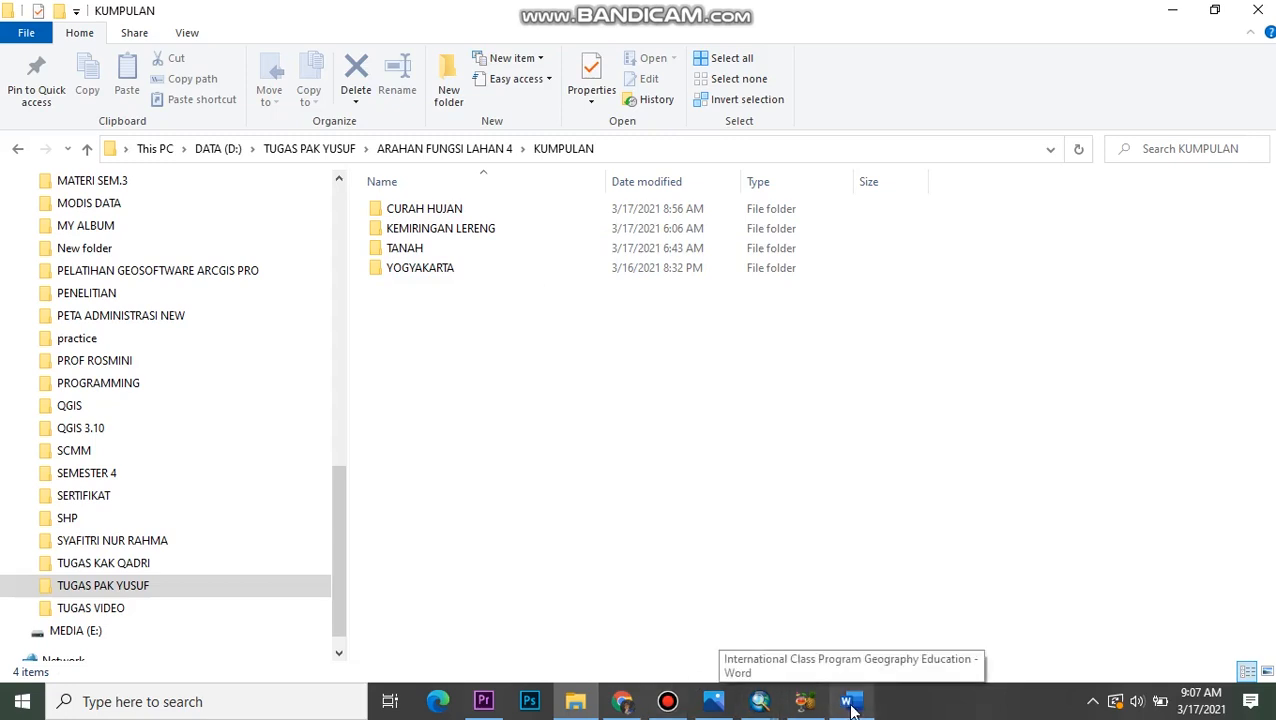
pyautogui.click(850, 703)
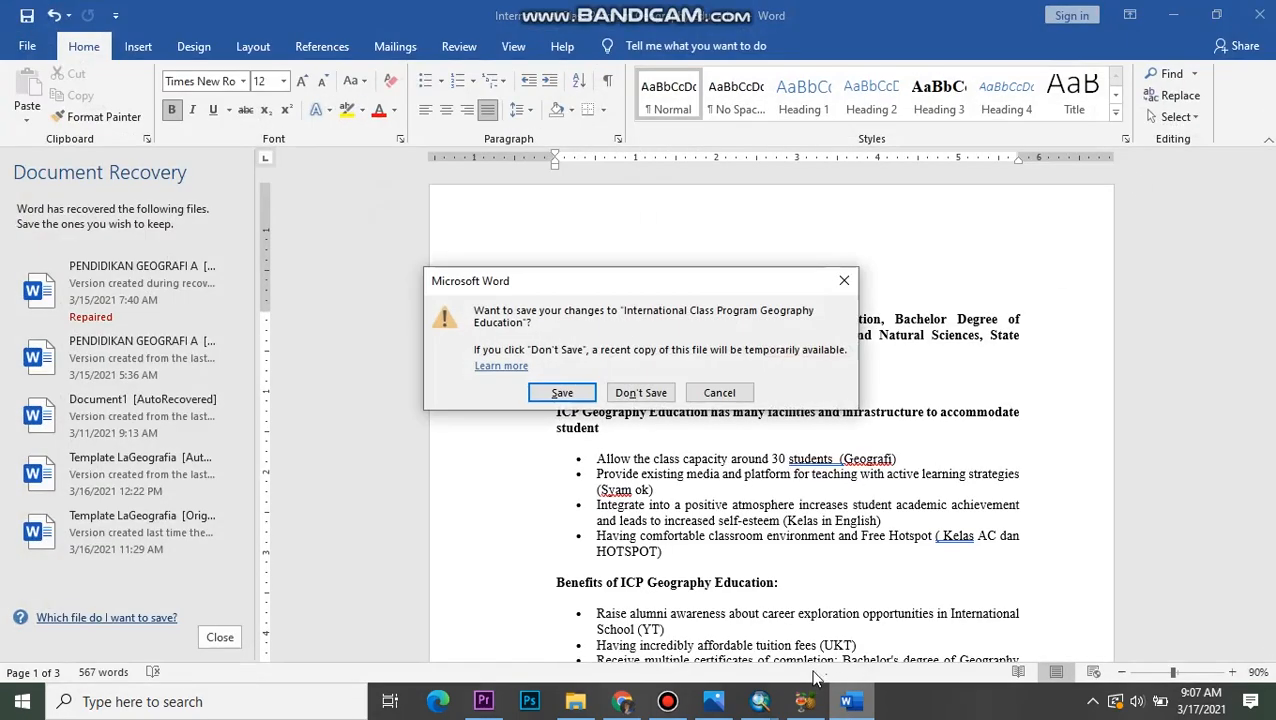
pyautogui.click(844, 281)
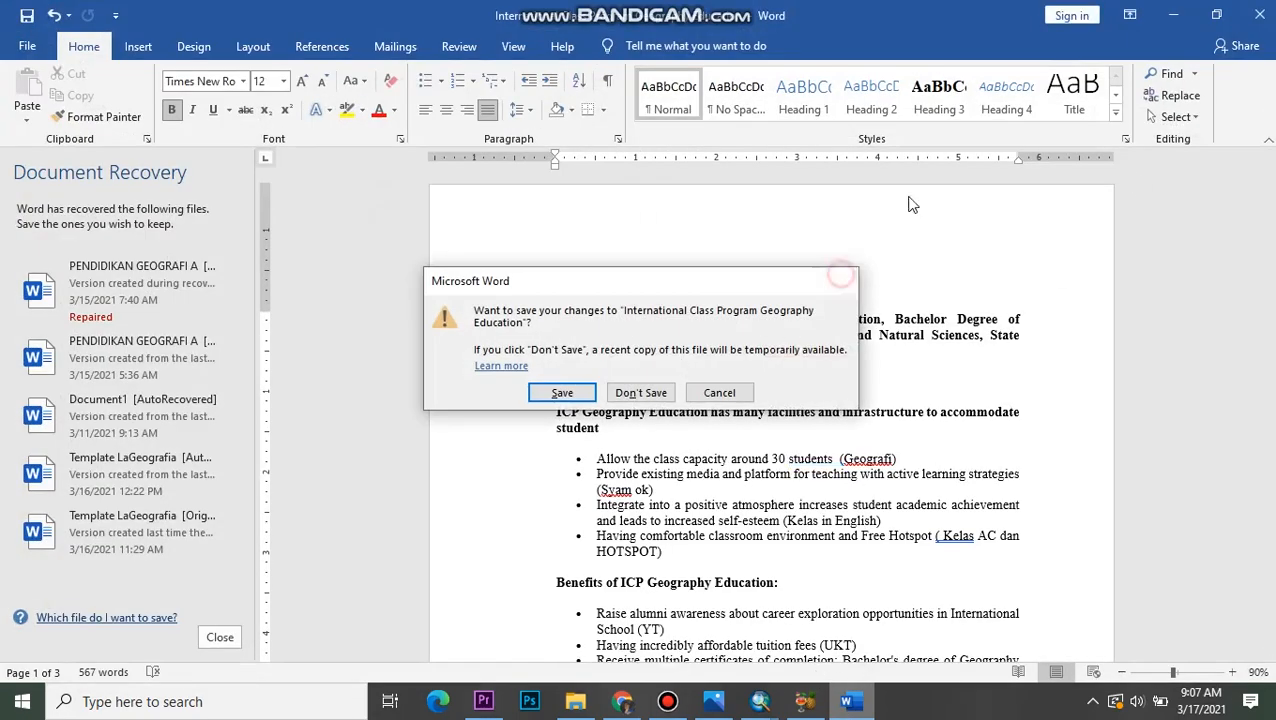
pyautogui.click(1173, 15)
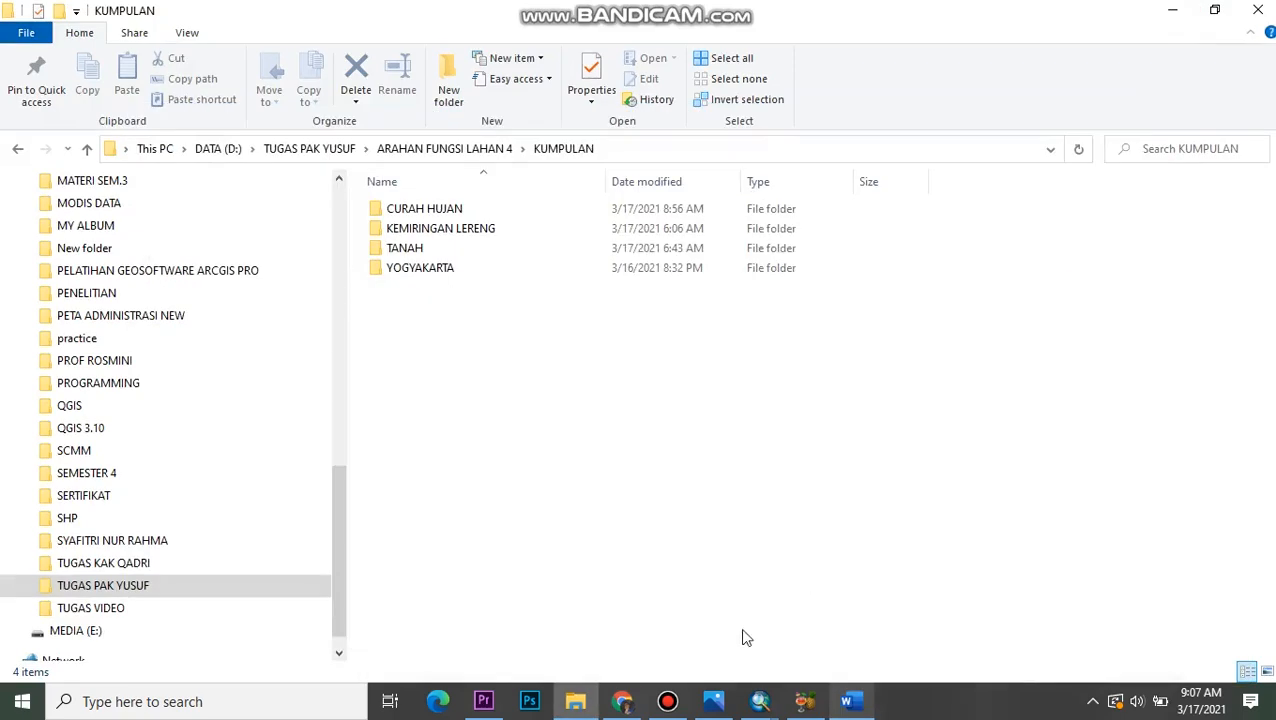
pyautogui.click(575, 701)
pyautogui.click(575, 690)
pyautogui.click(1260, 8)
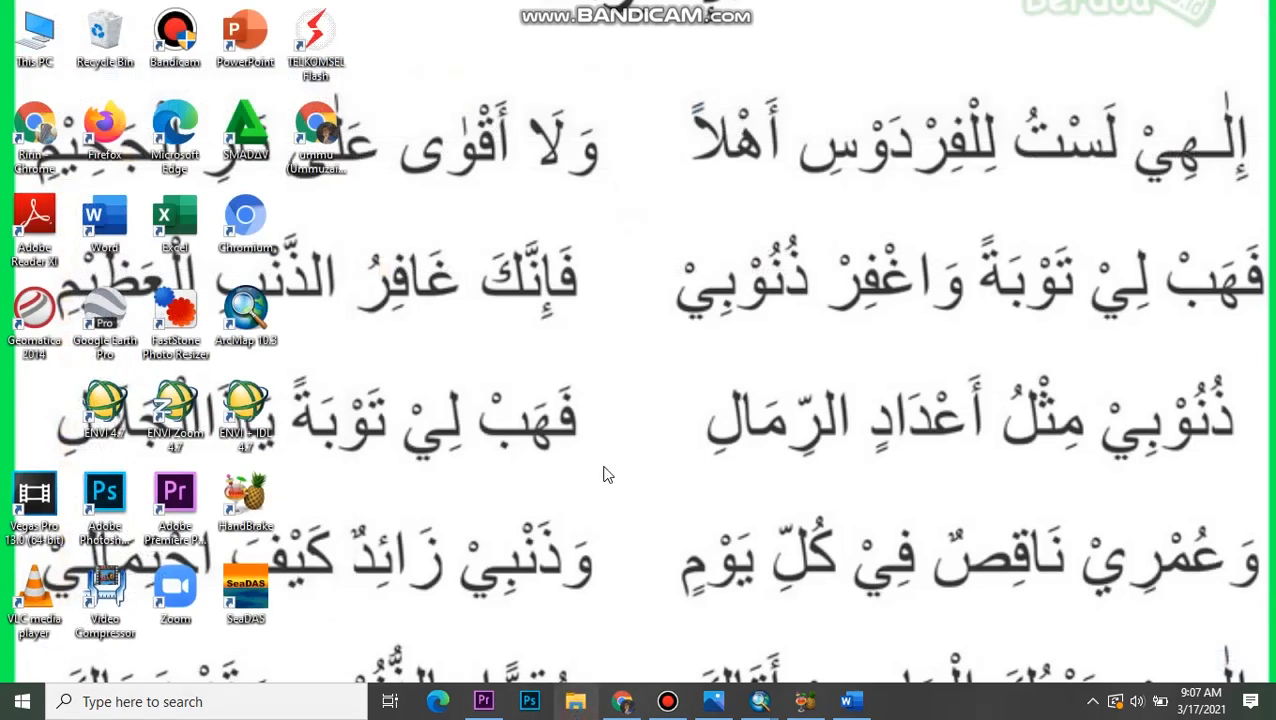
# - Open the recent Word document "Klasifikasi arahan fungsi lahan" and review its land-function criteria and the slope, soil and rainfall score tables
pyautogui.press('super+e')
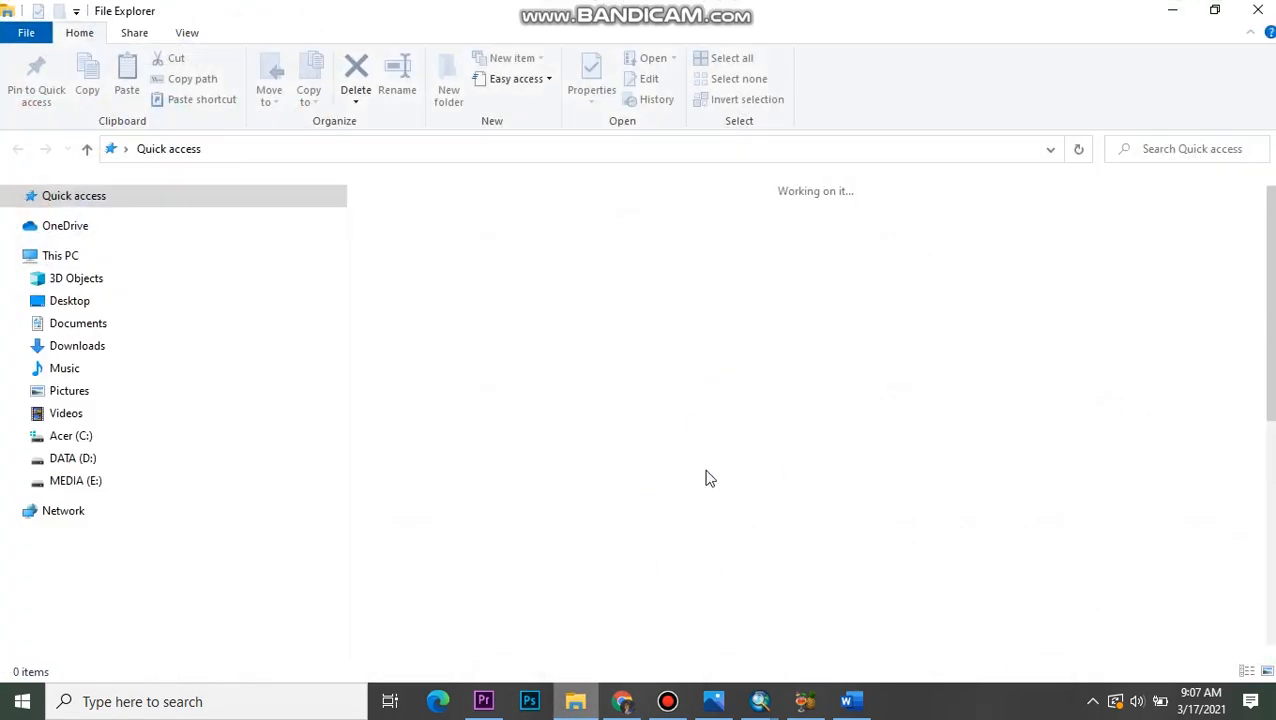
pyautogui.scroll(-1, 590, 520)
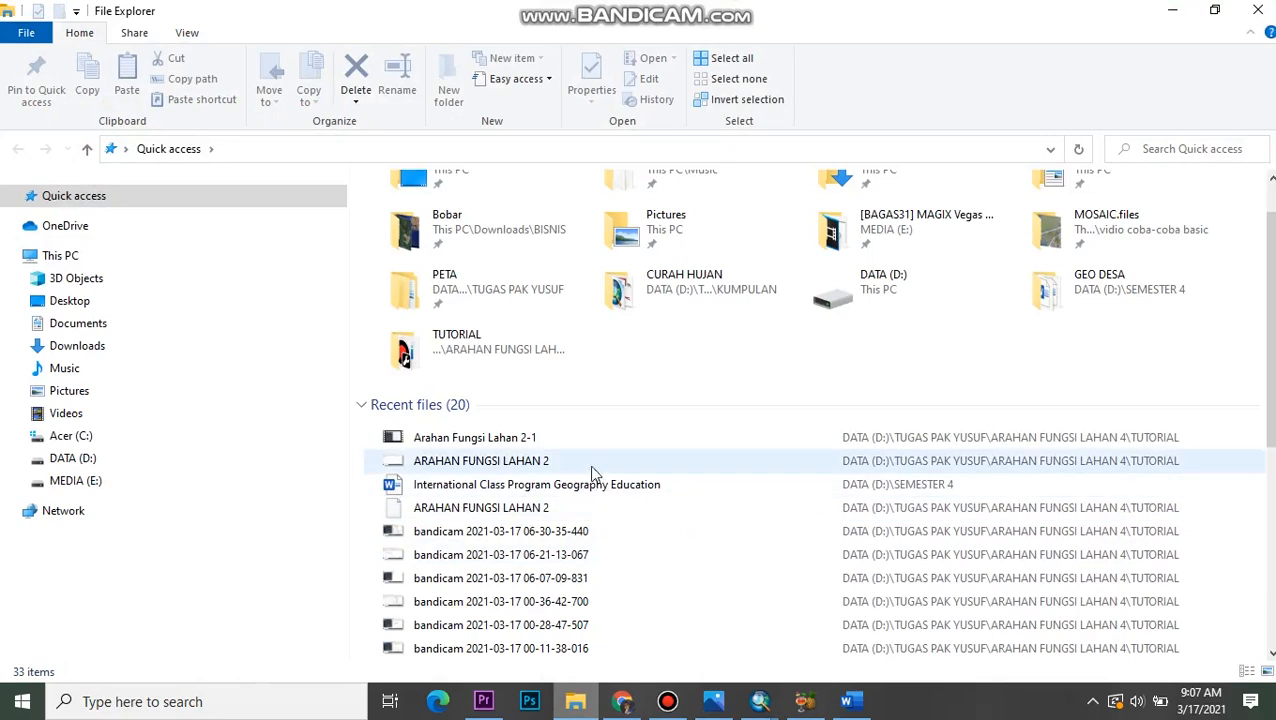
pyautogui.scroll(-4, 645, 488)
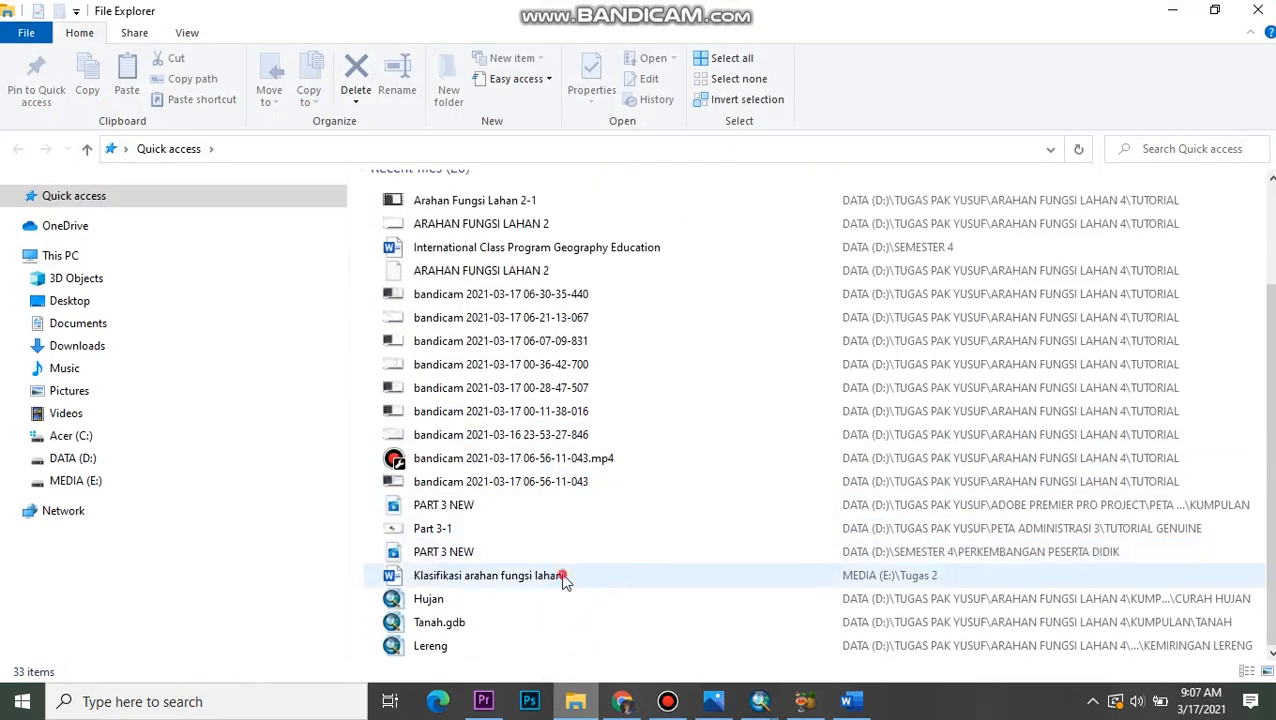
pyautogui.doubleClick(561, 577)
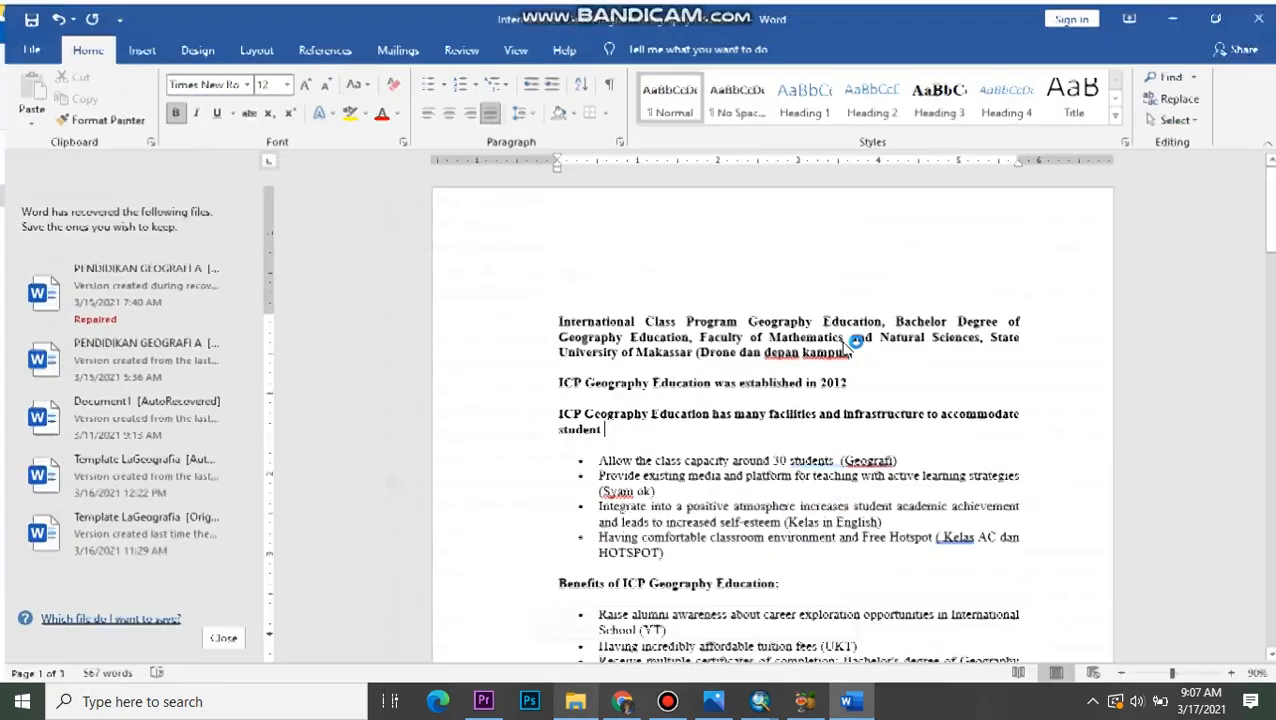
pyautogui.click(1187, 18)
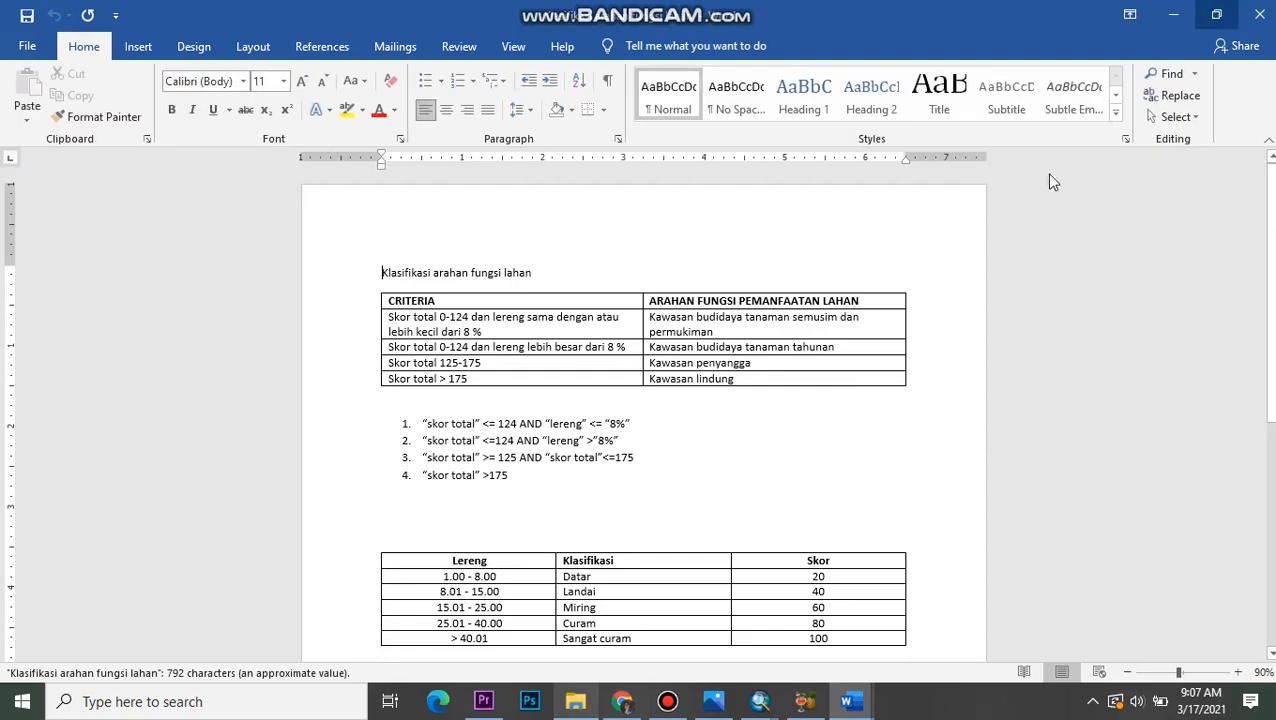
pyautogui.scroll(-5, 795, 501)
pyautogui.scroll(-3, 535, 531)
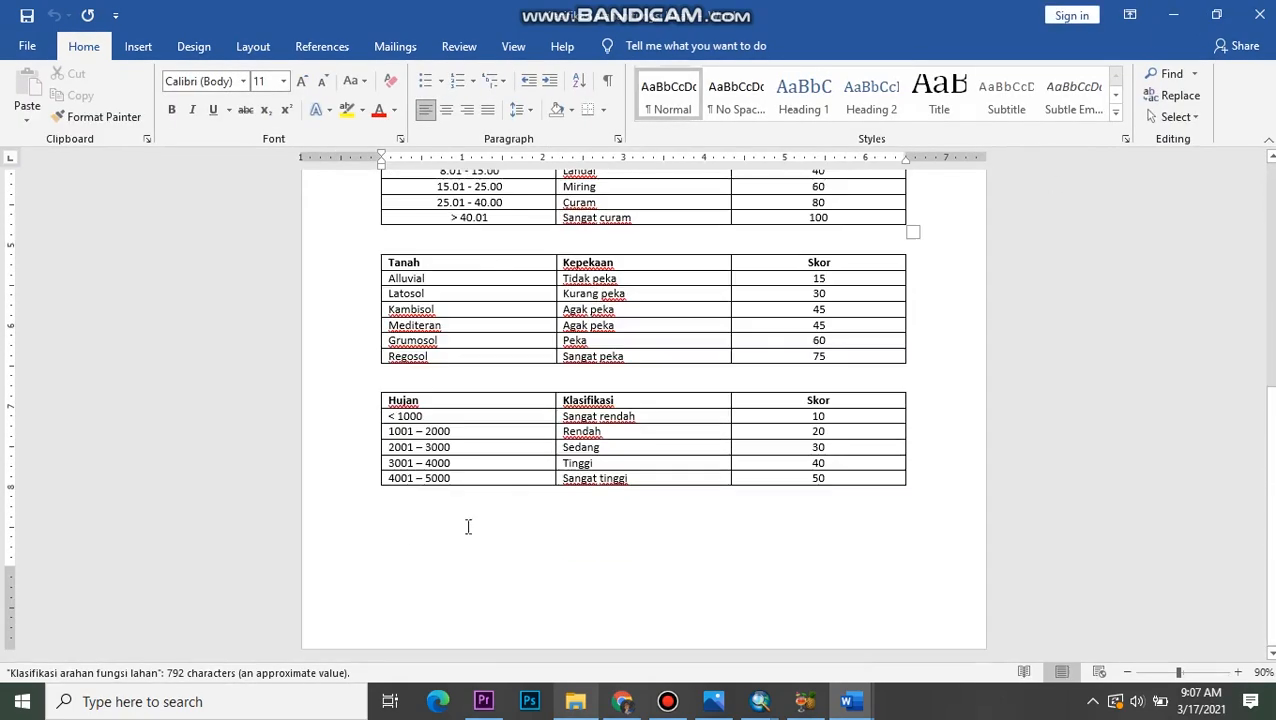
pyautogui.scroll(4, 477, 414)
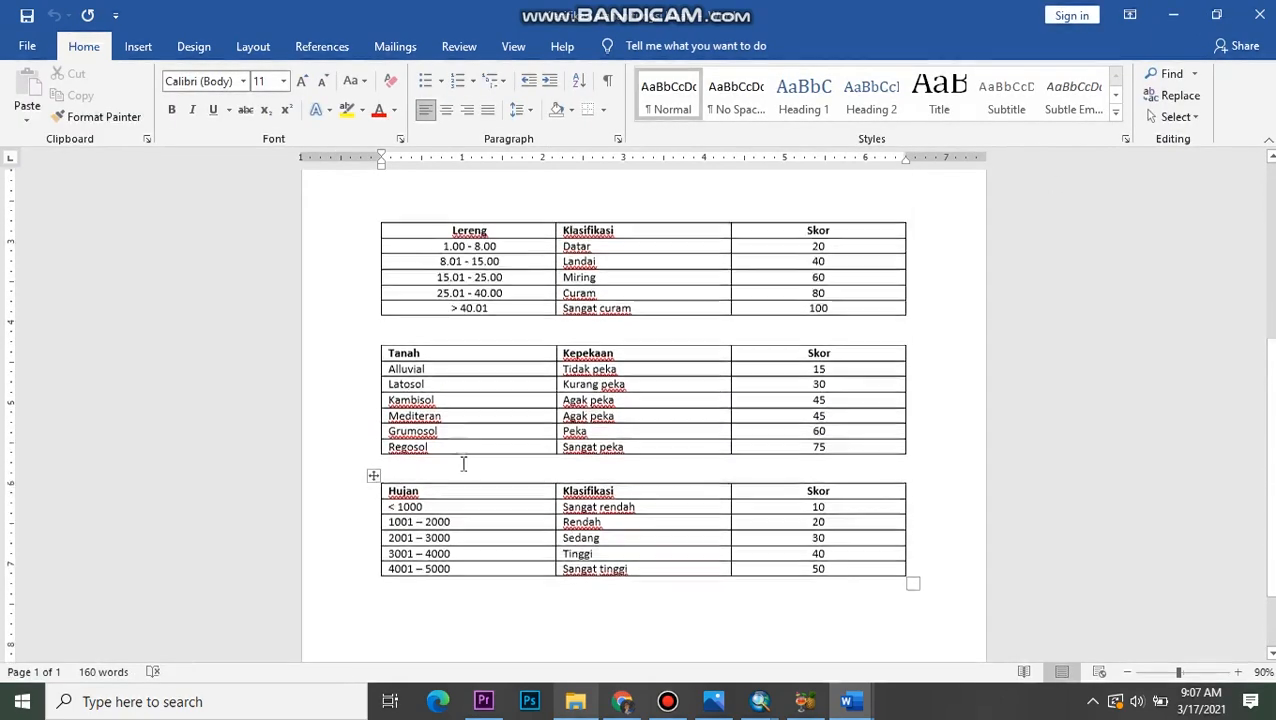
pyautogui.scroll(5, 537, 479)
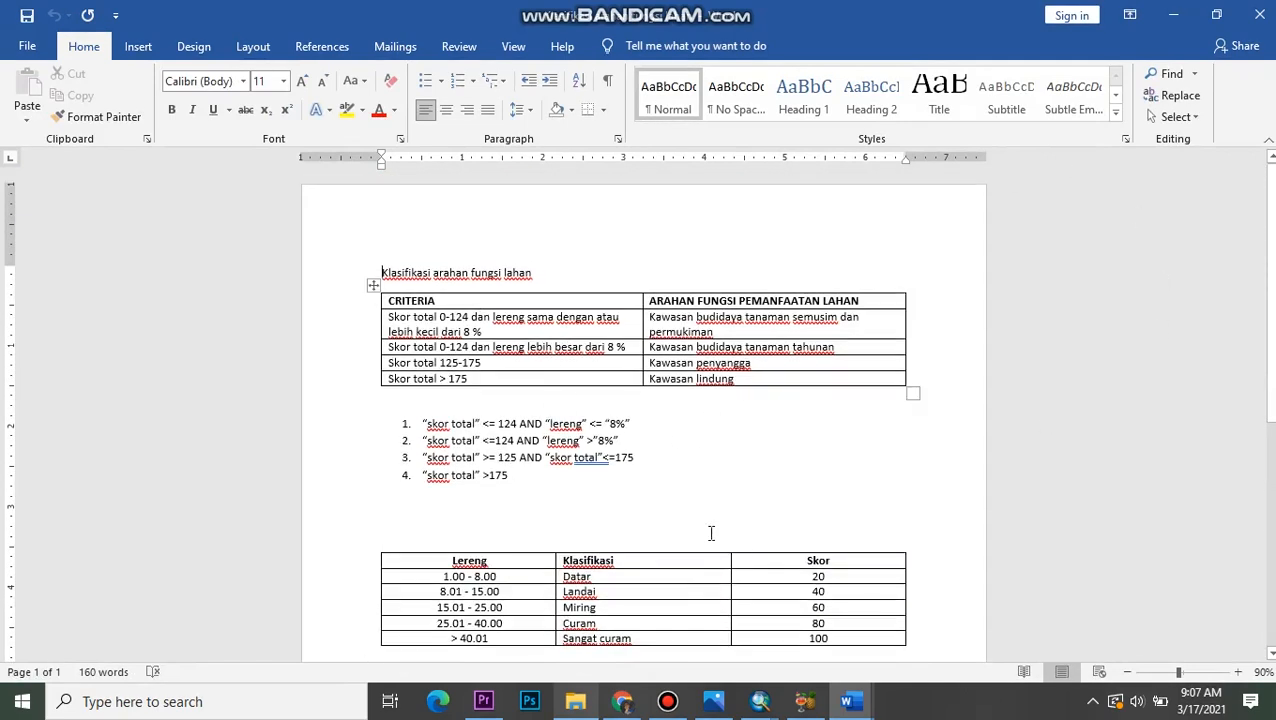
pyautogui.scroll(-9, 790, 515)
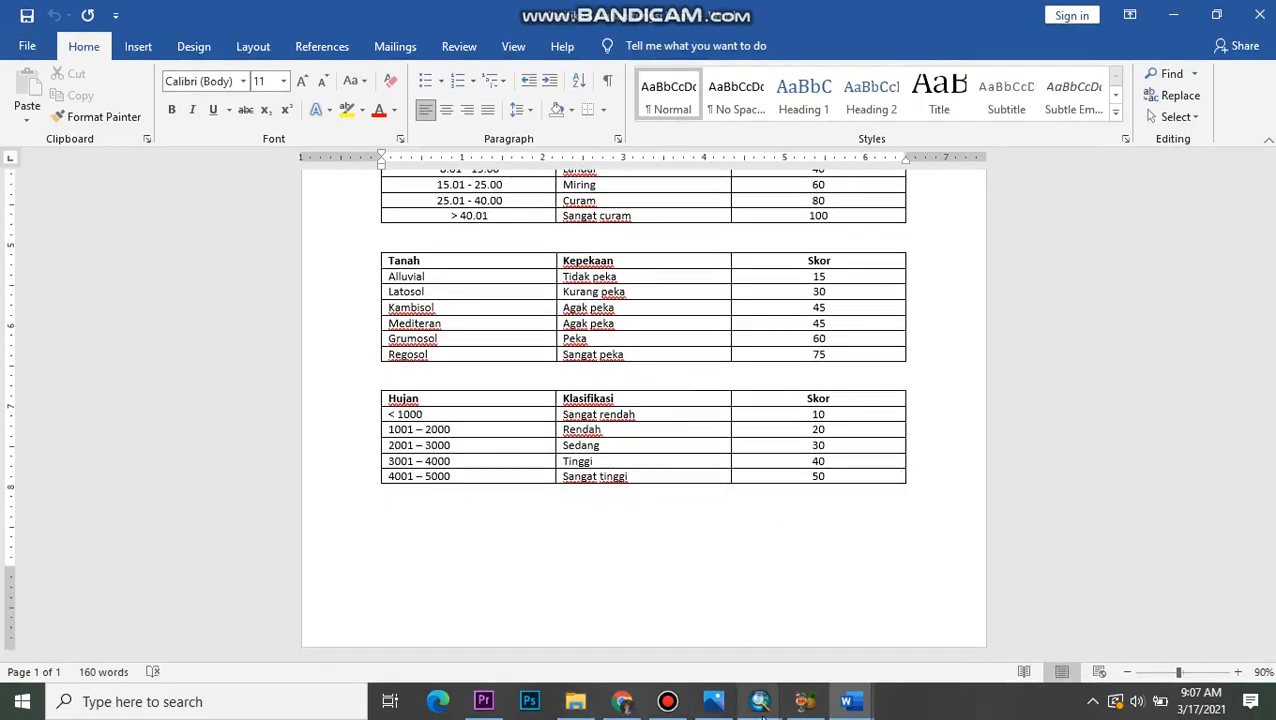
# - Switch to the Hujan map in ArcMap and open the attribute table of the visible, red-outlined Hujan layer
pyautogui.click(575, 701)
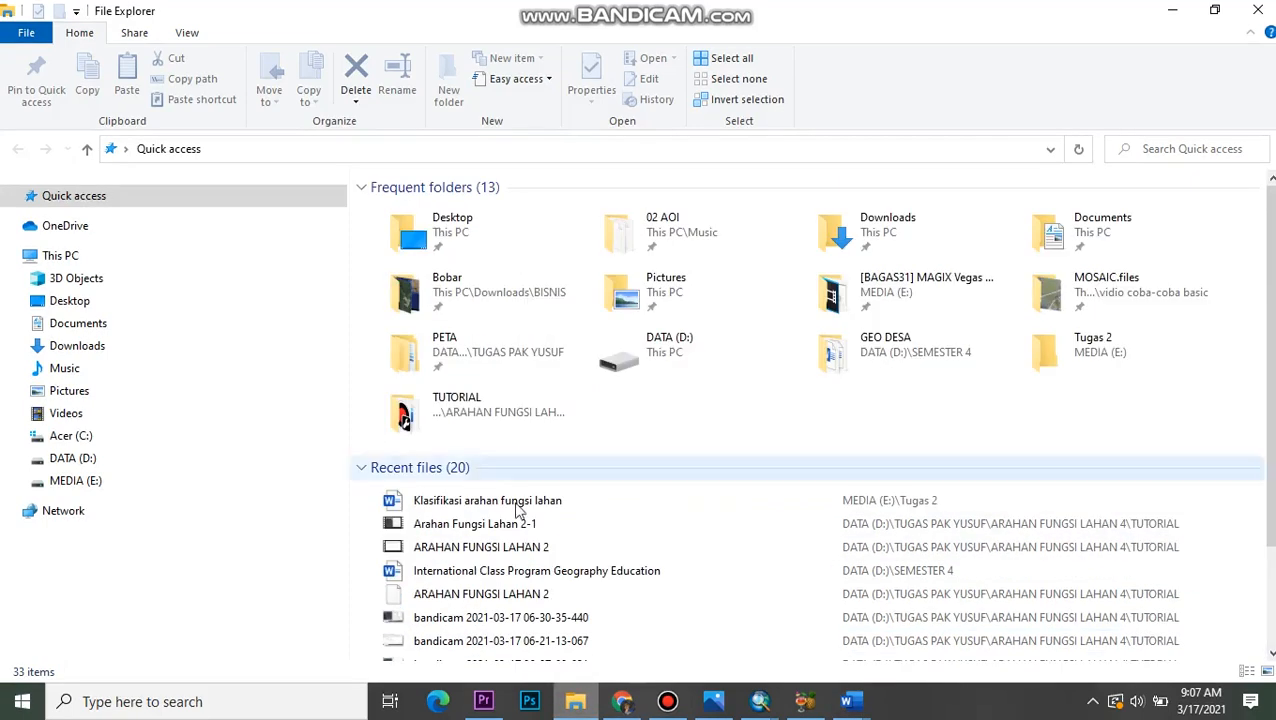
pyautogui.scroll(-5, 465, 600)
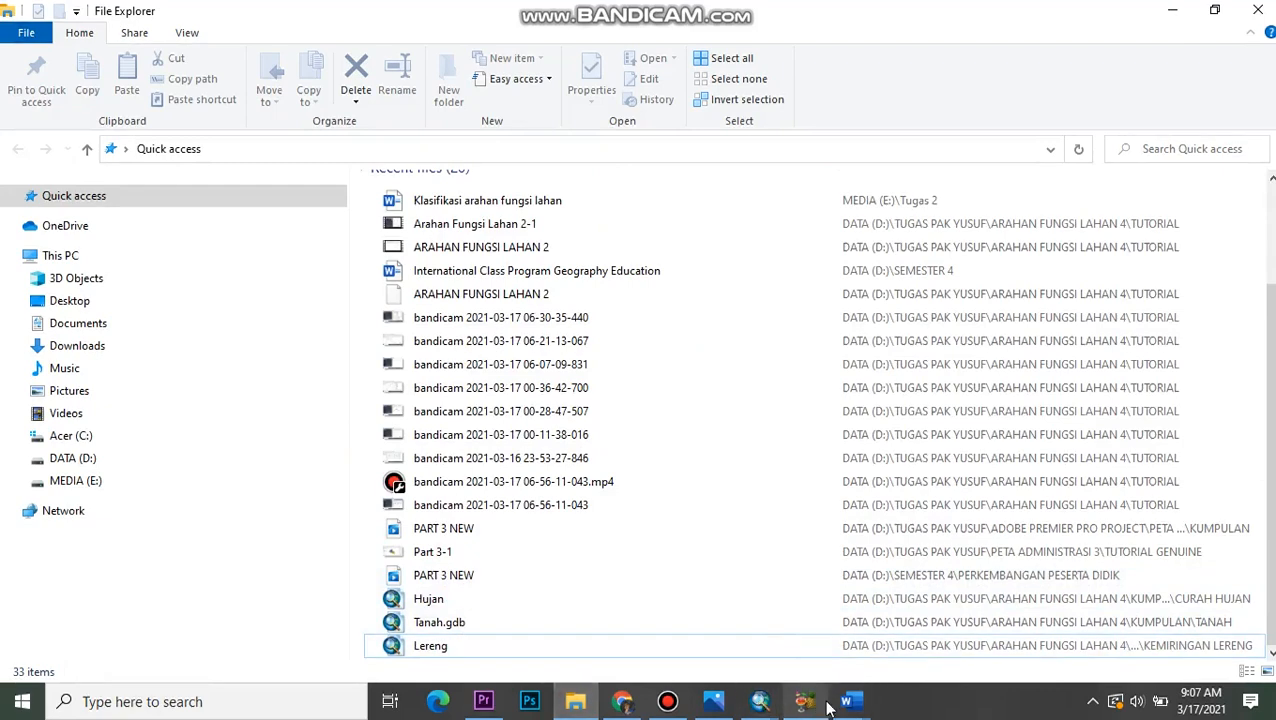
pyautogui.moveTo(760, 701)
pyautogui.click(772, 560)
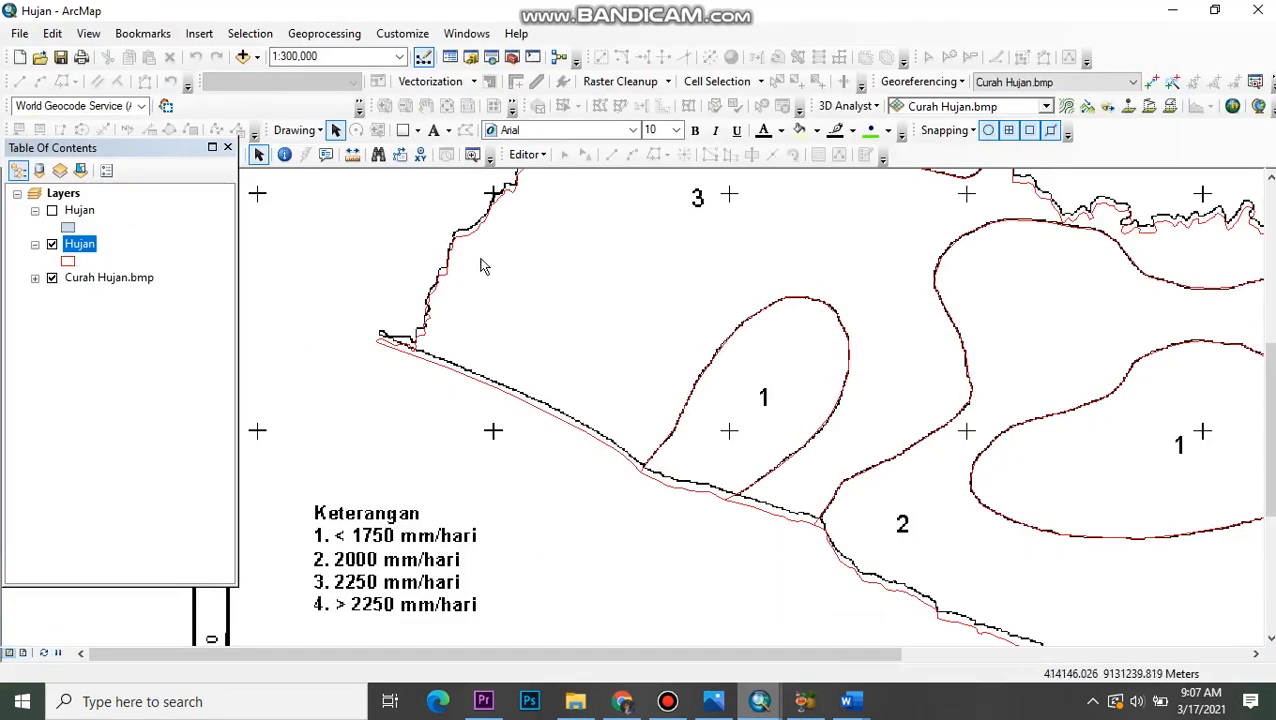
pyautogui.rightClick(85, 247)
pyautogui.click(176, 302)
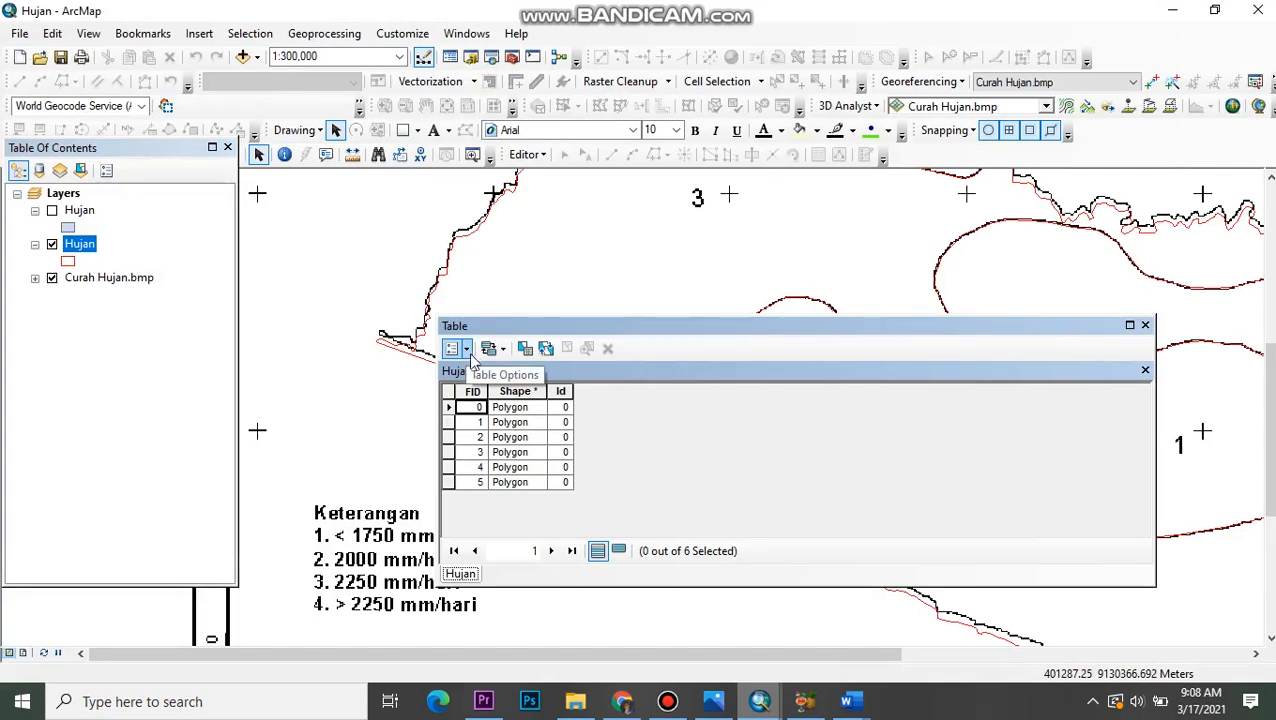
# - Add a field named Hujan of type Text with length 50 to the Hujan attribute table
pyautogui.click(462, 350)
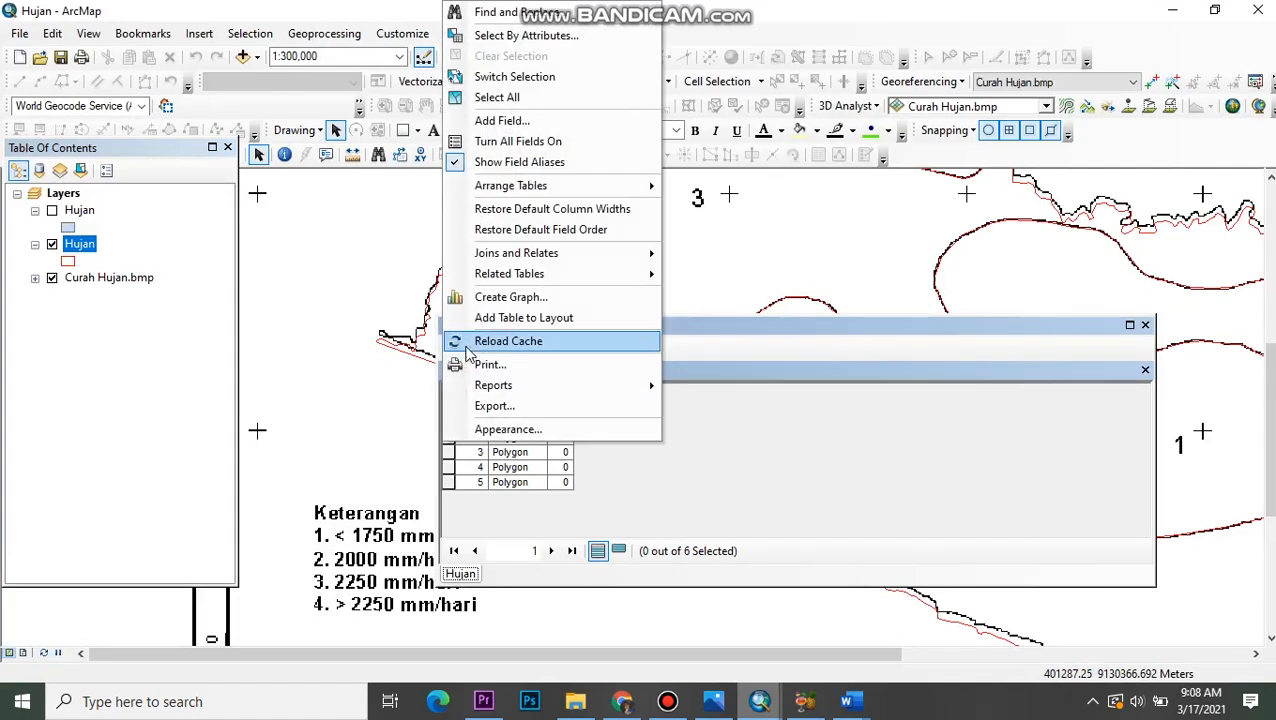
pyautogui.click(525, 121)
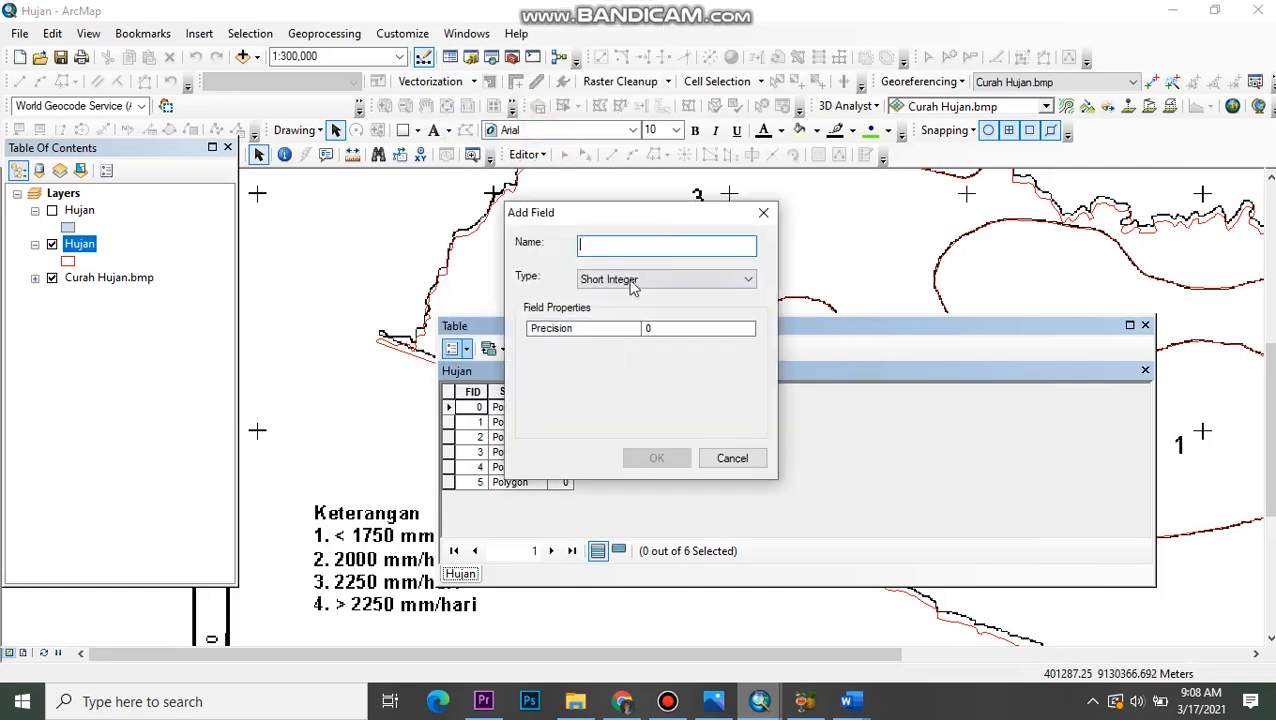
pyautogui.write('hUJ')
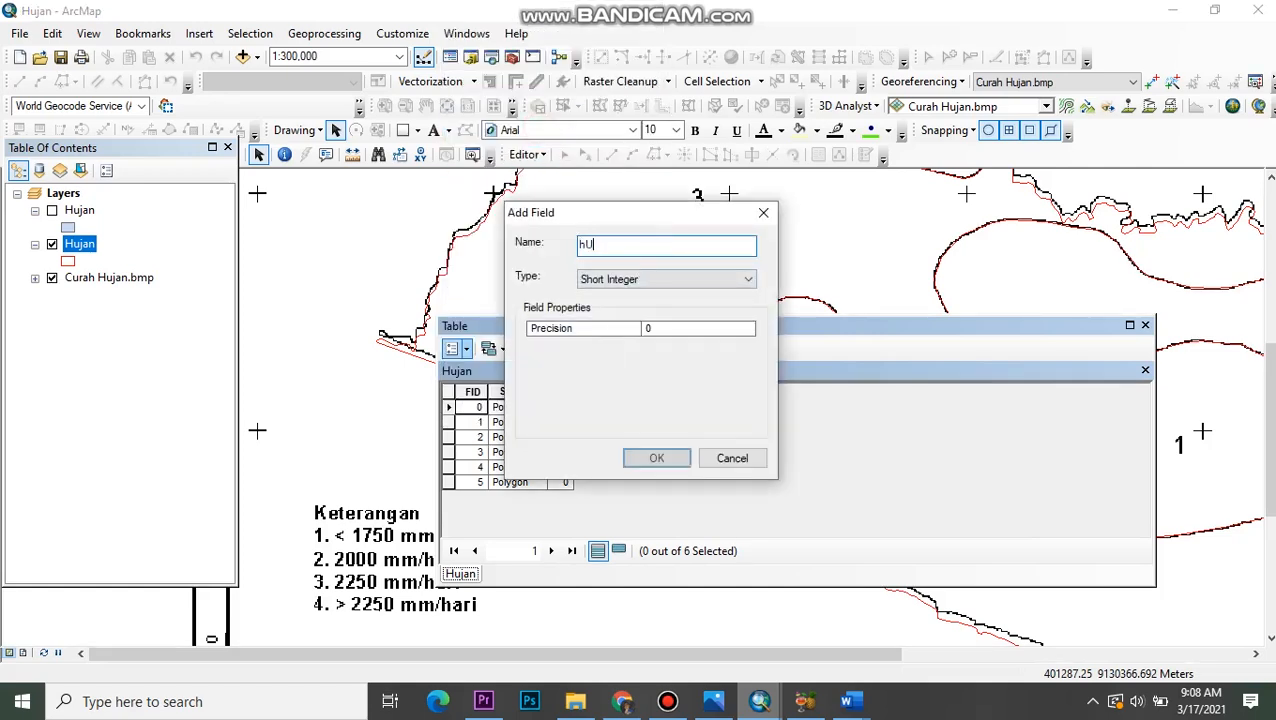
pyautogui.press('BackSpace')
pyautogui.press('BackSpace')
pyautogui.write('h')
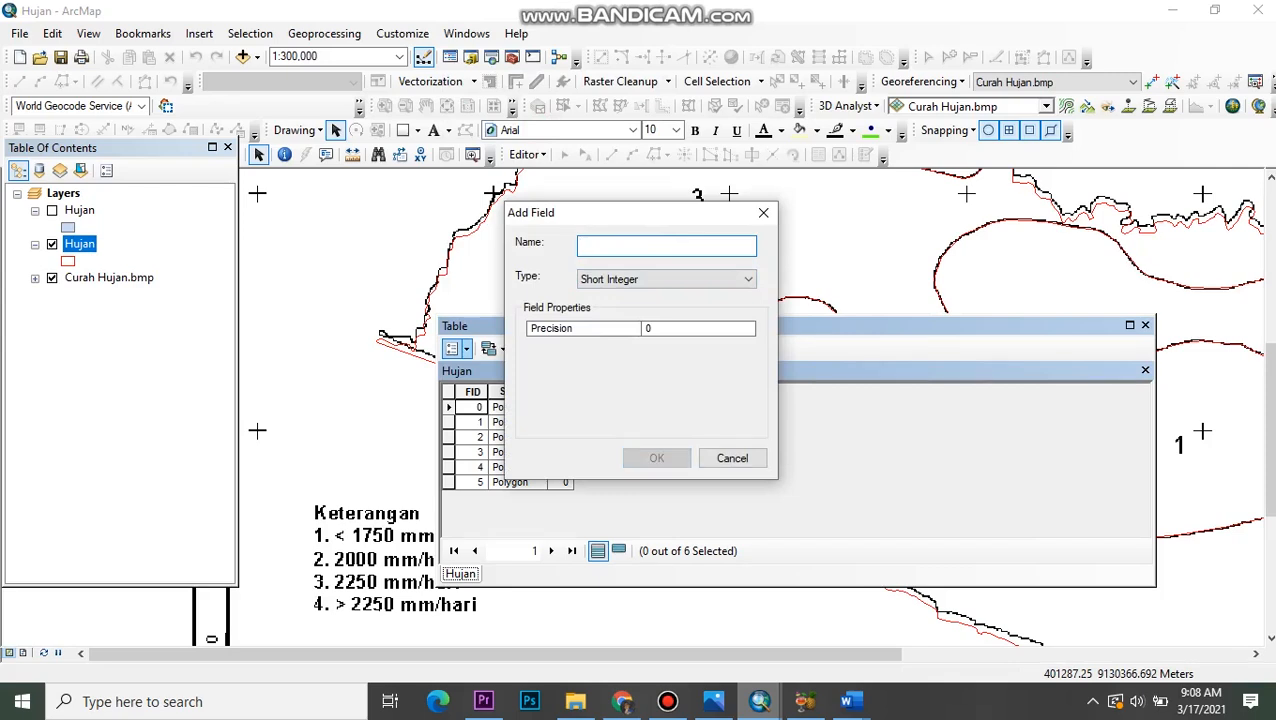
pyautogui.write('U')
pyautogui.press('BackSpace')
pyautogui.press('BackSpace')
pyautogui.press('capslock')
pyautogui.write('Hu')
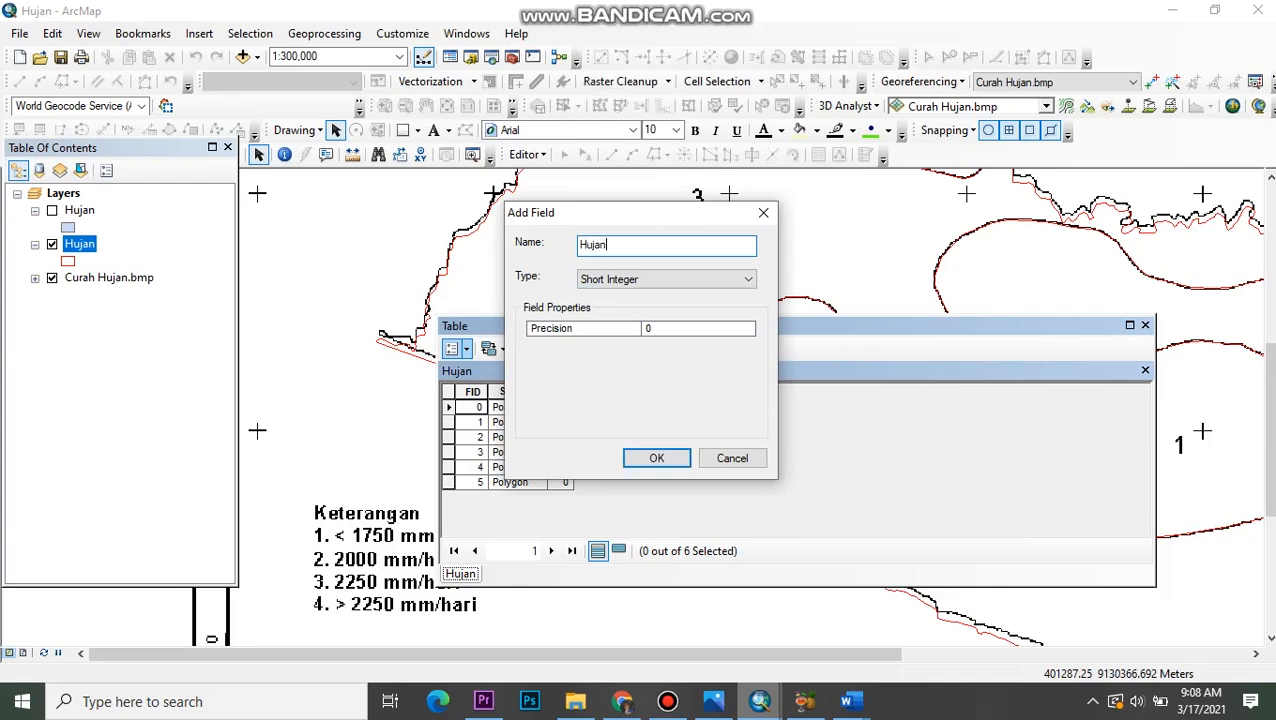
pyautogui.write('jan')
pyautogui.click(693, 278)
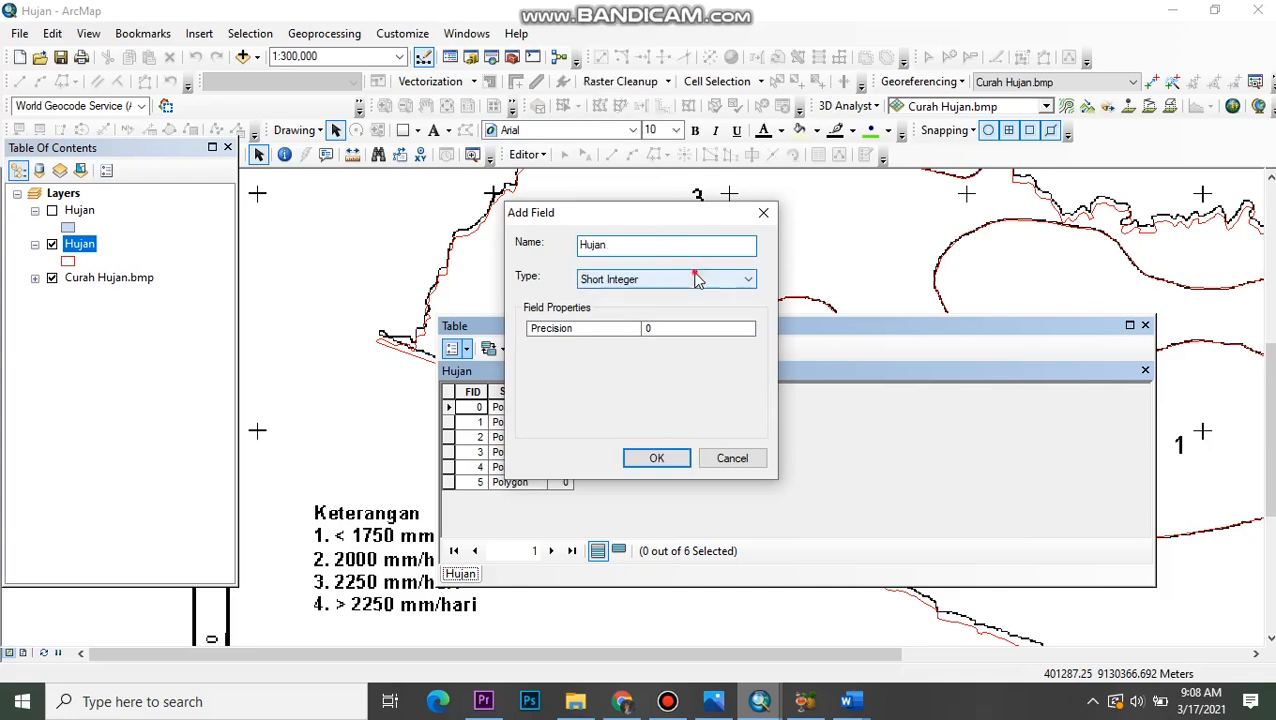
pyautogui.click(672, 345)
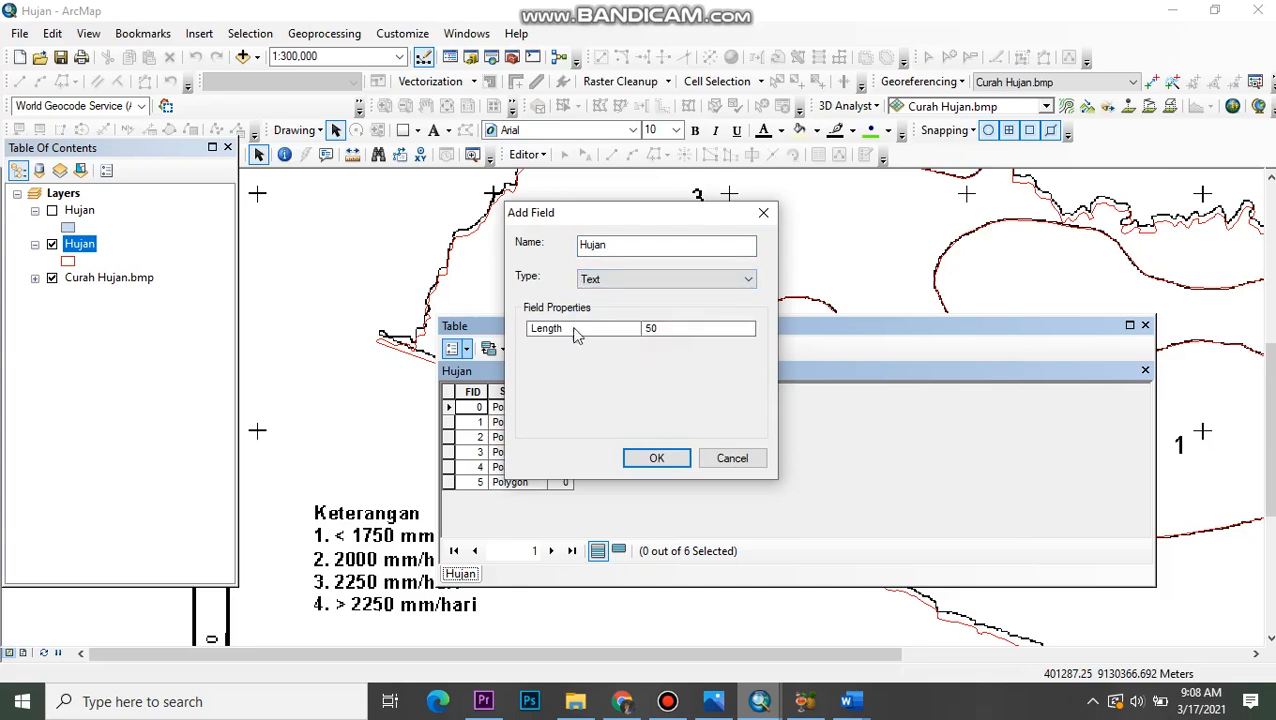
pyautogui.click(658, 460)
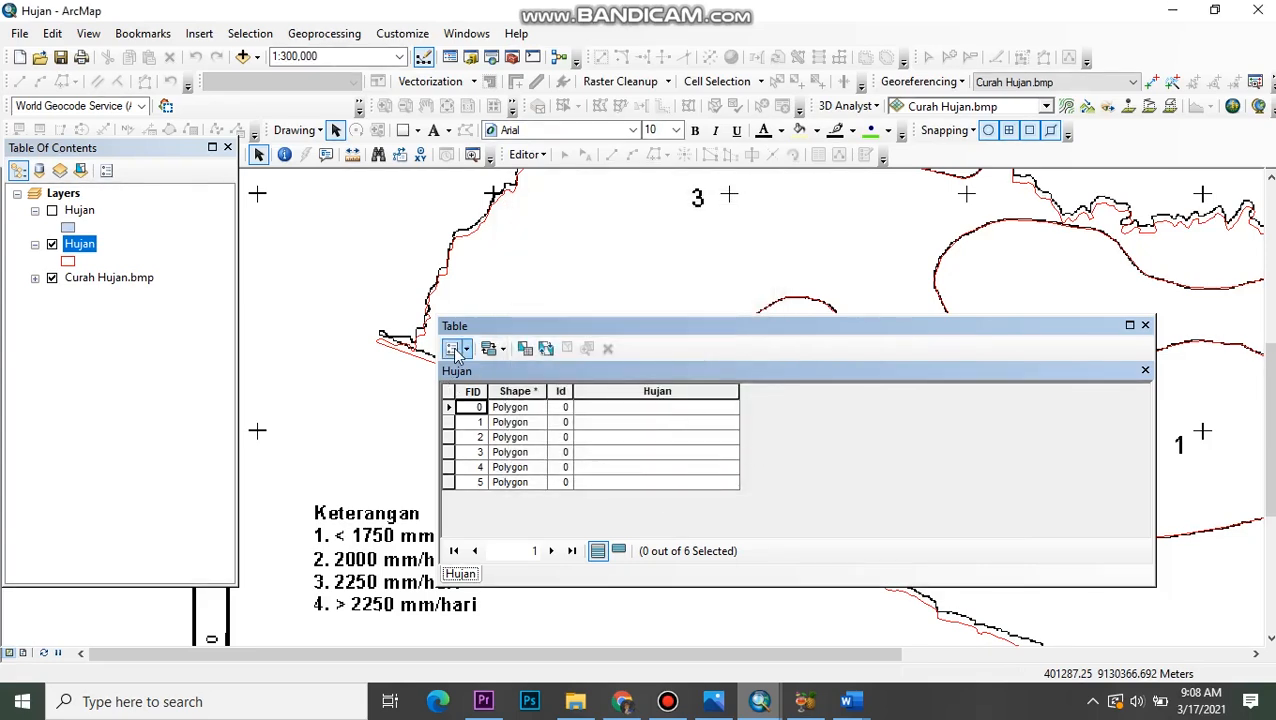
# - Add a second Text field named Klasifikasi_Hujan with length 50, accepting the automatic shortening of its name
pyautogui.click(453, 349)
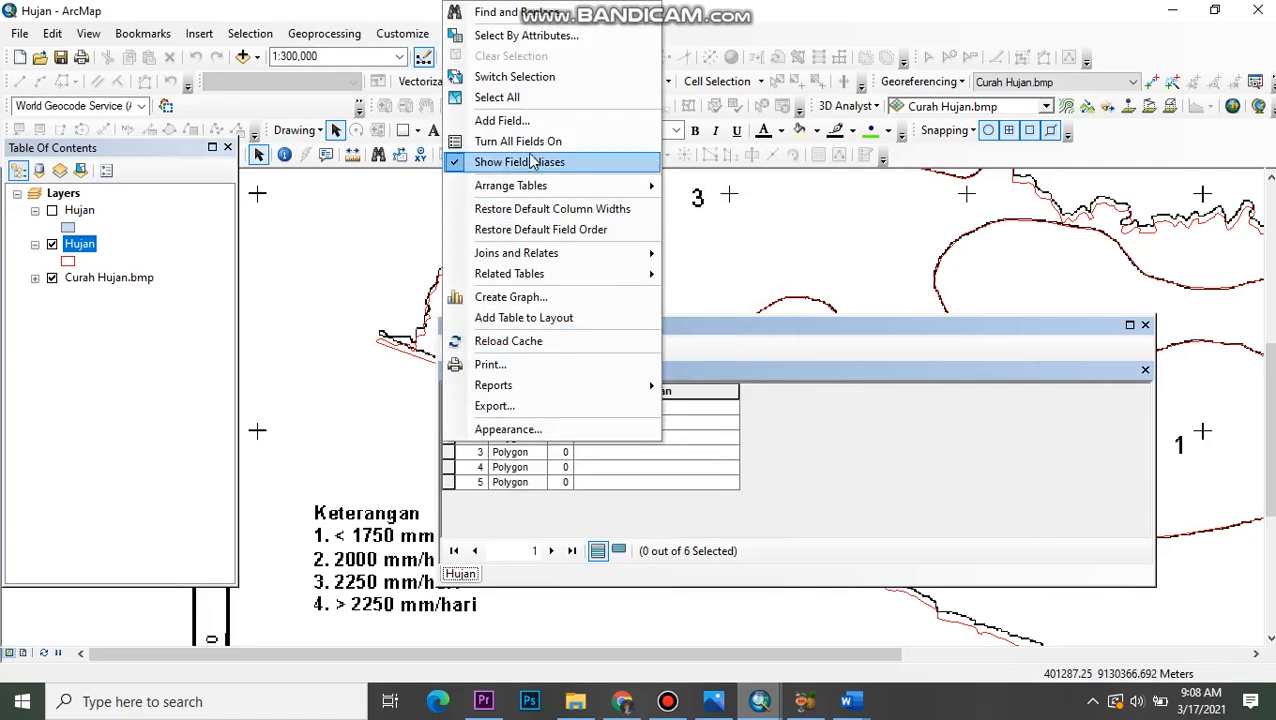
pyautogui.click(513, 120)
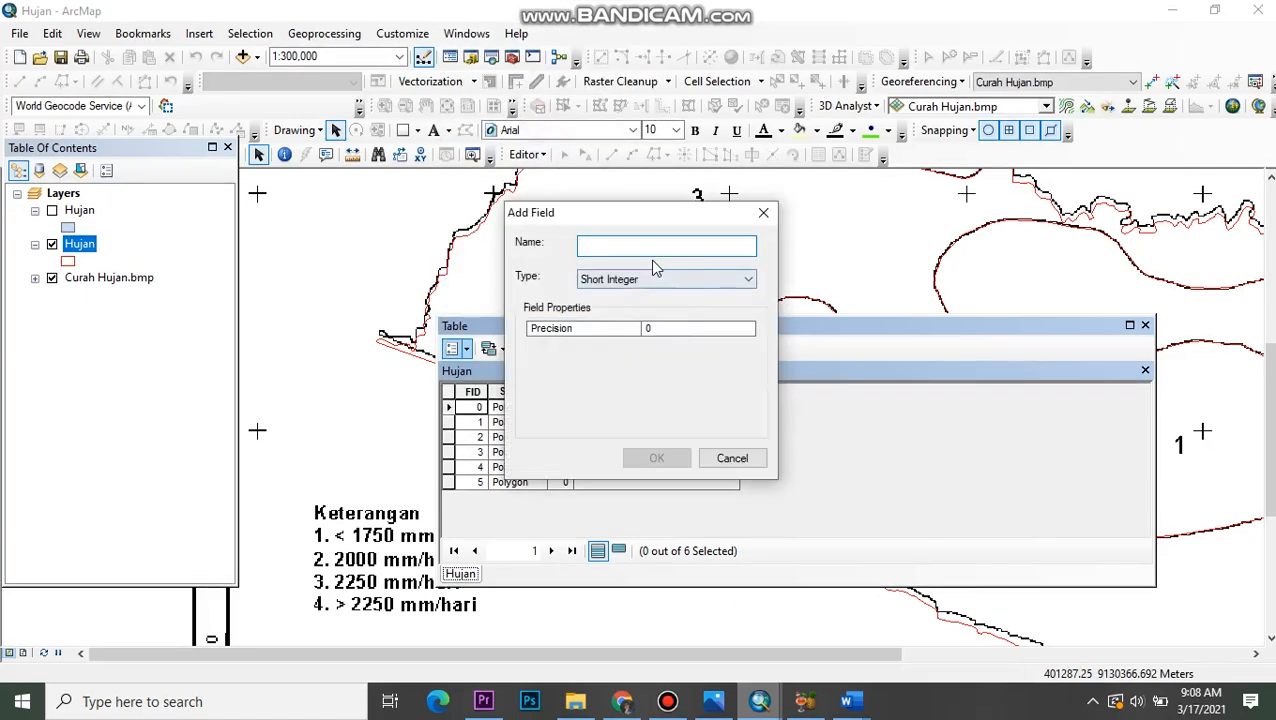
pyautogui.write('Klasifikasi_Hujan')
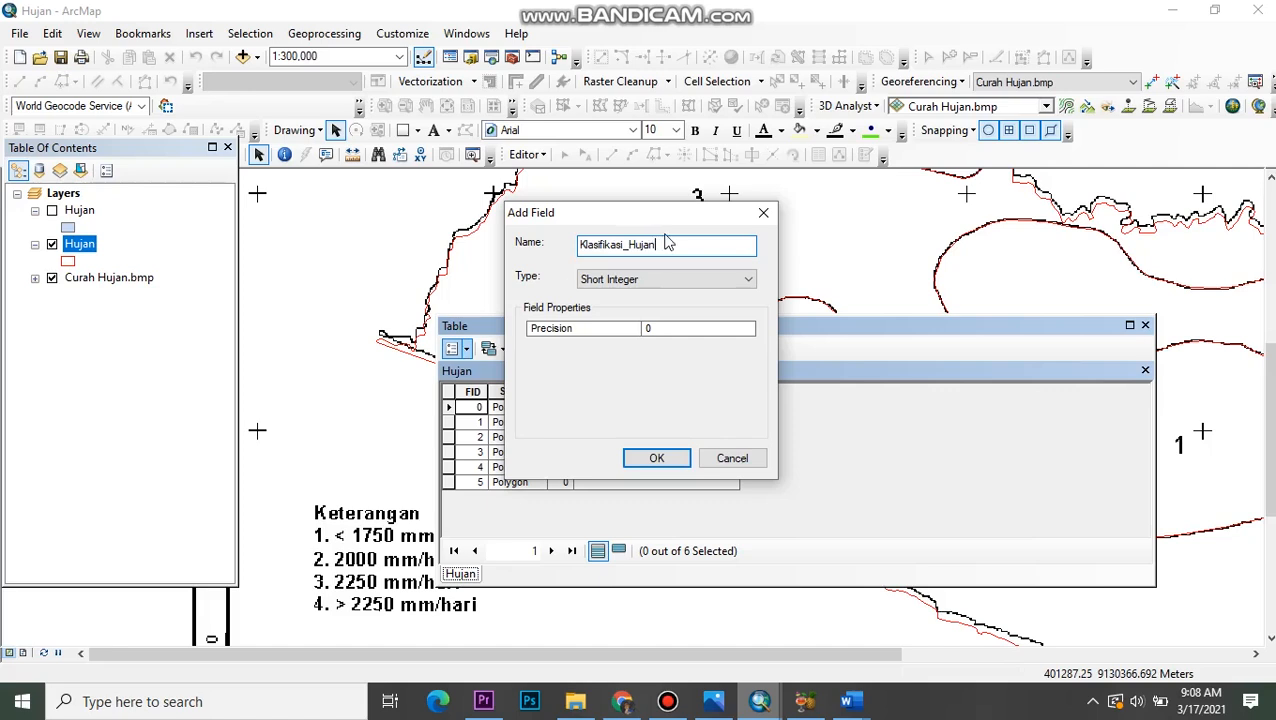
pyautogui.click(678, 279)
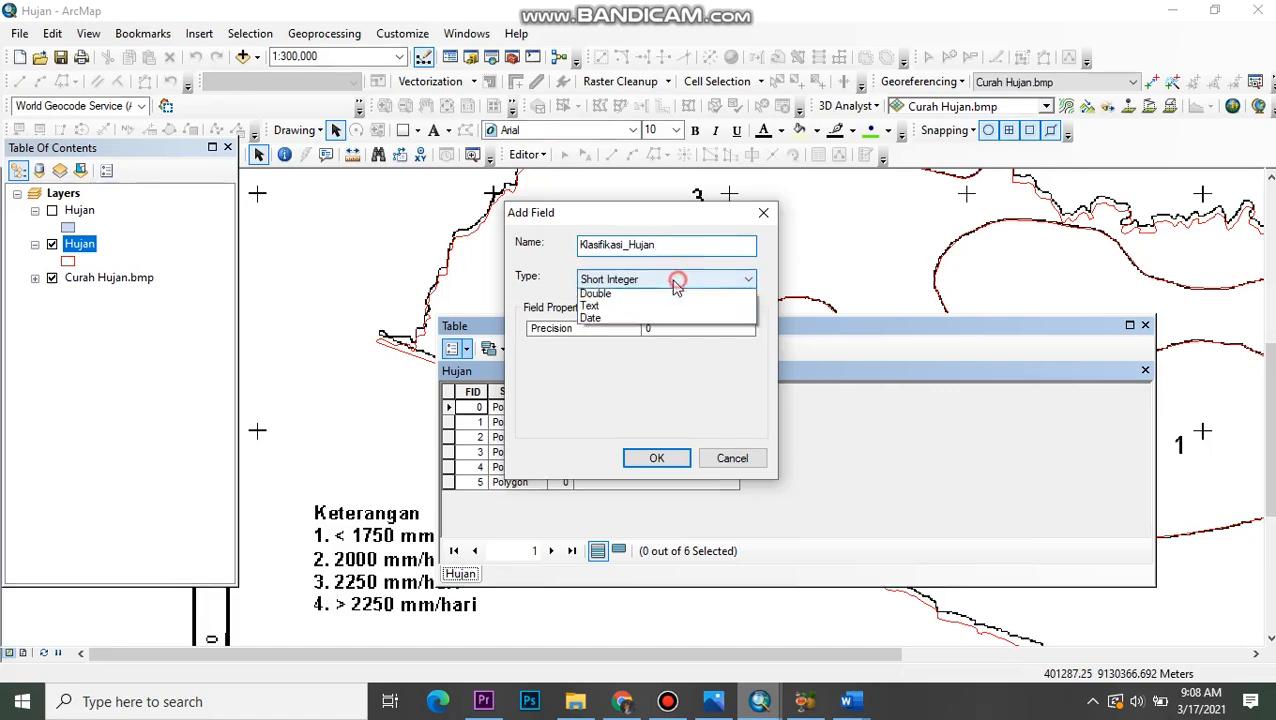
pyautogui.click(653, 421)
pyautogui.click(658, 465)
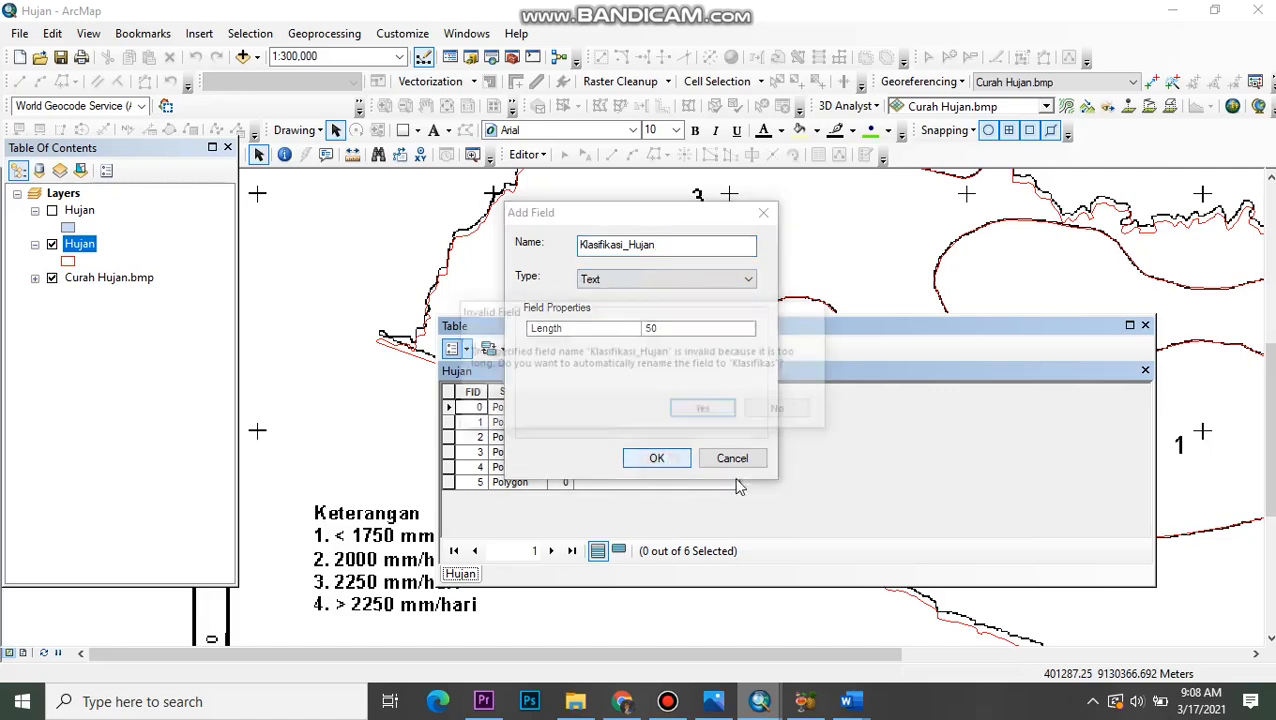
pyautogui.click(705, 411)
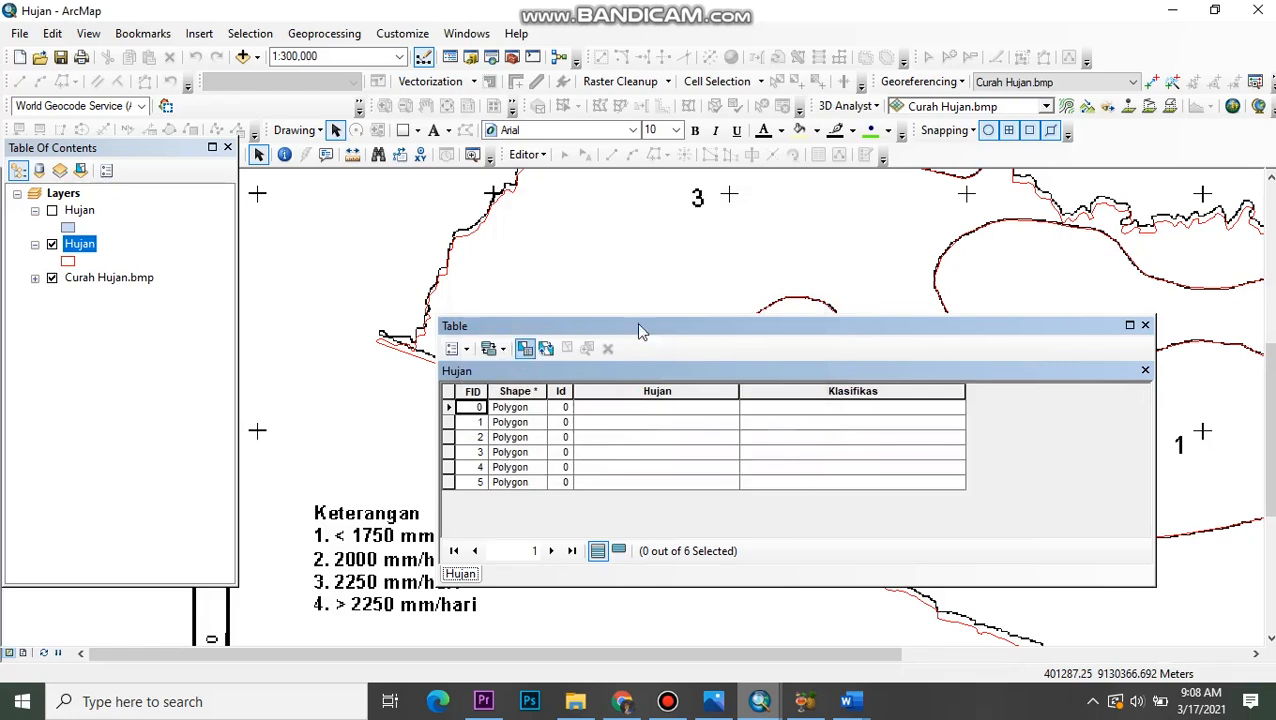
# - Set the alias of the shortened Klasifikas field to Klasifikasi_Hujan in its field properties
pyautogui.click(873, 392)
pyautogui.rightClick(875, 390)
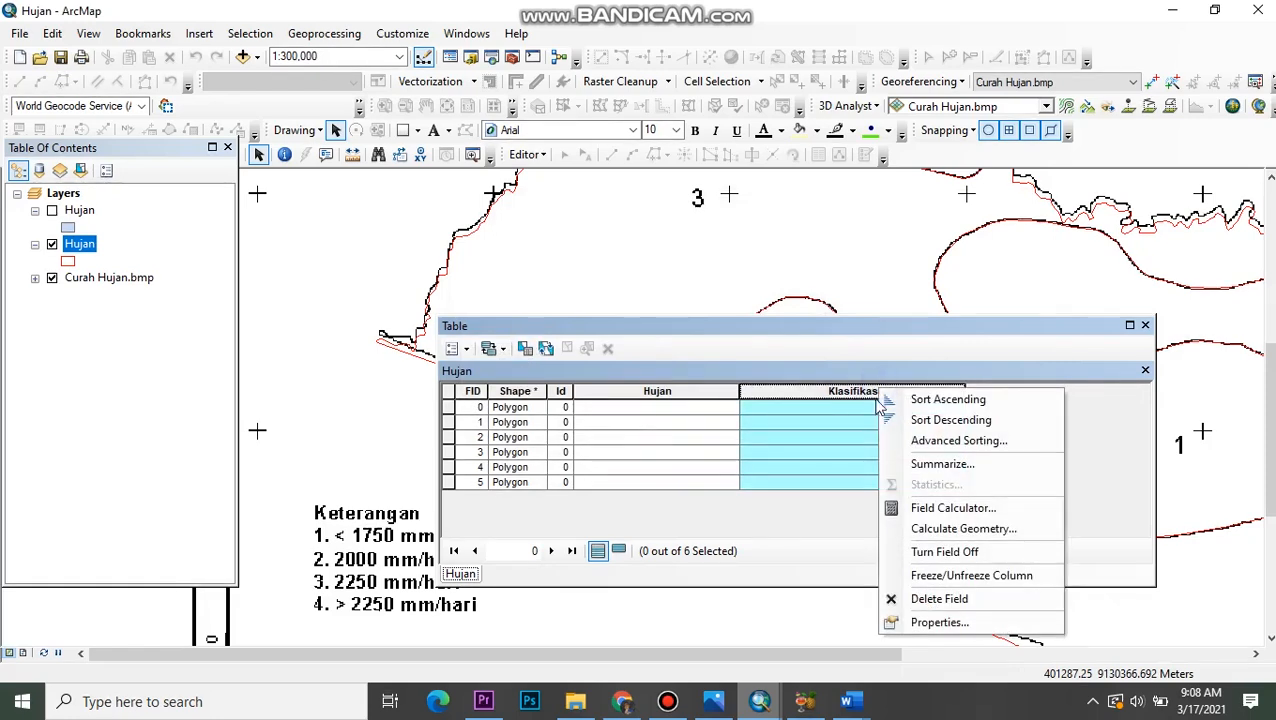
pyautogui.click(935, 622)
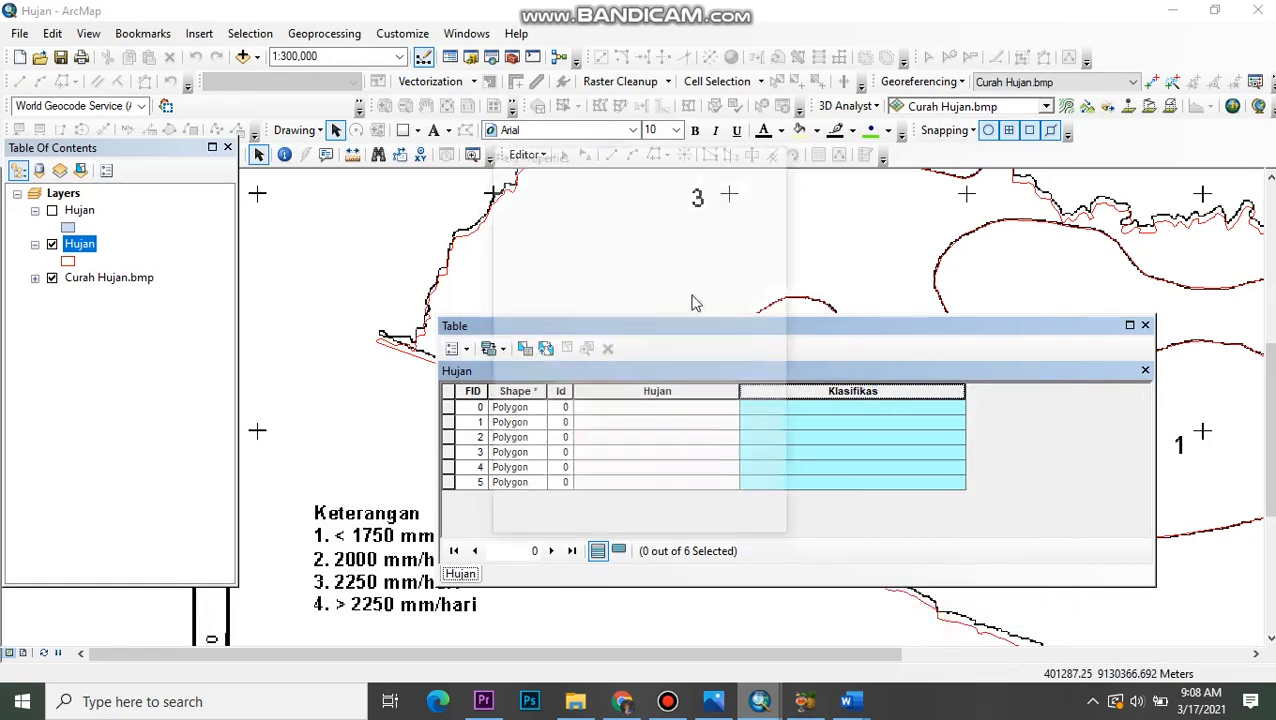
pyautogui.click(618, 208)
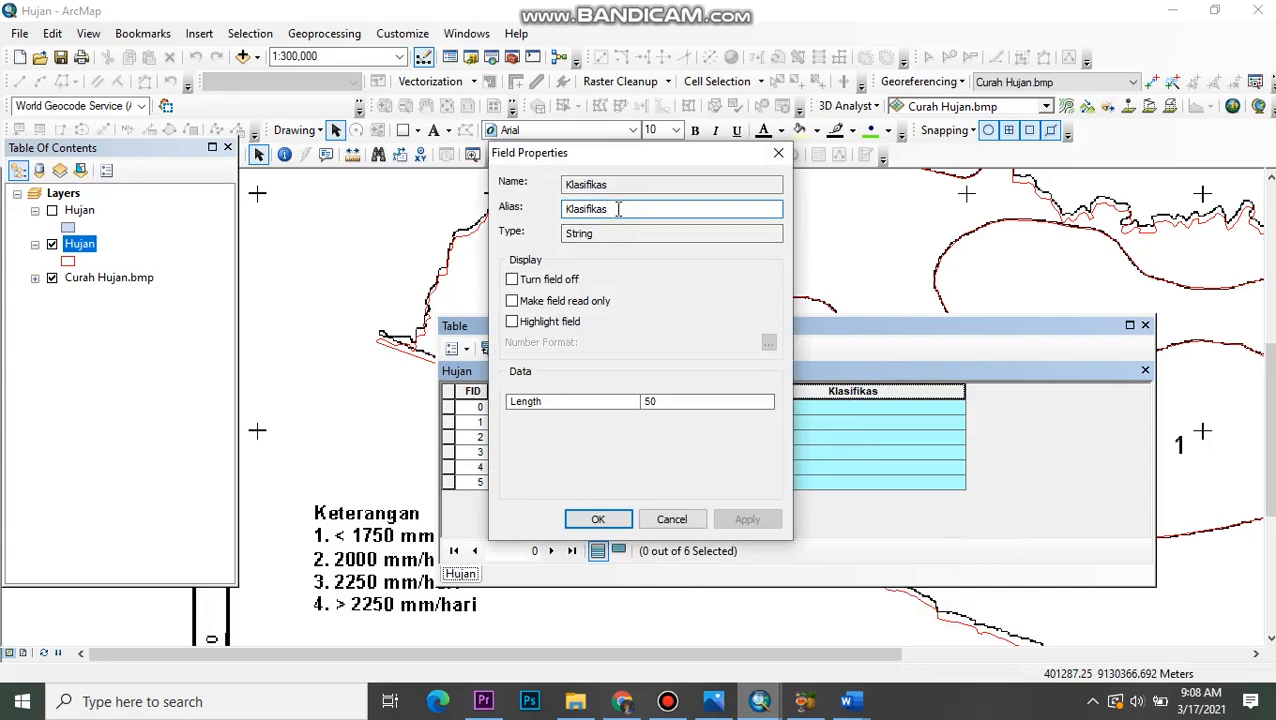
pyautogui.write('i_Hujan')
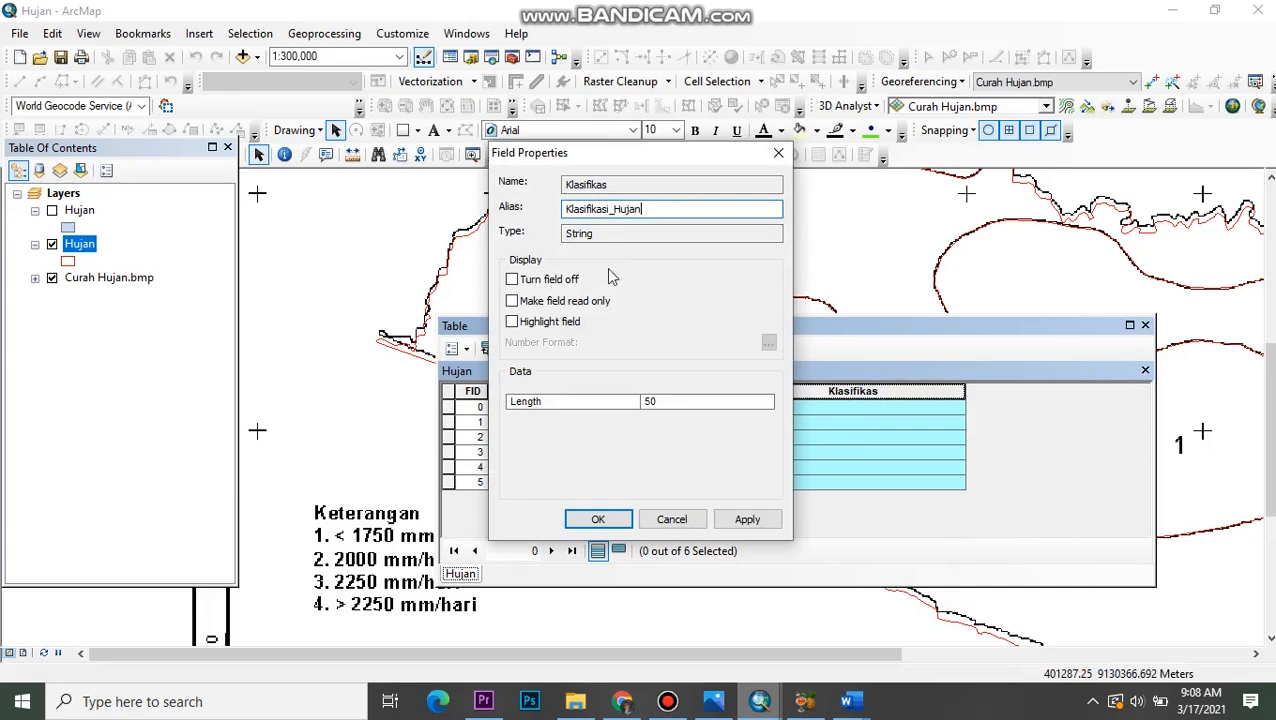
pyautogui.click(598, 519)
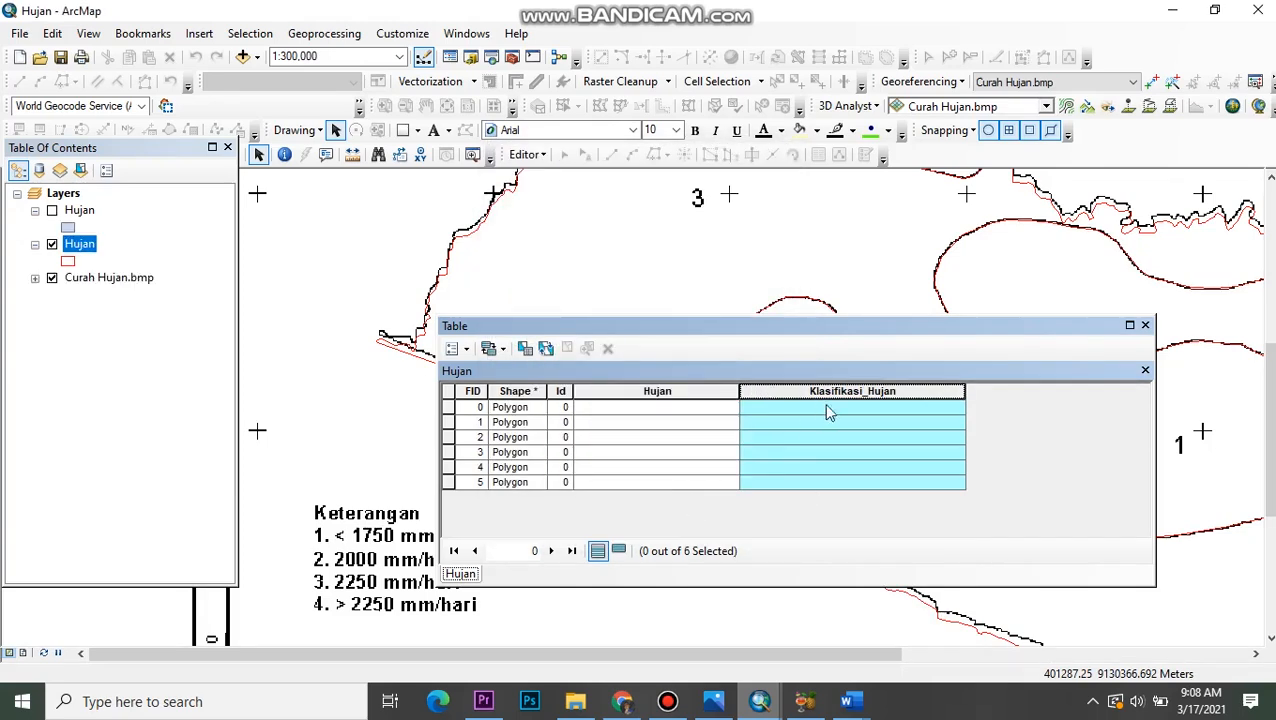
# - Add a Short Integer field named Skor_Hujan to the Hujan attribute table, keeping the default precision
pyautogui.click(458, 349)
pyautogui.click(620, 126)
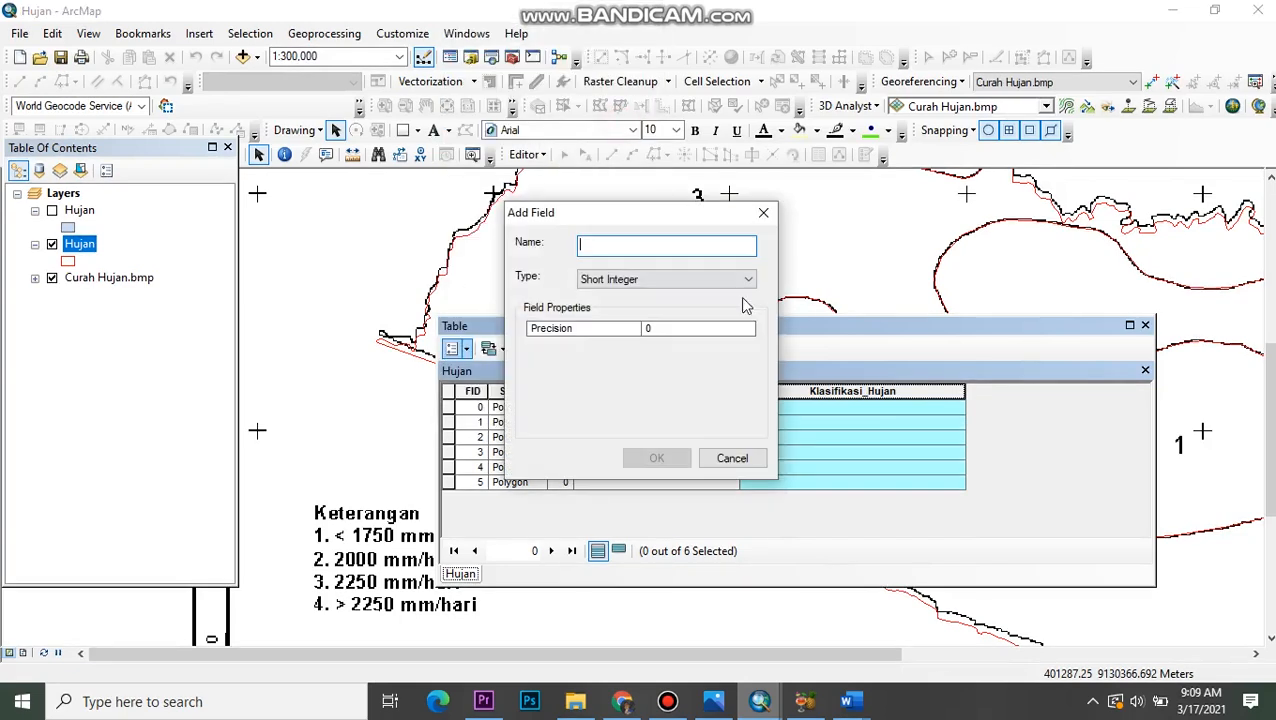
pyautogui.write('Skor_Hujan')
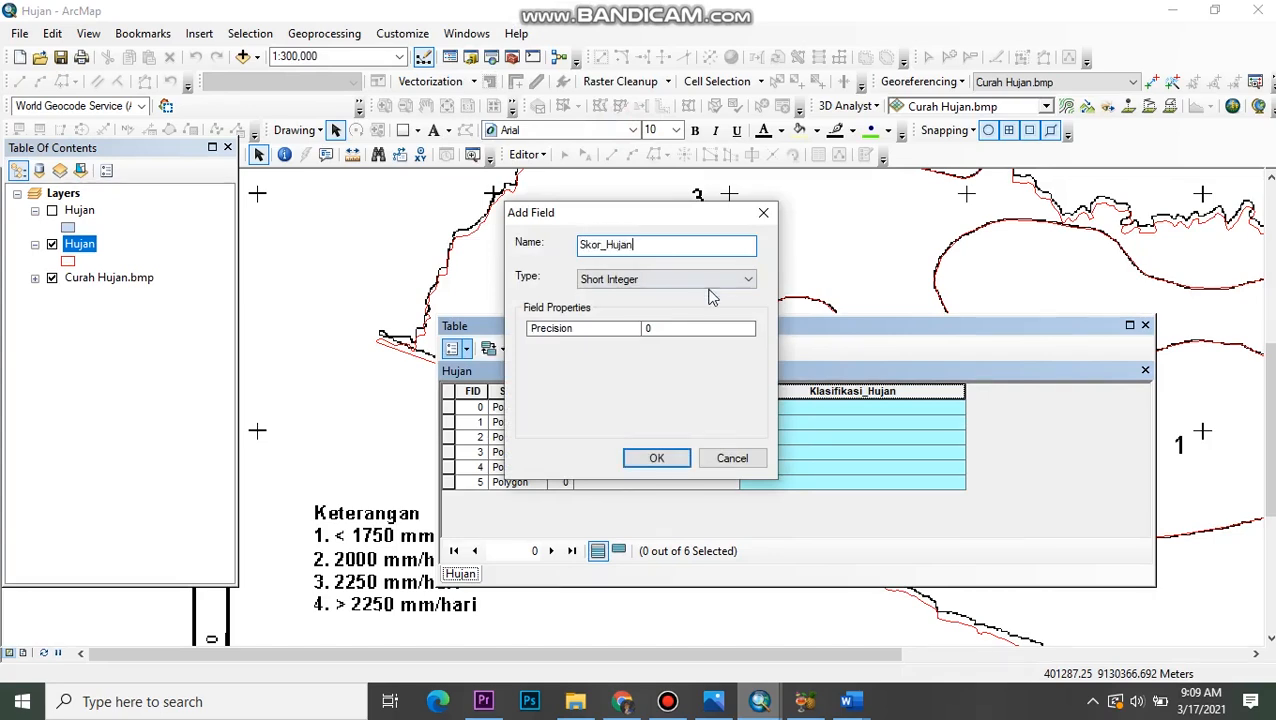
pyautogui.click(748, 279)
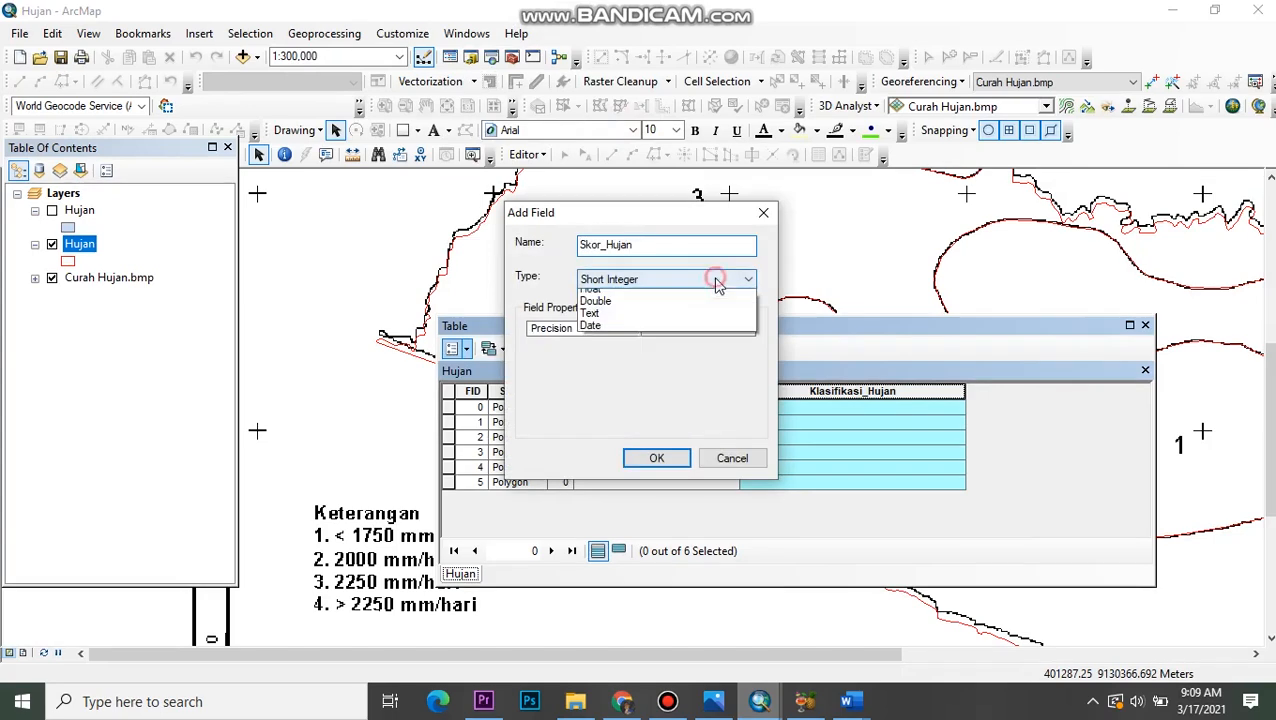
pyautogui.click(648, 335)
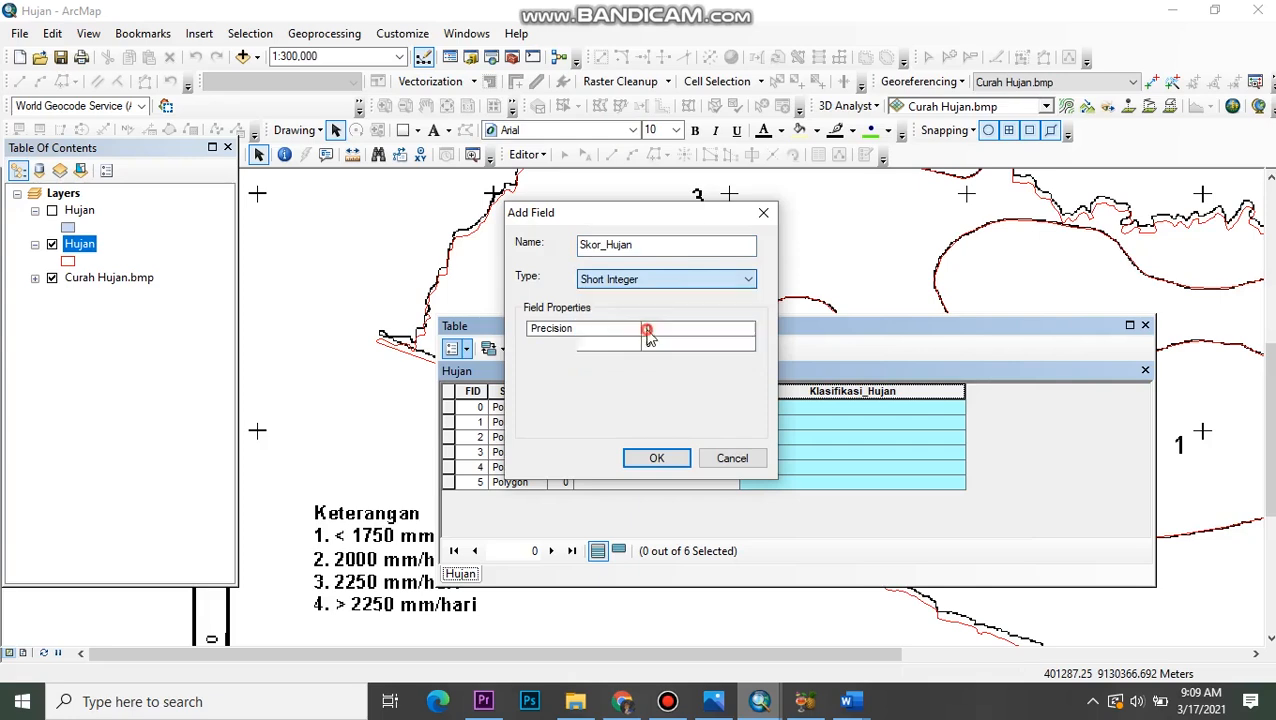
pyautogui.click(656, 458)
# - Move the attribute table clear of the map legend and place the Klasifikasi arahan fungsi lahan Word document in a smaller window beside it
pyautogui.moveTo(990, 324); pyautogui.dragTo(598, 65)
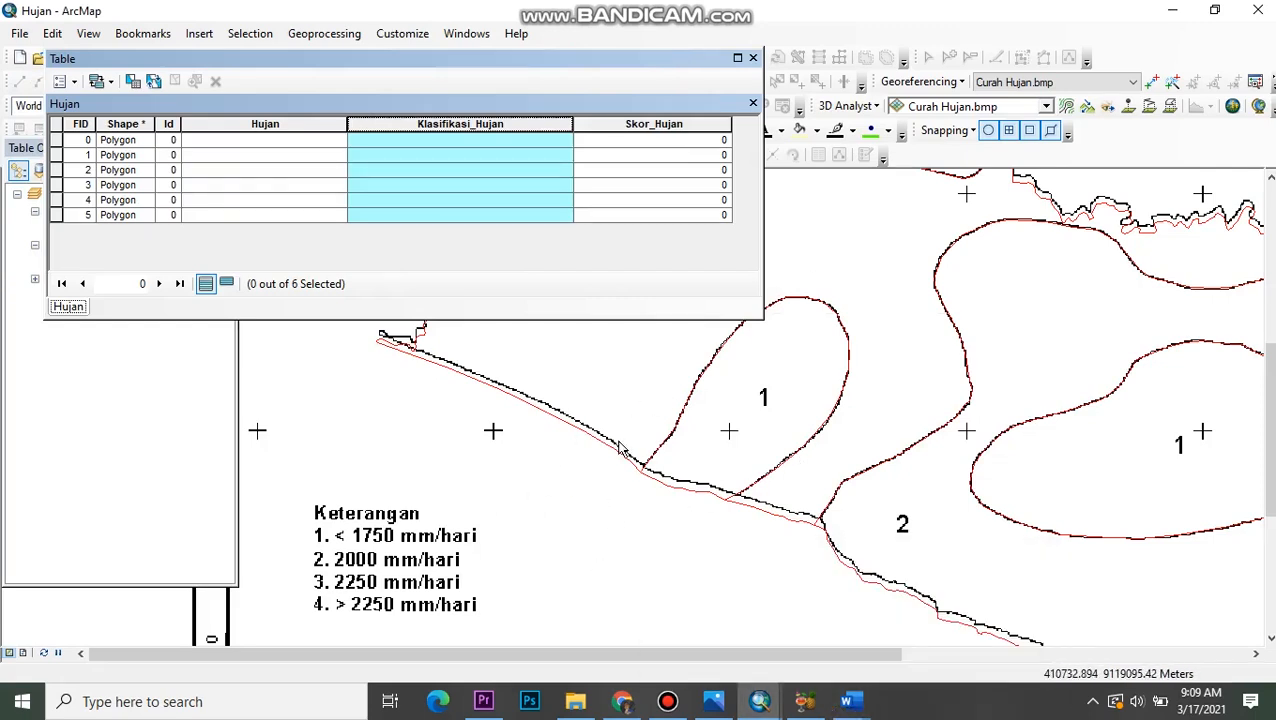
pyautogui.press('Up')
pyautogui.press('Up')
pyautogui.press('Left')
pyautogui.press('Down')
pyautogui.press('Right')
pyautogui.press('Down')
pyautogui.press('Left')
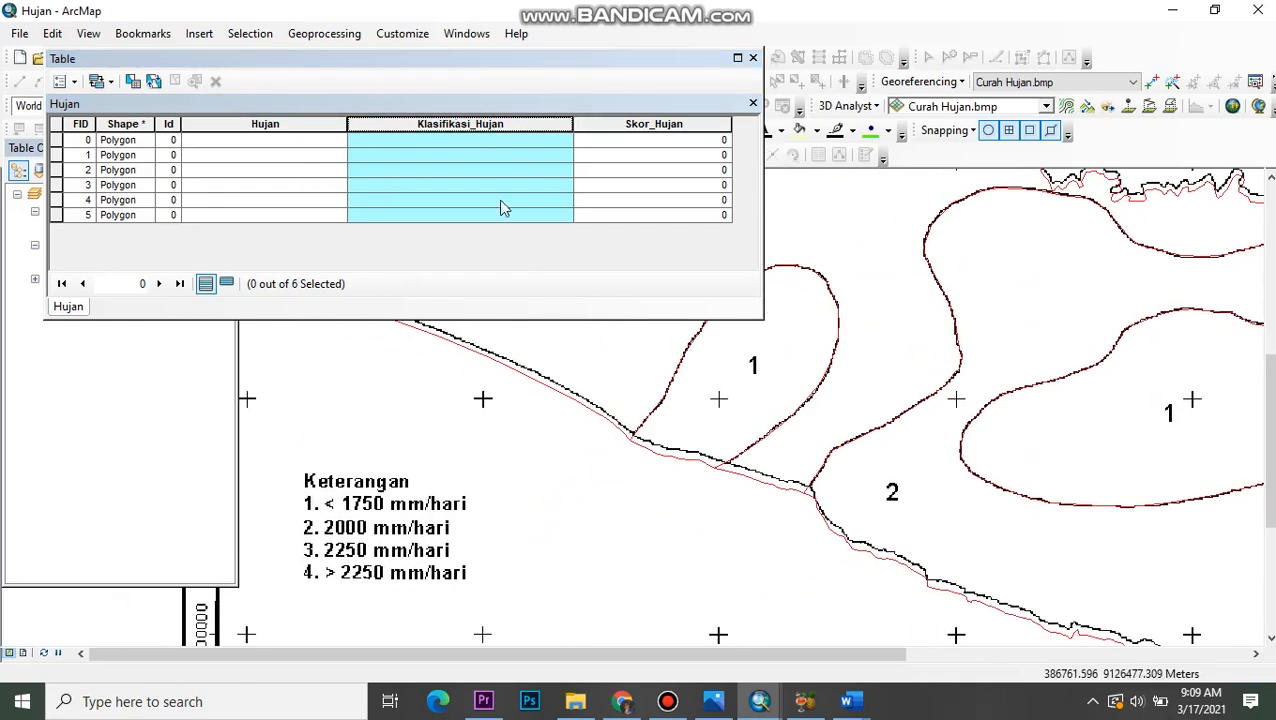
pyautogui.moveTo(850, 701)
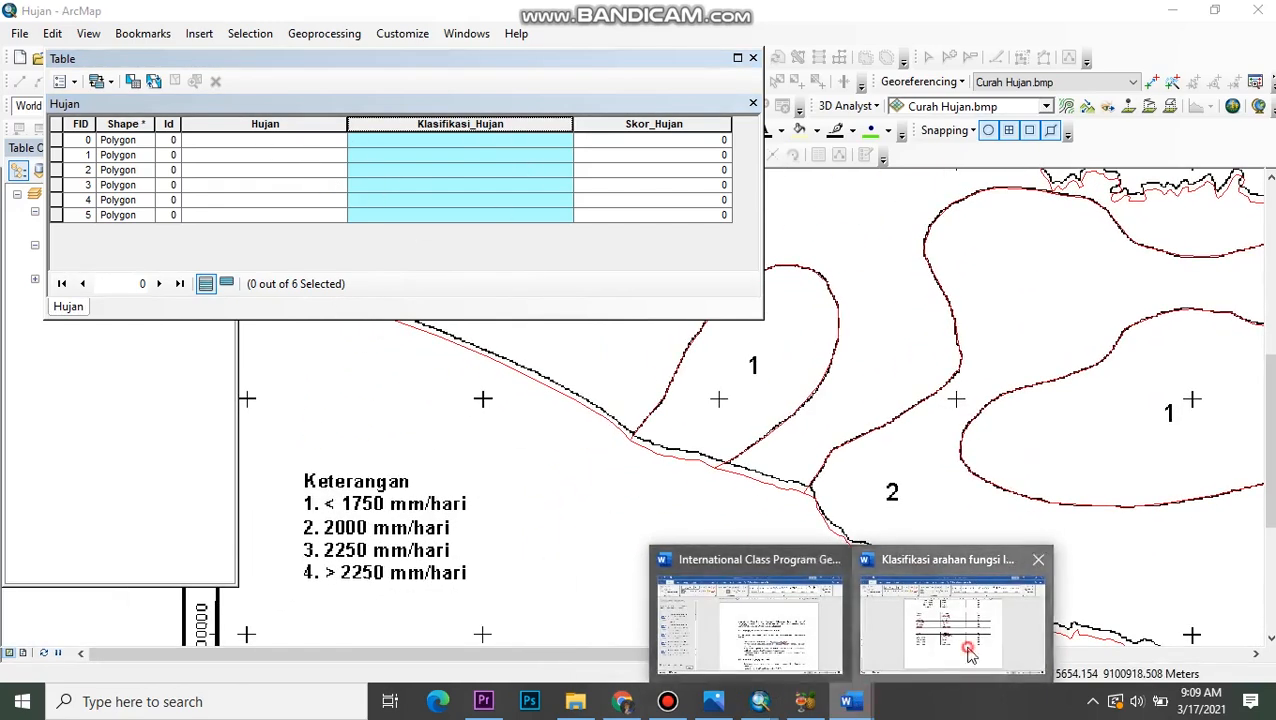
pyautogui.click(968, 653)
pyautogui.click(1222, 12)
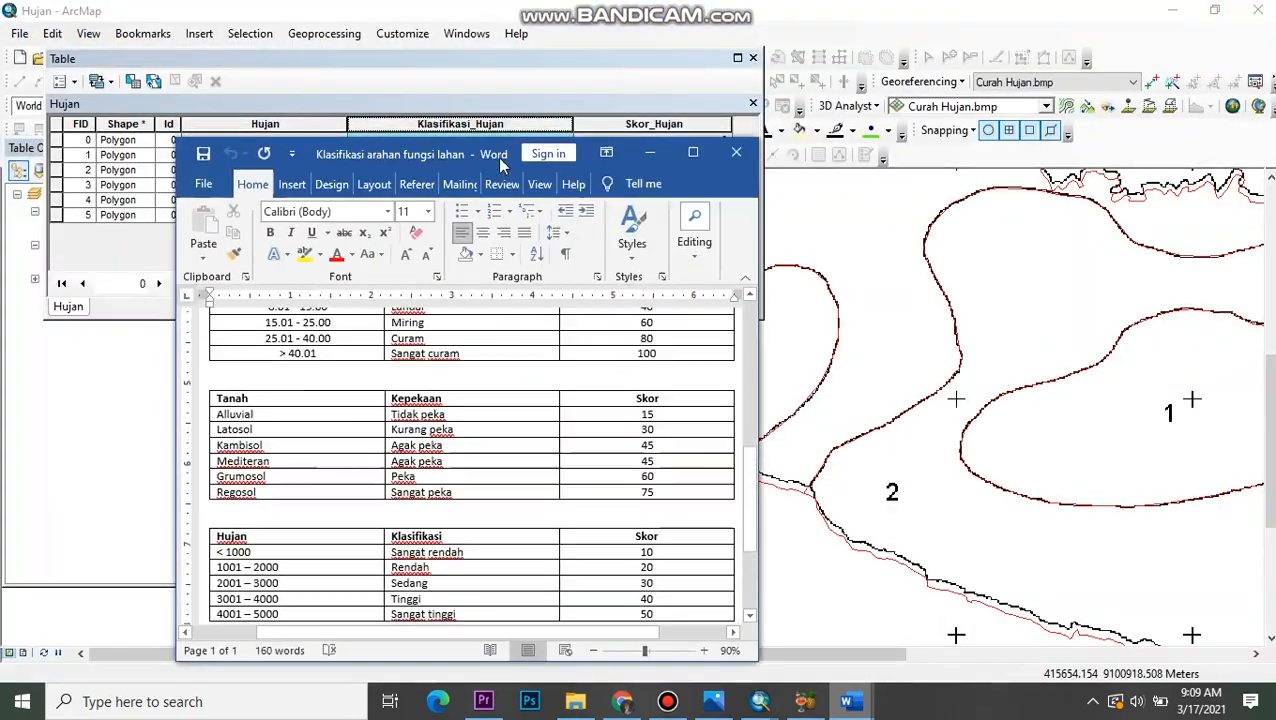
pyautogui.moveTo(464, 154); pyautogui.dragTo(1011, 102)
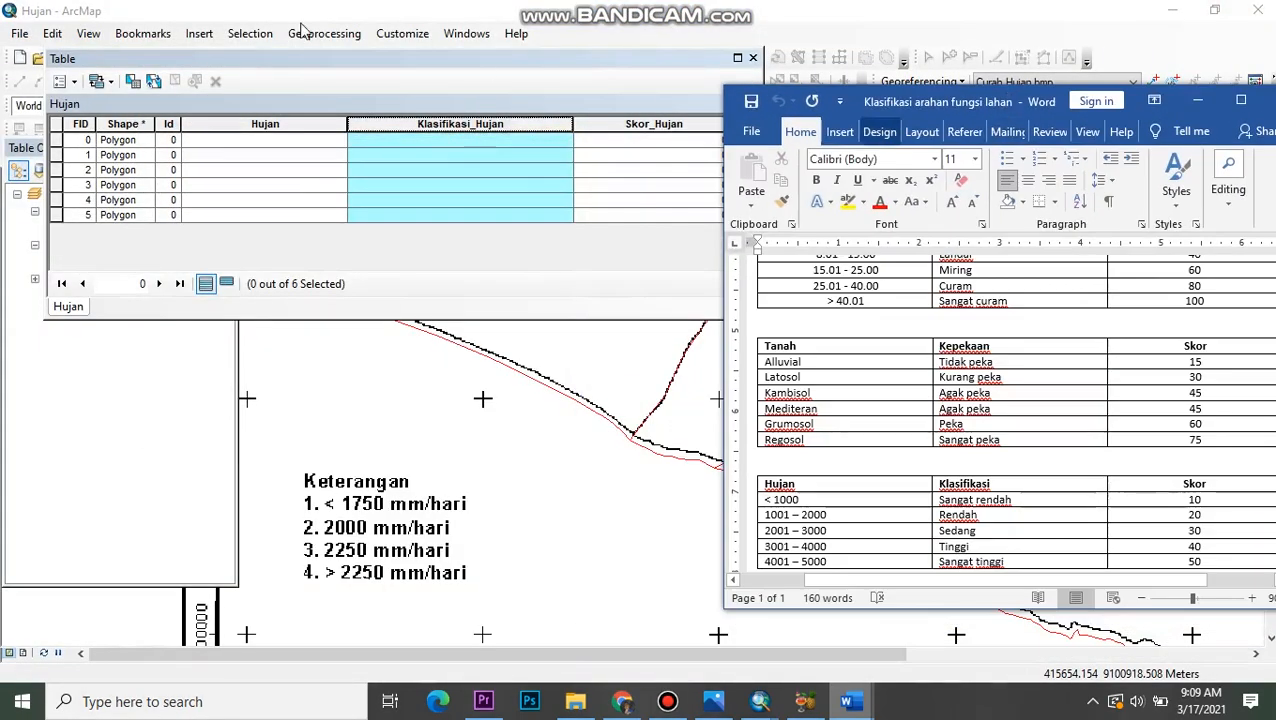
# - Start an edit session in ArcMap and continue with editing the Hujan layer
pyautogui.moveTo(408, 62); pyautogui.dragTo(402, 292)
pyautogui.click(535, 156)
pyautogui.click(565, 177)
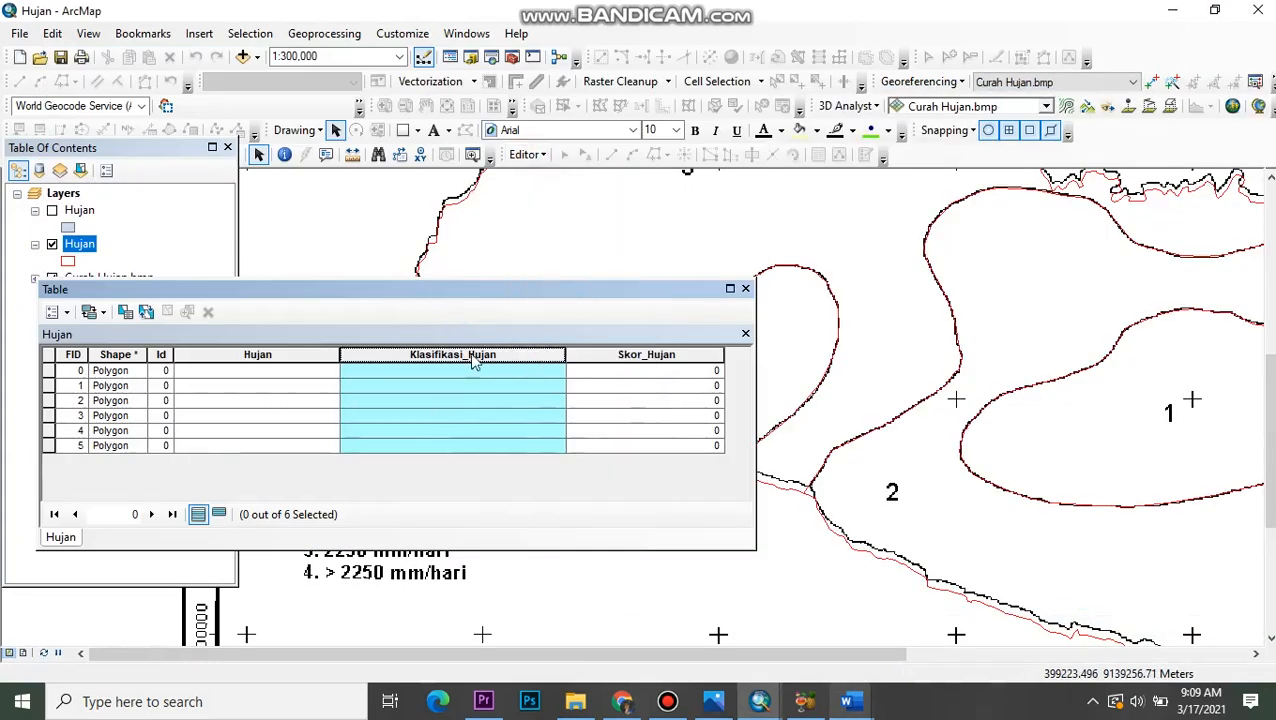
pyautogui.click(740, 547)
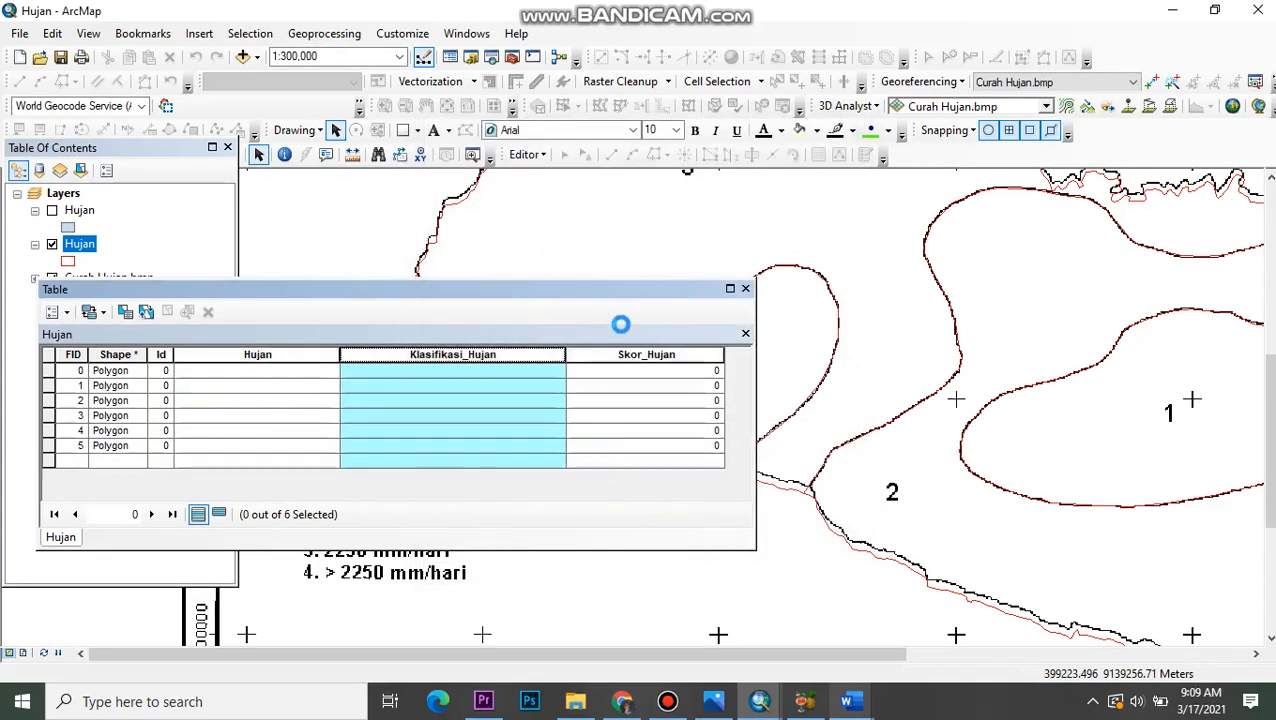
pyautogui.click(742, 549)
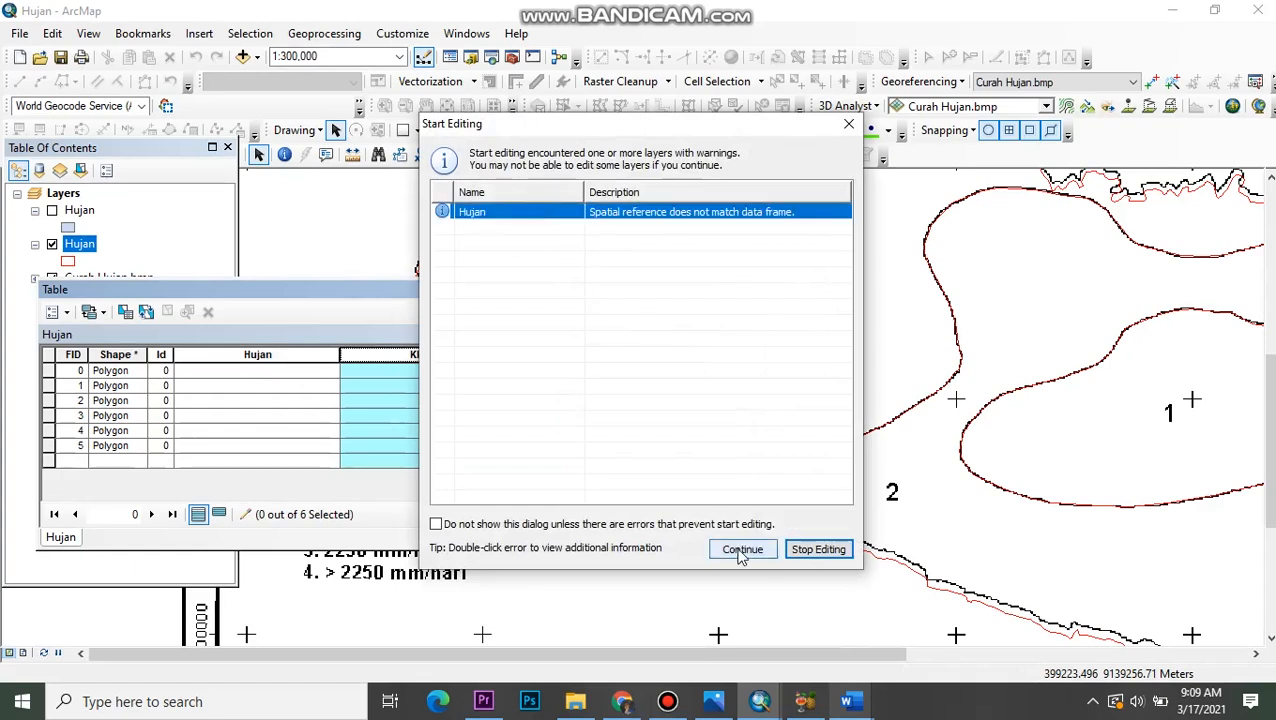
# - Select the FID 0 polygon, check its number against the map legend, and enter 2000 mm/hari as its Hujan value
pyautogui.moveTo(450, 288); pyautogui.dragTo(420, 86)
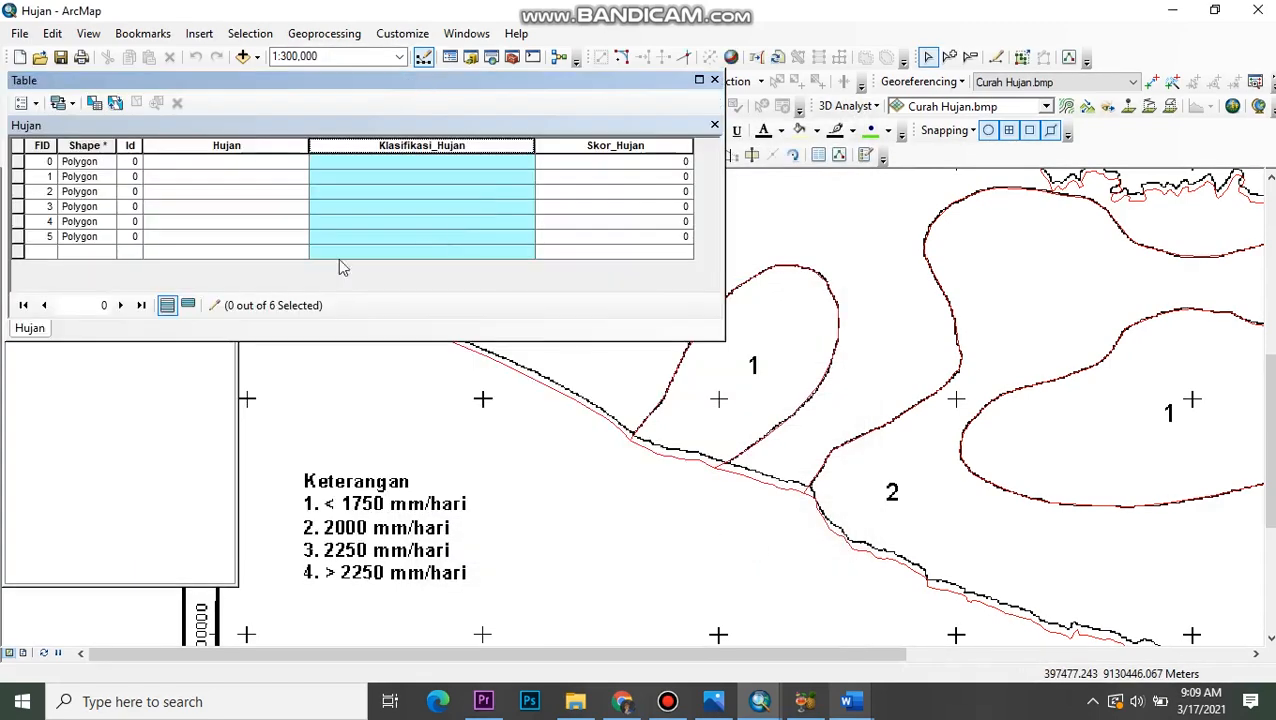
pyautogui.click(16, 163)
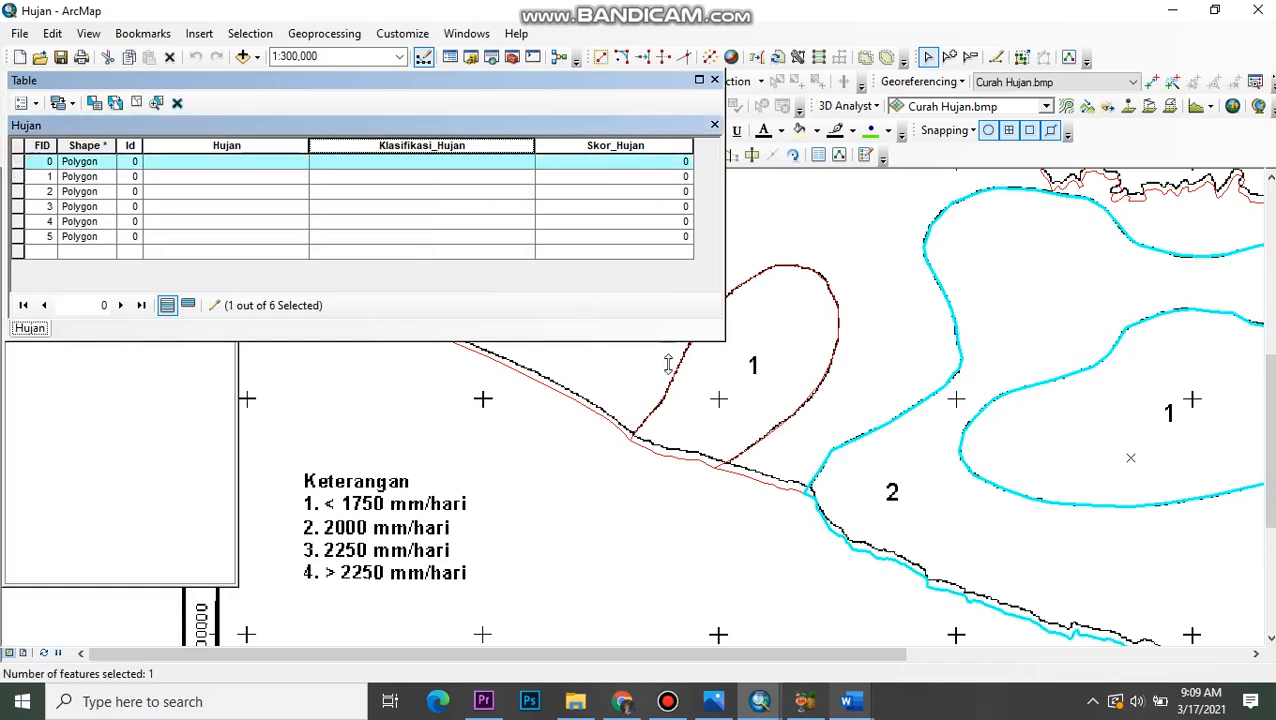
pyautogui.moveTo(941, 438); pyautogui.dragTo(613, 445)
pyautogui.scroll(2, 822, 470)
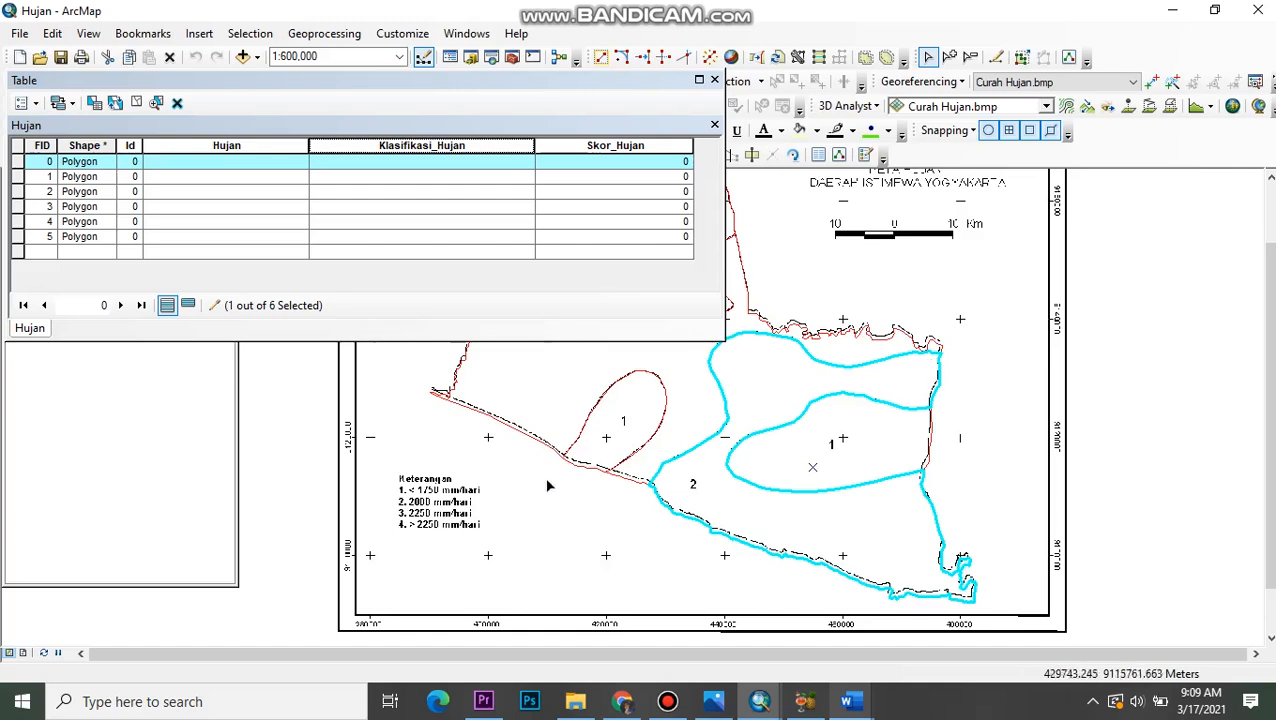
pyautogui.scroll(-4, 277, 533)
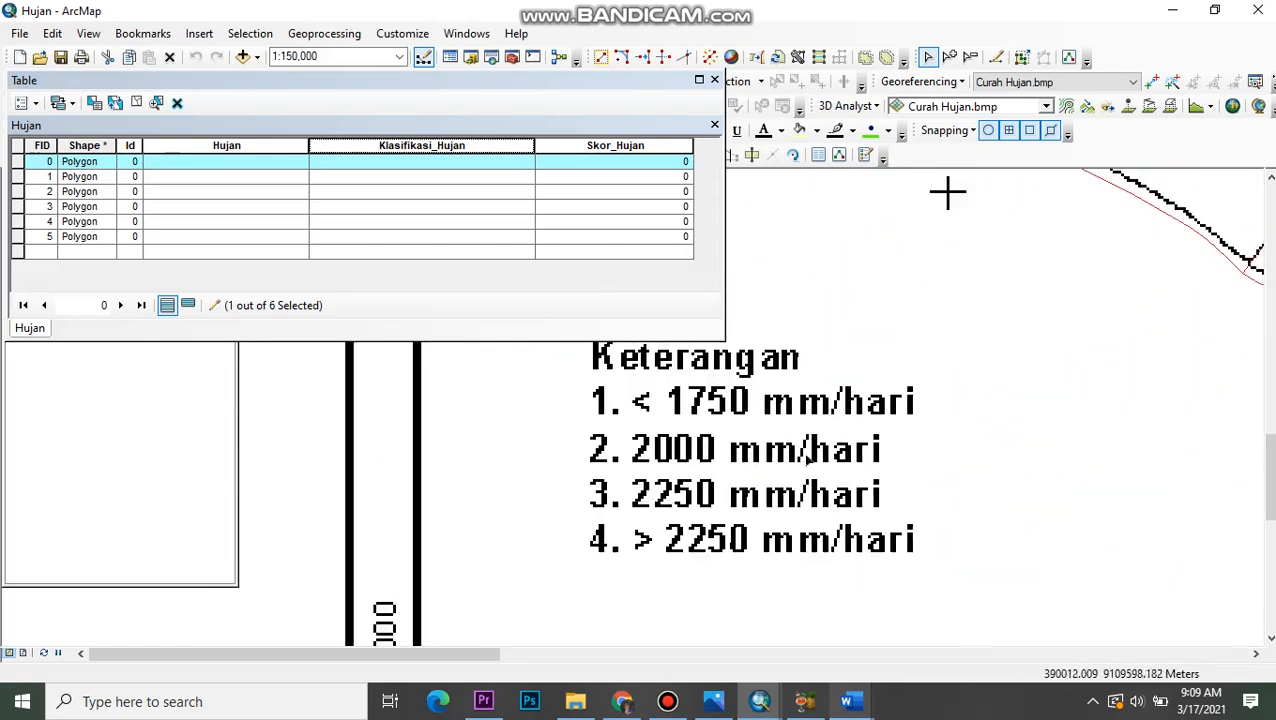
pyautogui.click(164, 163)
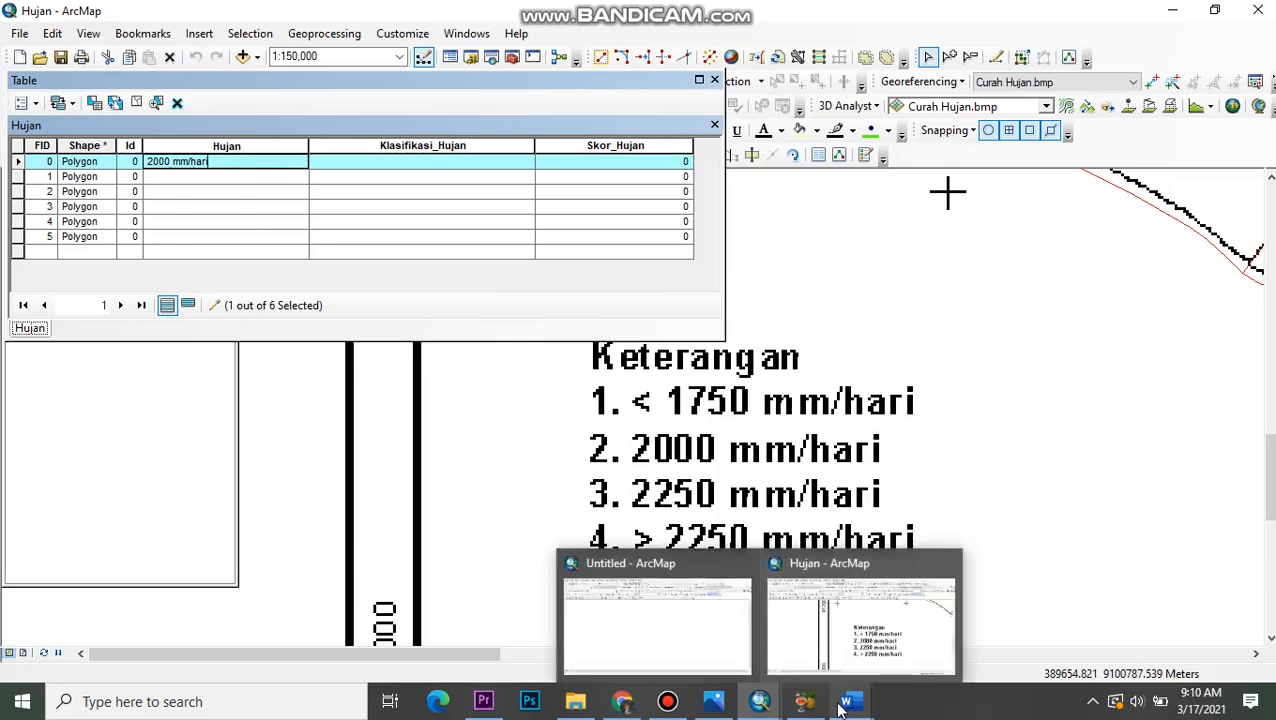
pyautogui.press('Return')
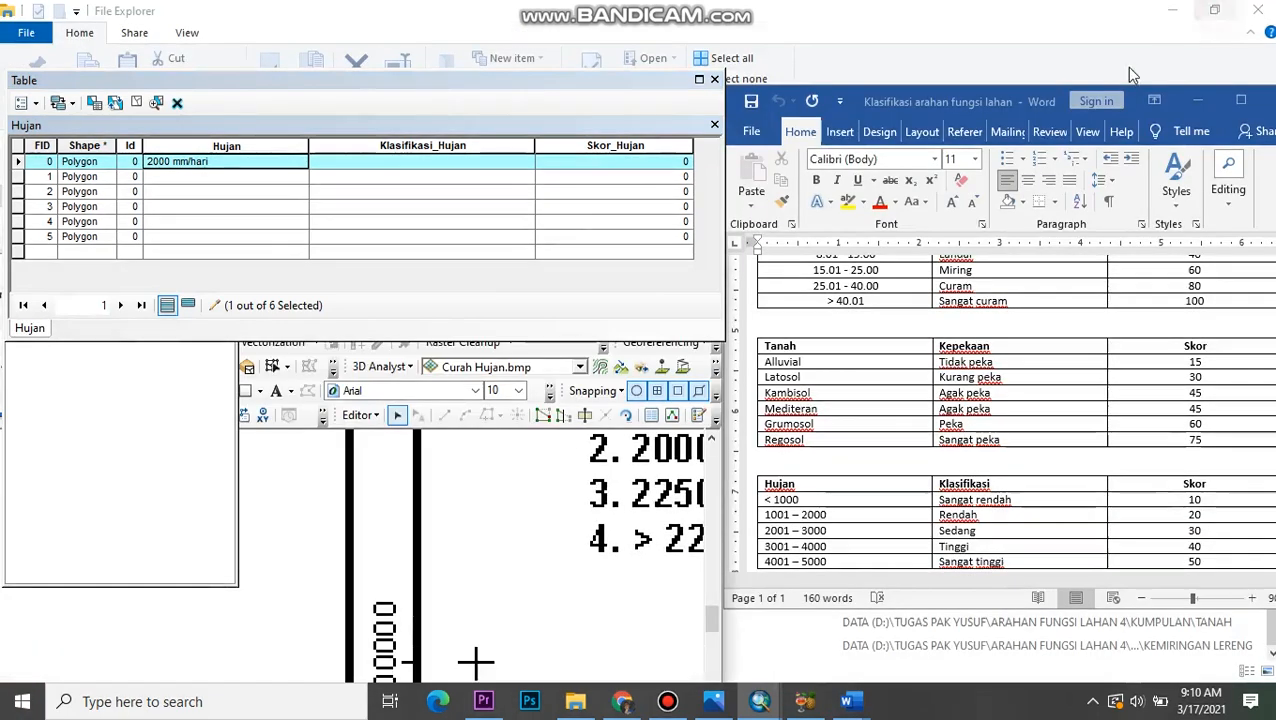
# - Narrow the attribute table to clear the Word classification document, and minimize File Explorer and the other Word document
pyautogui.click(1214, 10)
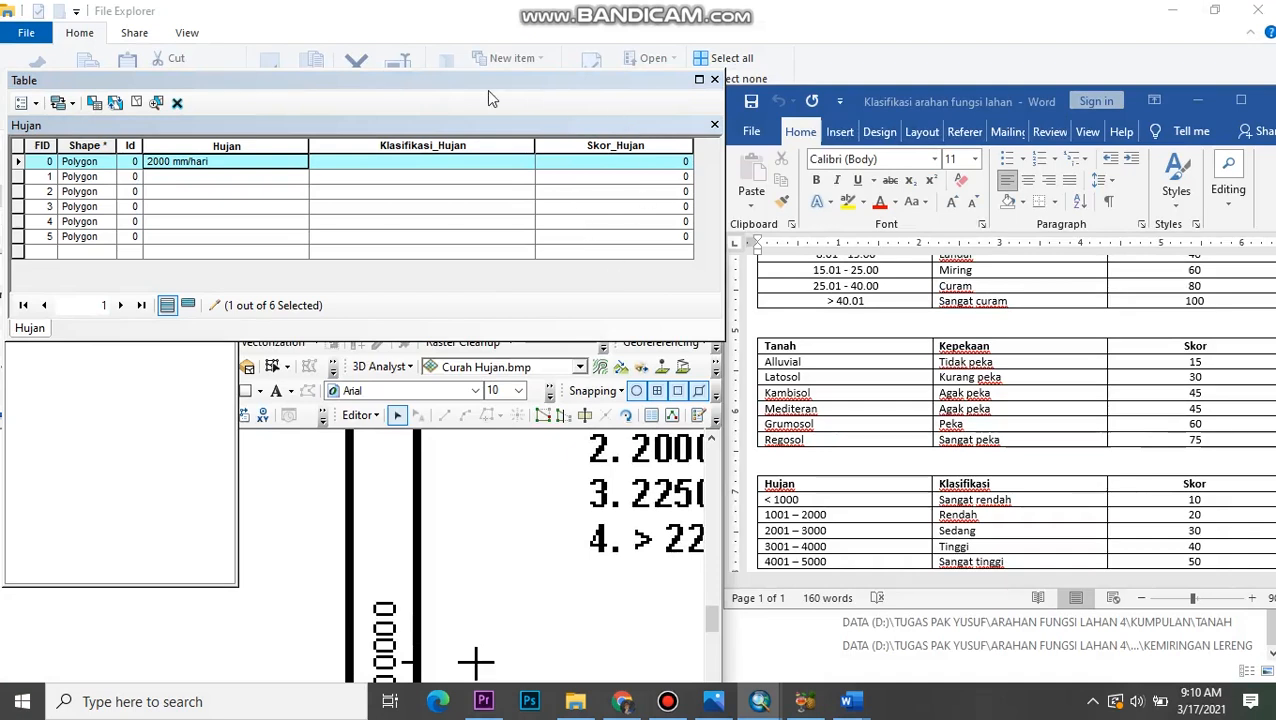
pyautogui.moveTo(722, 170); pyautogui.dragTo(668, 183)
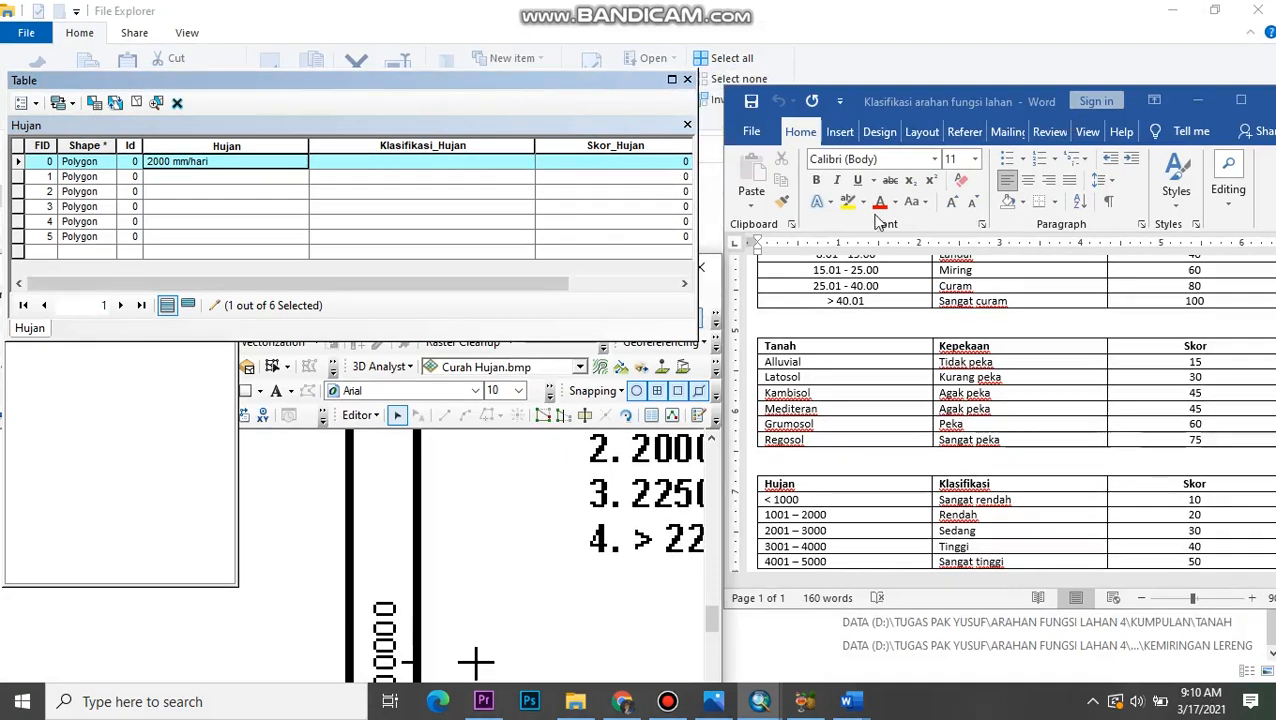
pyautogui.click(1214, 10)
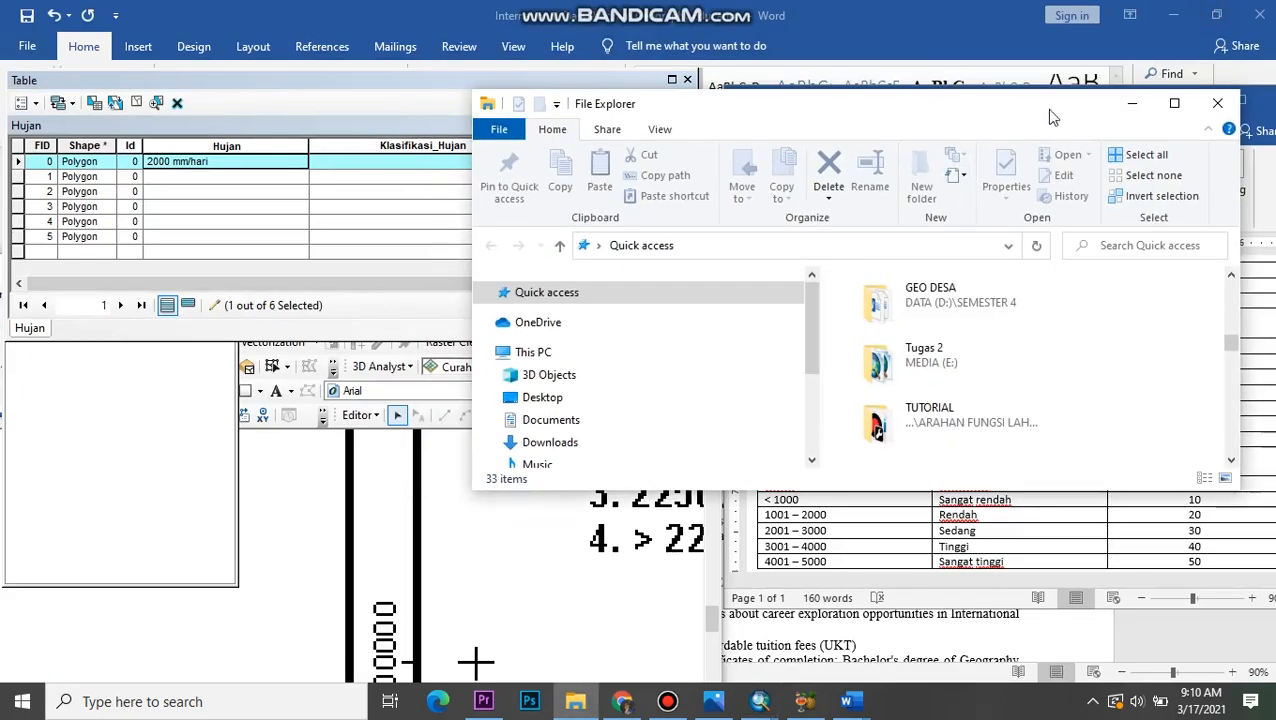
pyautogui.click(1132, 103)
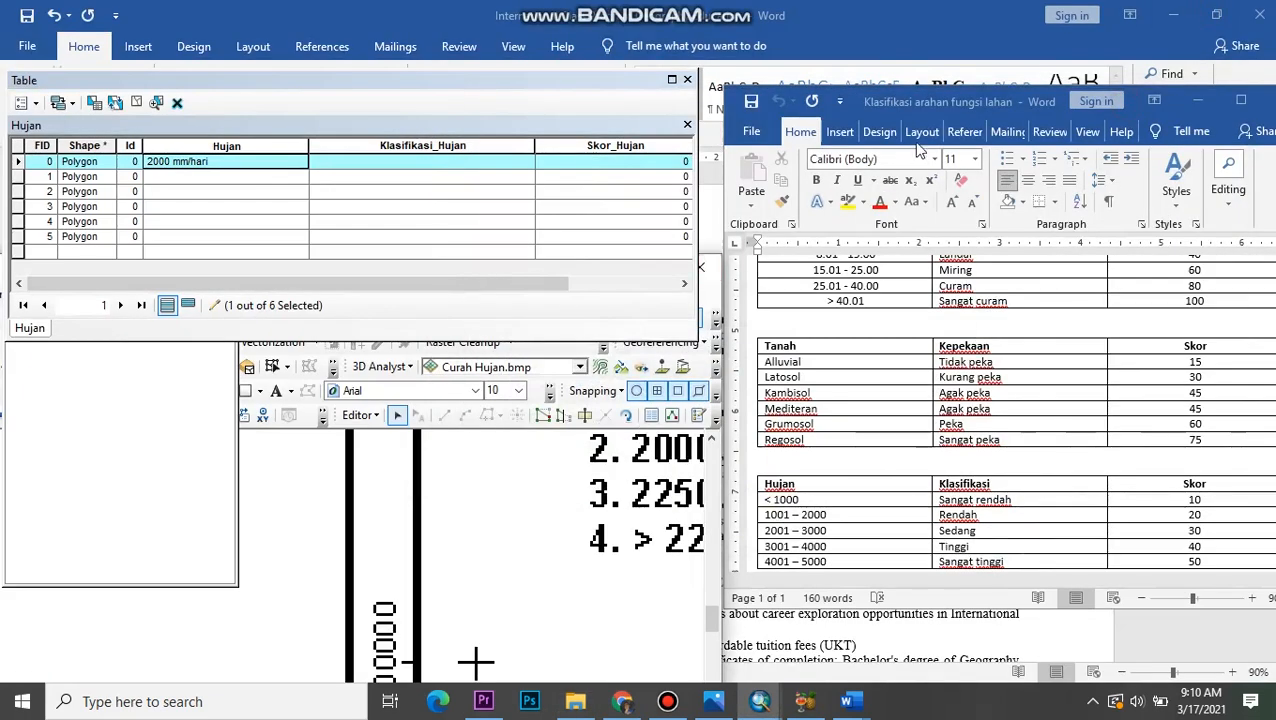
pyautogui.click(1170, 18)
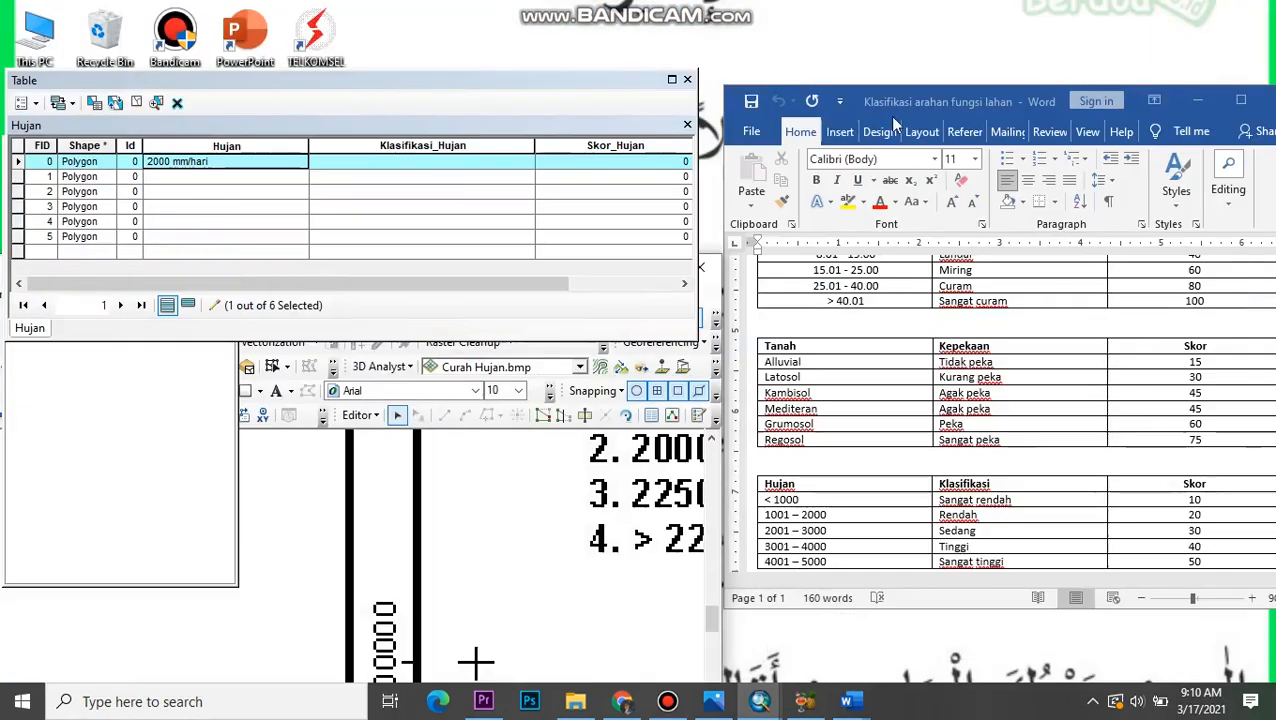
# - Close the Table Of Contents and arrange the ArcMap map window above the attribute table, with the legend in reach
pyautogui.moveTo(458, 89); pyautogui.dragTo(463, 372)
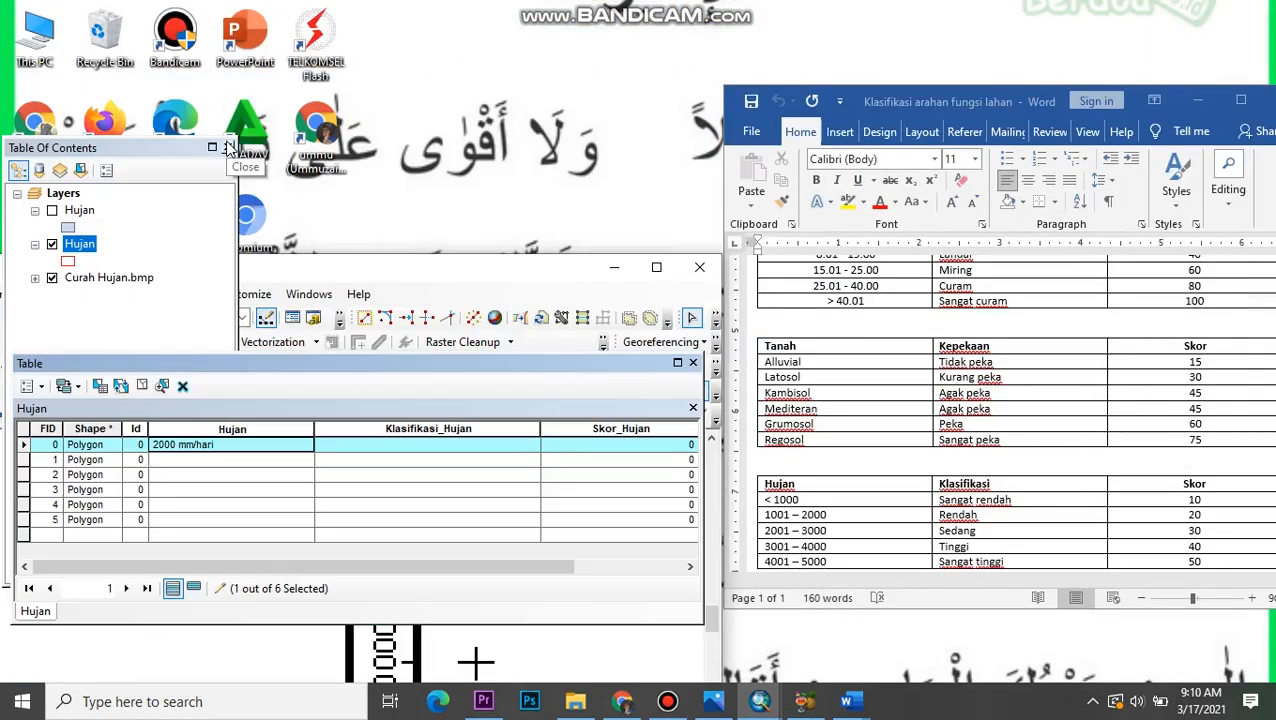
pyautogui.click(228, 148)
pyautogui.moveTo(372, 274); pyautogui.dragTo(360, 35)
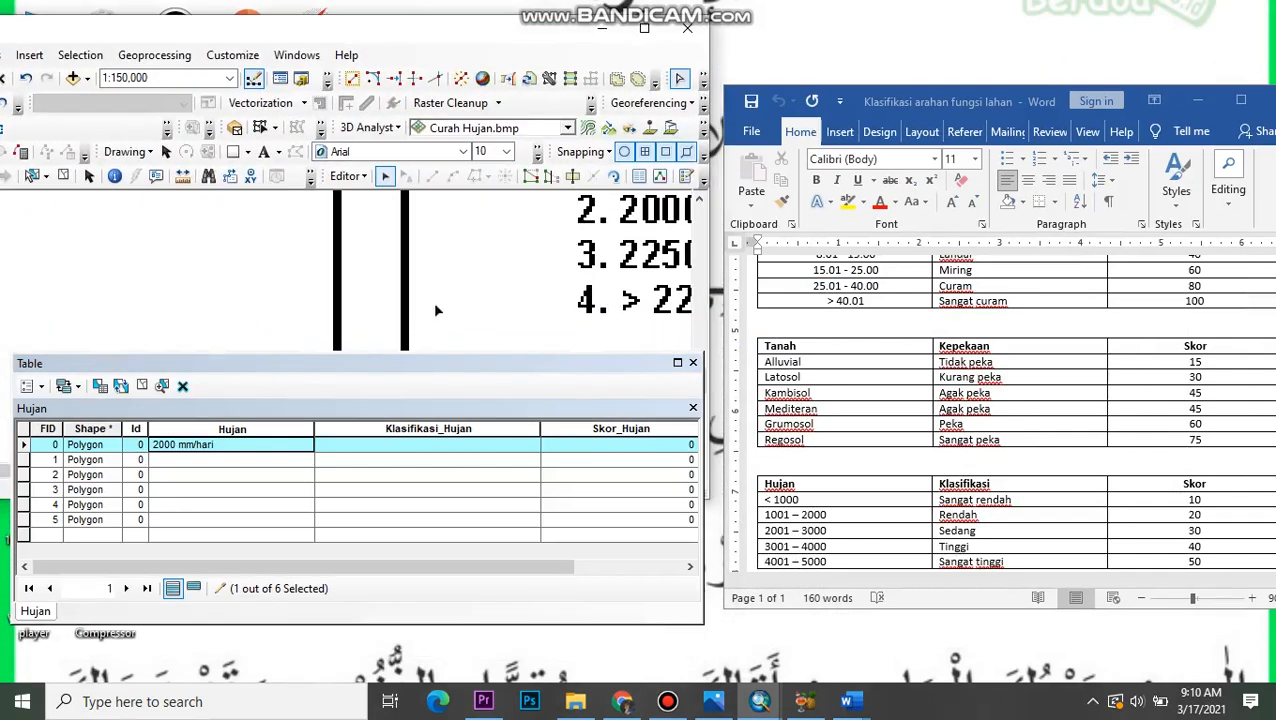
pyautogui.scroll(3, 415, 317)
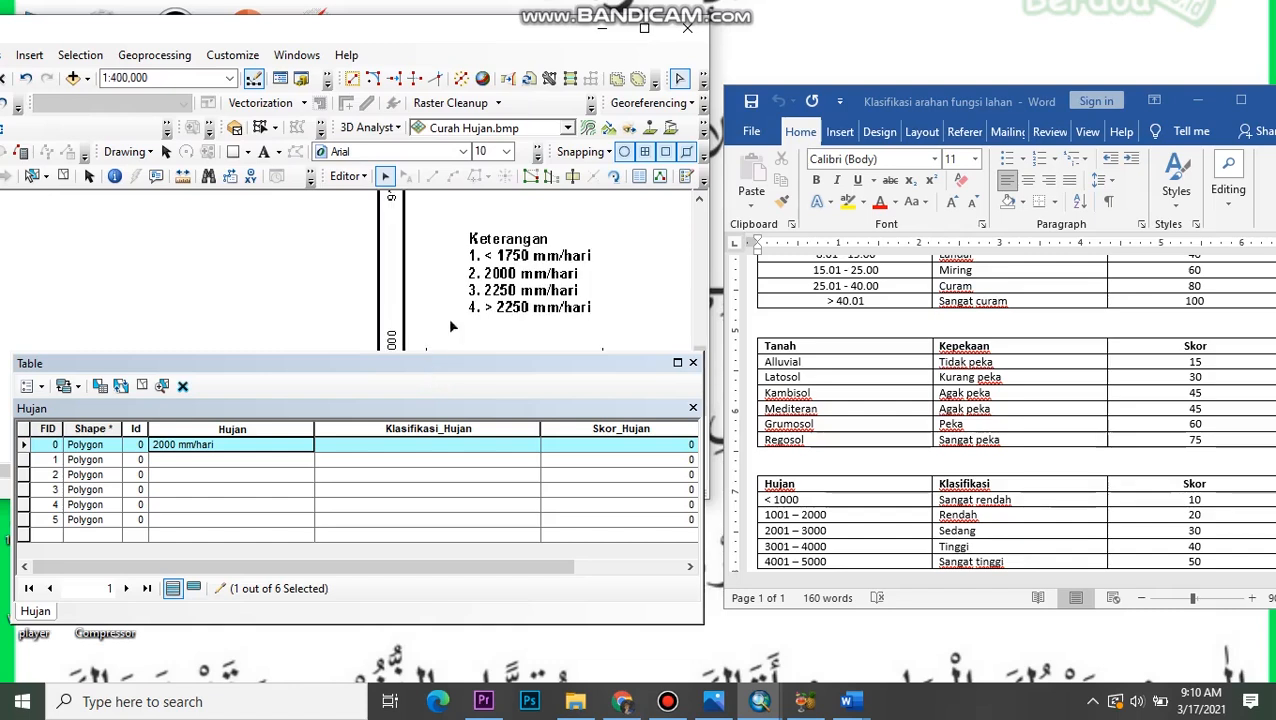
pyautogui.moveTo(503, 287); pyautogui.dragTo(120, 336)
pyautogui.moveTo(231, 357); pyautogui.dragTo(241, 507)
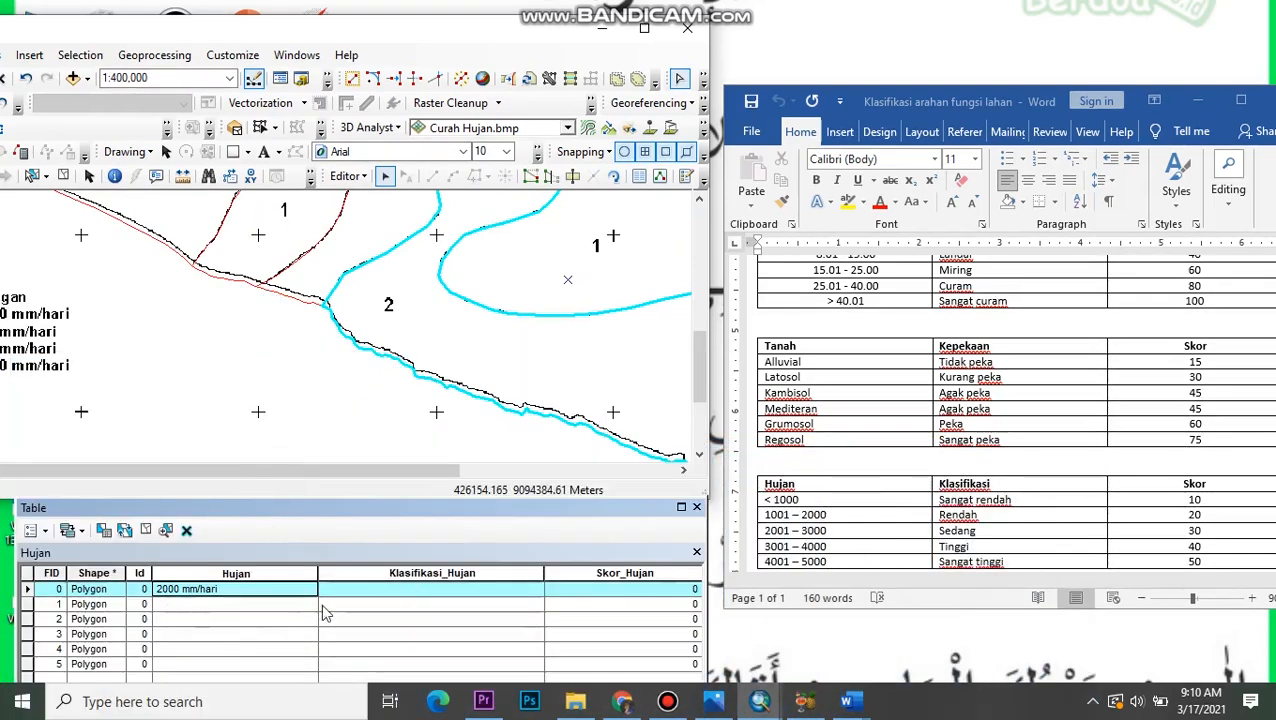
# - Compare the selected polygon's rainfall class with the Word score table and enter Rendah as its Klasifikasi_Hujan value
pyautogui.moveTo(507, 309); pyautogui.dragTo(407, 361)
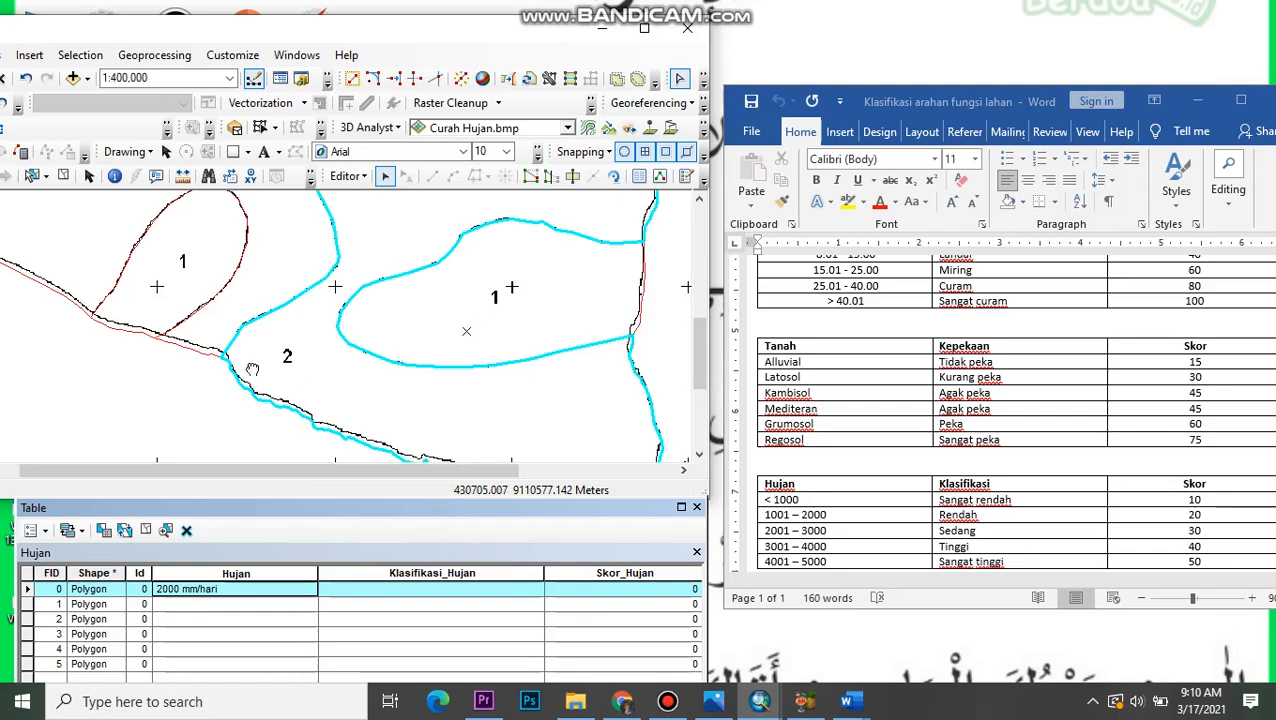
pyautogui.moveTo(254, 371); pyautogui.dragTo(613, 383)
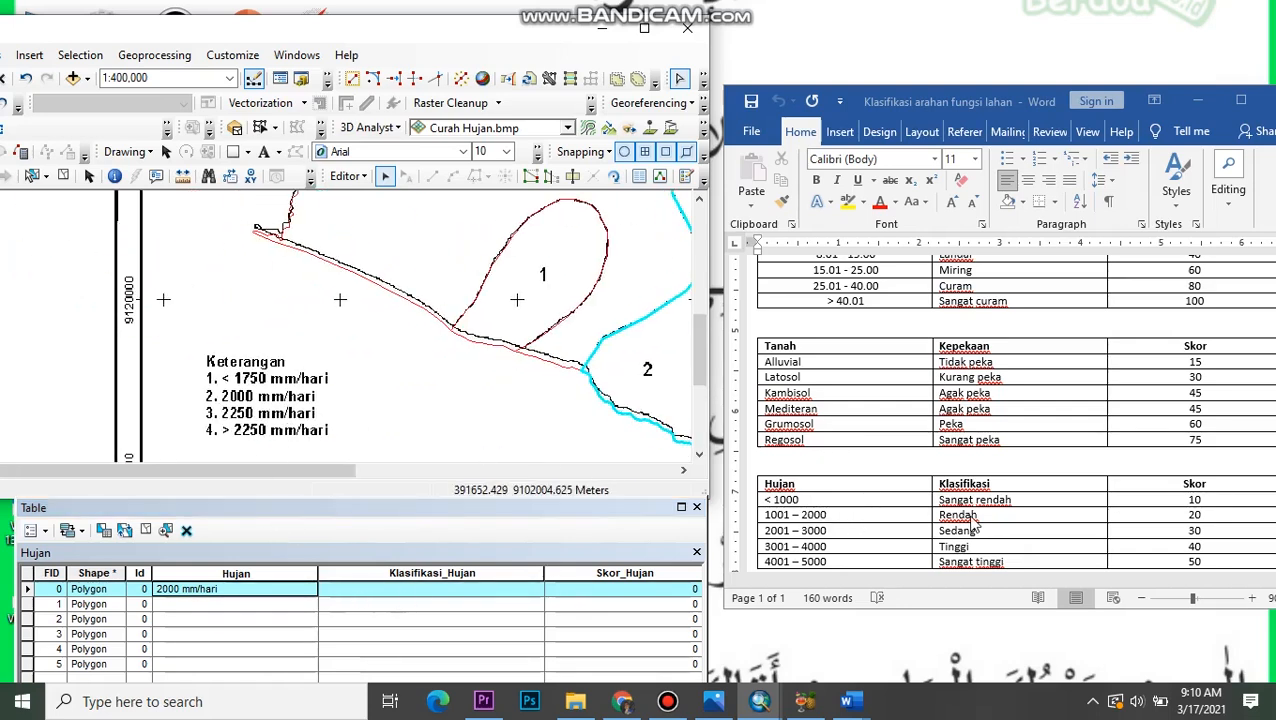
pyautogui.click(380, 592)
pyautogui.write('Rendah')
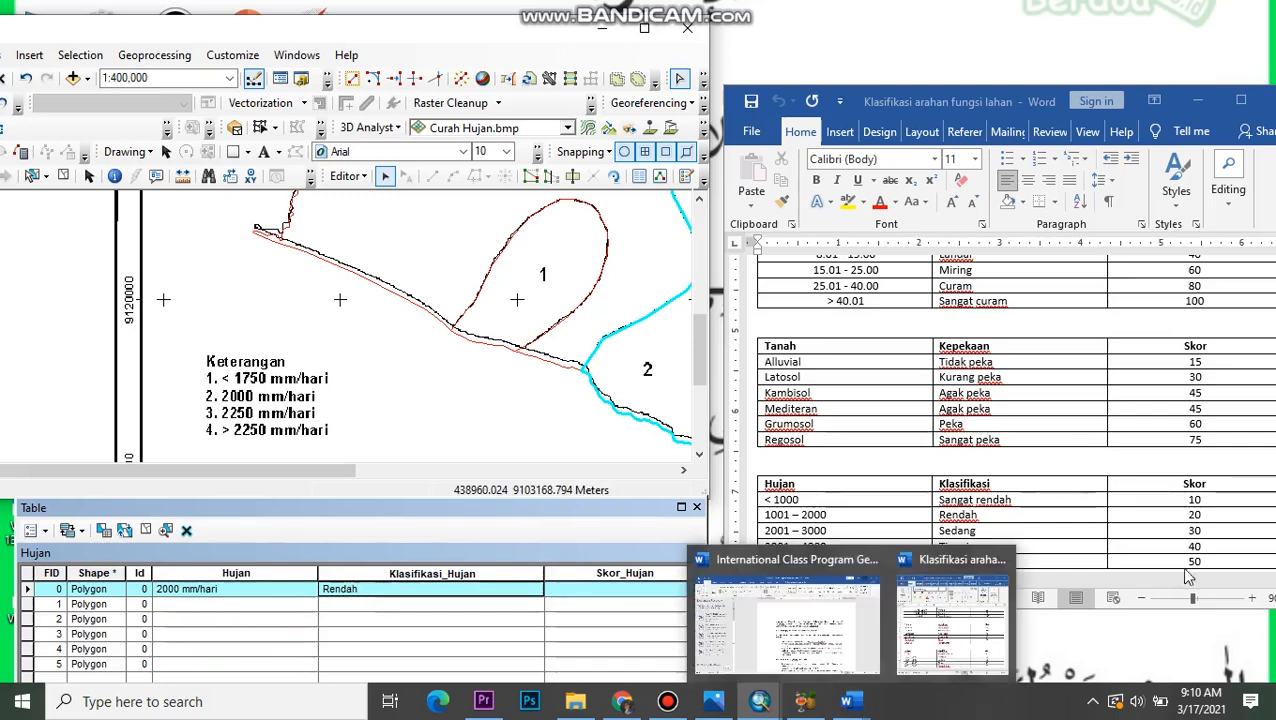
# - Set the Skor_Hujan value of the FID 0 polygon to 20
pyautogui.click(624, 588)
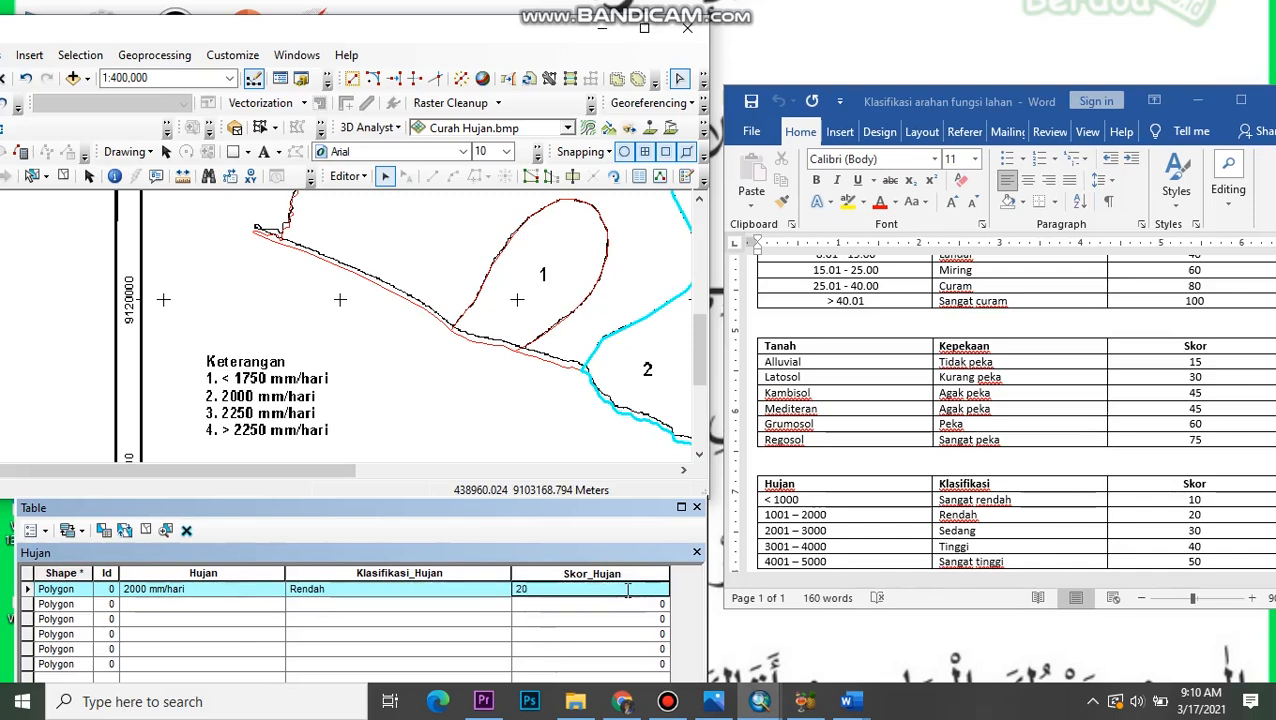
pyautogui.press('Return')
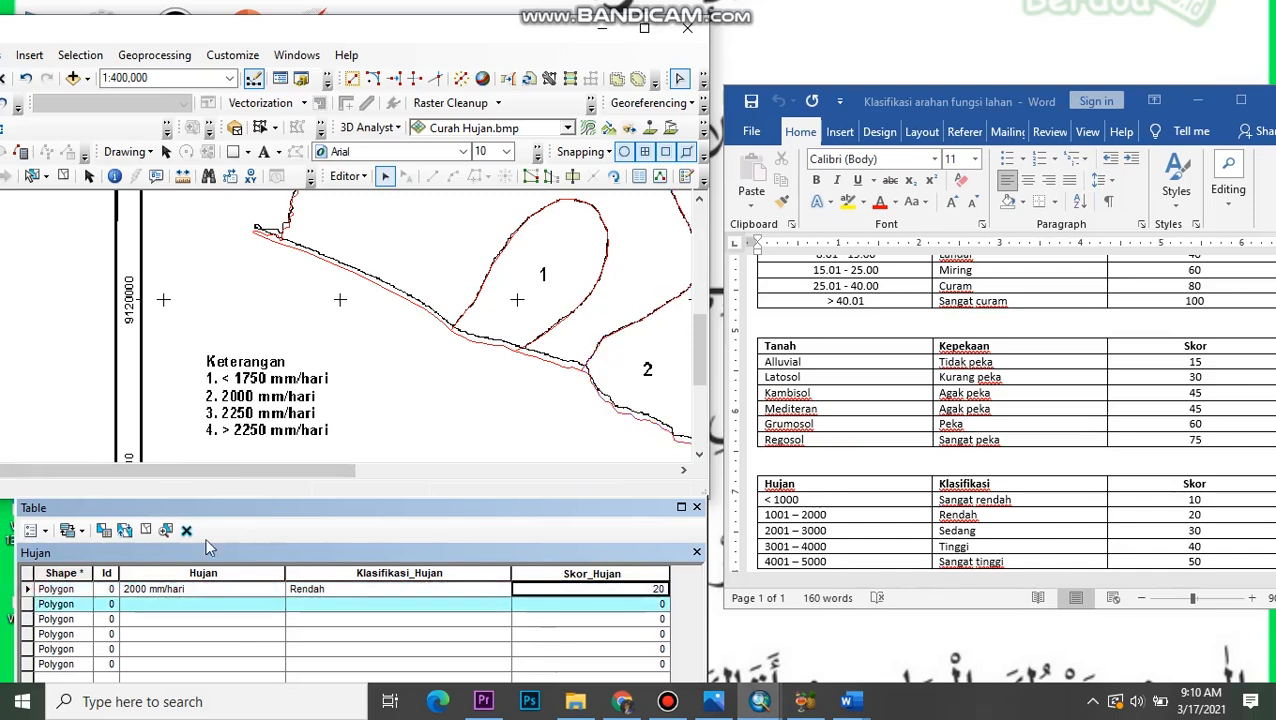
# - Check the FID 1 polygon's map number against the Keterangan legend and enter > 2250 mm/hari as its Hujan value
pyautogui.moveTo(537, 242); pyautogui.dragTo(366, 393)
pyautogui.moveTo(333, 271); pyautogui.dragTo(507, 355)
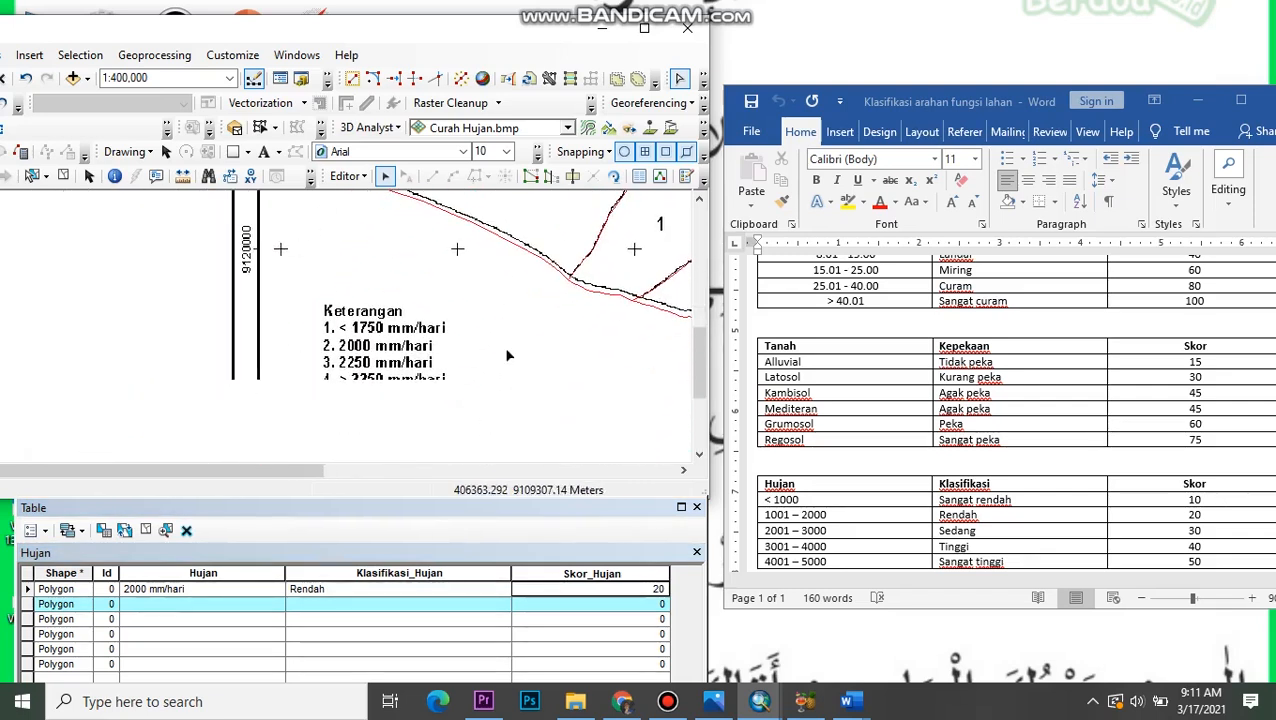
pyautogui.click(160, 605)
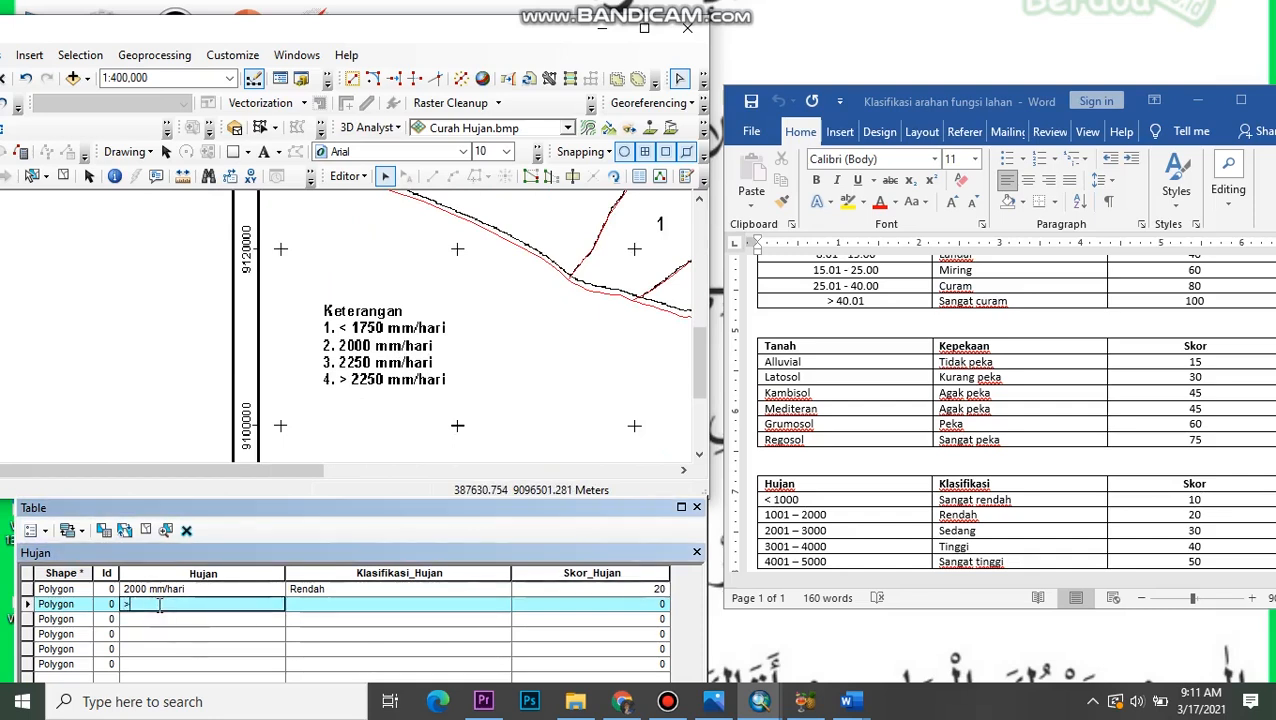
pyautogui.write('> 2250 mm/hari')
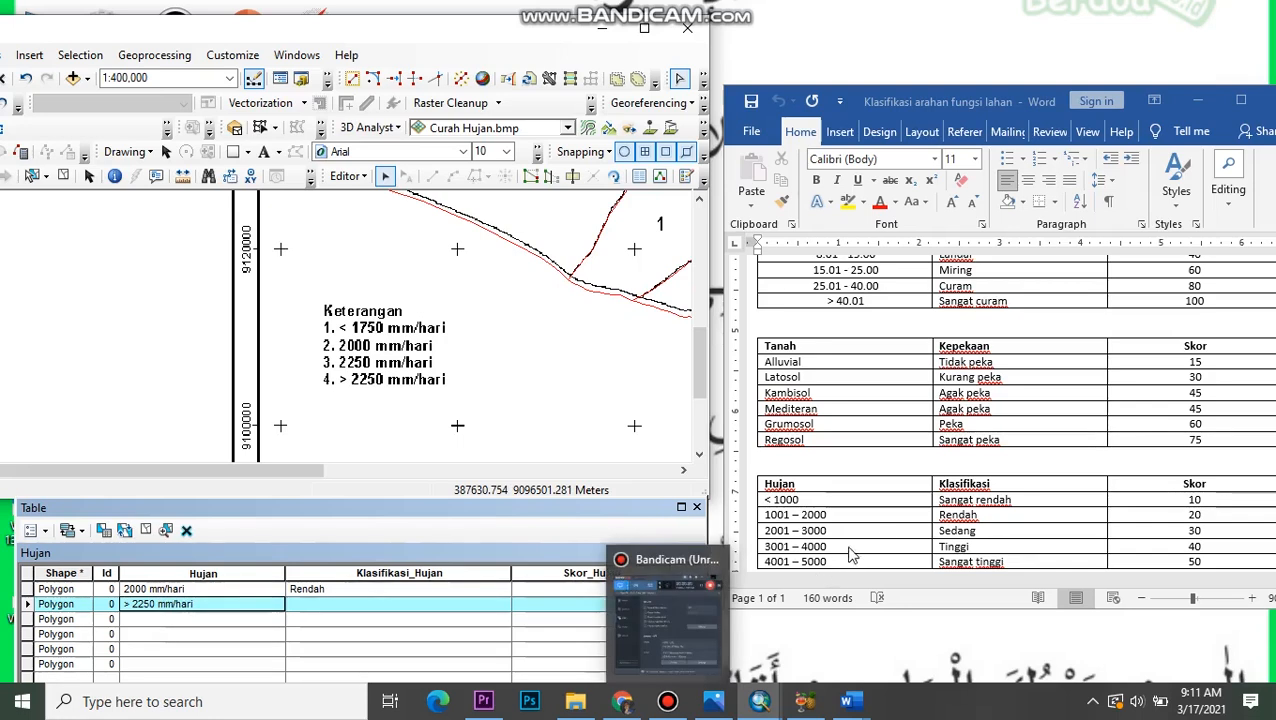
# - Classify the FID 1 polygon as Sedang in Klasifikasi_Hujan and set its Skor_Hujan to 30, following the Word score table
pyautogui.click(387, 603)
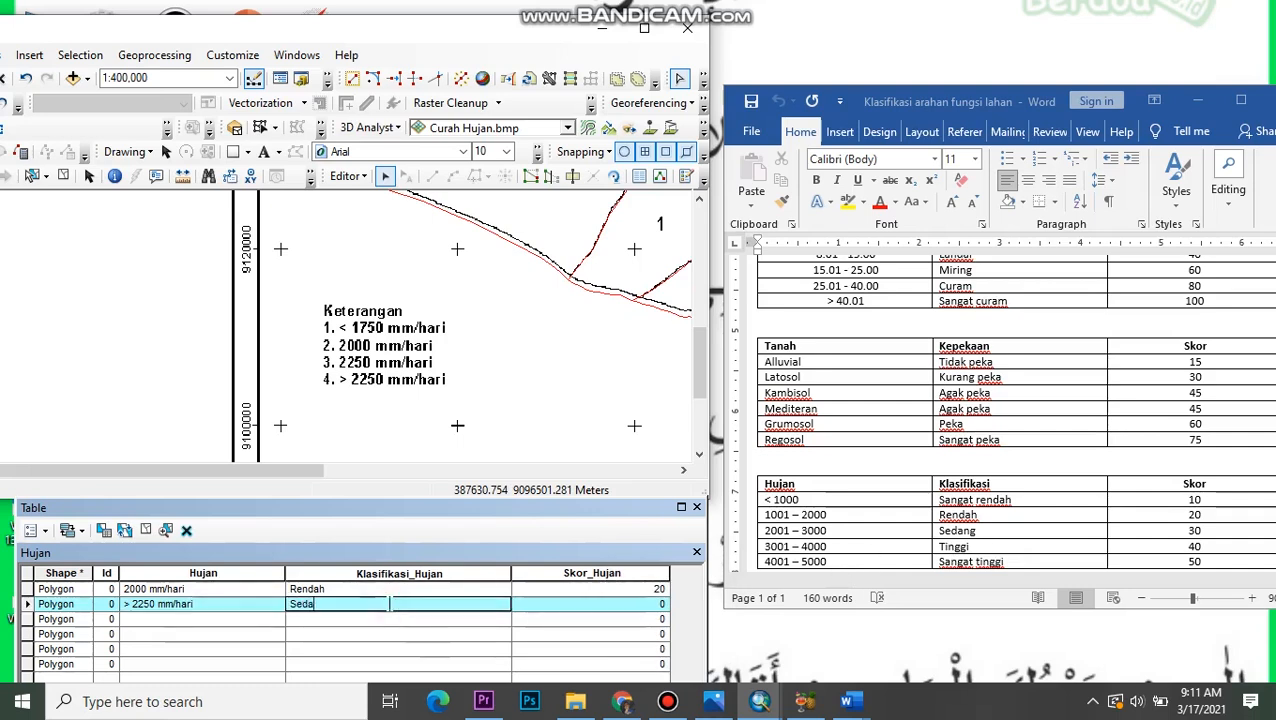
pyautogui.click(550, 603)
pyautogui.write('30')
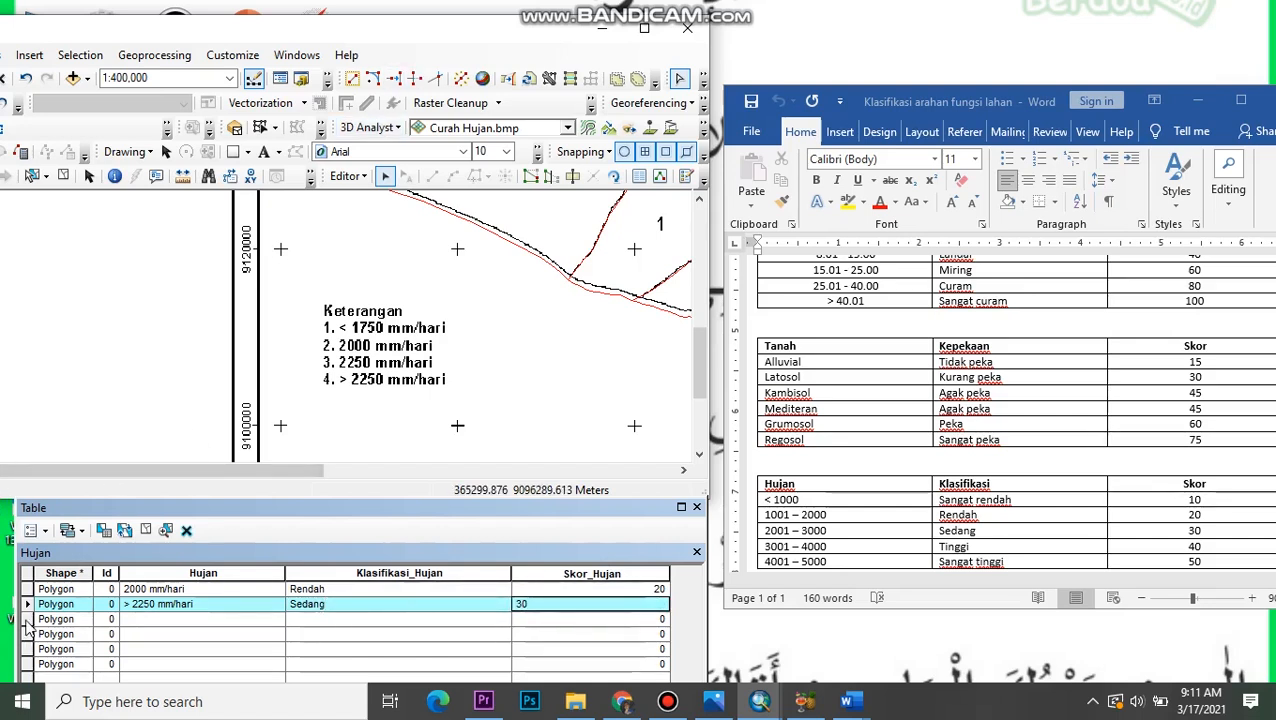
pyautogui.press('Return')
# - Select the FID 2 polygon, match its map number with the Keterangan legend, and enter > 2250 mm/hari as its Hujan value
pyautogui.scroll(3, 405, 355)
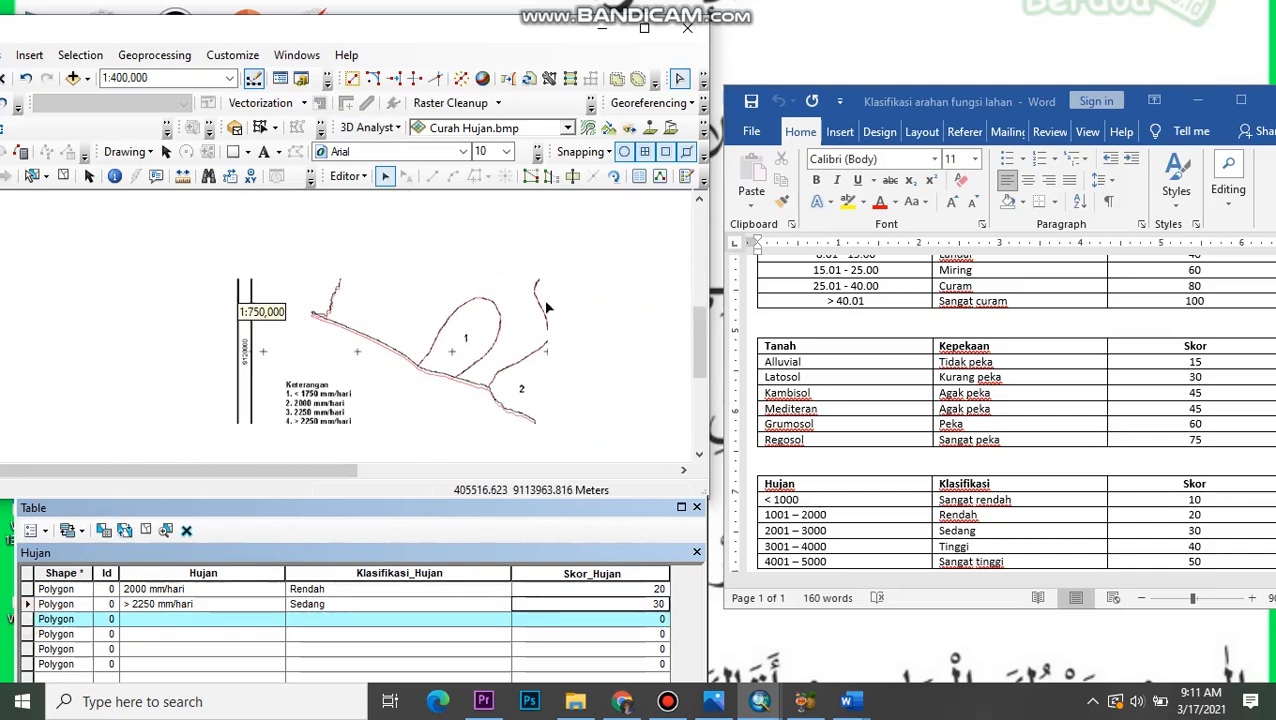
pyautogui.scroll(-3, 441, 330)
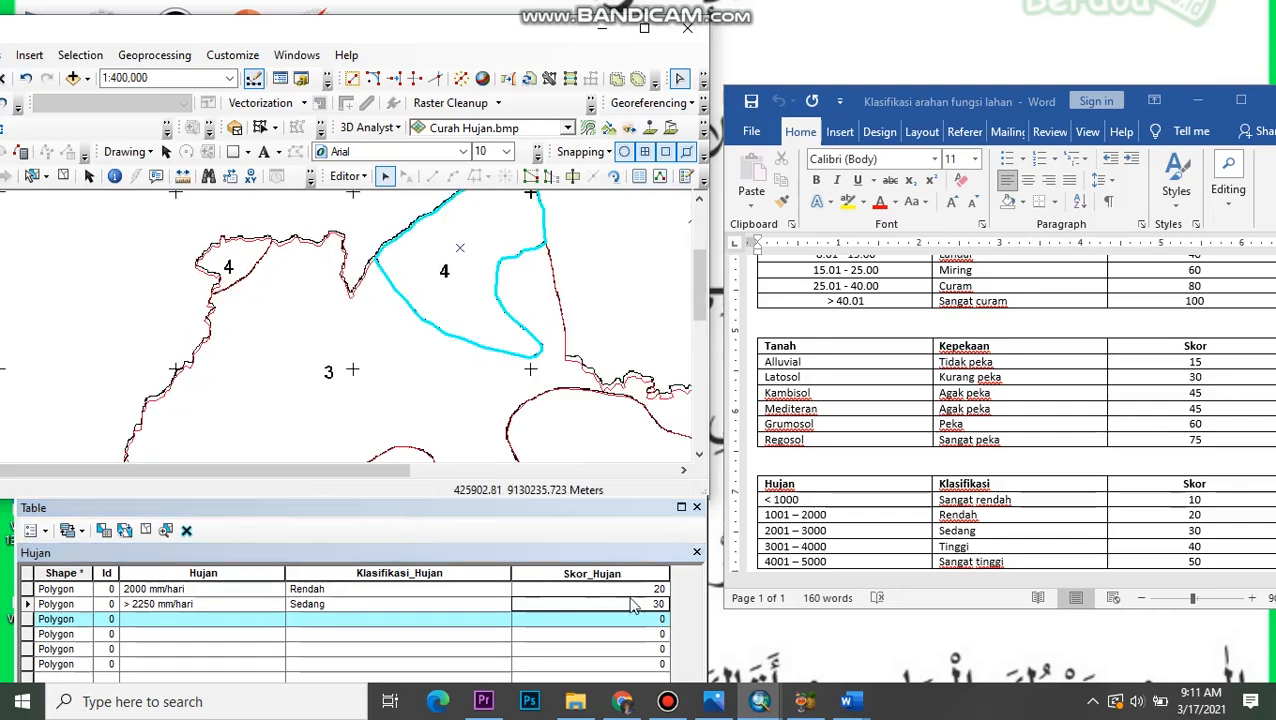
pyautogui.moveTo(780, 710)
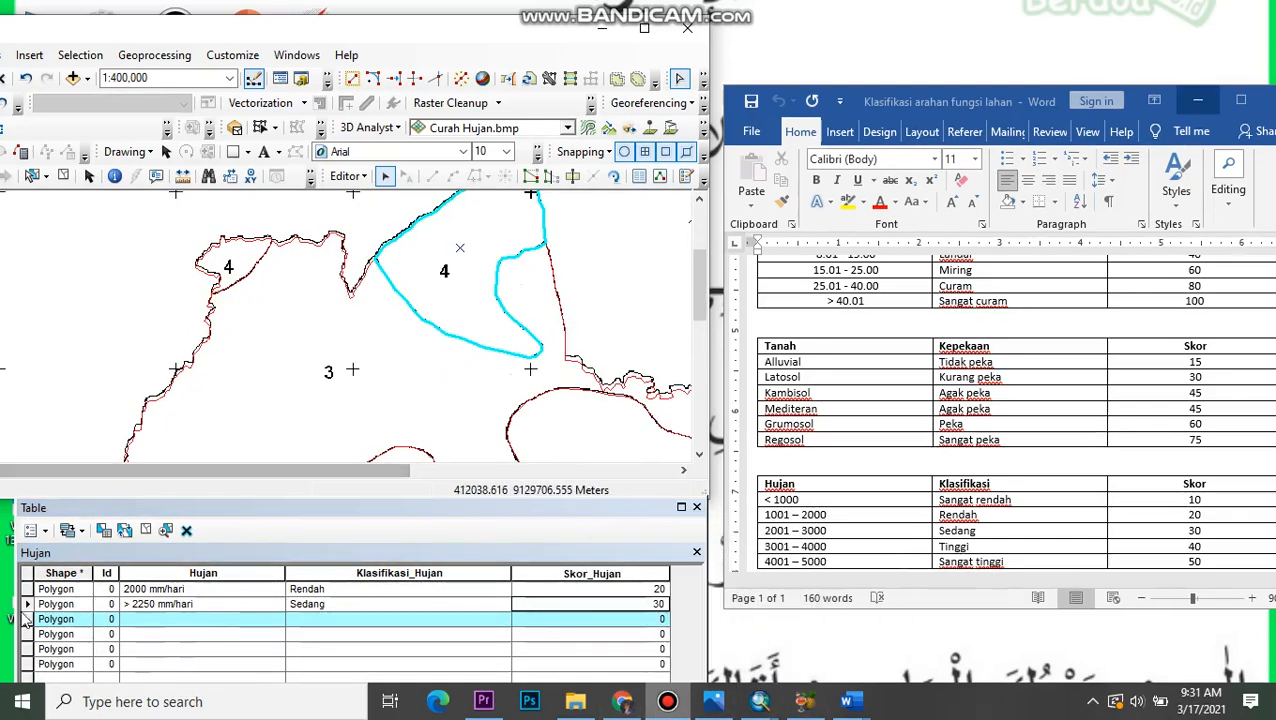
pyautogui.moveTo(252, 366); pyautogui.dragTo(466, 202)
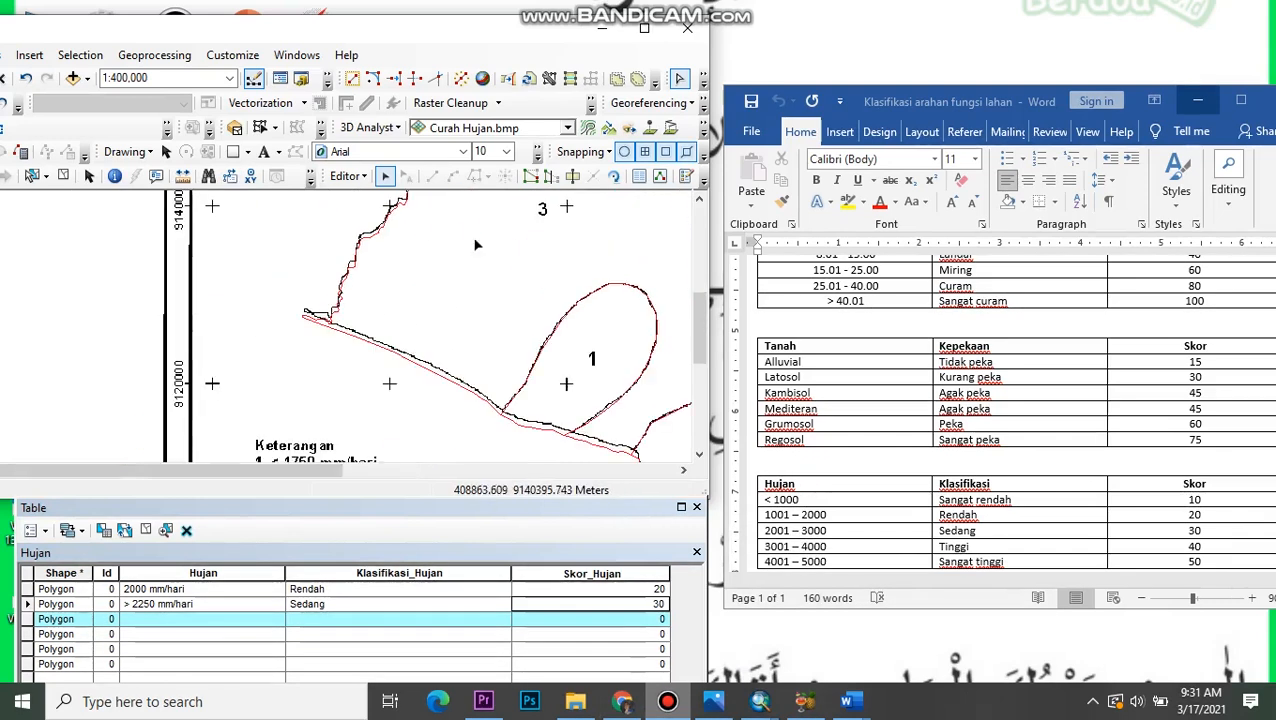
pyautogui.moveTo(518, 255); pyautogui.dragTo(599, 219)
pyautogui.moveTo(445, 398); pyautogui.dragTo(507, 263)
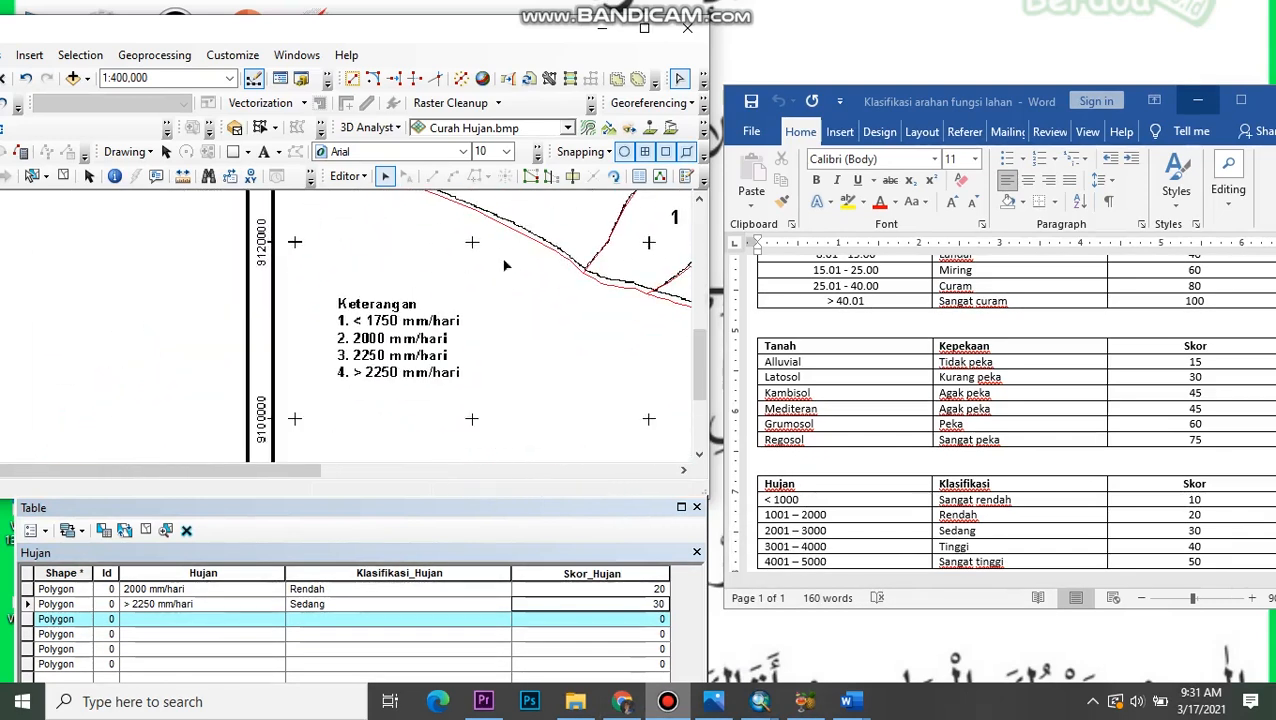
pyautogui.click(200, 618)
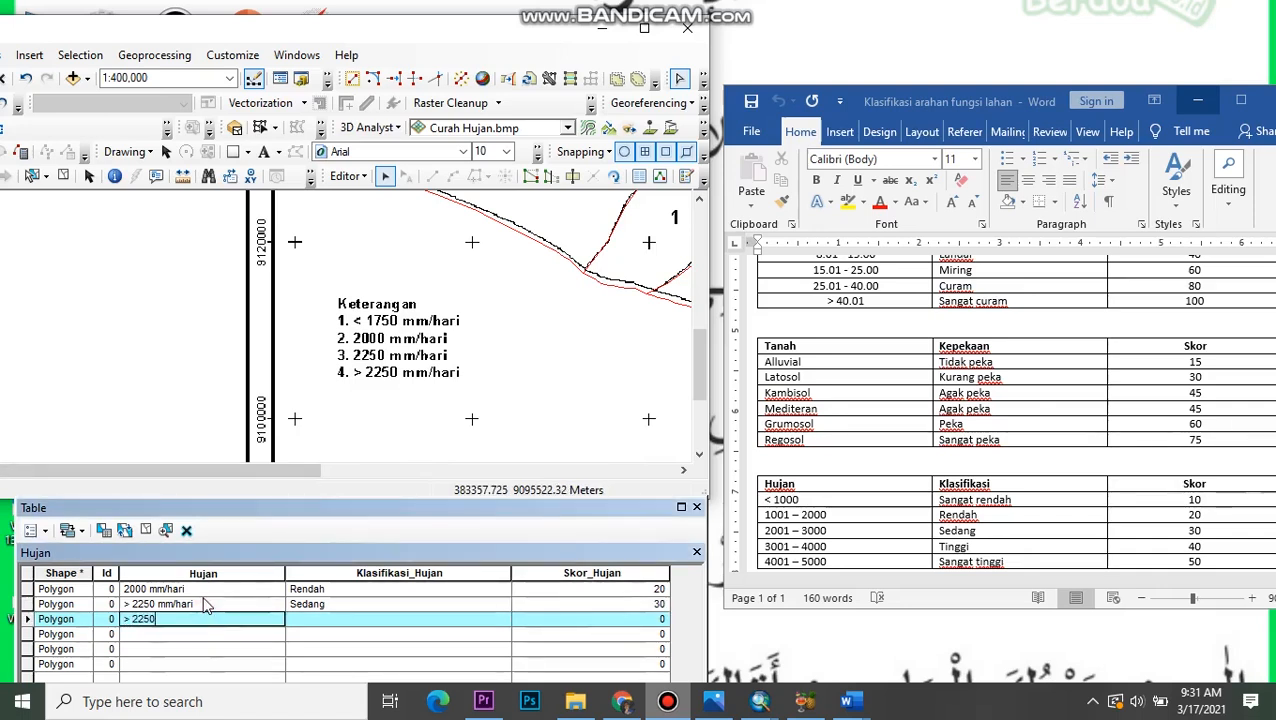
pyautogui.write('> 2250 mm/hari')
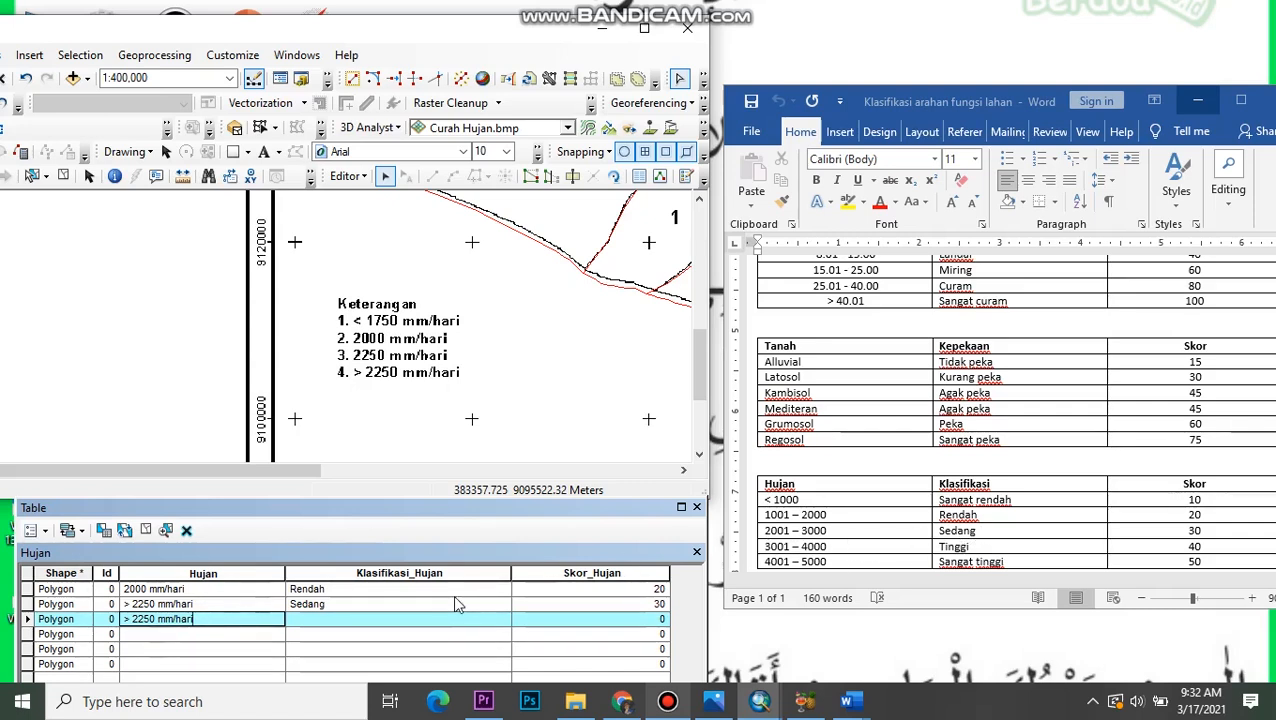
# - Enter Sedang as the FID 2 polygon's Klasifikasi_Hujan and 30 as its Skor_Hujan
pyautogui.click(442, 618)
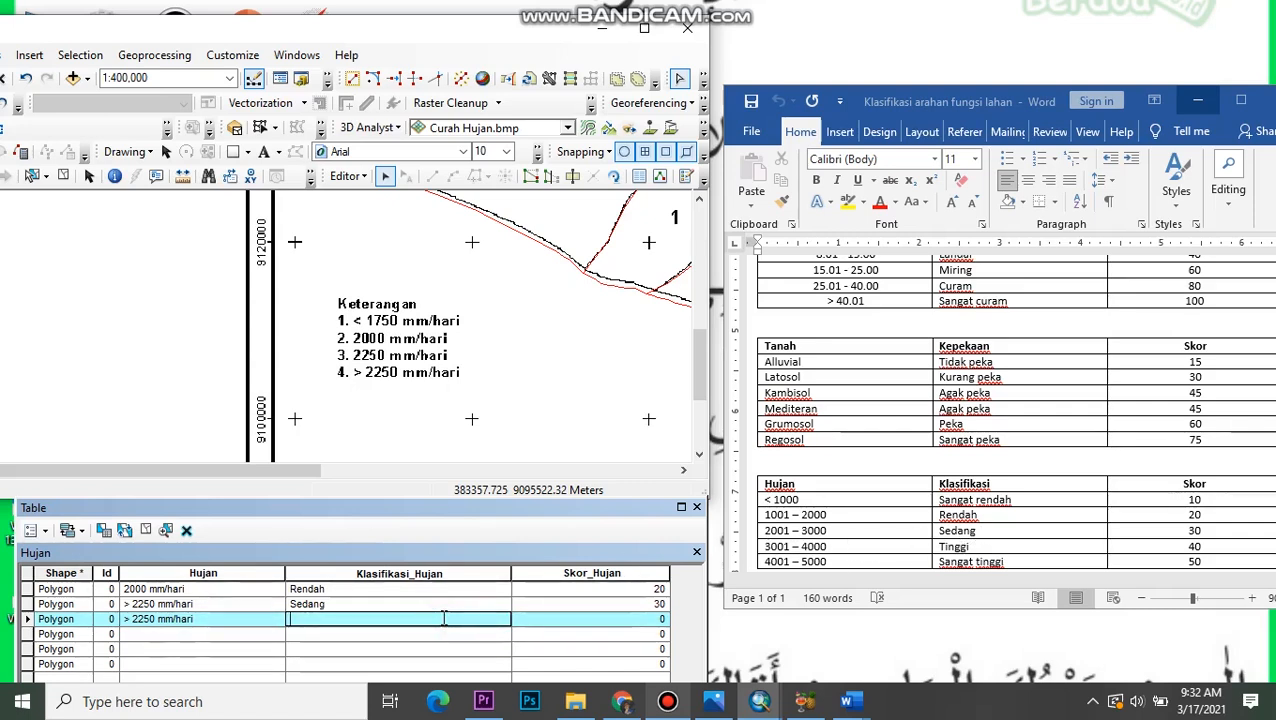
pyautogui.write('Sedang')
pyautogui.click(600, 619)
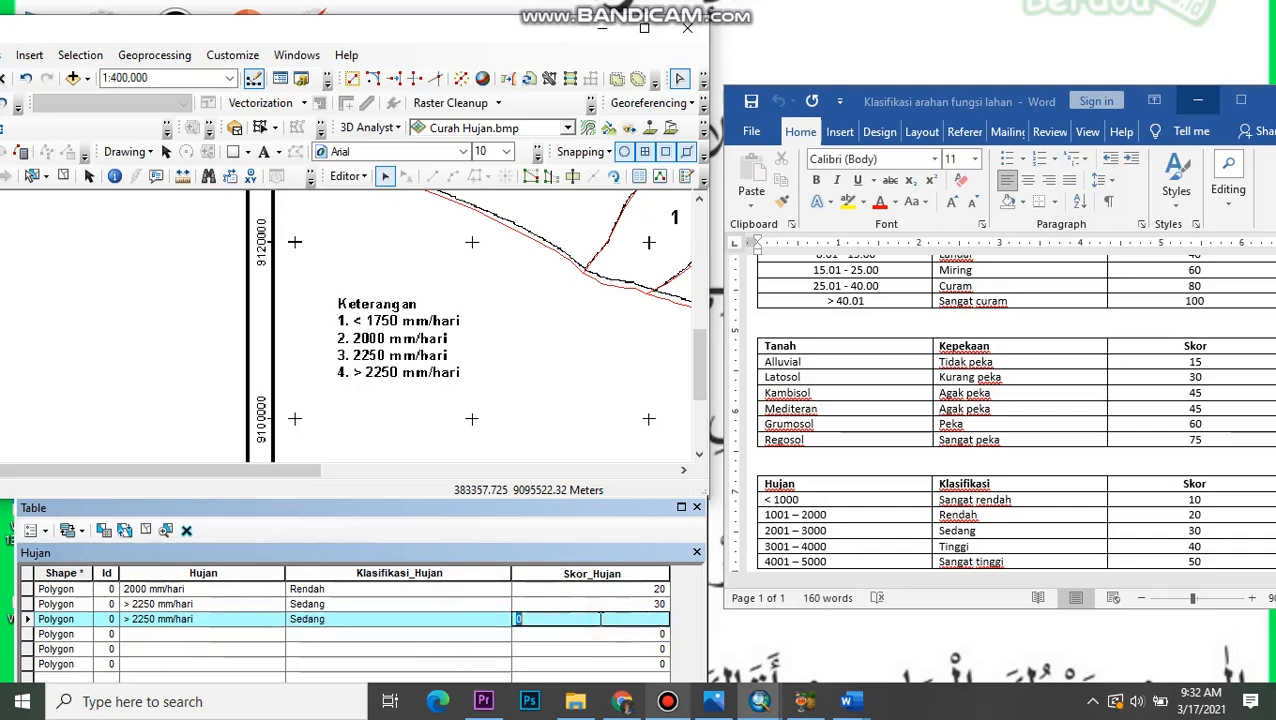
pyautogui.write('30')
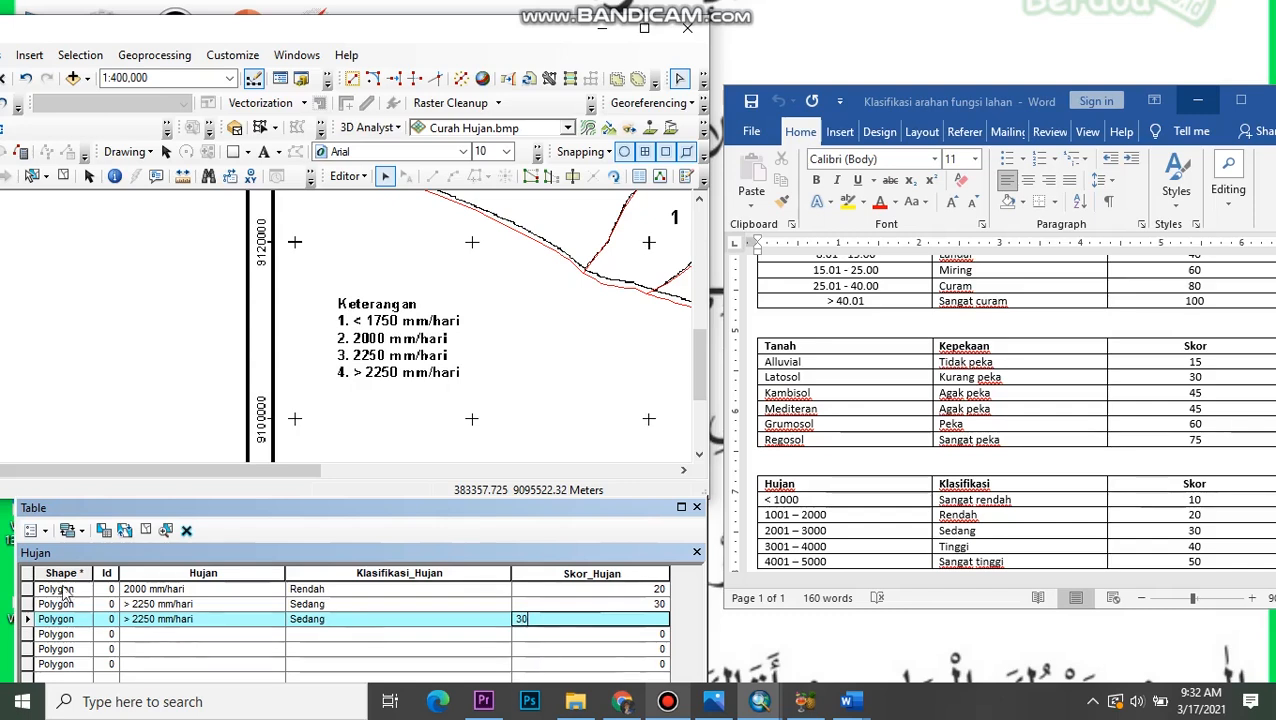
# - Select the FID 3 polygon, match its map number with the Keterangan legend, and enter < 1750 mm/hari as its Hujan value
pyautogui.click(26, 636)
pyautogui.moveTo(440, 306); pyautogui.dragTo(166, 400)
pyautogui.moveTo(425, 358); pyautogui.dragTo(765, 253)
pyautogui.click(236, 634)
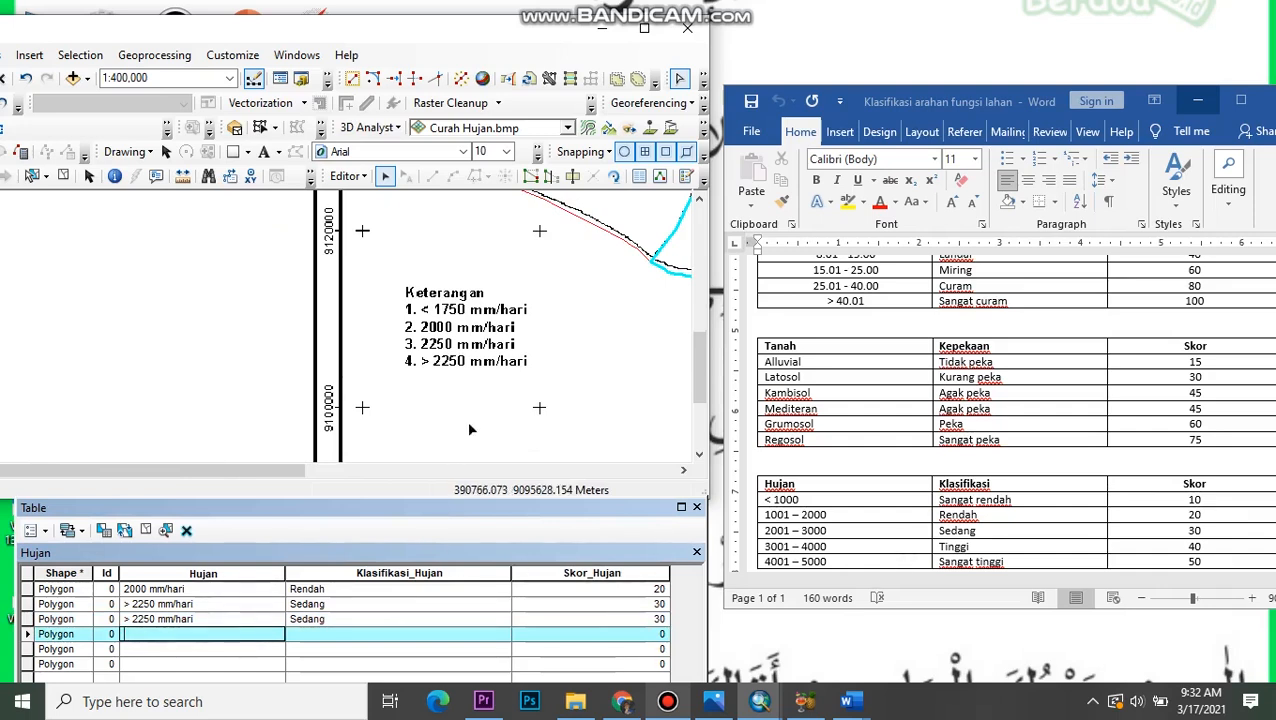
pyautogui.write('<')
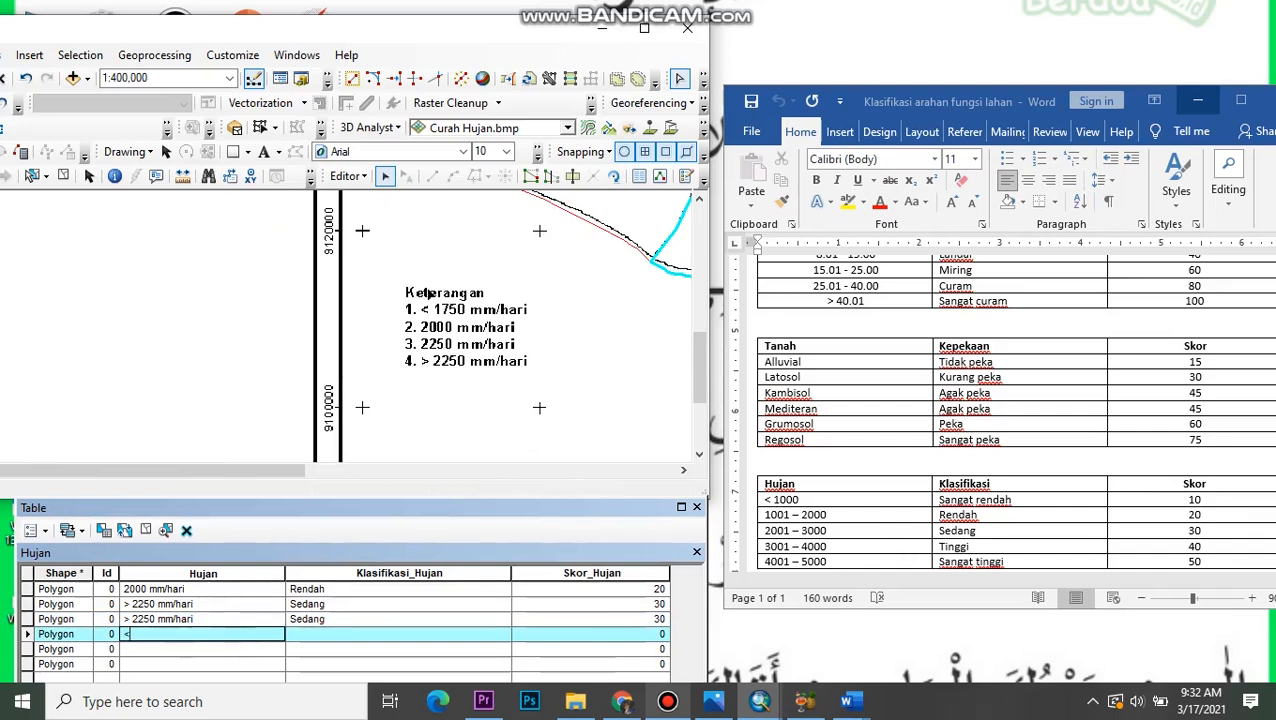
pyautogui.write(' 1750')
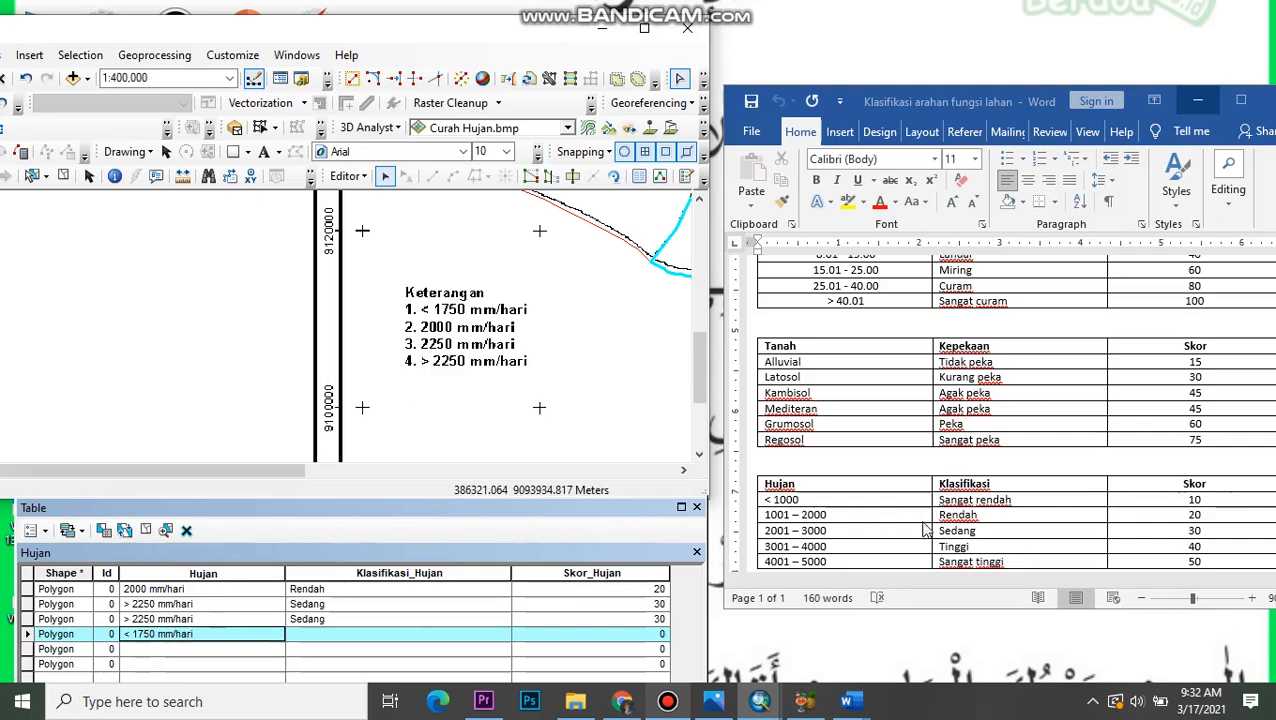
# - Enter Rendah as the FID 3 polygon's Klasifikasi_Hujan and 20 as its Skor_Hujan, following the Word score table
pyautogui.click(409, 635)
pyautogui.write('Rendah')
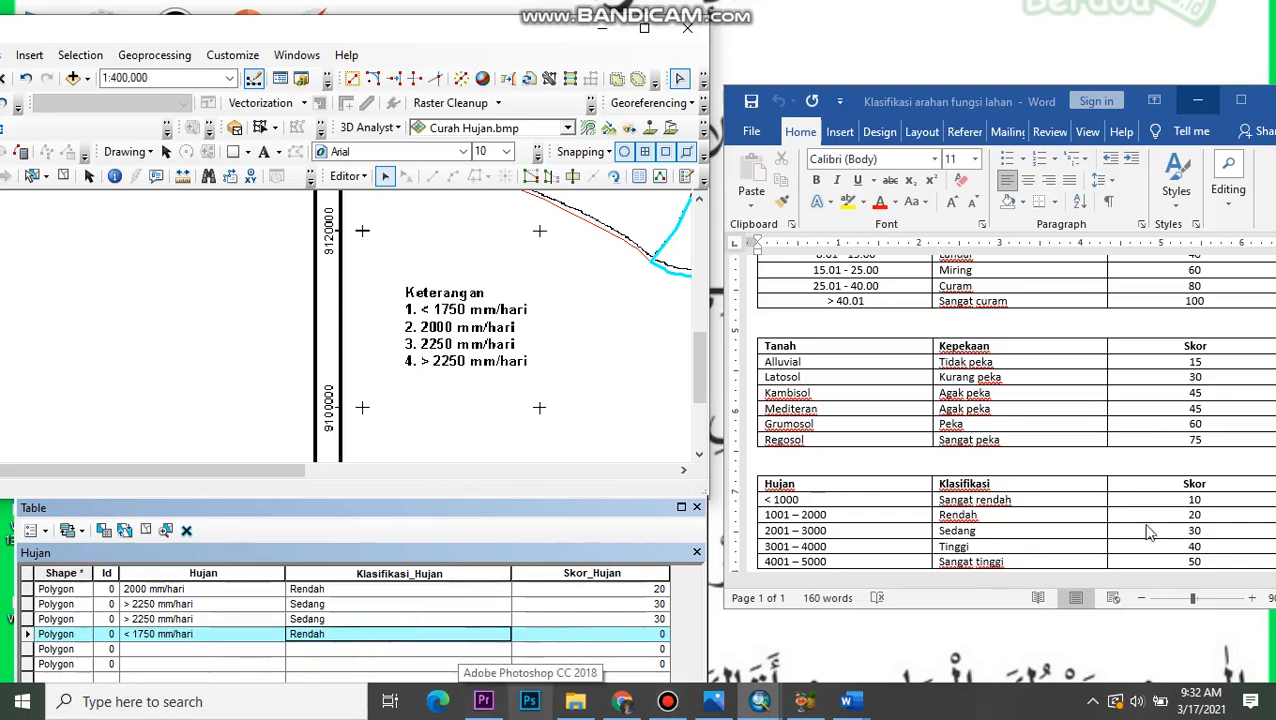
pyautogui.click(617, 637)
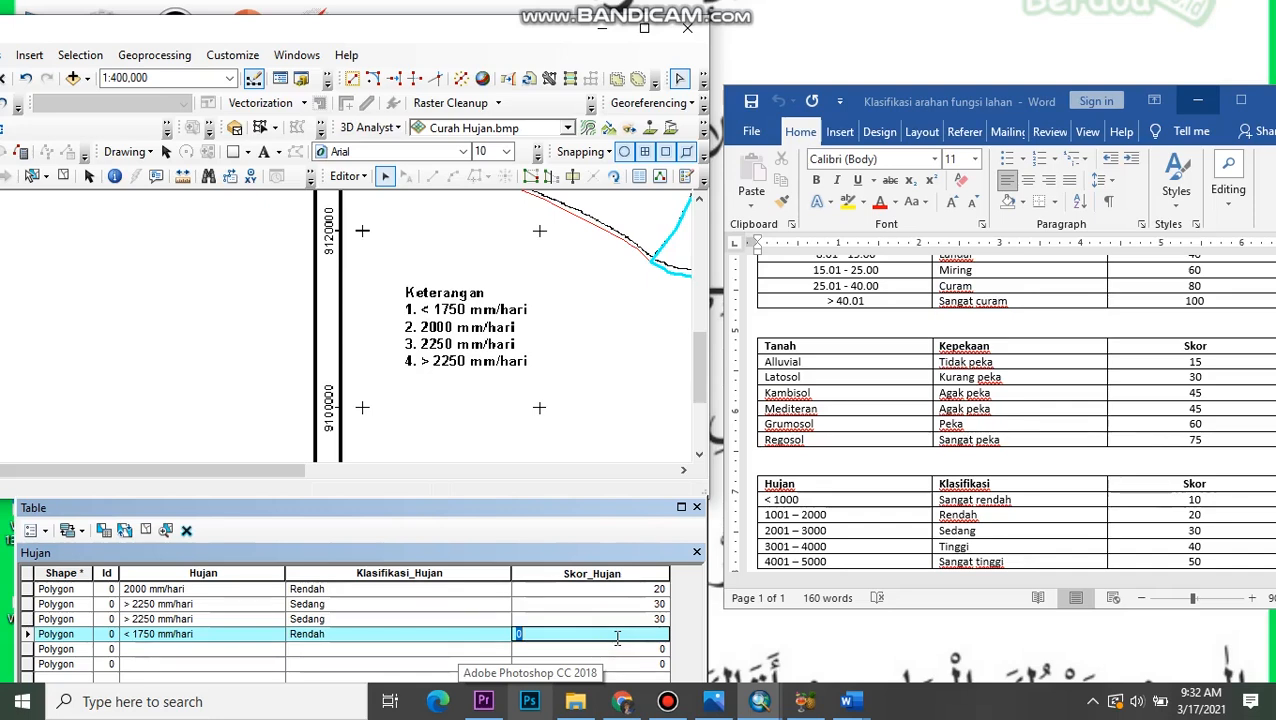
# - Select the FID 4 polygon, match its map number with the Keterangan legend, and enter 2250 mm/hari as its Hujan value
pyautogui.click(33, 652)
pyautogui.moveTo(622, 246); pyautogui.dragTo(320, 360)
pyautogui.scroll(3, 320, 360)
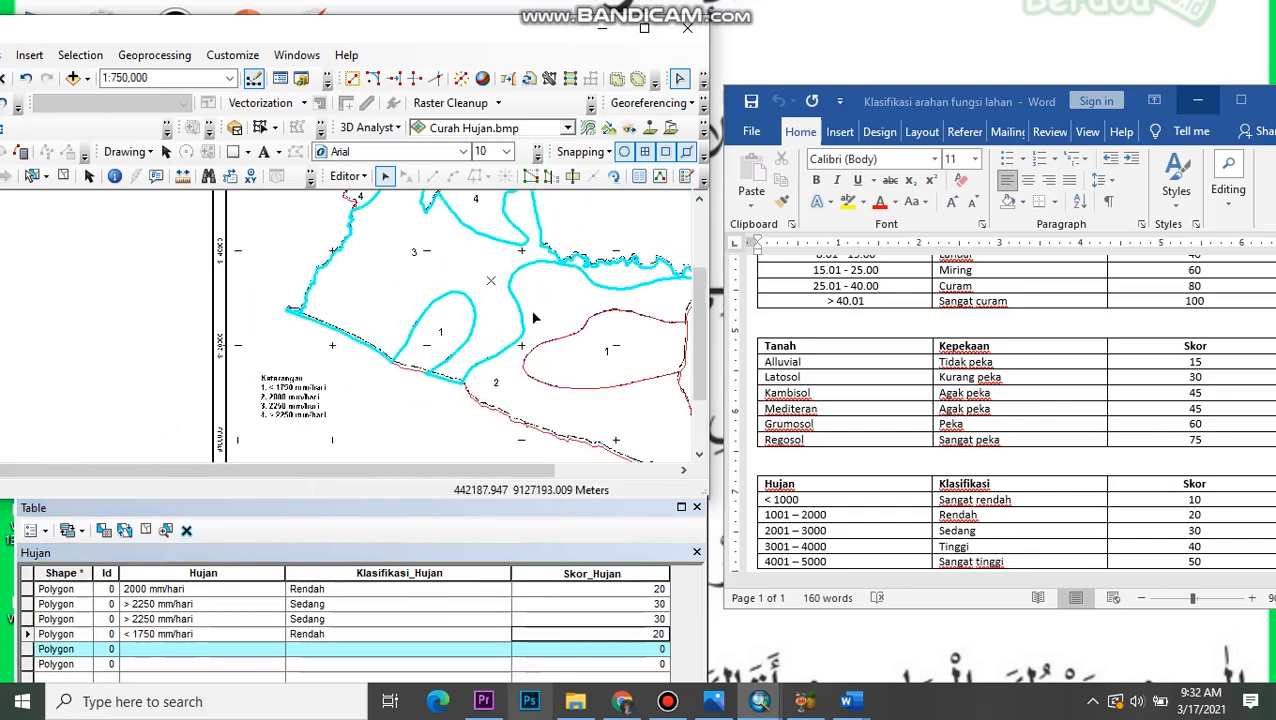
pyautogui.moveTo(425, 365); pyautogui.dragTo(636, 257)
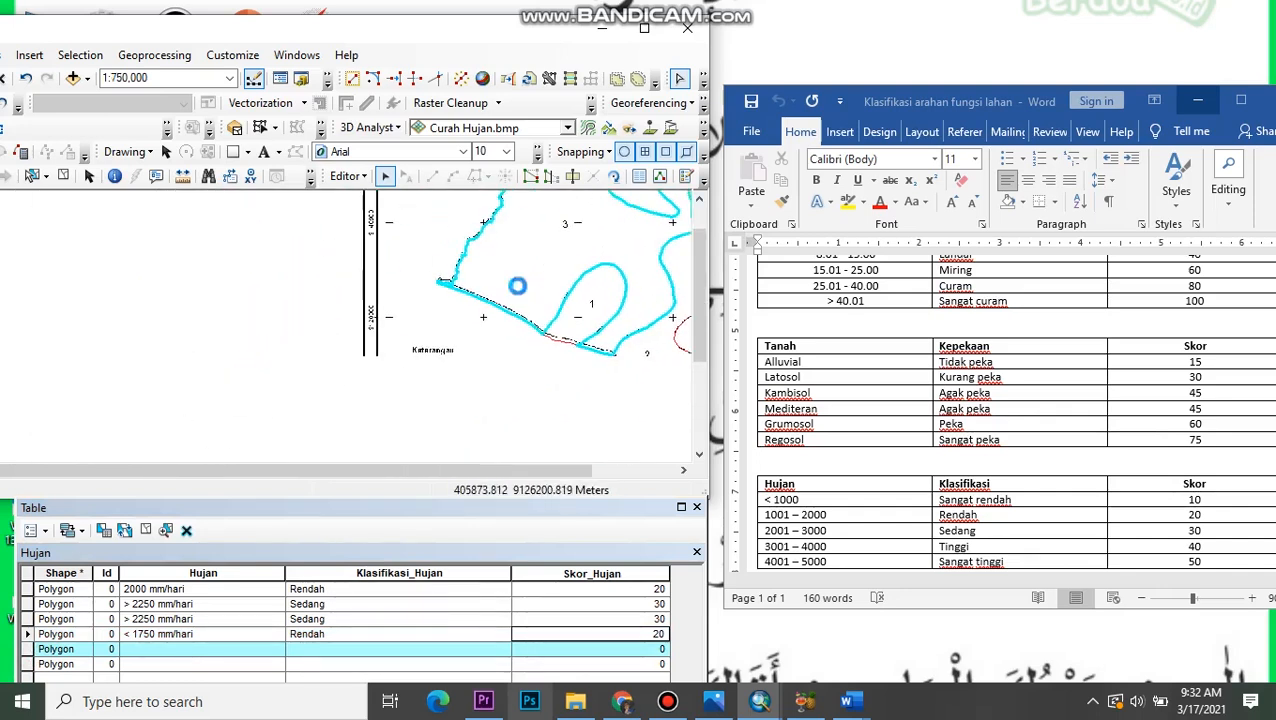
pyautogui.scroll(-3, 462, 397)
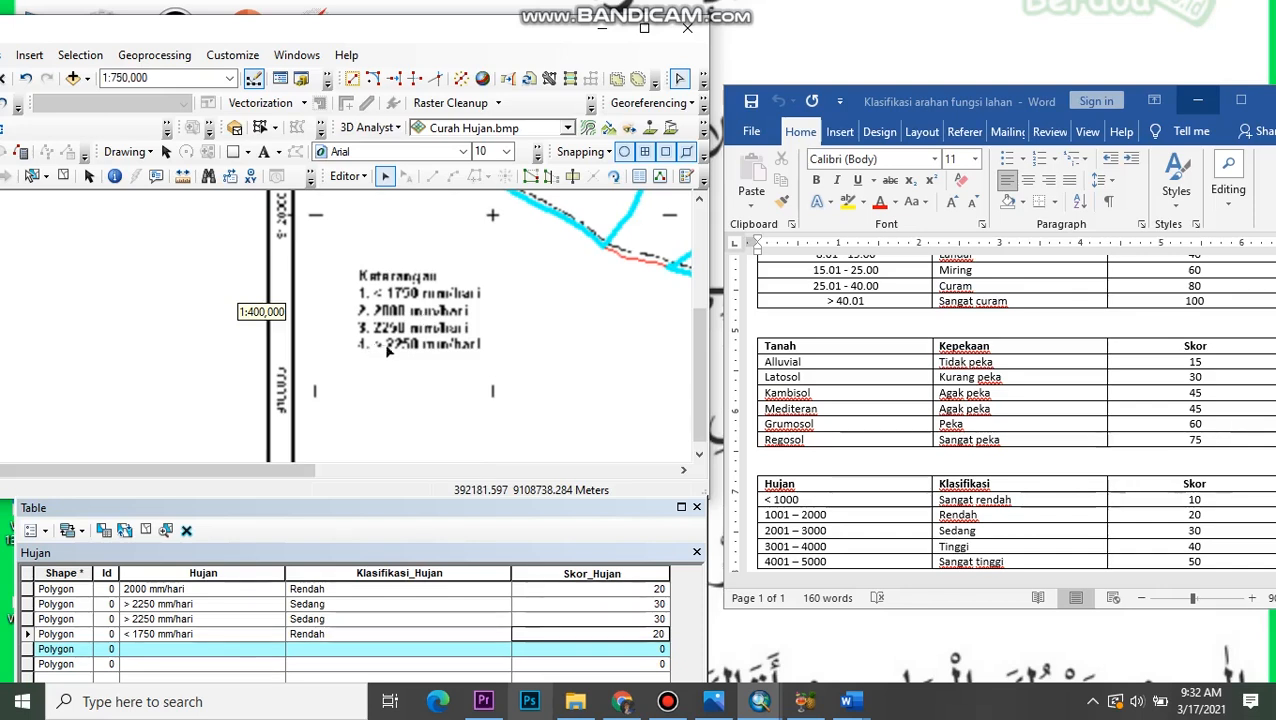
pyautogui.click(221, 650)
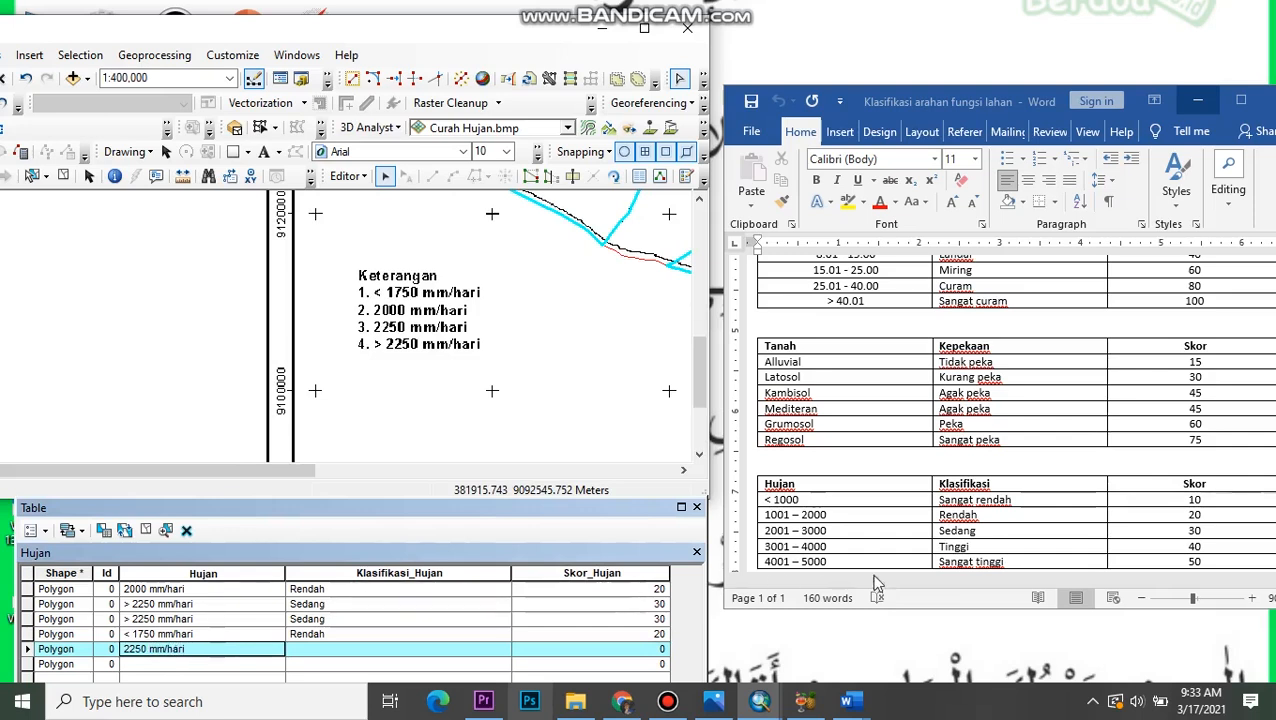
# - Enter Sedang as the FID 4 polygon's Klasifikasi_Hujan and 30 as its Skor_Hujan
pyautogui.click(325, 652)
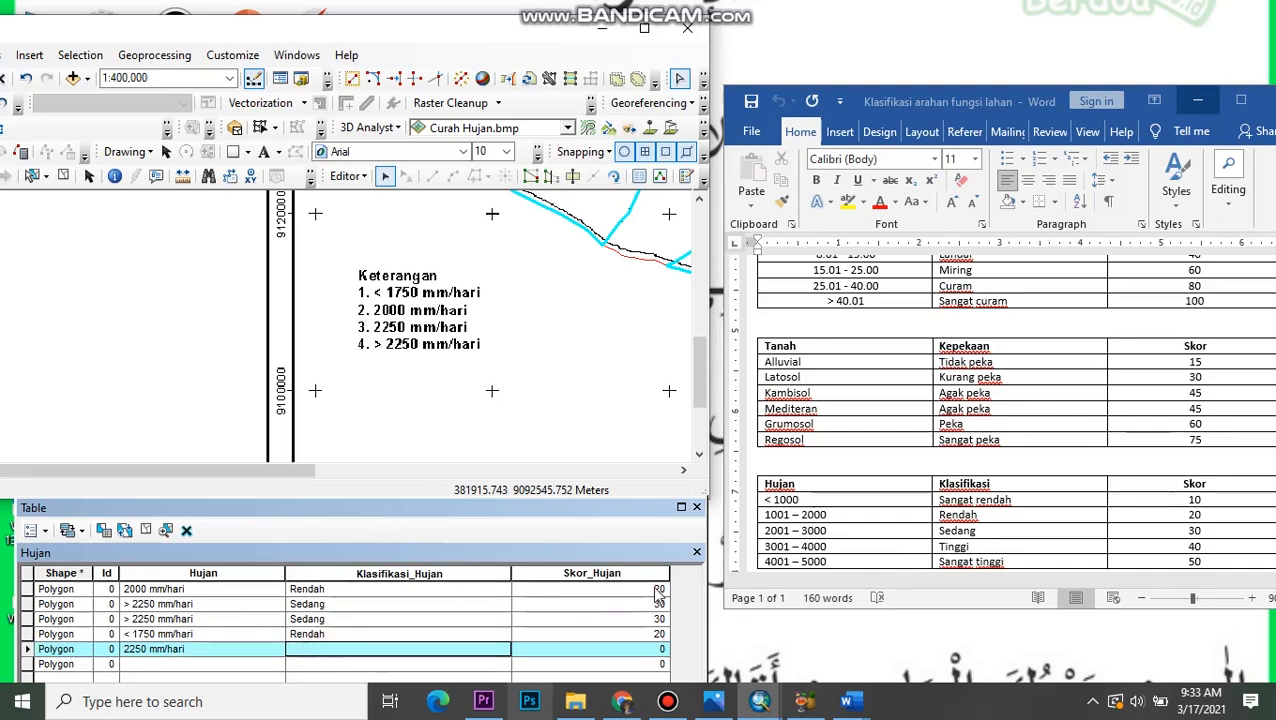
pyautogui.write('Sedang')
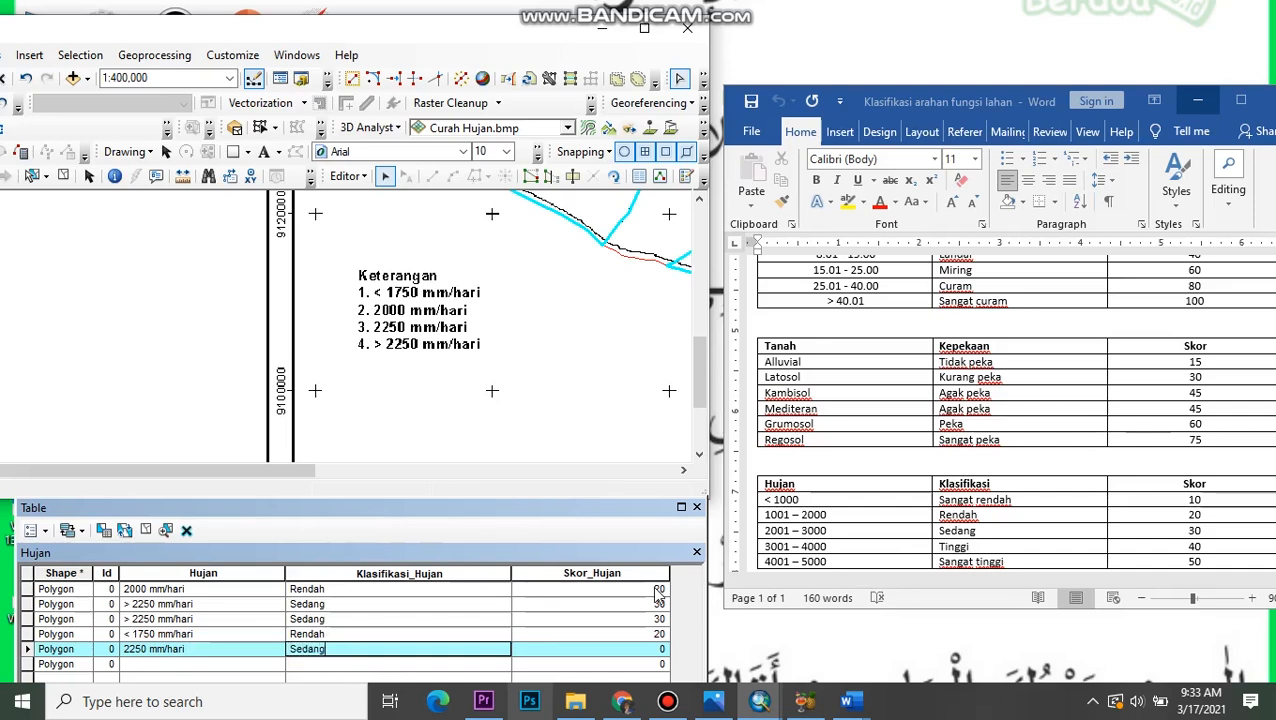
pyautogui.click(648, 650)
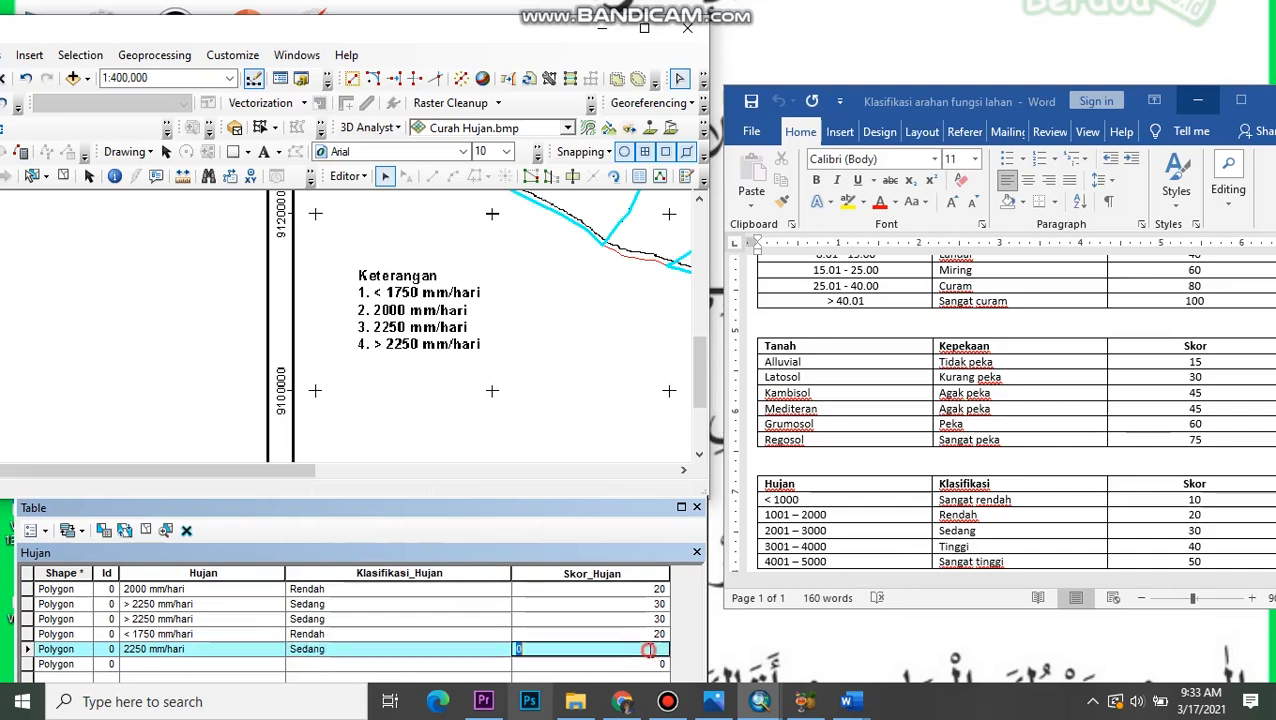
pyautogui.write('30')
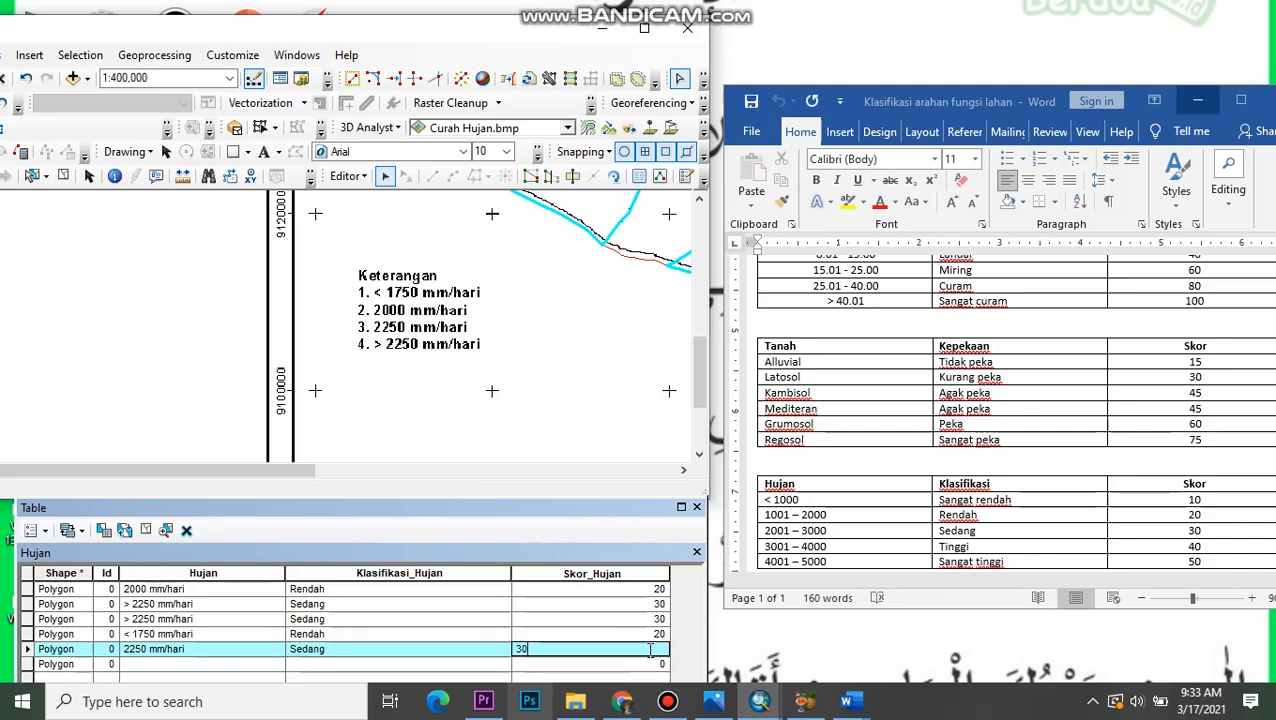
# - Select the FID 5 polygon, match its map number with the Keterangan legend, and enter < 1750 mm/hari as its Hujan value
pyautogui.click(28, 664)
pyautogui.scroll(-2, 576, 380)
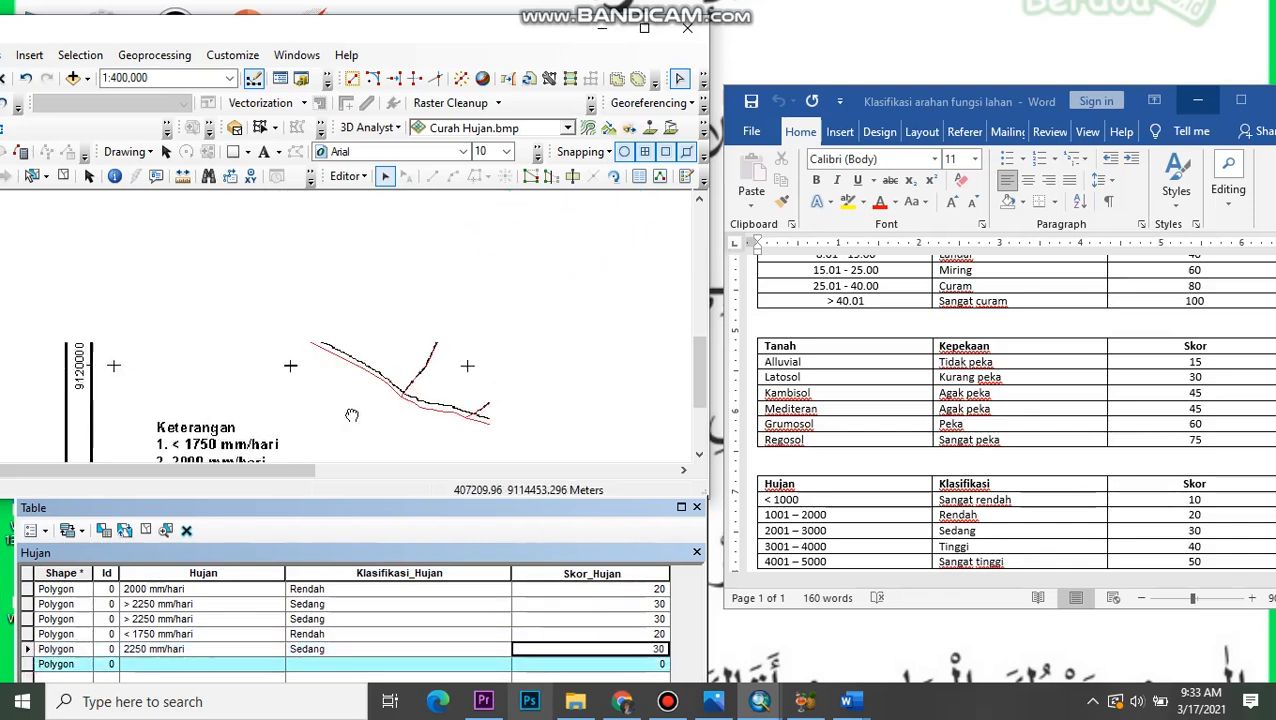
pyautogui.moveTo(576, 380); pyautogui.dragTo(561, 350)
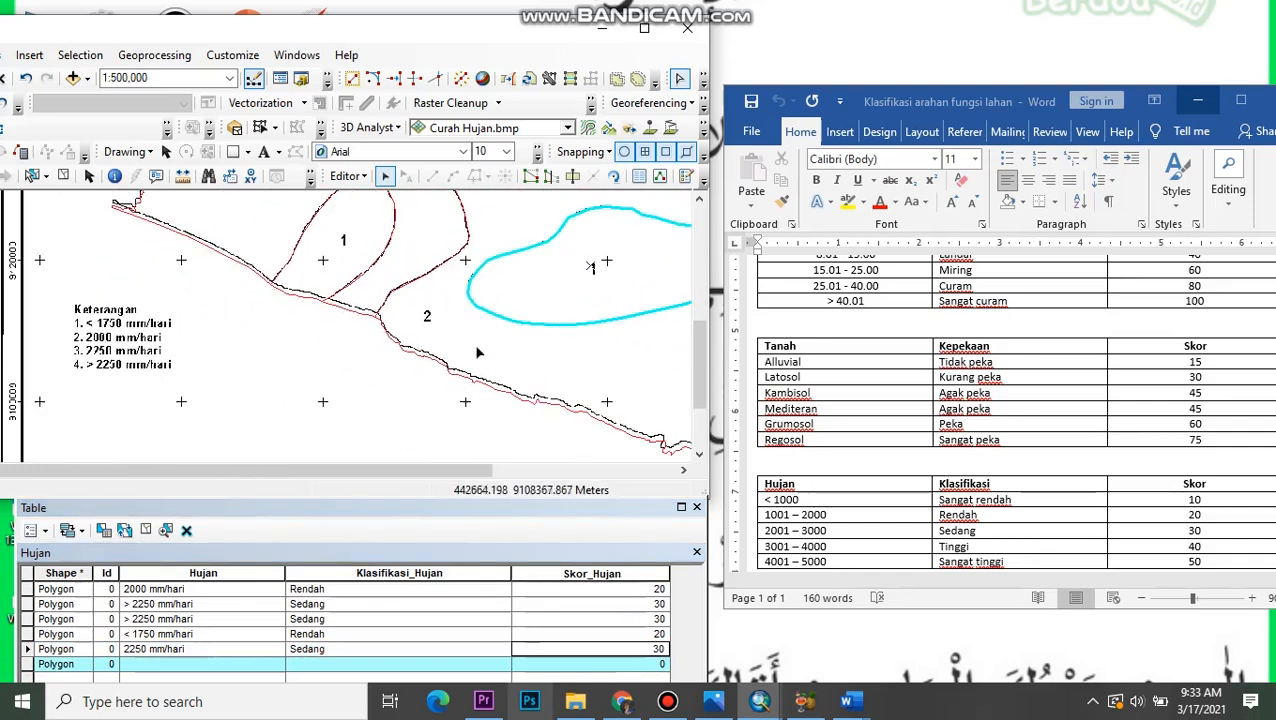
pyautogui.moveTo(436, 322); pyautogui.dragTo(463, 355)
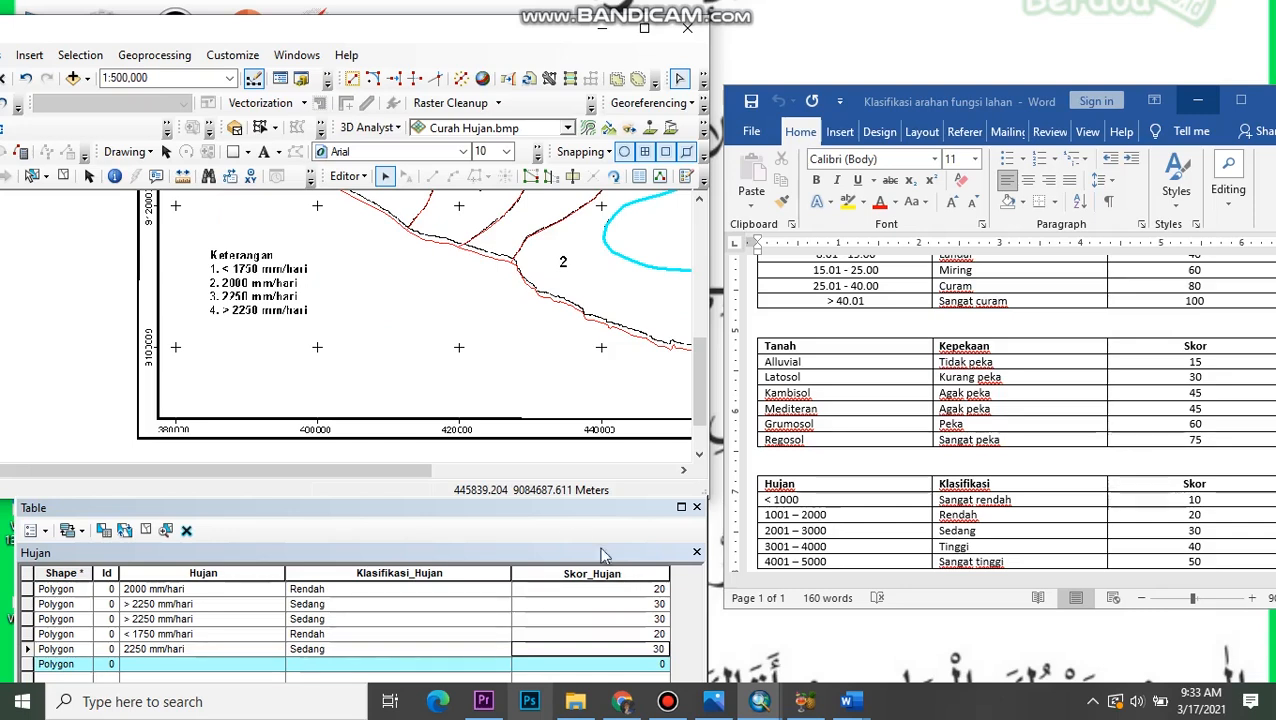
pyautogui.hscroll(-1, 220, 622)
pyautogui.click(193, 666)
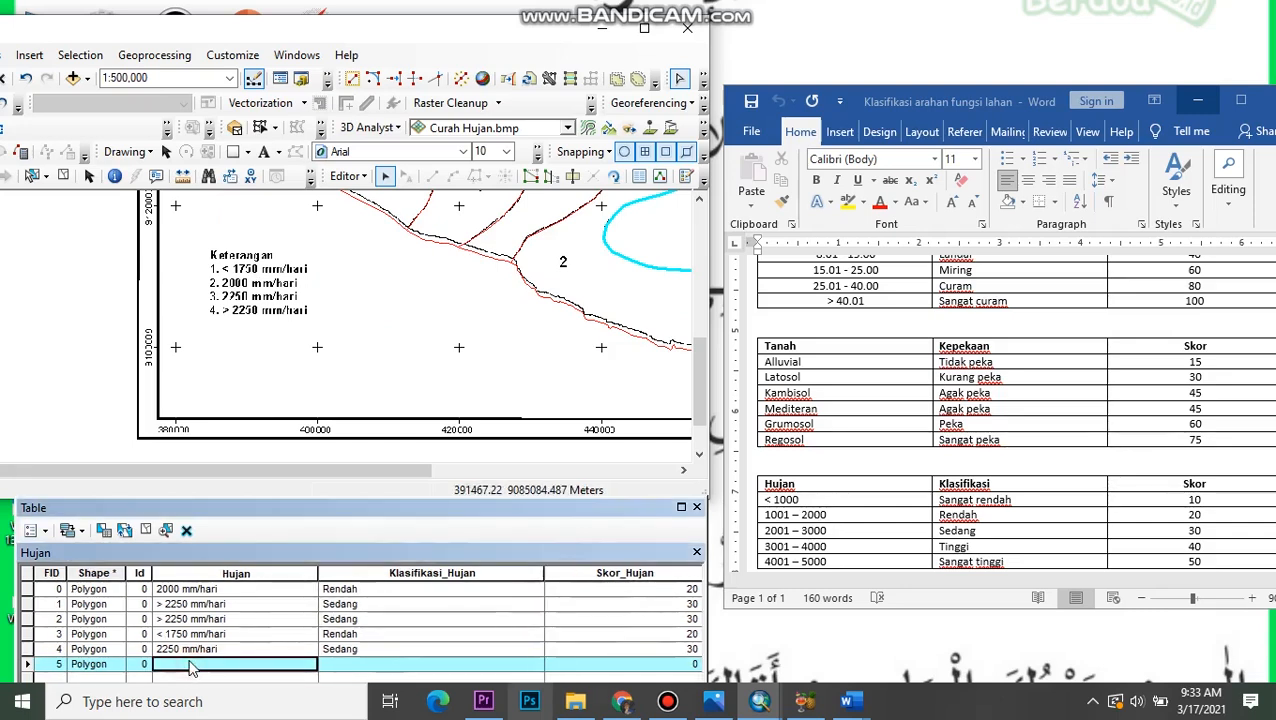
pyautogui.write('<')
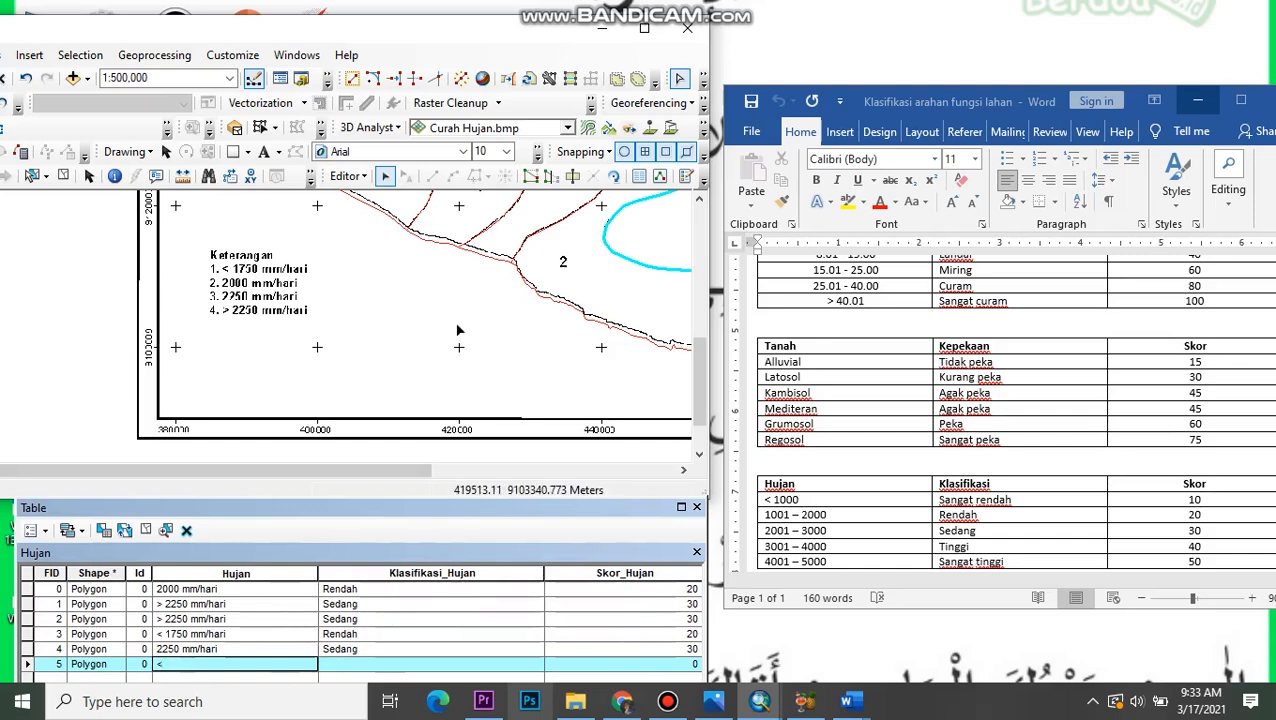
pyautogui.moveTo(447, 341); pyautogui.dragTo(402, 418)
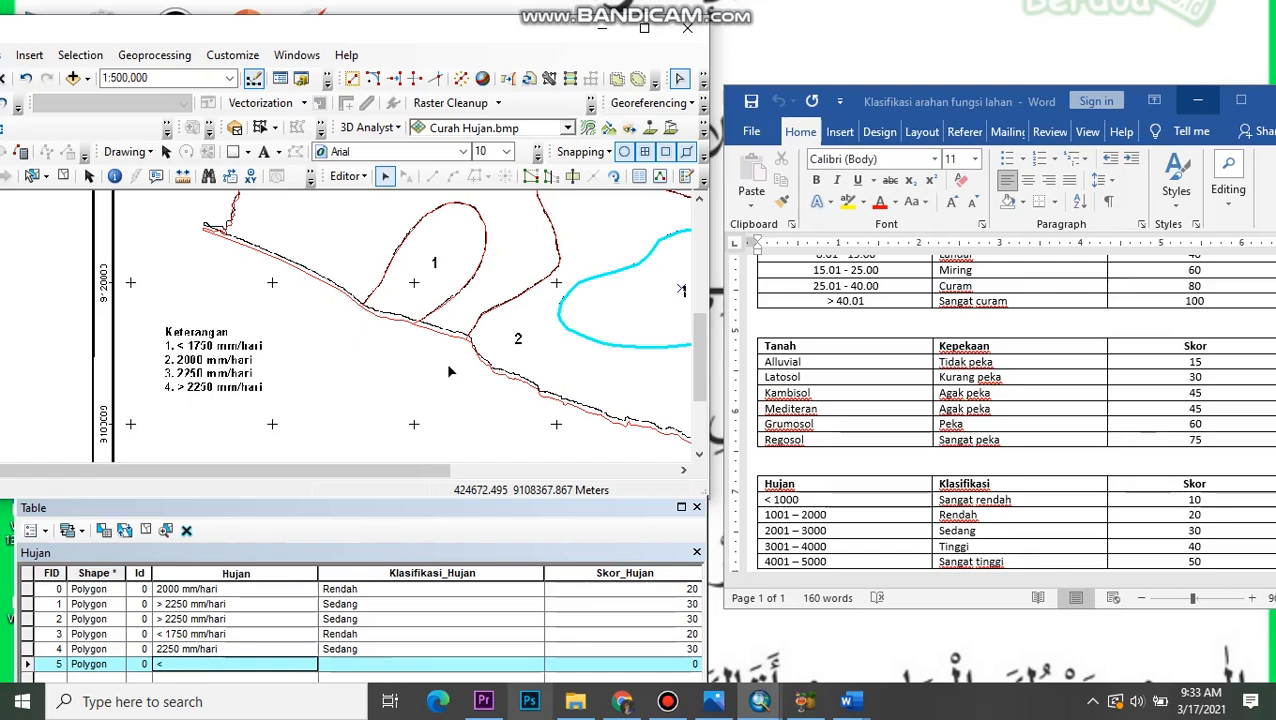
pyautogui.click(180, 665)
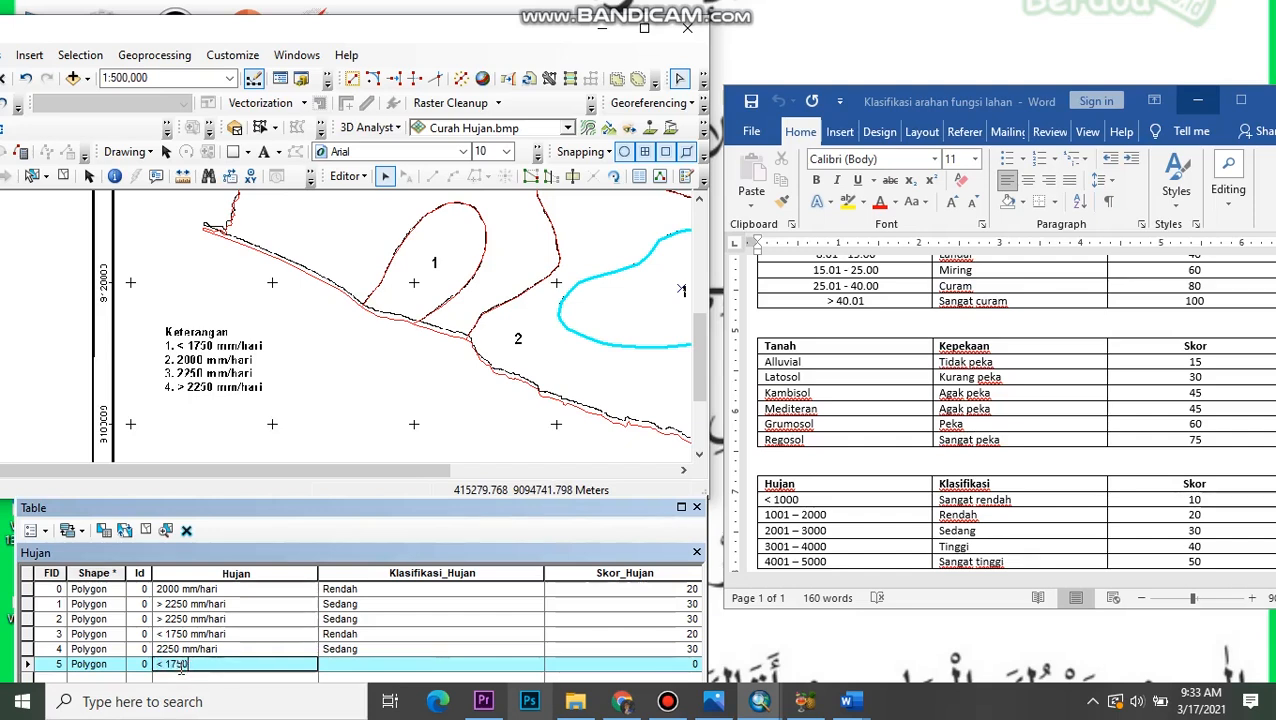
pyautogui.write('< 1750 mm/hari')
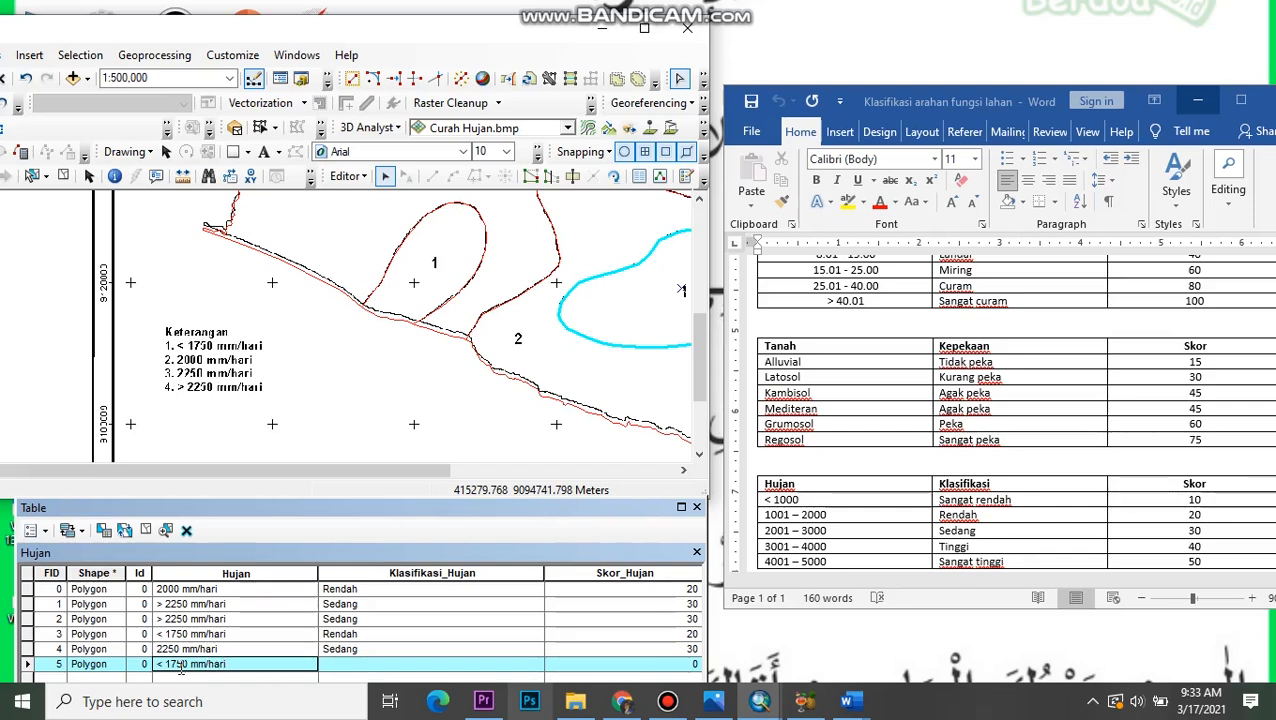
# - Enter Rendah as the FID 5 polygon's Klasifikasi_Hujan and 20 as its Skor_Hujan, following the Word score table
pyautogui.click(333, 664)
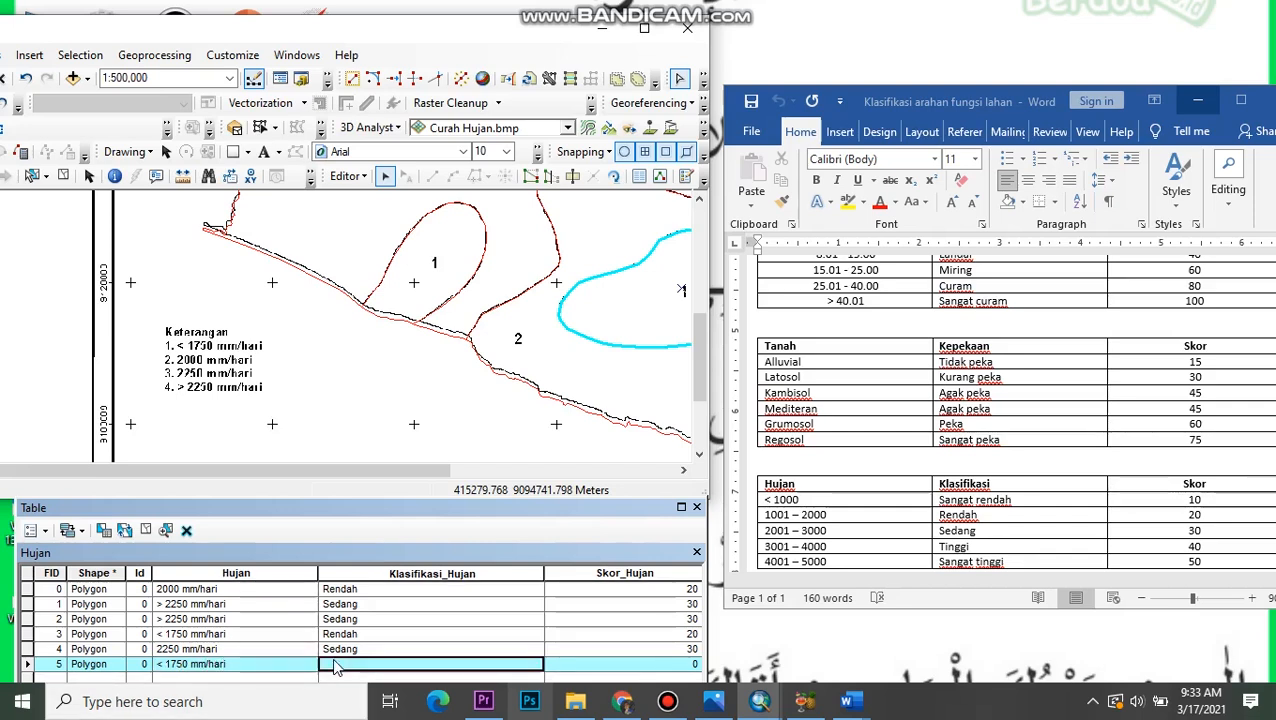
pyautogui.click(340, 665)
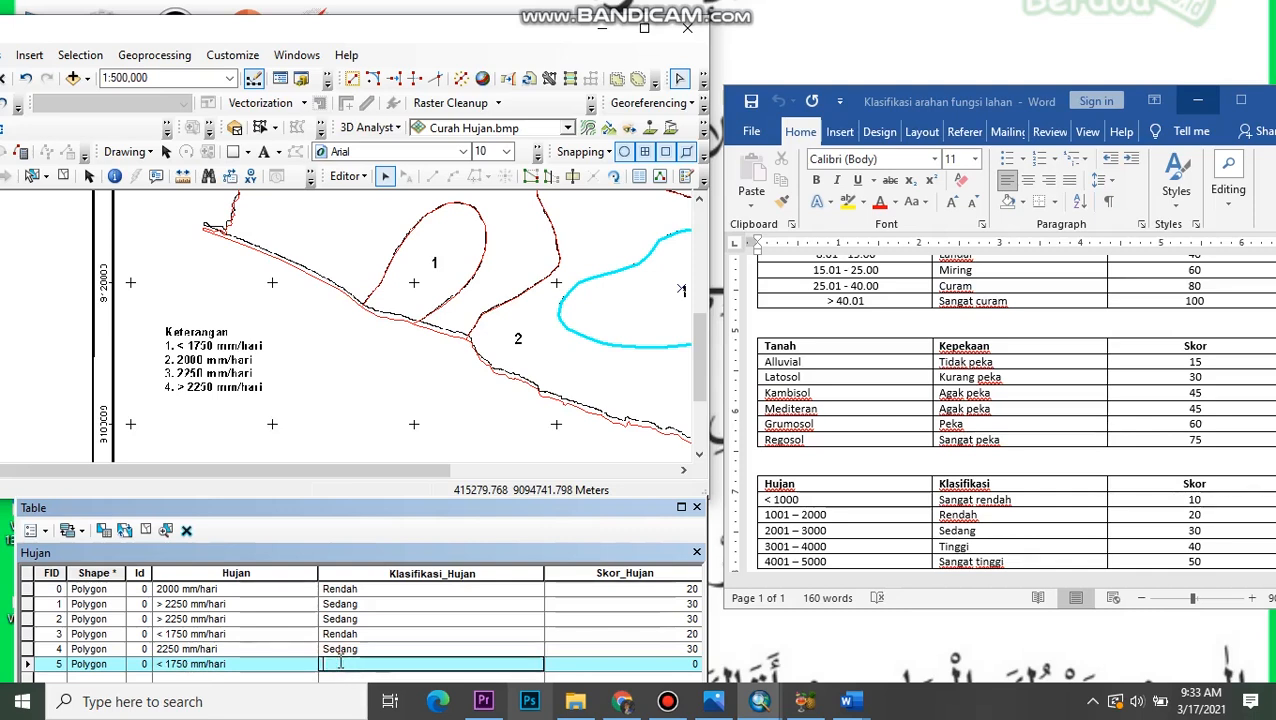
pyautogui.write('Rendah')
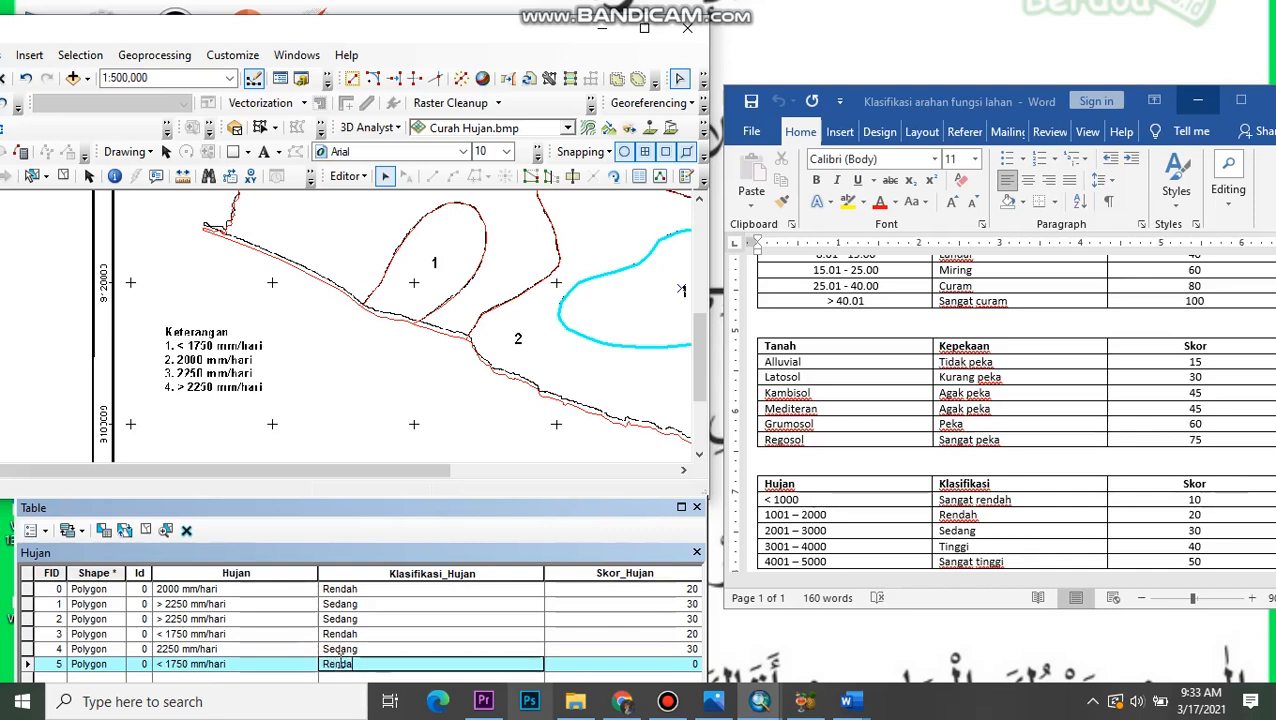
pyautogui.click(600, 662)
pyautogui.press('BackSpace')
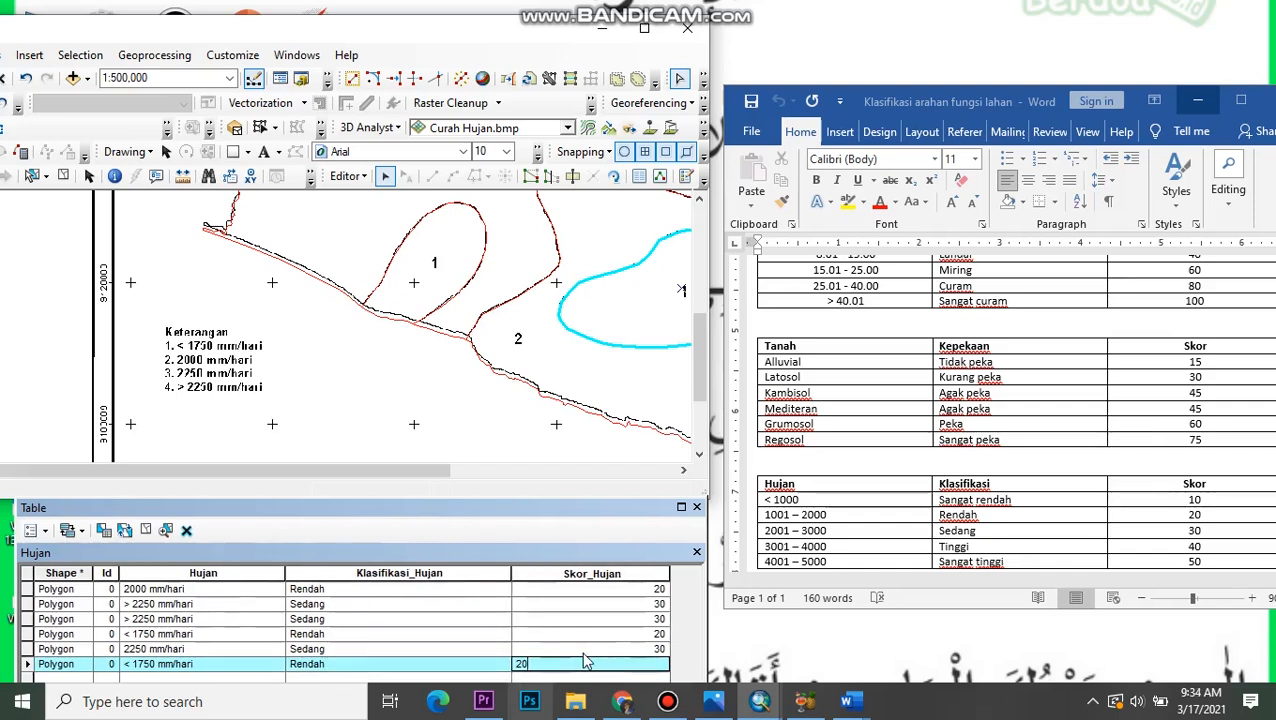
pyautogui.click(667, 701)
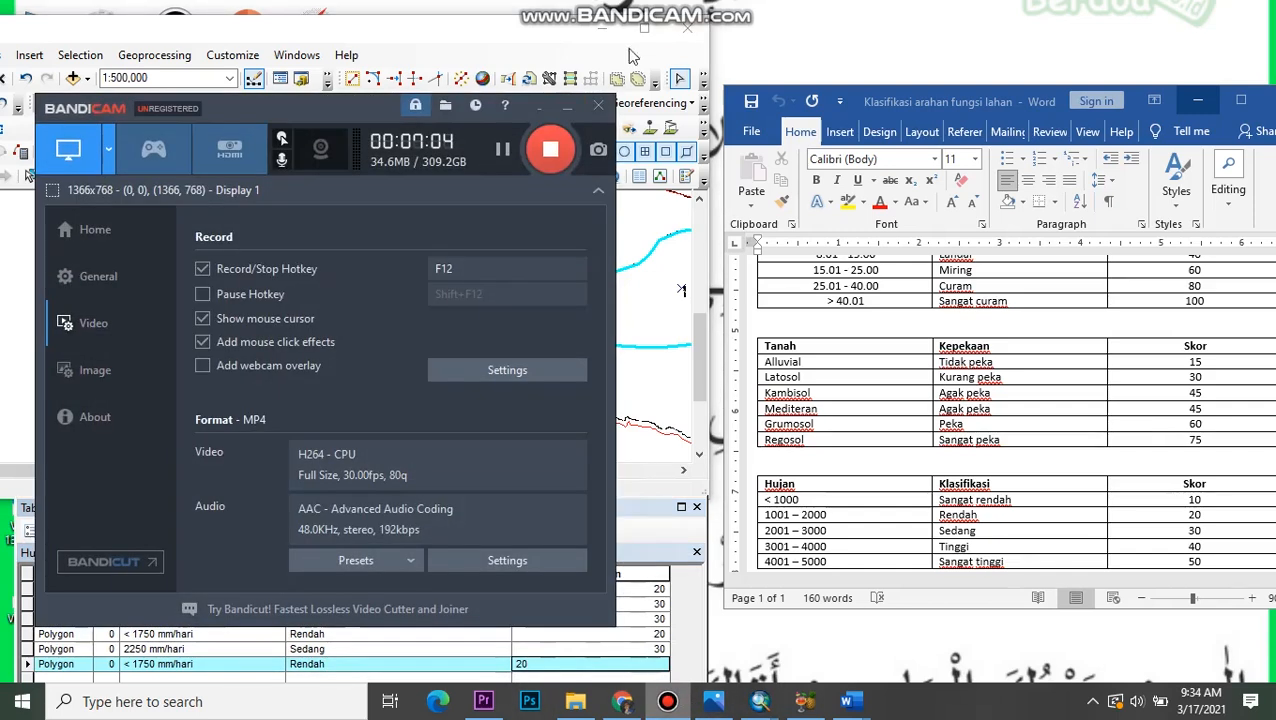
pyautogui.click(550, 150)
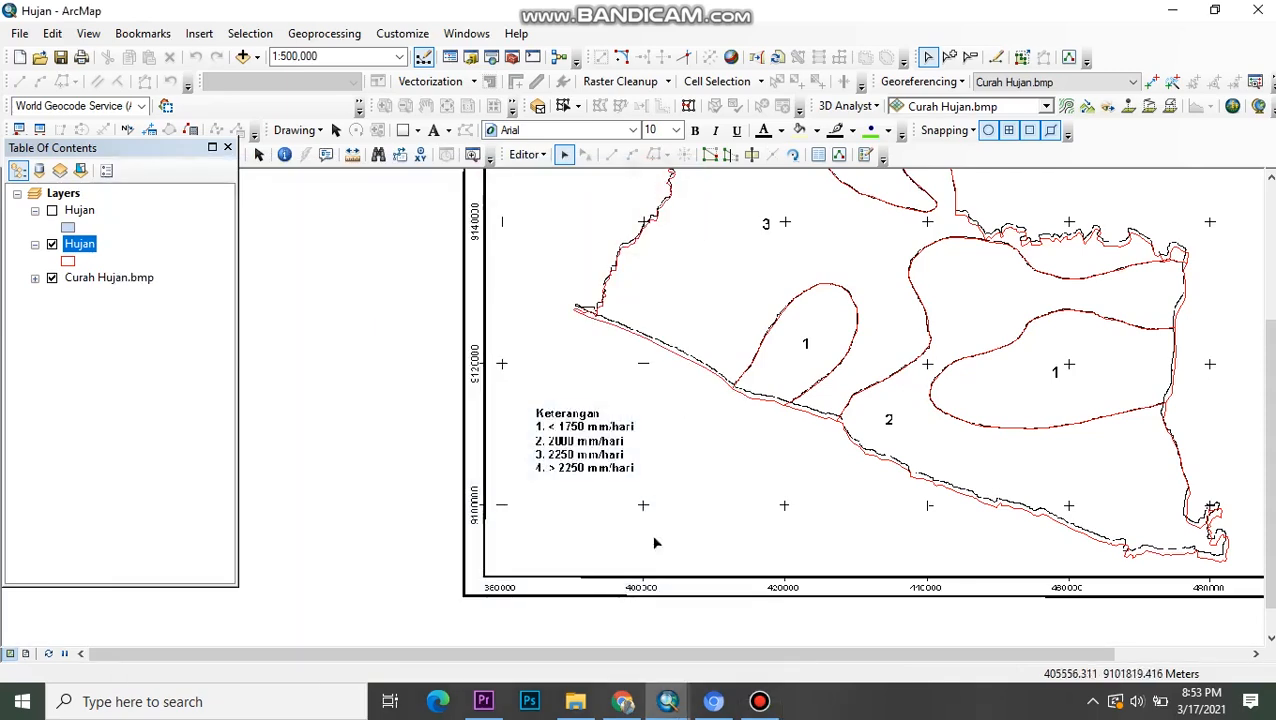
# - Save the edits to the Hujan layer and end its editing session
pyautogui.click(529, 155)
pyautogui.click(545, 218)
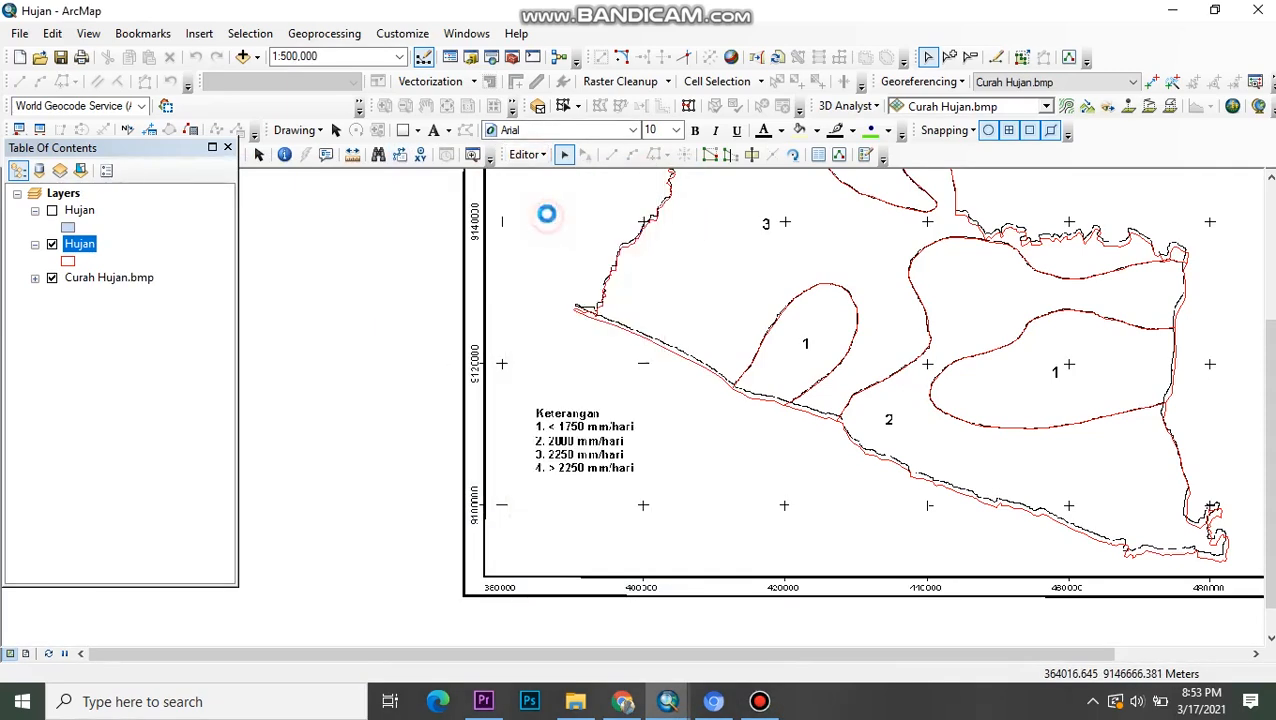
pyautogui.click(528, 156)
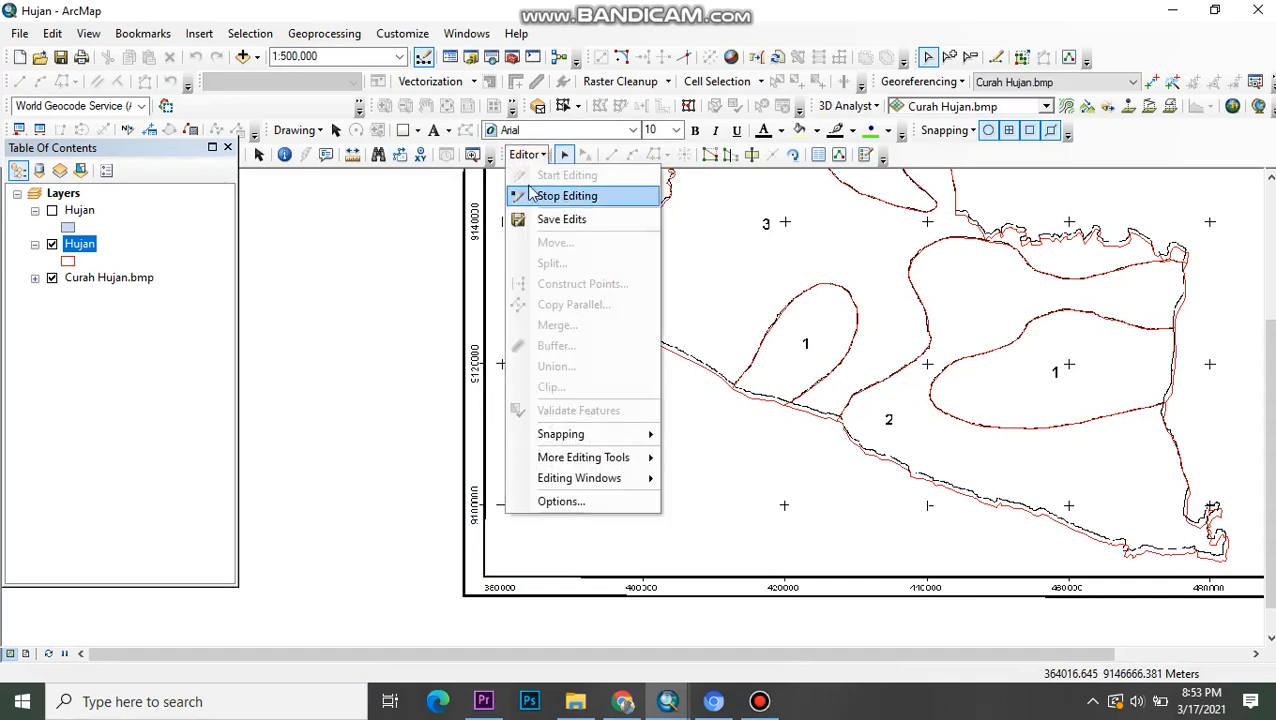
pyautogui.click(560, 196)
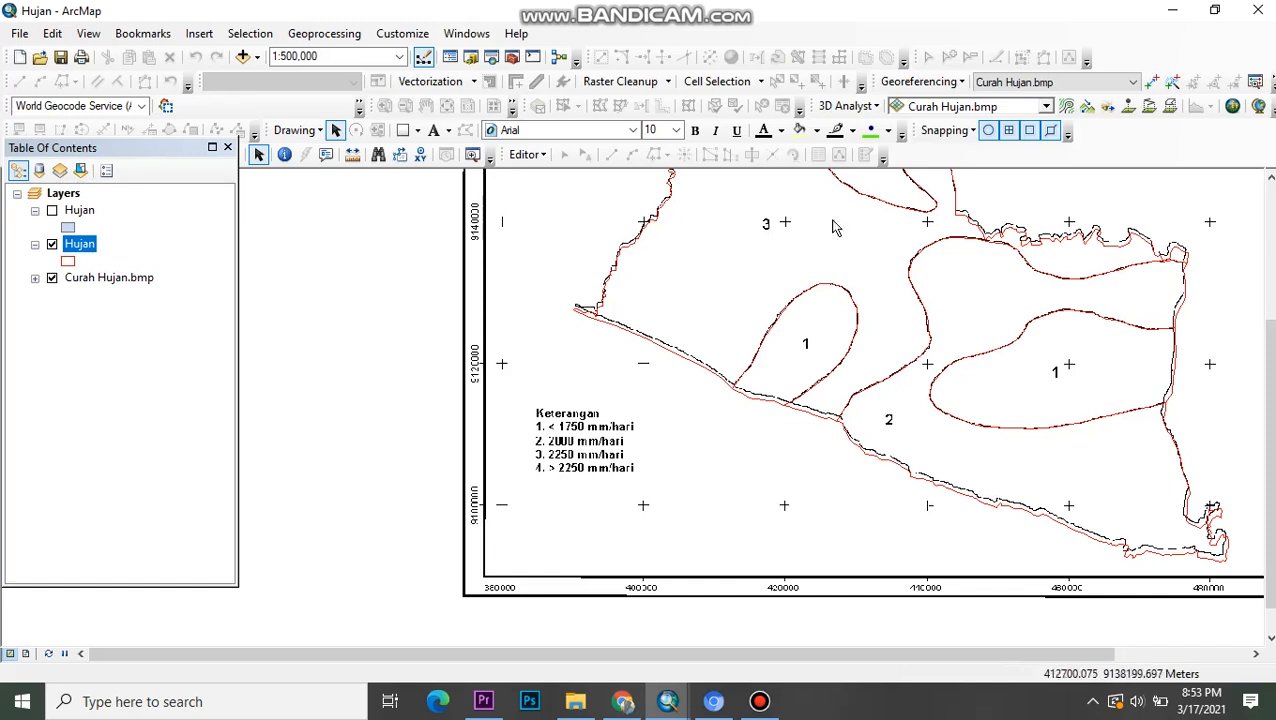
# - Minimize the Hujan map, look through the KUMPULAN > TANAH folder in File Explorer, and return to the Tanah.gdb map in ArcMap
pyautogui.click(1174, 12)
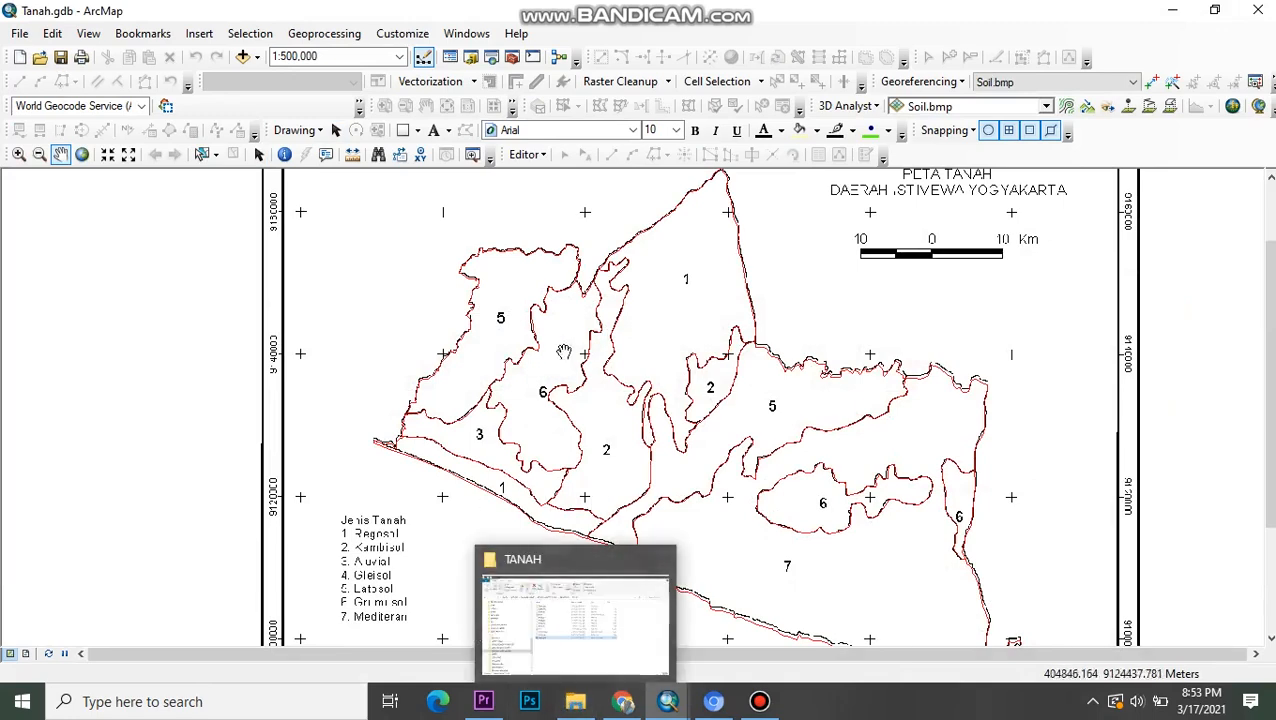
pyautogui.click(575, 701)
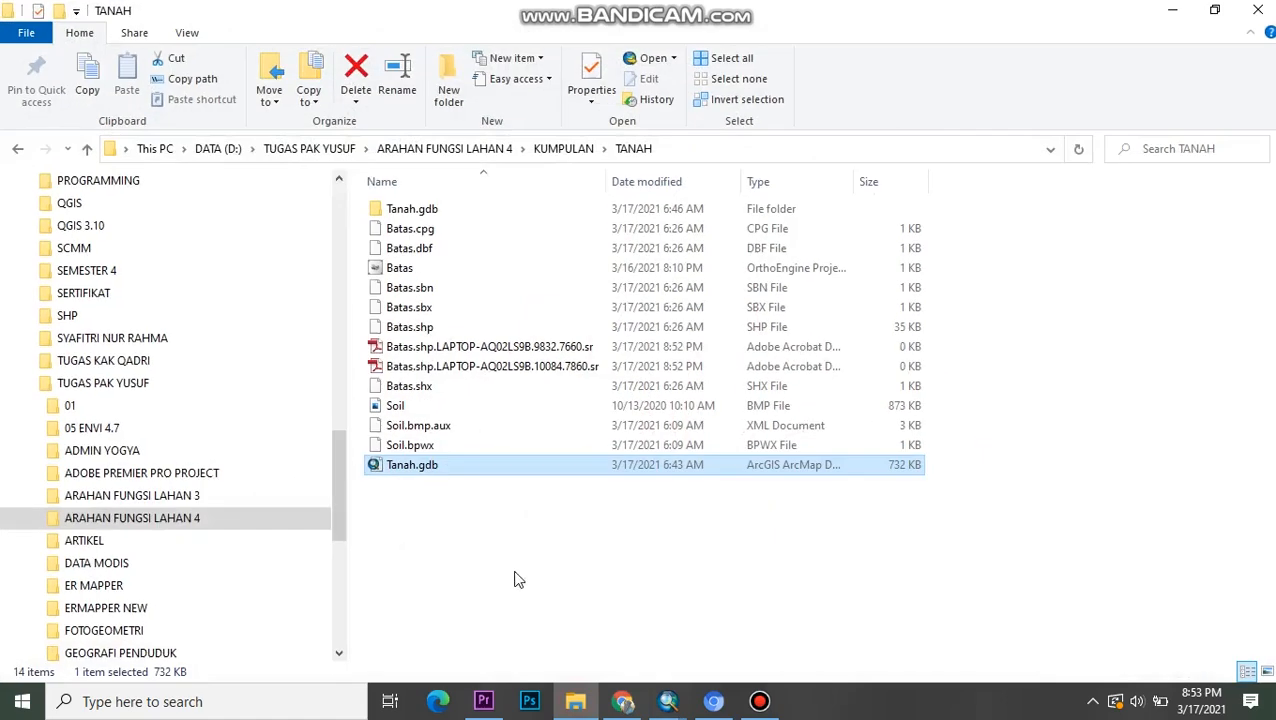
pyautogui.click(486, 150)
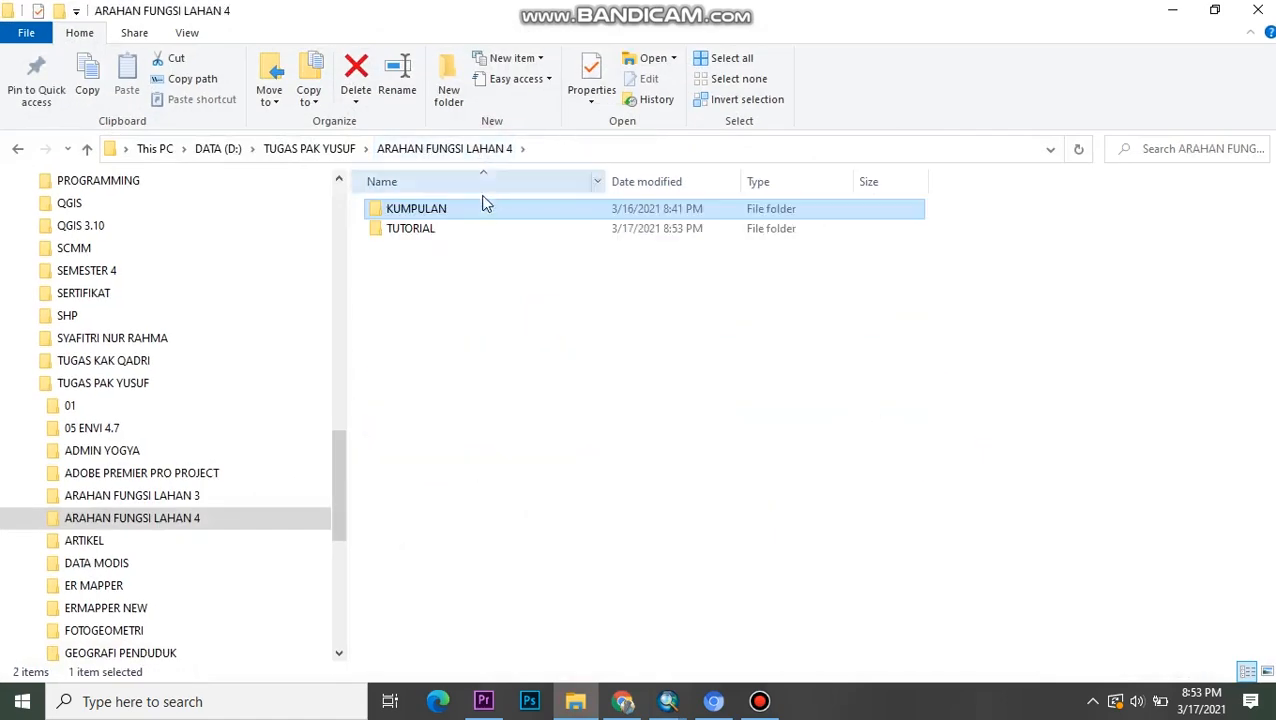
pyautogui.doubleClick(478, 212)
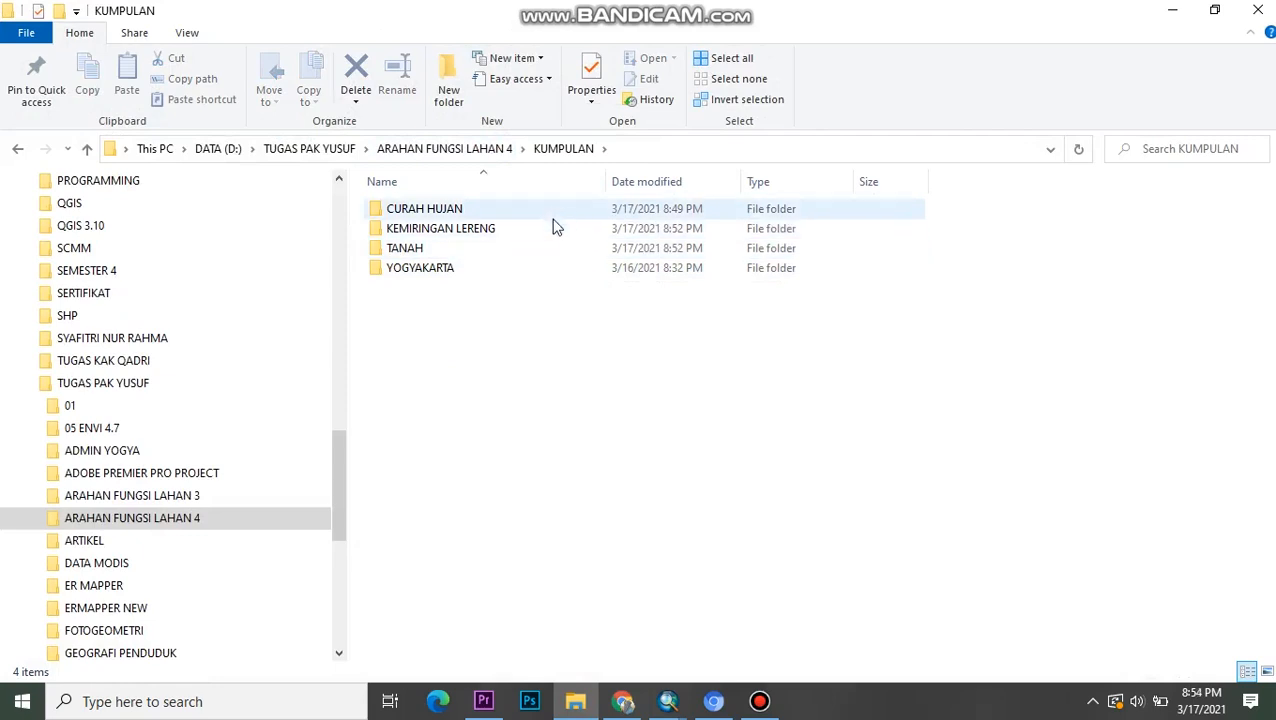
pyautogui.doubleClick(550, 246)
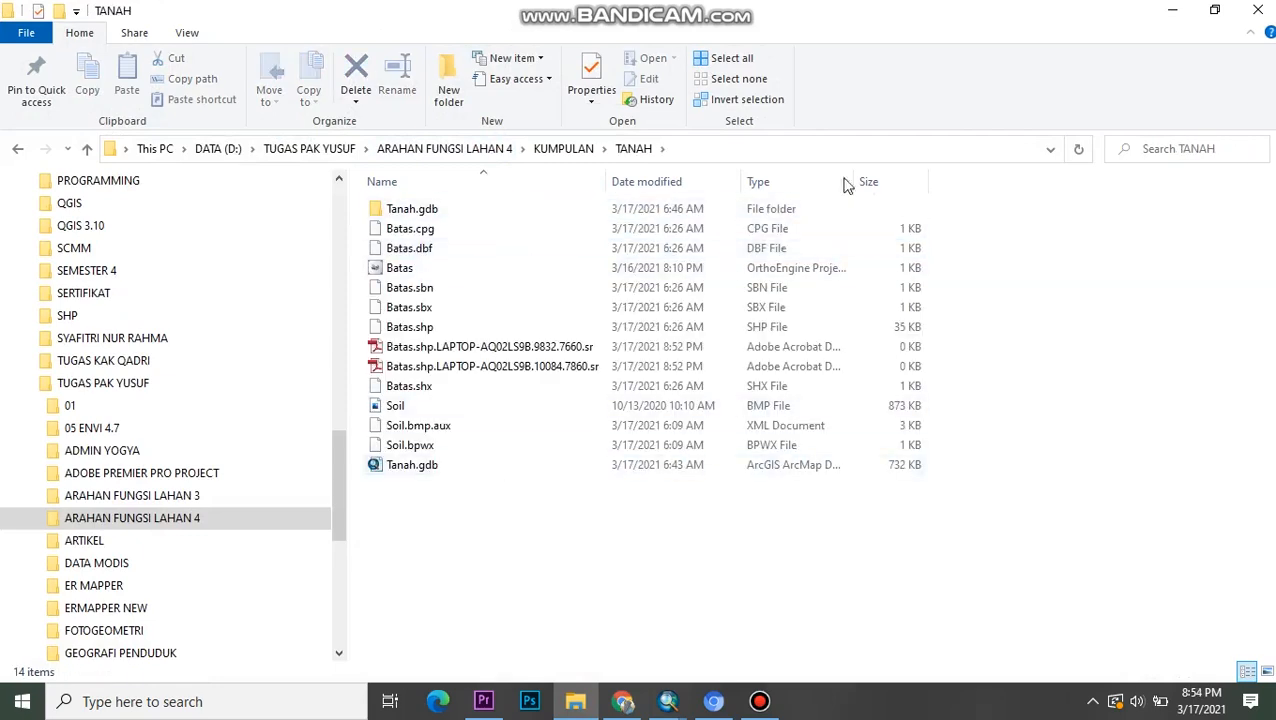
pyautogui.click(1173, 10)
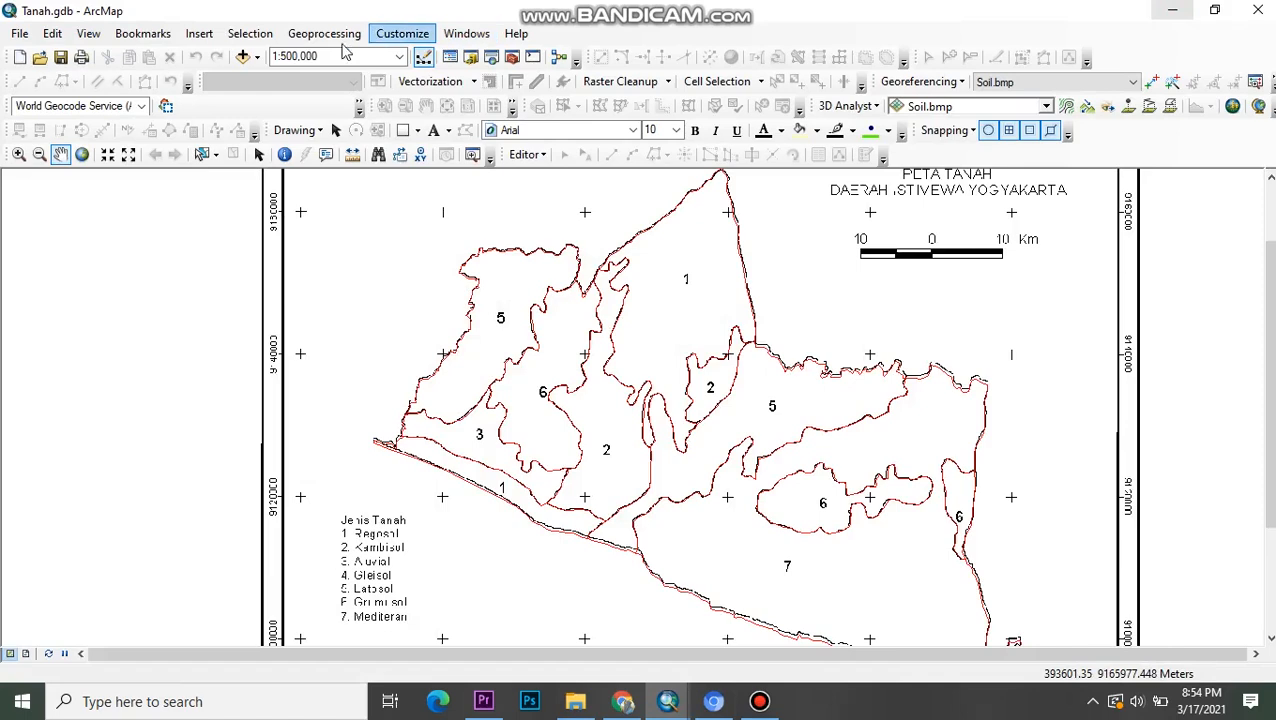
# - Show the Table of Contents and open the attribute table of the visible, red-outlined Tanah polygon layer
pyautogui.click(474, 38)
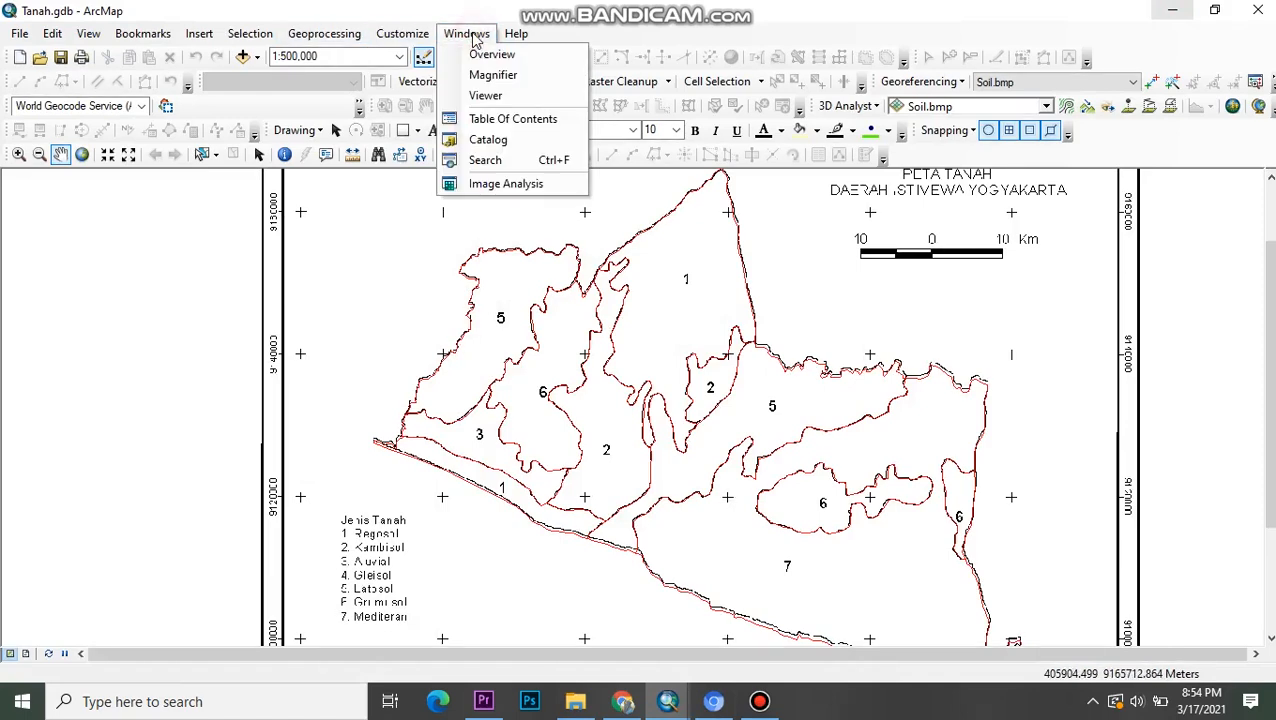
pyautogui.click(502, 119)
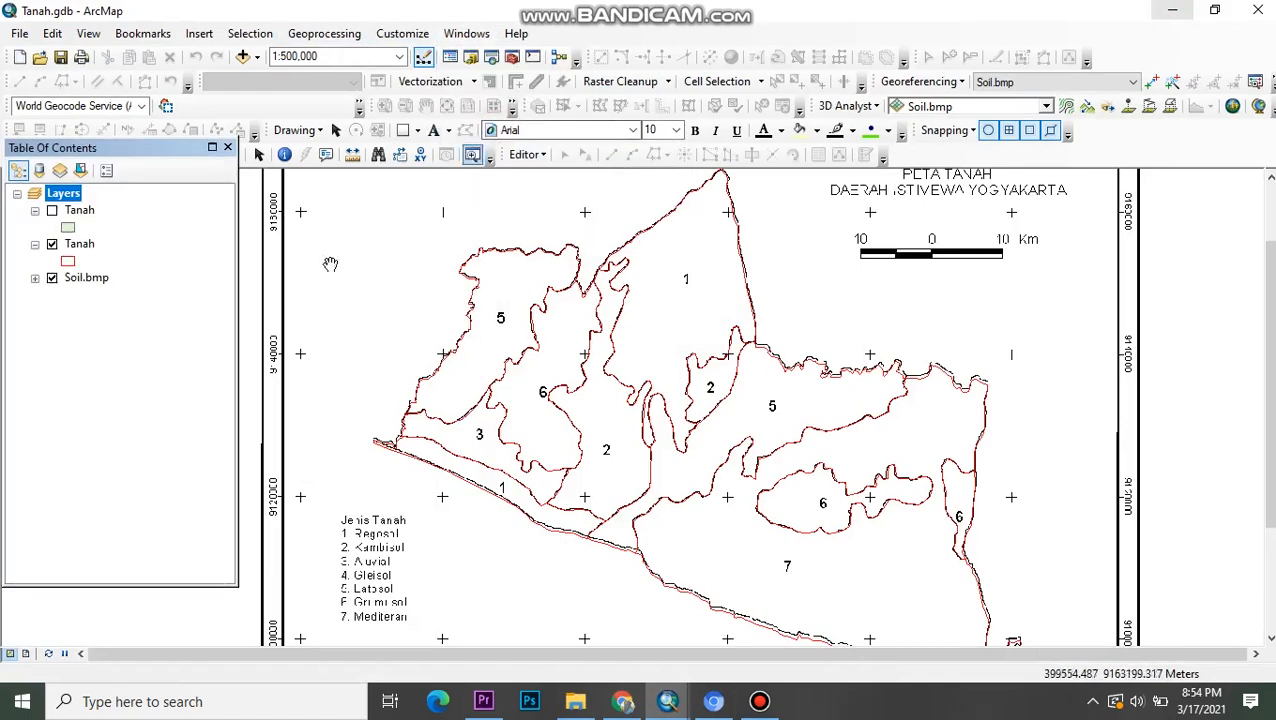
pyautogui.click(80, 246)
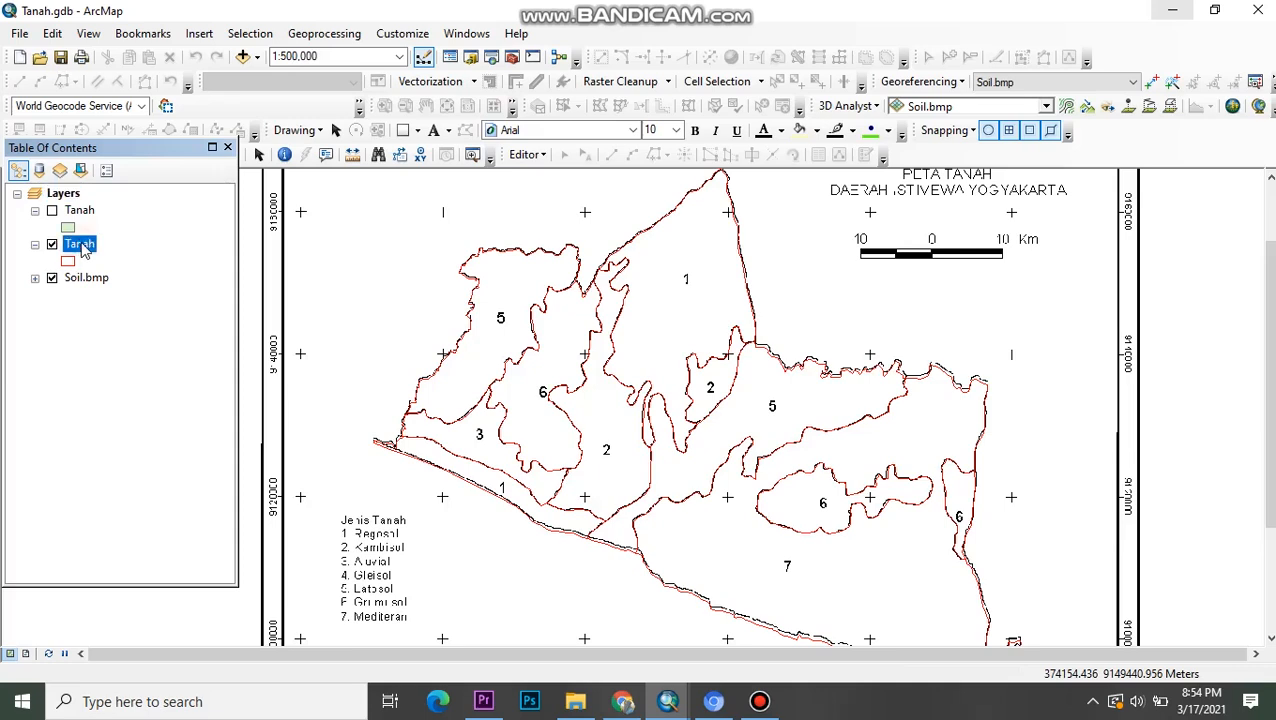
pyautogui.rightClick(80, 244)
pyautogui.click(125, 299)
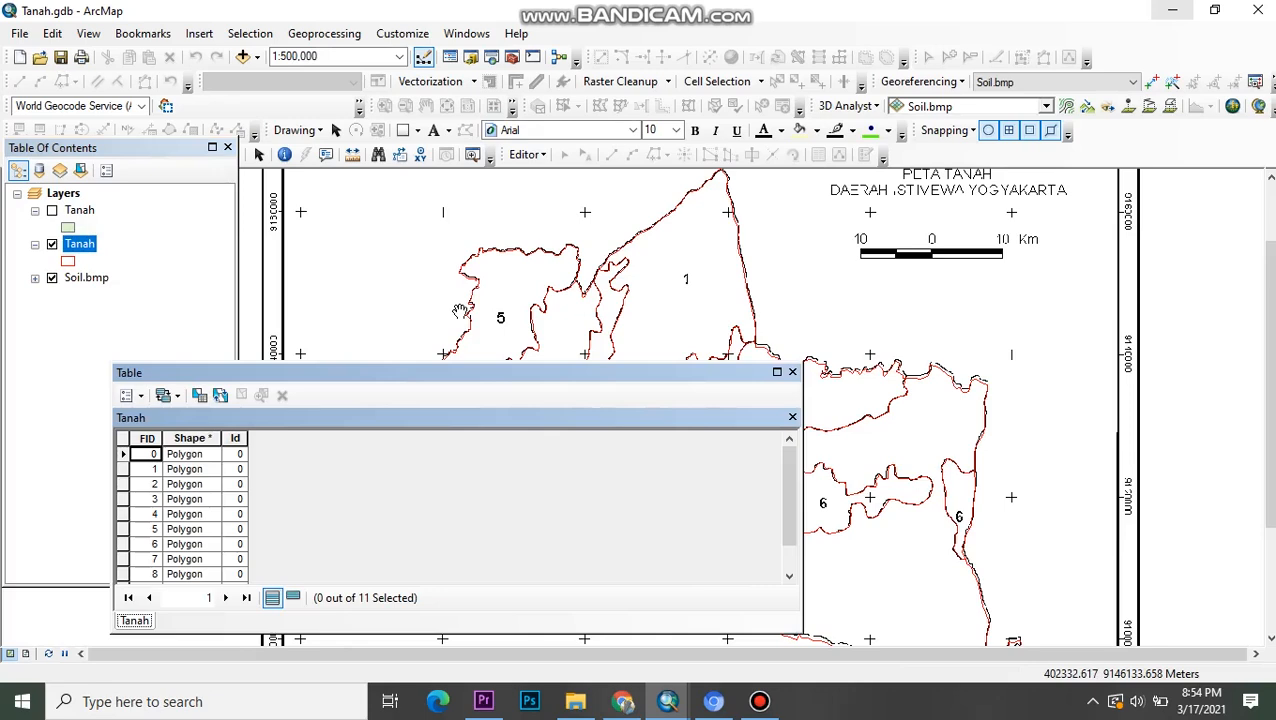
# - Try to add a field to the Tanah attribute table, and close the table
pyautogui.click(128, 396)
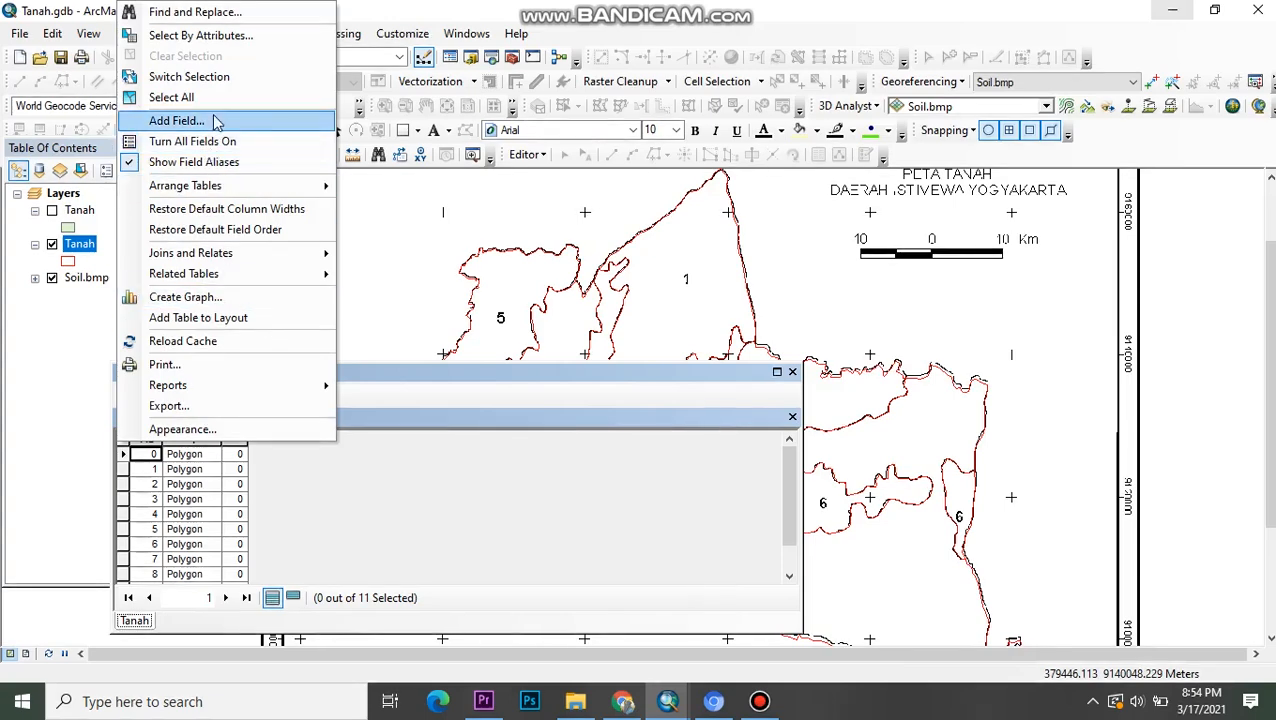
pyautogui.click(178, 120)
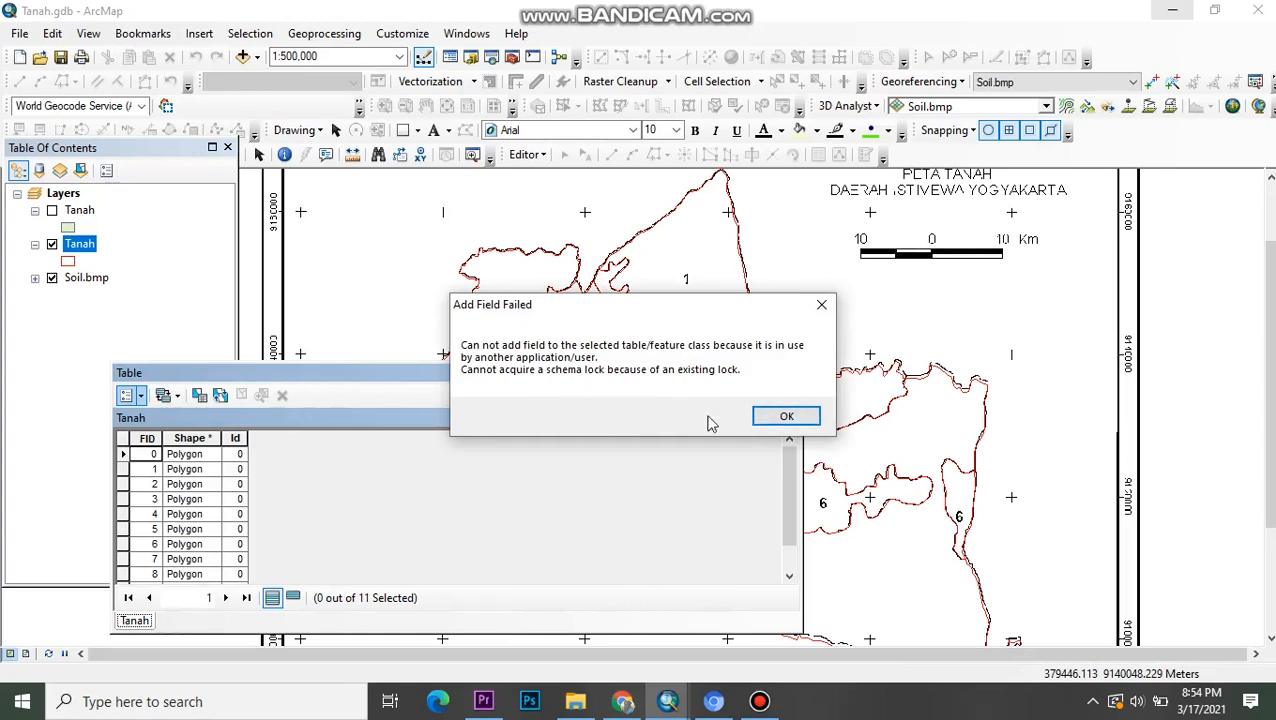
pyautogui.click(821, 304)
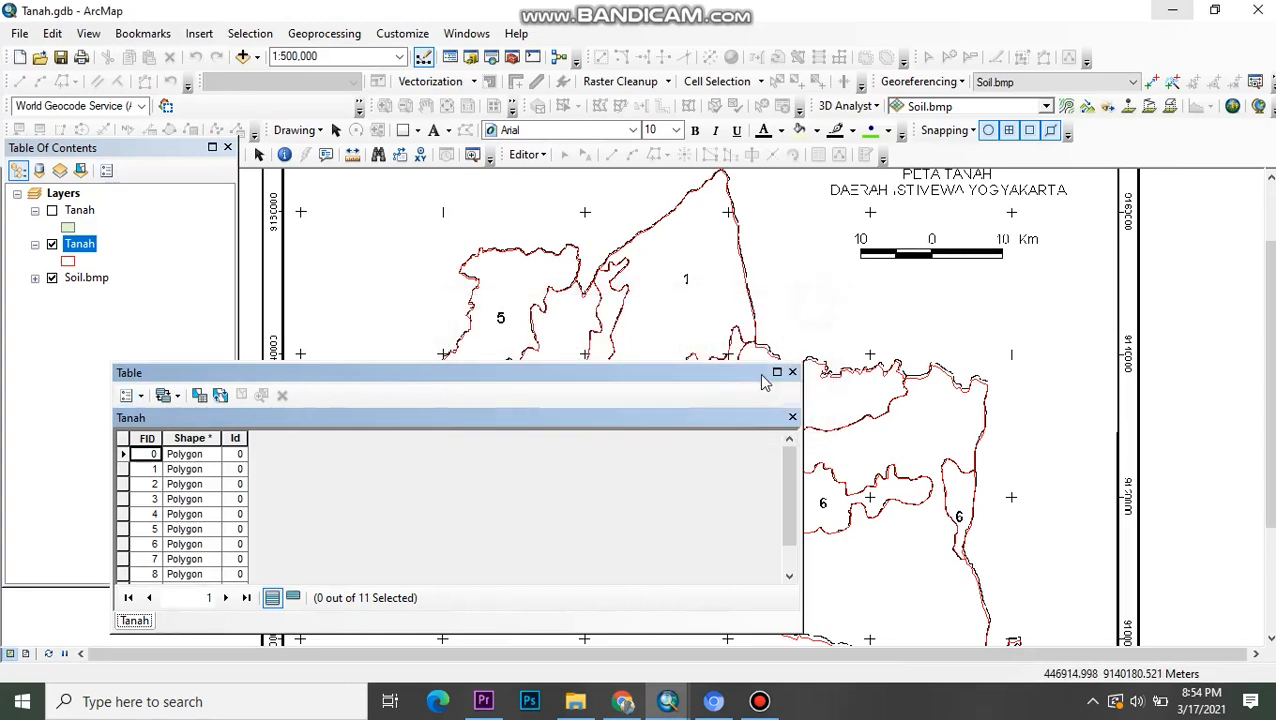
pyautogui.click(792, 372)
# - Close the duplicate Tanah.gdb ArcMap window and switch to the remaining Tanah.gdb window
pyautogui.moveTo(672, 705)
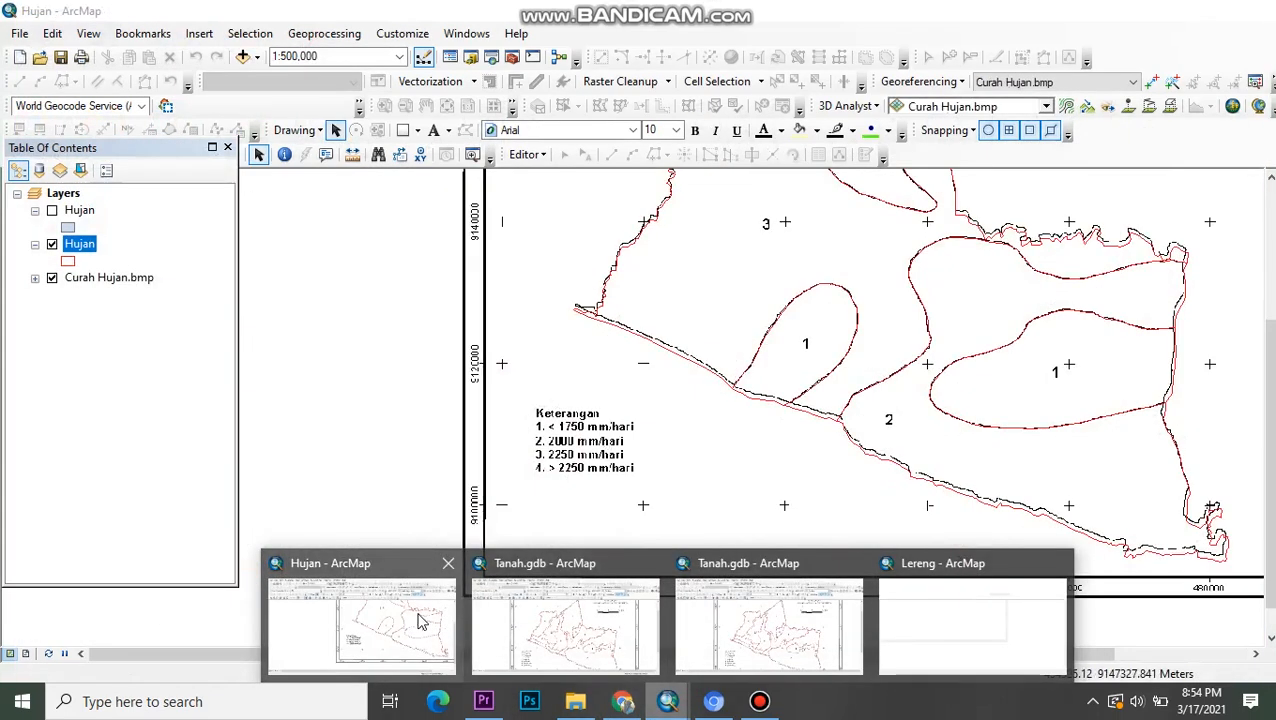
pyautogui.click(561, 618)
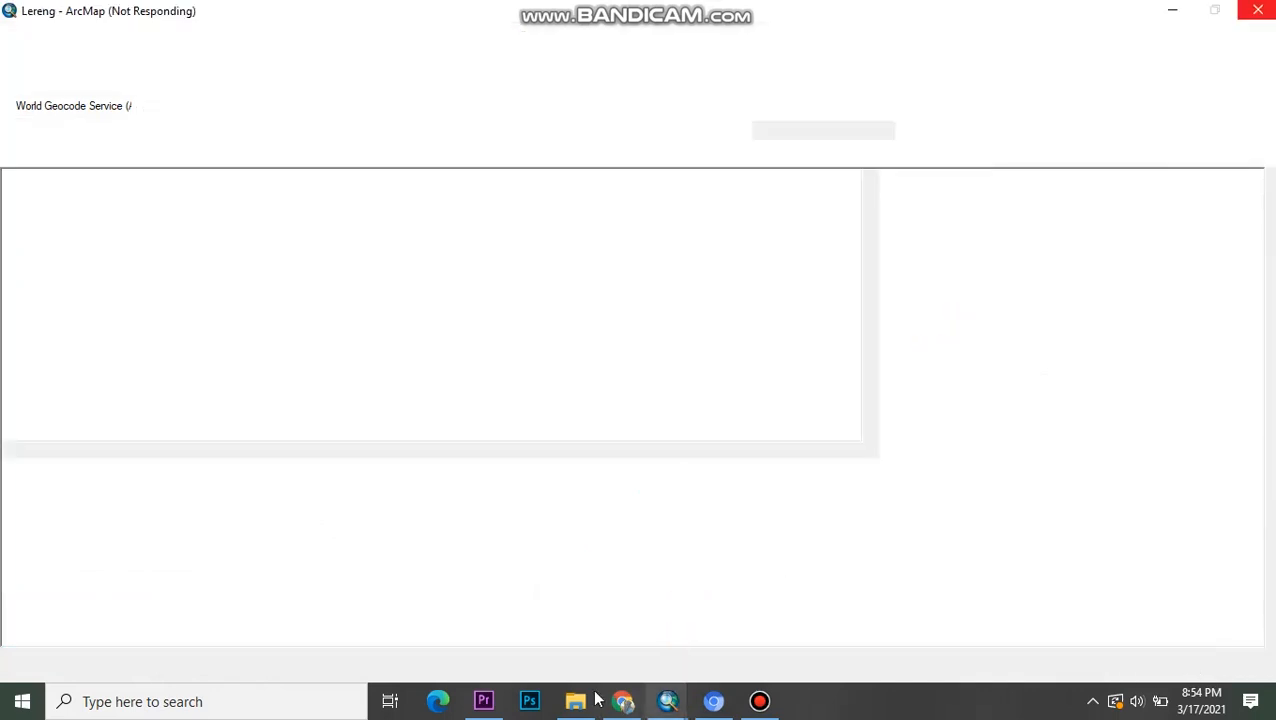
pyautogui.moveTo(675, 708)
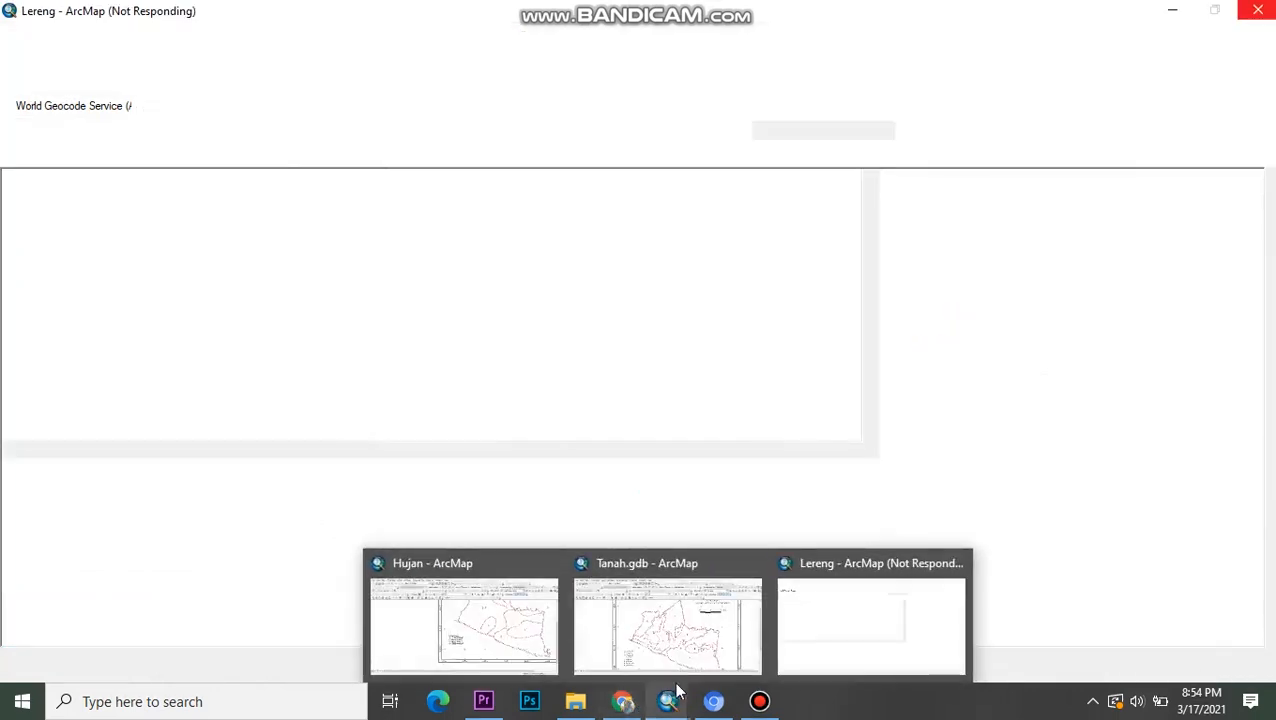
pyautogui.click(668, 625)
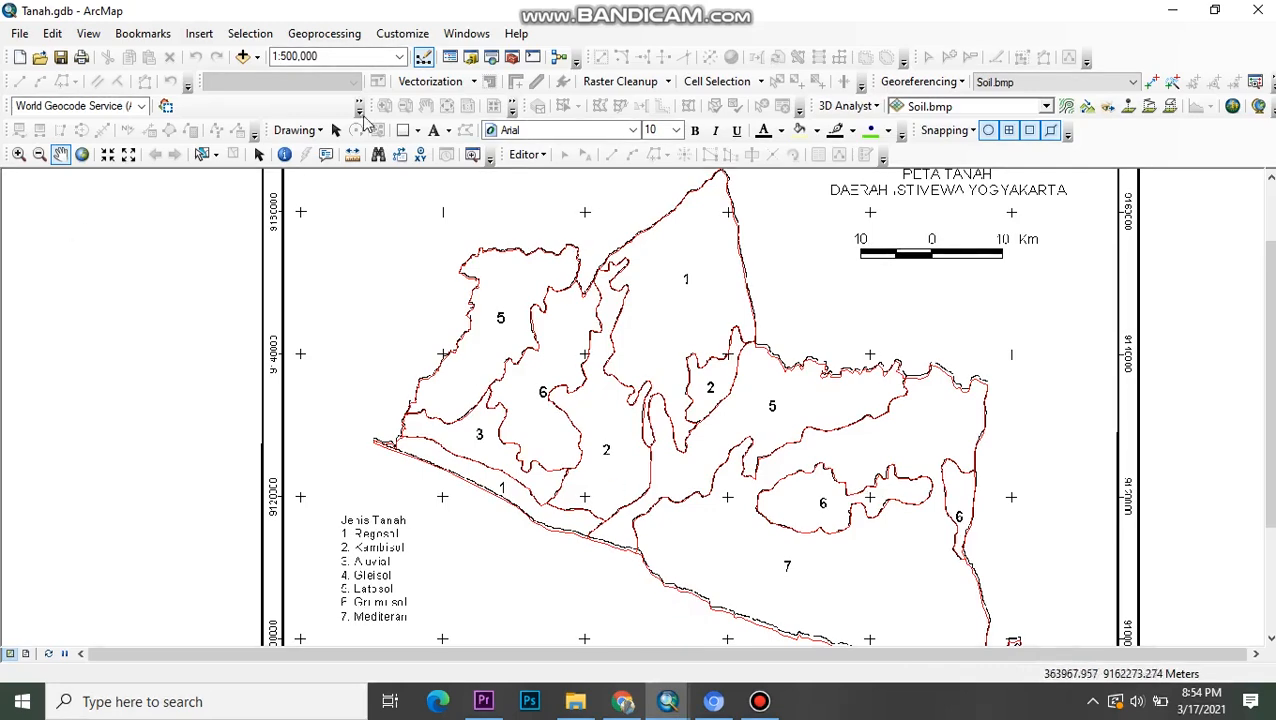
# - Show the Table of Contents in the Tanah.gdb map and reopen the attribute table of the red-outlined Tanah layer
pyautogui.click(466, 33)
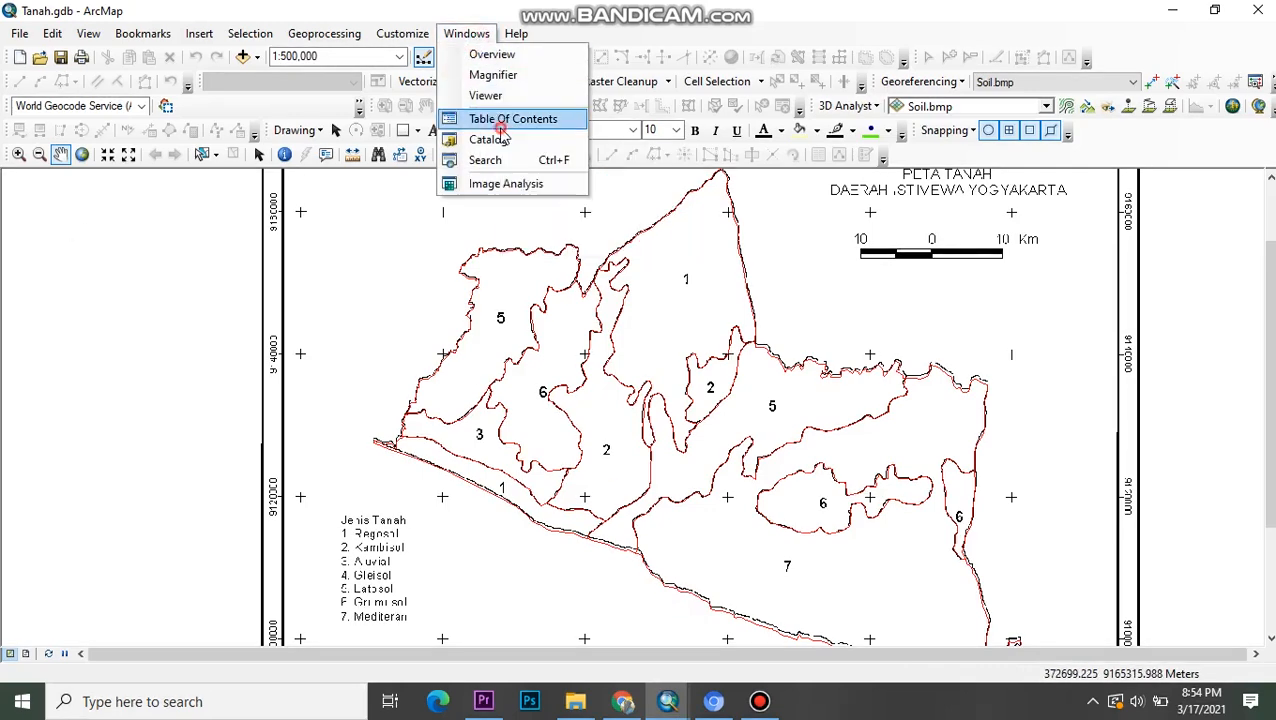
pyautogui.click(501, 129)
pyautogui.click(88, 246)
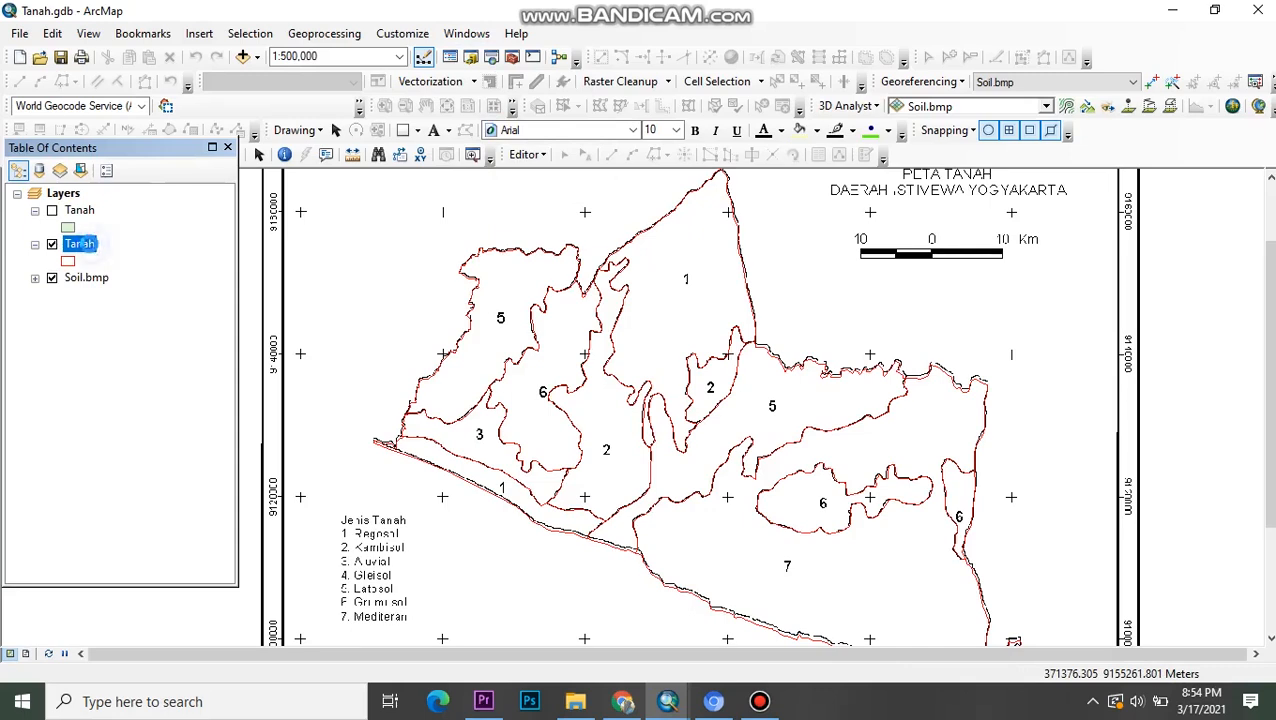
pyautogui.rightClick(88, 246)
pyautogui.click(216, 300)
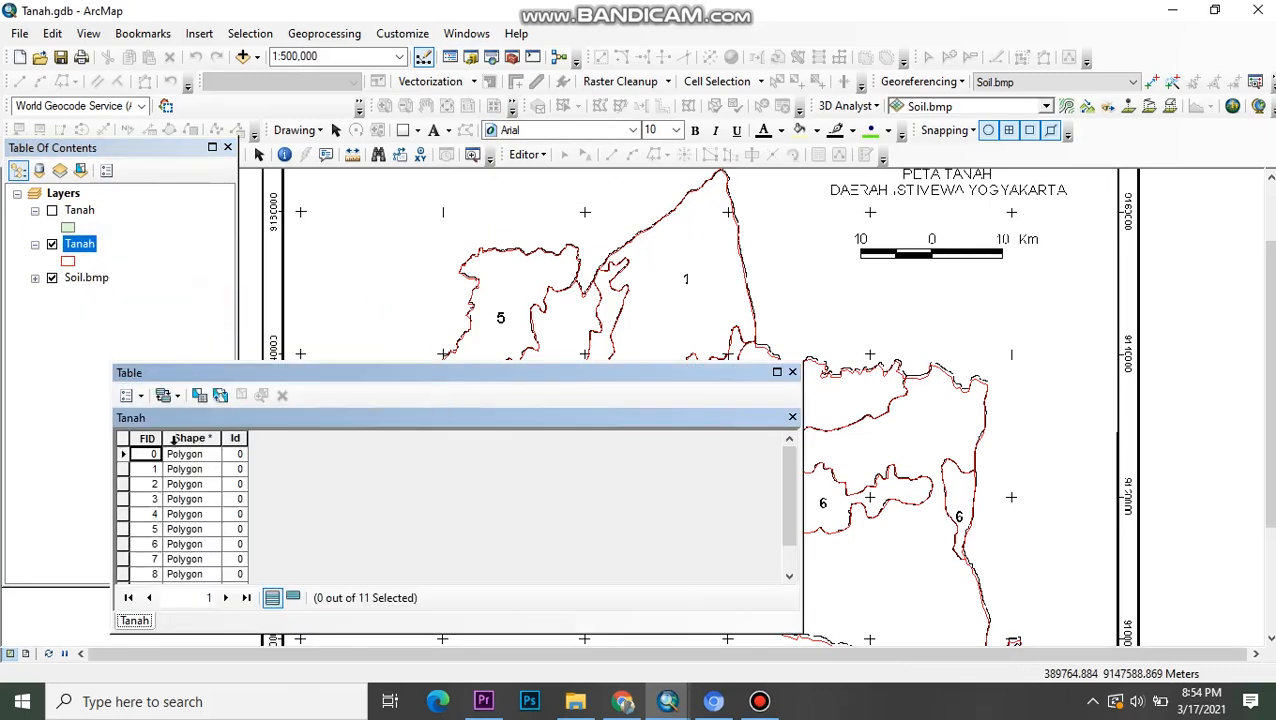
# - Try again to add a field to the Tanah attribute table, and close the table
pyautogui.click(126, 396)
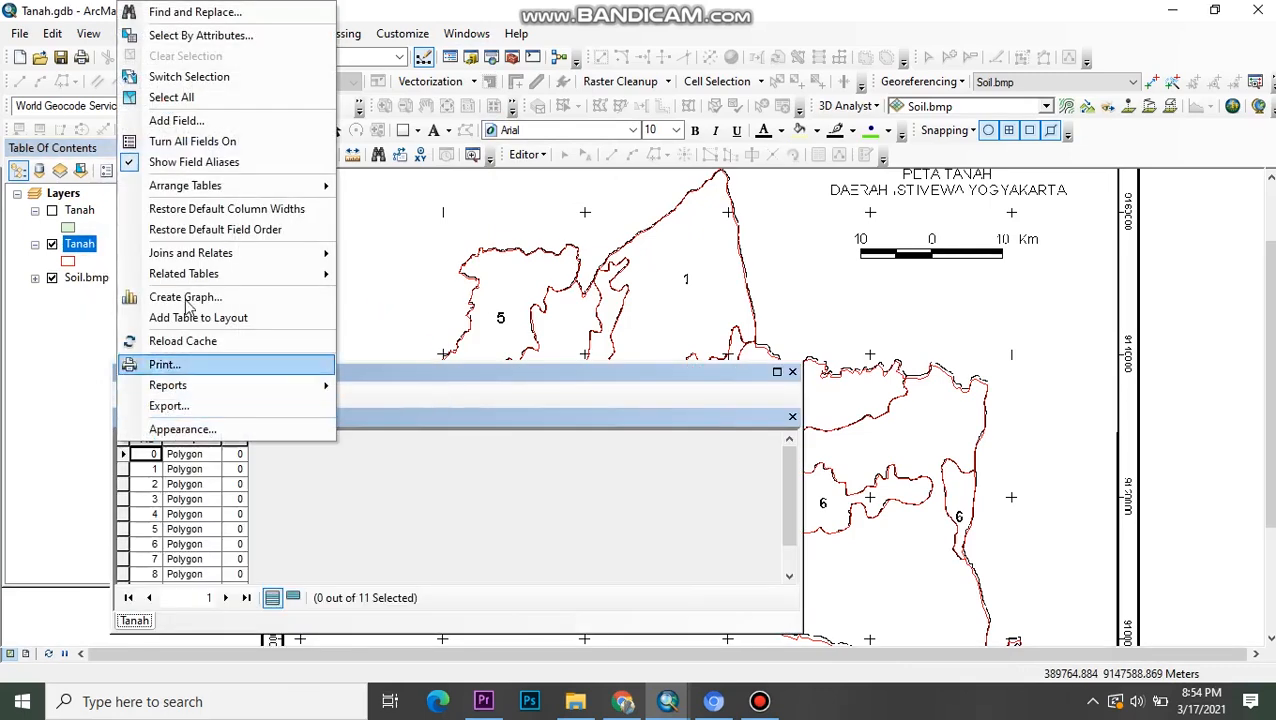
pyautogui.click(170, 118)
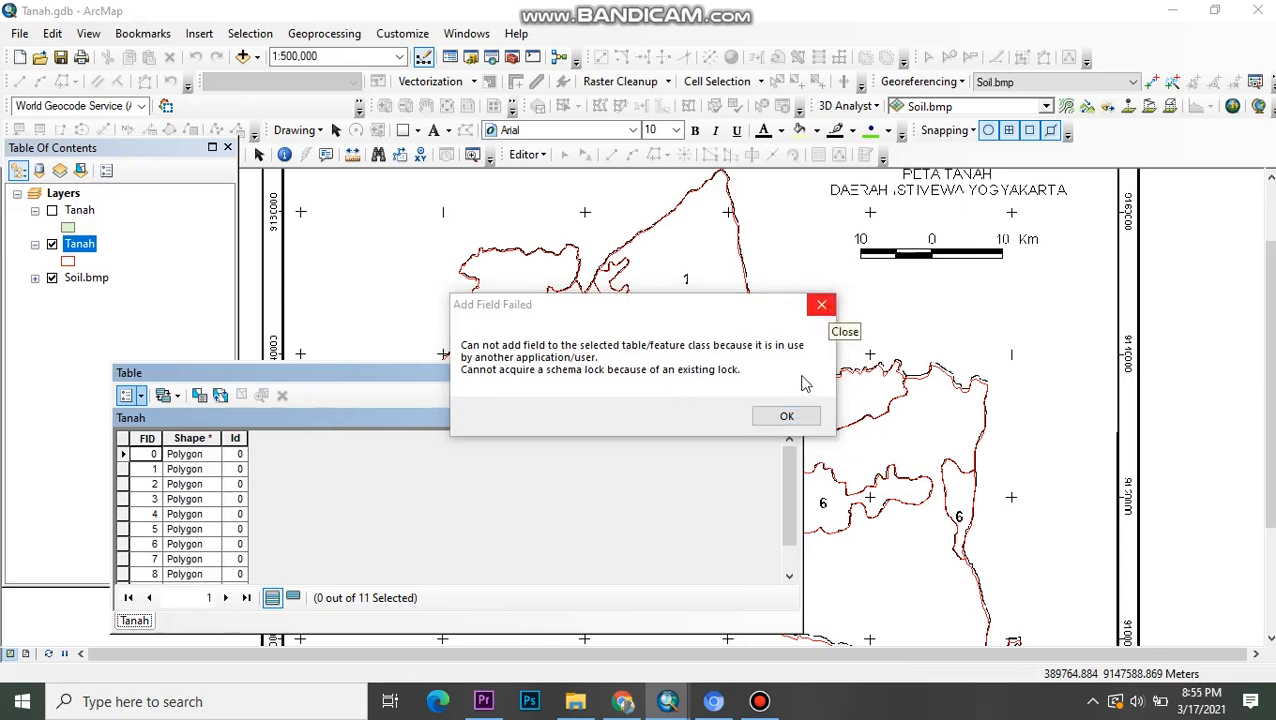
pyautogui.click(822, 305)
pyautogui.click(792, 416)
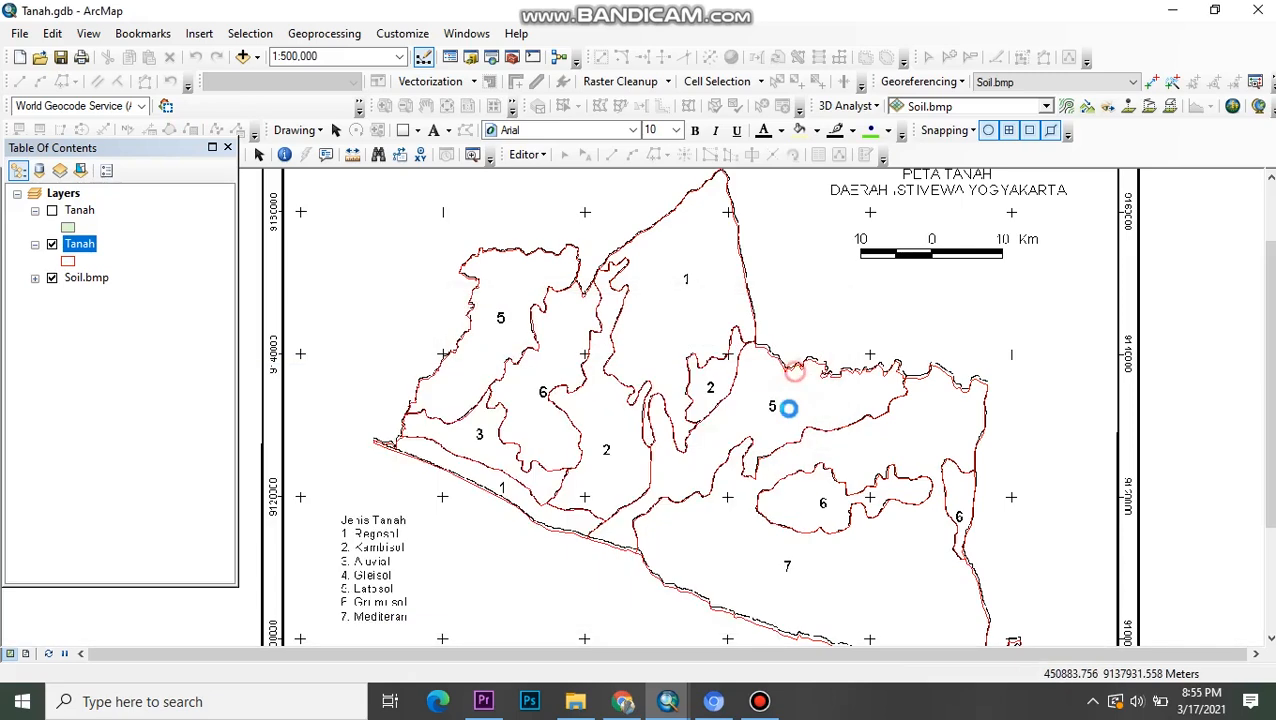
# - Switch to the Hujan map and close it, saving its changes
pyautogui.moveTo(670, 705)
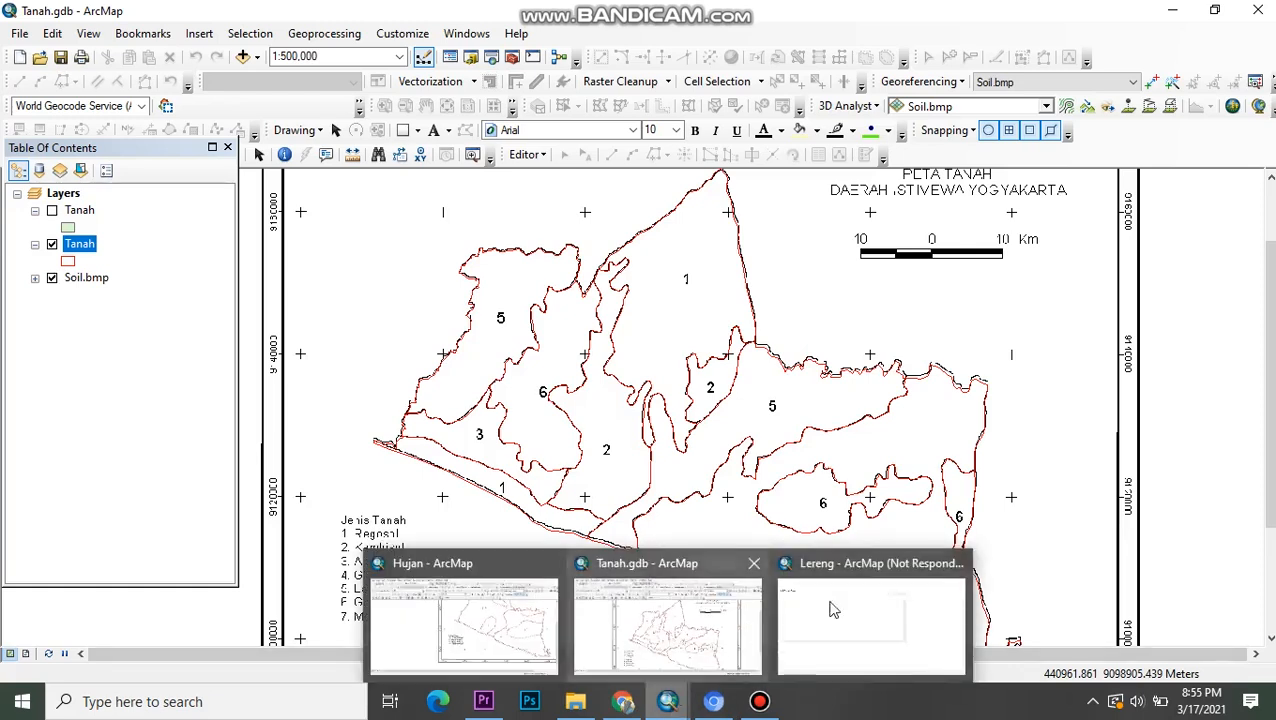
pyautogui.click(541, 636)
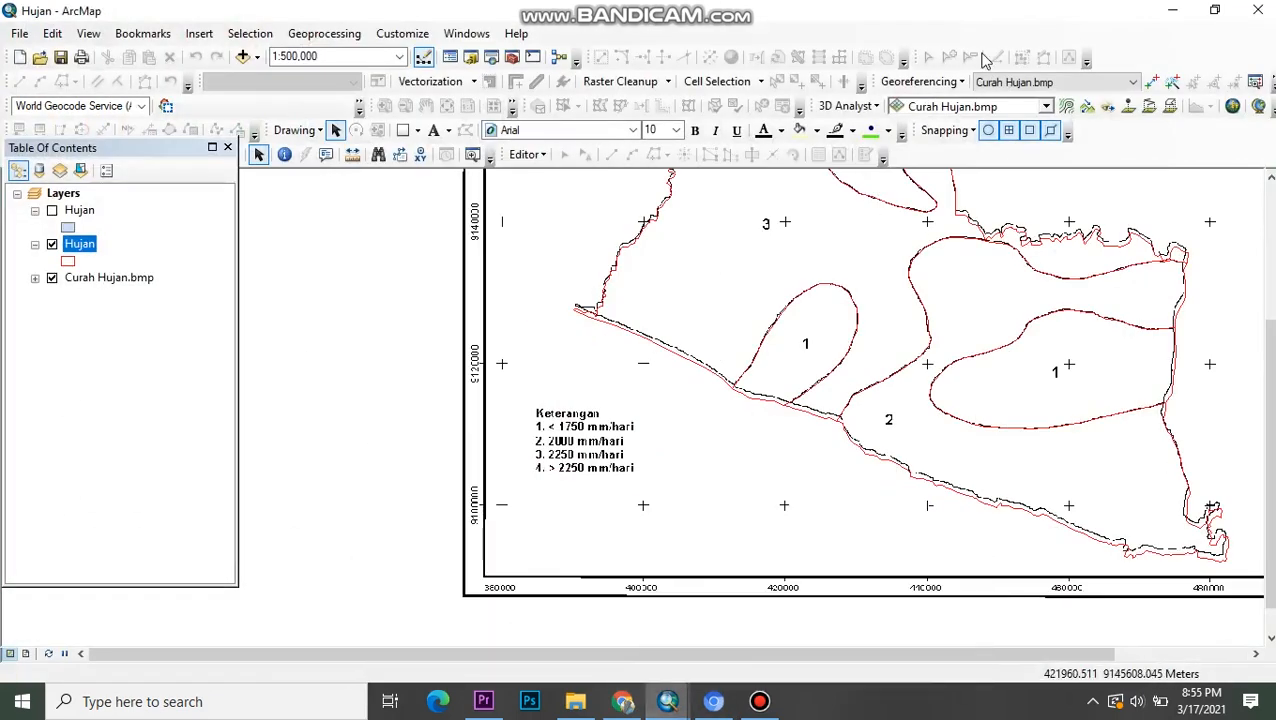
pyautogui.click(1252, 14)
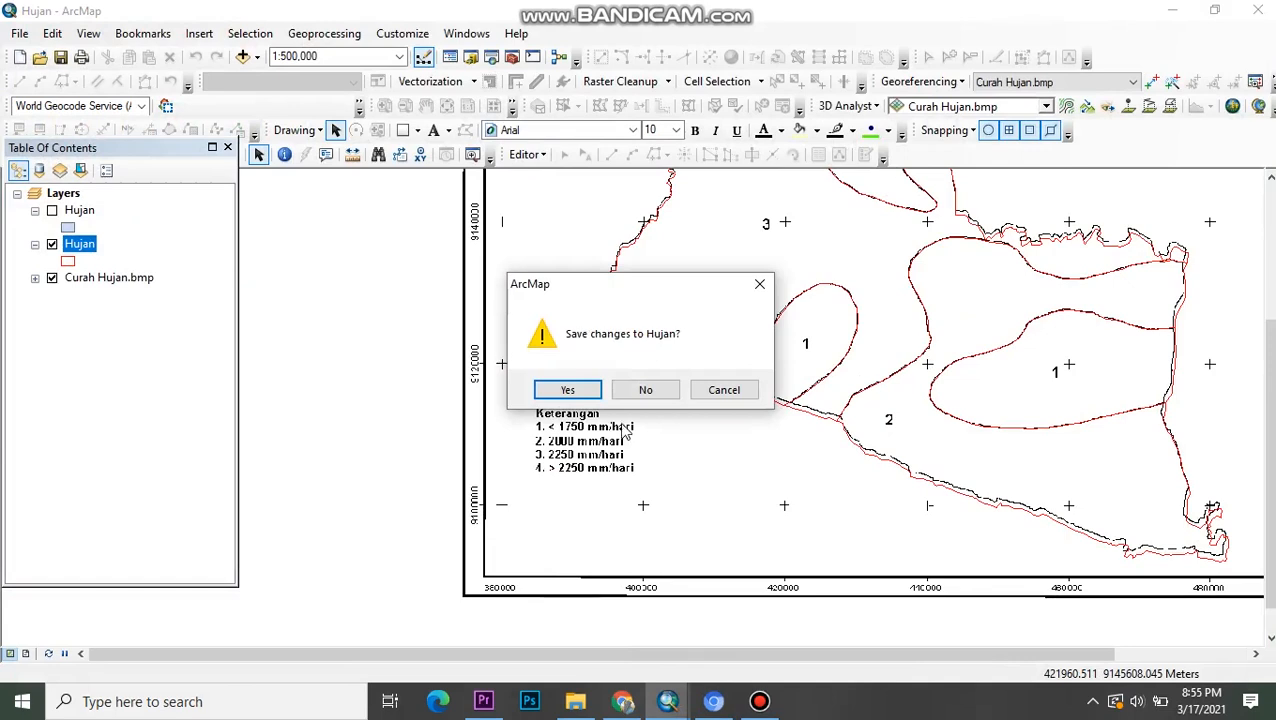
pyautogui.click(567, 389)
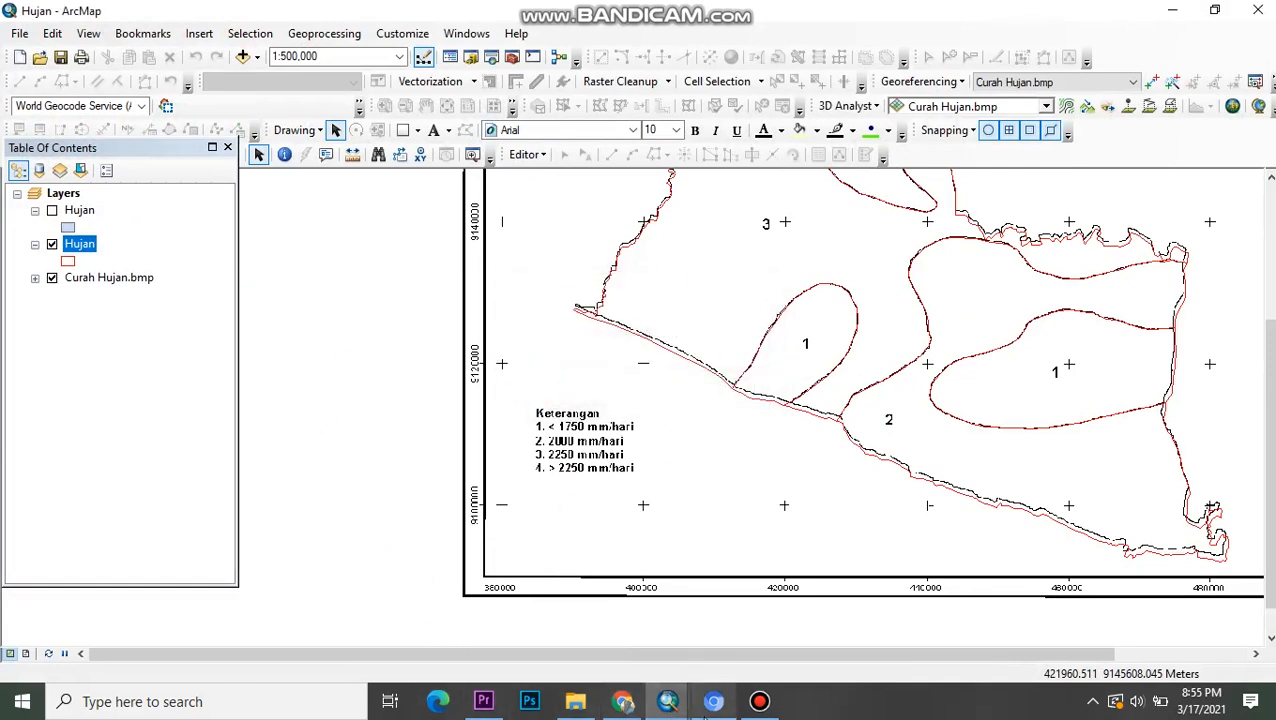
# - Check the Lereng map, return to the Tanah.gdb map and close it without saving, leaving the Lereng map open
pyautogui.moveTo(676, 706)
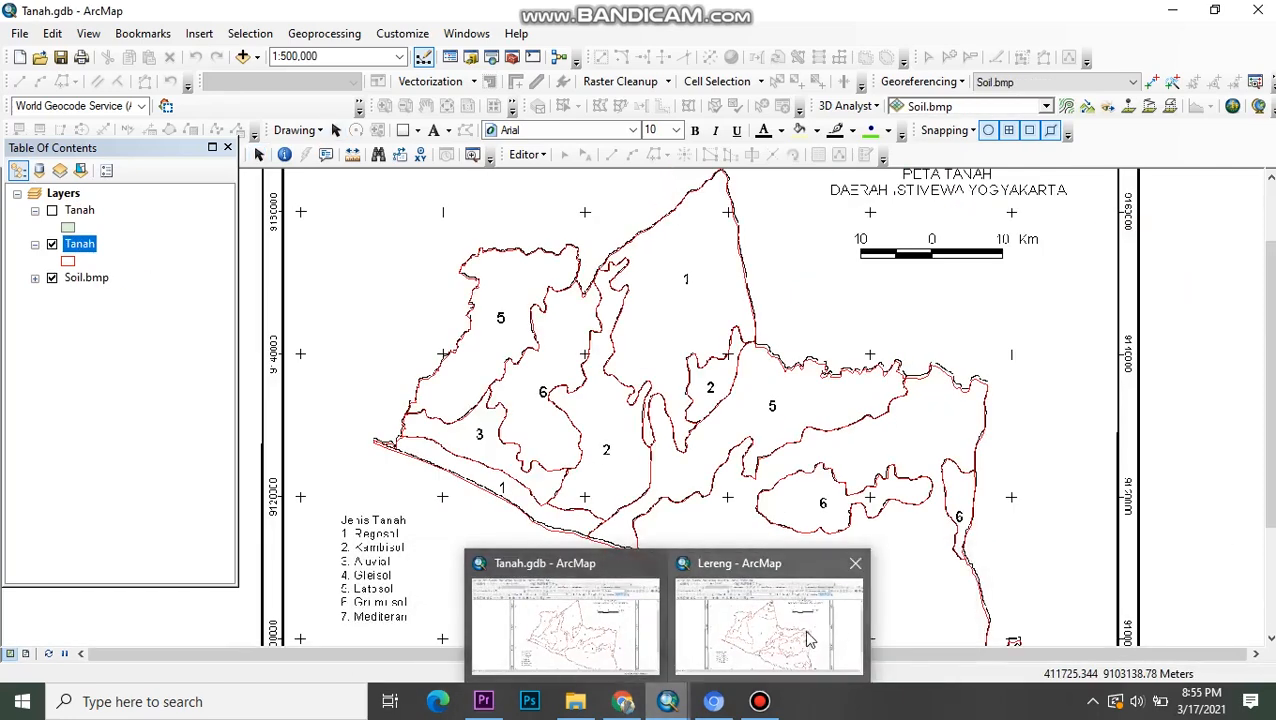
pyautogui.click(812, 638)
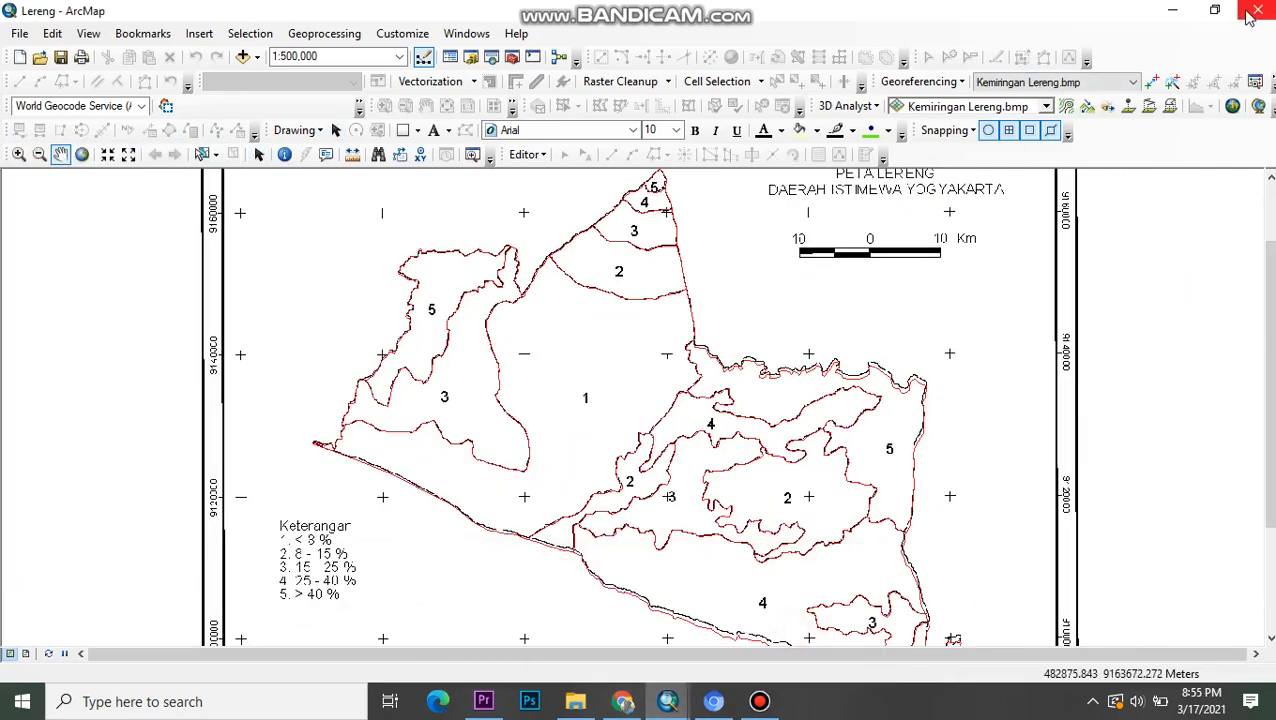
pyautogui.moveTo(668, 703)
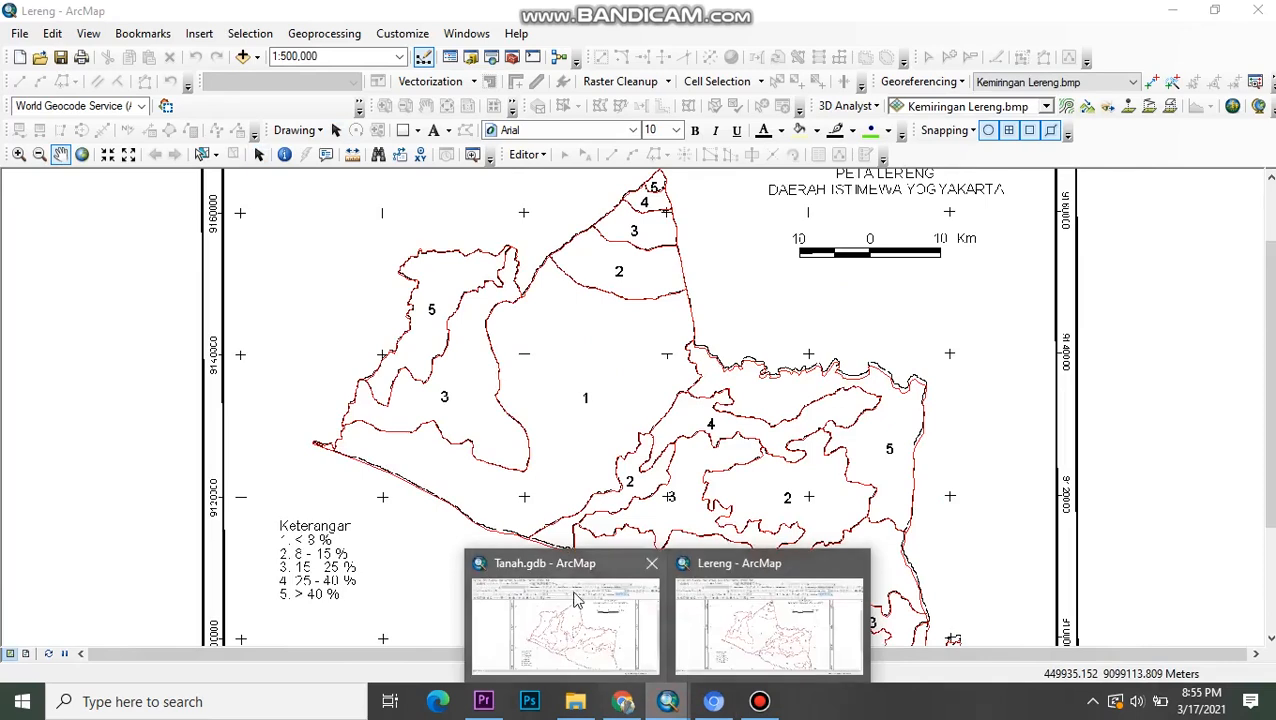
pyautogui.click(573, 592)
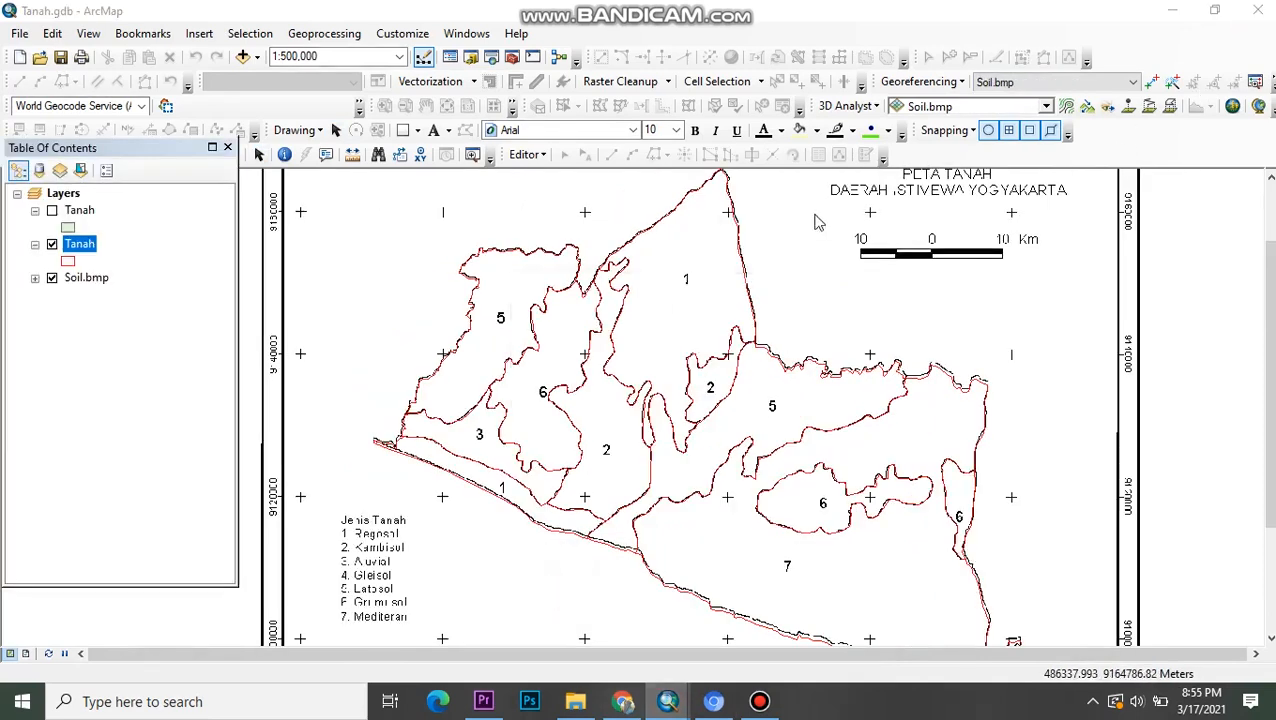
pyautogui.click(649, 393)
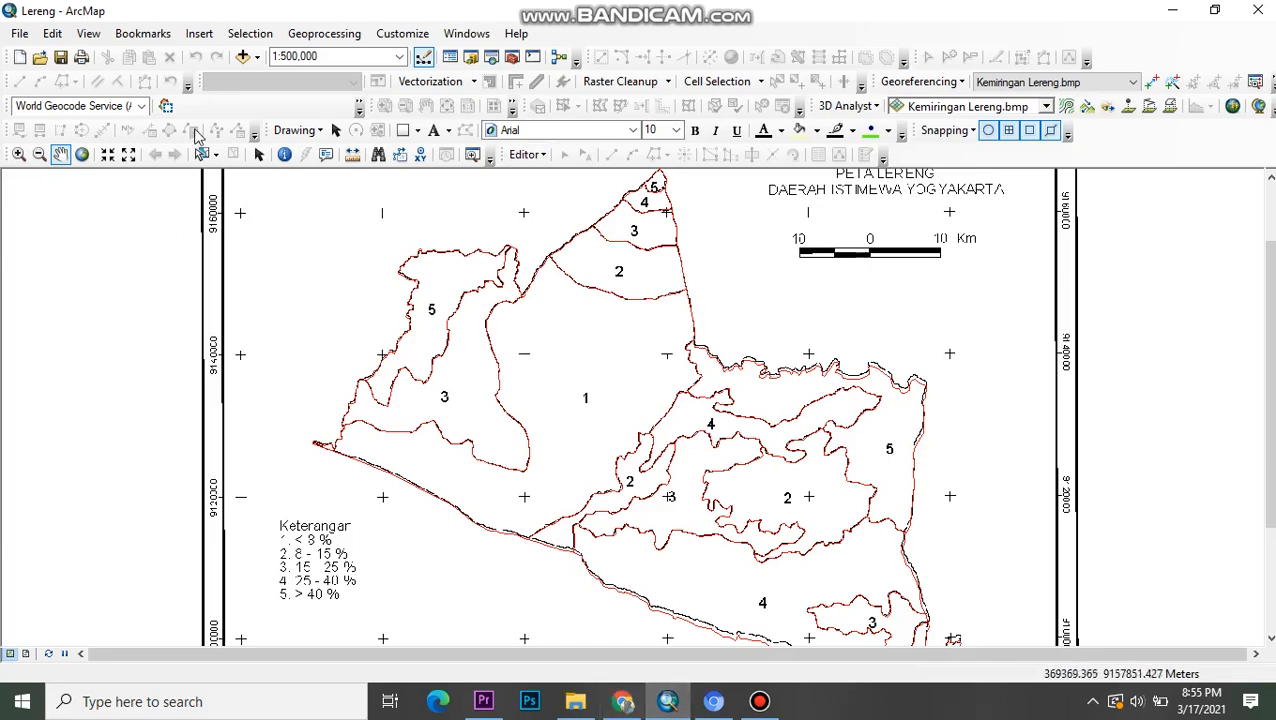
# - Show the Table of Contents in the Lereng map and open the attribute table of the visible, red-outlined Lereng layer
pyautogui.click(538, 154)
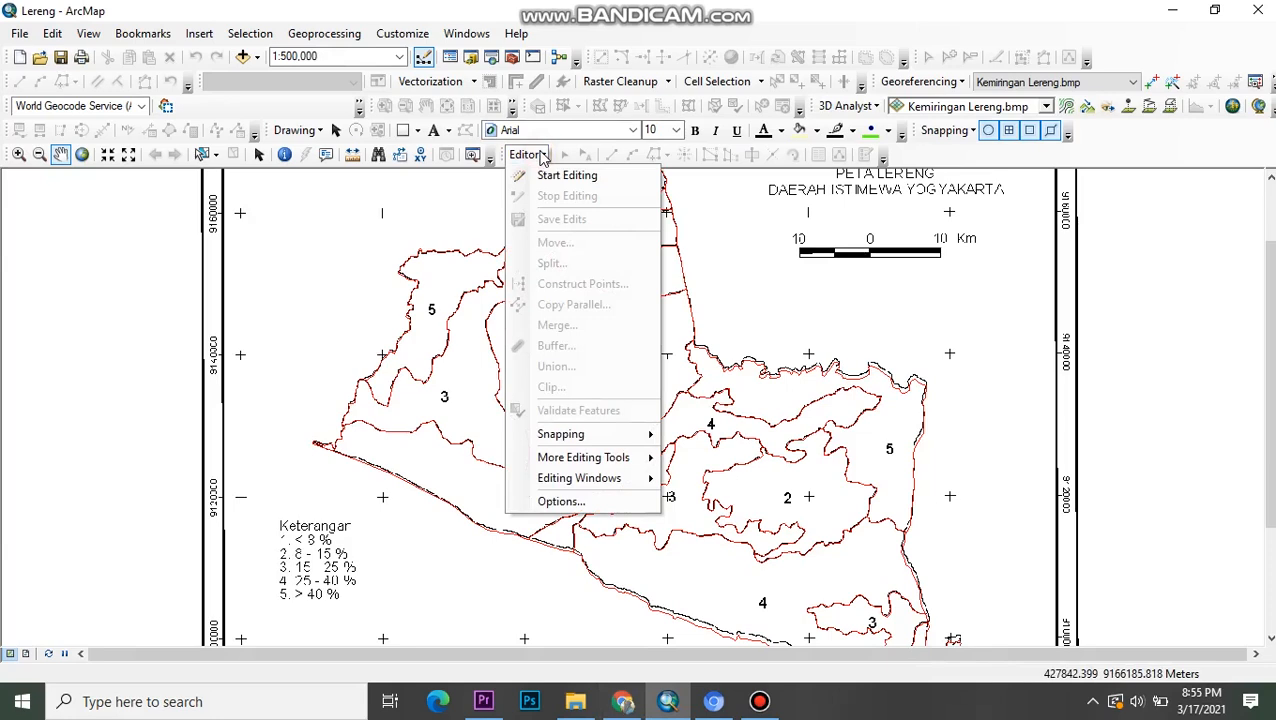
pyautogui.click(540, 155)
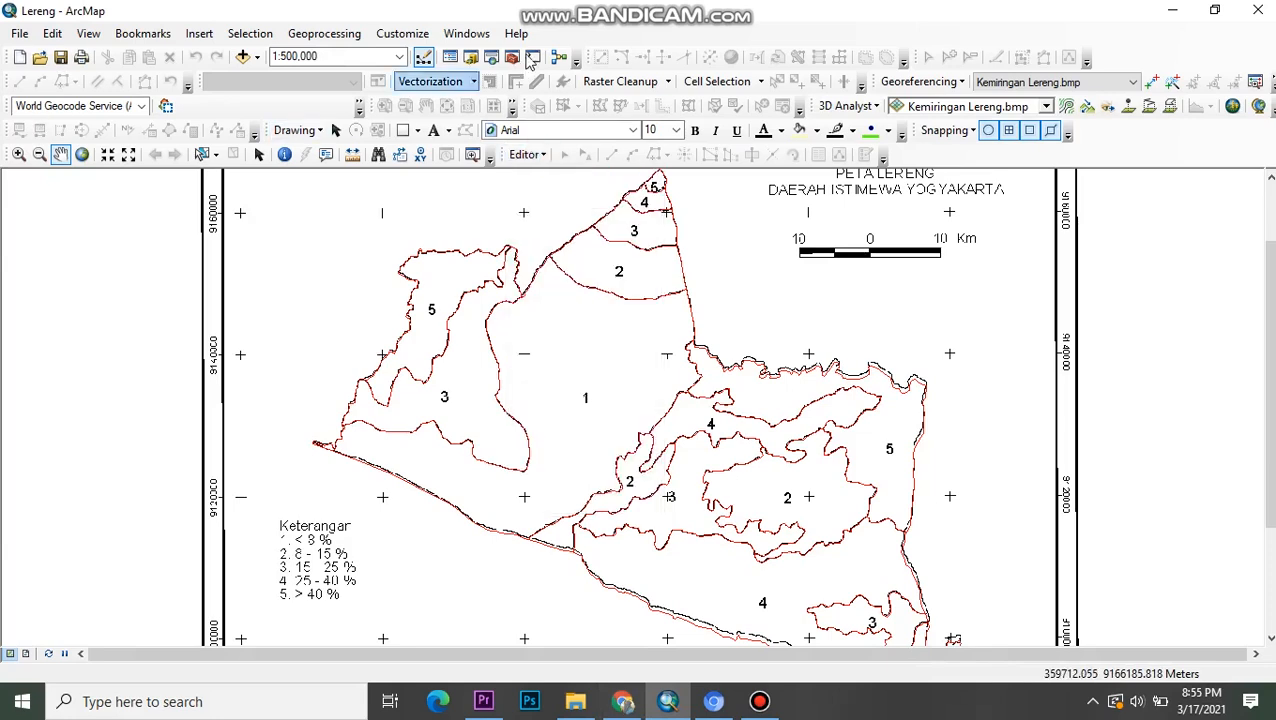
pyautogui.click(484, 35)
pyautogui.click(490, 117)
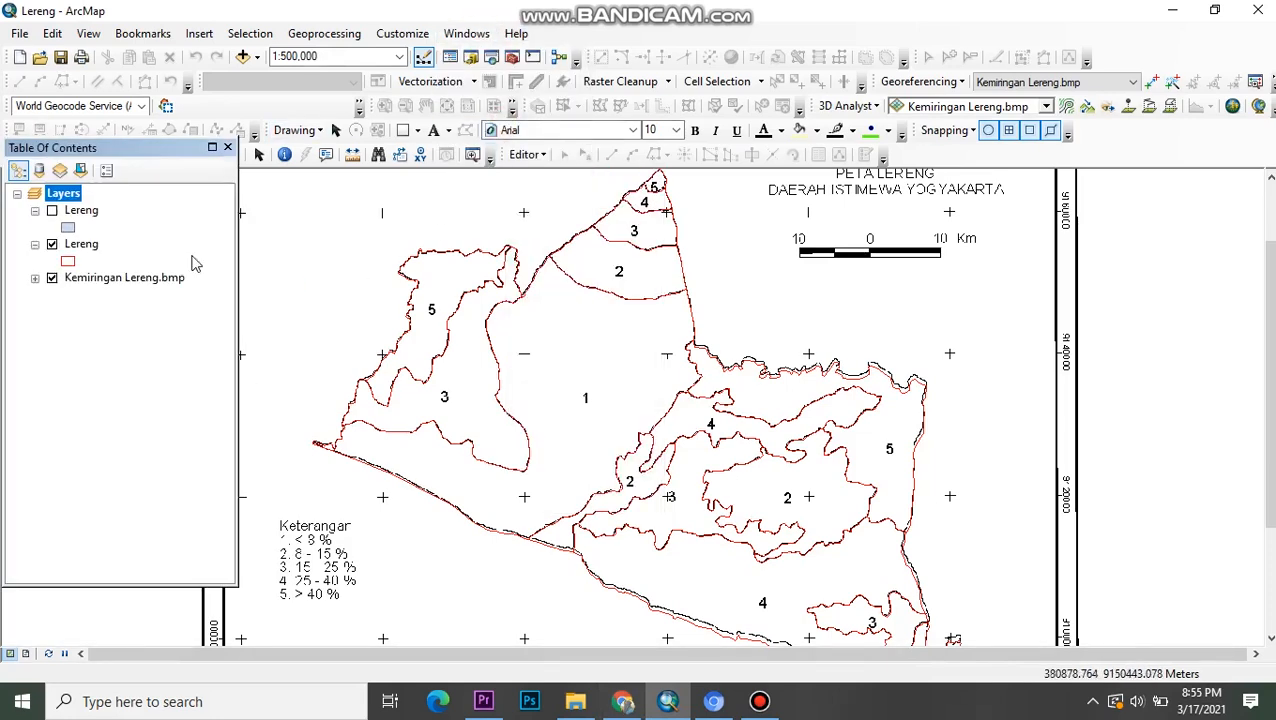
pyautogui.click(85, 245)
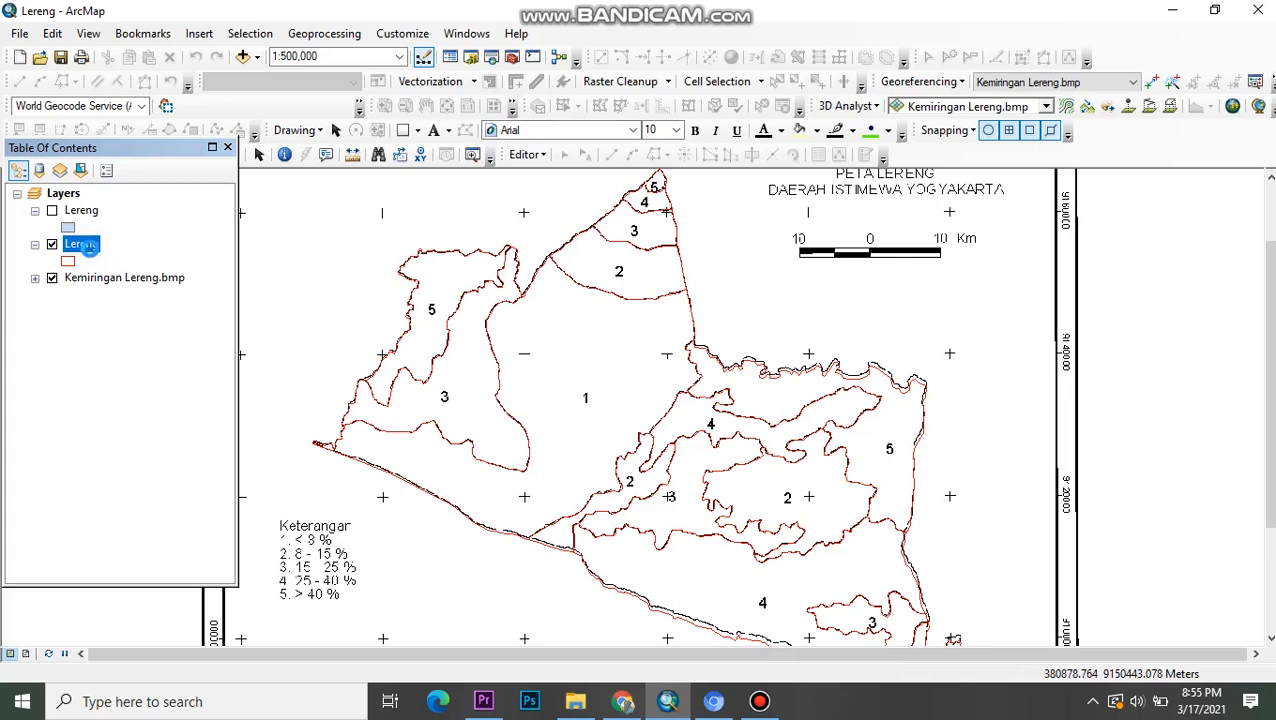
pyautogui.rightClick(85, 245)
pyautogui.click(175, 300)
# - Add a Text field named Lereng to the Lereng attribute table and narrow its column
pyautogui.click(131, 395)
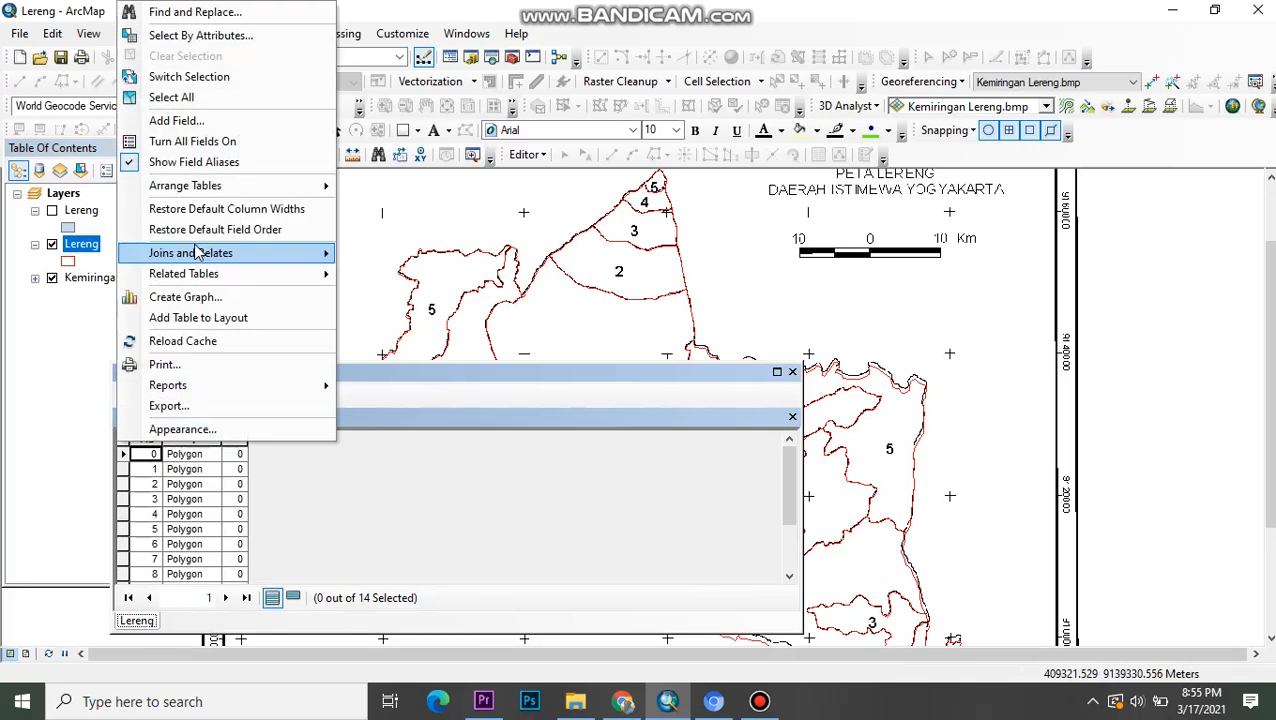
pyautogui.click(176, 120)
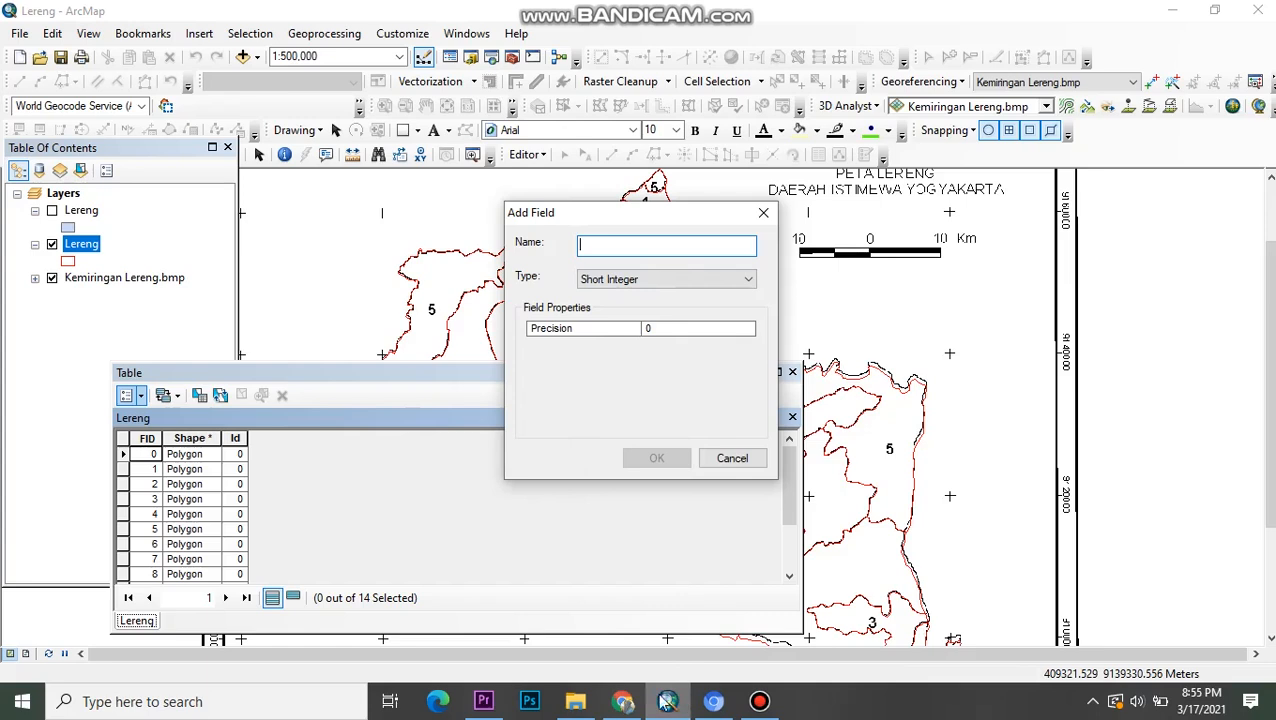
pyautogui.moveTo(668, 705)
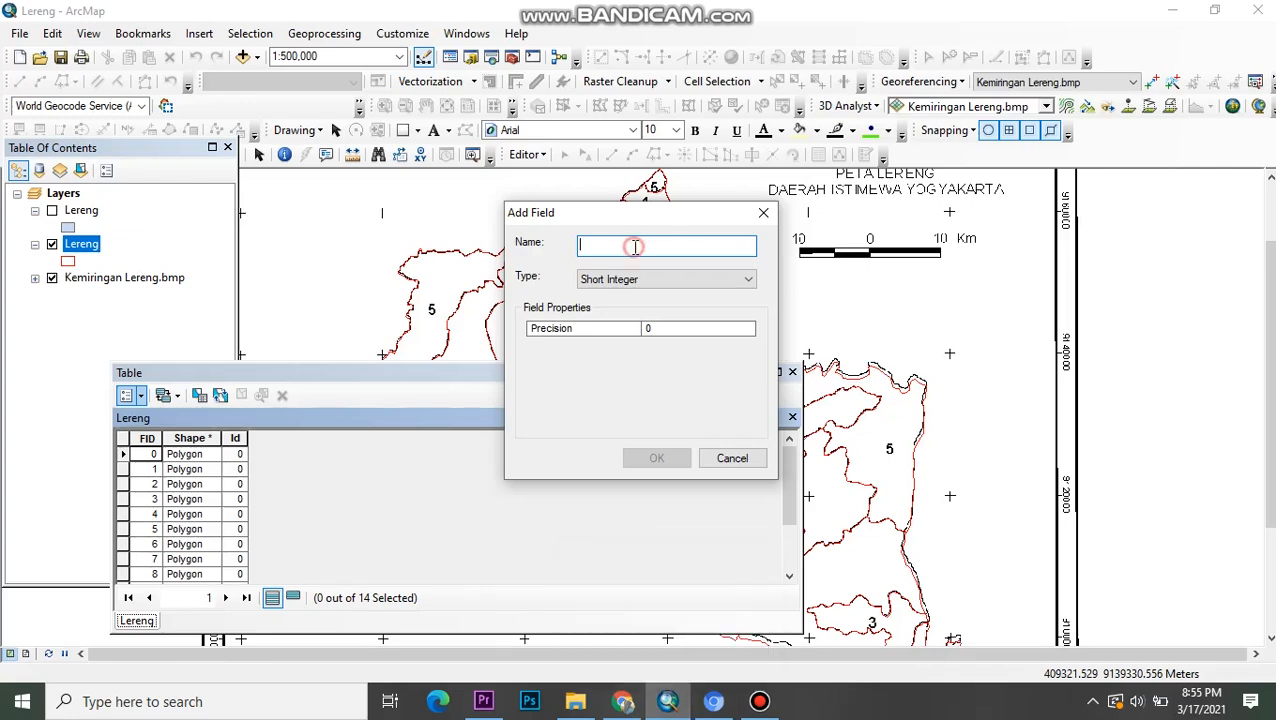
pyautogui.write('Lereng')
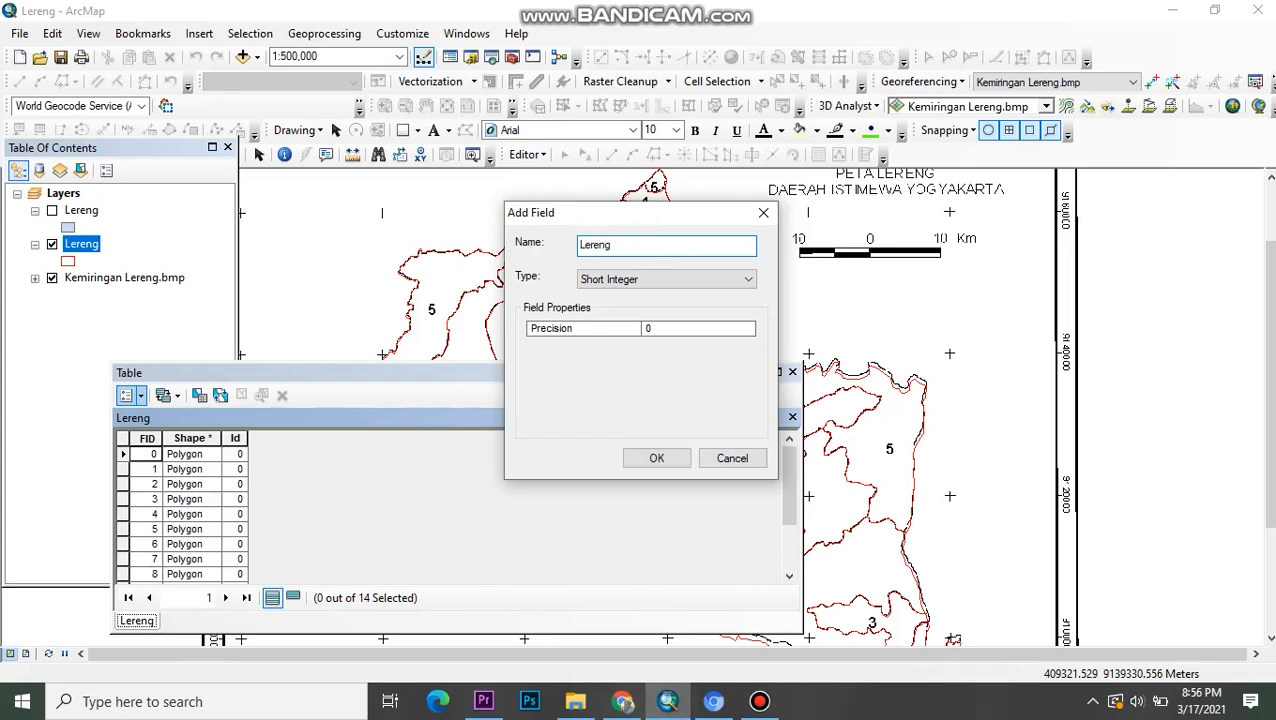
pyautogui.click(728, 279)
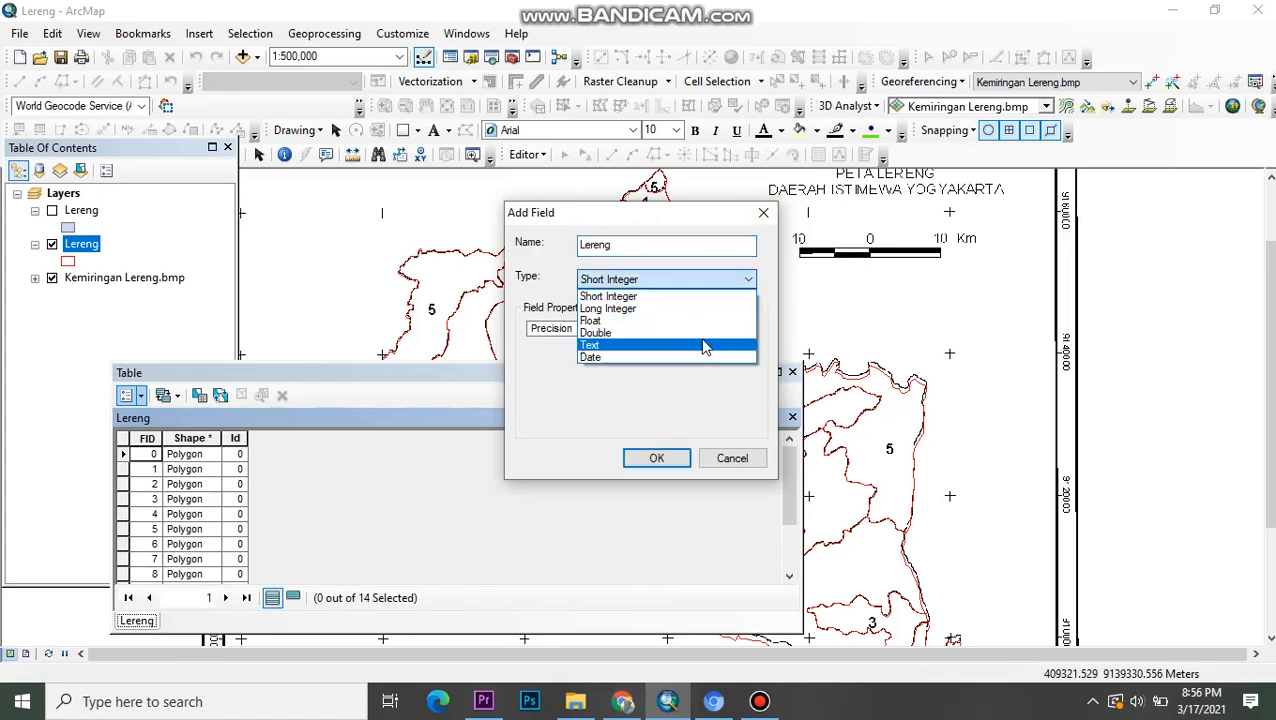
pyautogui.press('Escape')
pyautogui.click(698, 282)
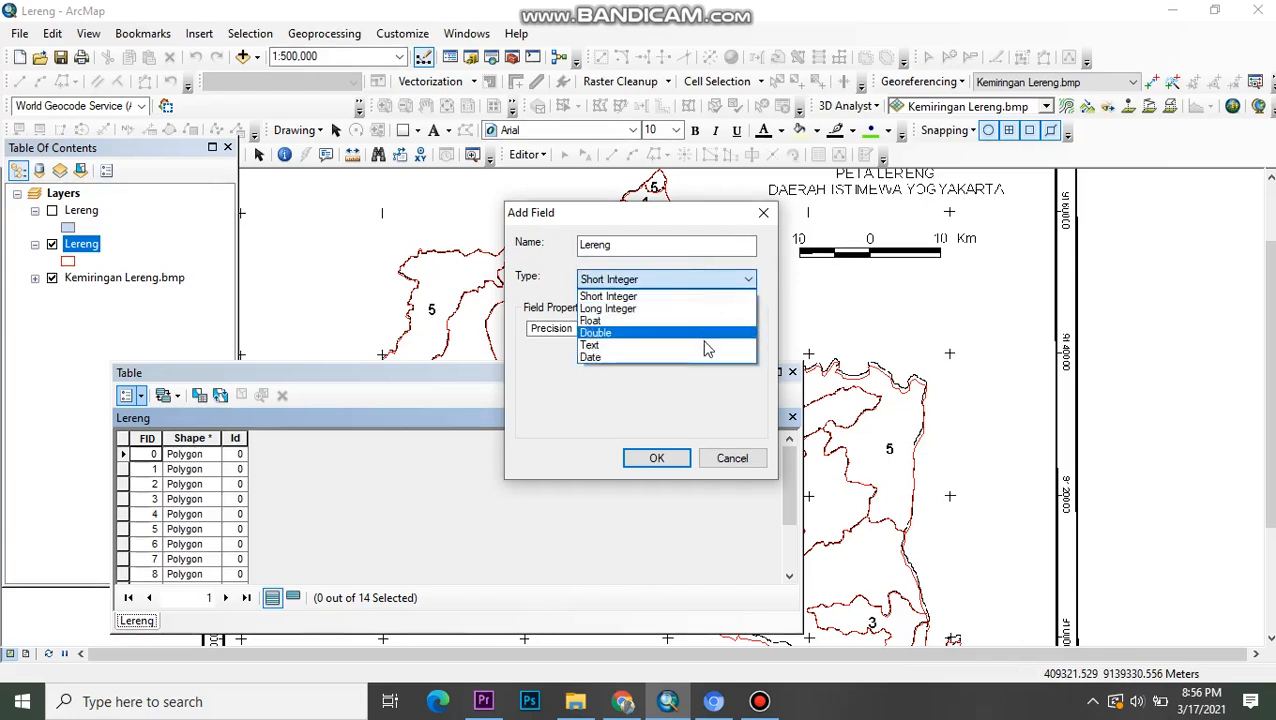
pyautogui.click(704, 344)
pyautogui.click(629, 467)
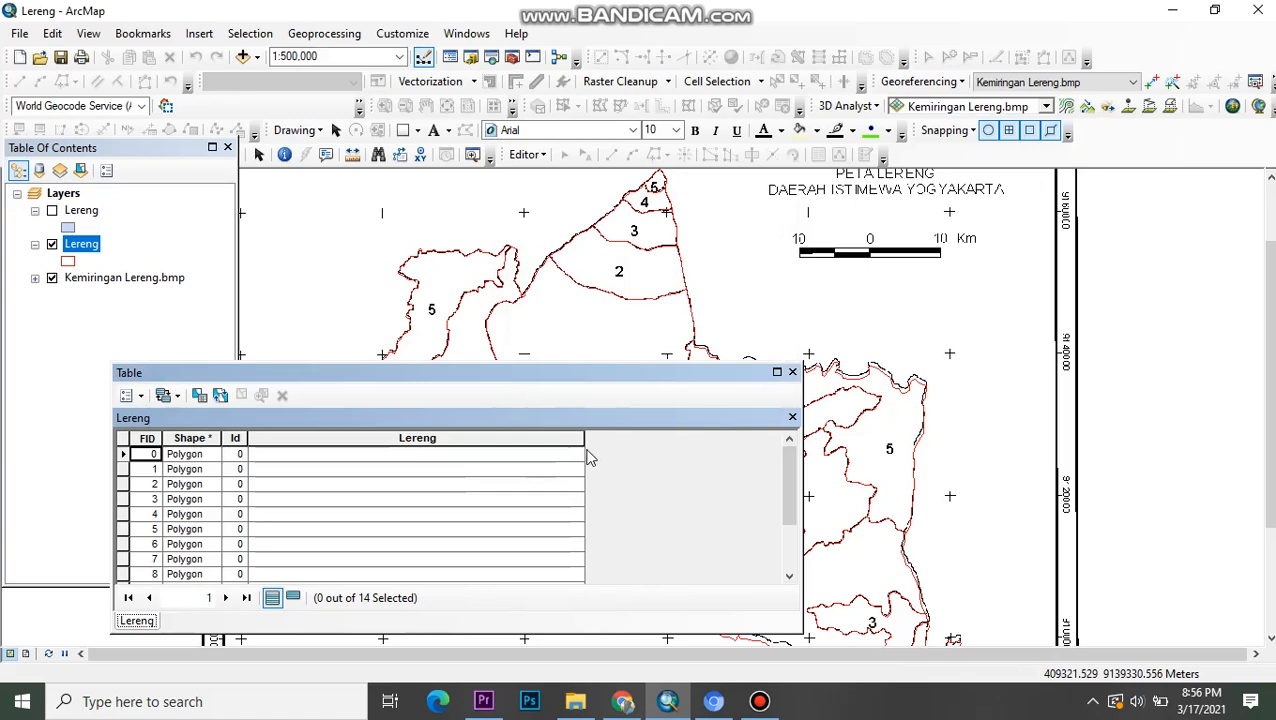
pyautogui.moveTo(585, 440); pyautogui.dragTo(562, 439)
pyautogui.moveTo(471, 443); pyautogui.dragTo(471, 443)
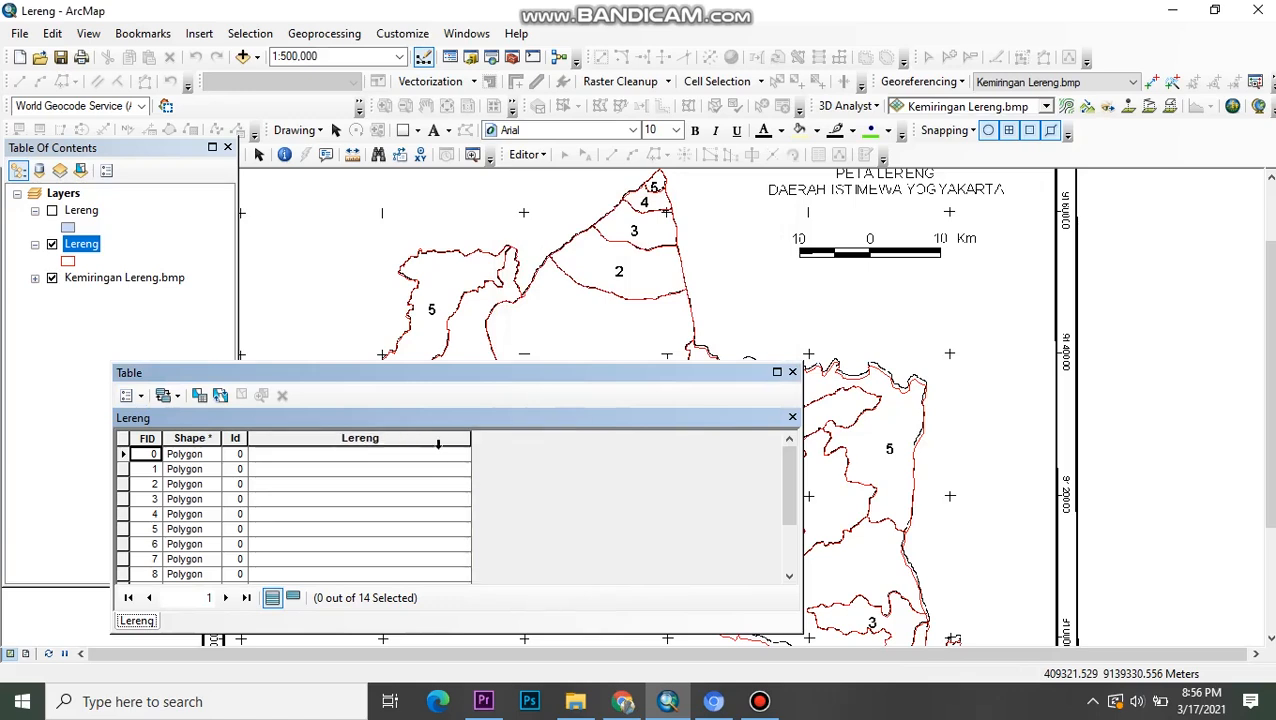
# - Add a Text field named Klasifikasi_Lereng with length 50 to the Lereng table, and fit its narrowed column in a wider table window
pyautogui.click(131, 396)
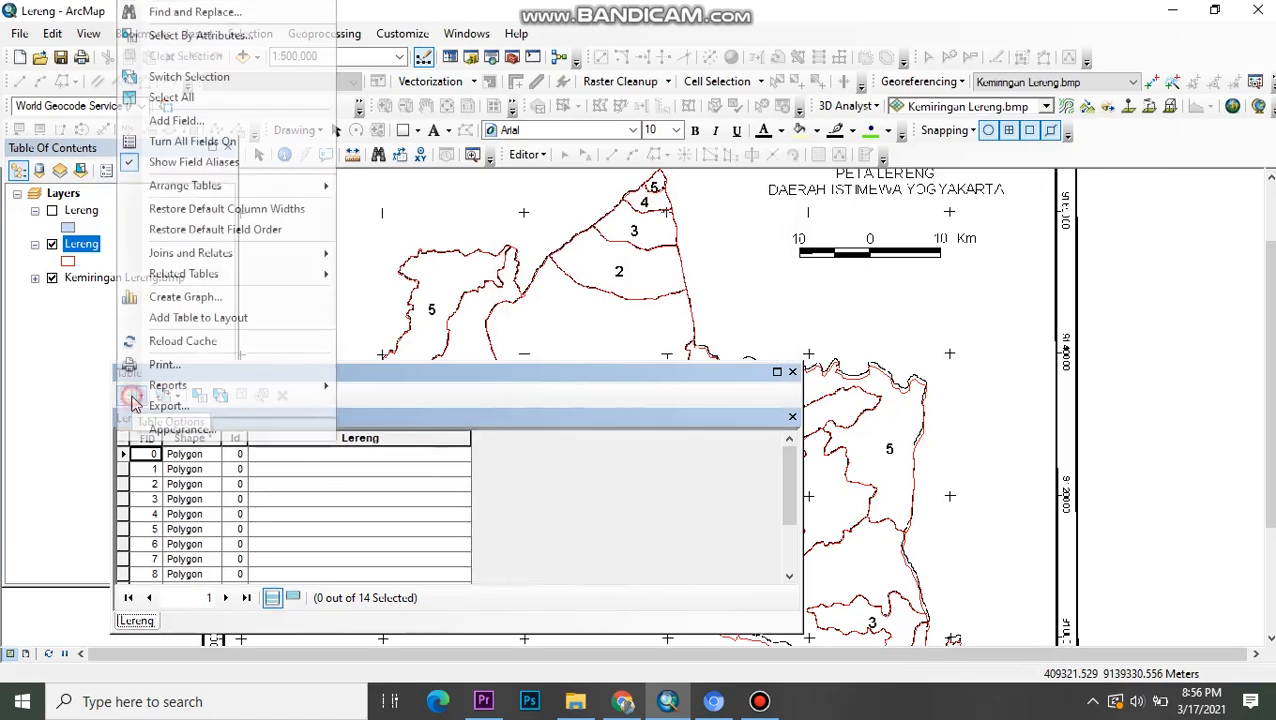
pyautogui.click(219, 119)
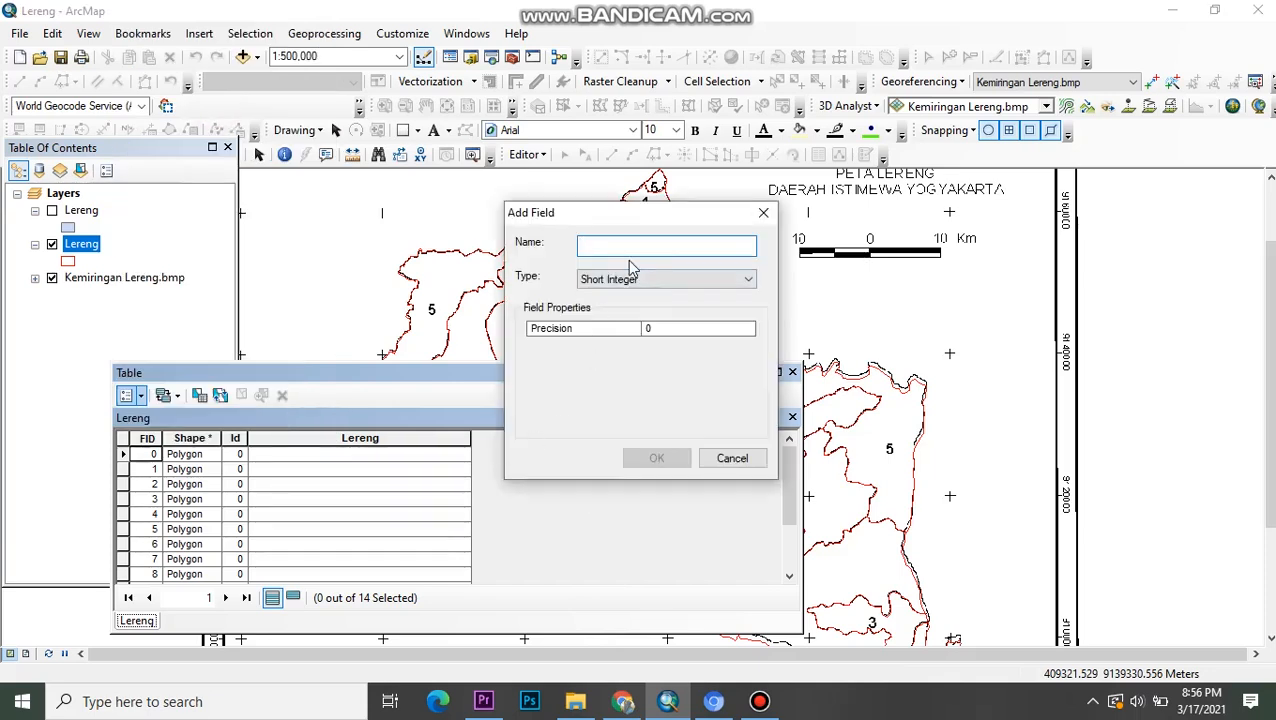
pyautogui.write('Klasifikasi_Lereng')
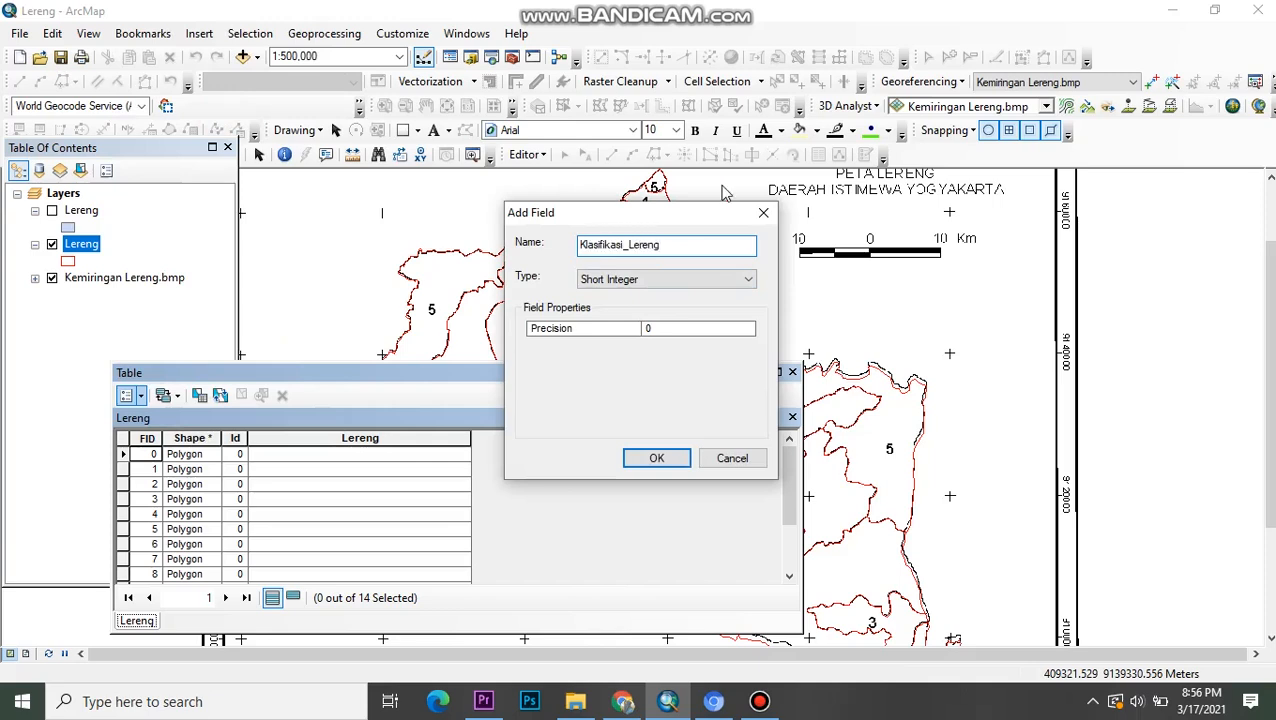
pyautogui.click(695, 282)
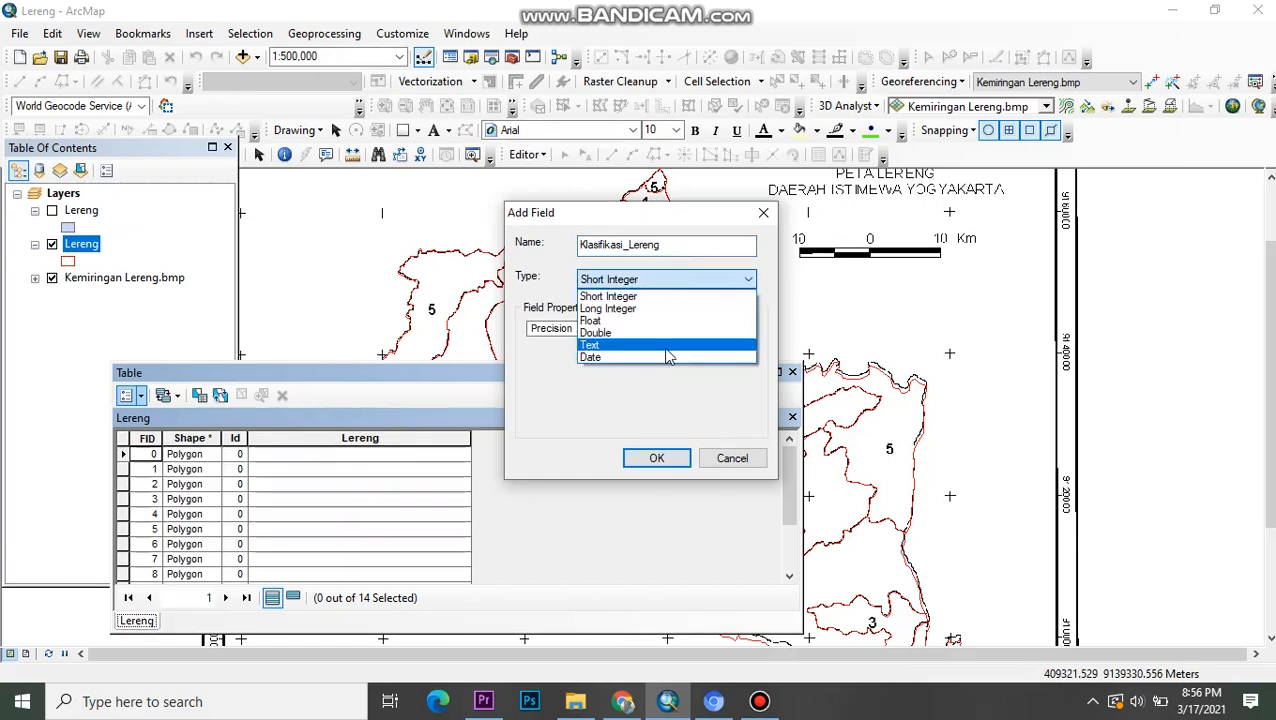
pyautogui.click(666, 348)
pyautogui.click(634, 461)
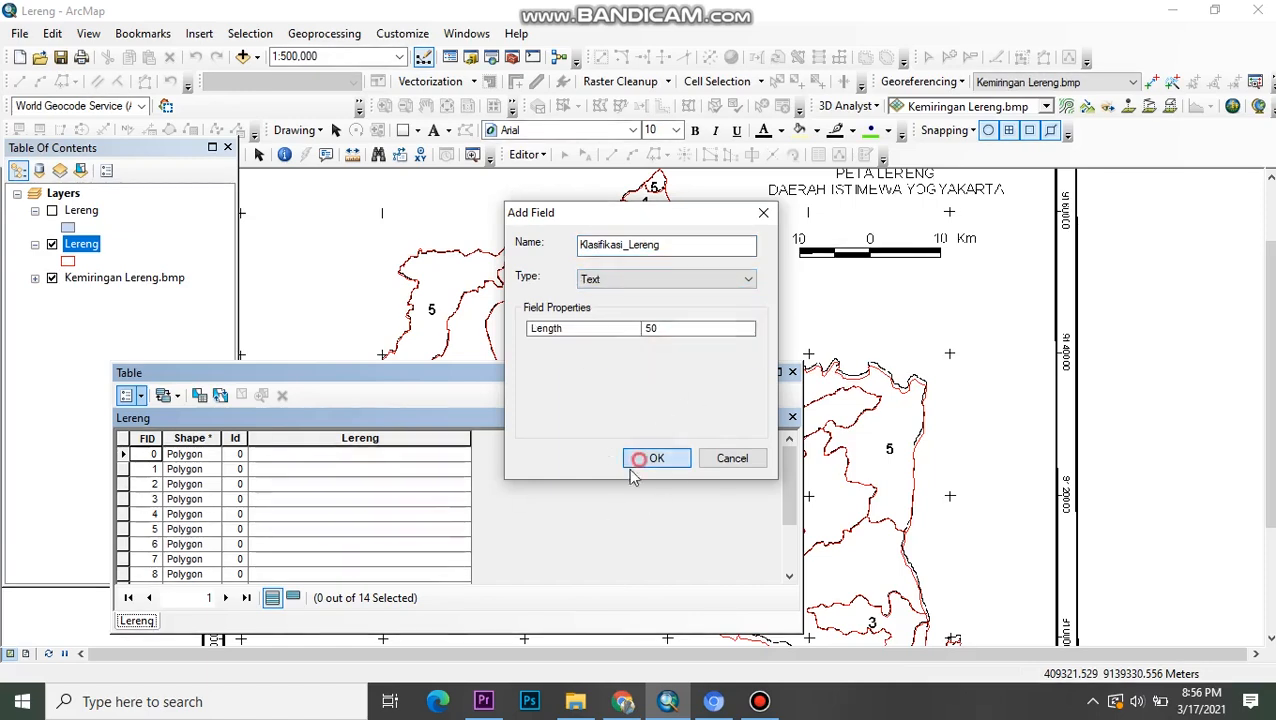
pyautogui.click(704, 412)
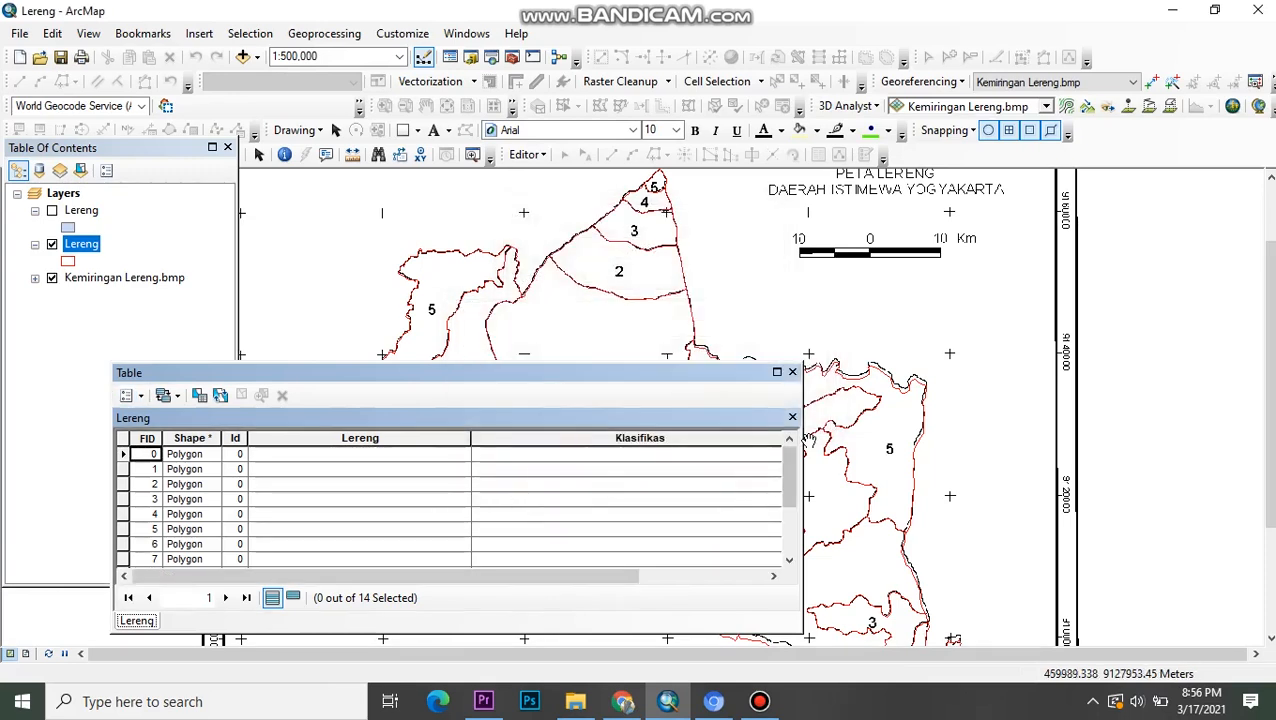
pyautogui.moveTo(805, 438); pyautogui.dragTo(1027, 421)
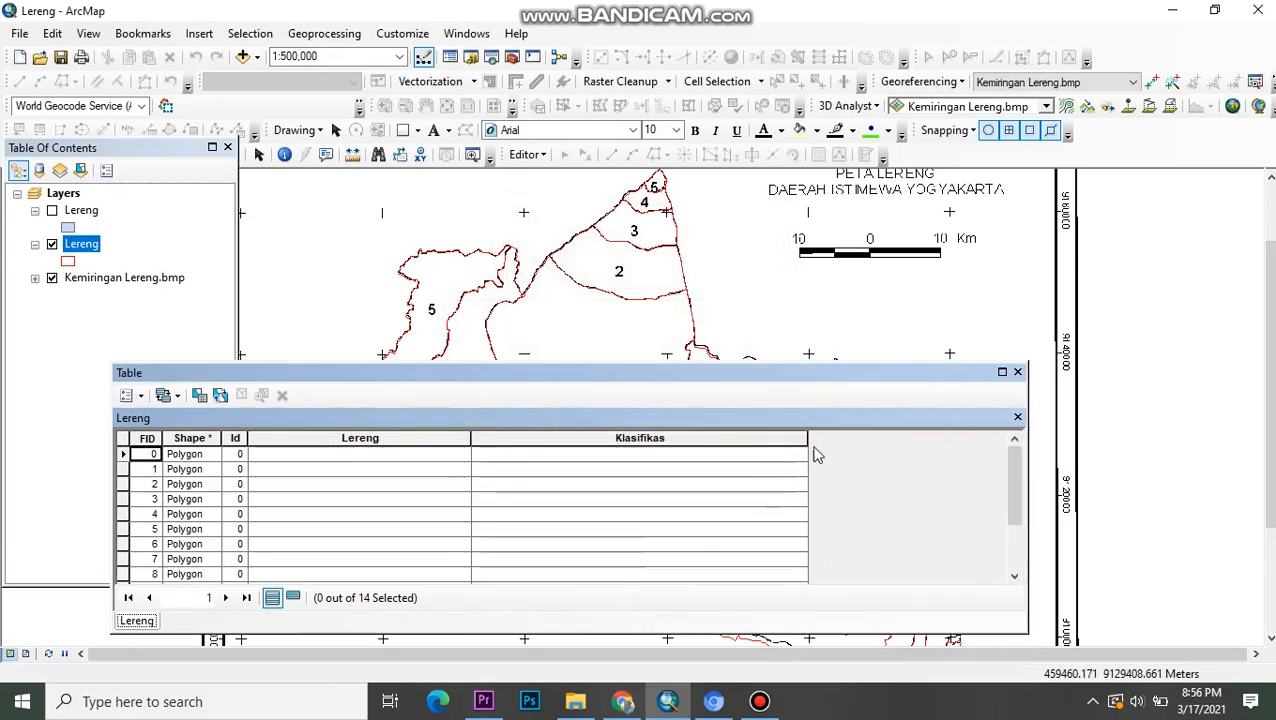
pyautogui.moveTo(808, 438); pyautogui.dragTo(711, 455)
# - Set the alias of the Klasifikas field in the Lereng table to Klasifikasi_Lereng
pyautogui.click(634, 439)
pyautogui.rightClick(636, 443)
pyautogui.click(730, 421)
pyautogui.click(645, 208)
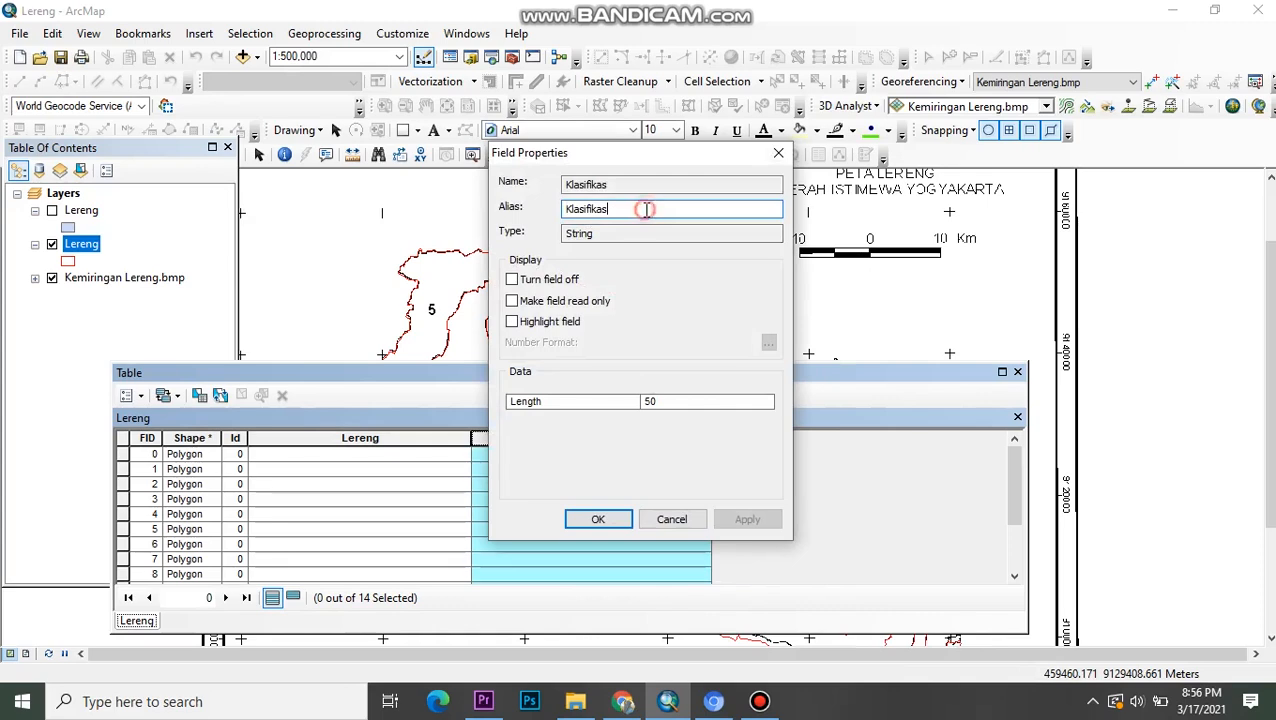
pyautogui.write('i_Lereng')
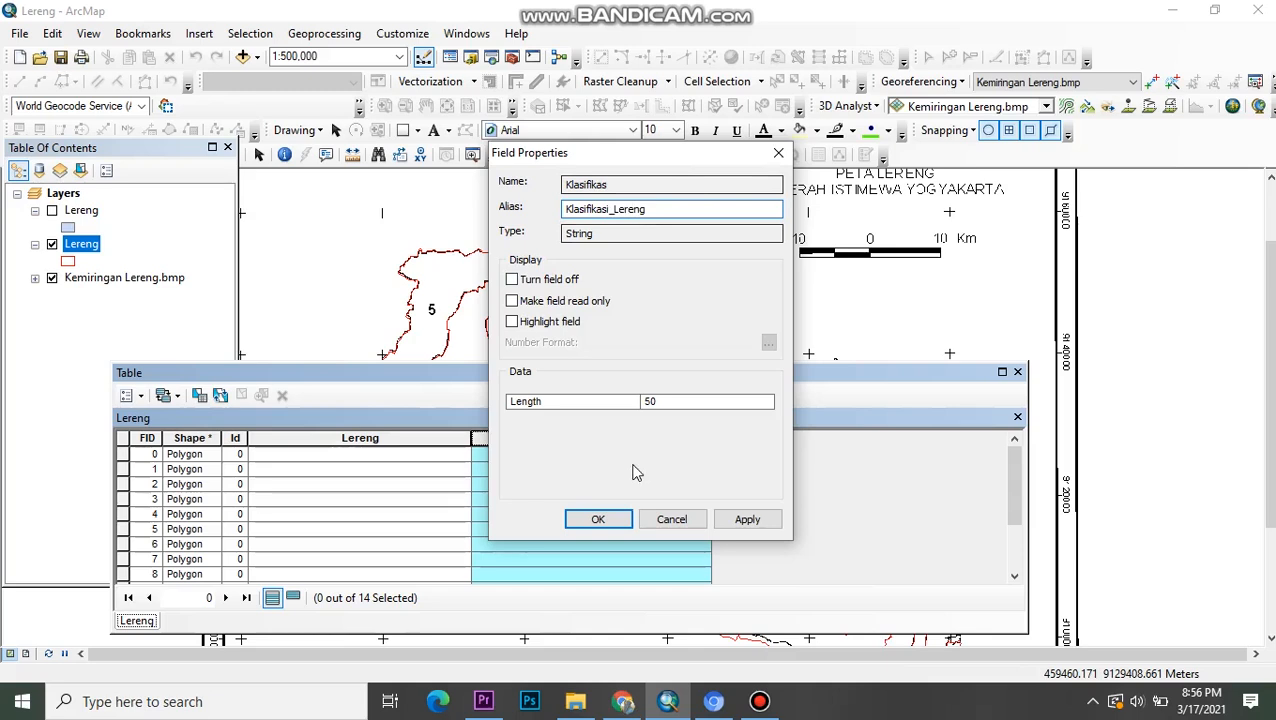
pyautogui.click(598, 519)
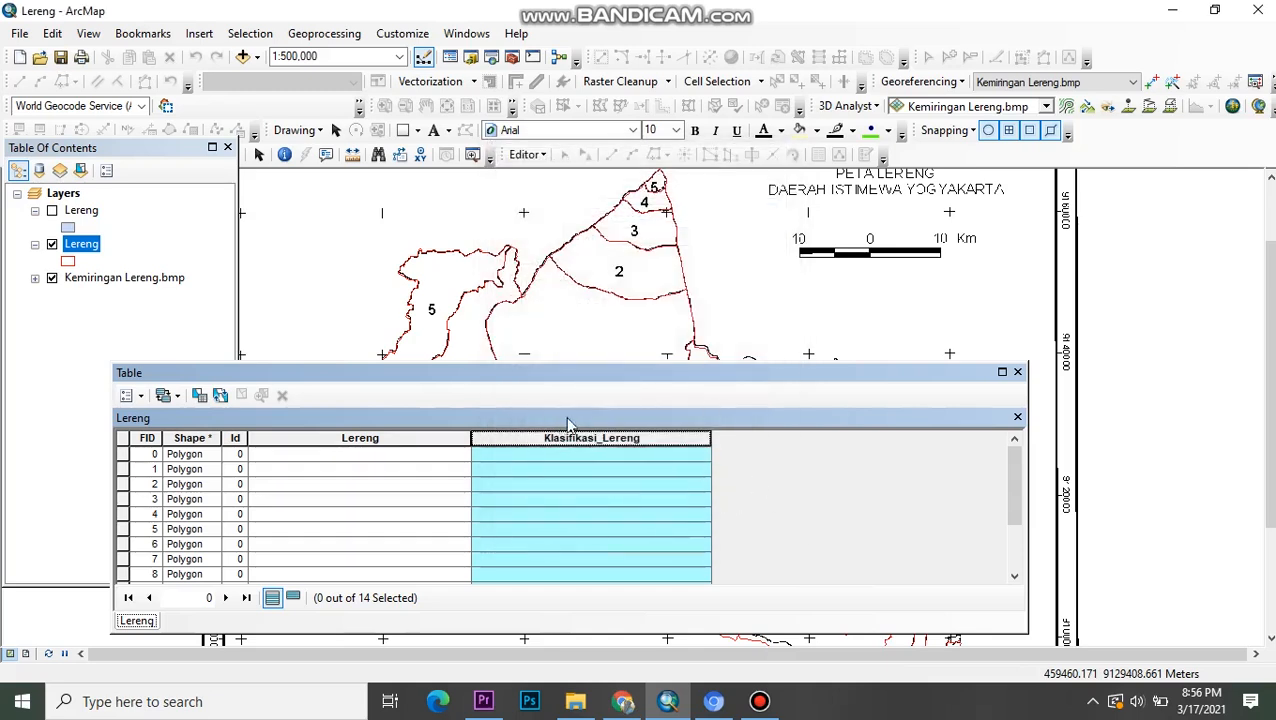
# - Add a Double field to the Lereng table, entering Skor_Lereng as its name
pyautogui.click(130, 397)
pyautogui.click(170, 117)
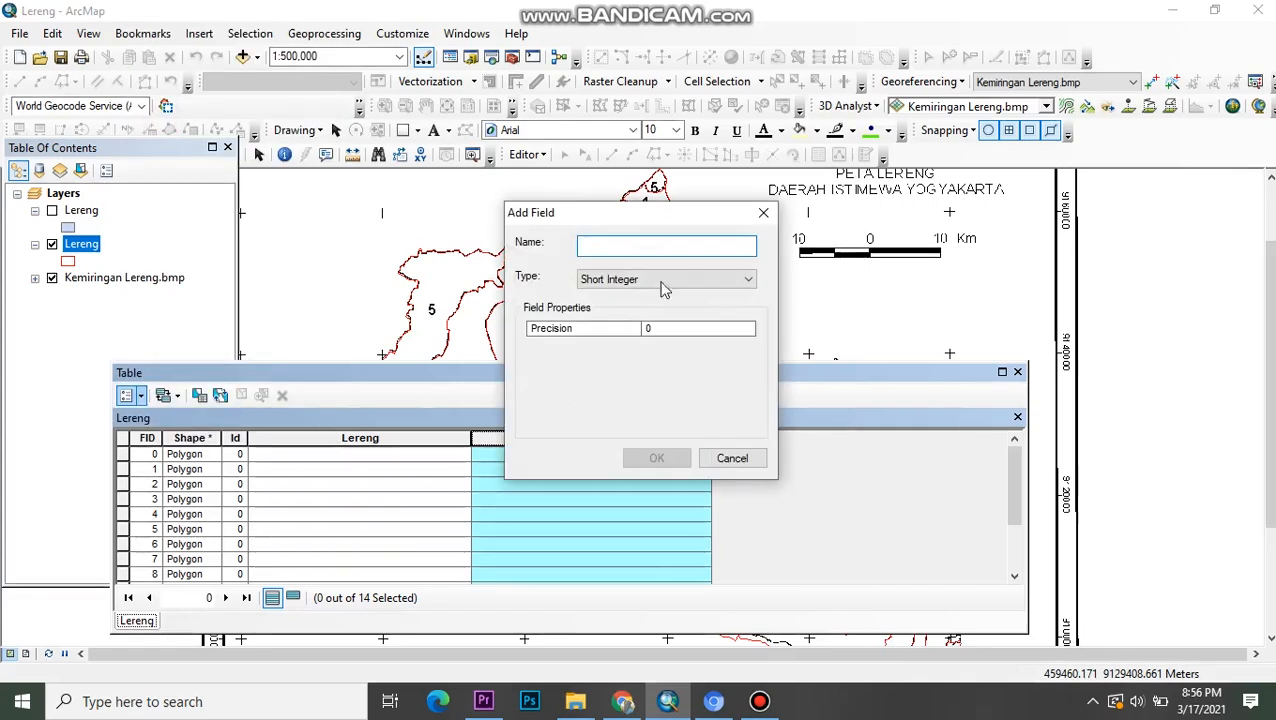
pyautogui.write('Skor_Lereng')
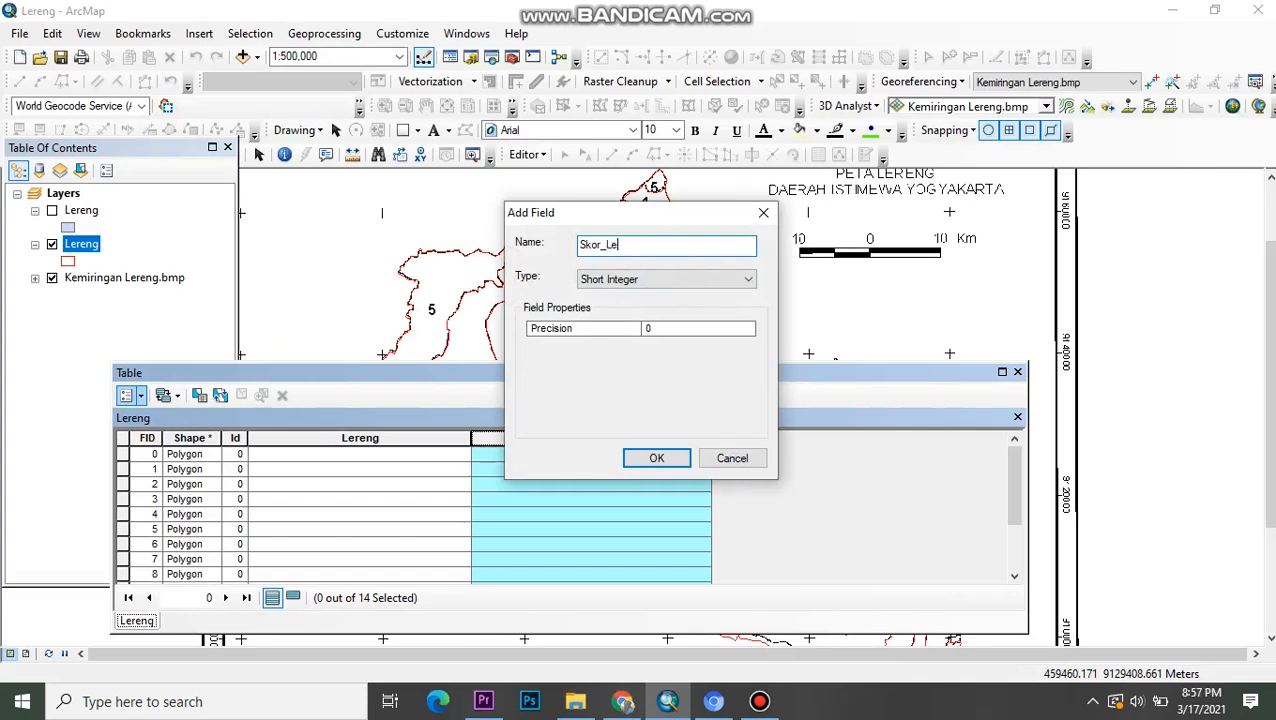
pyautogui.click(716, 276)
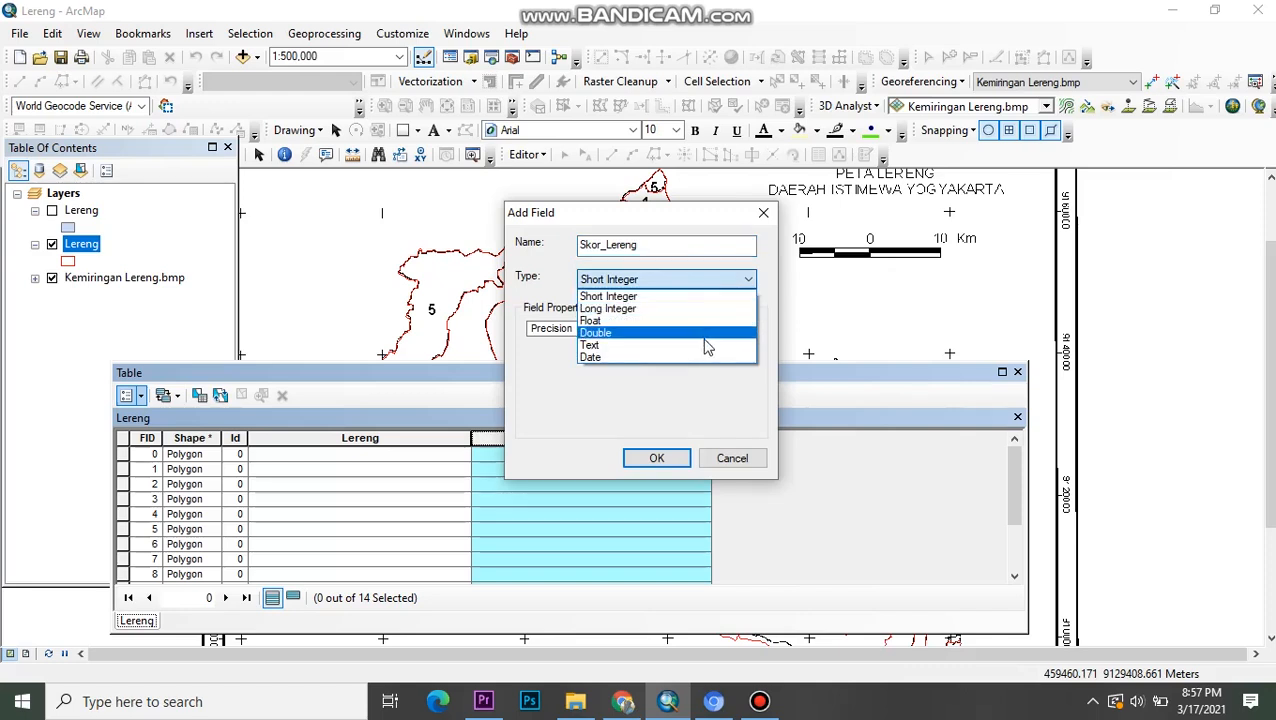
pyautogui.click(700, 333)
pyautogui.click(656, 458)
pyautogui.click(712, 411)
# - Complete the alias of the new score field in the Lereng table as Skor_Lereng
pyautogui.click(815, 443)
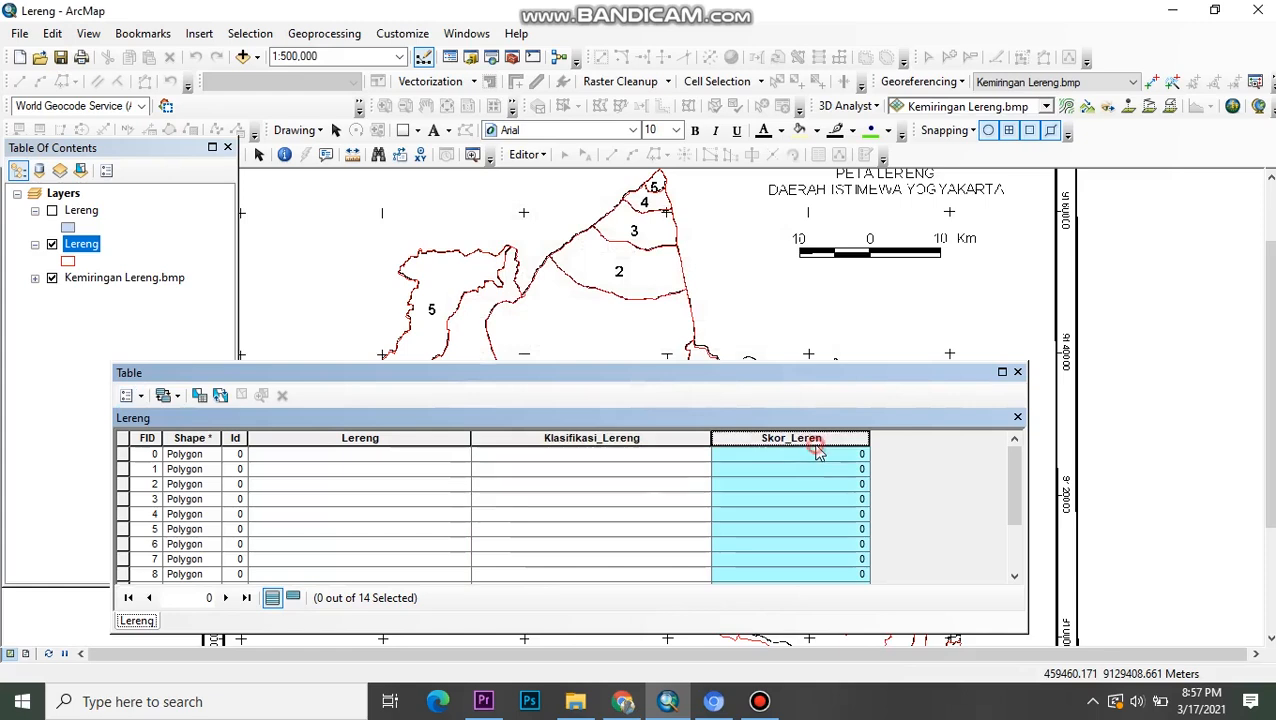
pyautogui.rightClick(820, 450)
pyautogui.click(891, 433)
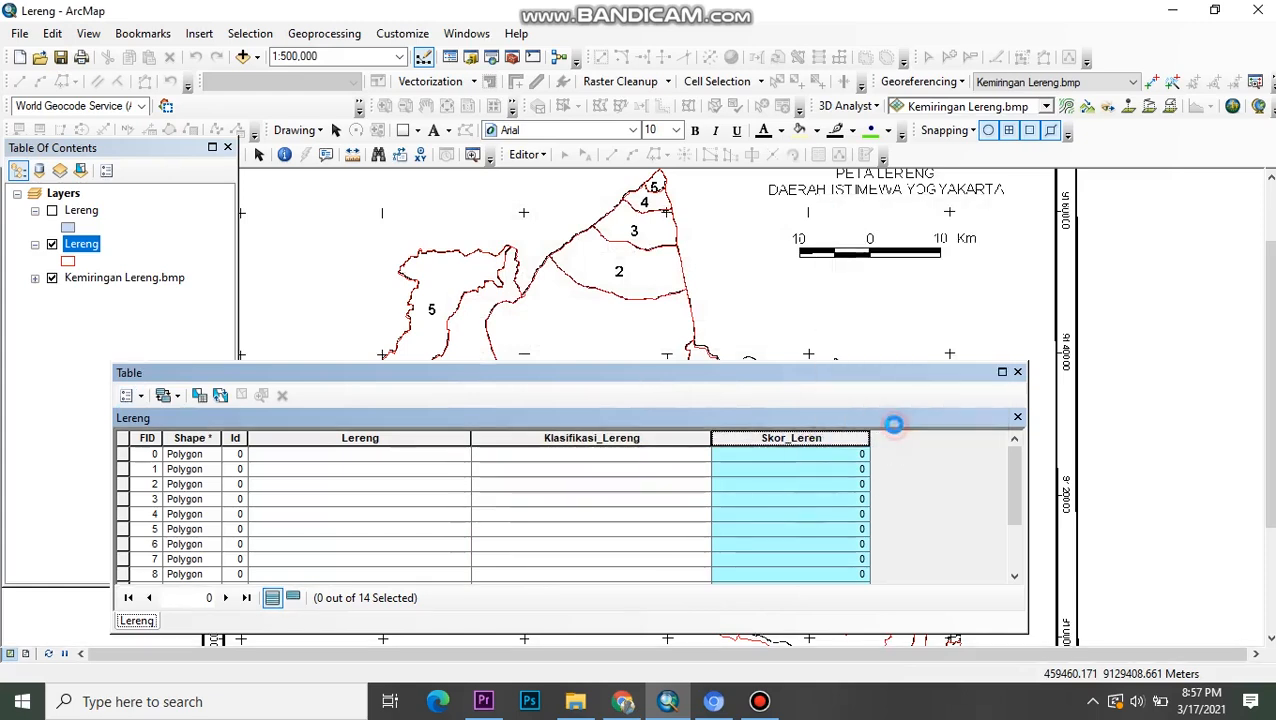
pyautogui.click(680, 210)
pyautogui.write('g')
pyautogui.press('Return')
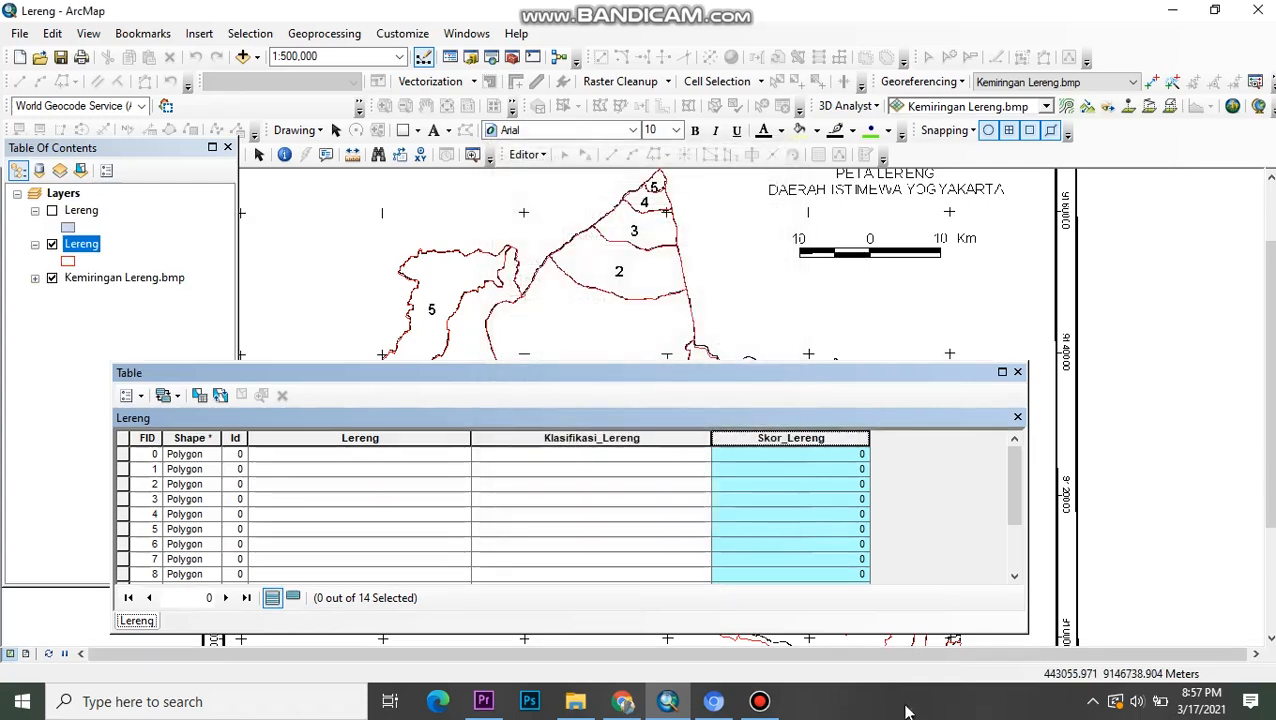
pyautogui.moveTo(707, 375); pyautogui.dragTo(655, 430)
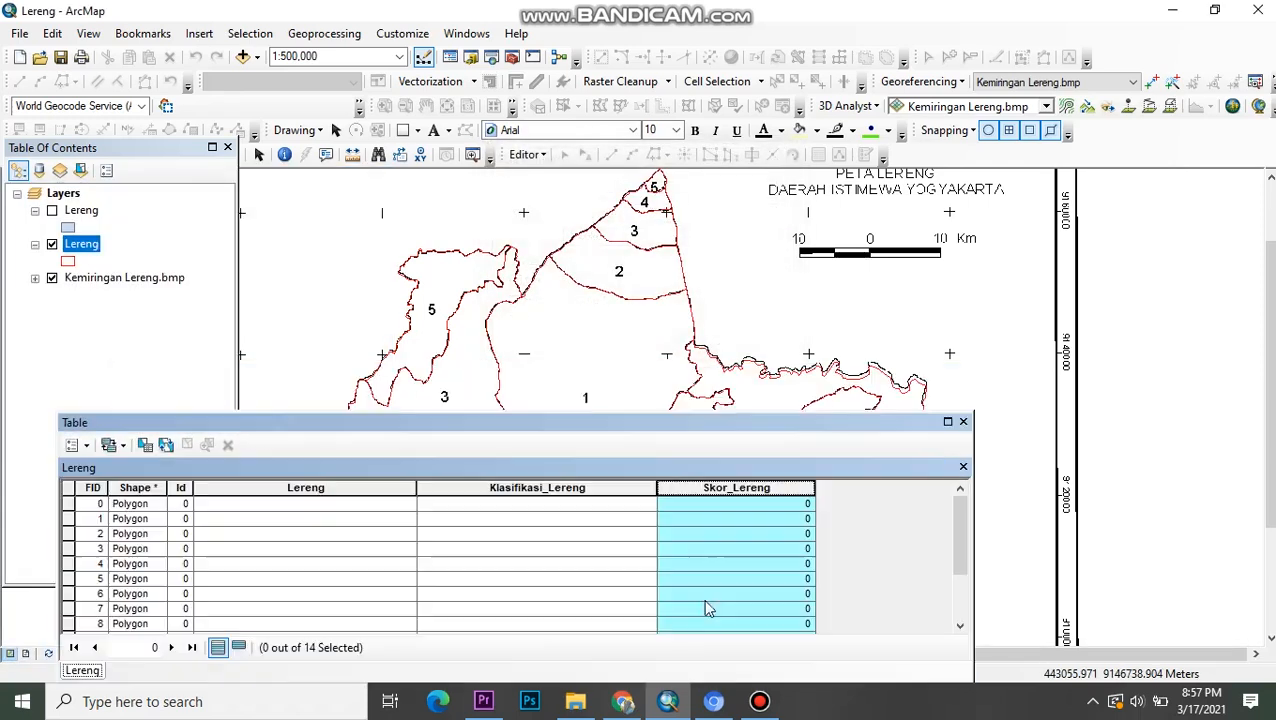
pyautogui.click(575, 701)
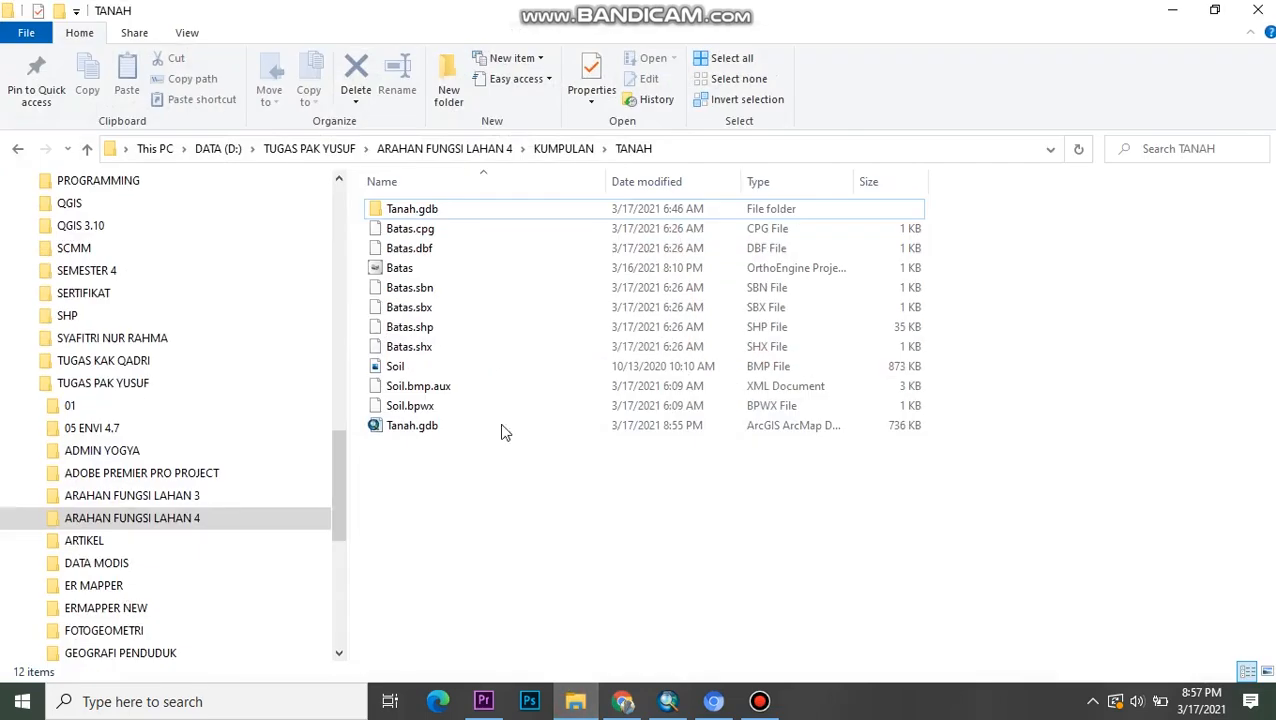
pyautogui.click(1258, 10)
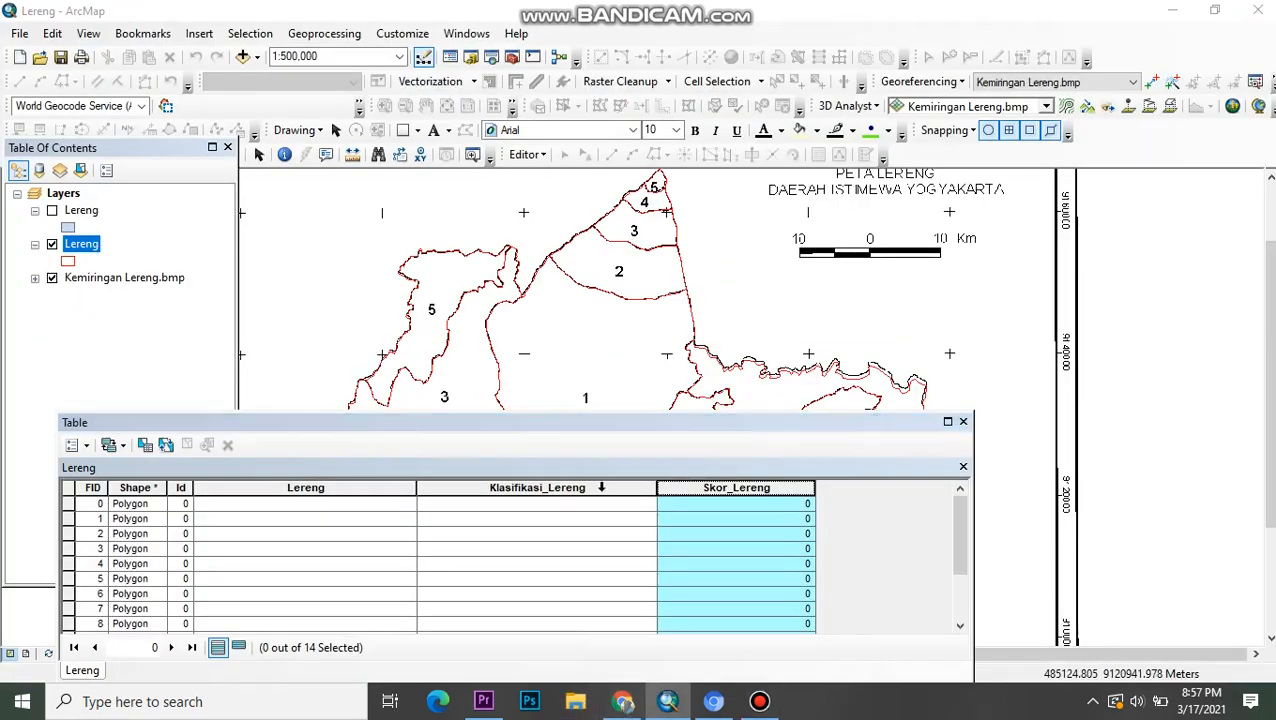
# - In File Explorer, browse to the Tugas 2 folder on MEDIA (E:) and open the Word document Klasifikasi arahan fungsi lahan
pyautogui.press('super+e')
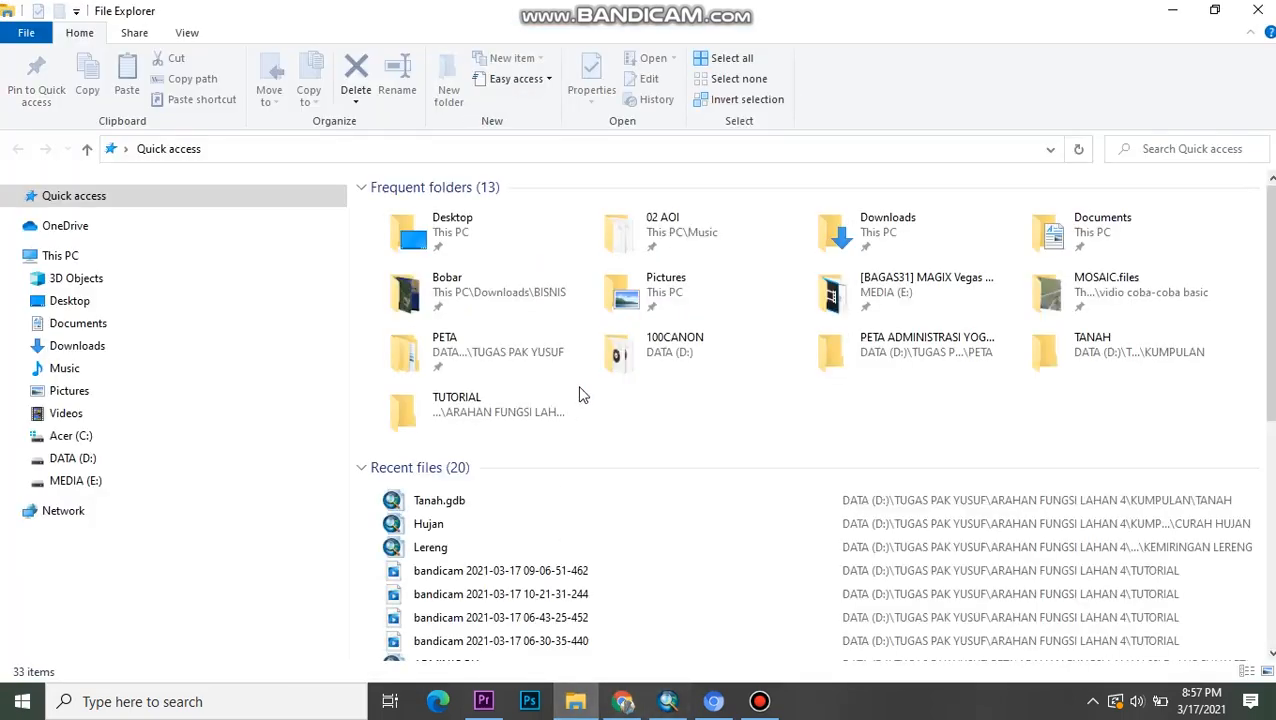
pyautogui.scroll(-6, 530, 585)
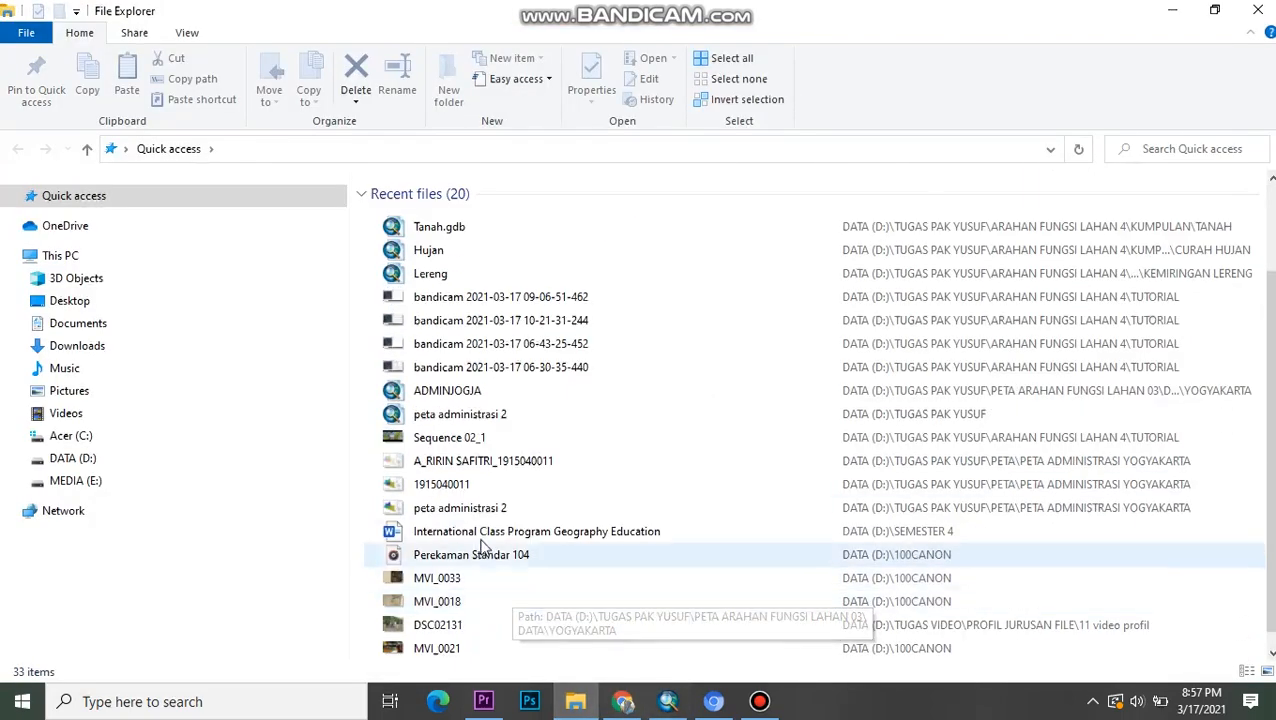
pyautogui.scroll(6, 501, 575)
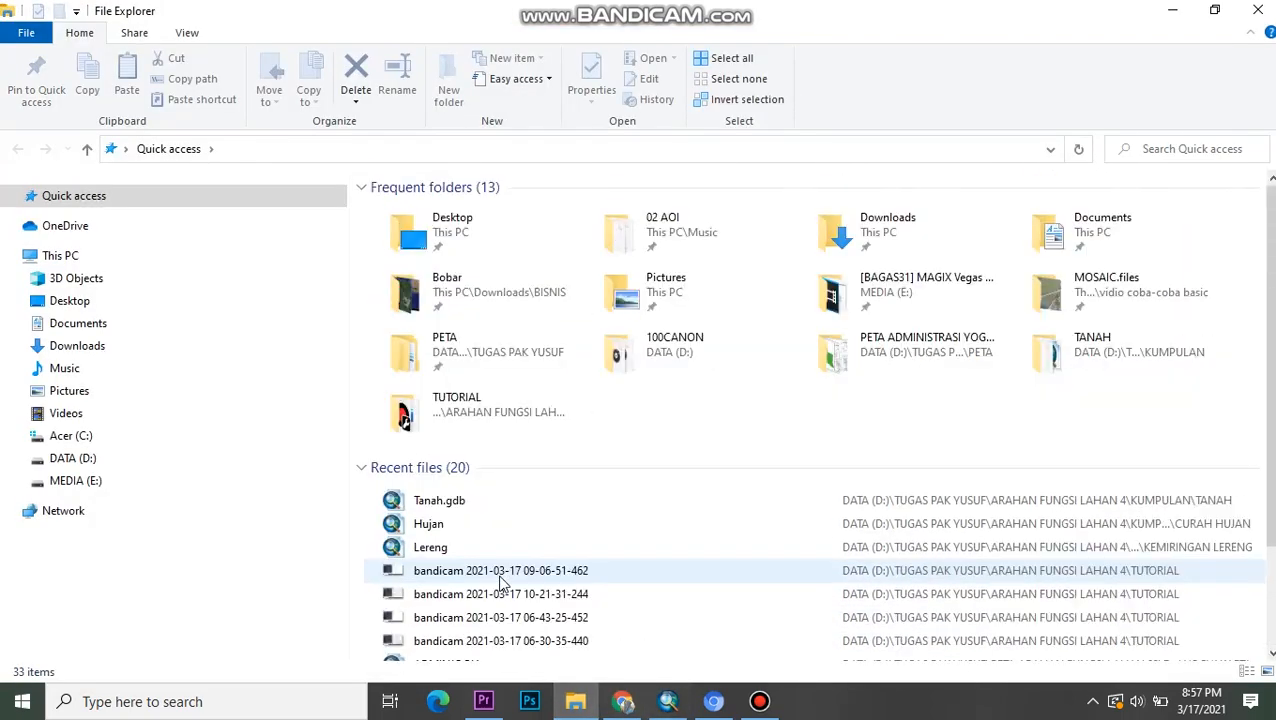
pyautogui.scroll(-2, 501, 567)
pyautogui.click(75, 480)
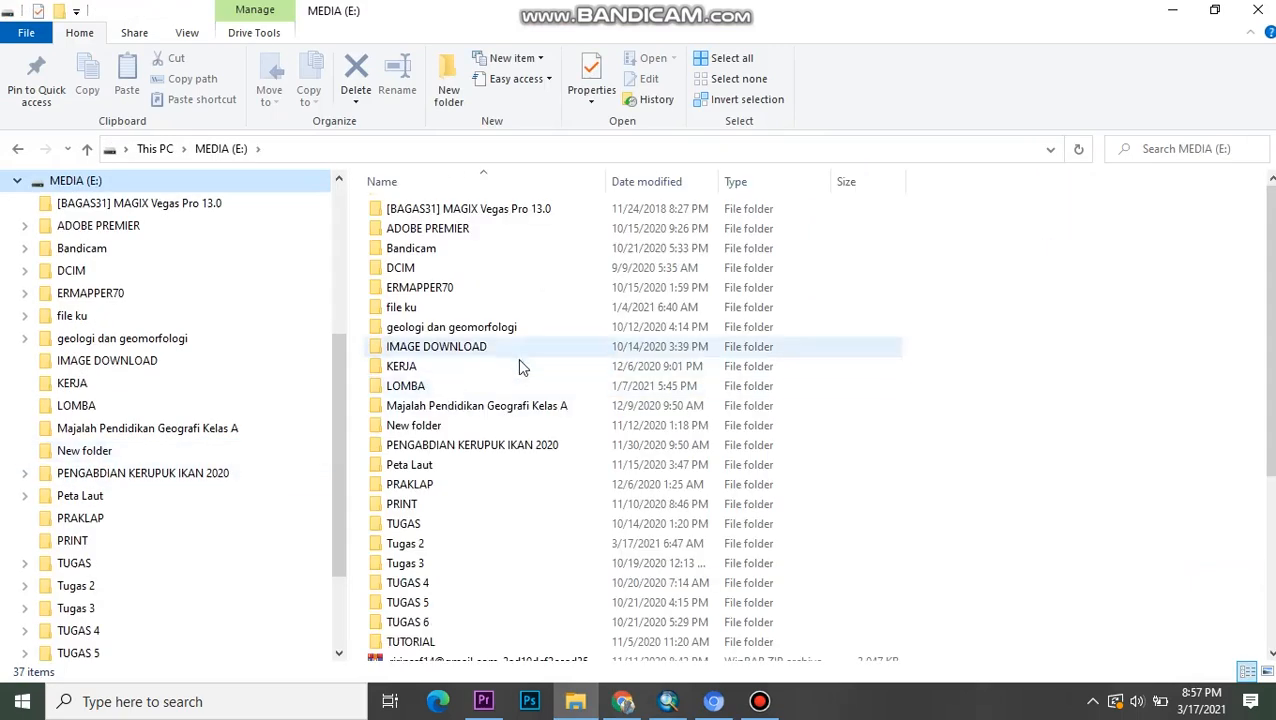
pyautogui.scroll(-4, 530, 400)
pyautogui.scroll(-1, 538, 440)
pyautogui.scroll(2, 535, 460)
pyautogui.scroll(-1, 500, 430)
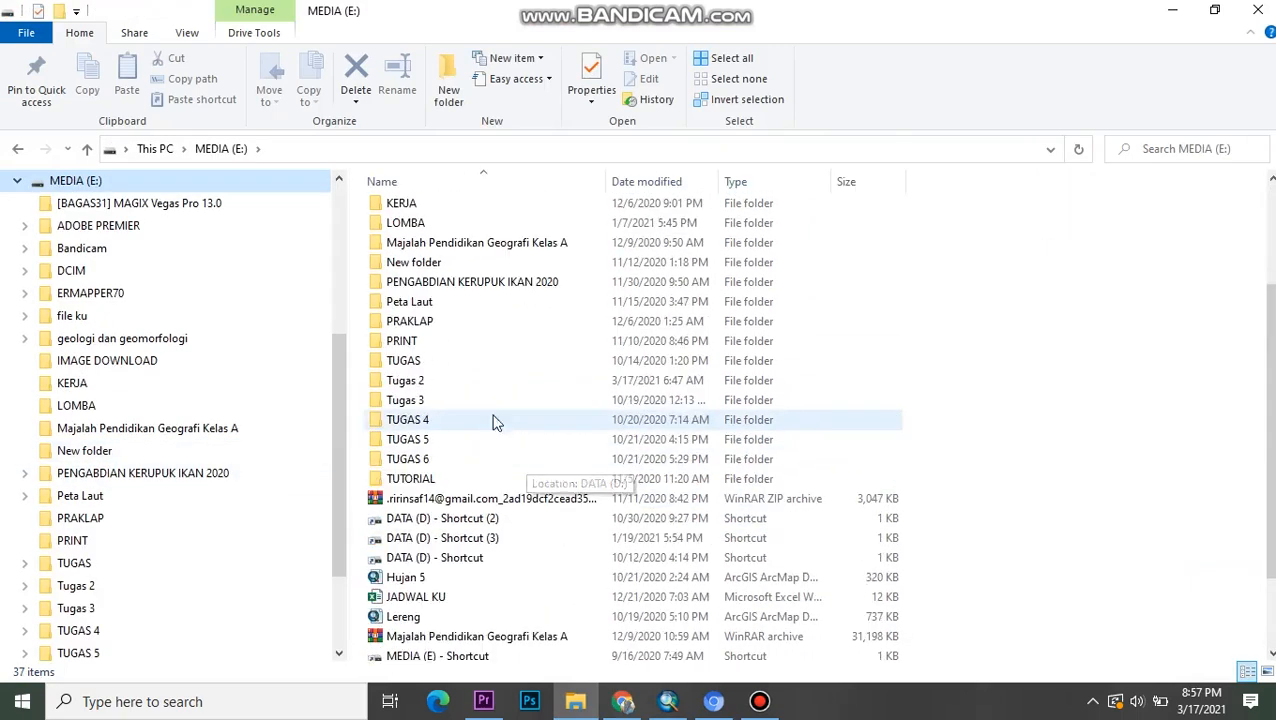
pyautogui.doubleClick(480, 386)
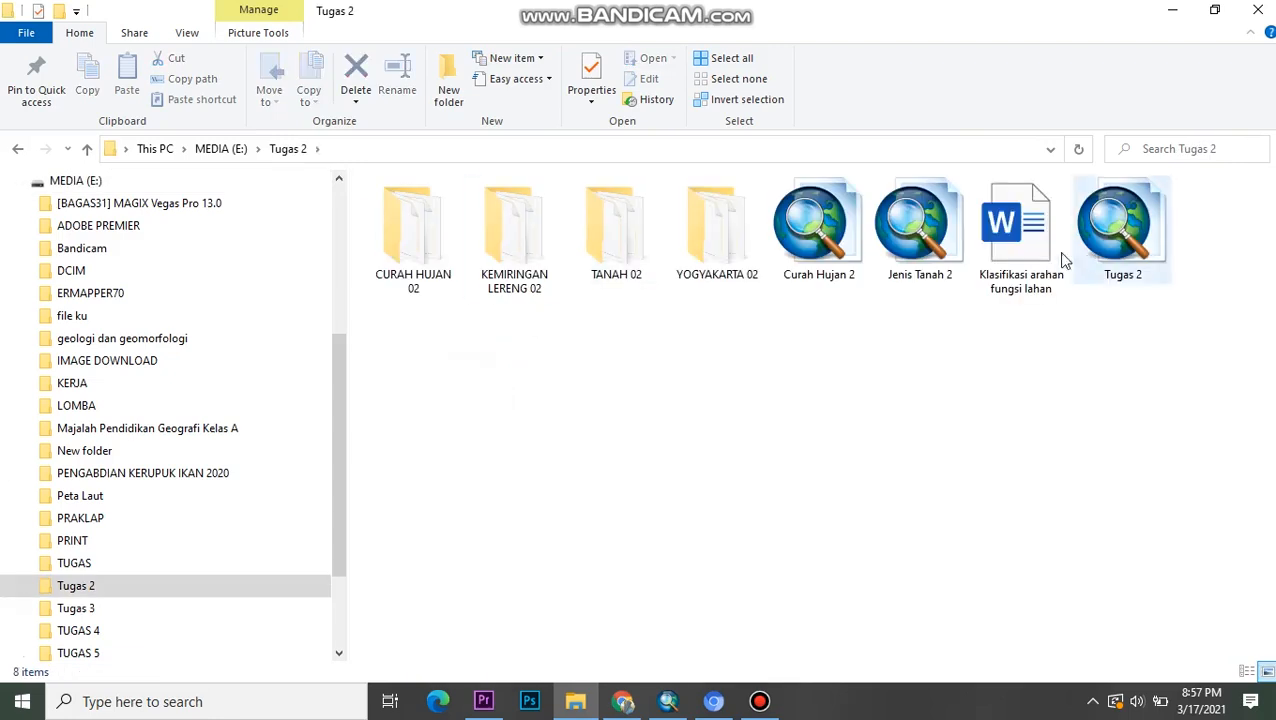
pyautogui.click(1045, 255)
# - Return to ArcMap, reduce its window from full screen, hide the Table of Contents and place the window in the desktop's upper-left corner
pyautogui.click(1172, 10)
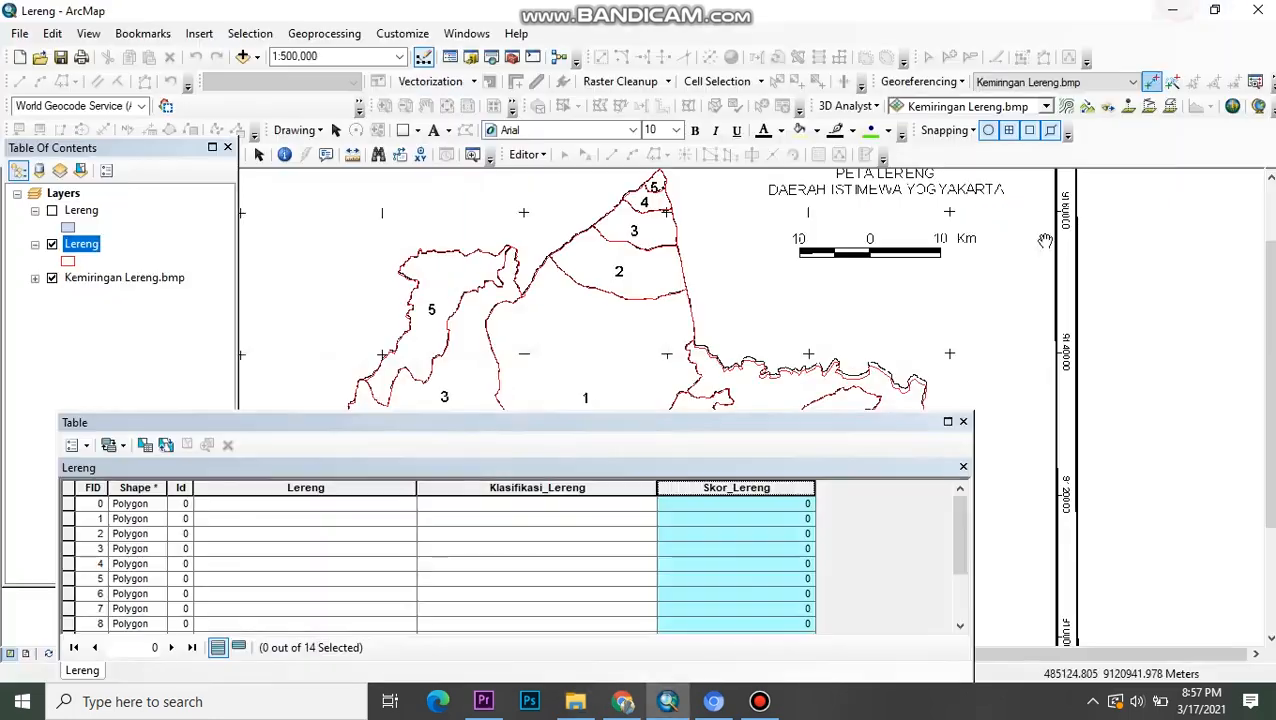
pyautogui.moveTo(645, 422); pyautogui.dragTo(601, 336)
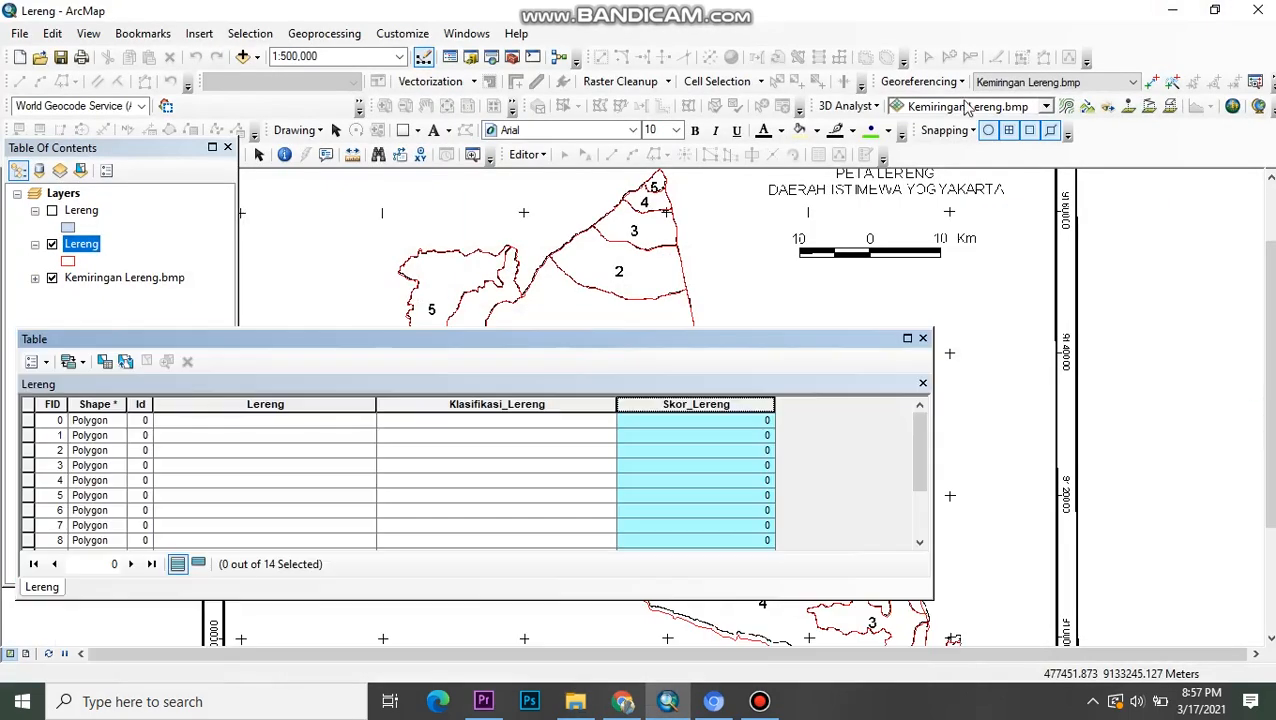
pyautogui.click(1213, 11)
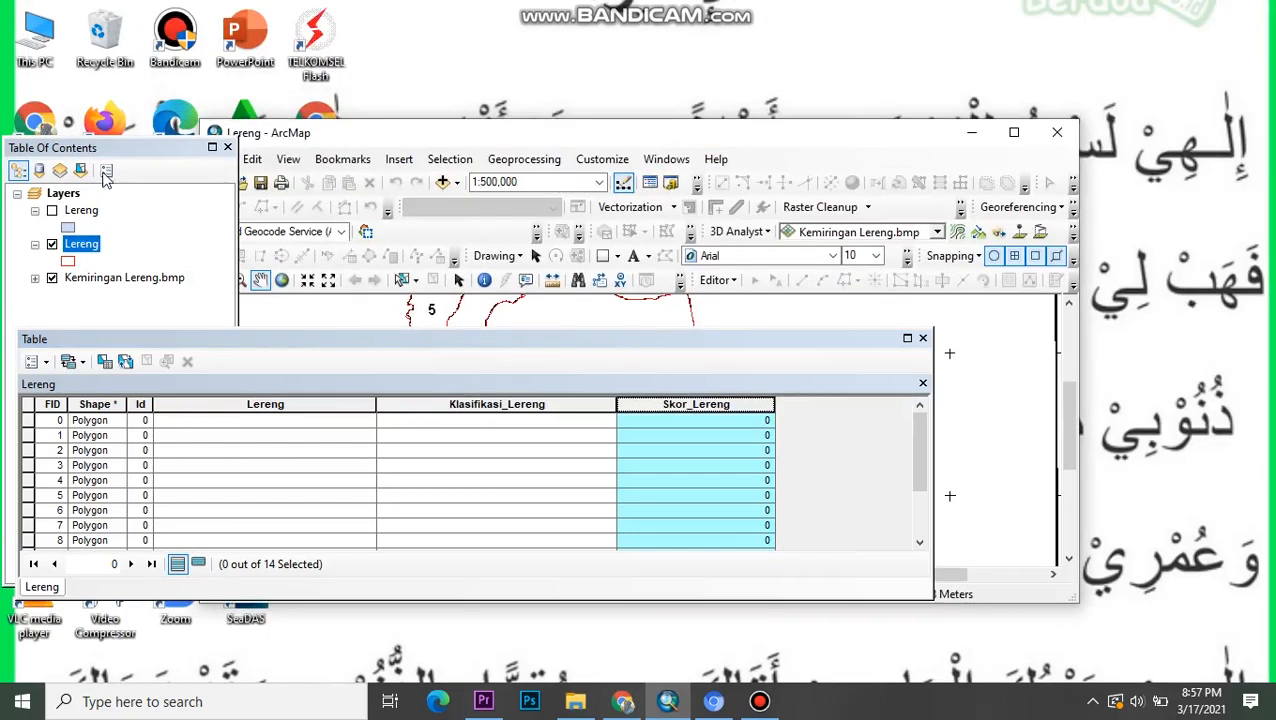
pyautogui.click(227, 147)
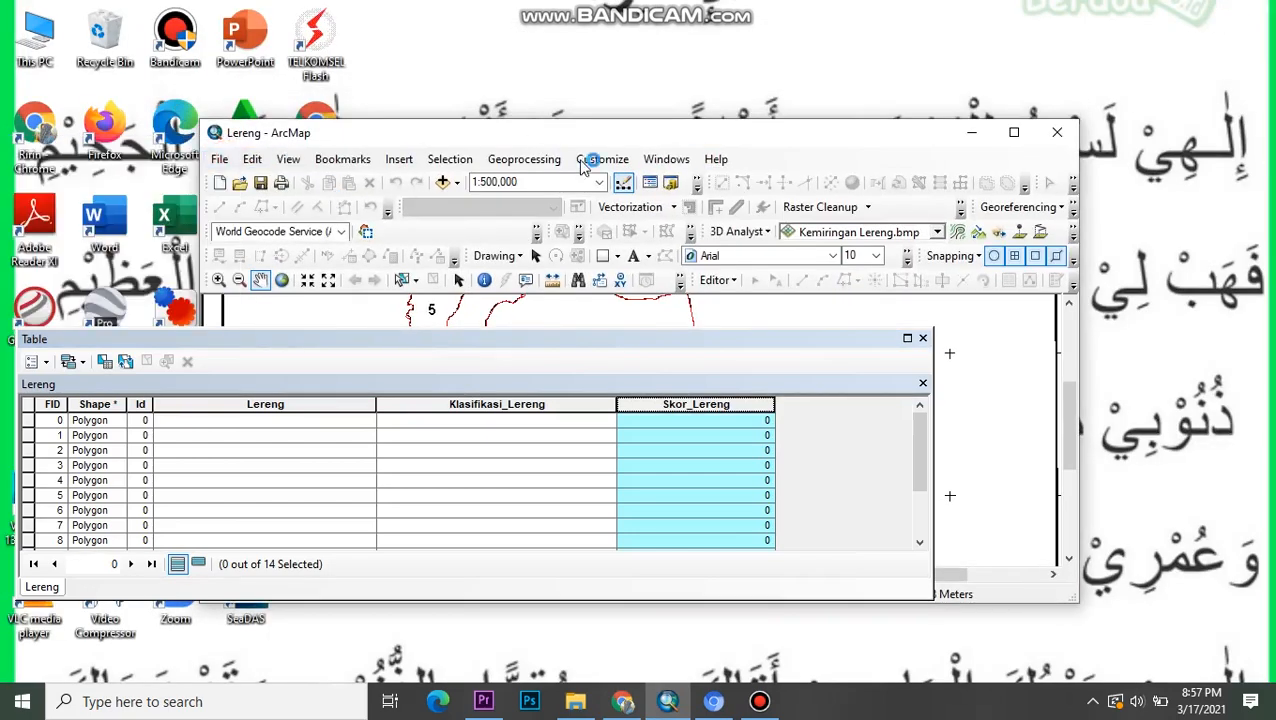
pyautogui.moveTo(637, 135); pyautogui.dragTo(442, 22)
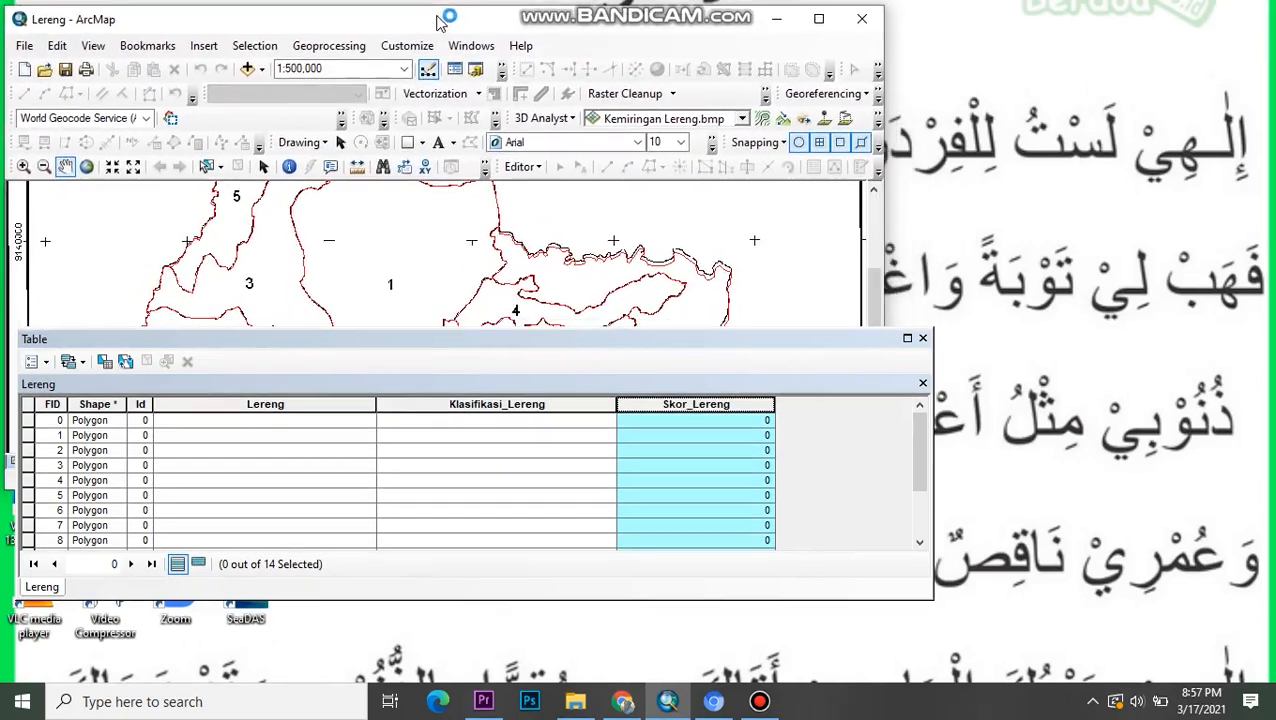
# - Place the Lereng attribute table below the map and narrow both the table and the ArcMap window to free space beside them
pyautogui.click(440, 346)
pyautogui.moveTo(440, 346); pyautogui.dragTo(430, 462)
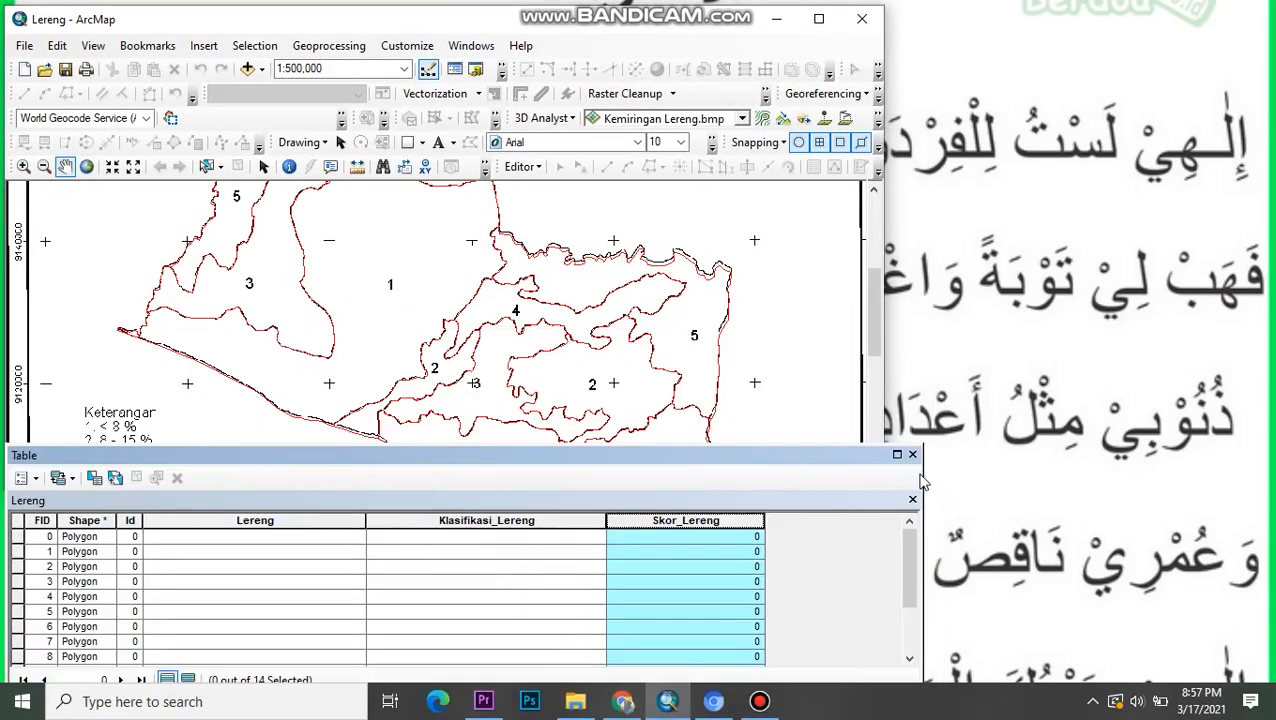
pyautogui.moveTo(921, 473); pyautogui.dragTo(796, 491)
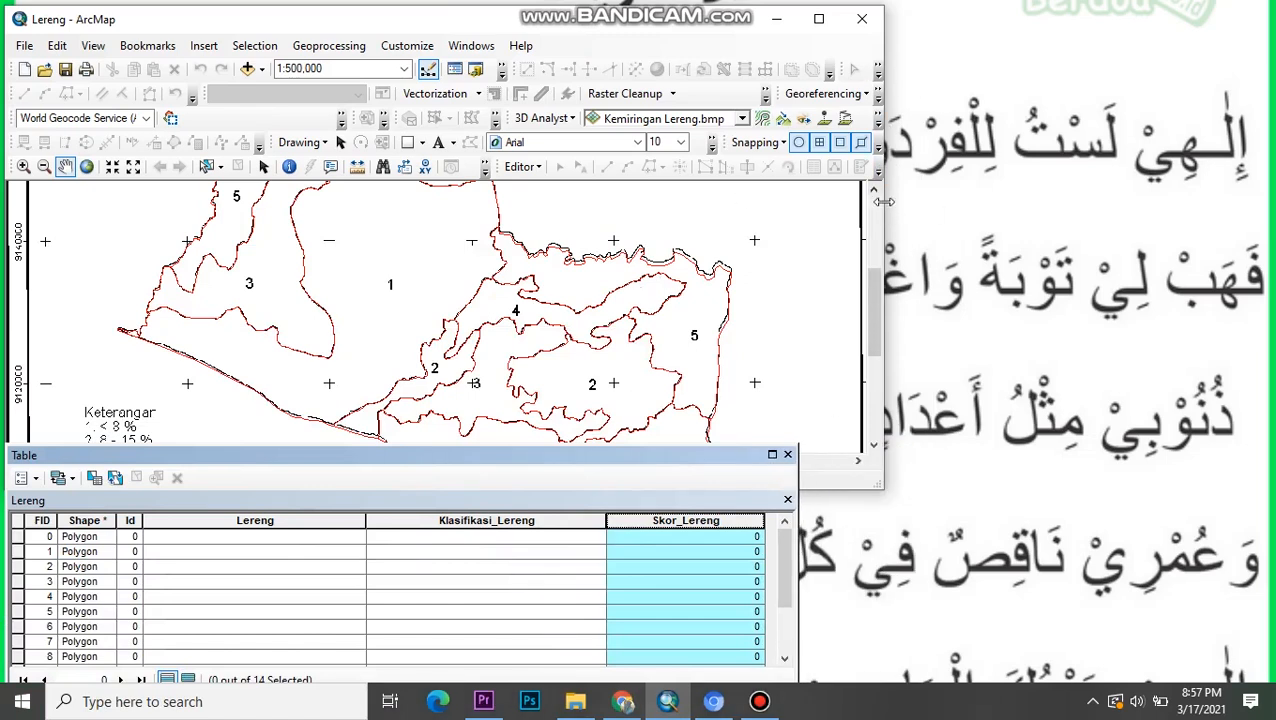
pyautogui.moveTo(884, 209); pyautogui.dragTo(784, 210)
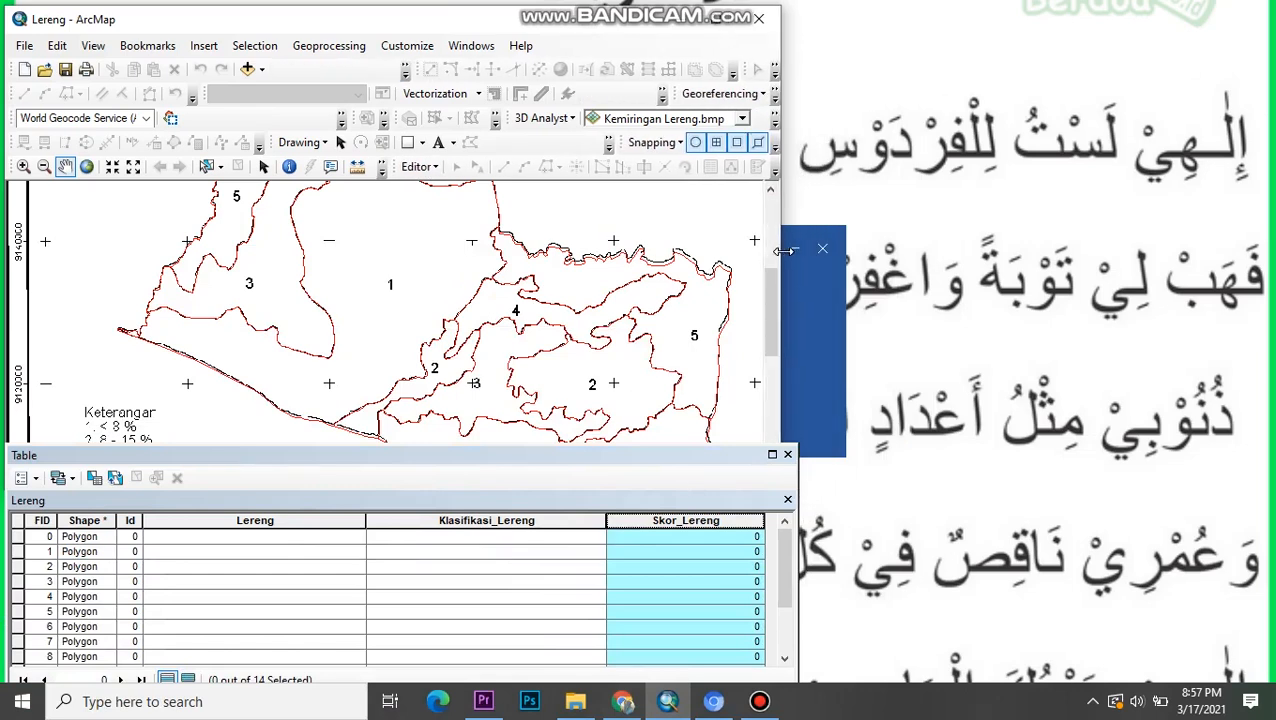
pyautogui.click(985, 290)
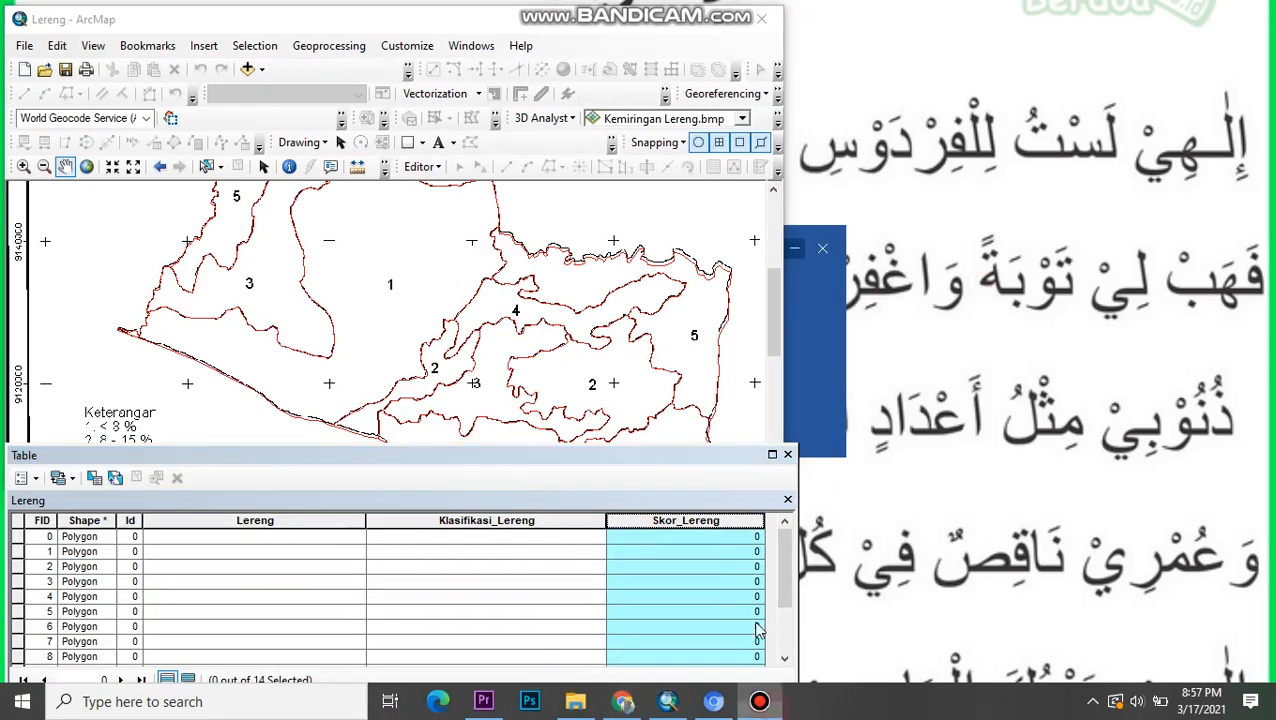
pyautogui.click(760, 701)
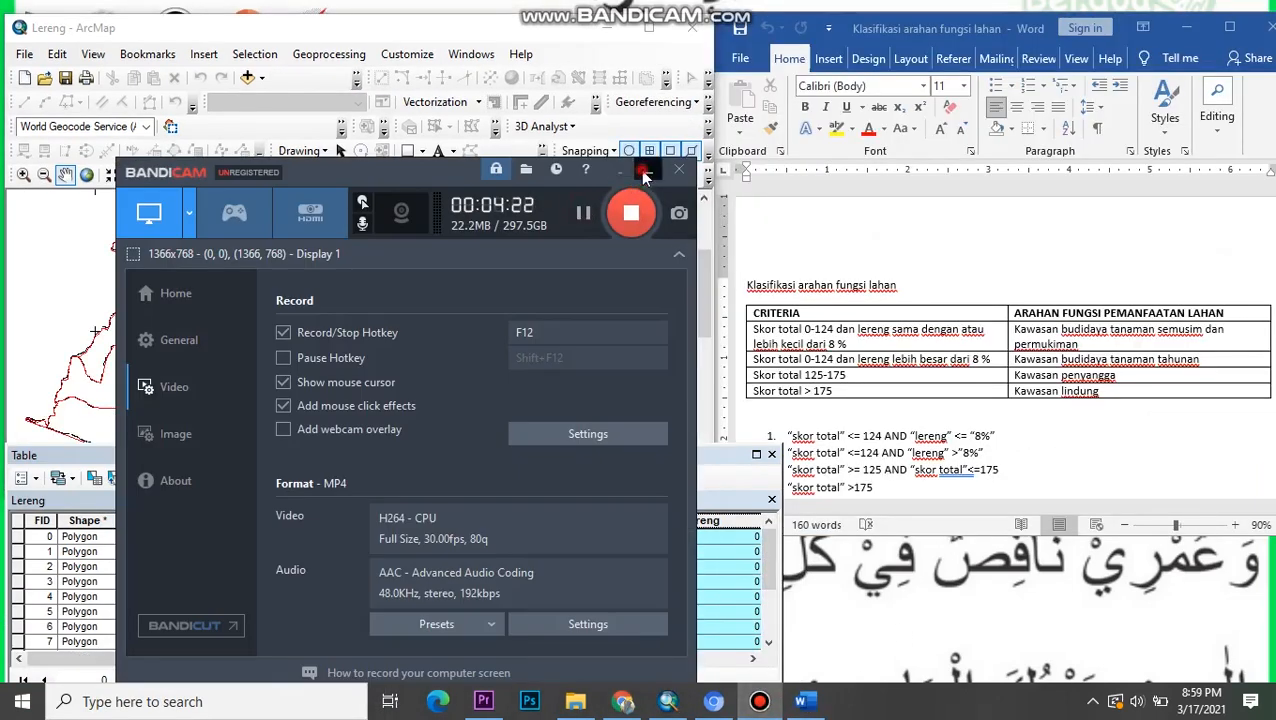
pyautogui.click(620, 172)
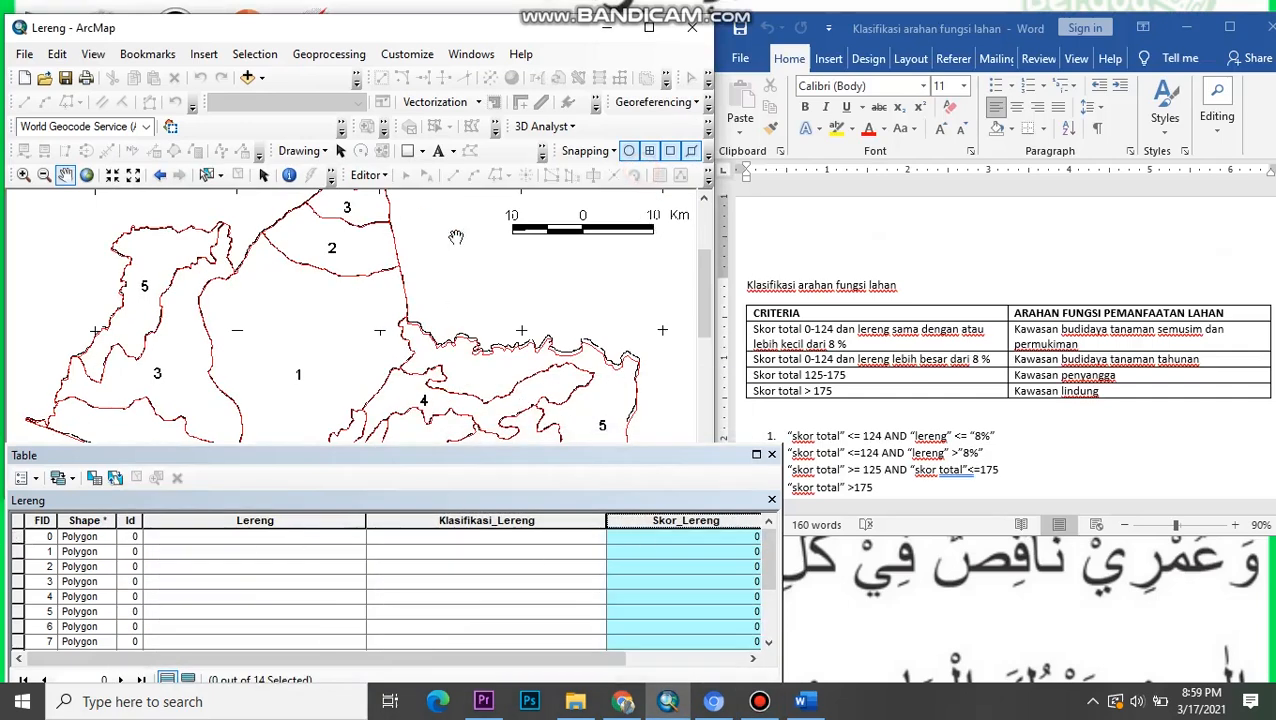
# - Start an edit session on the Lereng shapefile workspace, continuing past the spatial reference warning
pyautogui.click(369, 175)
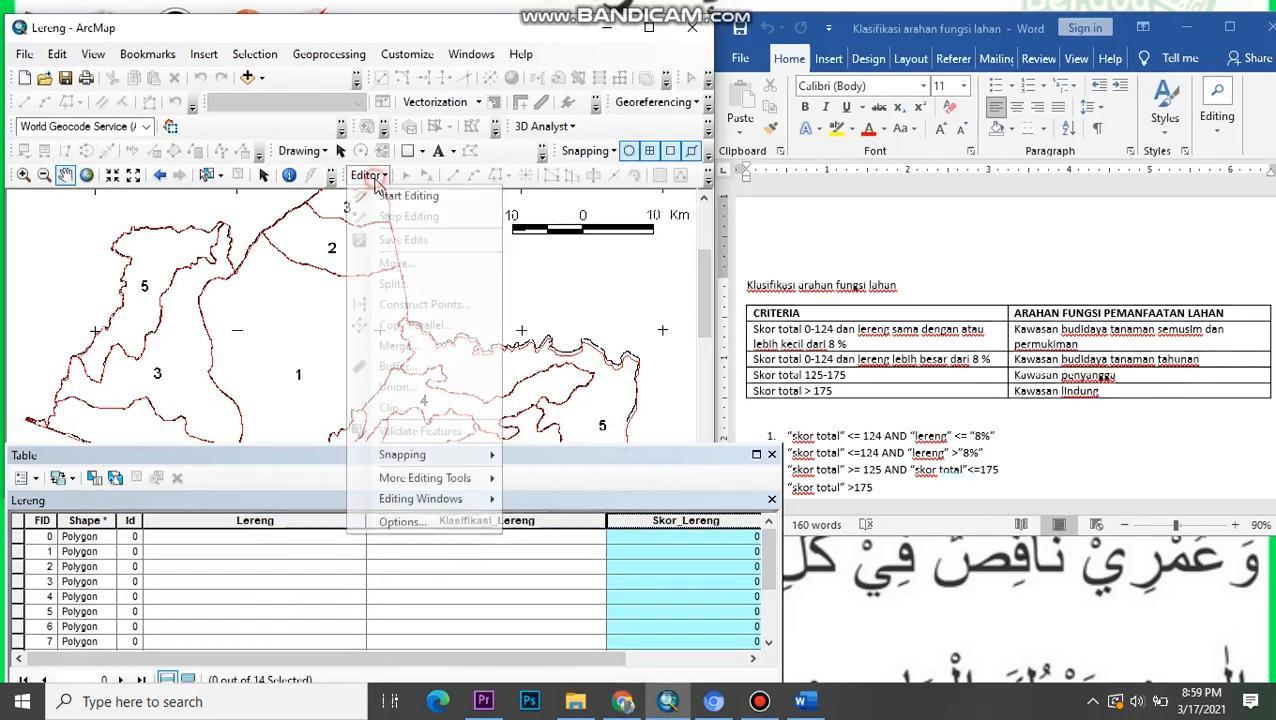
pyautogui.click(380, 195)
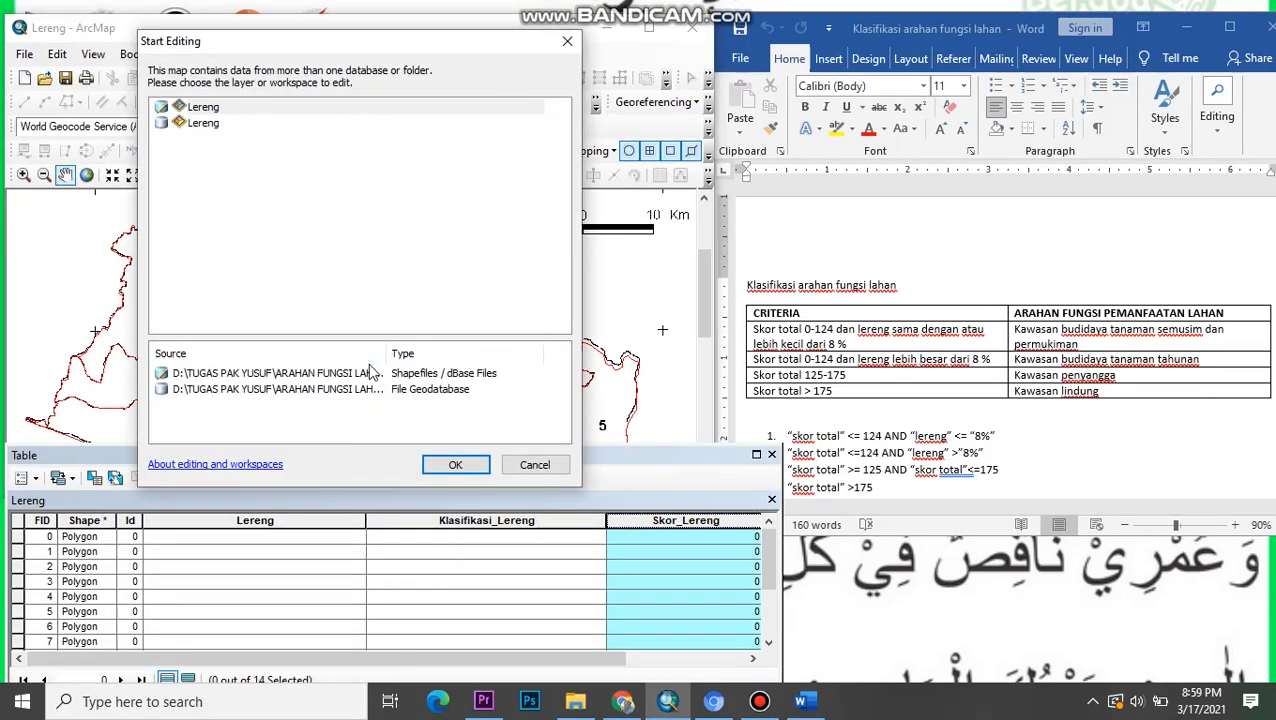
pyautogui.click(449, 462)
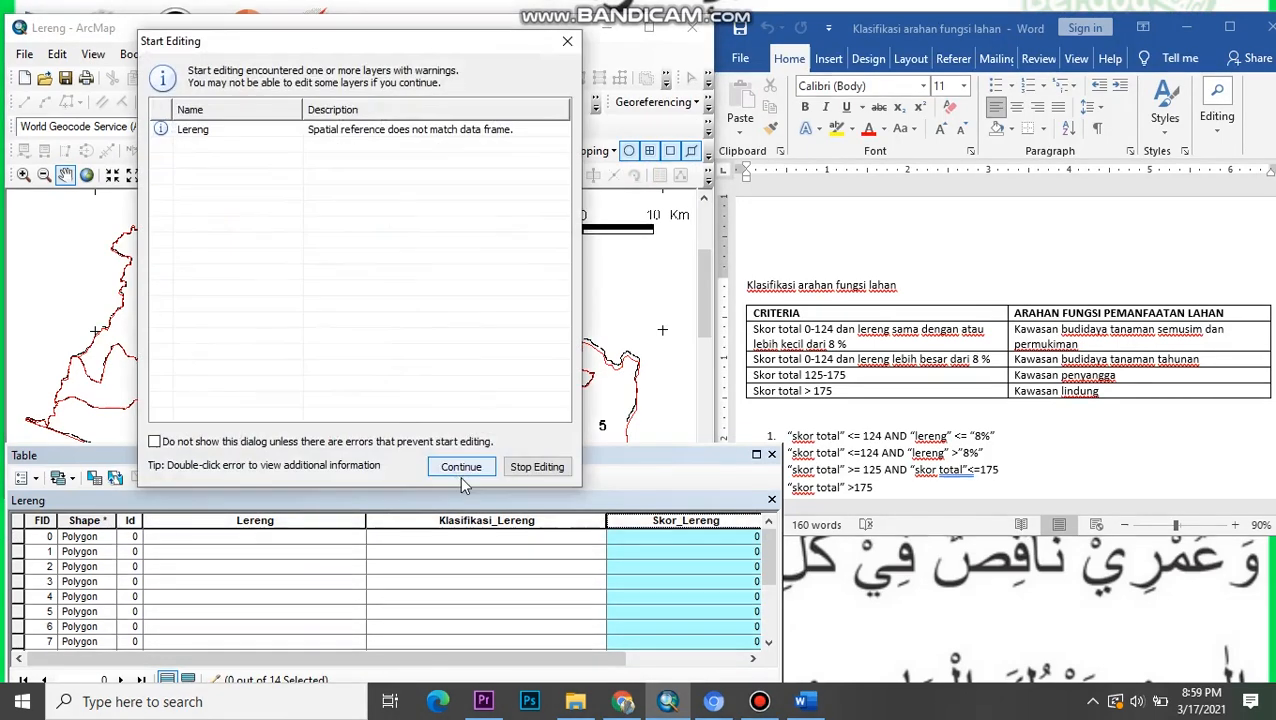
pyautogui.click(461, 466)
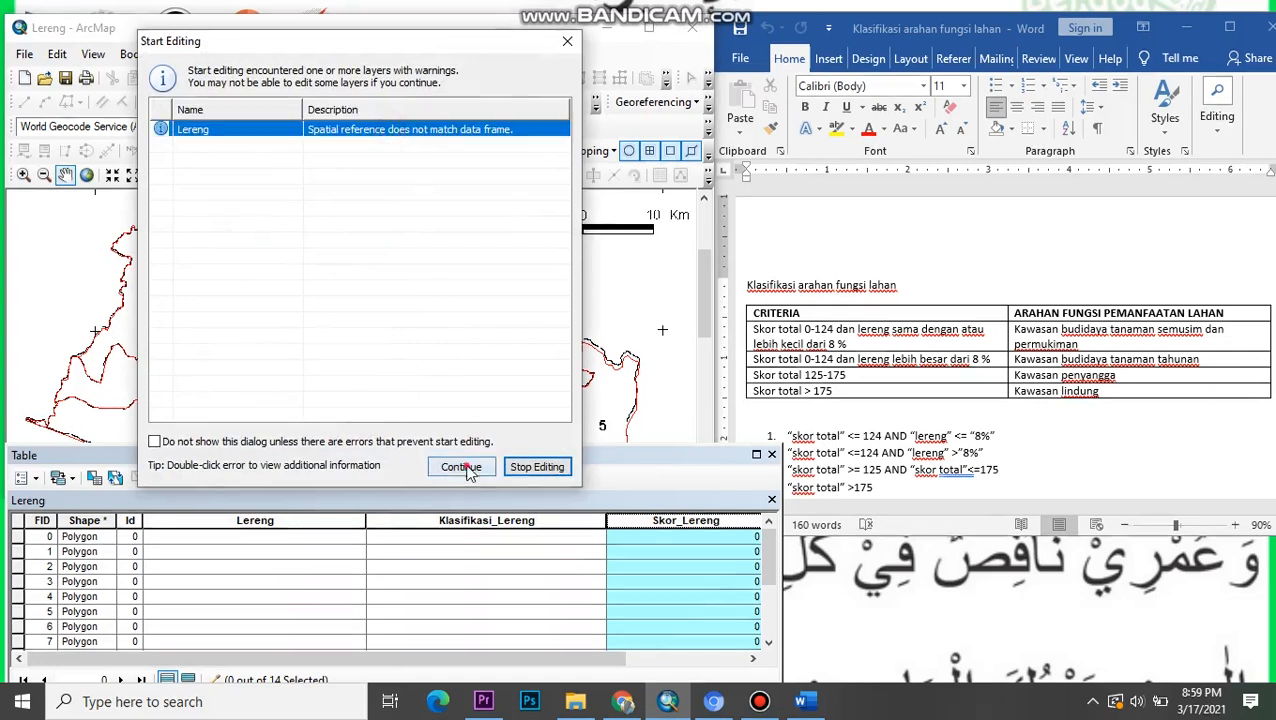
# - Select the first Lereng record and enter its slope as 8 - 15 % according to the map's Keterangan legend
pyautogui.click(16, 539)
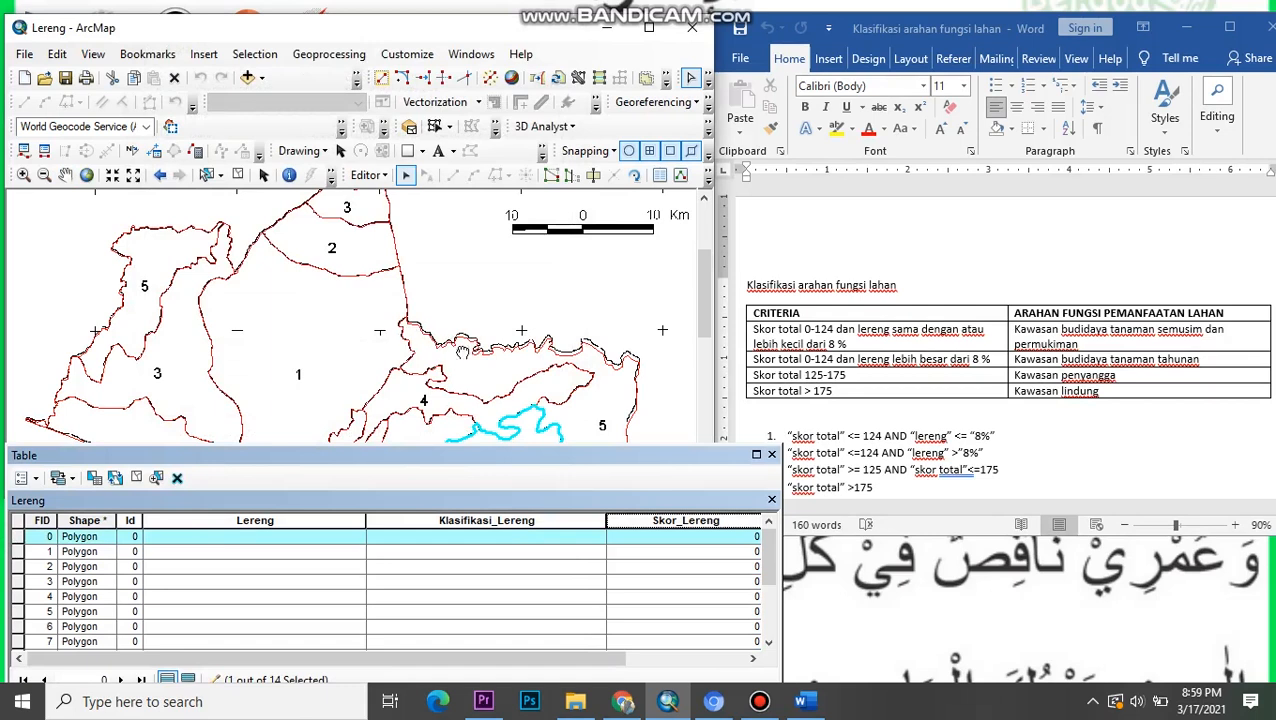
pyautogui.scroll(-3, 459, 353)
pyautogui.moveTo(557, 355); pyautogui.dragTo(535, 338)
pyautogui.moveTo(453, 402); pyautogui.dragTo(549, 368)
pyautogui.moveTo(262, 334); pyautogui.dragTo(313, 323)
pyautogui.scroll(-1, 267, 420)
pyautogui.click(201, 537)
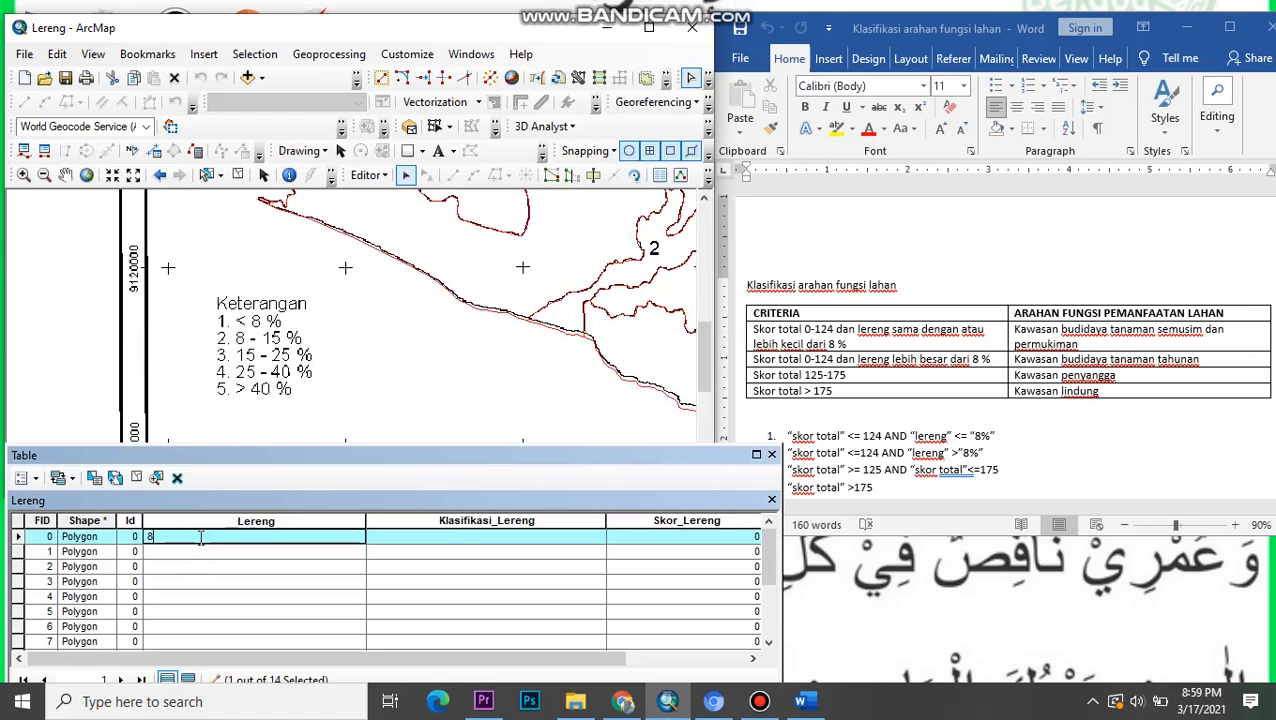
pyautogui.write('8 - 15 %')
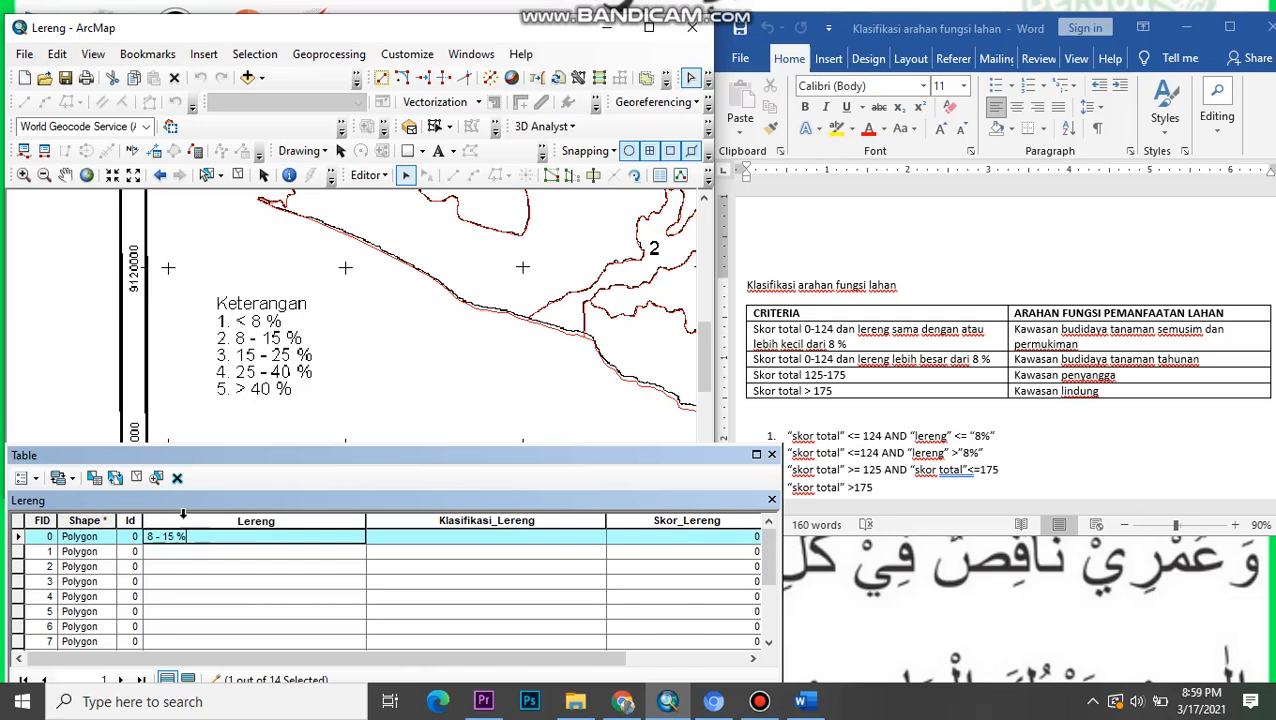
# - Give the first record the classification Landai and score 40, following the slope table in the Word document
pyautogui.click(404, 541)
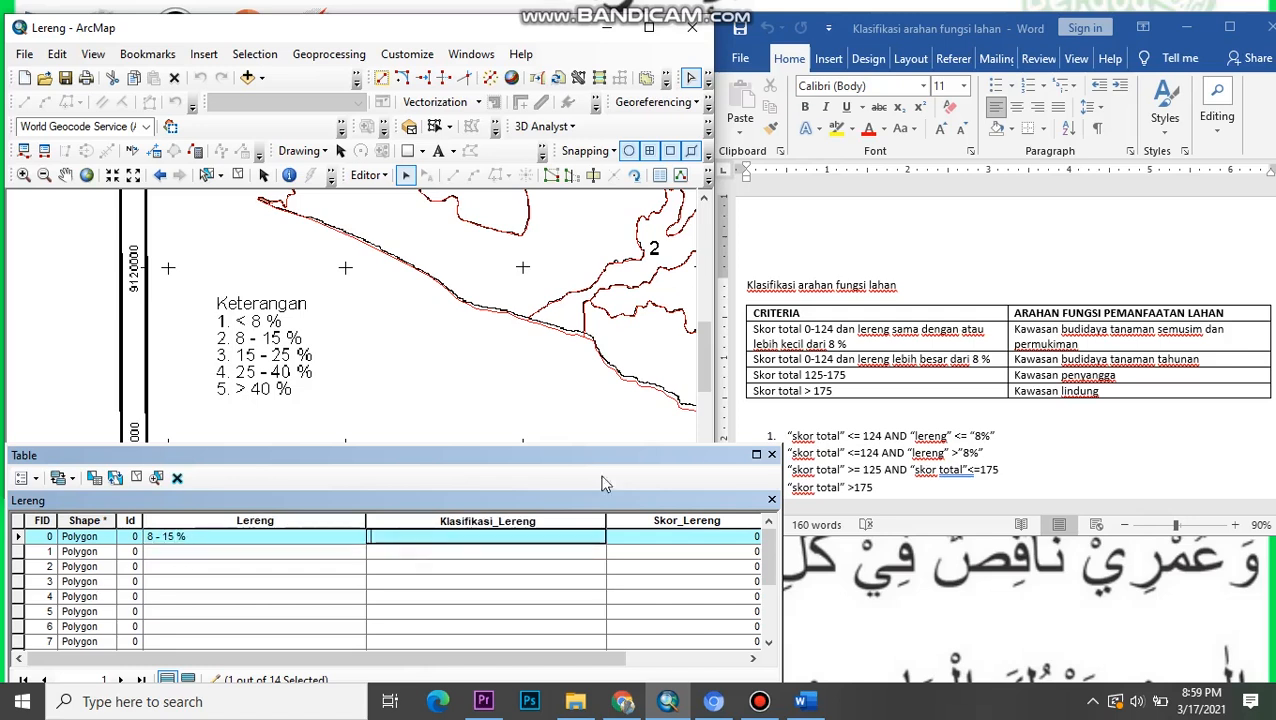
pyautogui.scroll(-6, 938, 376)
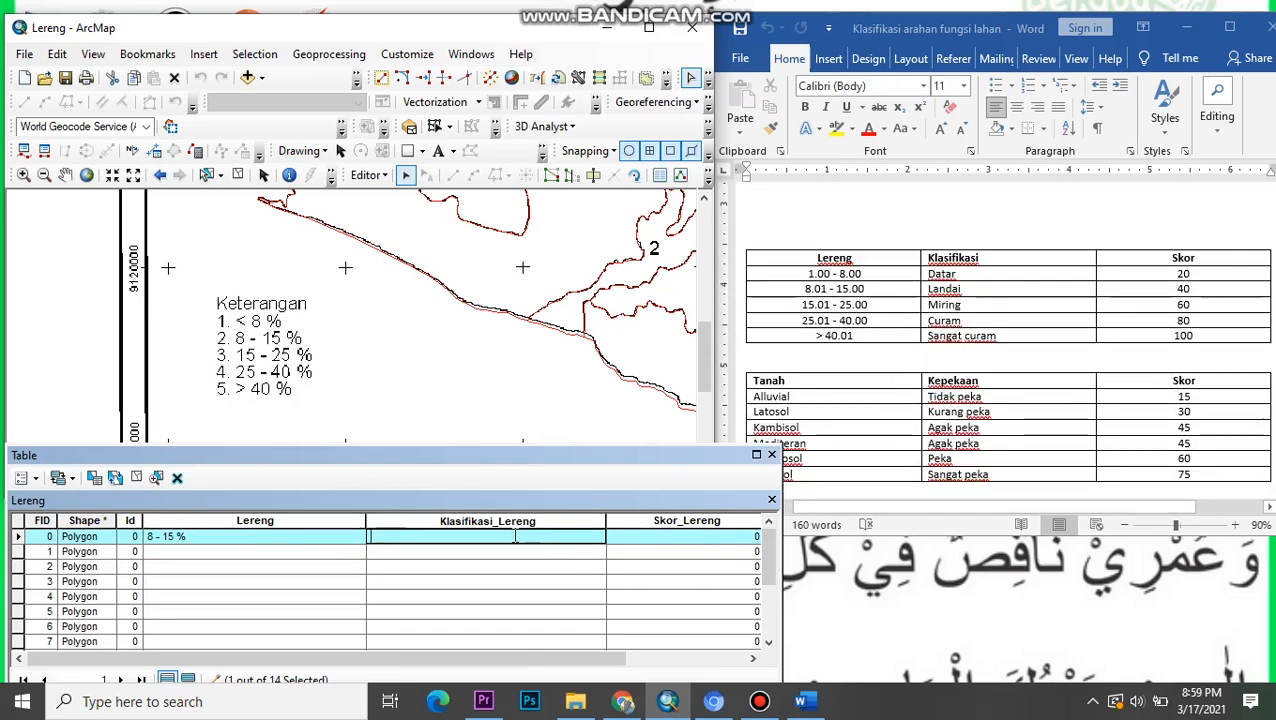
pyautogui.write('Landai')
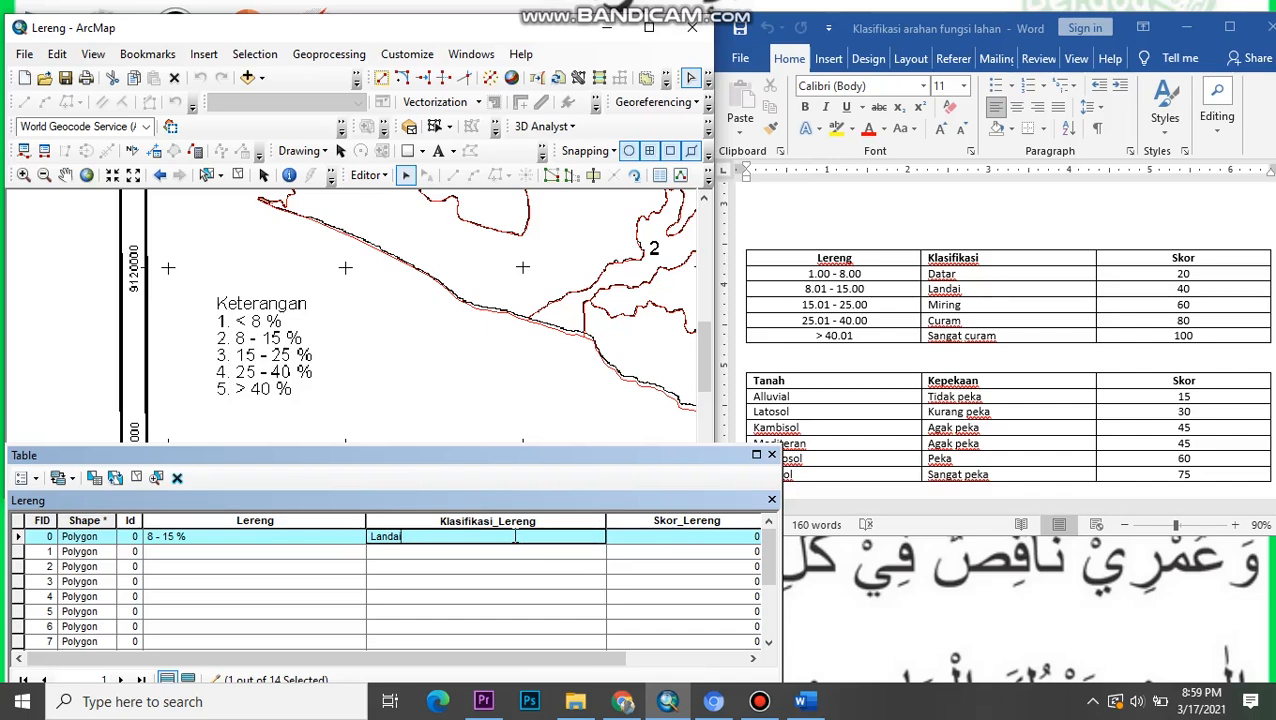
pyautogui.click(673, 538)
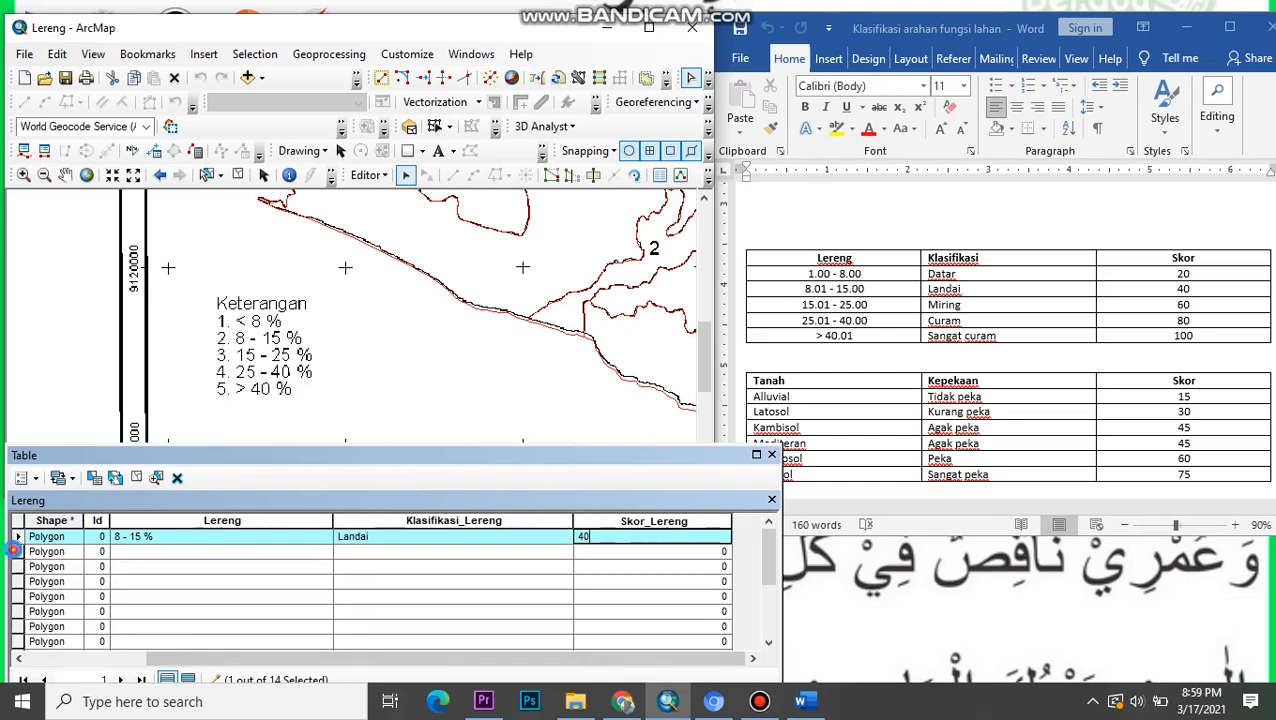
pyautogui.press('Return')
# - Locate the second record's polygon on the map and fill in slope > 40 %, classification Sangat Curam and score 100
pyautogui.moveTo(268, 424); pyautogui.dragTo(423, 275)
pyautogui.moveTo(466, 336); pyautogui.dragTo(346, 360)
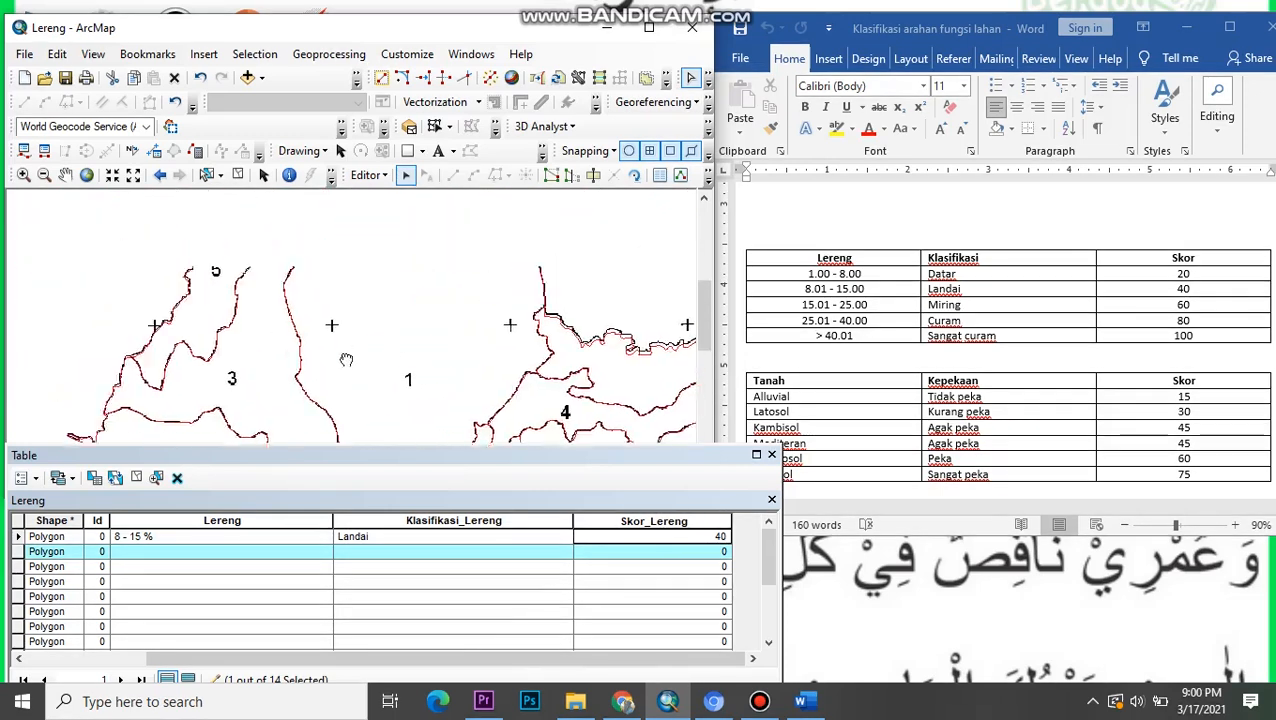
pyautogui.scroll(2, 346, 360)
pyautogui.scroll(-3, 385, 328)
pyautogui.scroll(-5, 385, 328)
pyautogui.scroll(5, 280, 350)
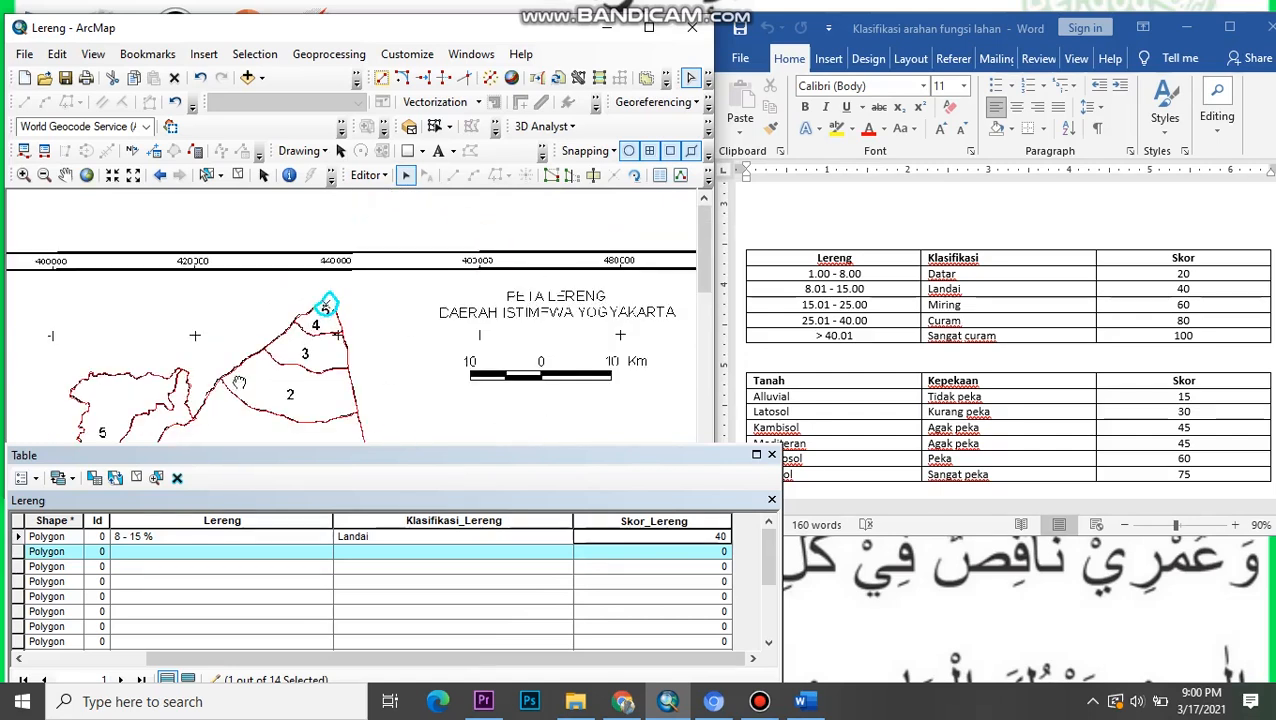
pyautogui.scroll(-4, 342, 322)
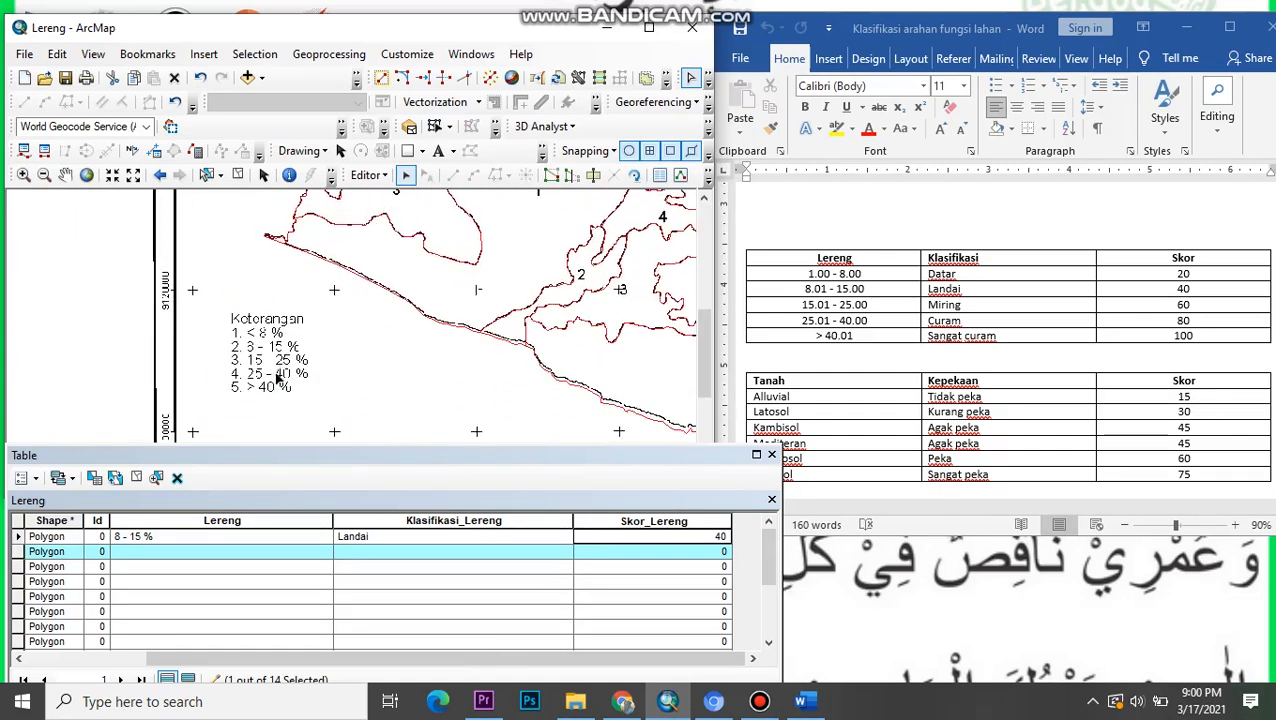
pyautogui.scroll(-1, 278, 378)
pyautogui.click(167, 553)
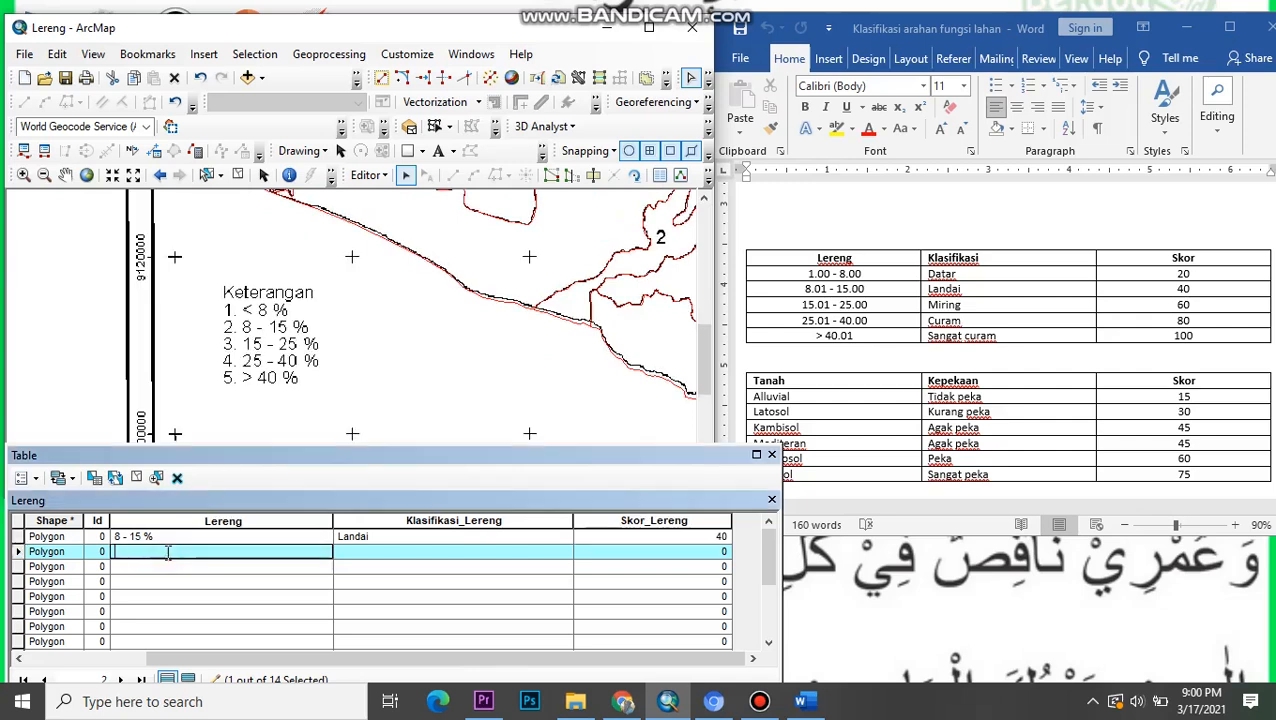
pyautogui.write('> 40 %')
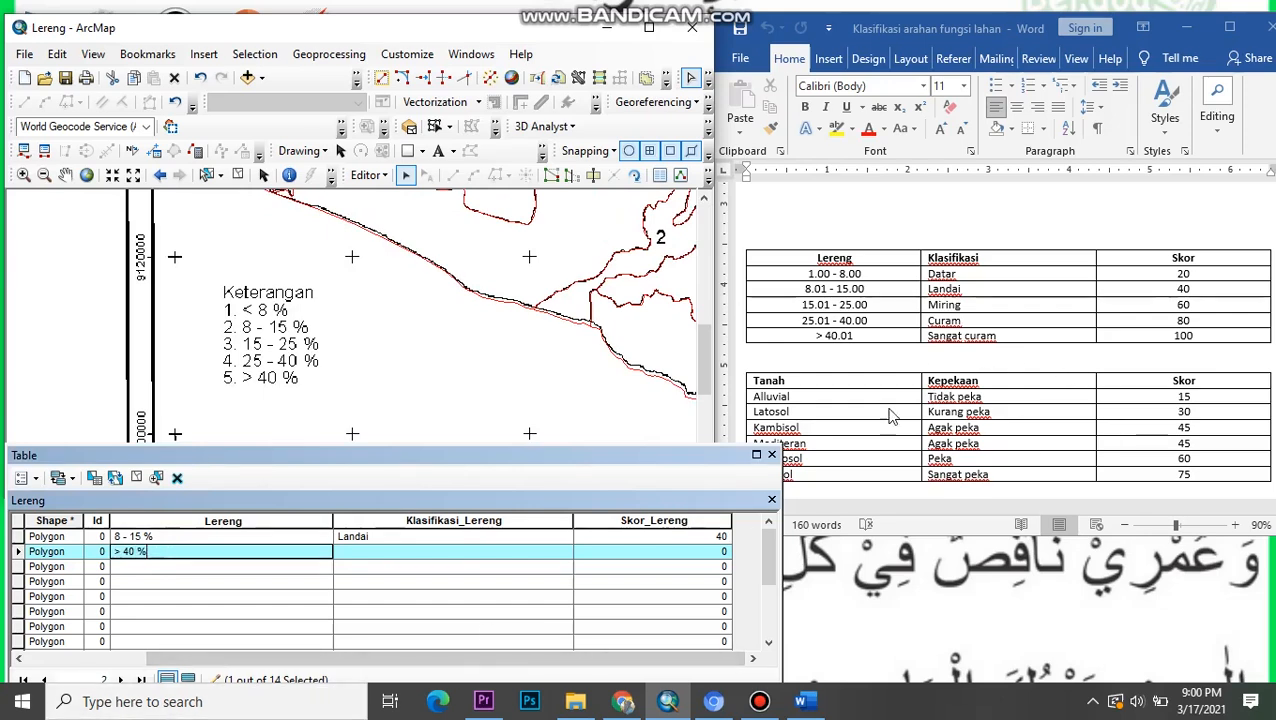
pyautogui.click(367, 553)
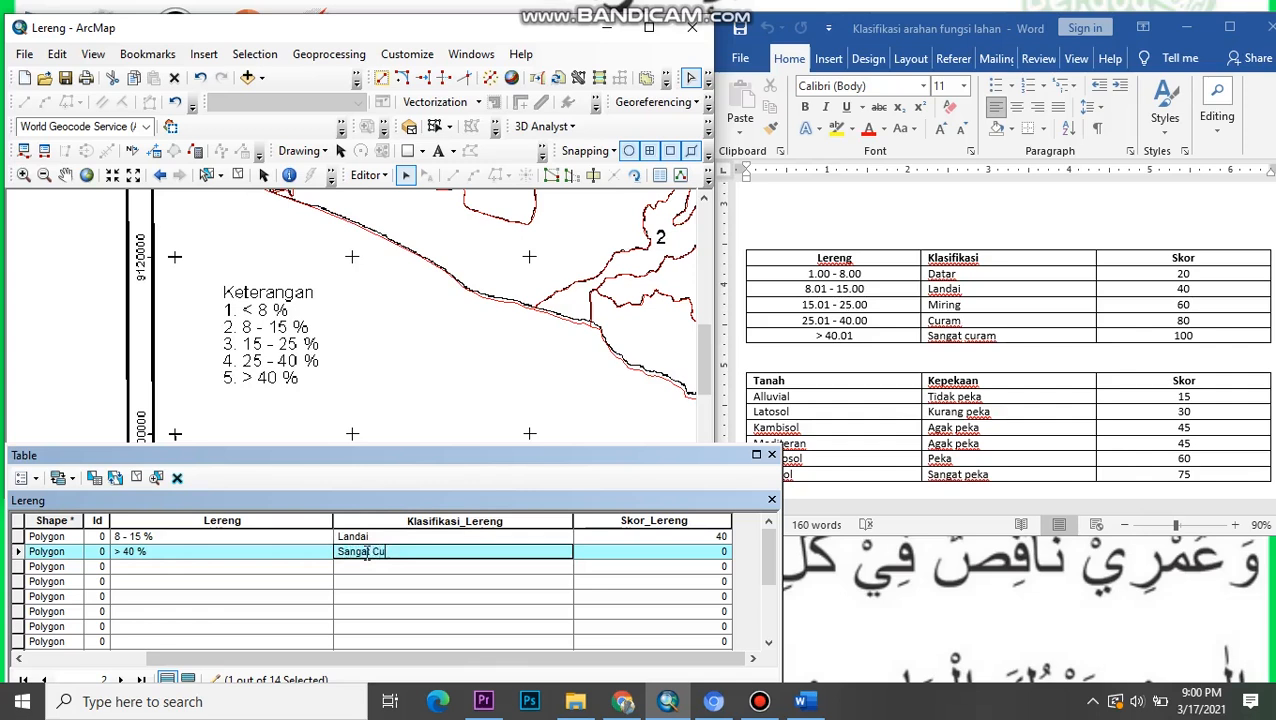
pyautogui.click(588, 549)
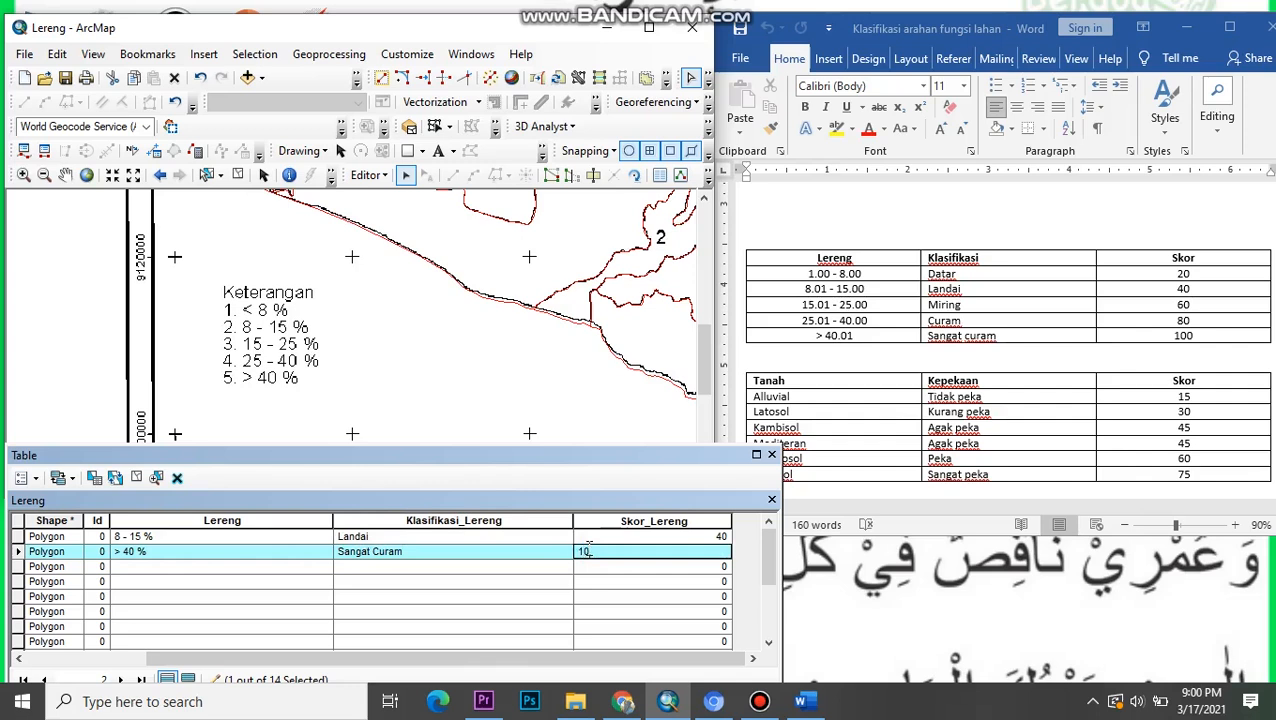
# - Select the third record, match its polygon to the legend and enter slope 25 - 40 %, classification Curam and score 80
pyautogui.click(22, 567)
pyautogui.scroll(3, 549, 293)
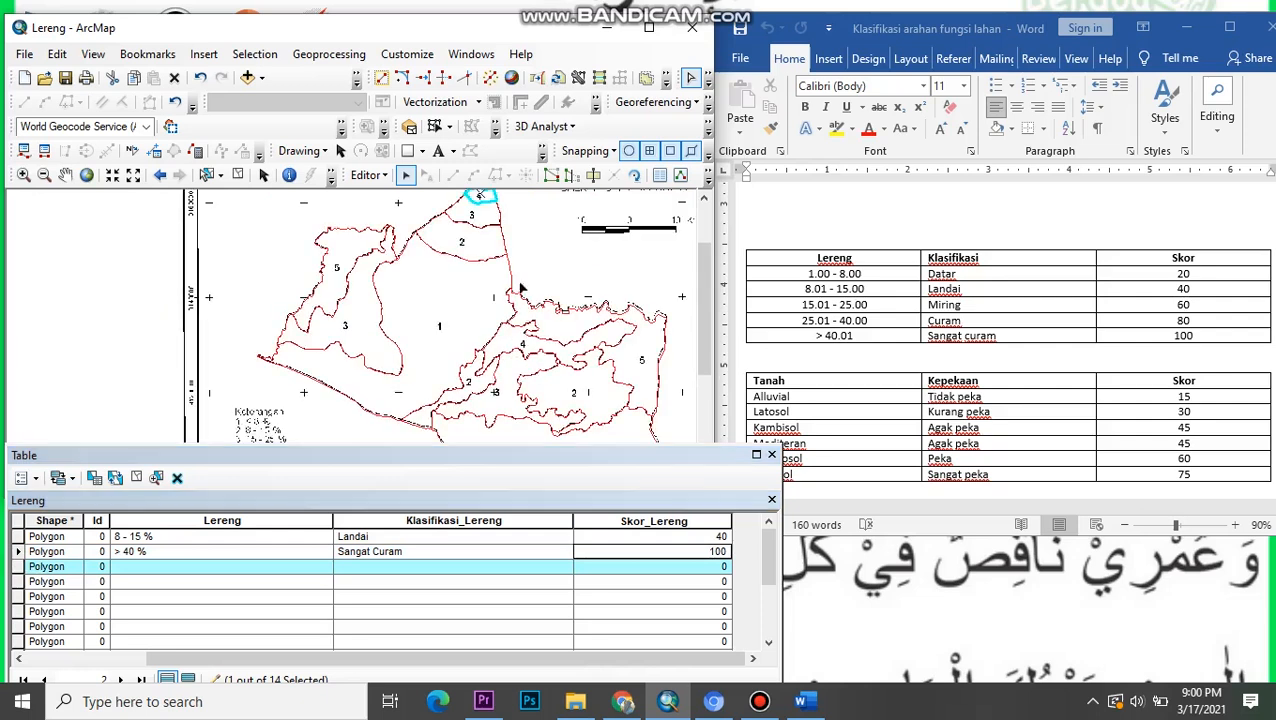
pyautogui.scroll(1, 519, 289)
pyautogui.scroll(-1, 490, 262)
pyautogui.scroll(1, 475, 310)
pyautogui.moveTo(442, 372); pyautogui.dragTo(575, 259)
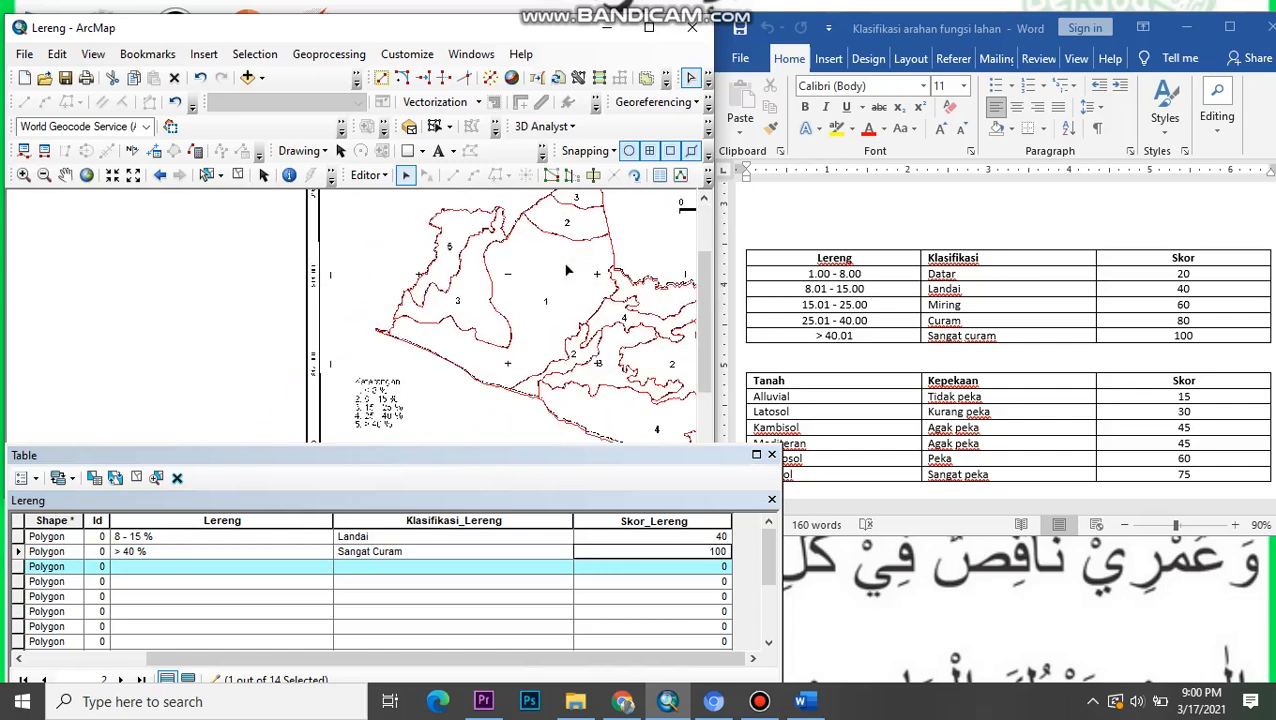
pyautogui.scroll(-2, 430, 407)
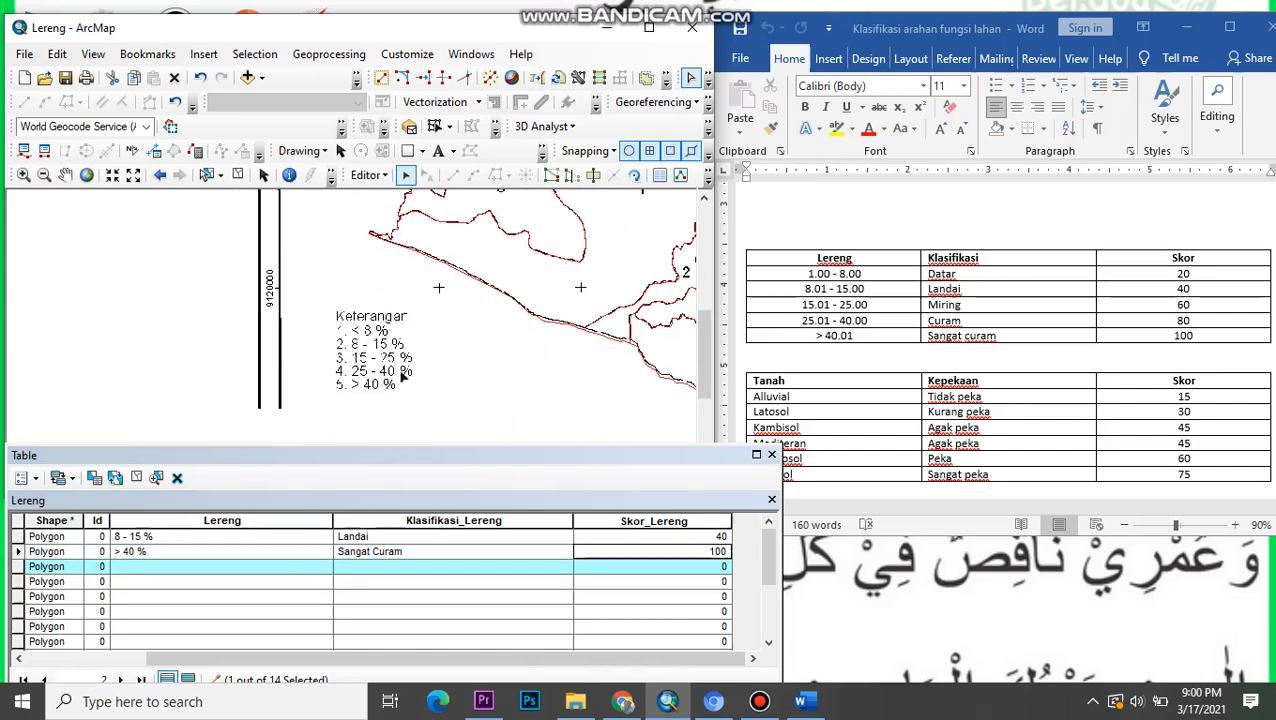
pyautogui.click(266, 567)
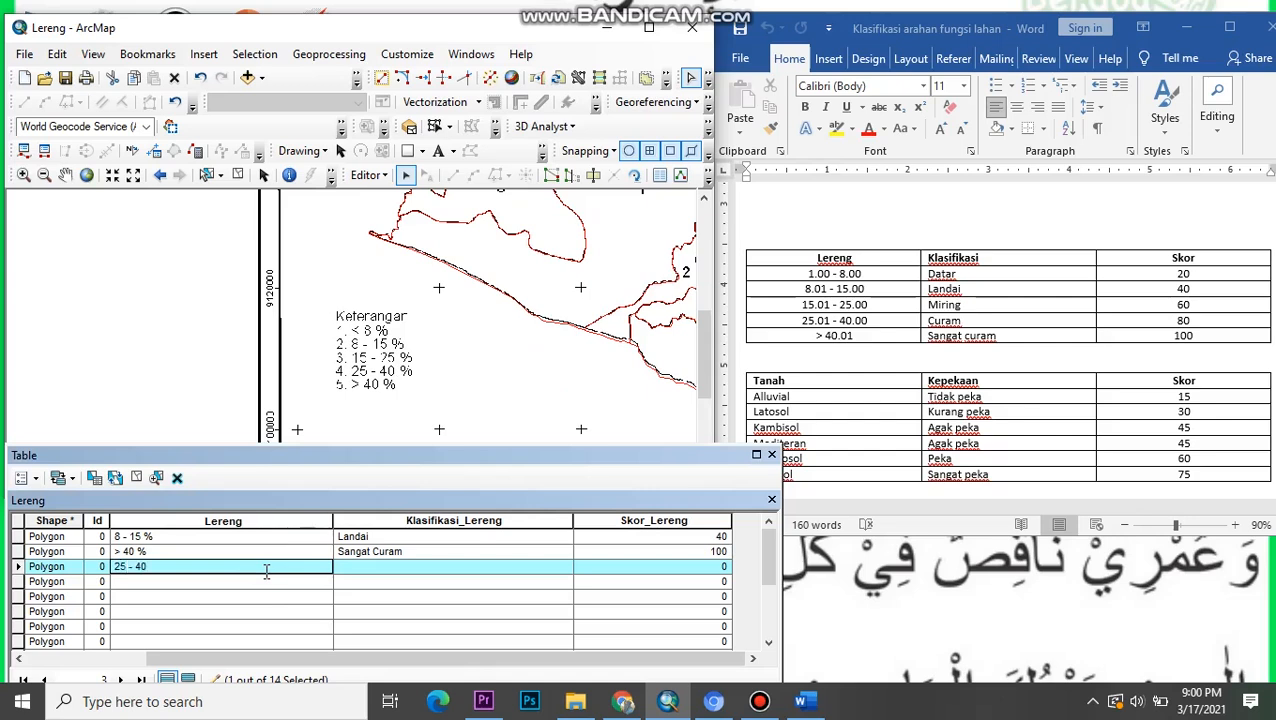
pyautogui.press('Return')
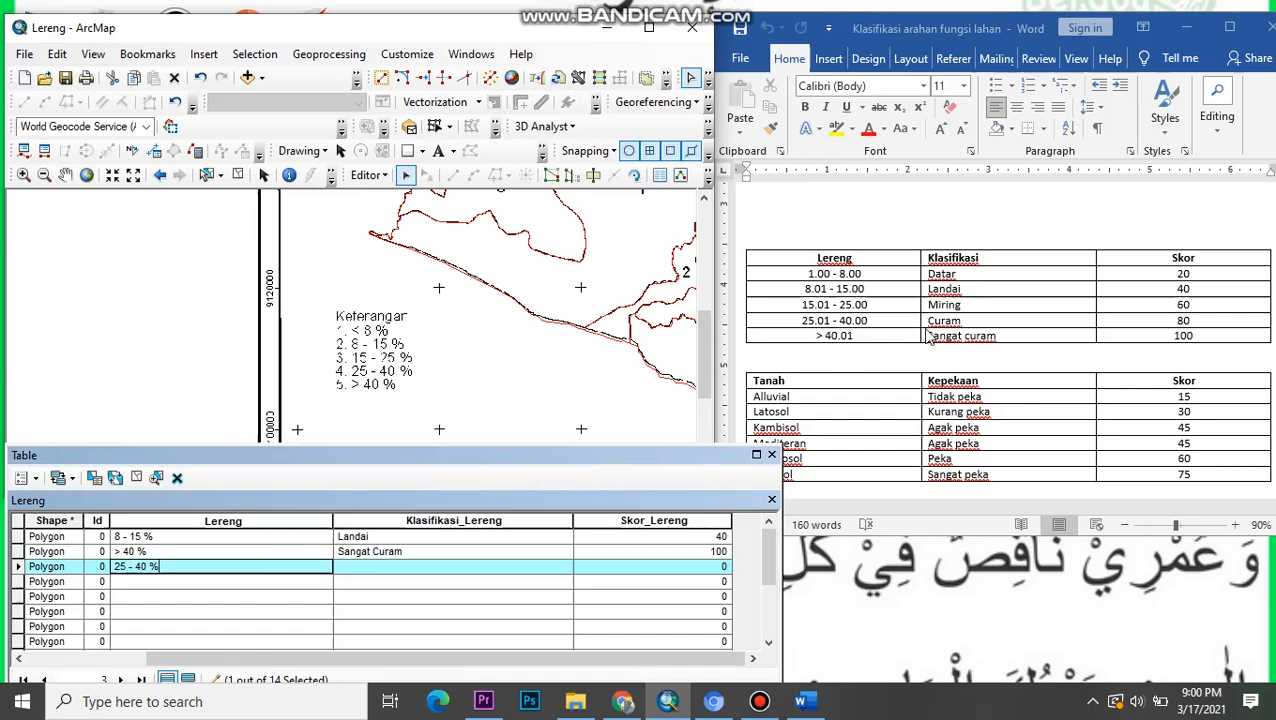
pyautogui.click(359, 569)
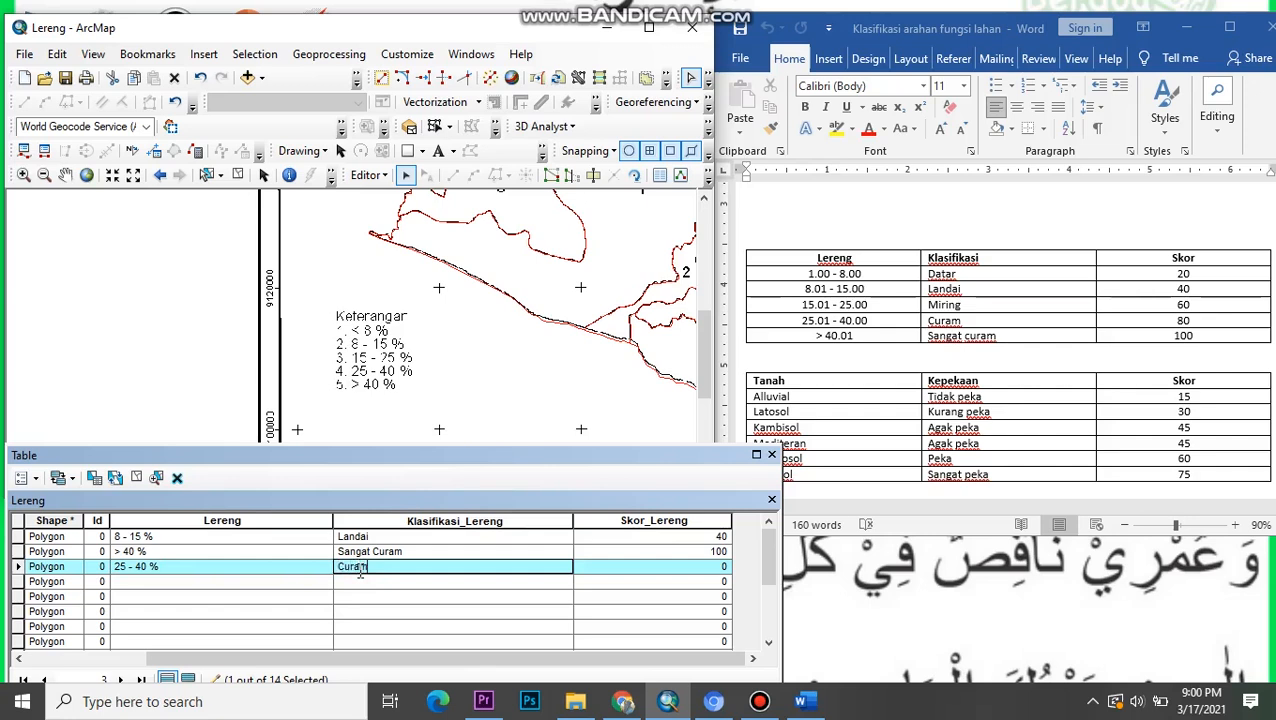
pyautogui.write('Curam')
pyautogui.click(691, 565)
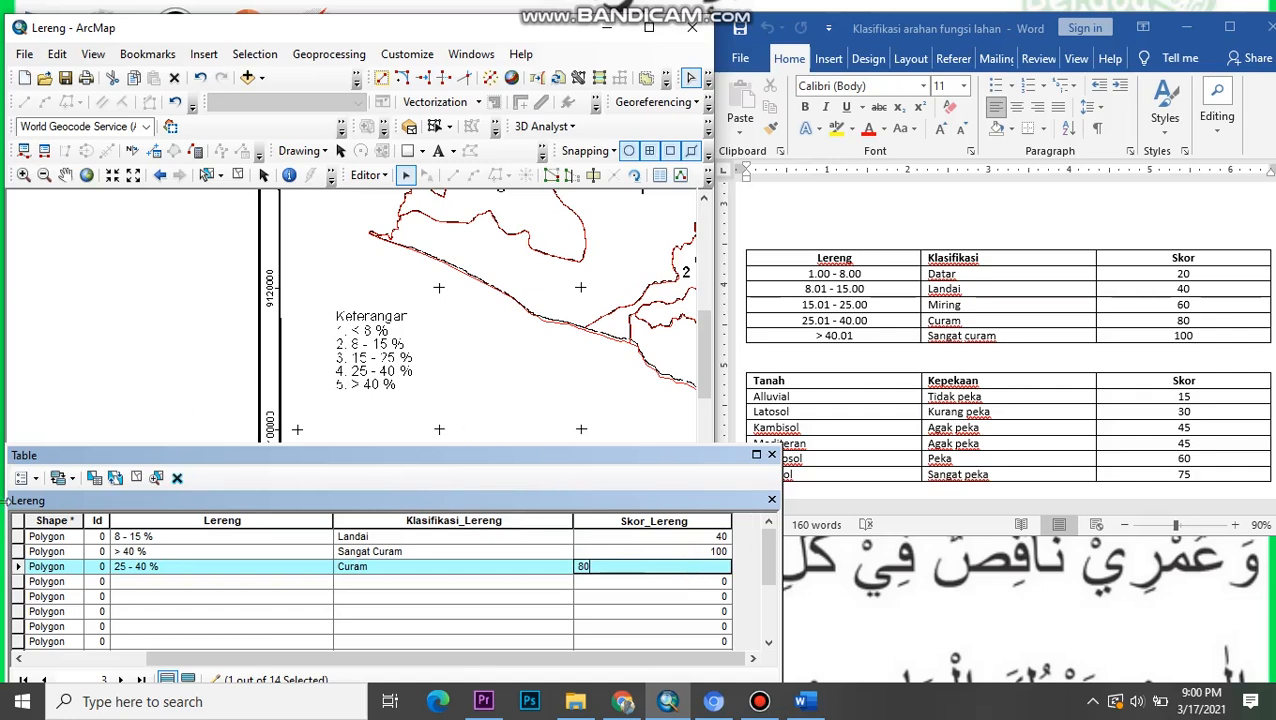
# - Select the fourth record, match its polygon to the legend and enter slope 15 - 25 %, classification Miring and score 60
pyautogui.click(17, 581)
pyautogui.scroll(3, 300, 385)
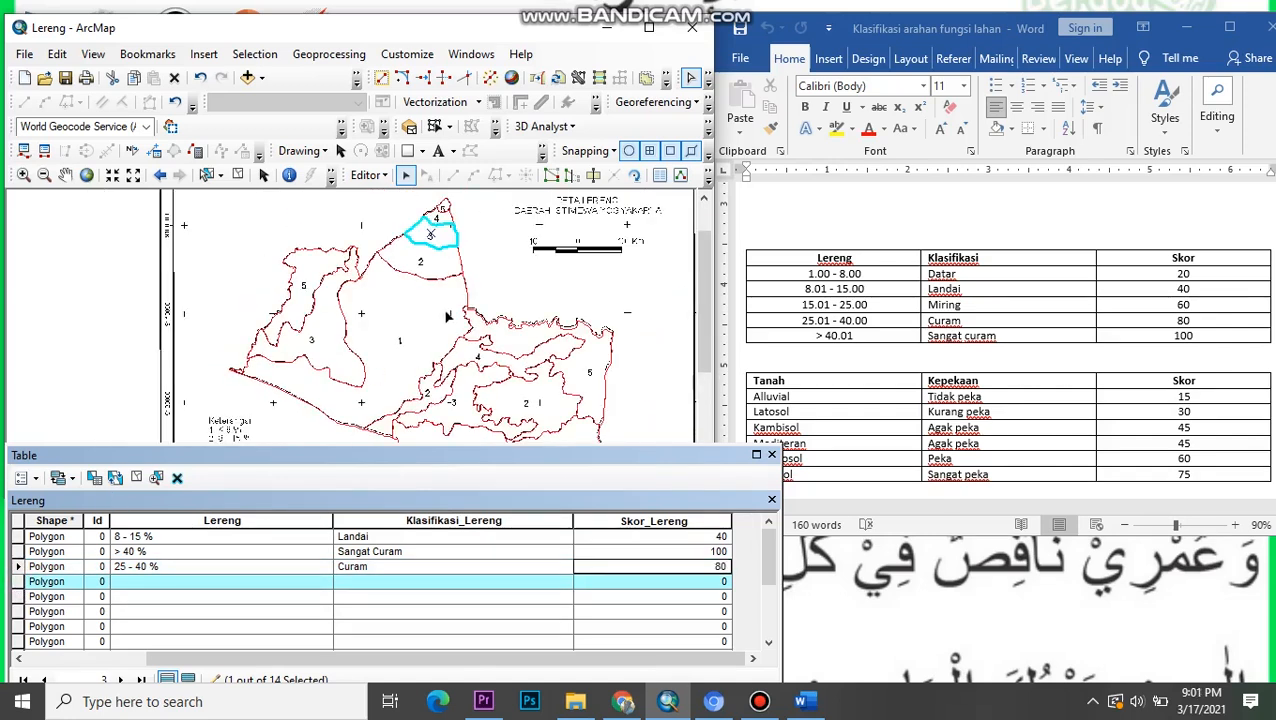
pyautogui.scroll(-2, 447, 275)
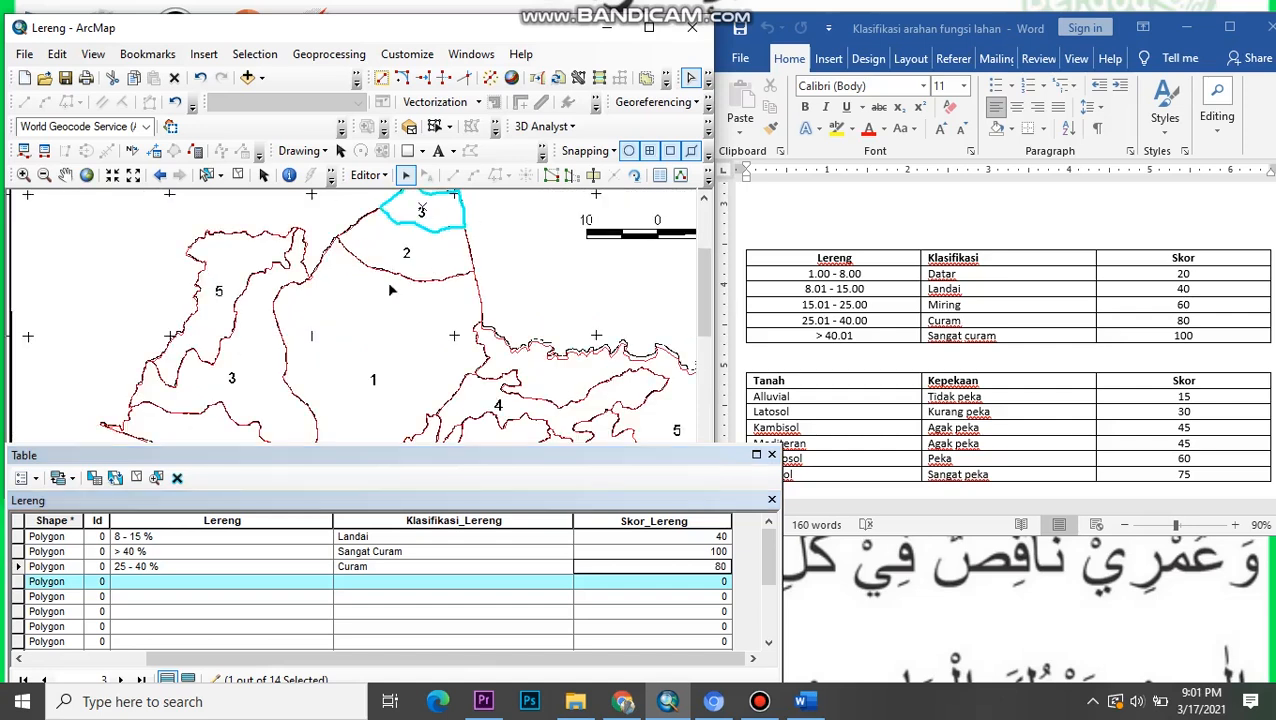
pyautogui.moveTo(236, 424); pyautogui.dragTo(386, 232)
pyautogui.scroll(-1, 258, 380)
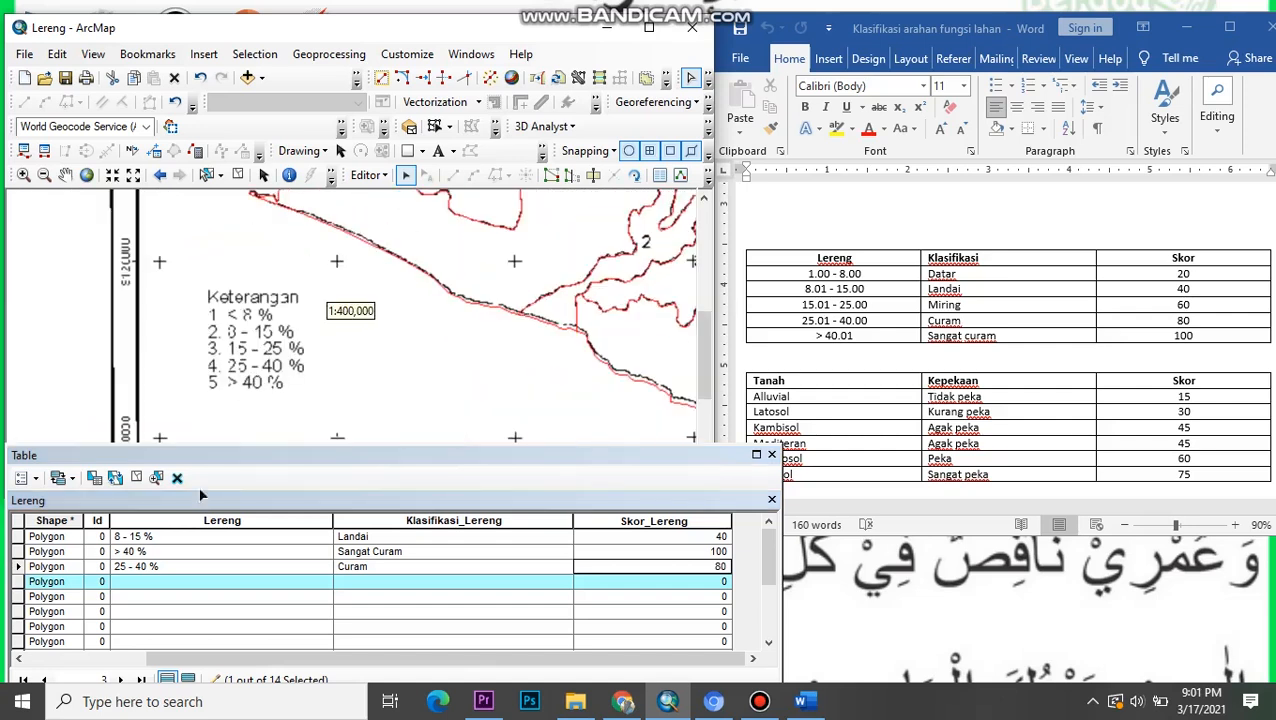
pyautogui.click(164, 582)
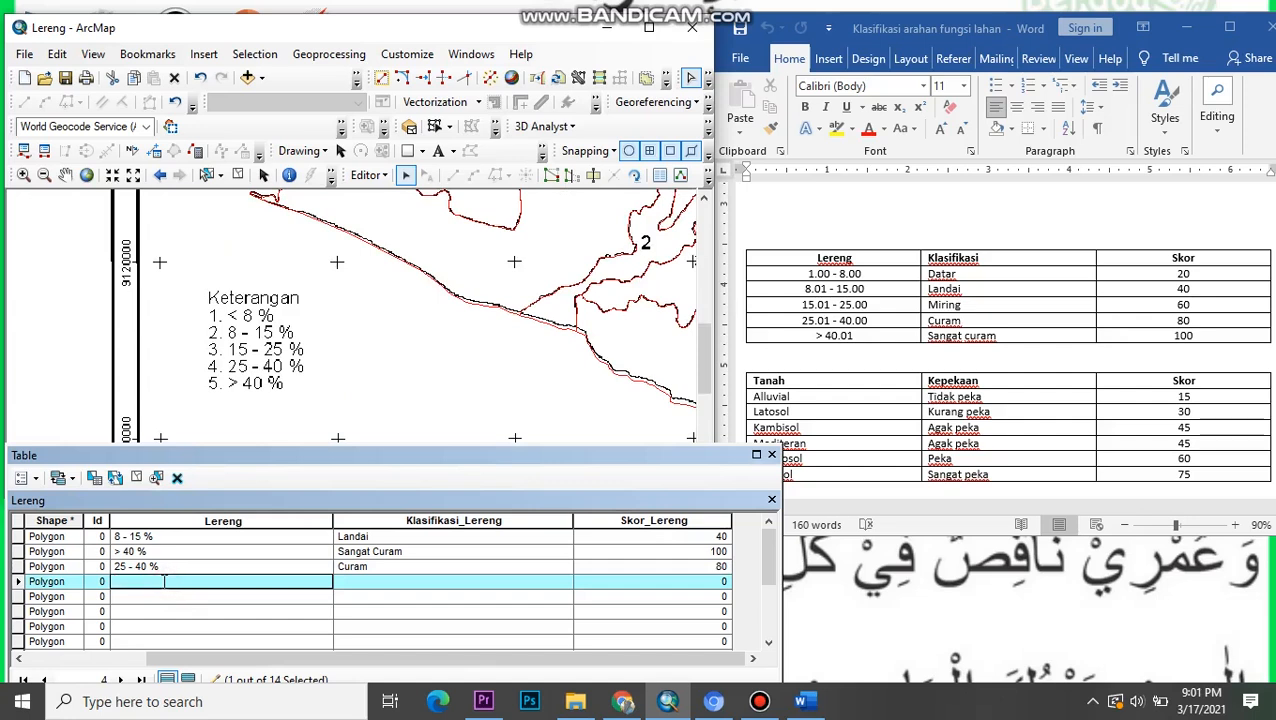
pyautogui.write('15 - 25 %')
pyautogui.click(519, 584)
pyautogui.write('Miring')
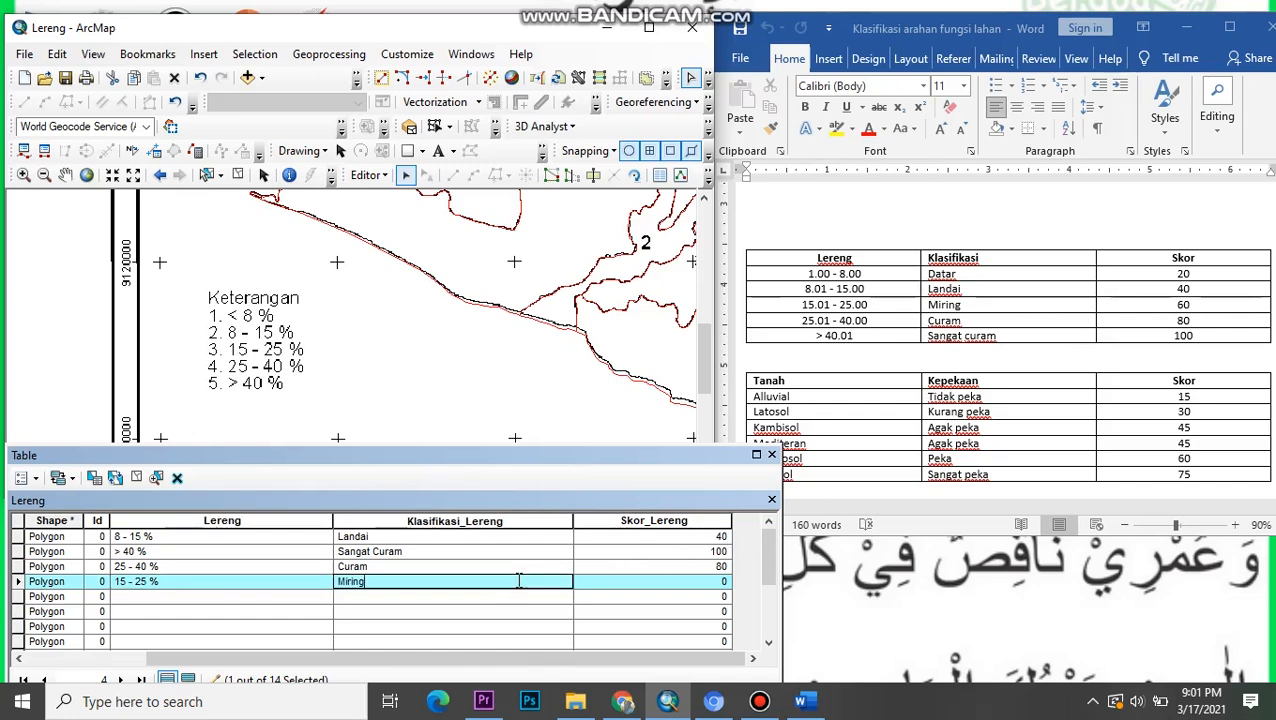
pyautogui.click(675, 584)
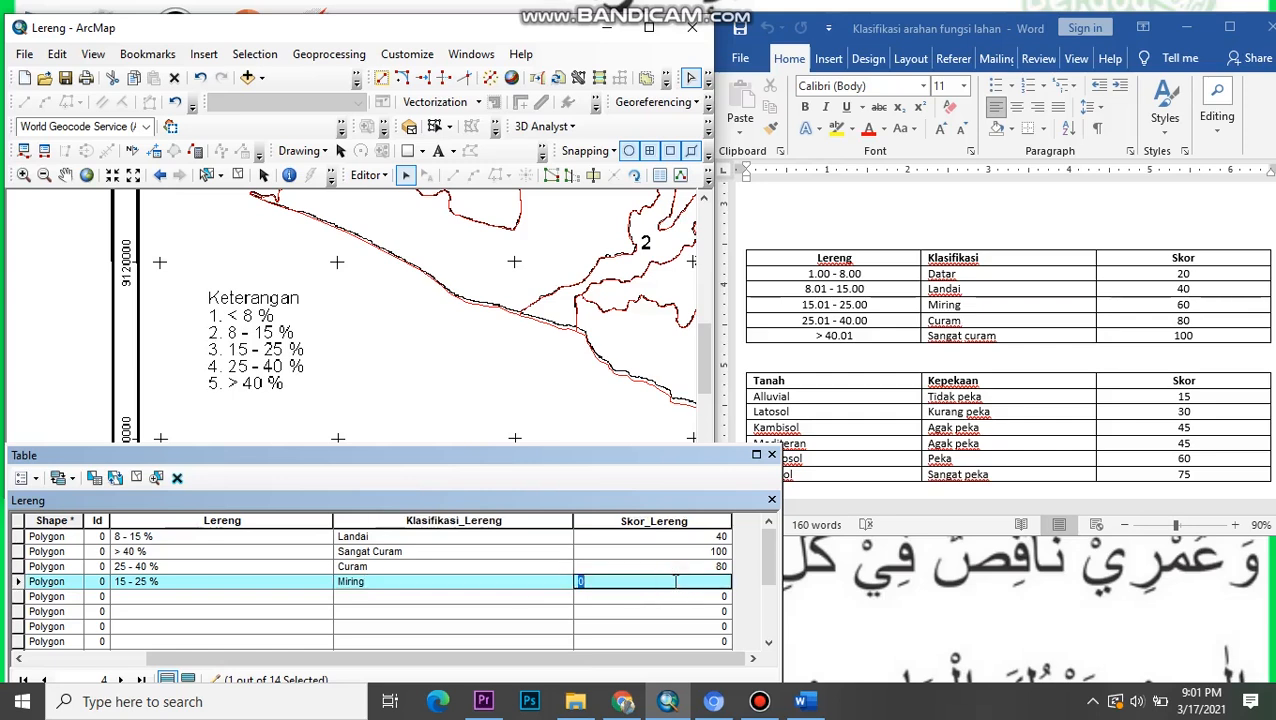
pyautogui.write('60')
# - Select the fifth record, match its polygon to the legend and enter slope 8 - 15 %, classification Landai and score 40
pyautogui.click(17, 597)
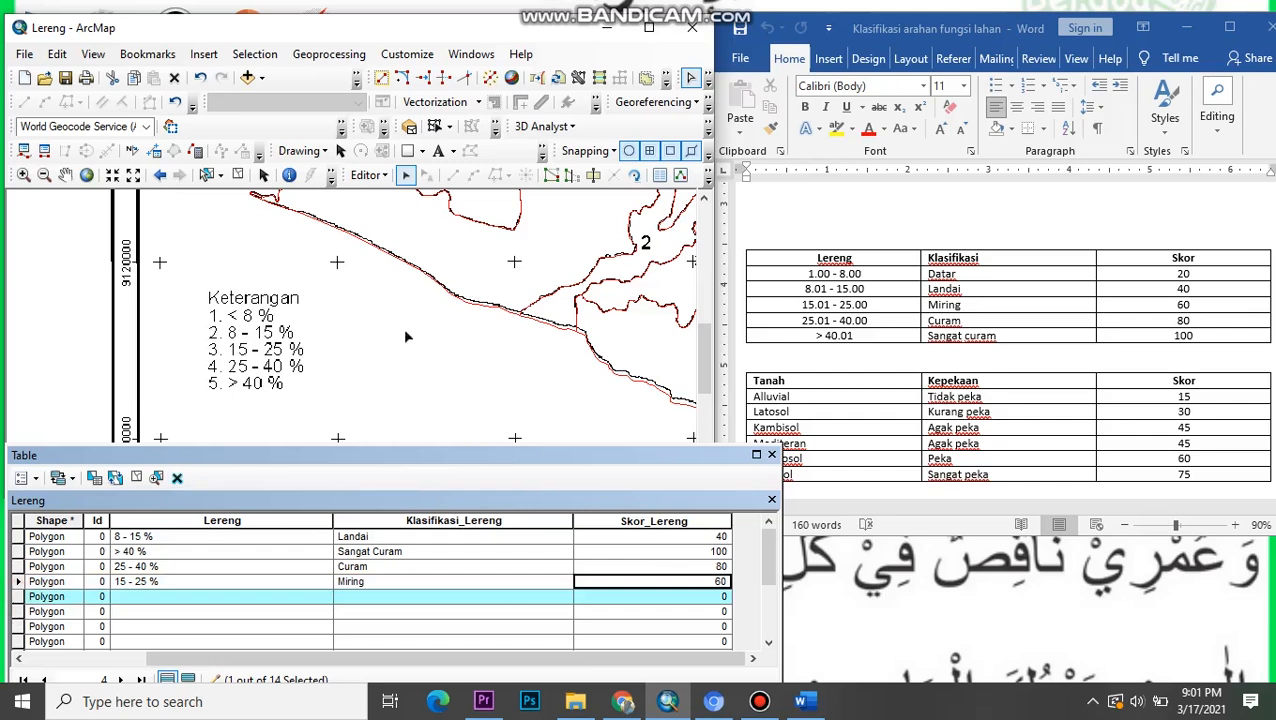
pyautogui.scroll(3, 405, 337)
pyautogui.scroll(-2, 511, 258)
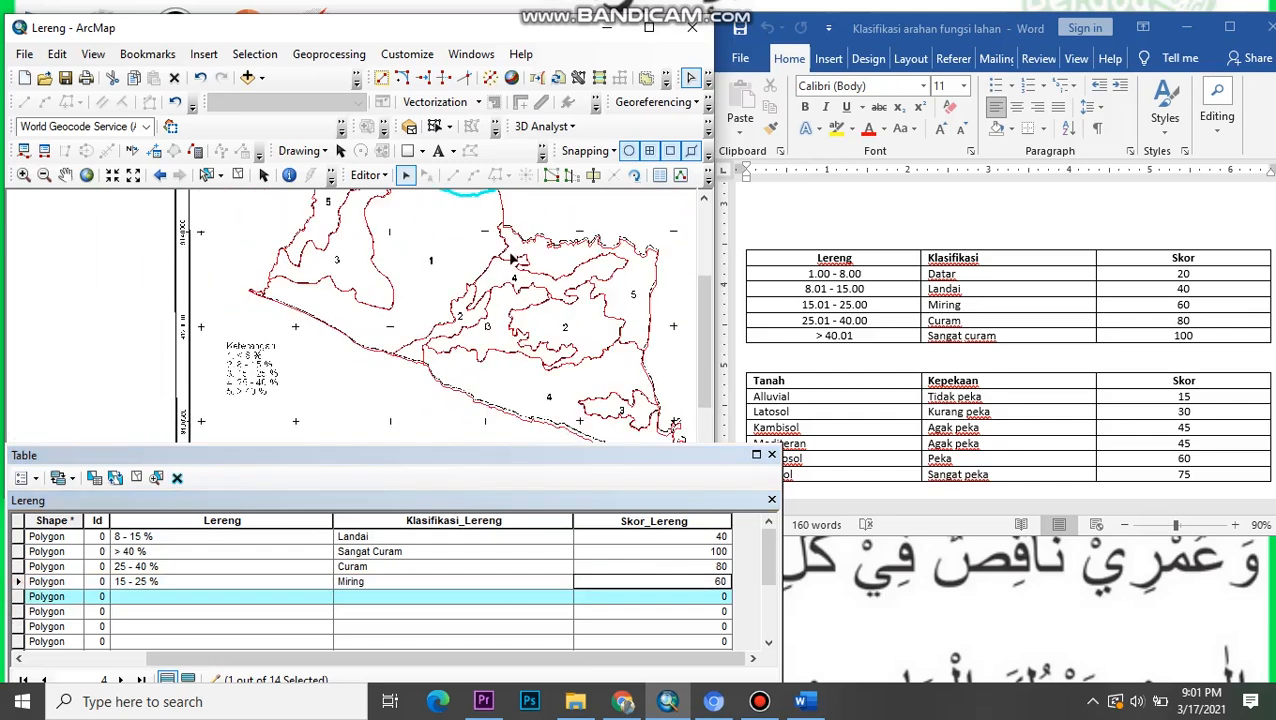
pyautogui.moveTo(512, 258); pyautogui.dragTo(510, 333)
pyautogui.moveTo(345, 365); pyautogui.dragTo(438, 264)
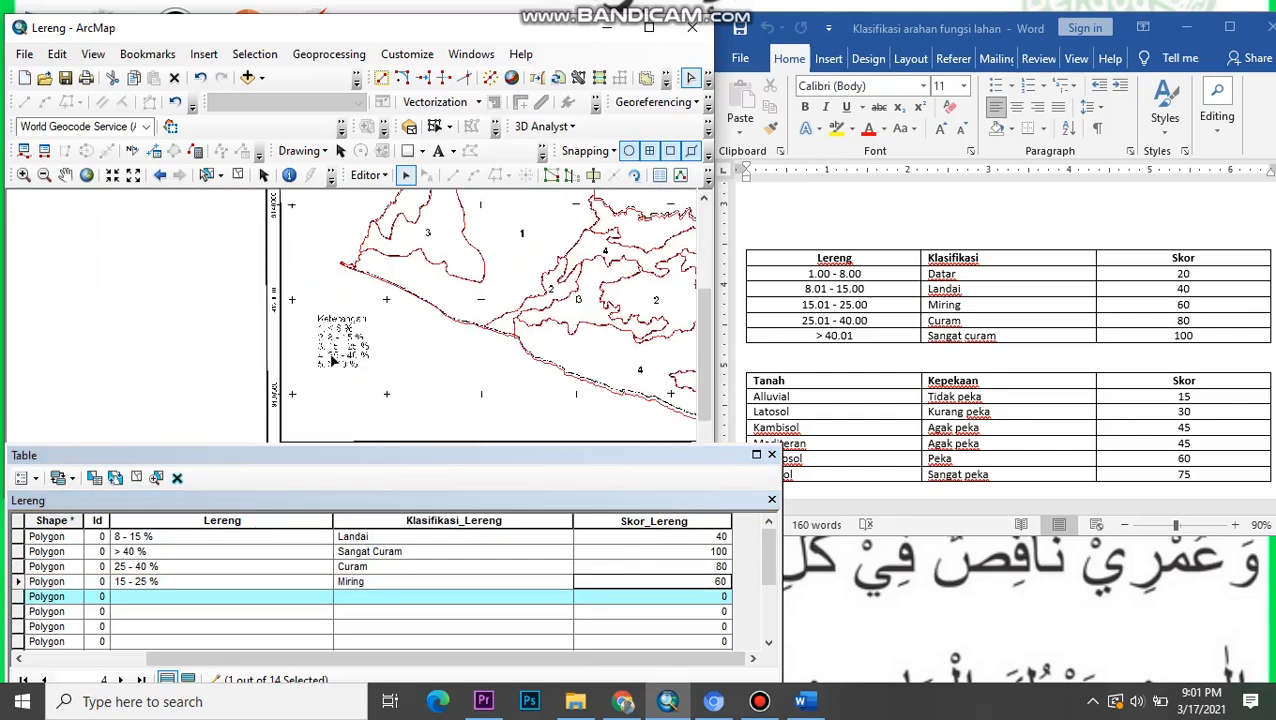
pyautogui.scroll(-2, 332, 360)
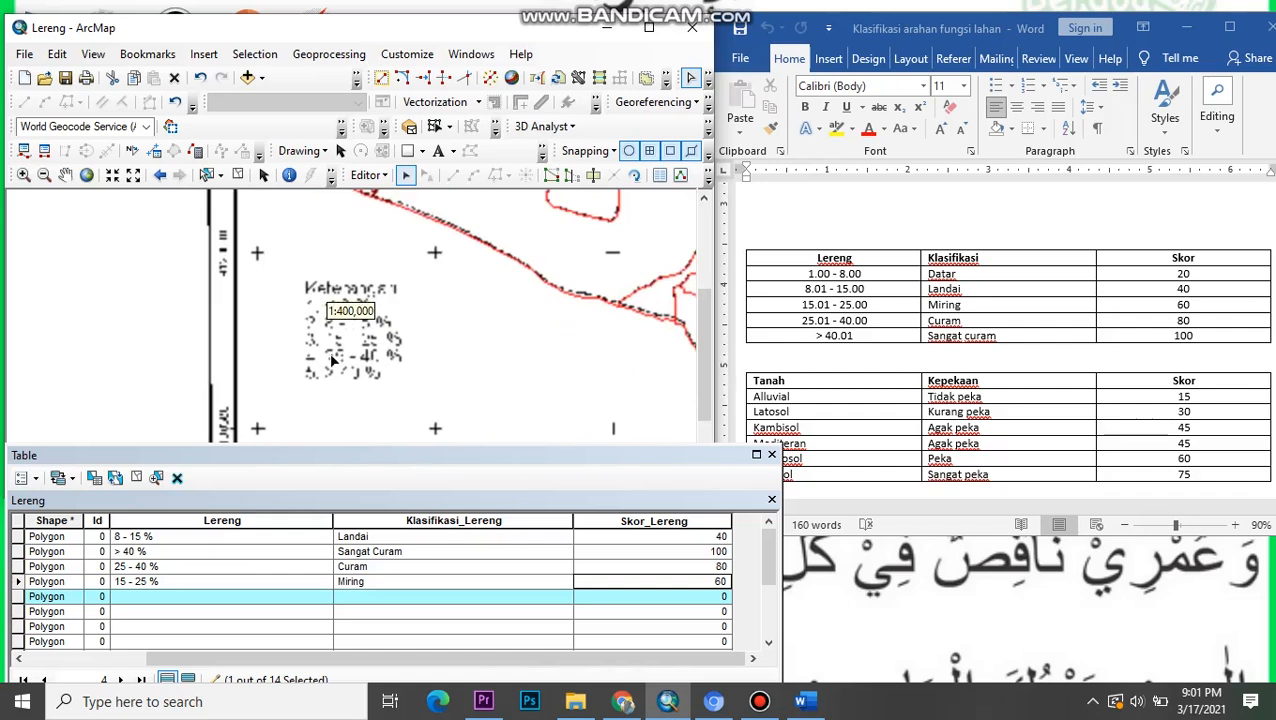
pyautogui.click(240, 597)
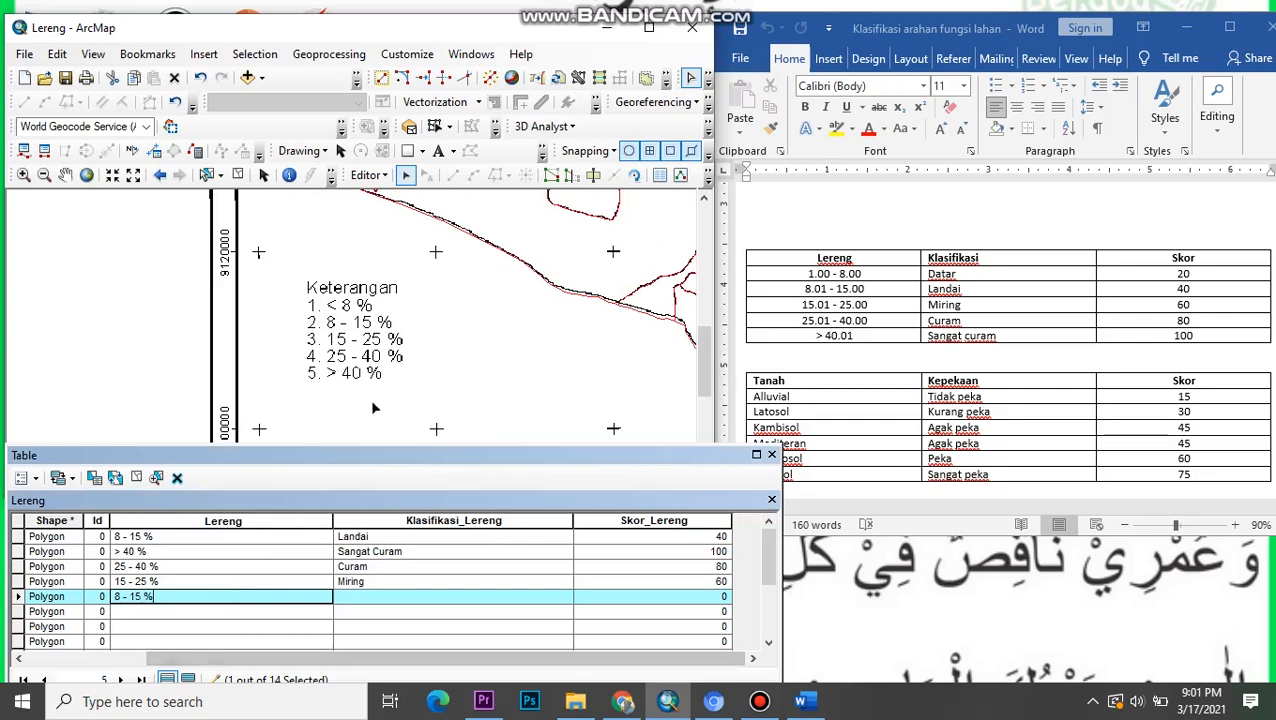
pyautogui.click(347, 600)
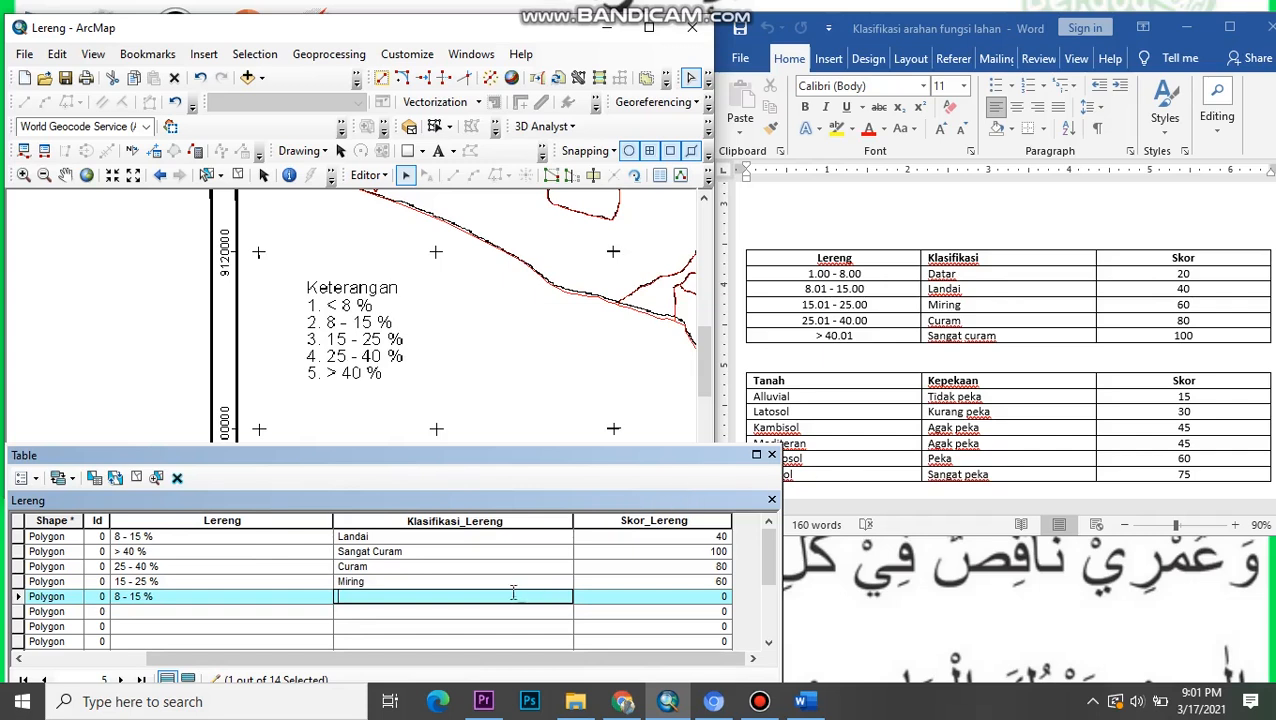
pyautogui.write('Landai')
pyautogui.click(610, 597)
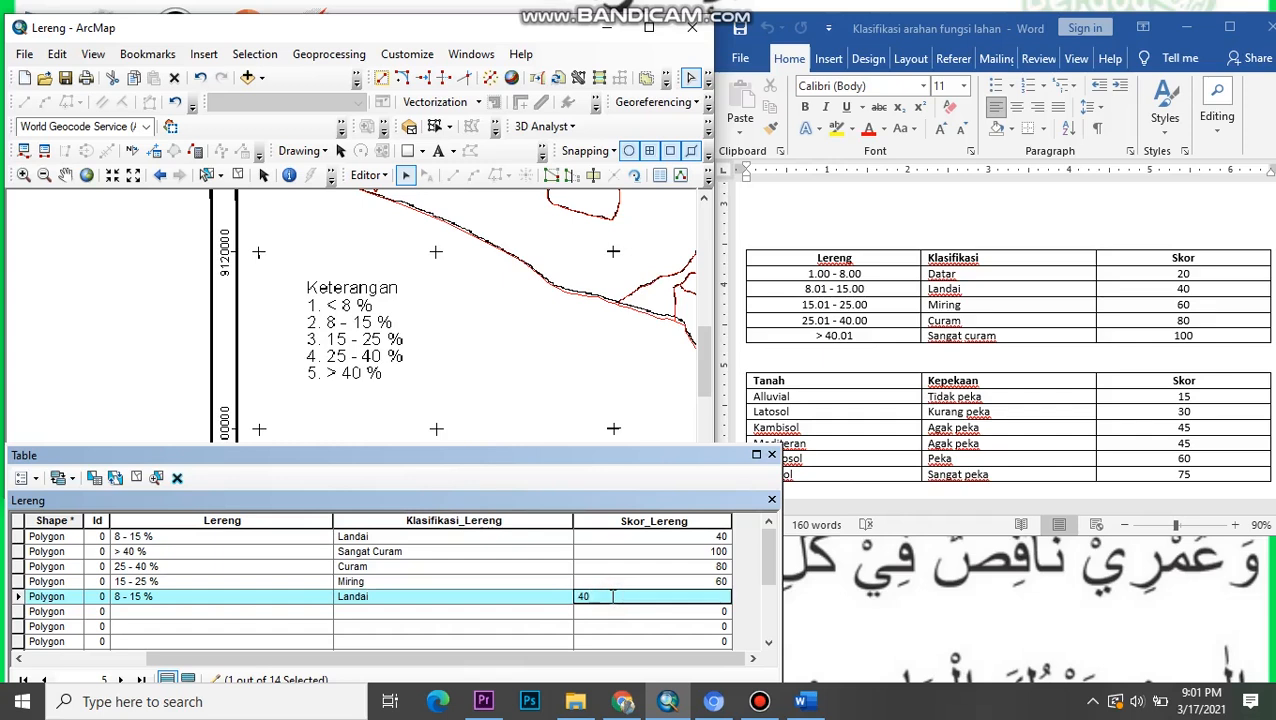
pyautogui.click(40, 609)
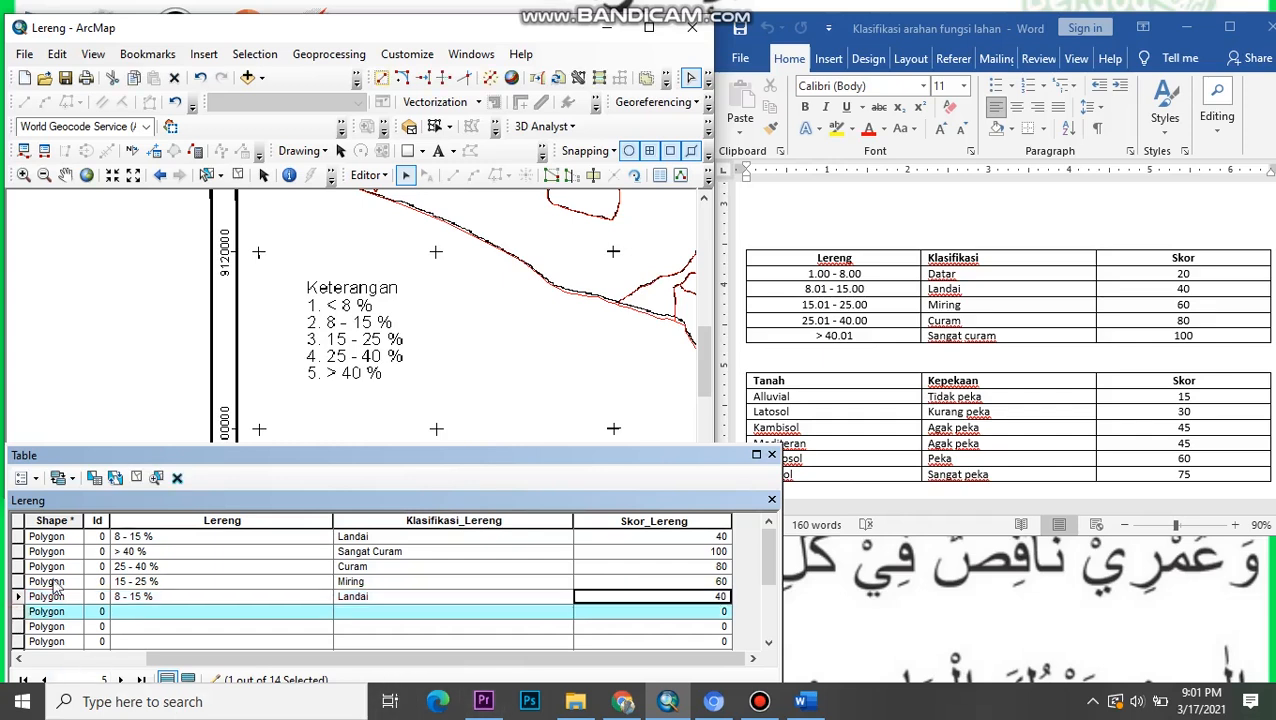
# - Match the sixth record's polygon to the legend and enter slope > 40 %, classification Sangat Curam and score 100
pyautogui.scroll(5, 553, 333)
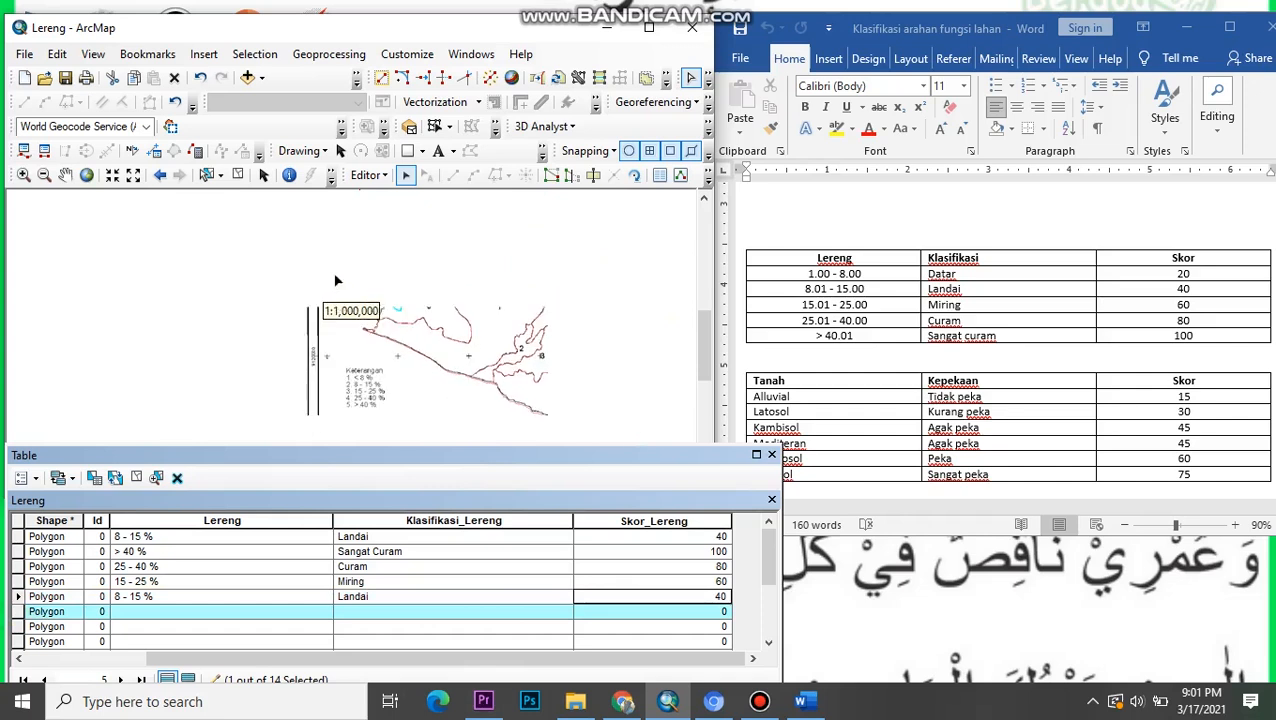
pyautogui.scroll(-5, 426, 278)
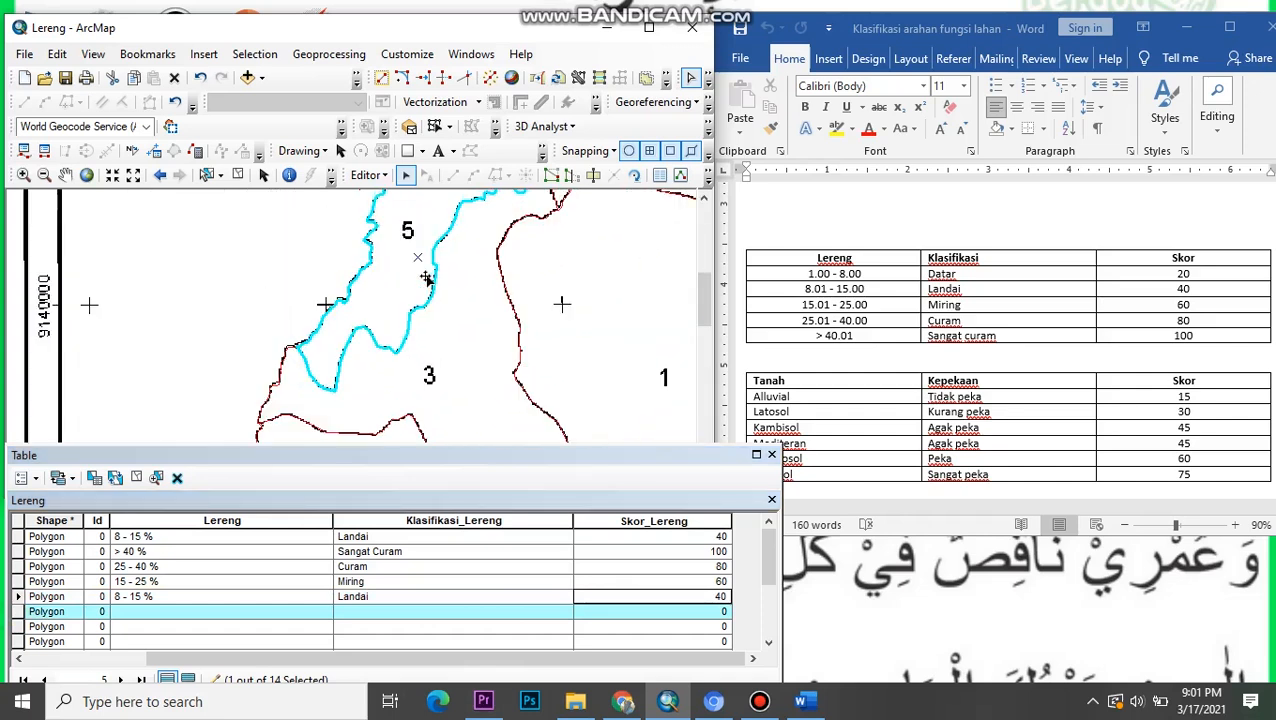
pyautogui.moveTo(397, 400); pyautogui.dragTo(522, 204)
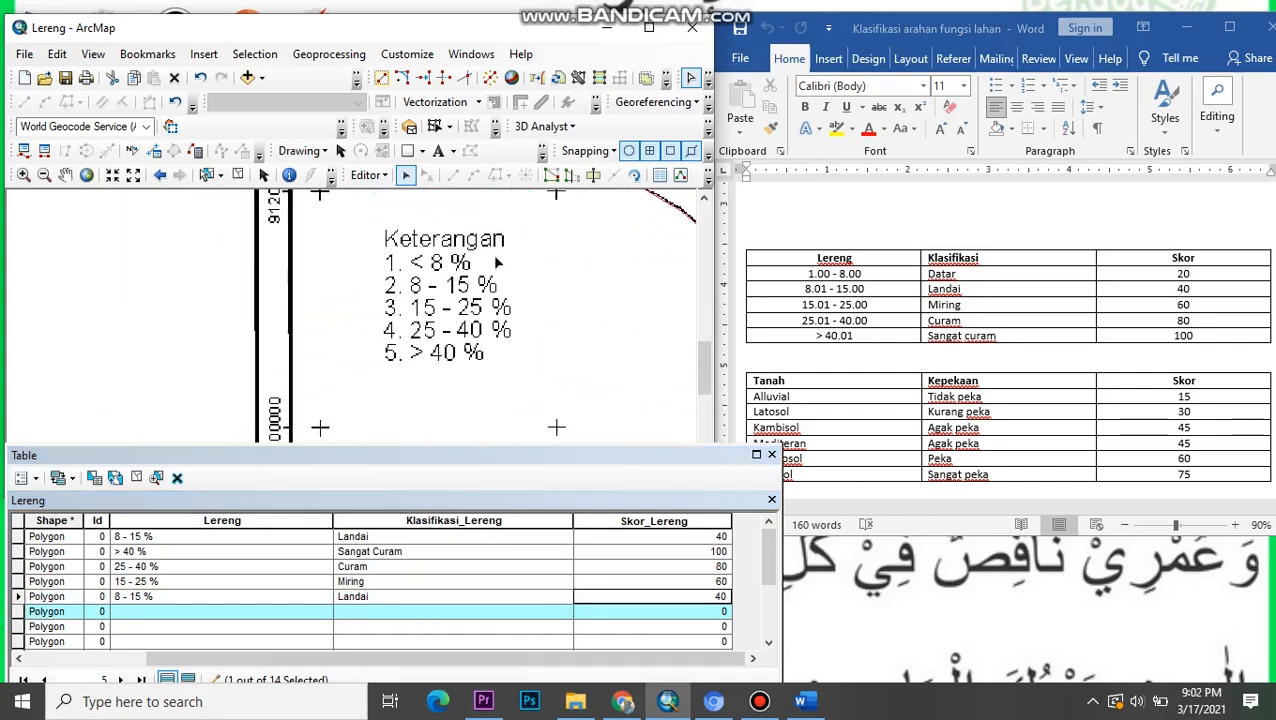
pyautogui.click(258, 611)
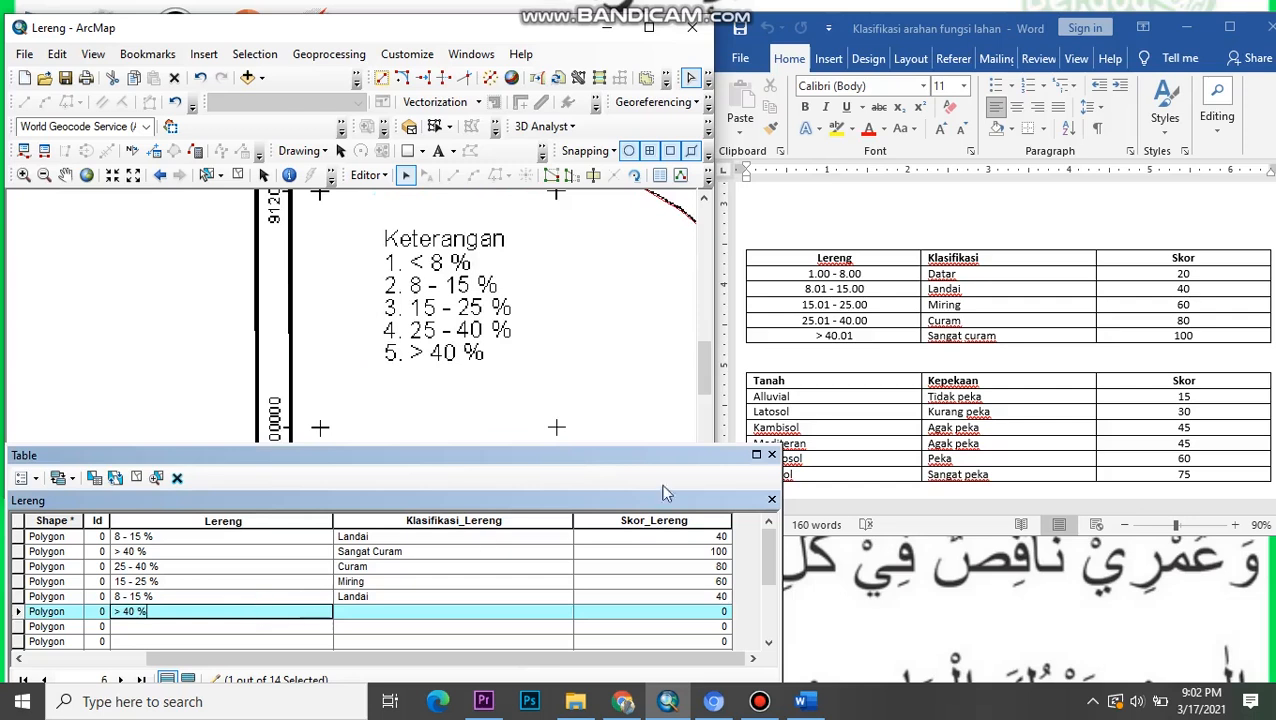
pyautogui.click(482, 610)
pyautogui.write('Sangat Cu')
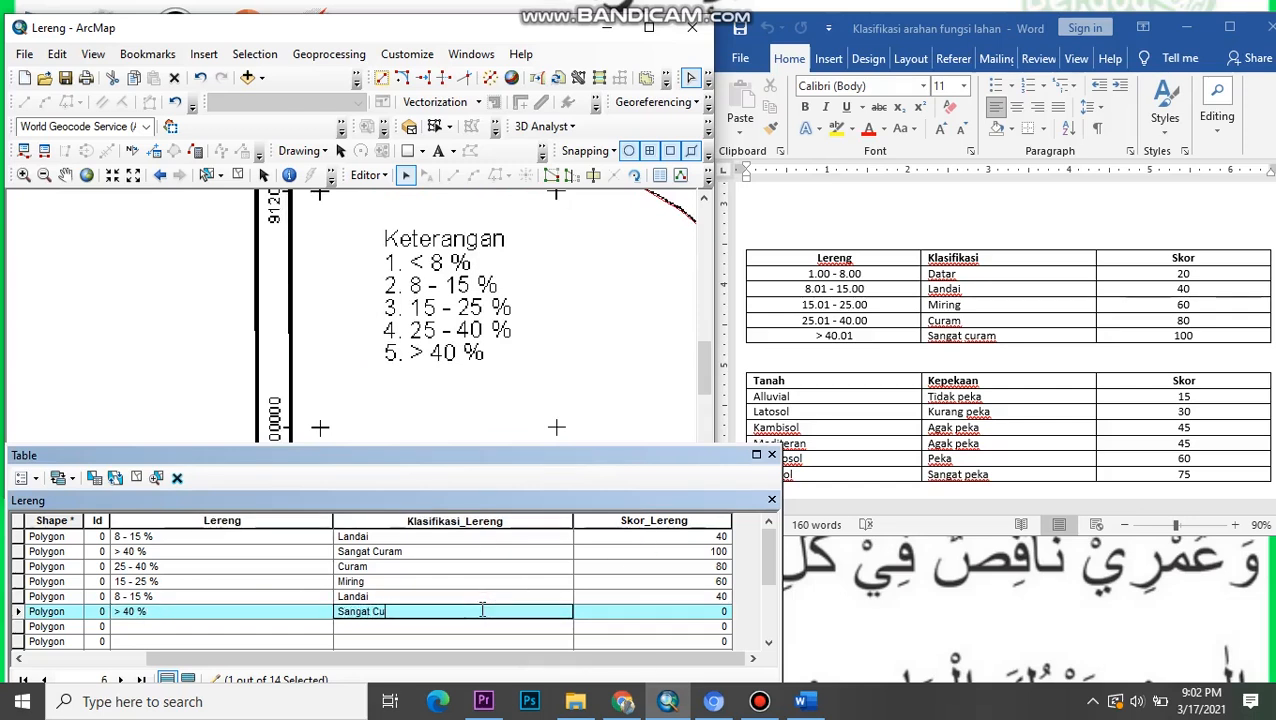
pyautogui.click(610, 609)
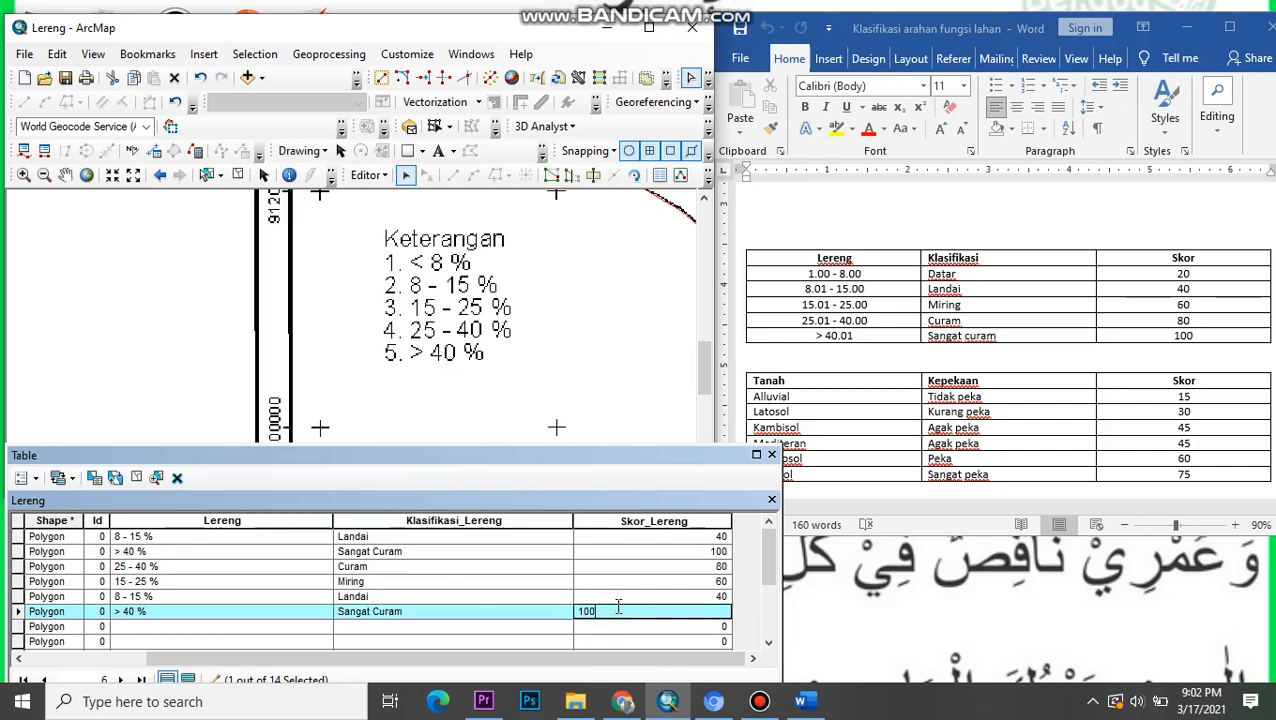
# - Select the seventh record, match its polygon to the legend and enter slope 15 - 25 %, classification Miring and score 60
pyautogui.click(17, 626)
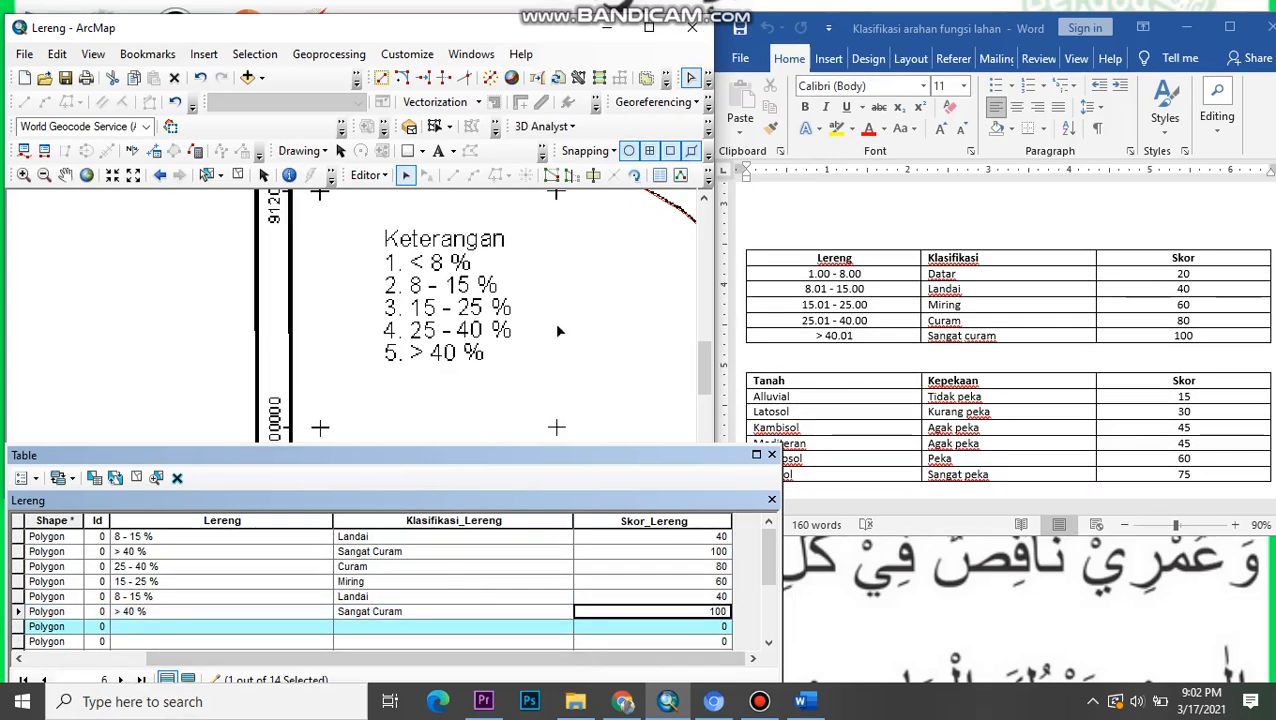
pyautogui.moveTo(554, 322); pyautogui.dragTo(453, 387)
pyautogui.scroll(2, 465, 368)
pyautogui.scroll(-1, 536, 256)
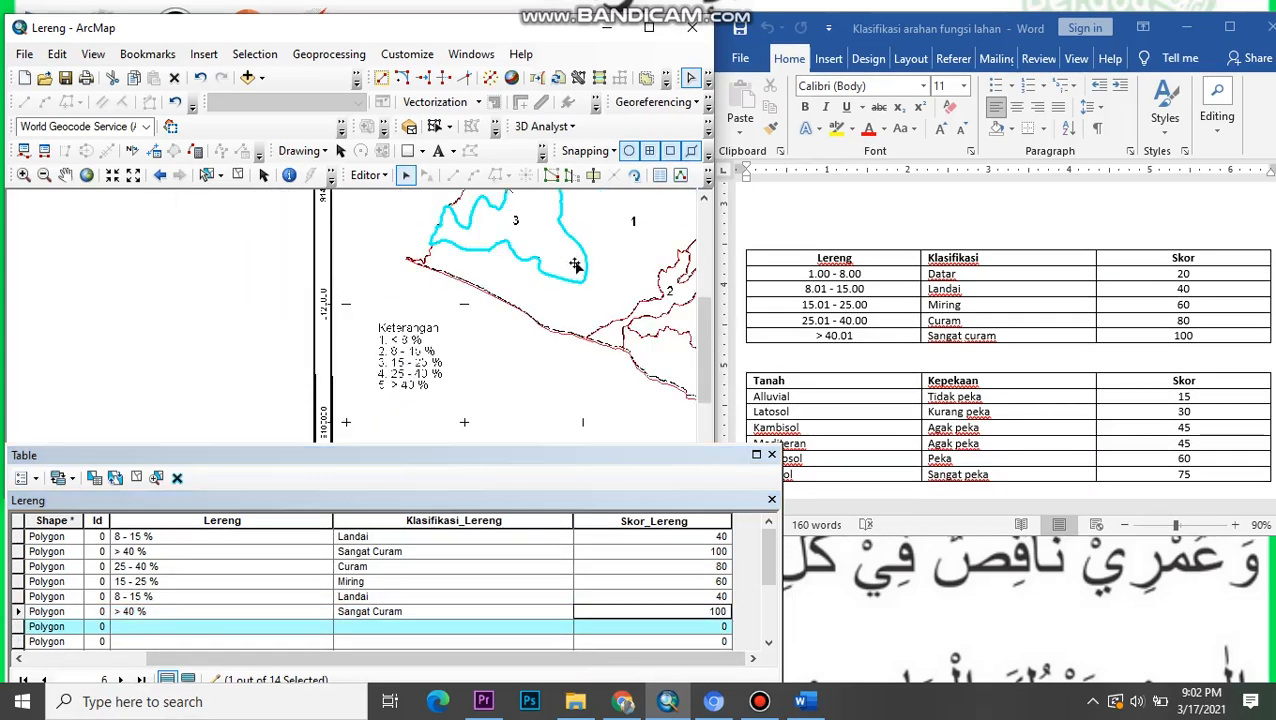
pyautogui.scroll(-2, 545, 330)
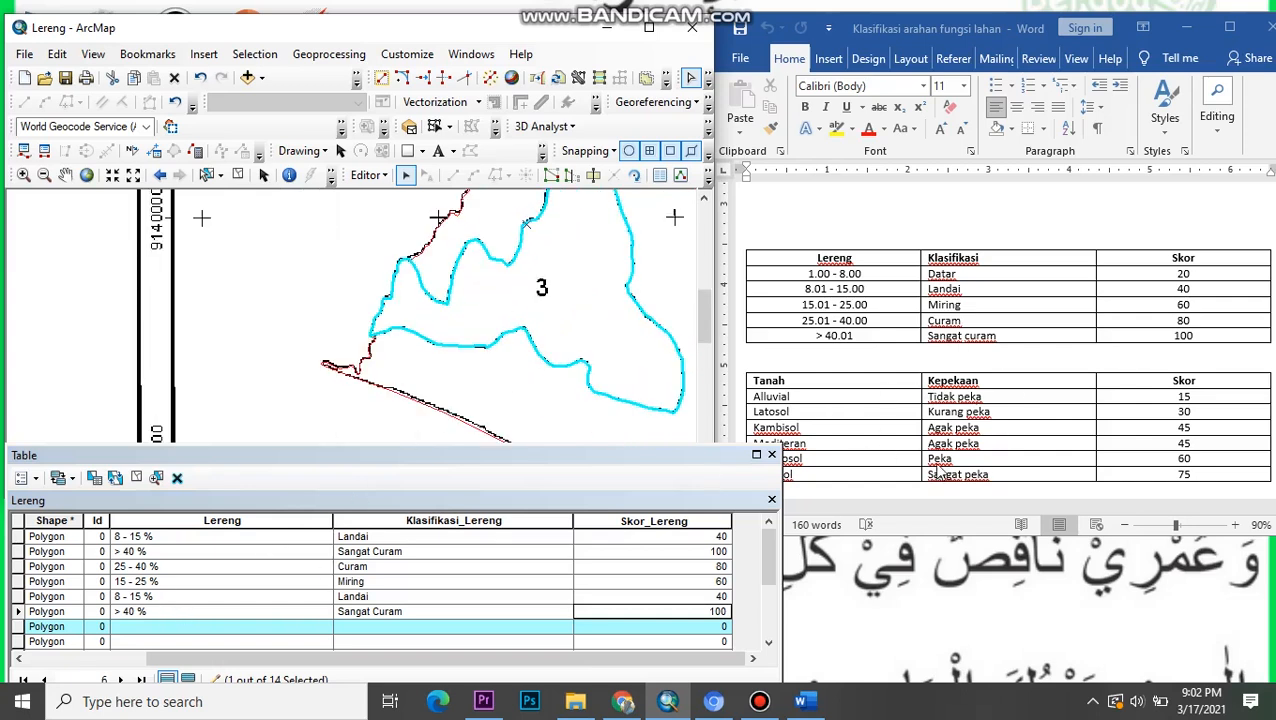
pyautogui.moveTo(428, 426); pyautogui.dragTo(668, 270)
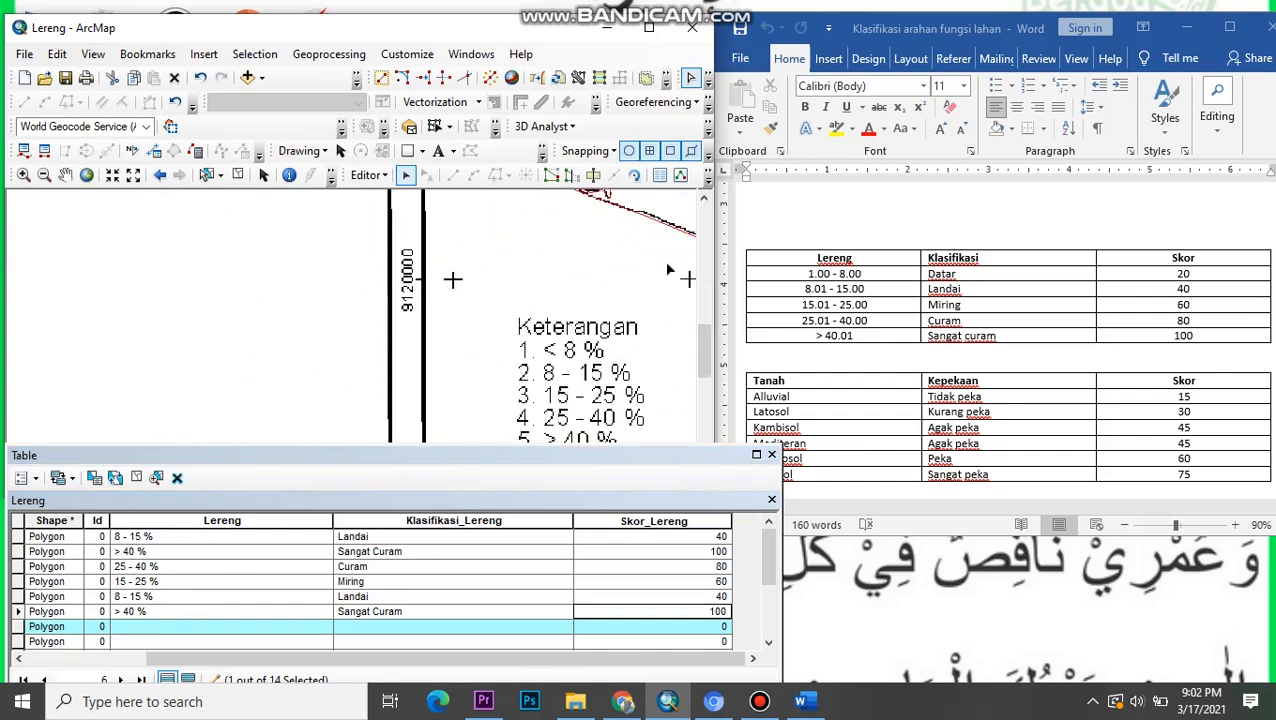
pyautogui.click(219, 626)
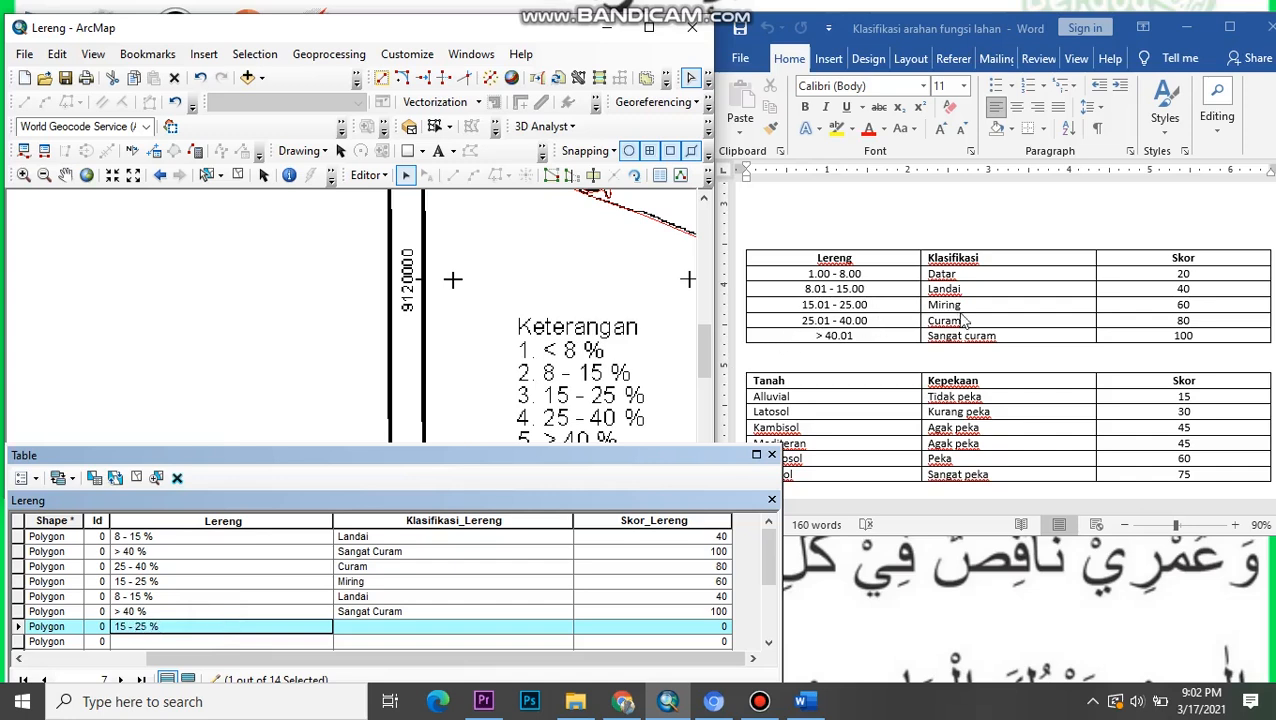
pyautogui.click(457, 626)
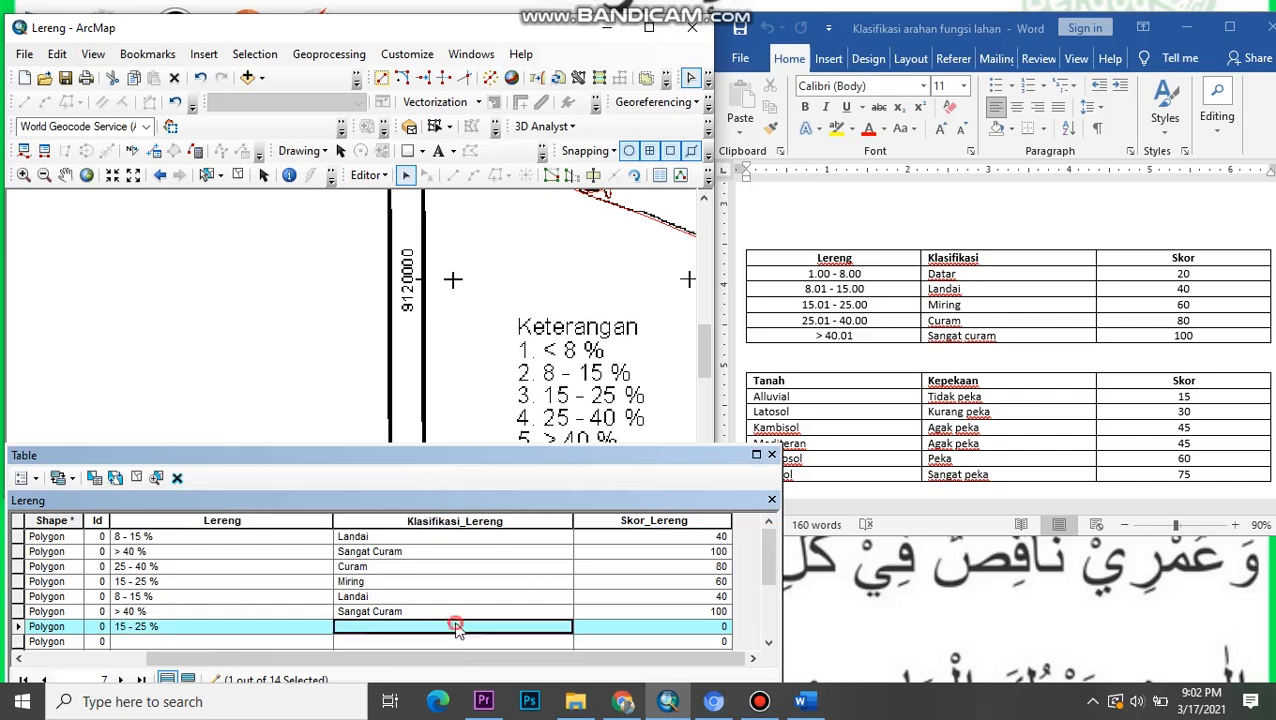
pyautogui.write('Miring')
pyautogui.click(663, 626)
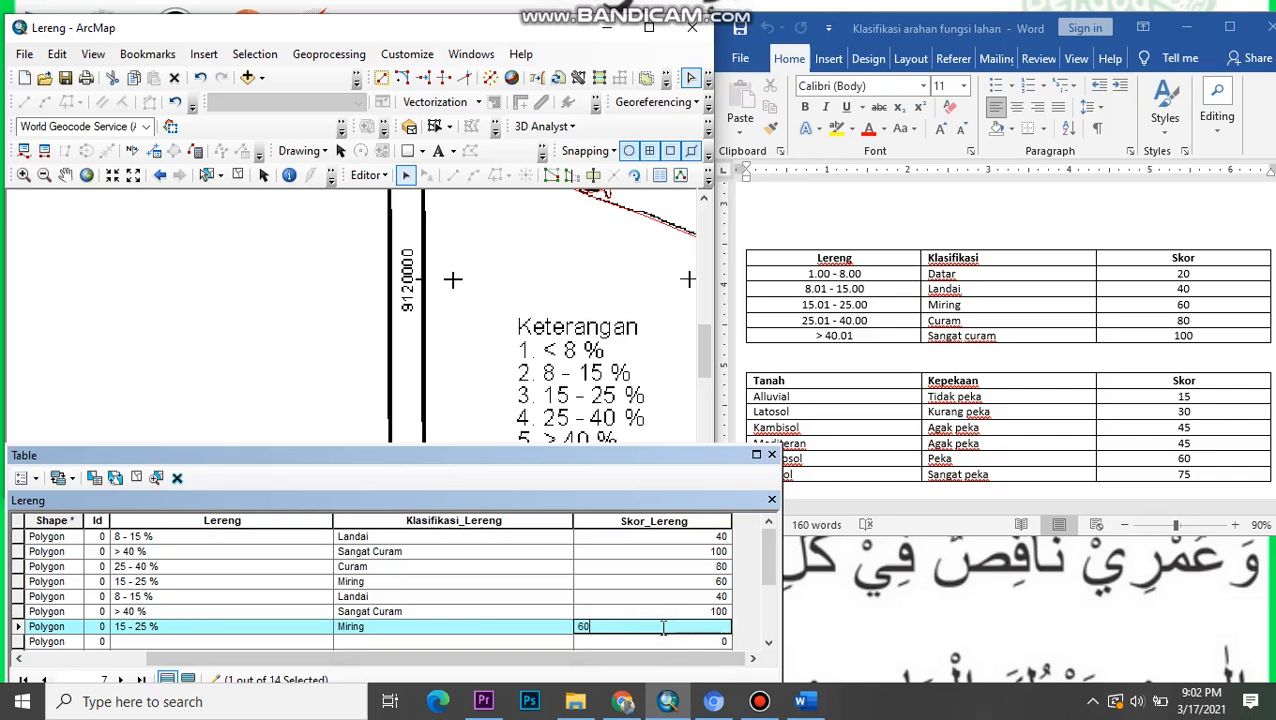
# - Reposition the attribute table and map windows, match the eighth record's polygon to the legend and enter slope < 8 %, classification Datar and score 20
pyautogui.moveTo(421, 455); pyautogui.dragTo(436, 411)
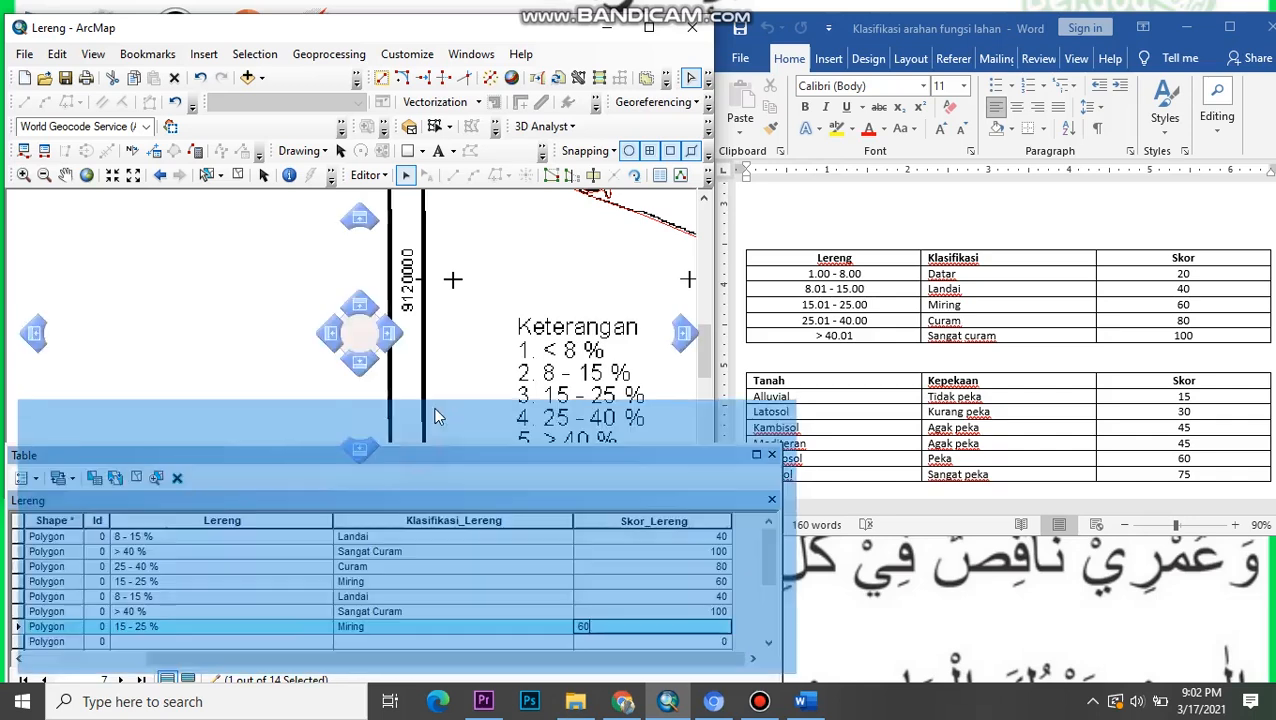
pyautogui.scroll(-1, 103, 570)
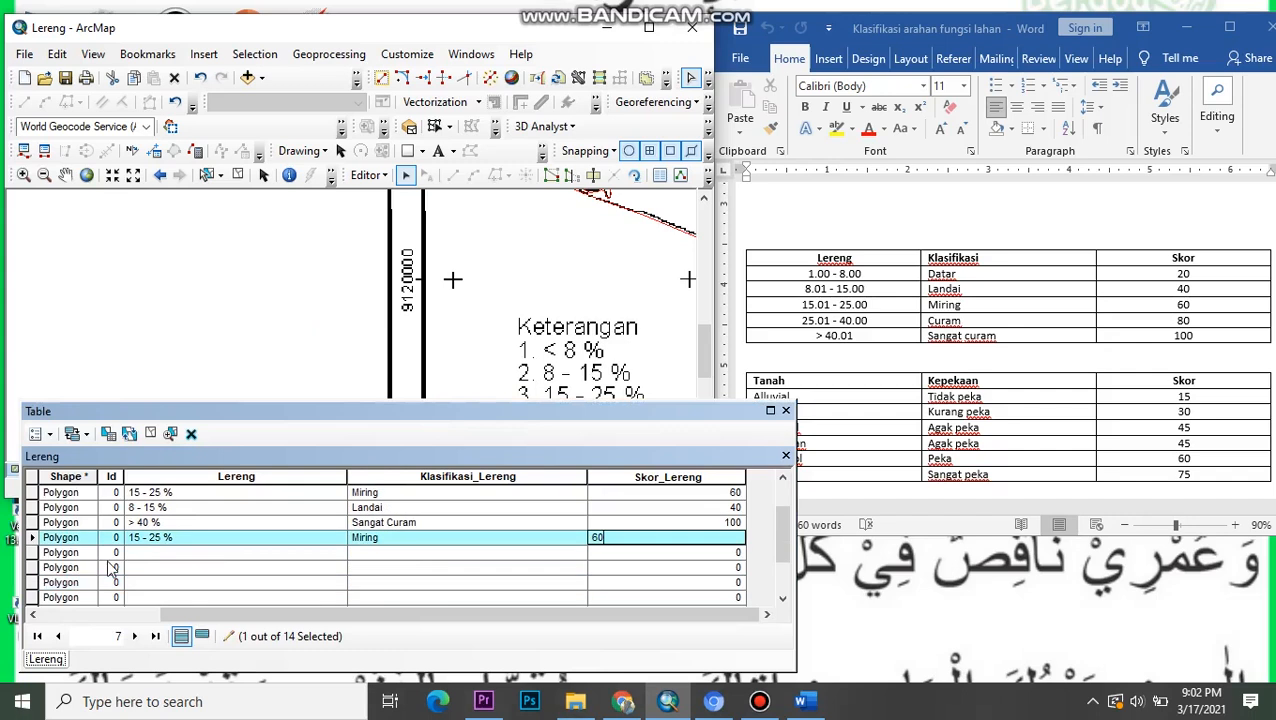
pyautogui.click(34, 552)
pyautogui.moveTo(346, 30); pyautogui.dragTo(341, 17)
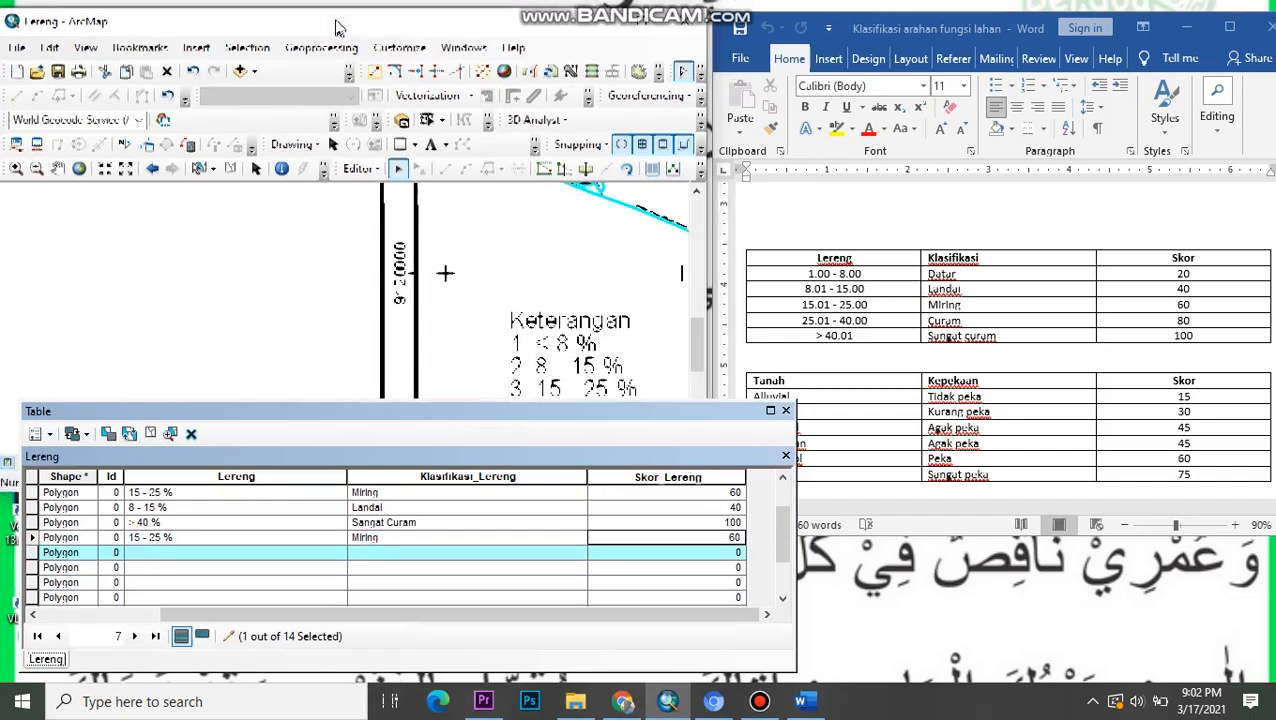
pyautogui.scroll(1, 459, 297)
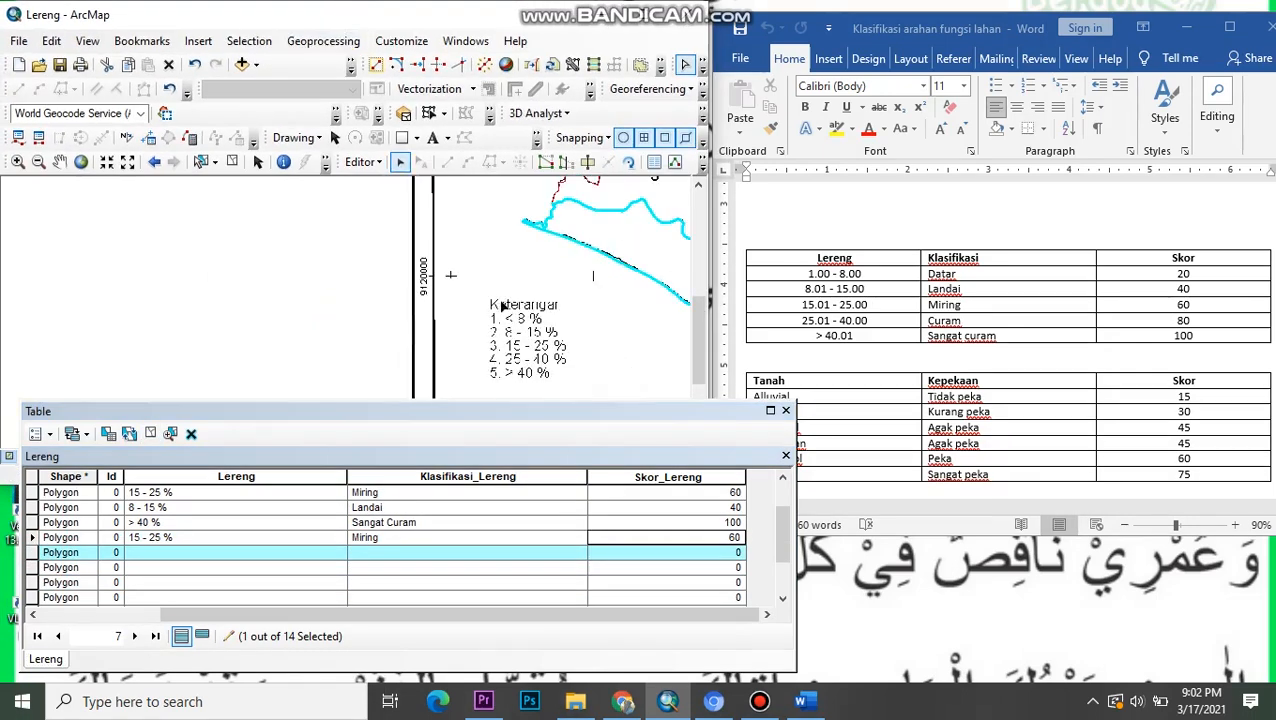
pyautogui.moveTo(492, 302); pyautogui.dragTo(270, 330)
pyautogui.moveTo(393, 339); pyautogui.dragTo(455, 268)
pyautogui.scroll(-2, 321, 256)
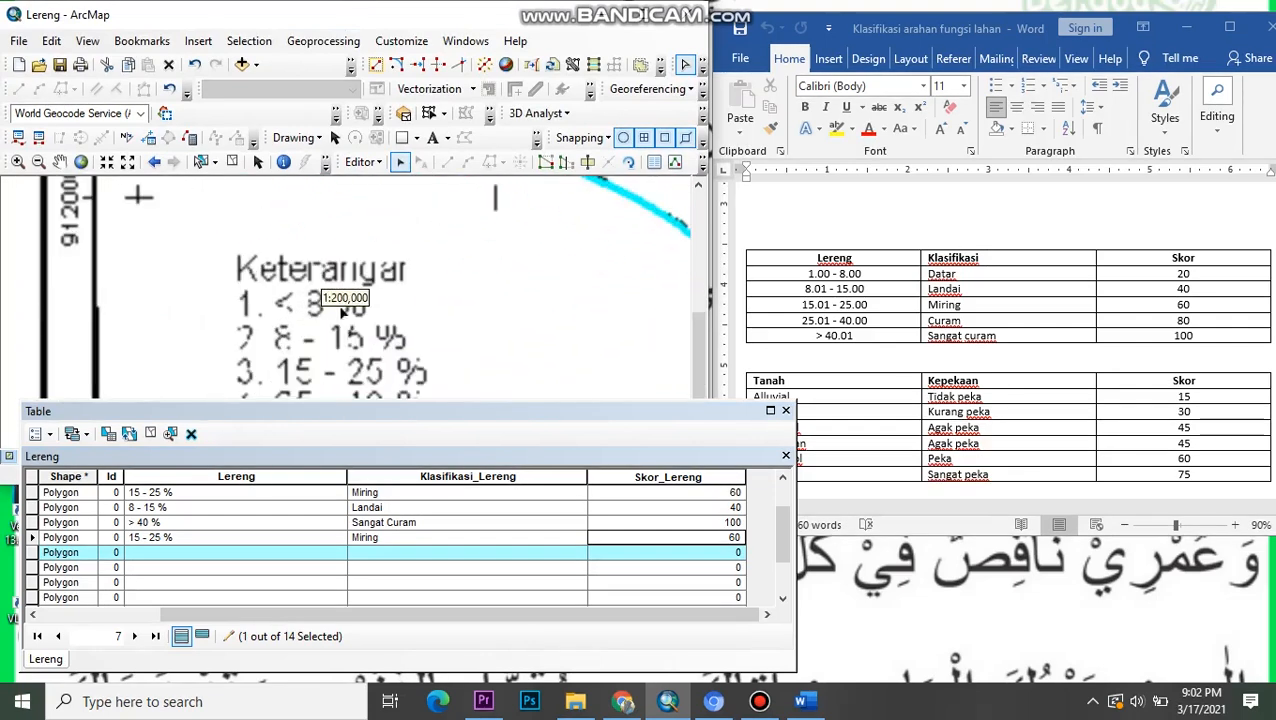
pyautogui.click(257, 552)
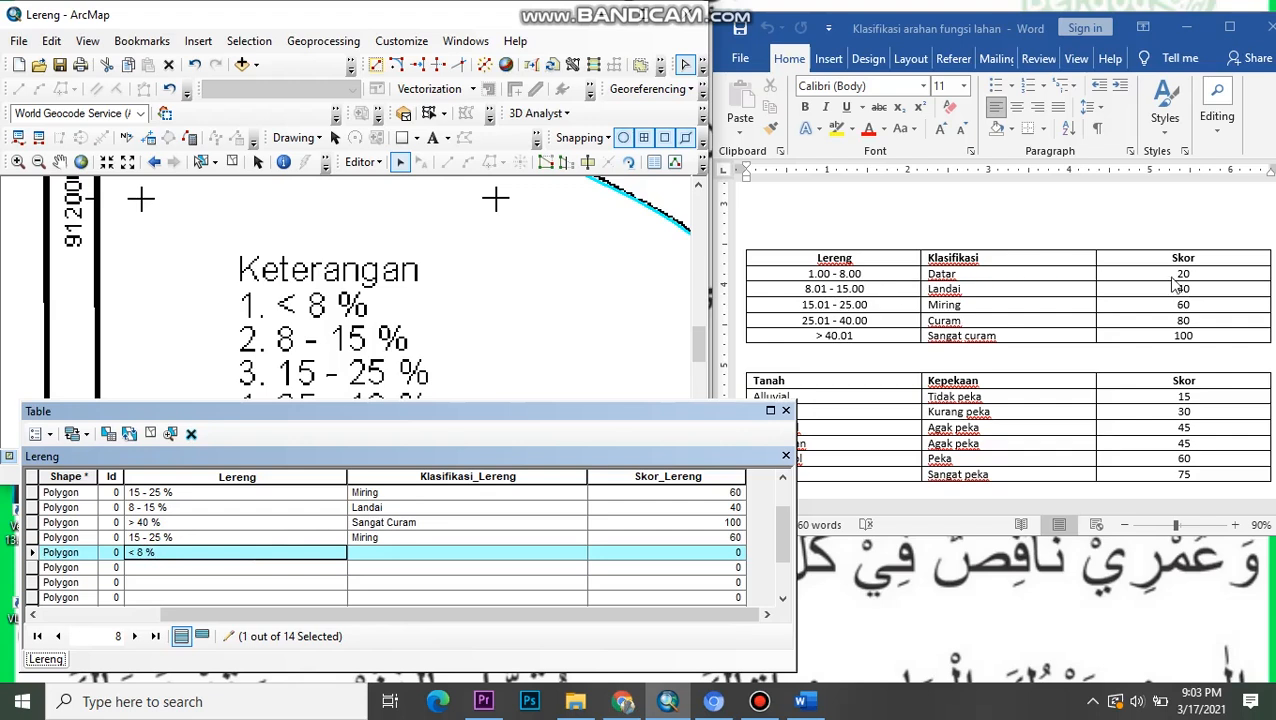
pyautogui.click(505, 553)
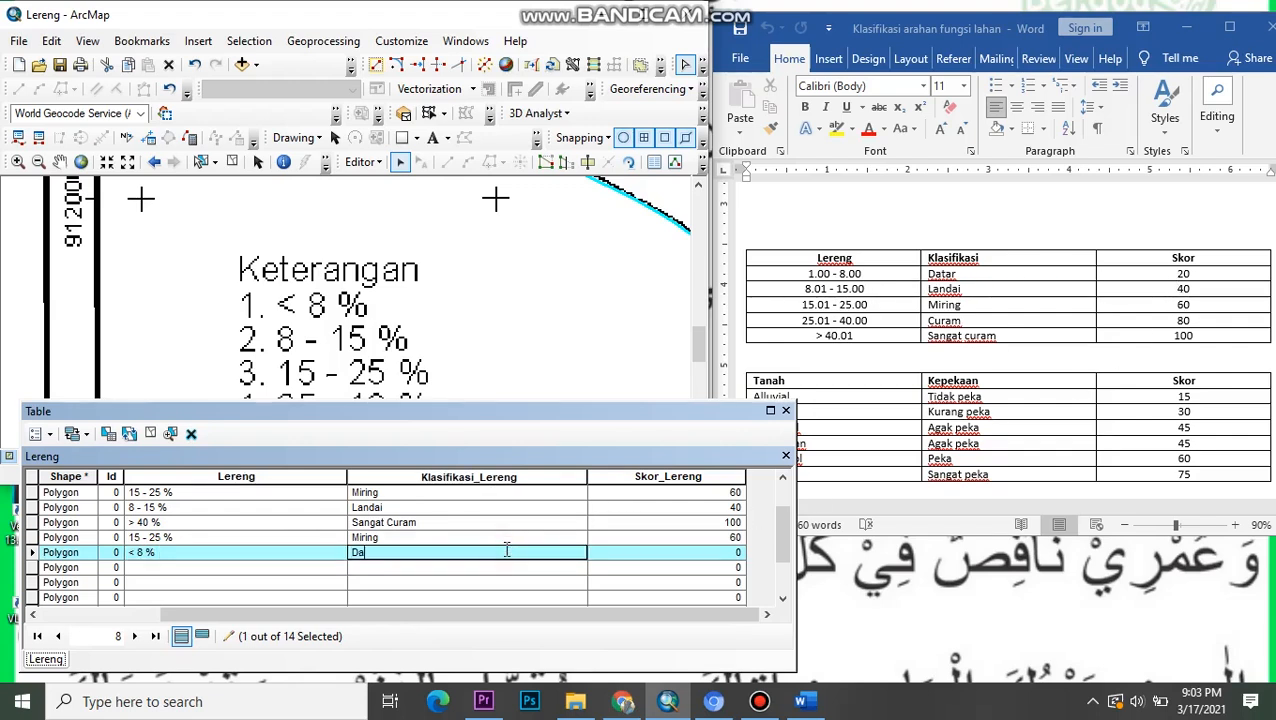
pyautogui.click(608, 553)
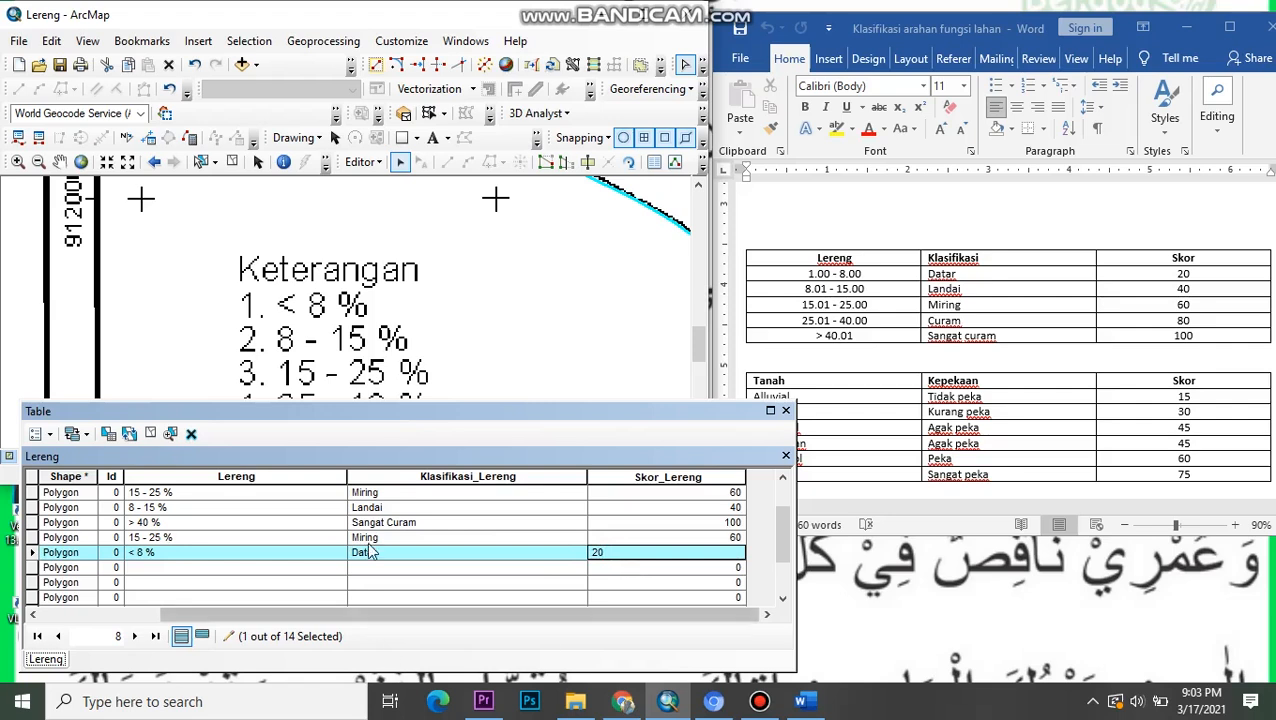
pyautogui.press('Return')
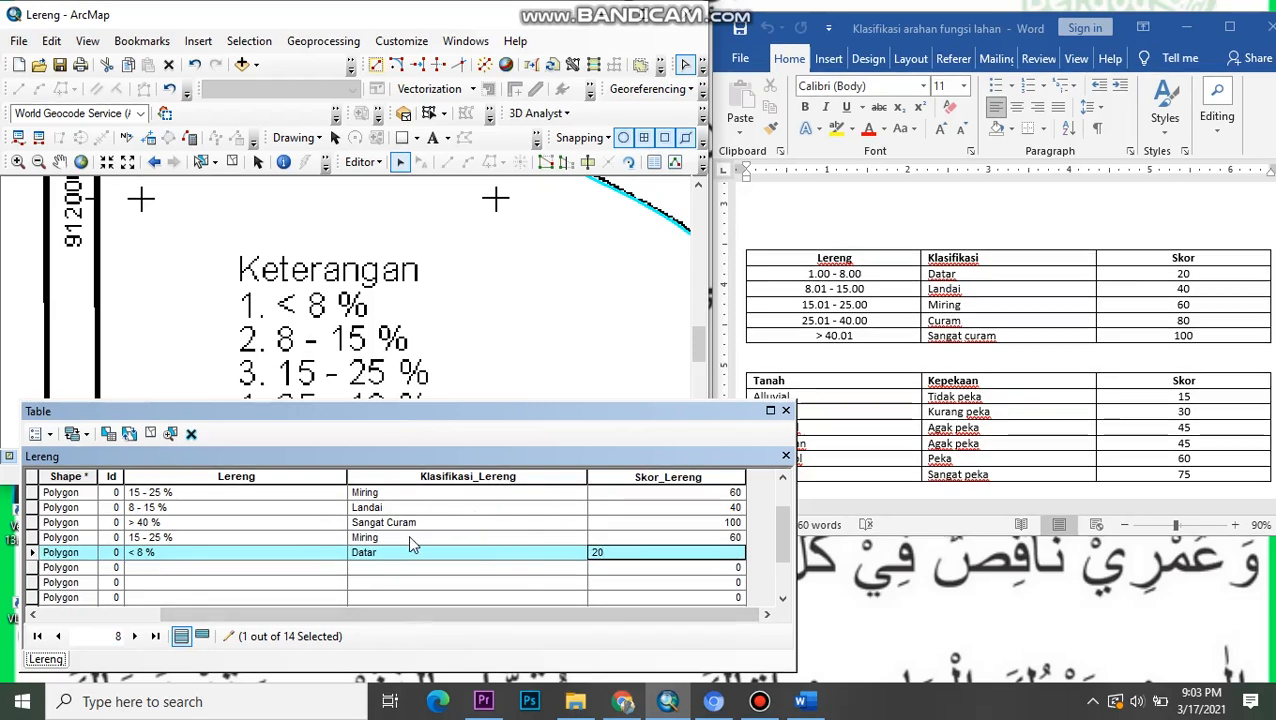
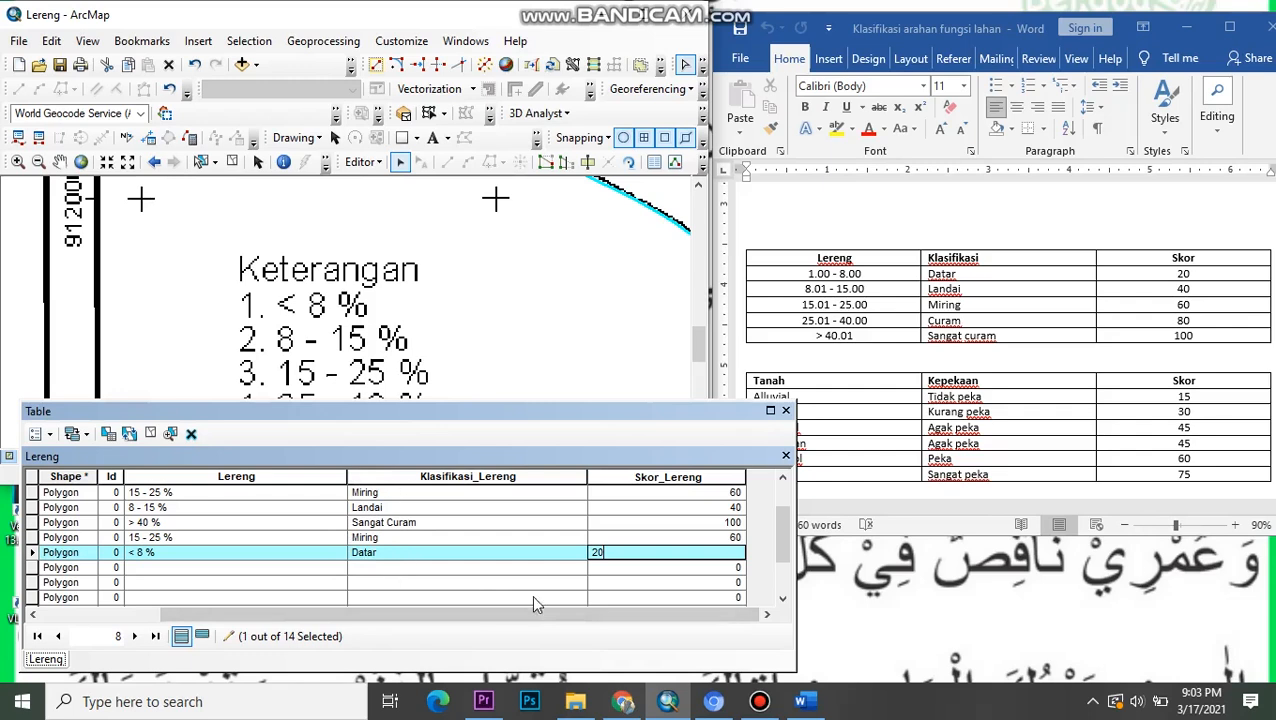
pyautogui.click(760, 702)
pyautogui.click(630, 213)
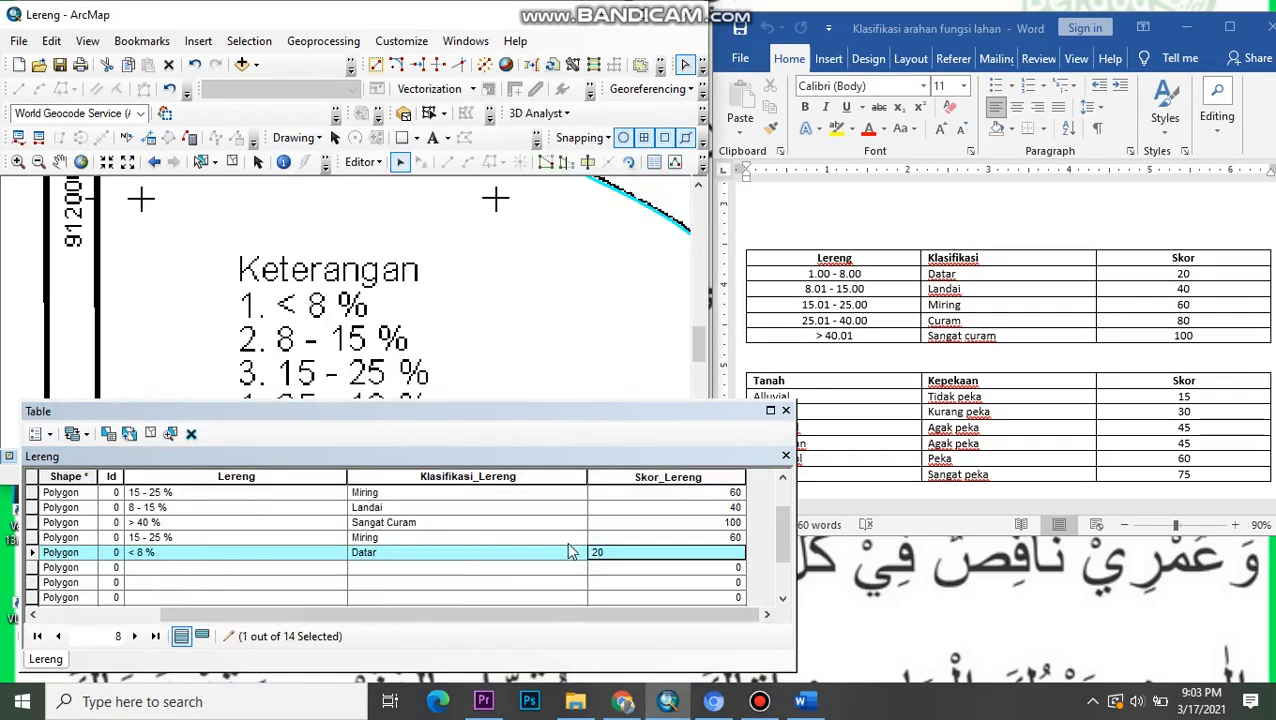
# - Select the ninth record, match its polygon to the legend and enter slope 8 - 15 %, classification Landai and score 40
pyautogui.click(33, 567)
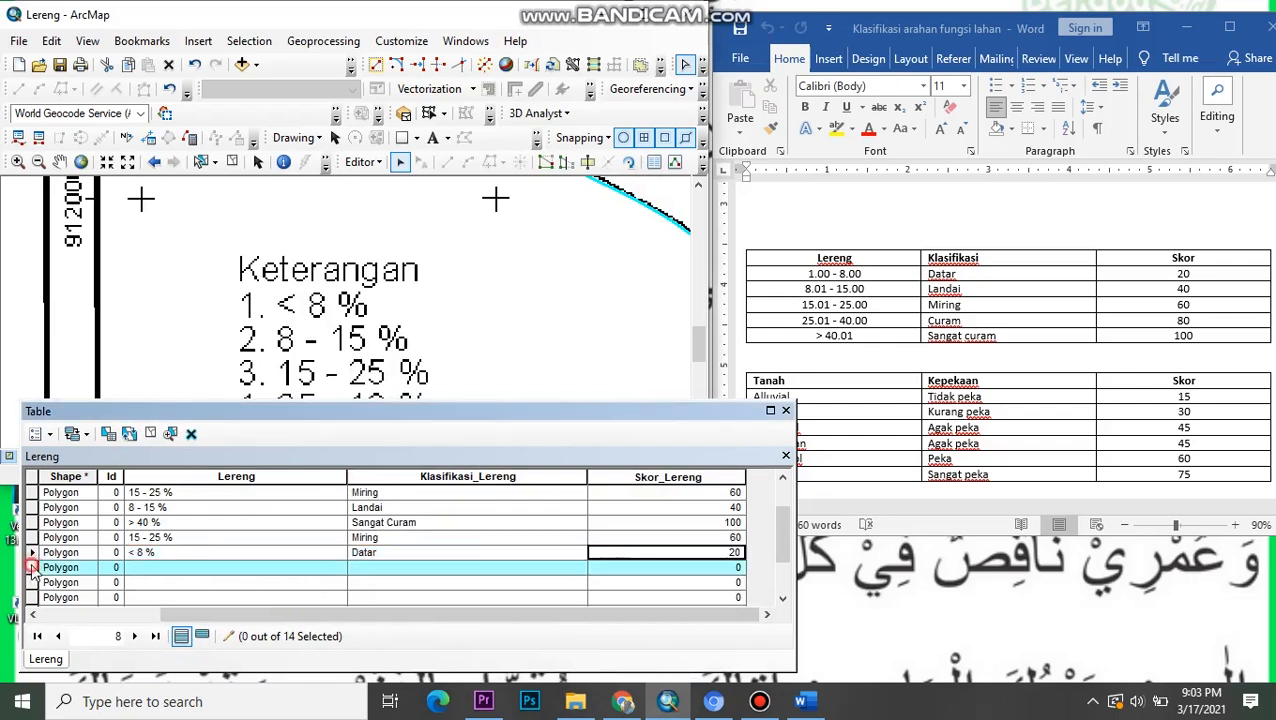
pyautogui.scroll(4, 349, 346)
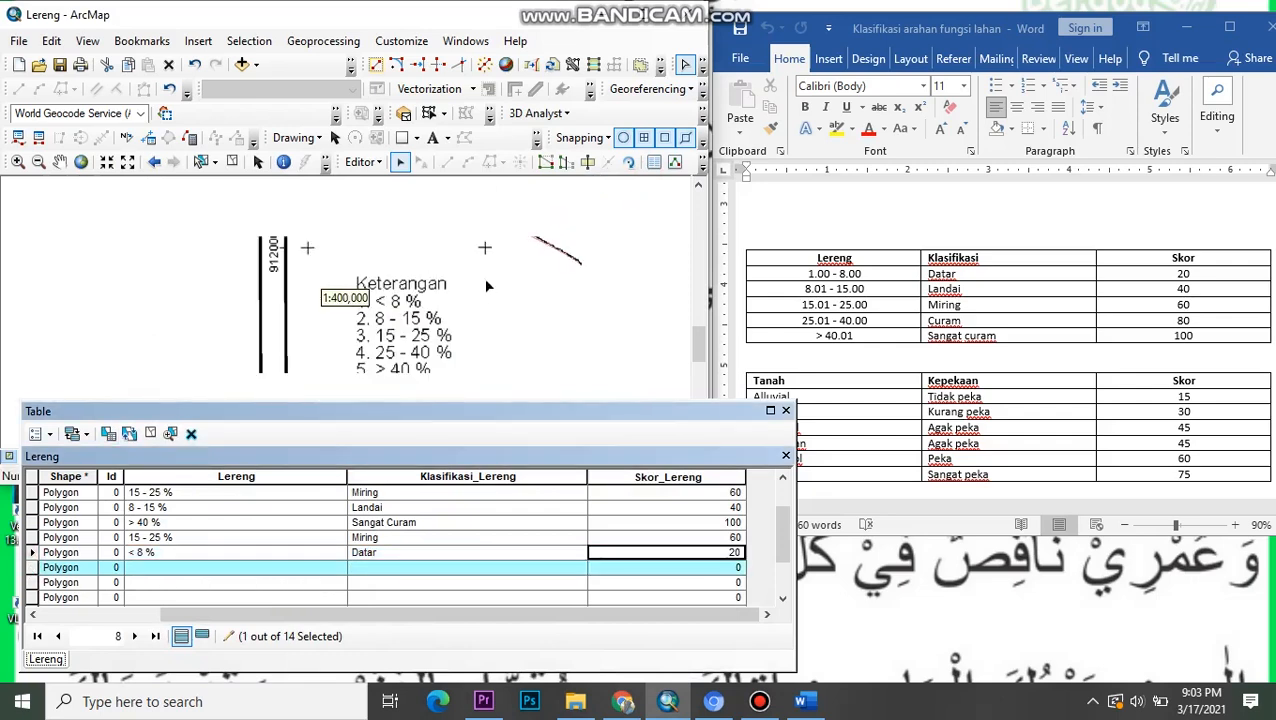
pyautogui.scroll(2, 282, 265)
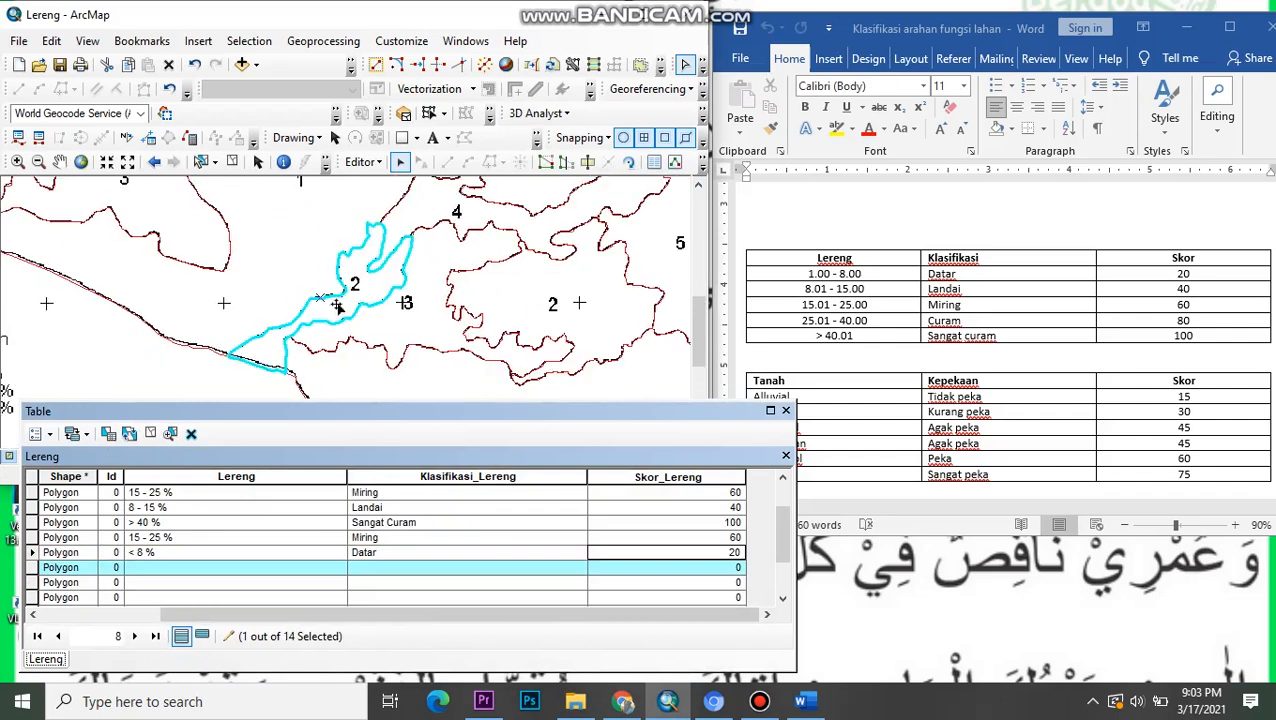
pyautogui.scroll(-2, 350, 300)
pyautogui.scroll(-3, 270, 335)
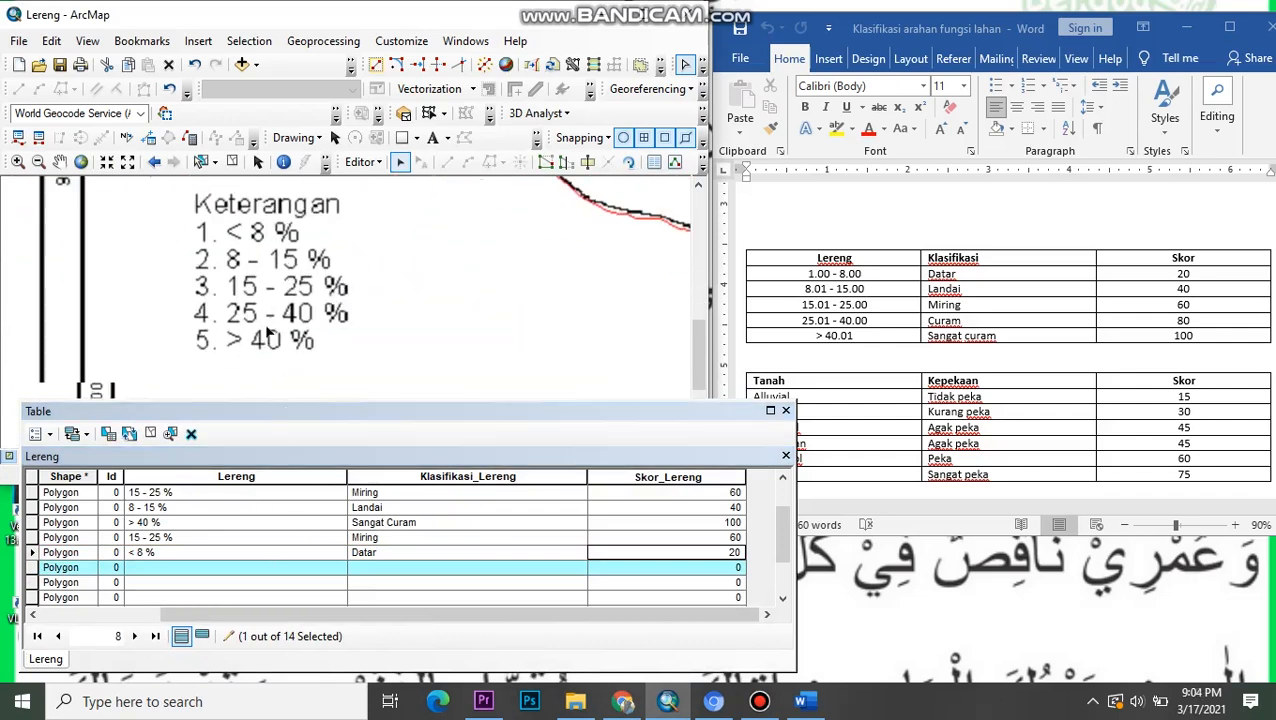
pyautogui.click(192, 568)
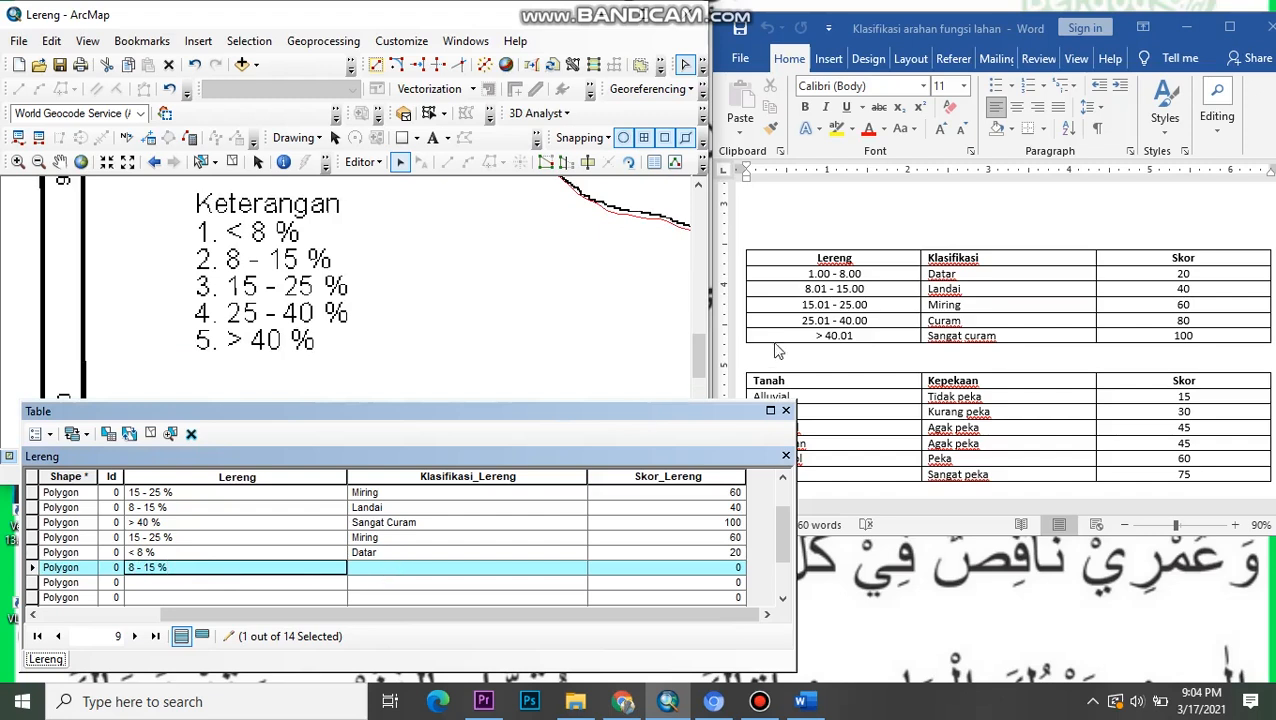
pyautogui.click(475, 570)
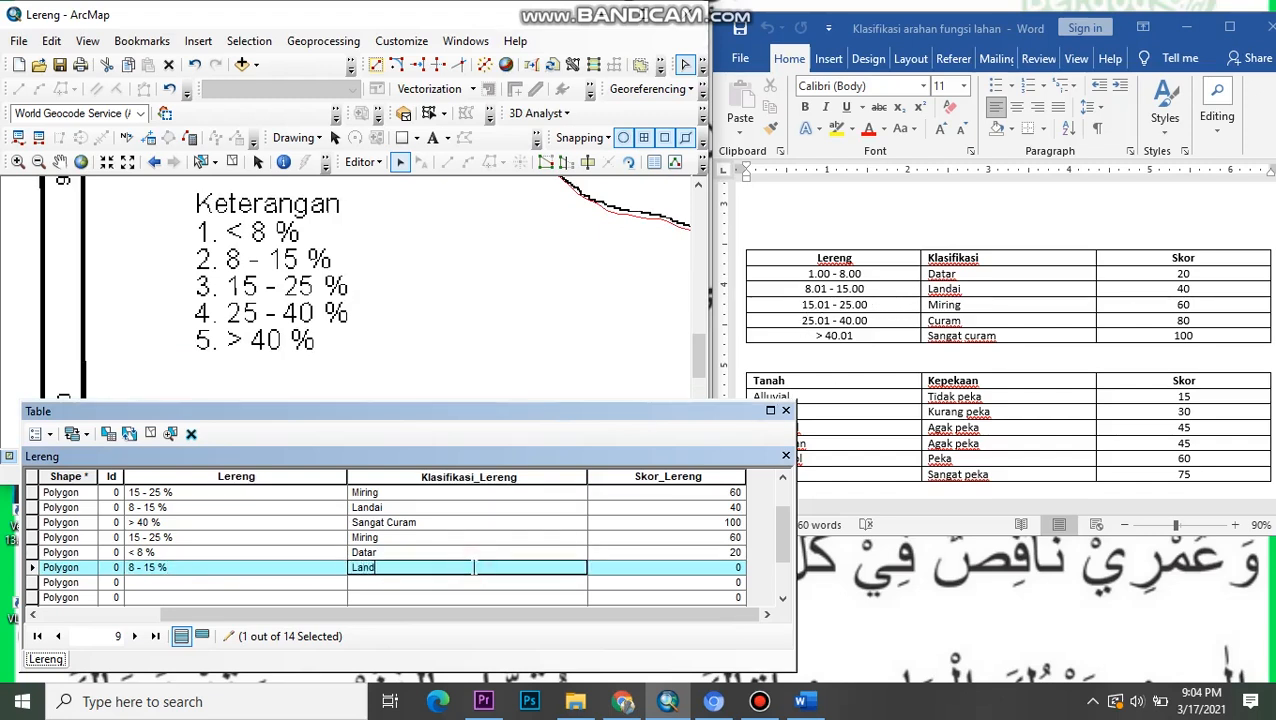
pyautogui.write('Landai')
pyautogui.click(612, 568)
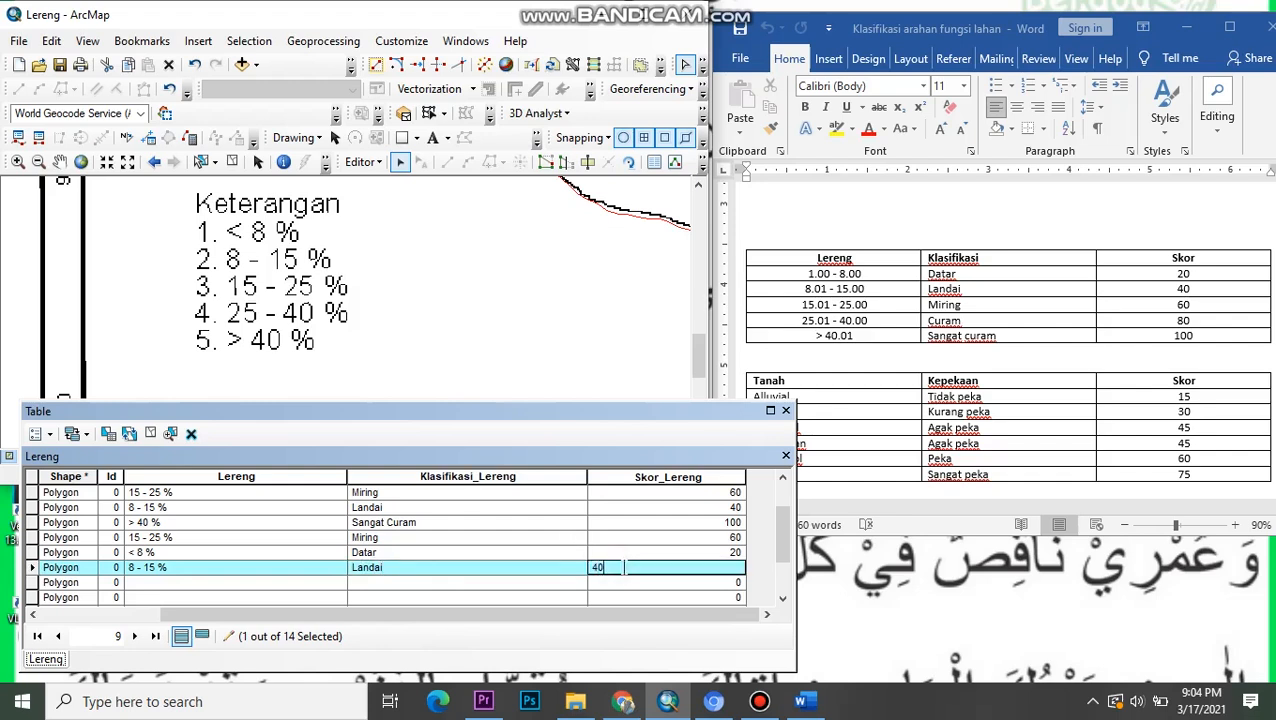
pyautogui.write('40')
pyautogui.press('Return')
# - Match the tenth record's polygon to the legend and enter slope 25 - 40 %, classification Curam and score 80
pyautogui.moveTo(491, 263); pyautogui.dragTo(417, 253)
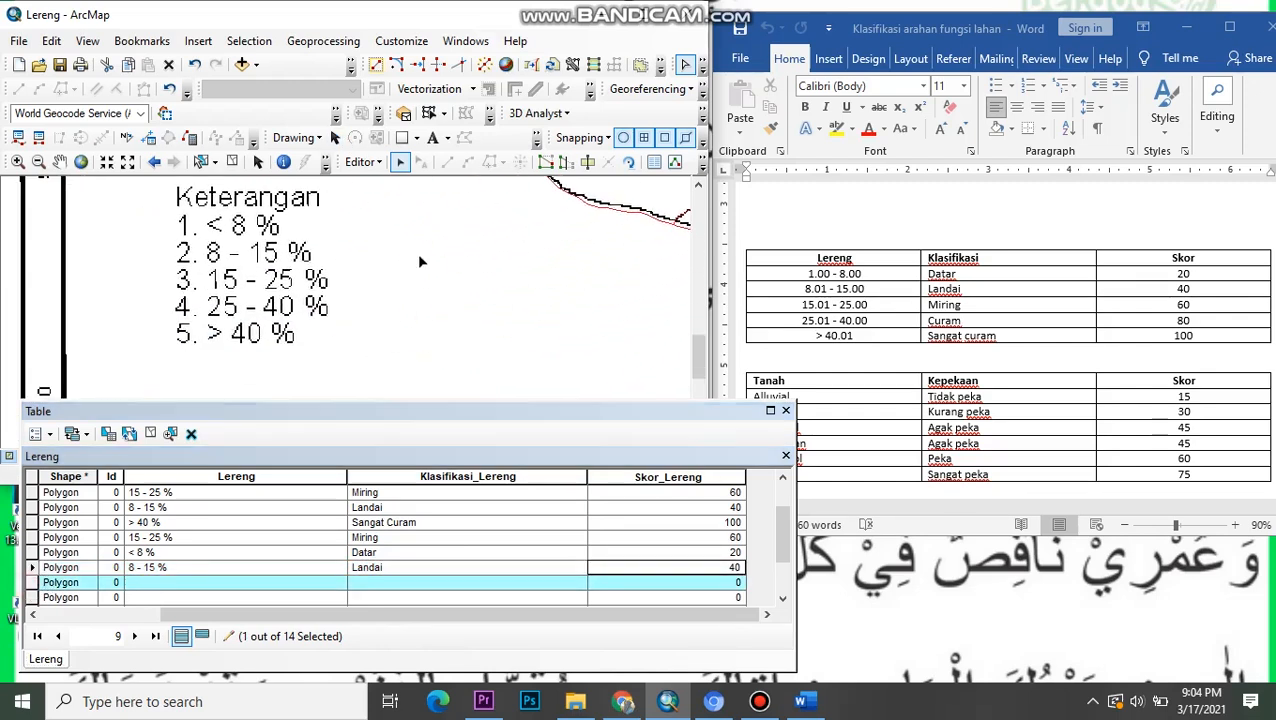
pyautogui.scroll(2, 417, 253)
pyautogui.scroll(-3, 547, 238)
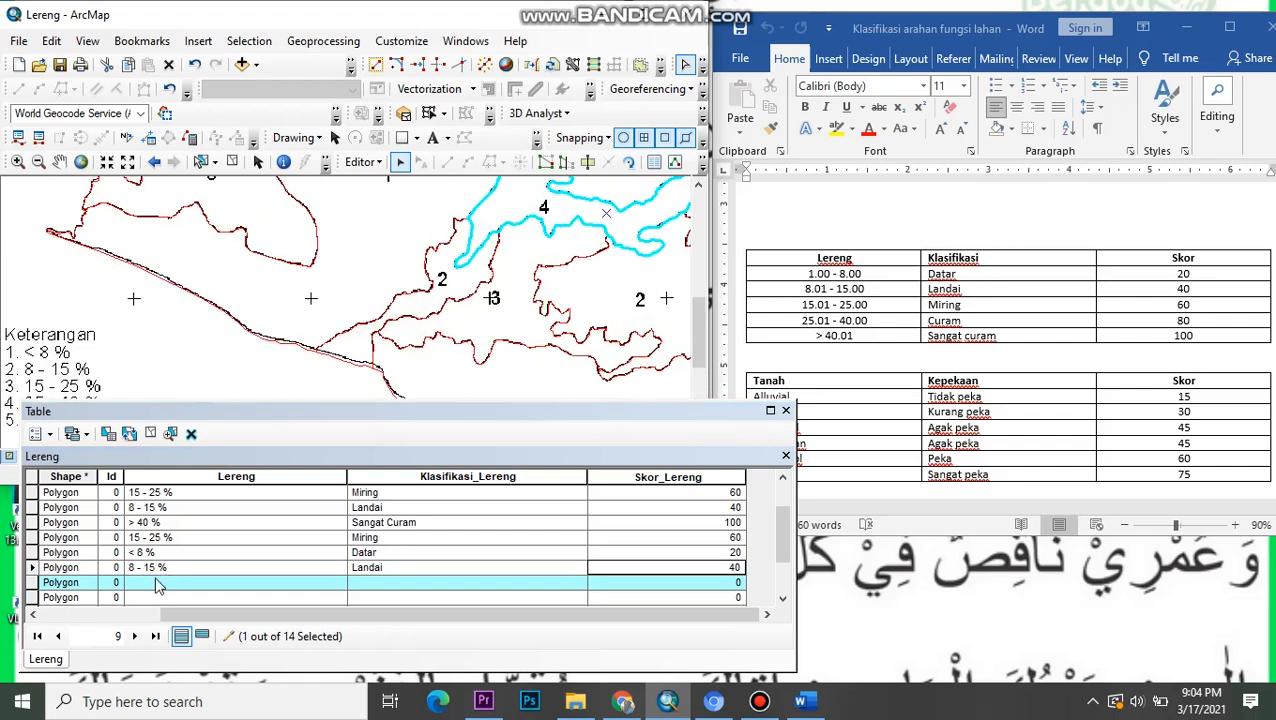
pyautogui.moveTo(190, 366); pyautogui.dragTo(287, 290)
pyautogui.scroll(-2, 186, 377)
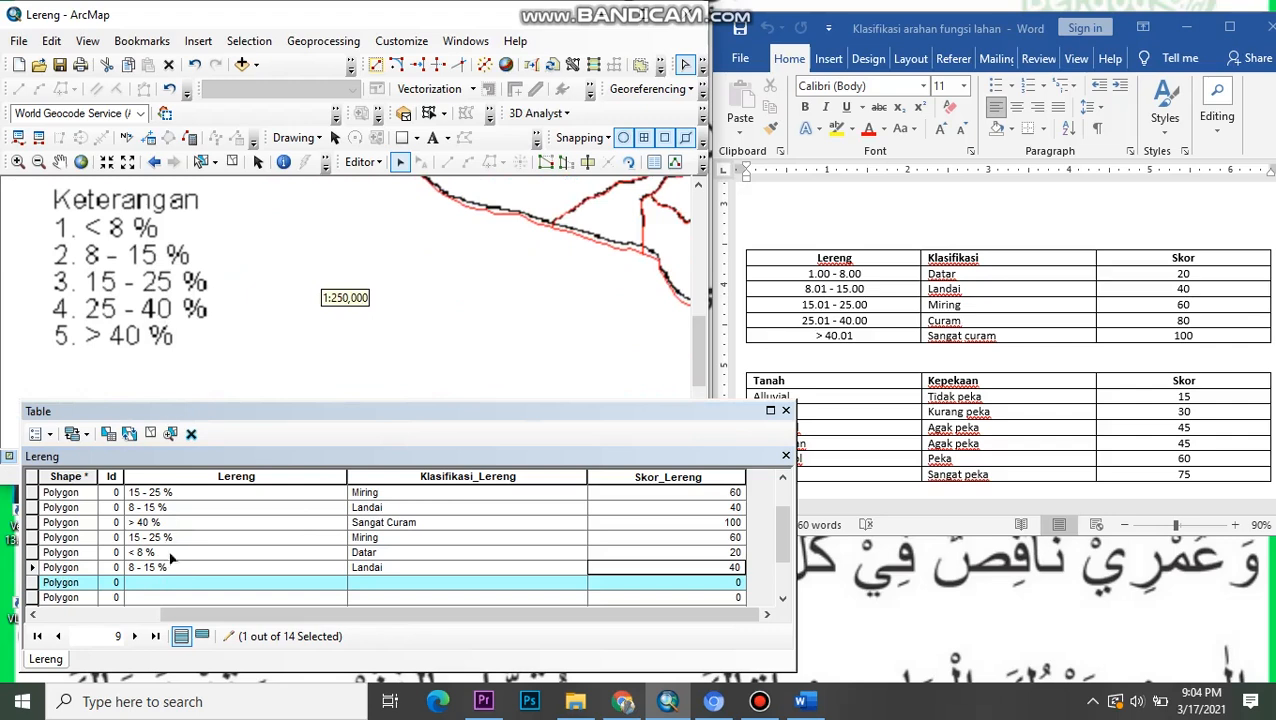
pyautogui.click(177, 582)
pyautogui.write('24 -')
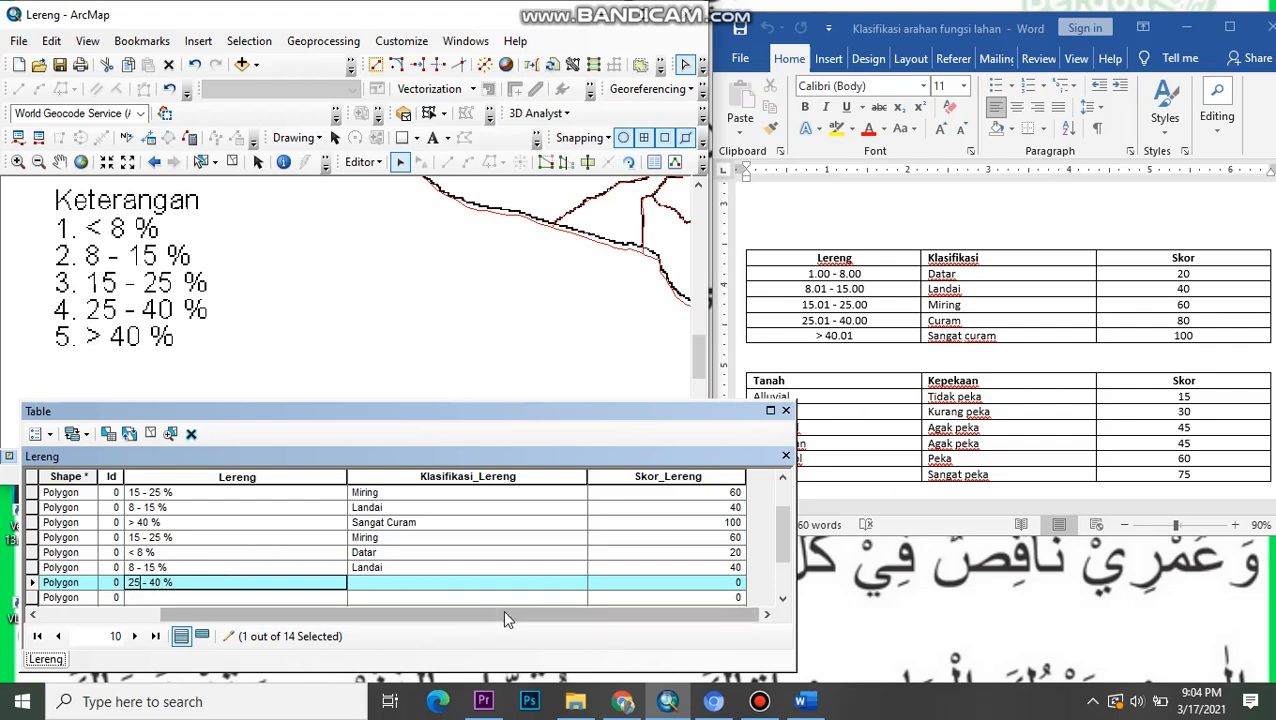
pyautogui.click(474, 584)
pyautogui.write('Curam')
pyautogui.click(620, 584)
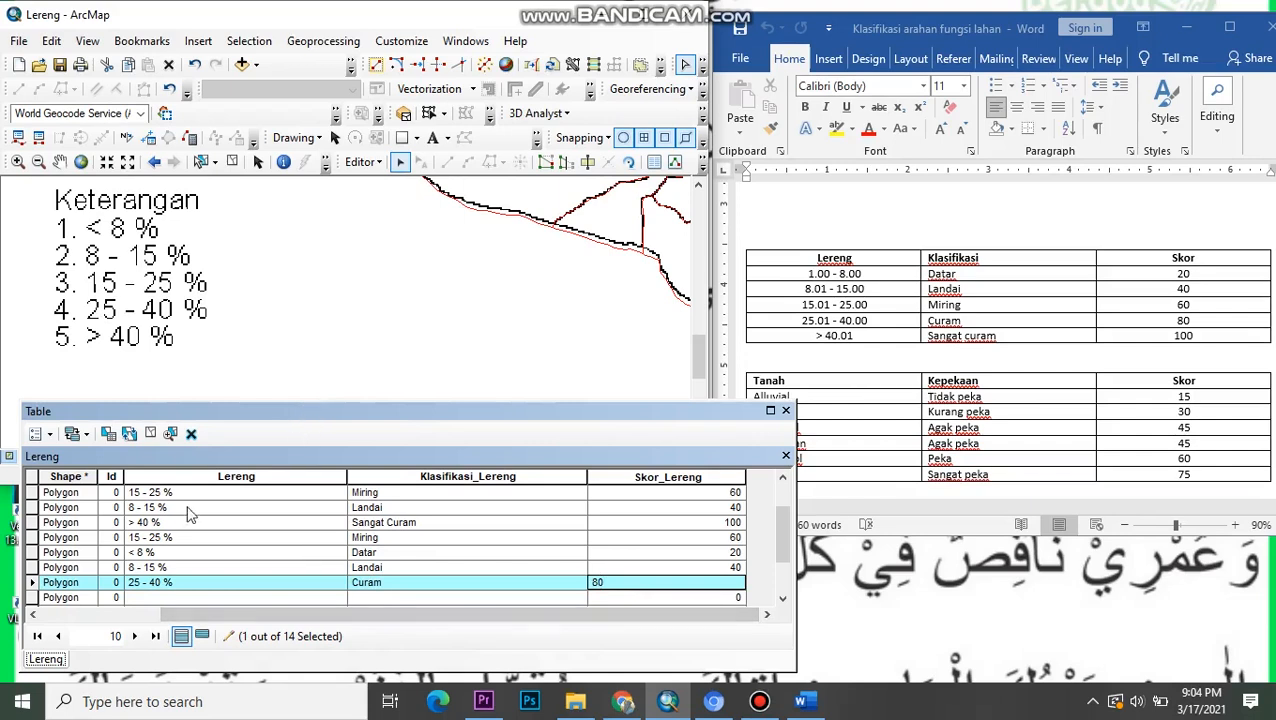
pyautogui.press('Return')
# - Match the eleventh record's polygon to the legend and enter slope > 40 %, classification Sangat Curam and score 100
pyautogui.moveTo(372, 258); pyautogui.dragTo(156, 348)
pyautogui.moveTo(461, 251); pyautogui.dragTo(145, 381)
pyautogui.scroll(-3, 145, 381)
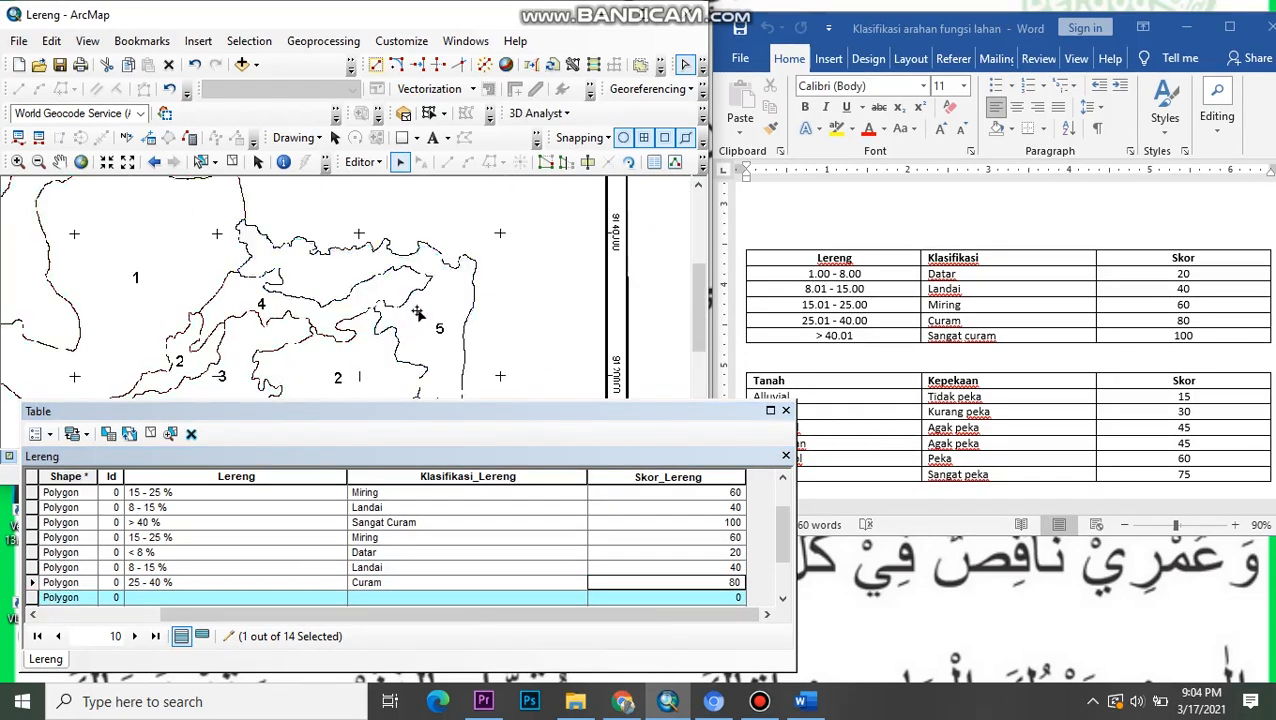
pyautogui.moveTo(445, 350); pyautogui.dragTo(421, 296)
pyautogui.moveTo(290, 347); pyautogui.dragTo(547, 261)
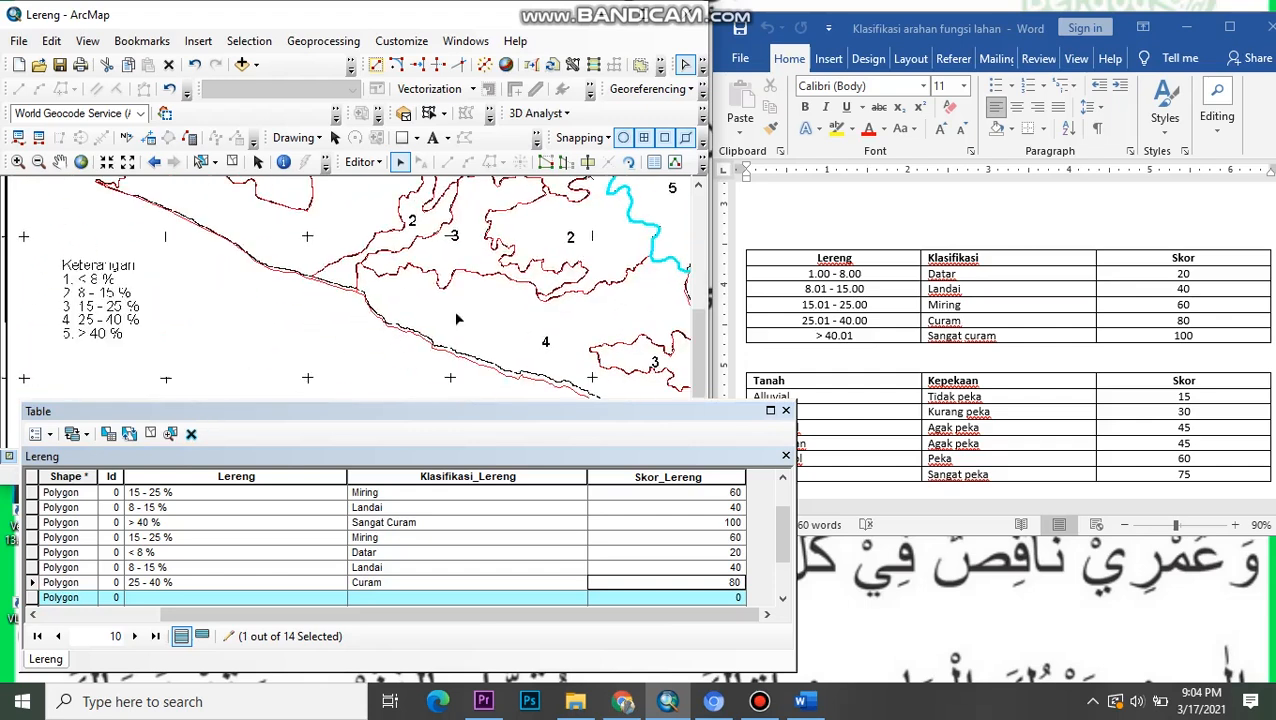
pyautogui.scroll(-2, 135, 357)
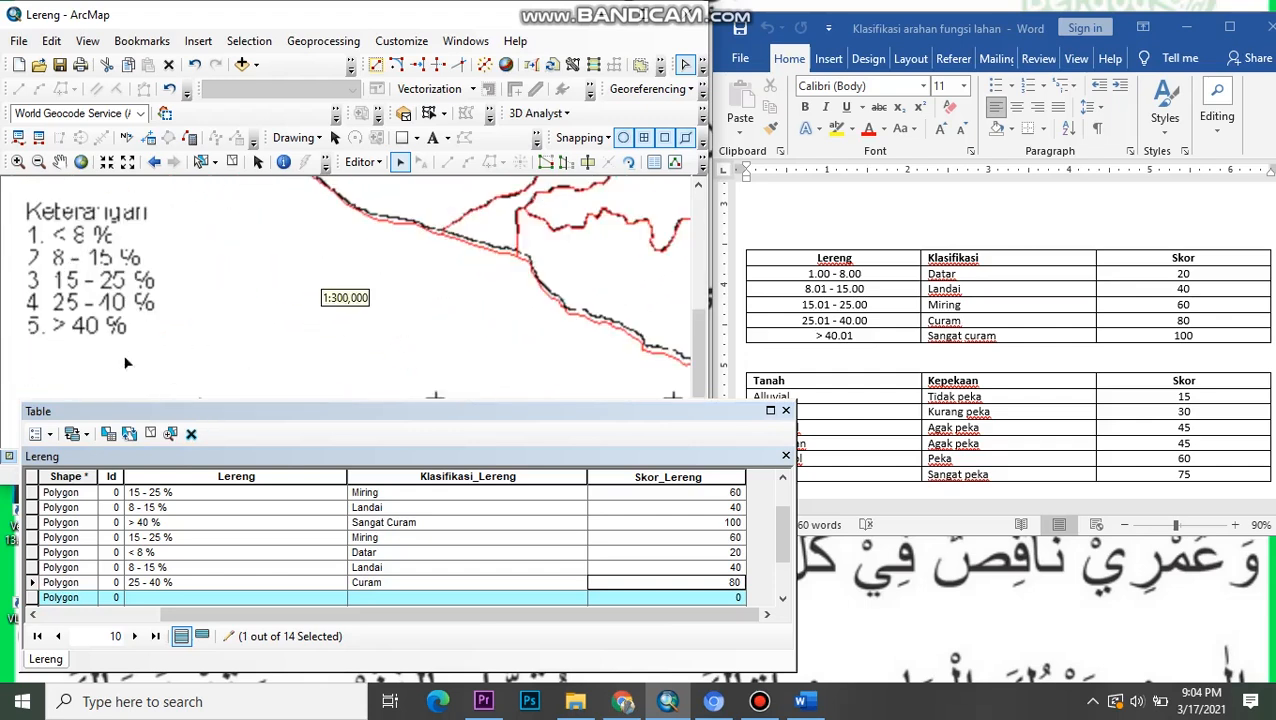
pyautogui.click(176, 599)
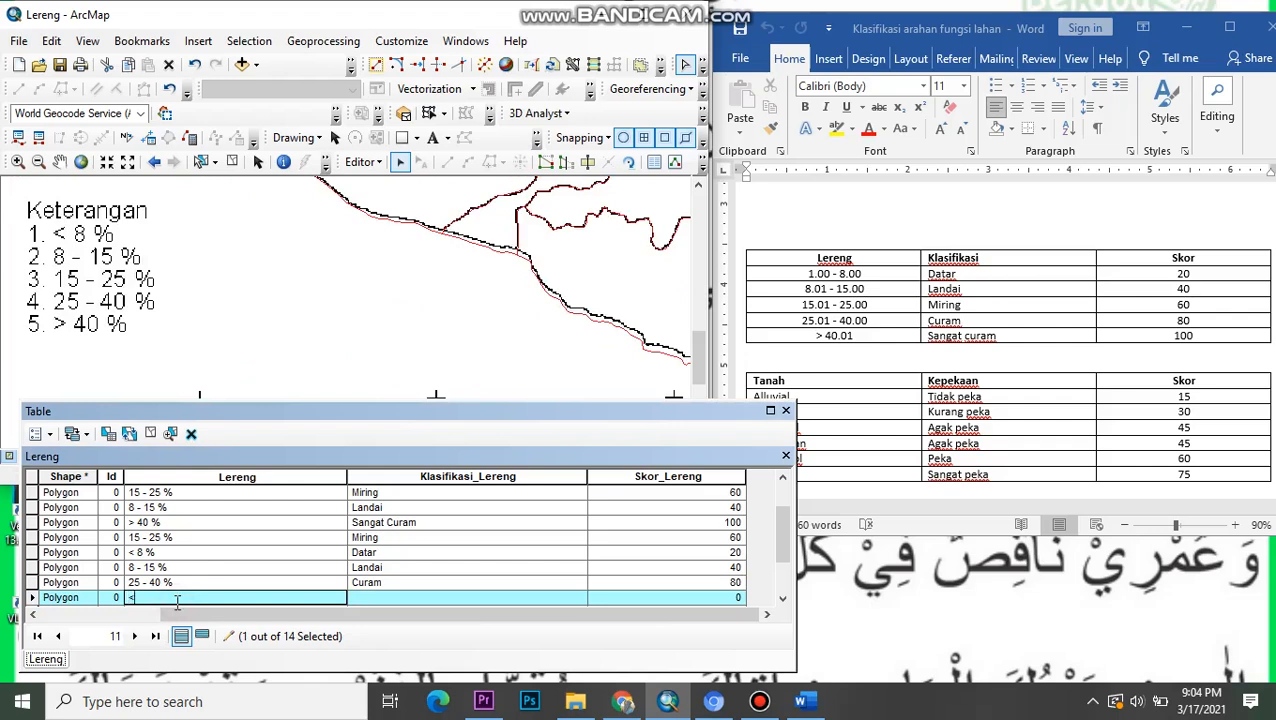
pyautogui.write('> 40 %')
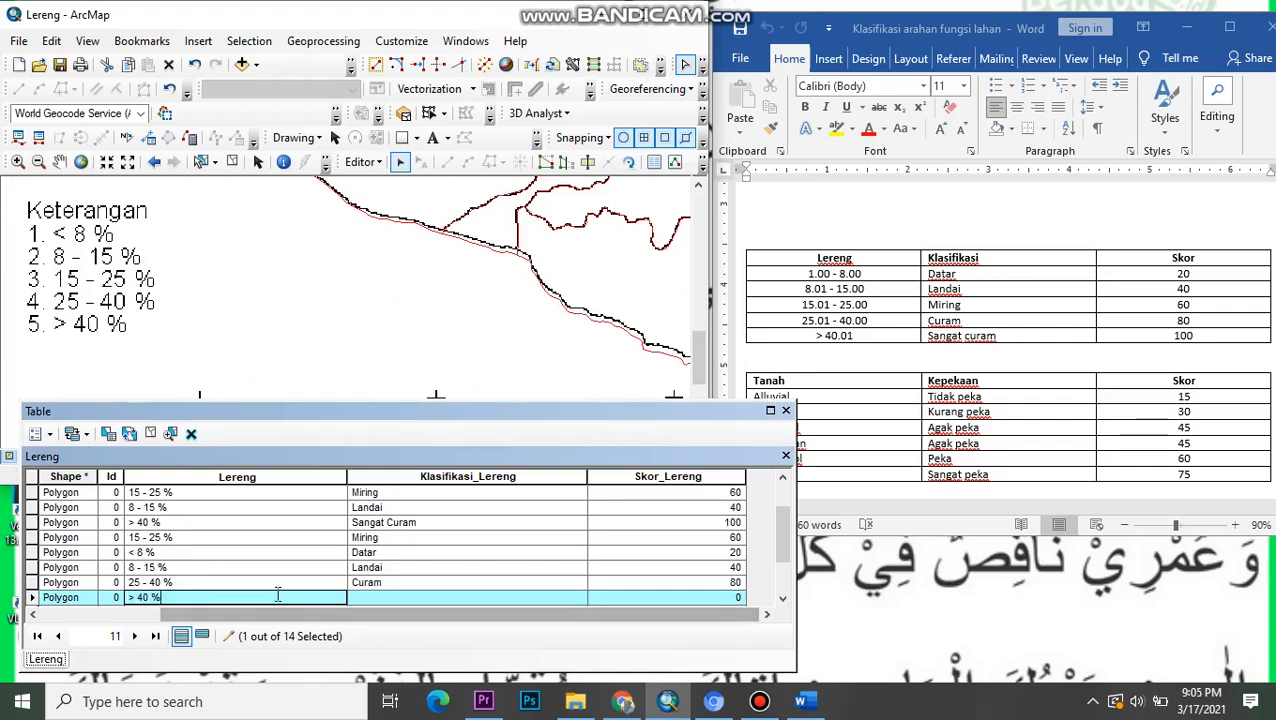
pyautogui.click(500, 599)
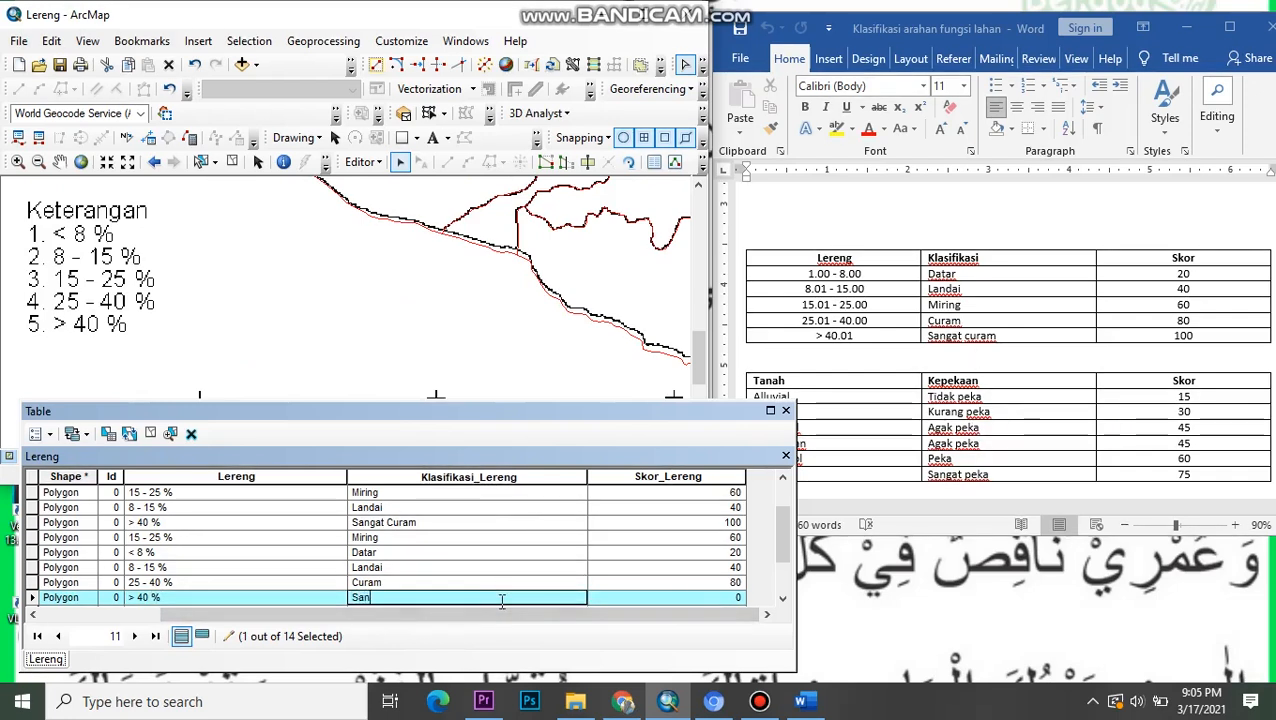
pyautogui.write('Sangat Curam')
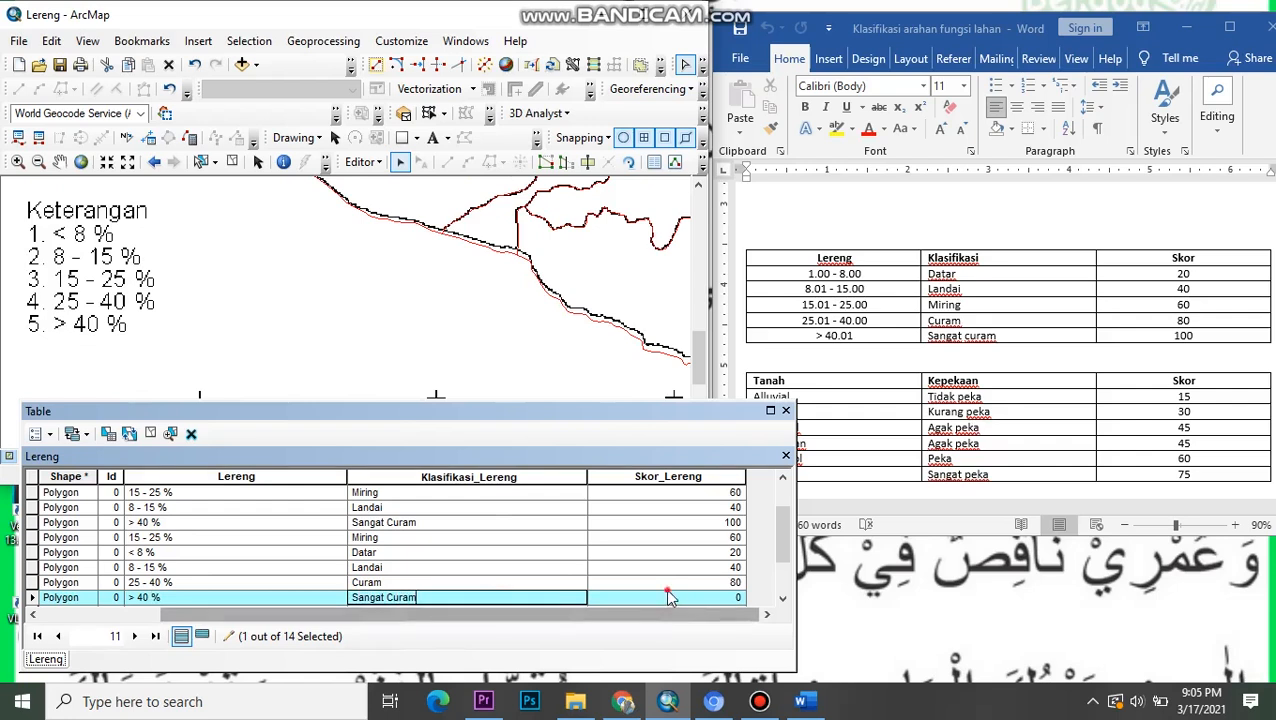
pyautogui.click(668, 598)
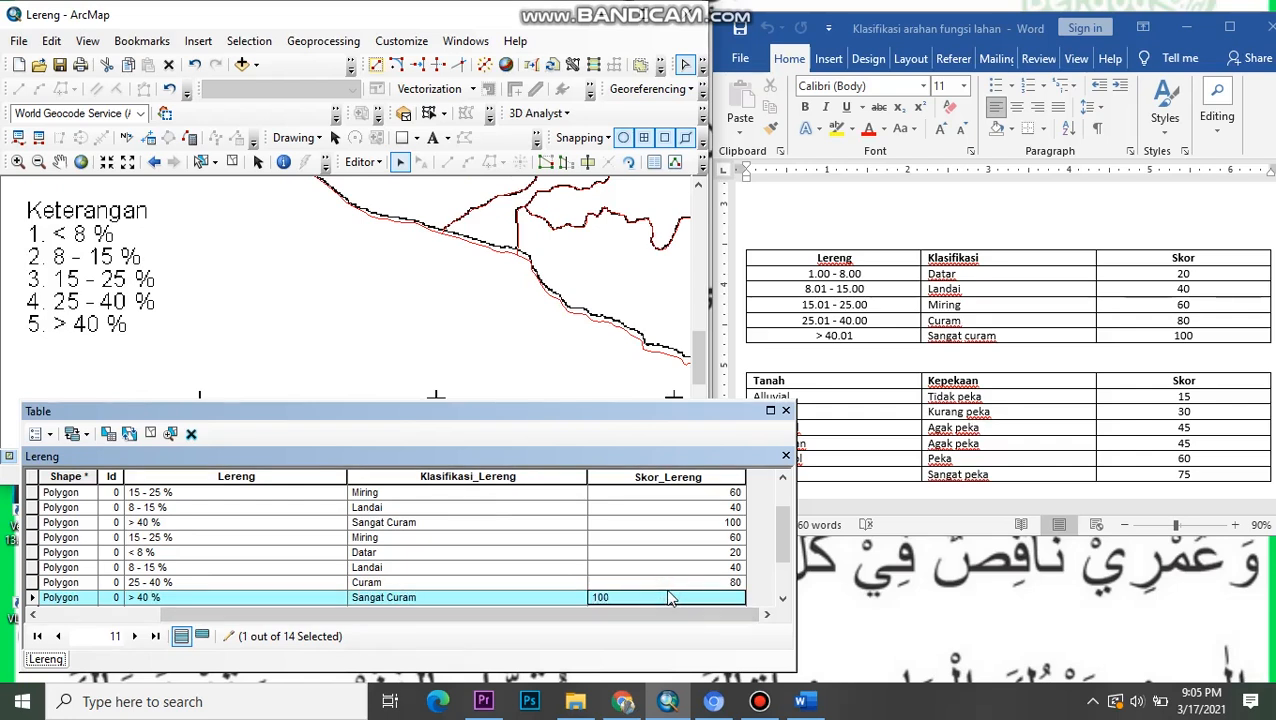
# - Enlarge the attribute table, match the twelfth record's polygon to the legend and enter slope 15 - 25 %, classification Miring and score 60
pyautogui.moveTo(610, 403); pyautogui.dragTo(595, 369)
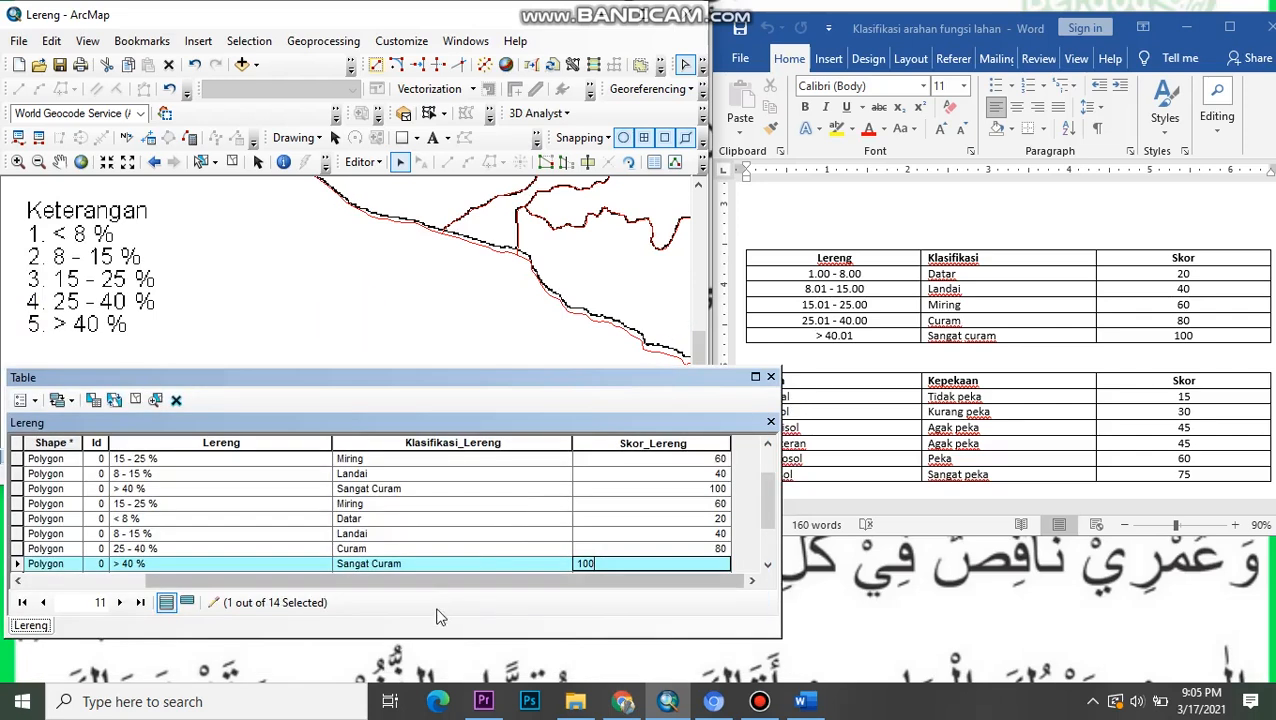
pyautogui.moveTo(440, 638); pyautogui.dragTo(438, 690)
pyautogui.click(15, 594)
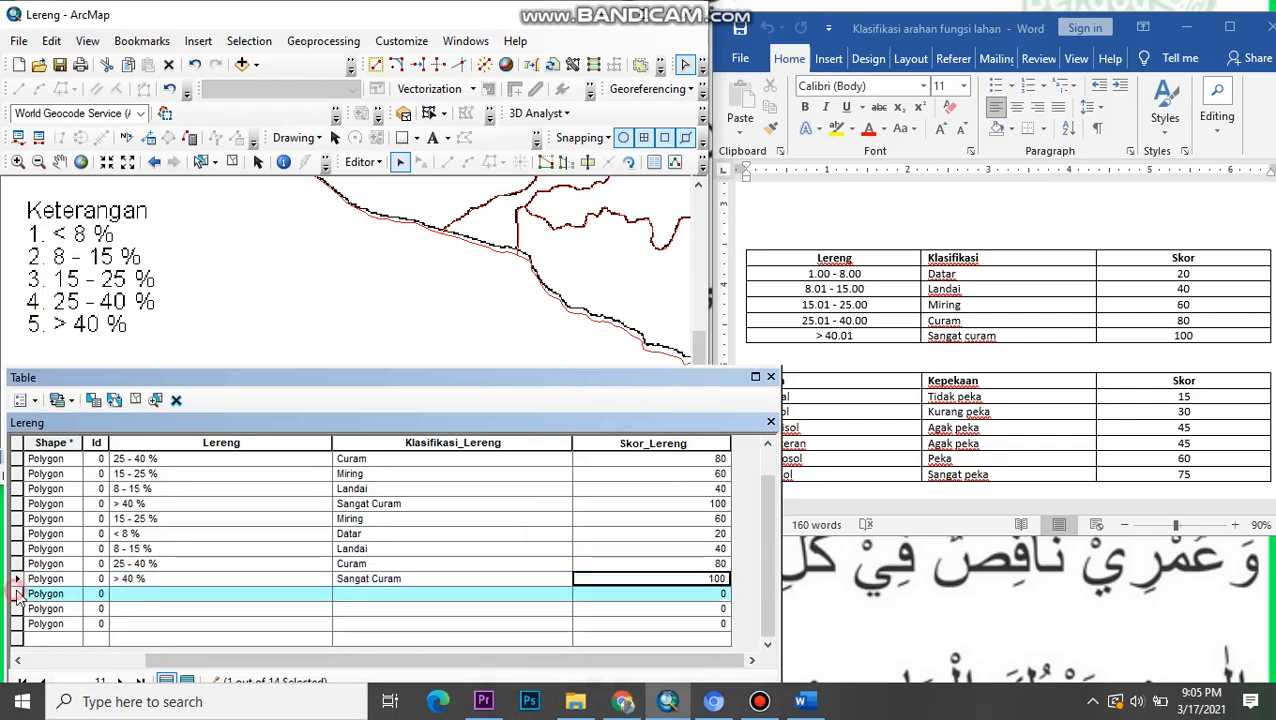
pyautogui.moveTo(506, 214); pyautogui.dragTo(240, 348)
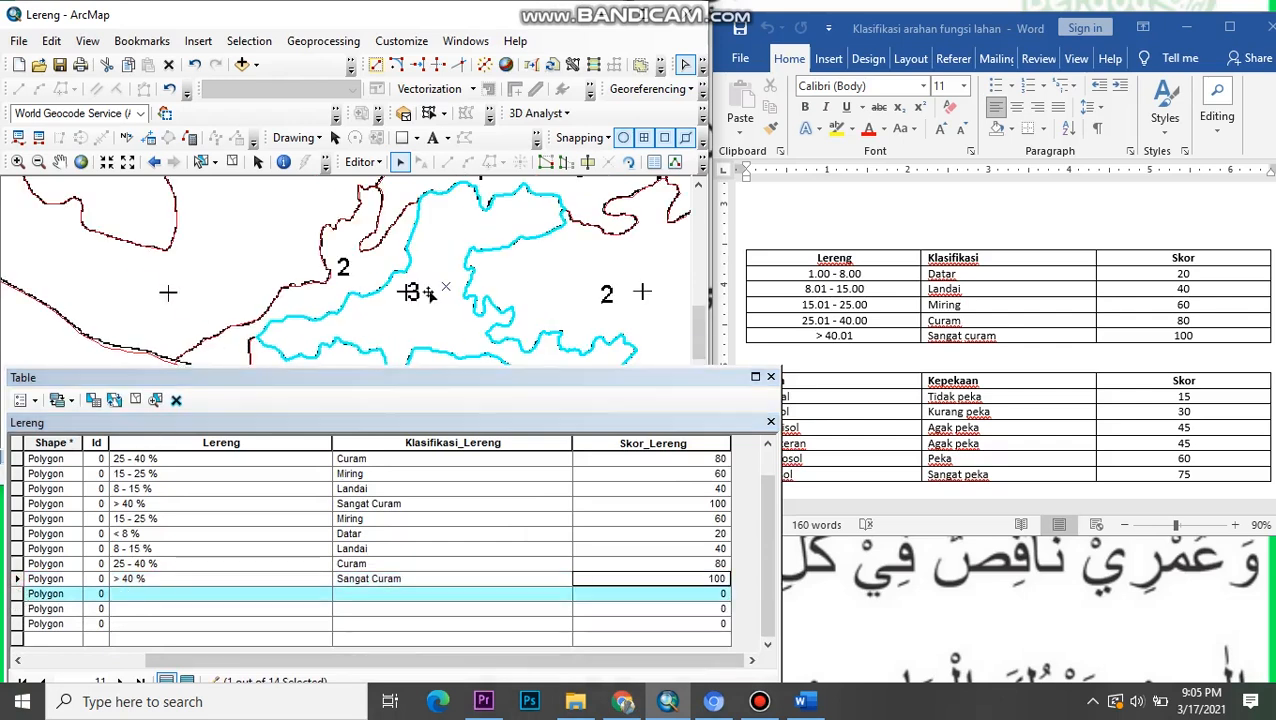
pyautogui.scroll(2, 362, 297)
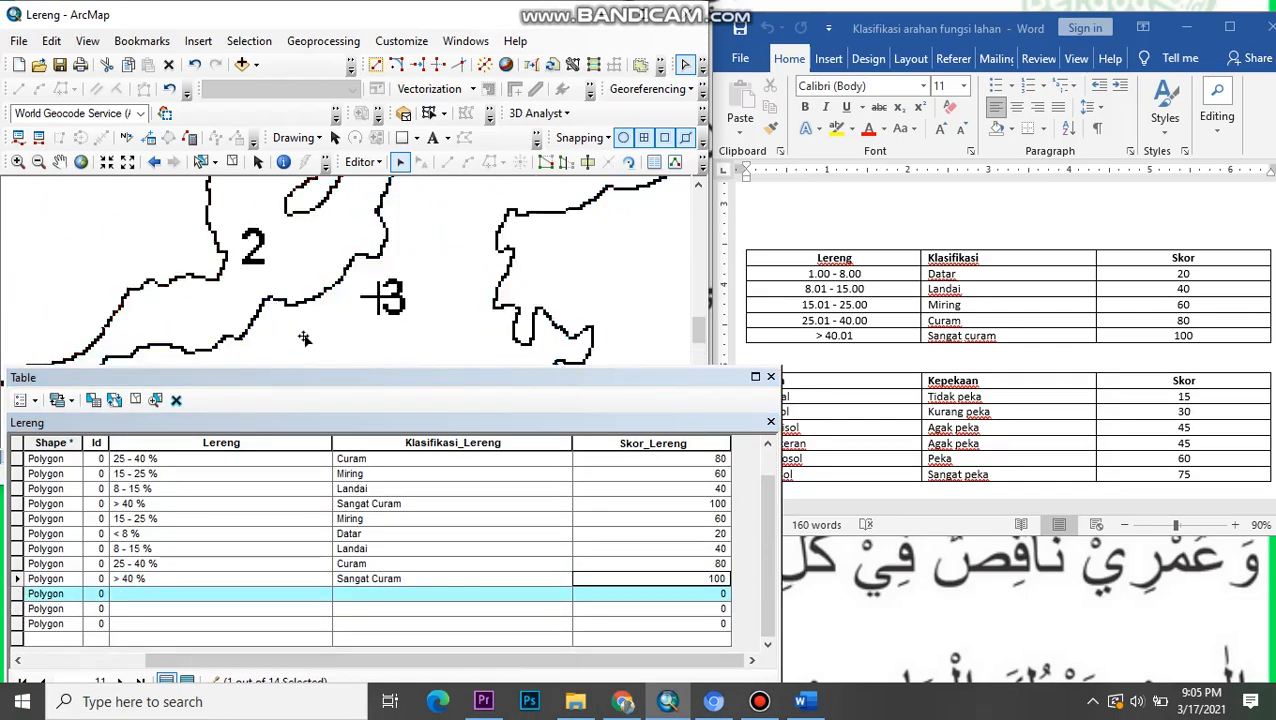
pyautogui.moveTo(308, 330); pyautogui.dragTo(517, 247)
pyautogui.scroll(-2, 478, 264)
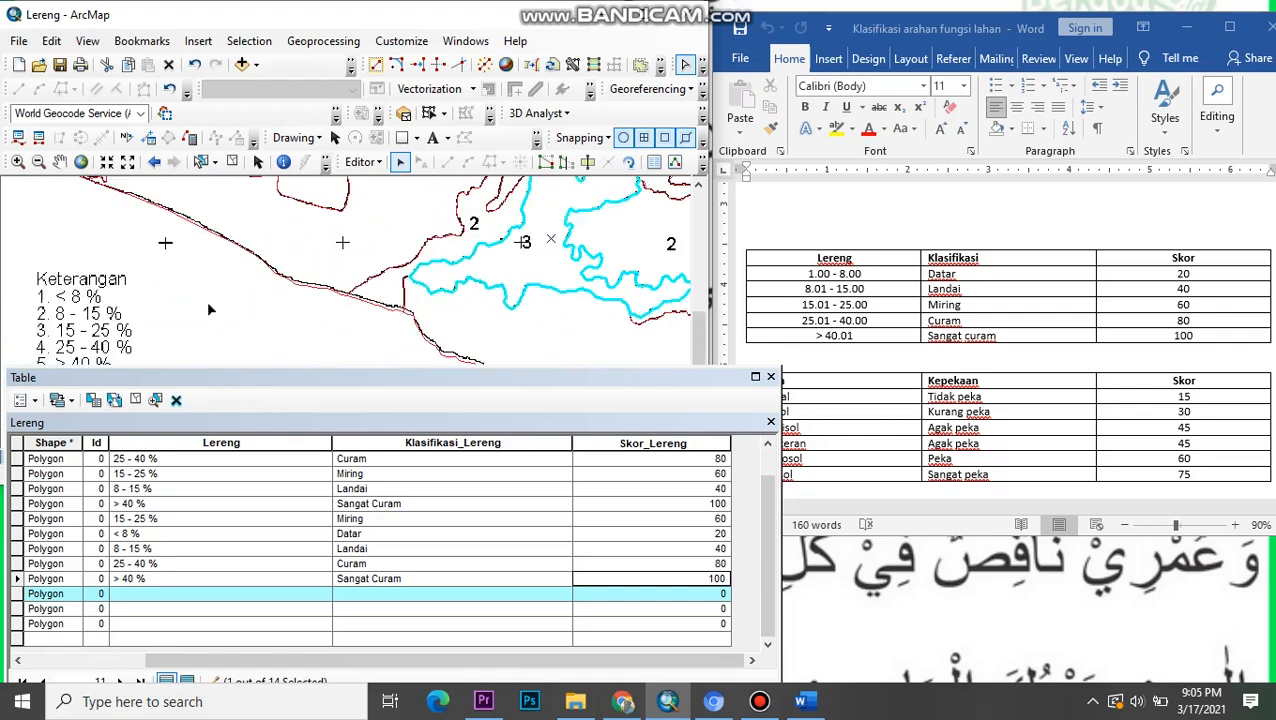
pyautogui.moveTo(191, 304); pyautogui.dragTo(303, 261)
pyautogui.click(166, 592)
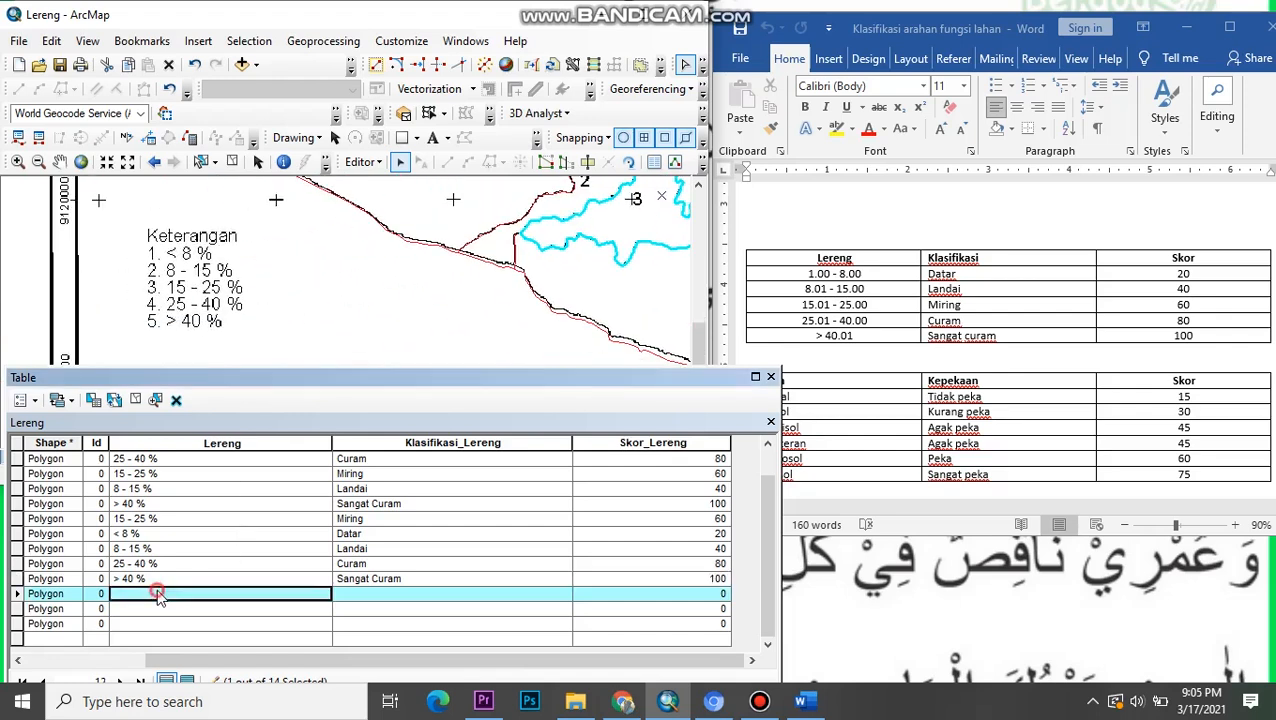
pyautogui.click(164, 592)
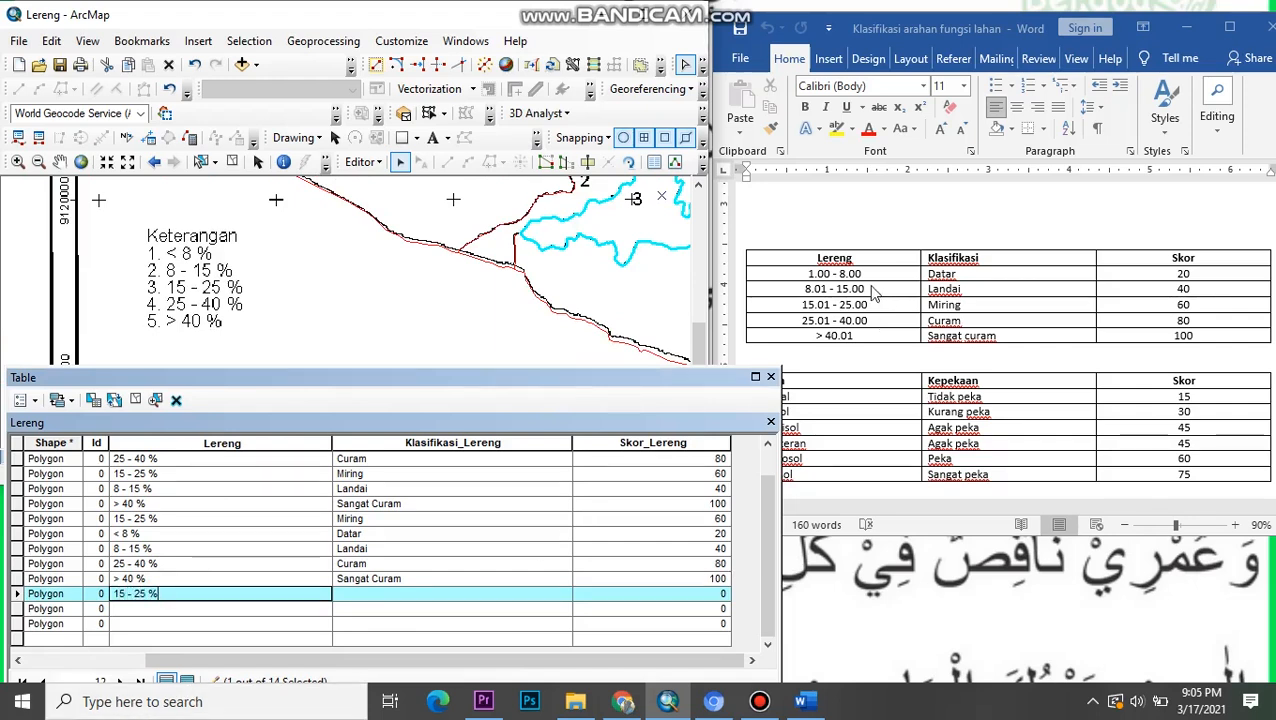
pyautogui.click(485, 595)
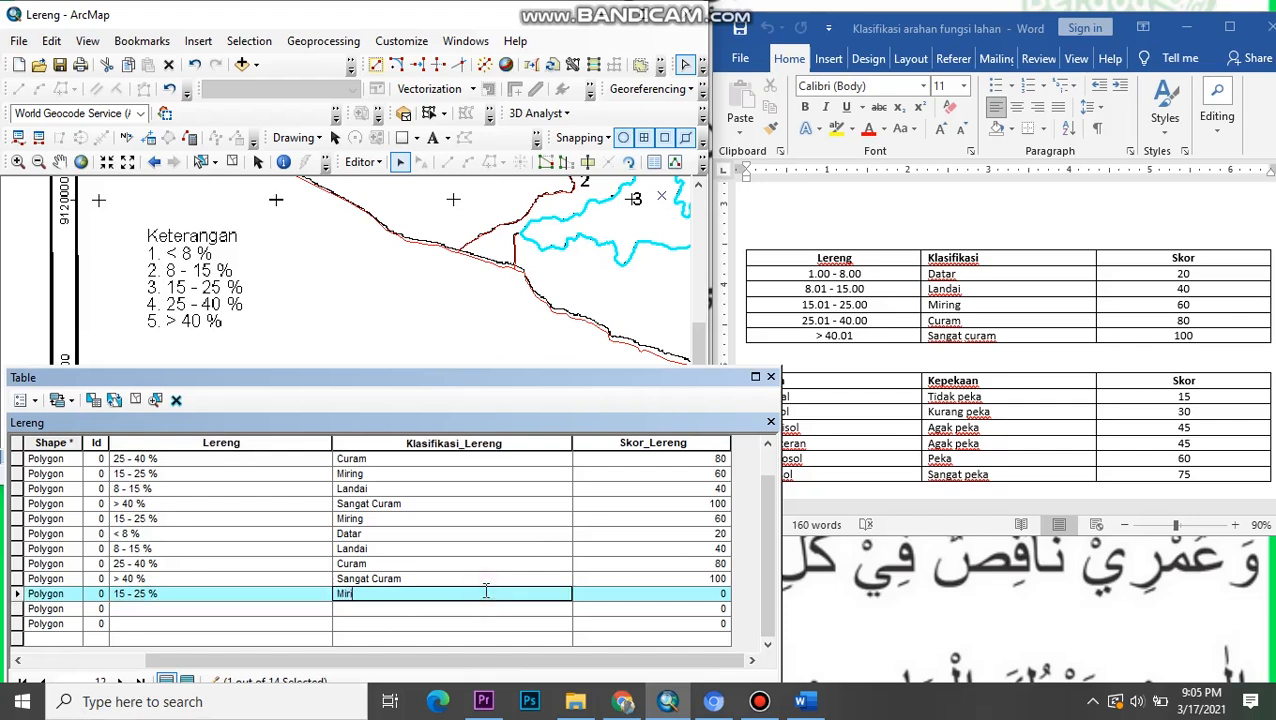
pyautogui.click(621, 593)
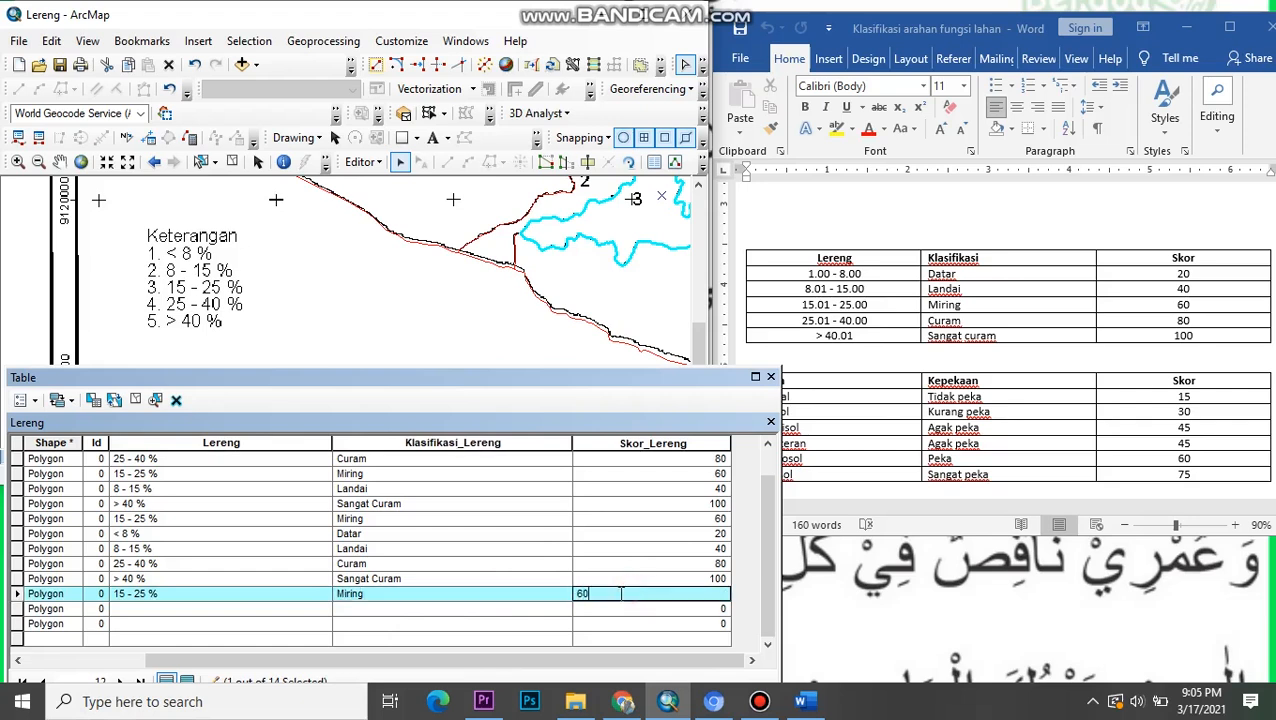
# - Select the thirteenth record, match its polygon to the legend and enter slope 15 - 25 %, classification Miring and score 60
pyautogui.click(16, 609)
pyautogui.scroll(3, 270, 296)
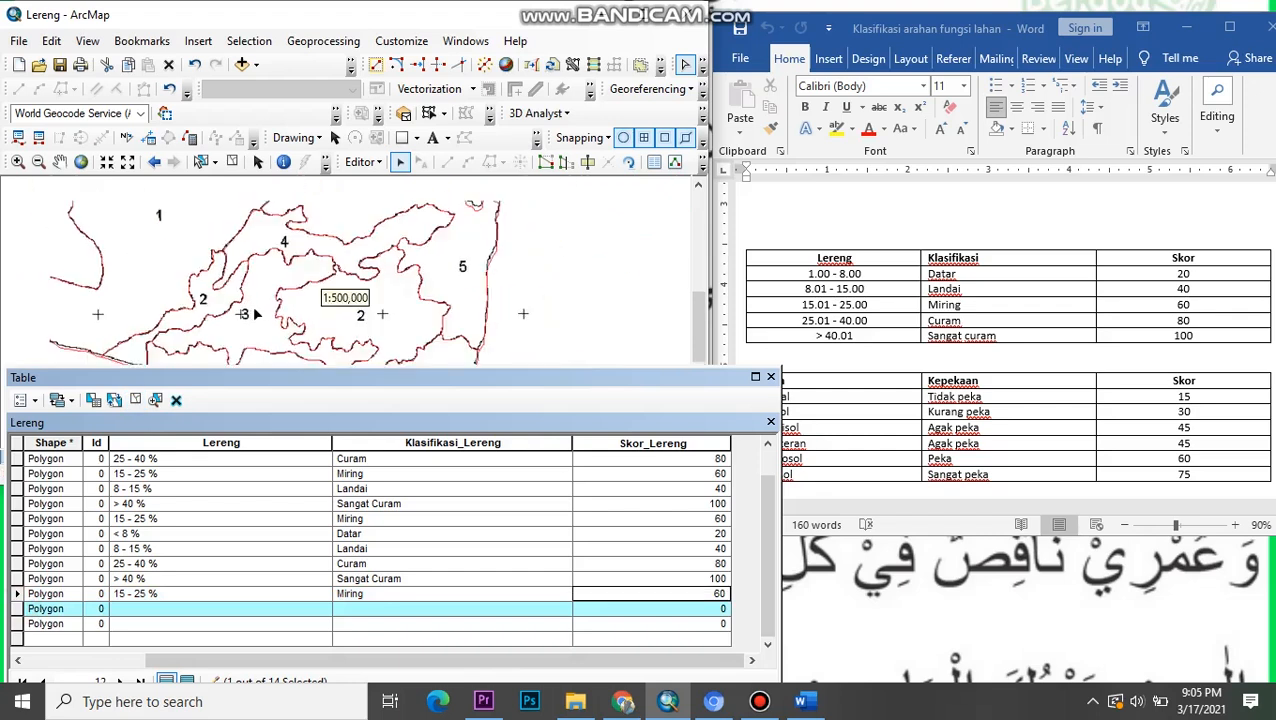
pyautogui.moveTo(273, 291); pyautogui.dragTo(318, 327)
pyautogui.moveTo(291, 270); pyautogui.dragTo(175, 180)
pyautogui.scroll(-5, 329, 325)
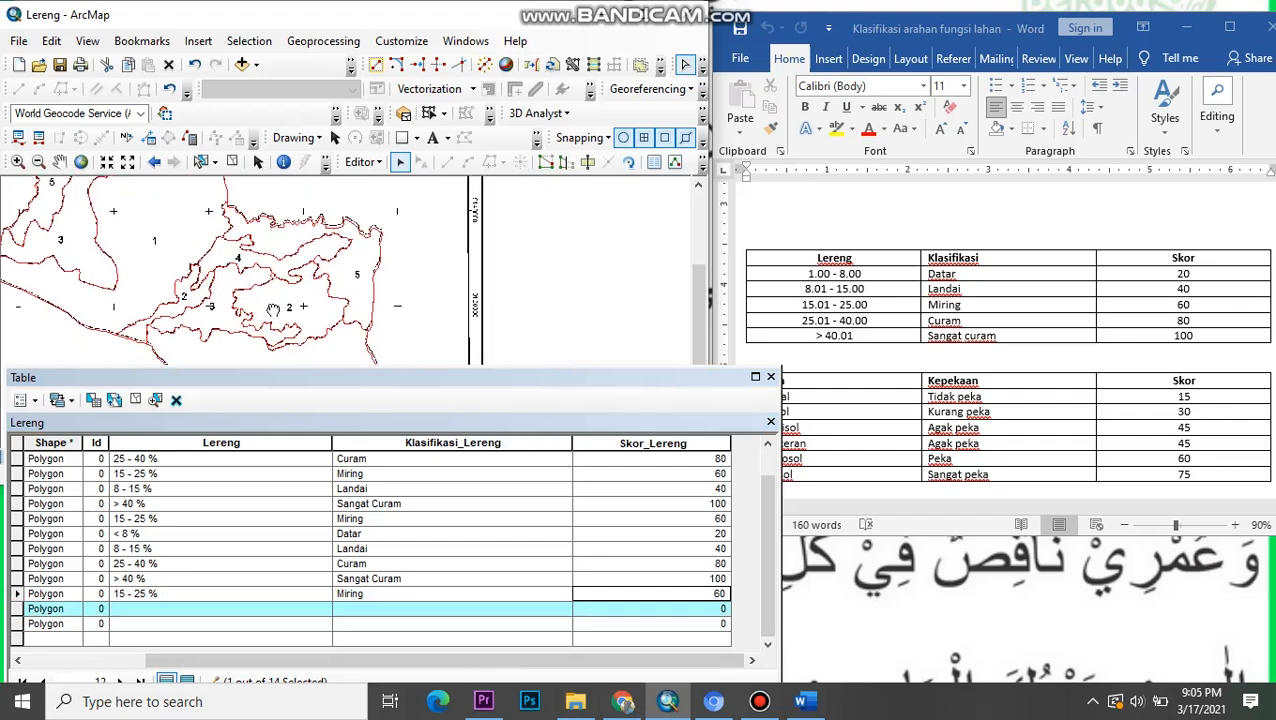
pyautogui.scroll(-1, 330, 326)
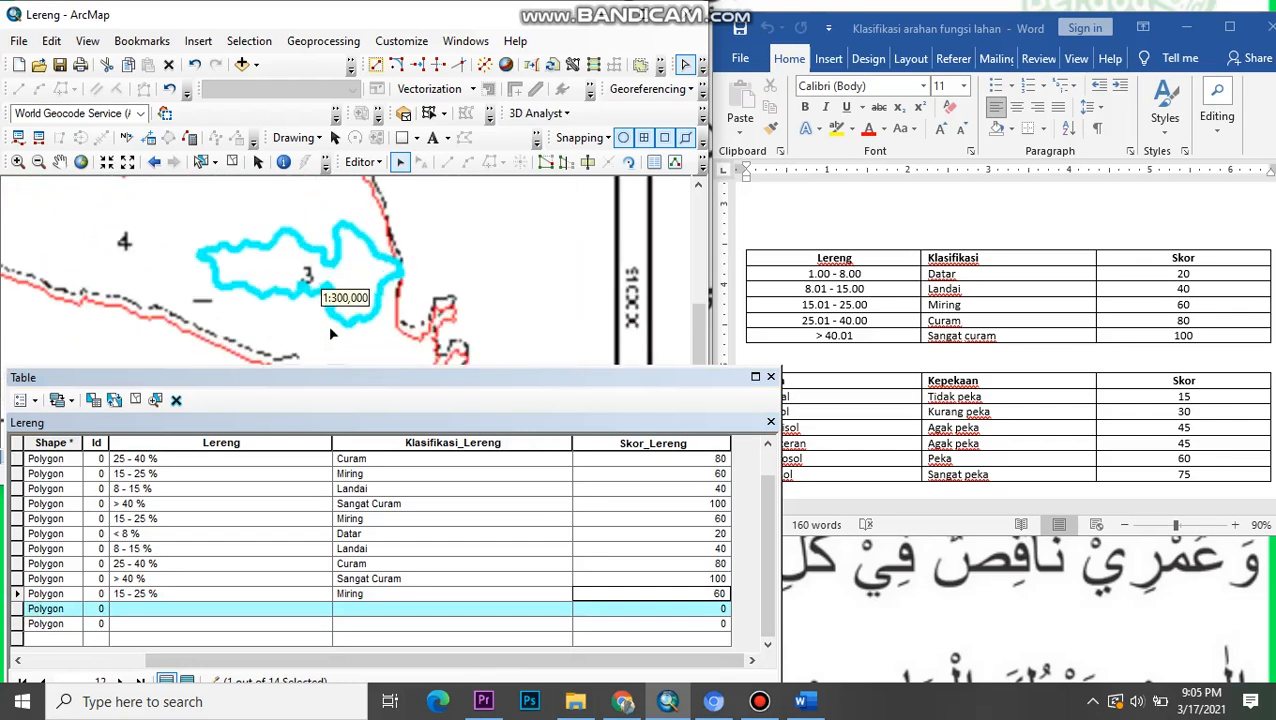
pyautogui.moveTo(107, 322); pyautogui.dragTo(384, 250)
pyautogui.scroll(2, 384, 250)
pyautogui.scroll(1, 384, 250)
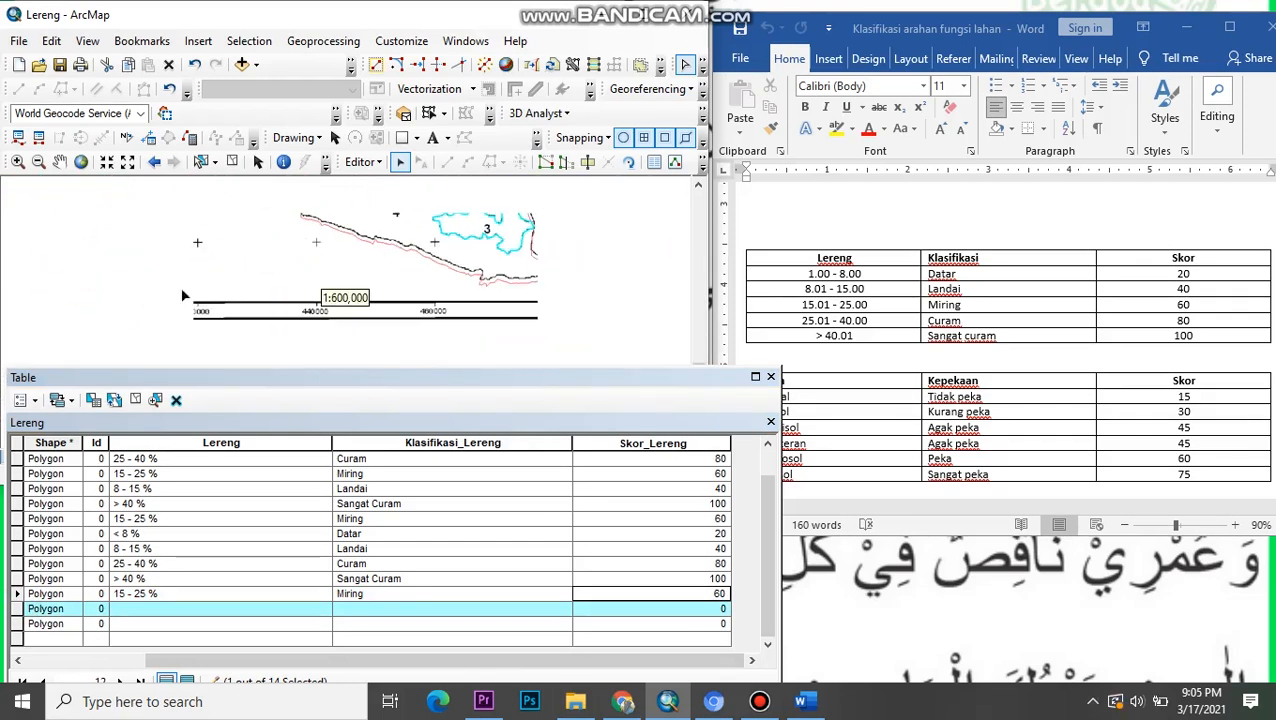
pyautogui.moveTo(170, 302); pyautogui.dragTo(249, 353)
pyautogui.scroll(1, 168, 293)
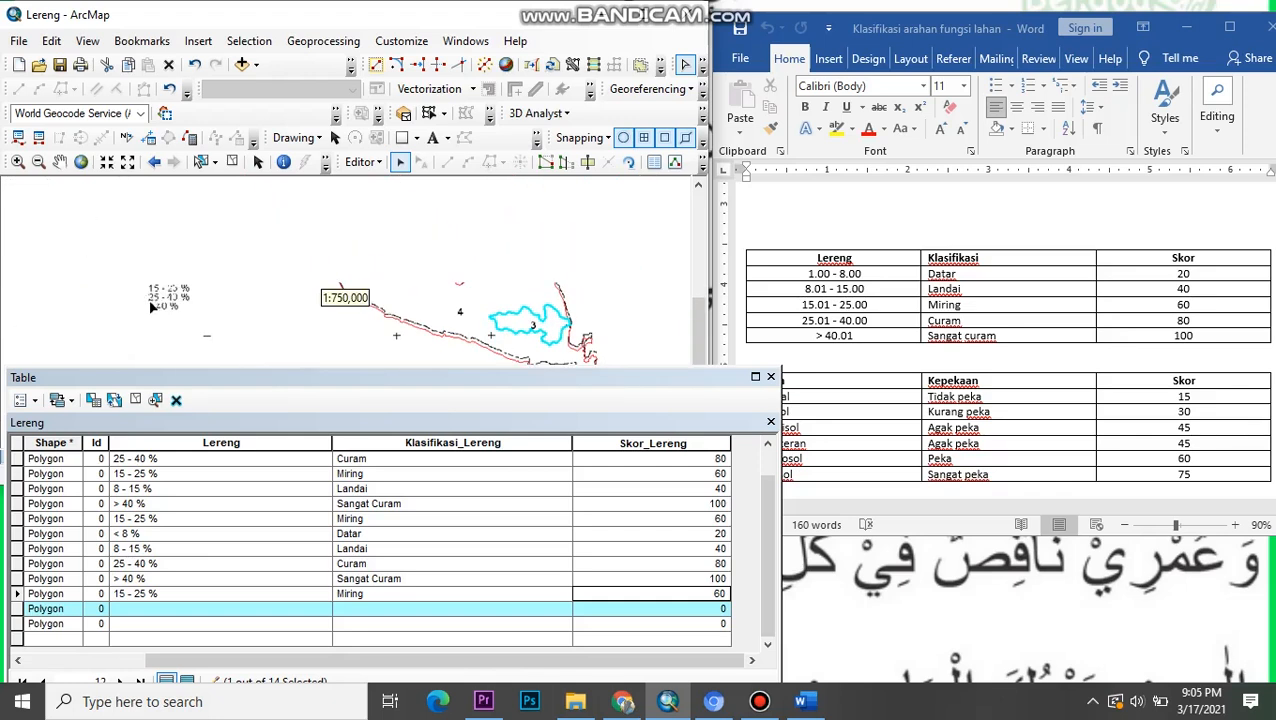
pyautogui.scroll(-4, 152, 298)
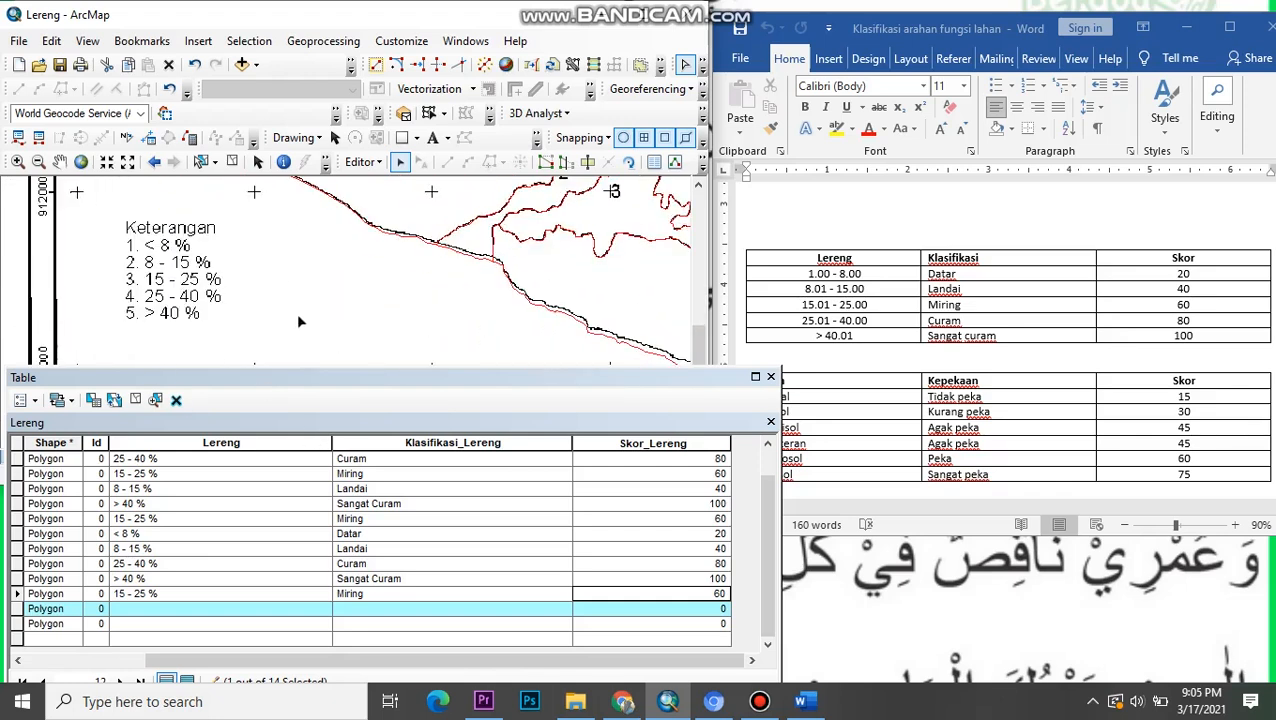
pyautogui.click(217, 608)
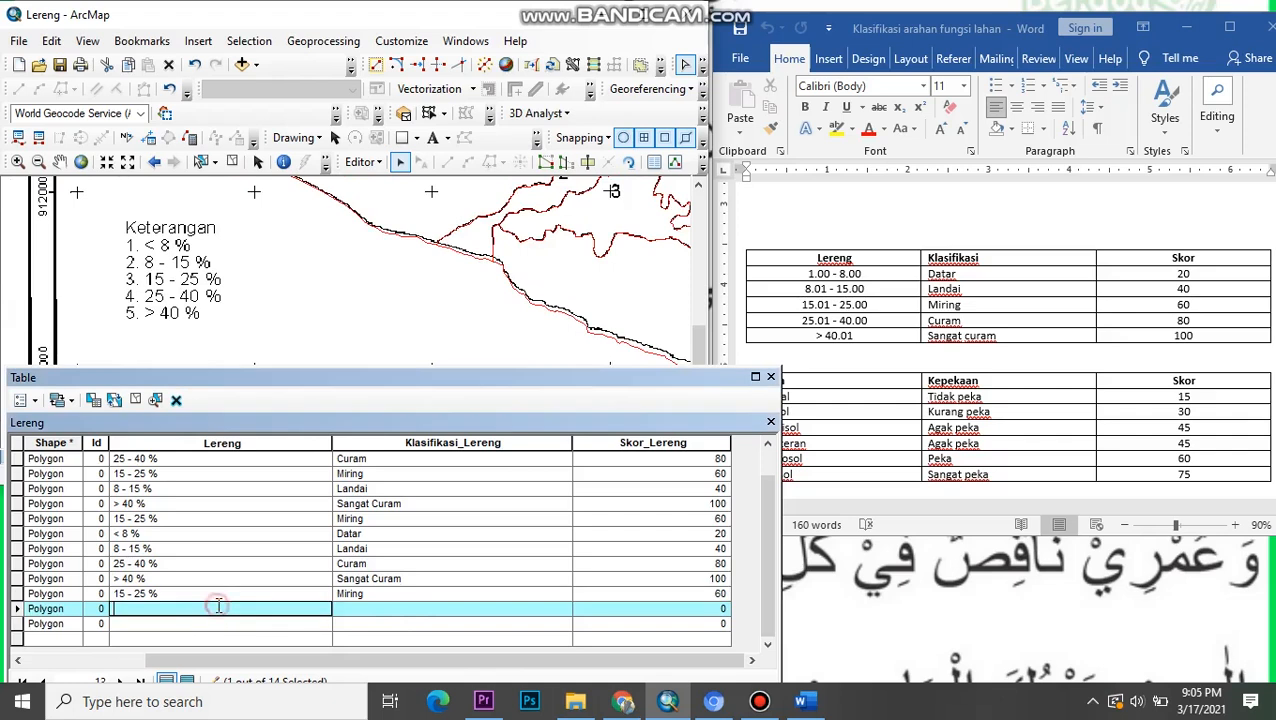
pyautogui.write('15 - 25 %')
pyautogui.click(466, 606)
pyautogui.write('Miring')
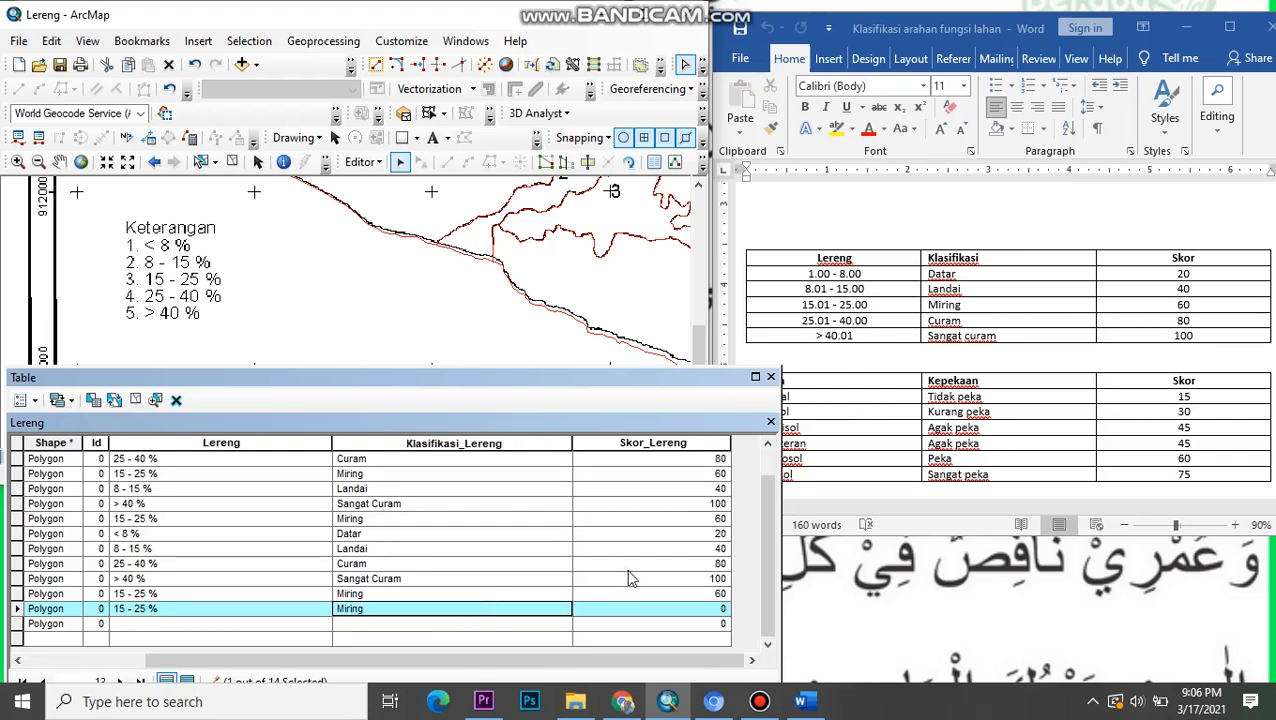
pyautogui.click(630, 614)
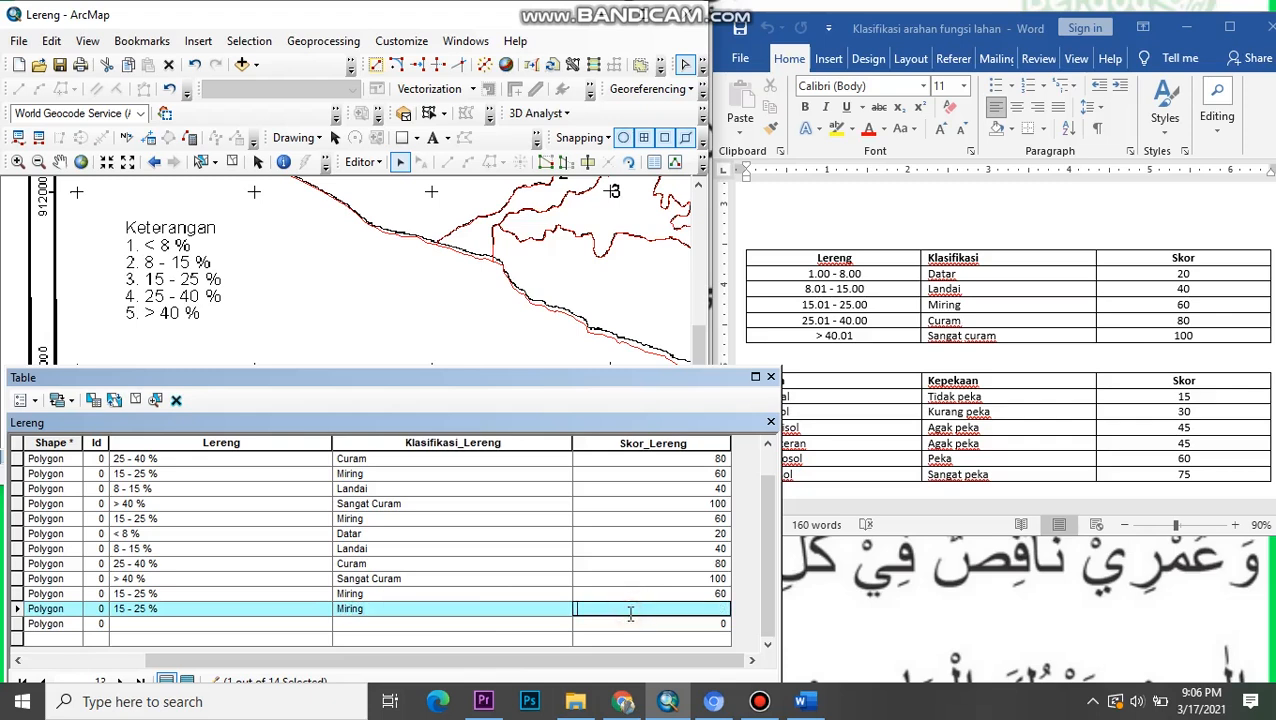
pyautogui.write('60')
# - Select the fourteenth record, match its polygon to the legend and enter slope 25 - 40 %, classification Curam and score 80
pyautogui.click(19, 624)
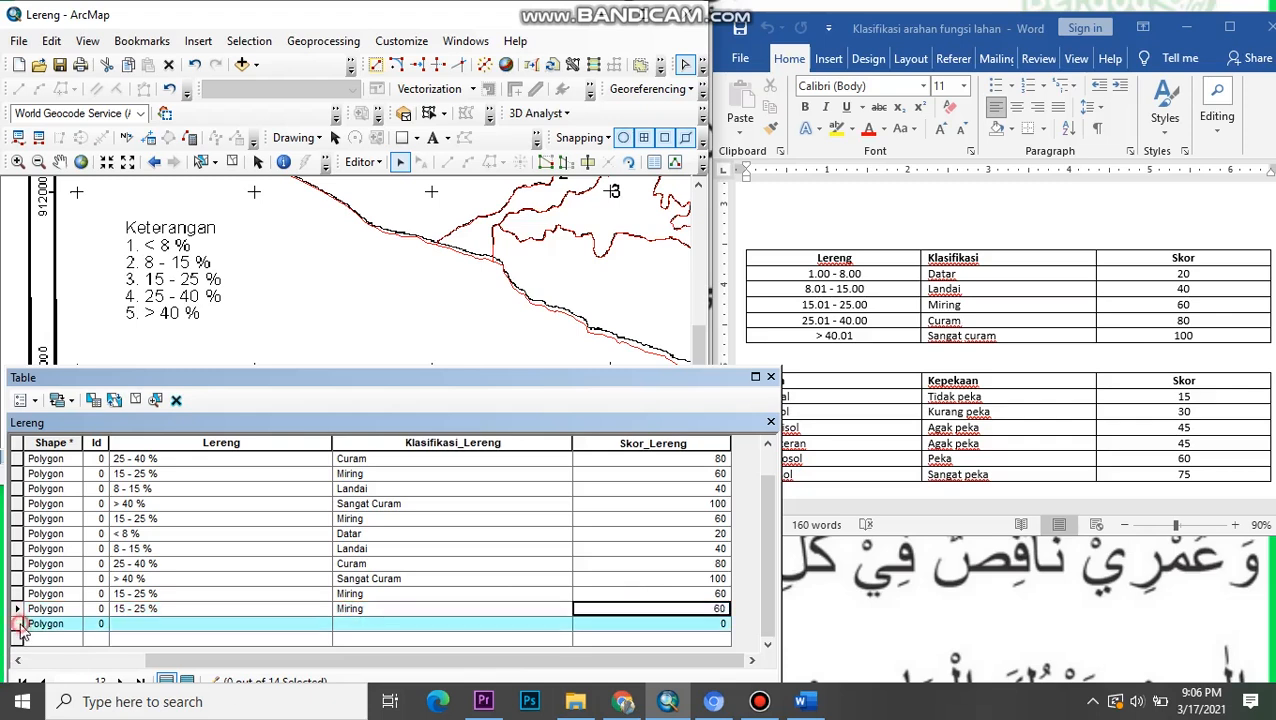
pyautogui.moveTo(461, 234); pyautogui.dragTo(338, 243)
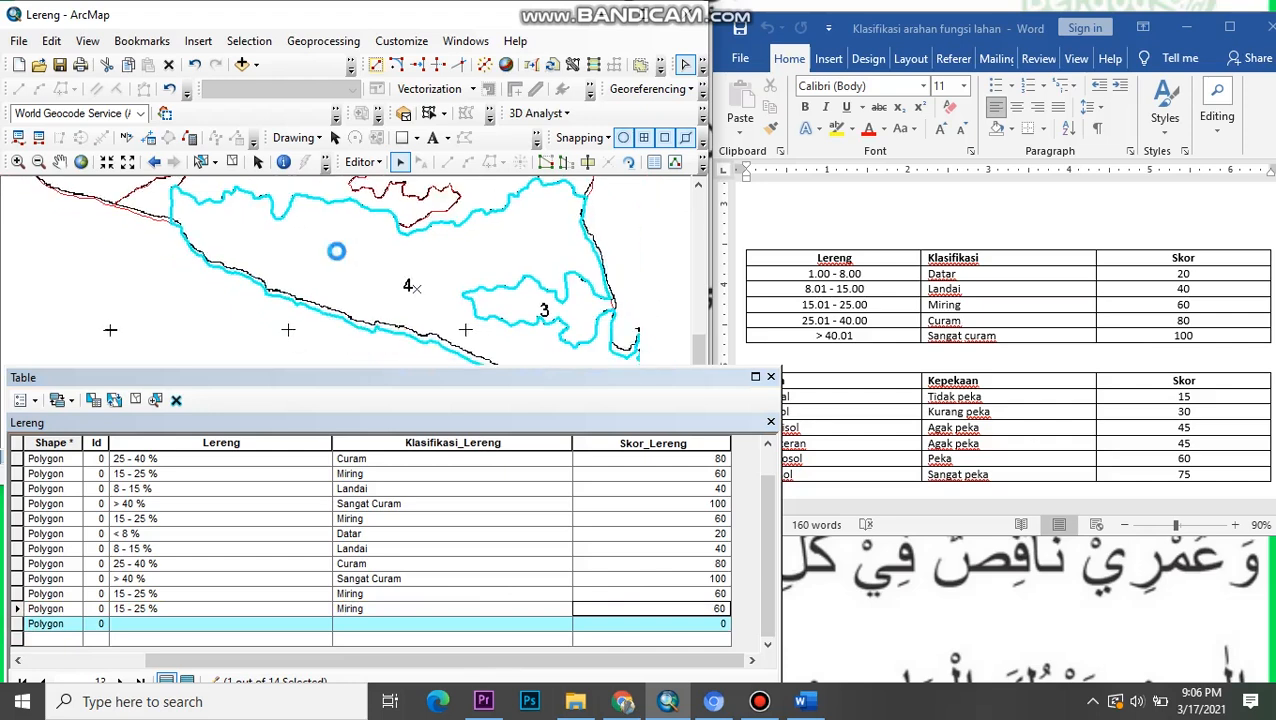
pyautogui.scroll(-3, 337, 241)
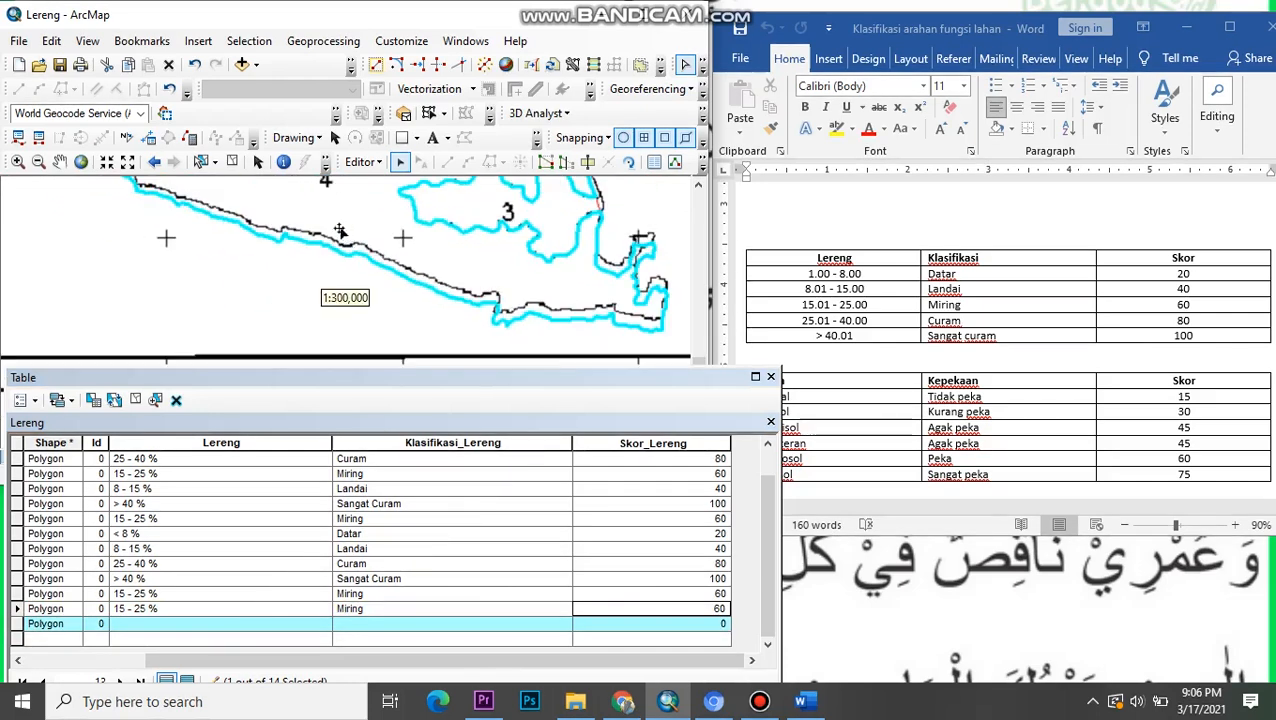
pyautogui.scroll(3, 540, 292)
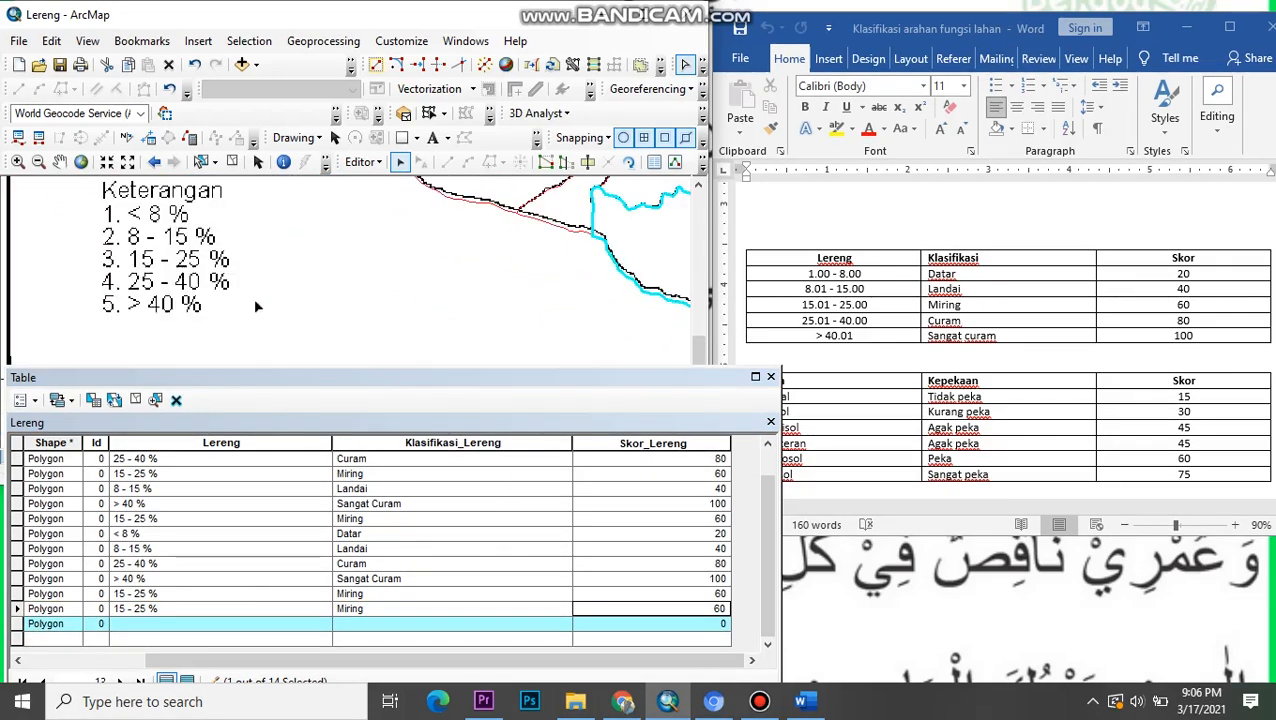
pyautogui.click(253, 623)
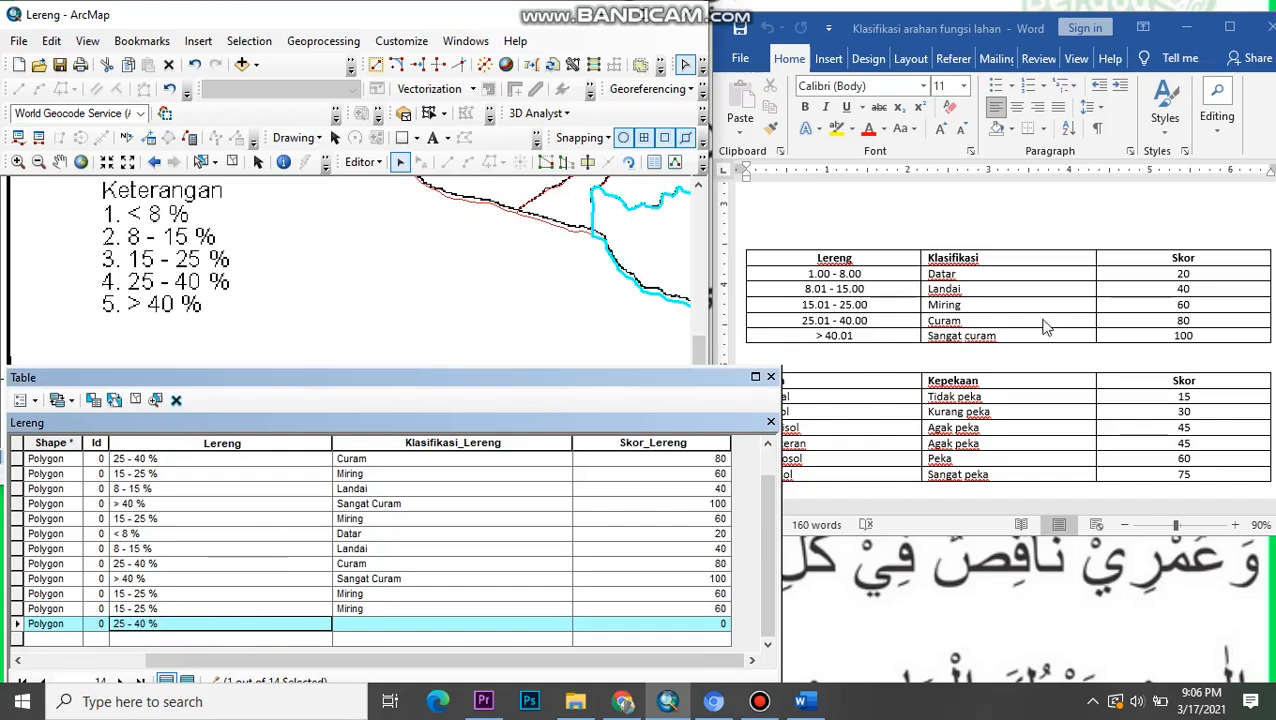
pyautogui.click(523, 625)
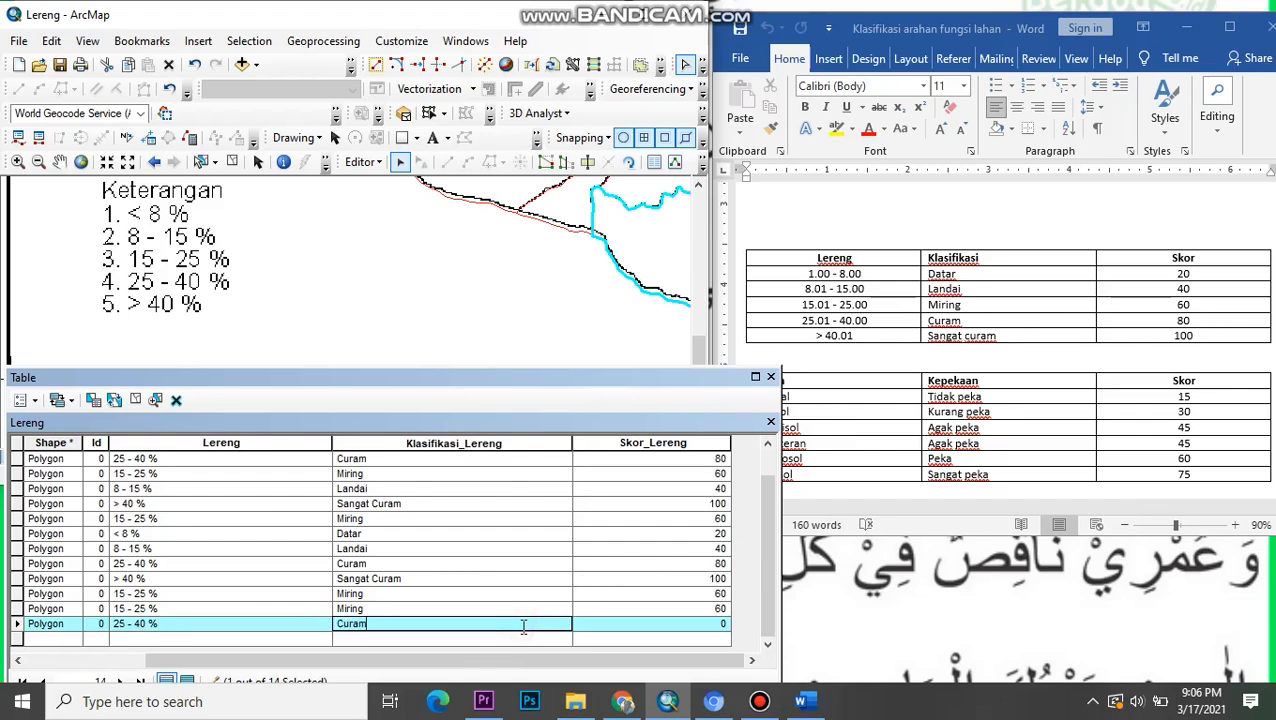
pyautogui.click(591, 623)
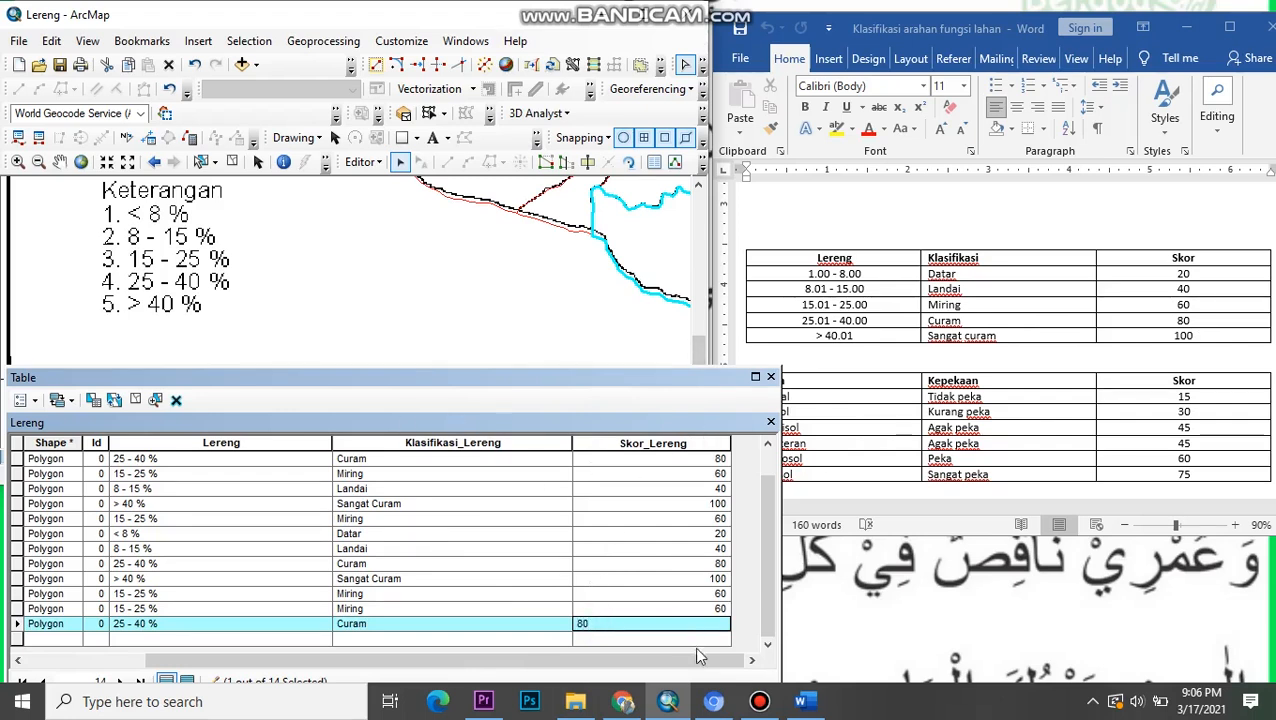
pyautogui.click(760, 701)
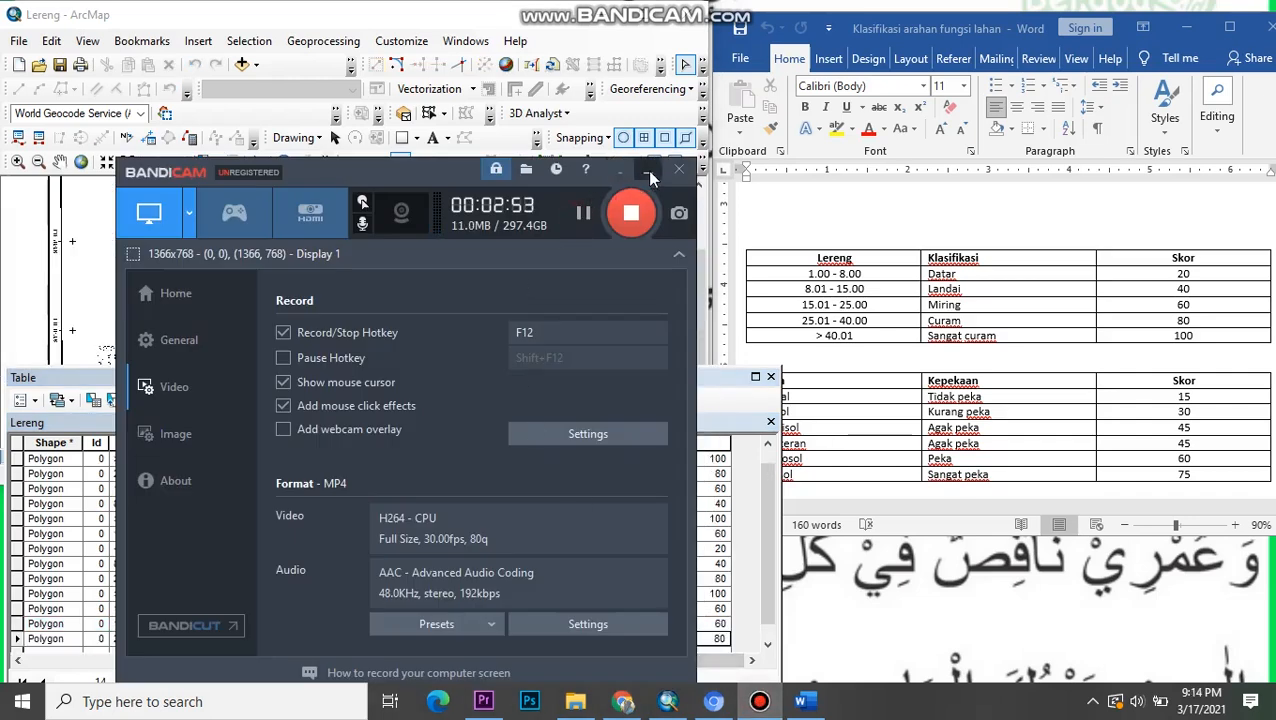
pyautogui.click(647, 169)
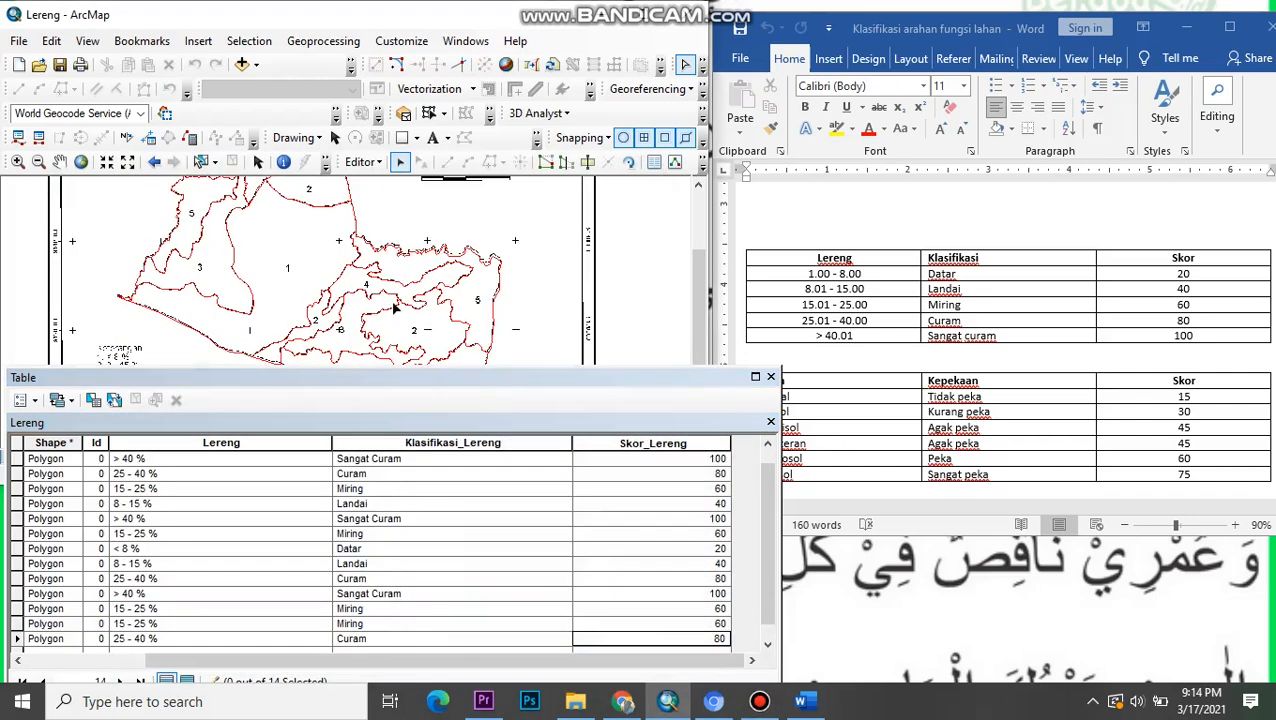
# - Save the edits made to the Lereng layer and stop the editing session
pyautogui.click(364, 162)
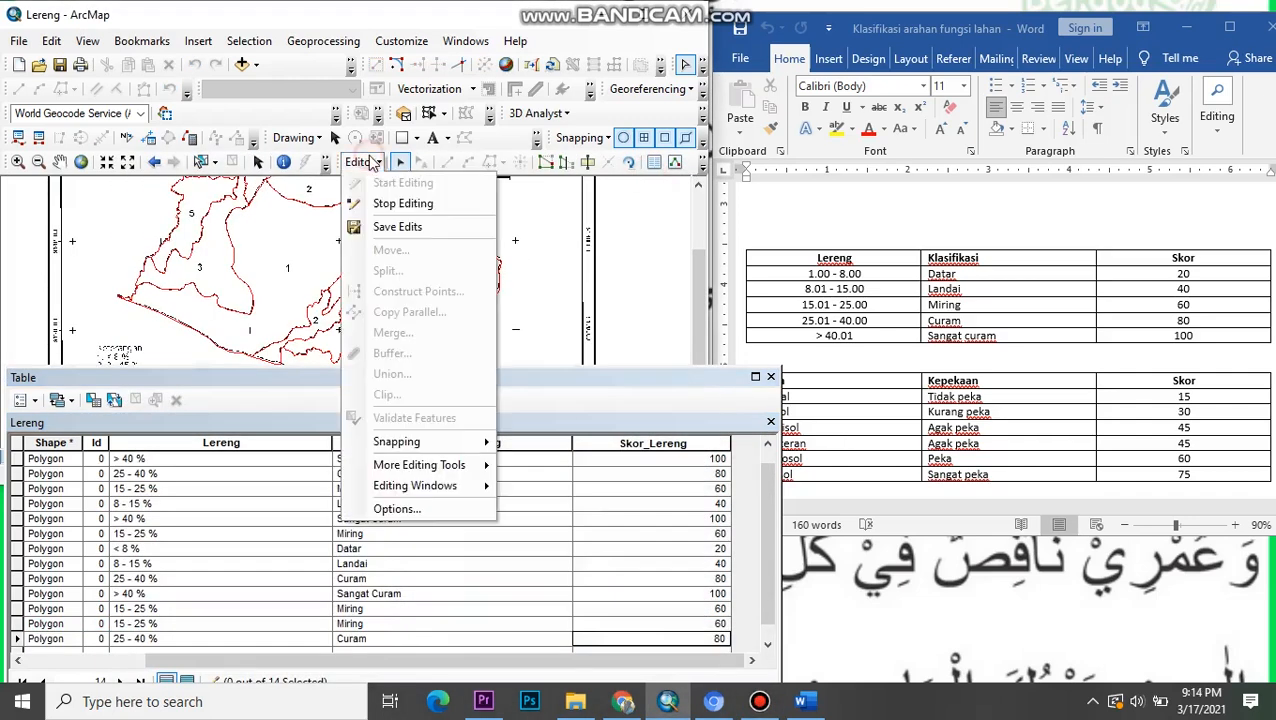
pyautogui.click(405, 230)
pyautogui.click(362, 163)
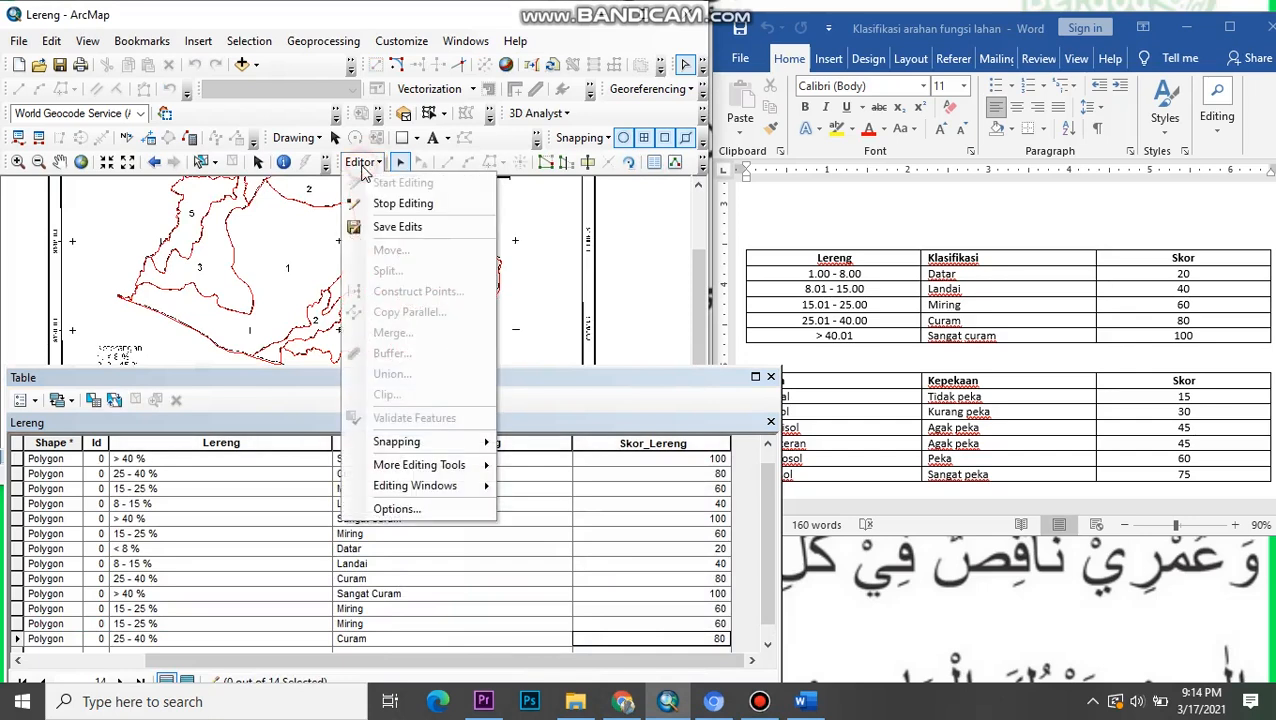
pyautogui.click(395, 203)
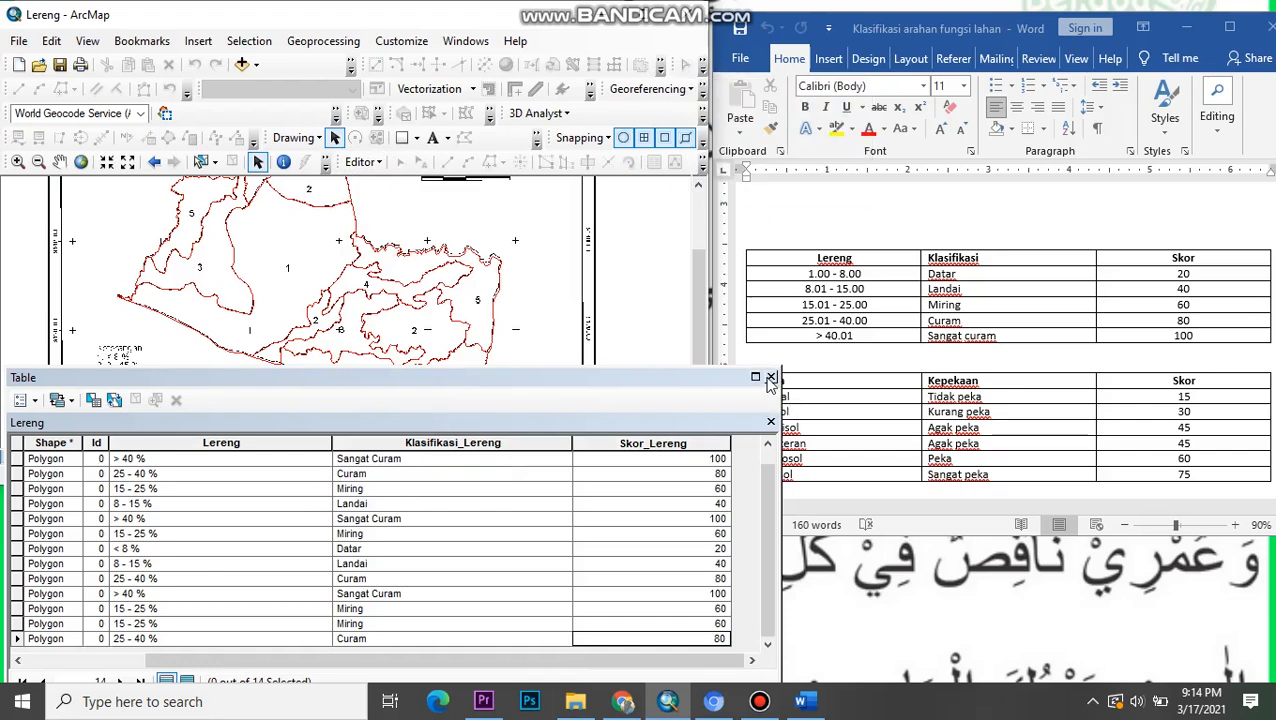
# - Close the attribute table, then save the Lereng map document and close it
pyautogui.click(771, 378)
pyautogui.click(18, 42)
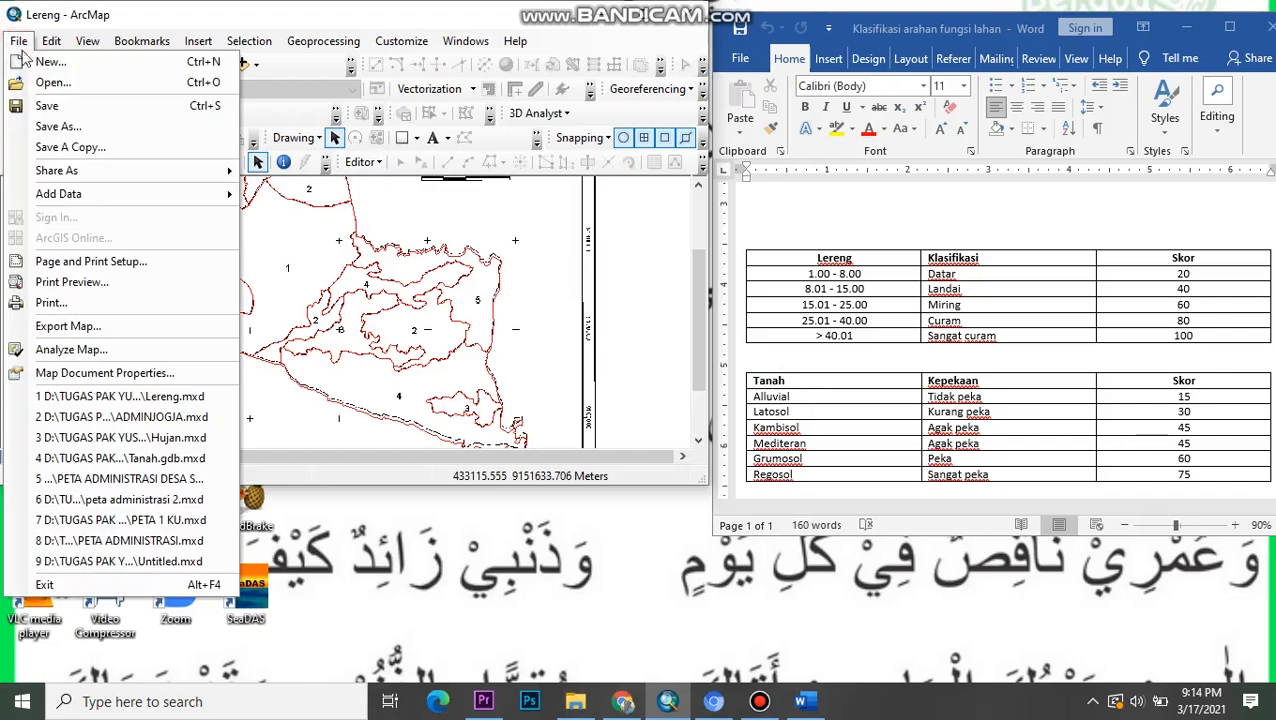
pyautogui.click(82, 108)
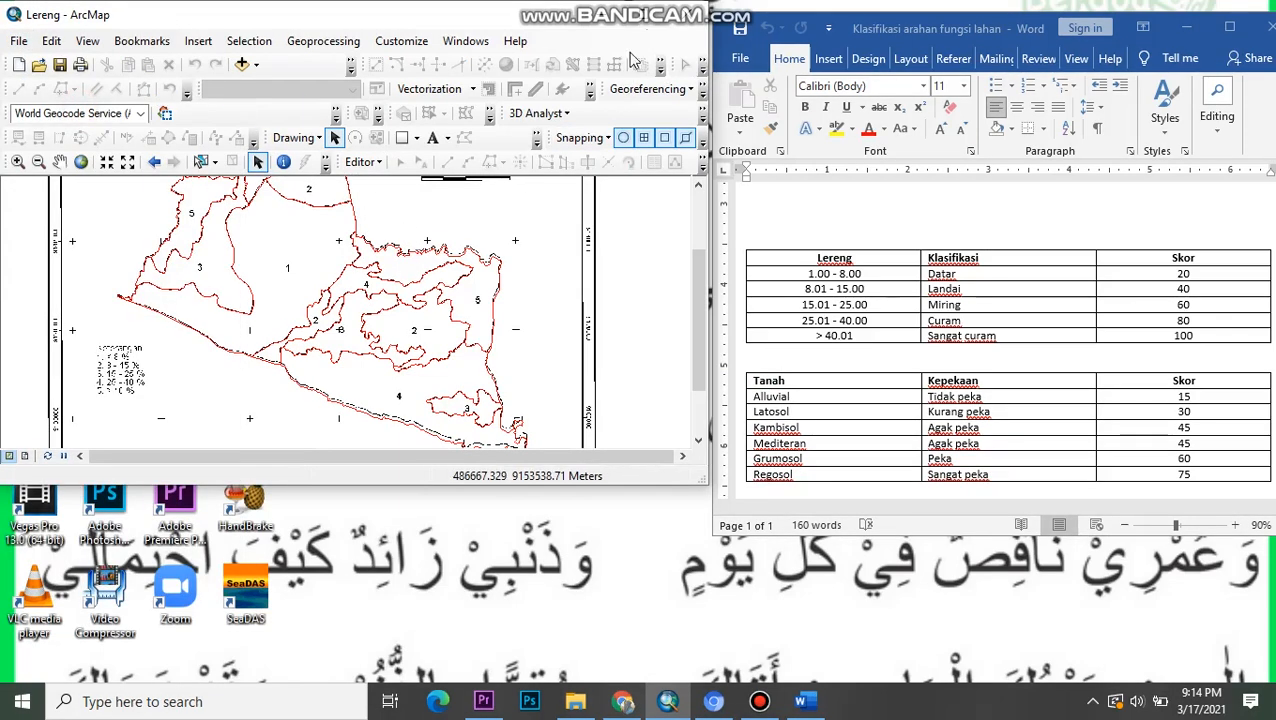
pyautogui.click(681, 22)
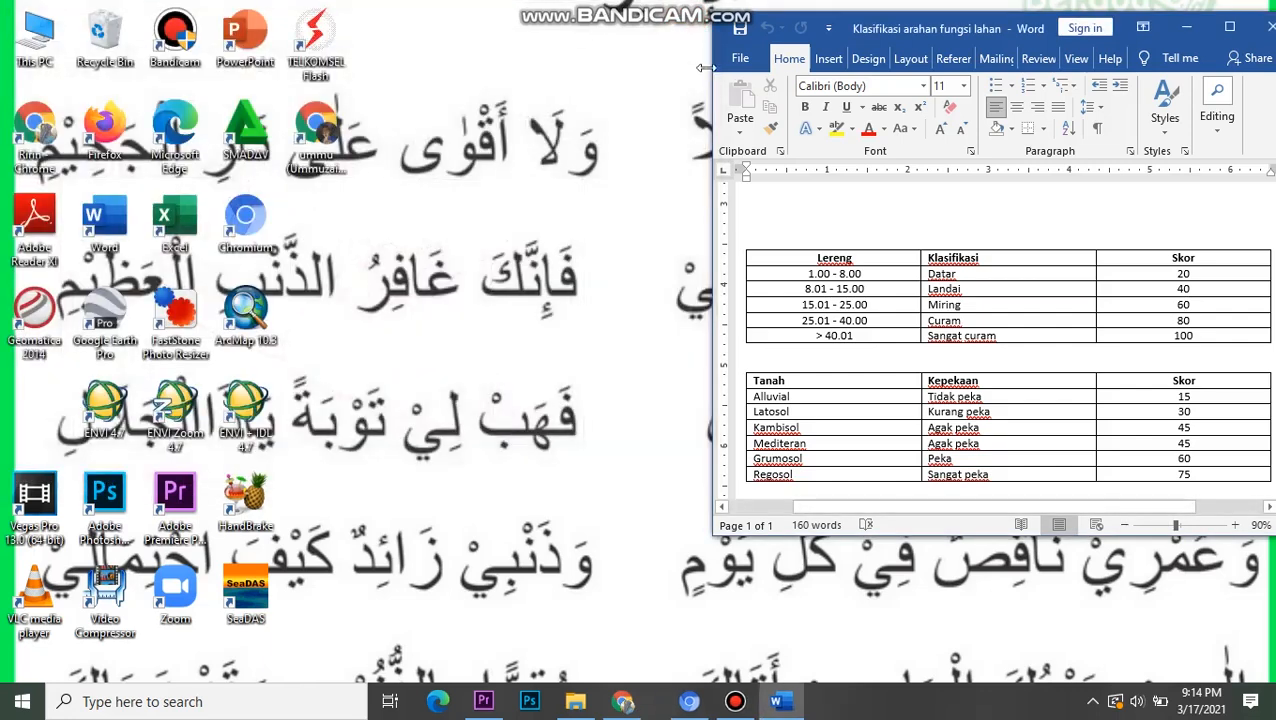
# - In File Explorer, open the Tanah.gdb map document from drive D, in the TANAH folder under ARAHAN FUNGSI LAHAN 4\KUMPULAN
pyautogui.click(575, 701)
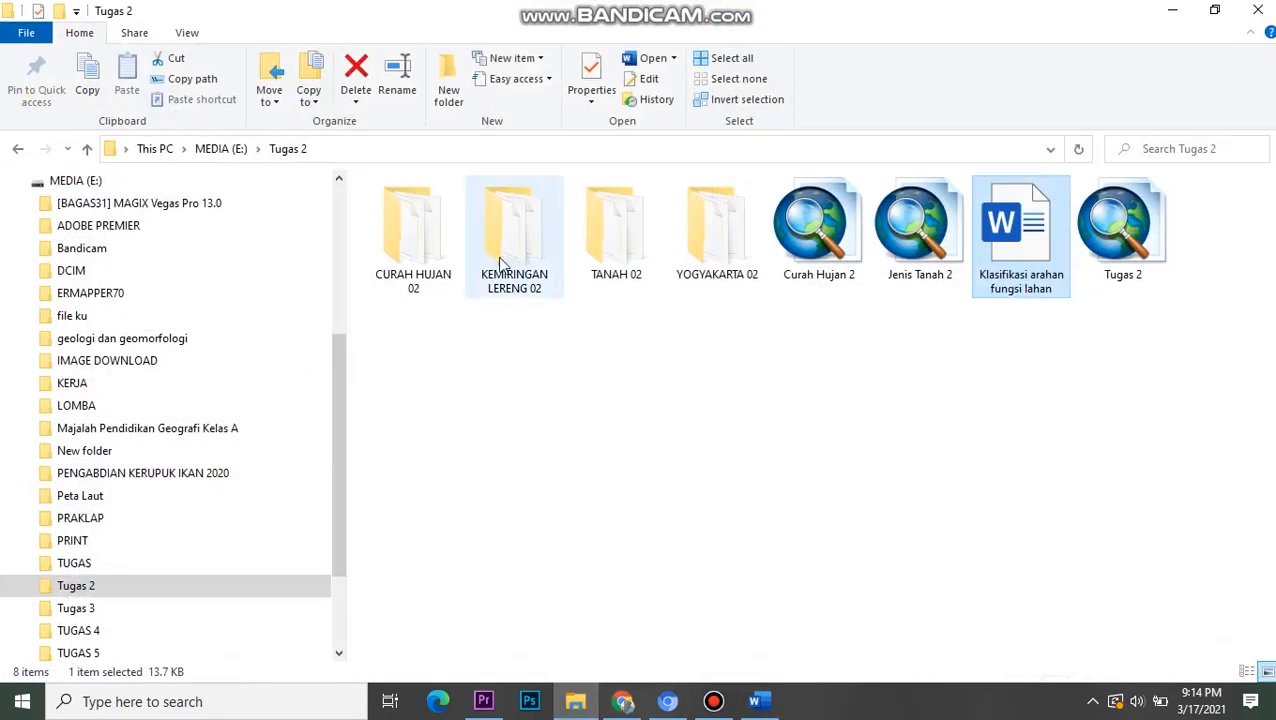
pyautogui.scroll(2, 140, 370)
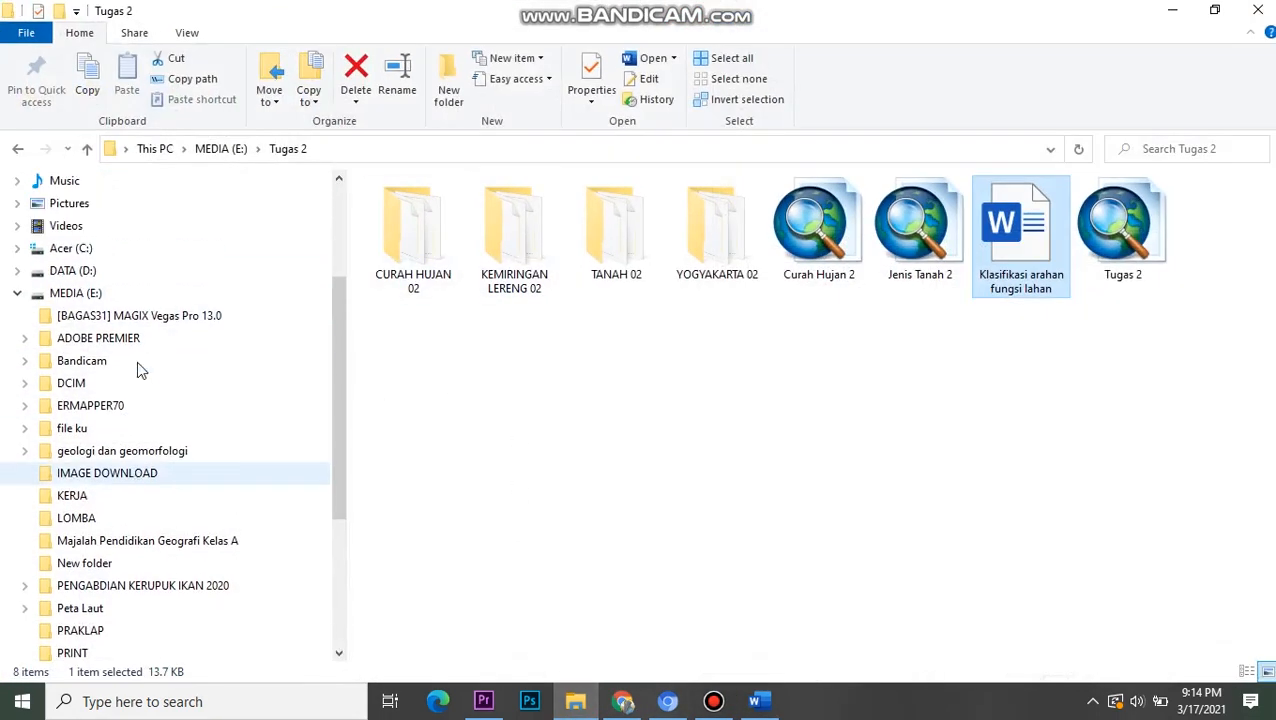
pyautogui.click(100, 270)
pyautogui.scroll(-10, 510, 400)
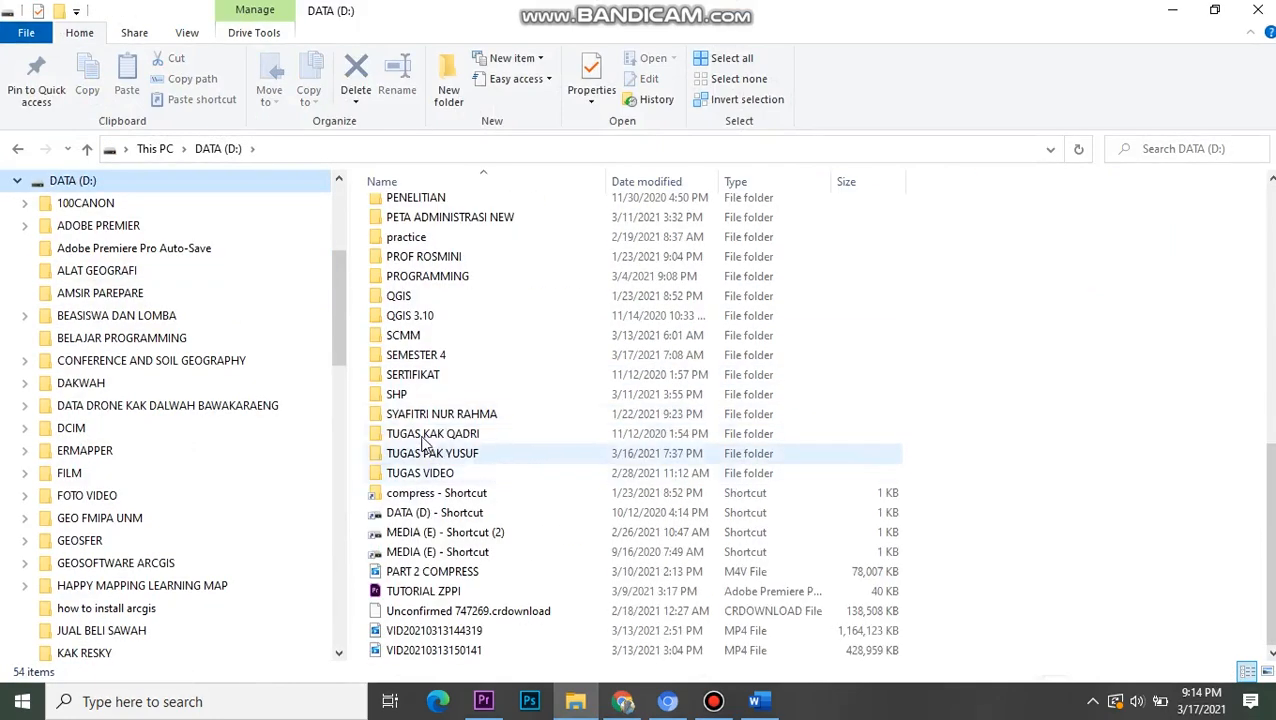
pyautogui.doubleClick(450, 455)
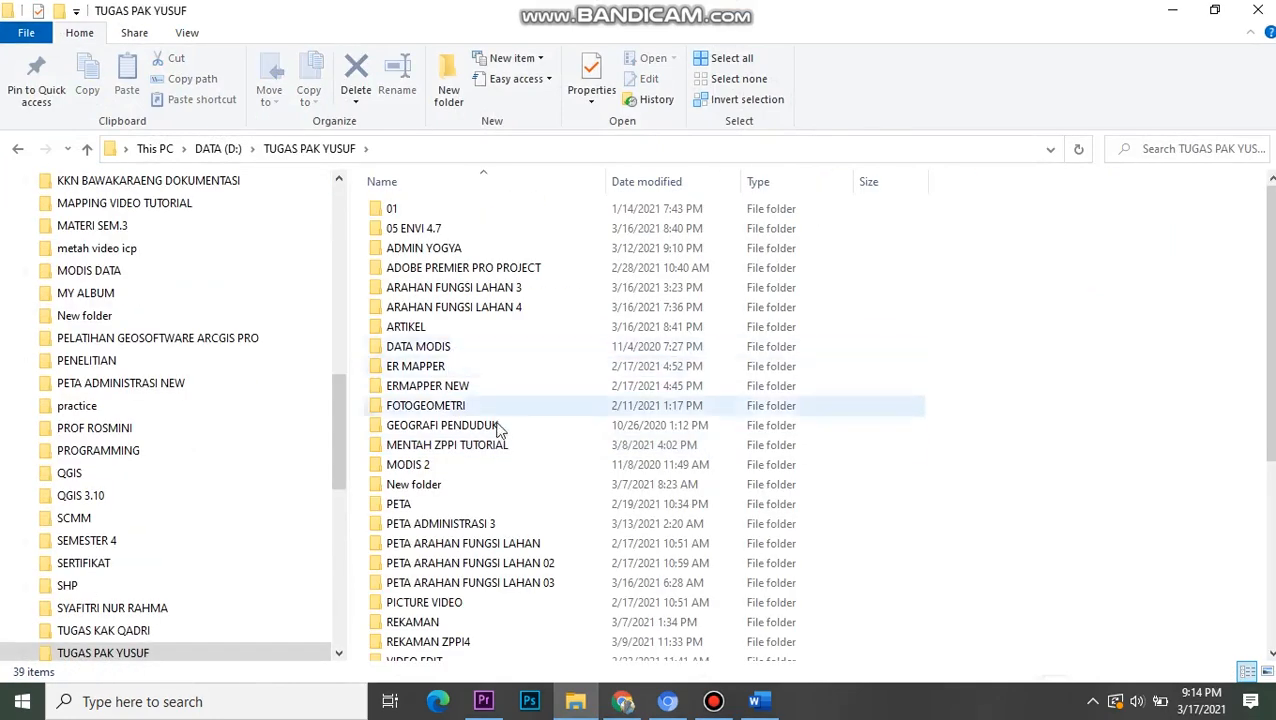
pyautogui.click(497, 522)
pyautogui.click(493, 314)
pyautogui.doubleClick(493, 314)
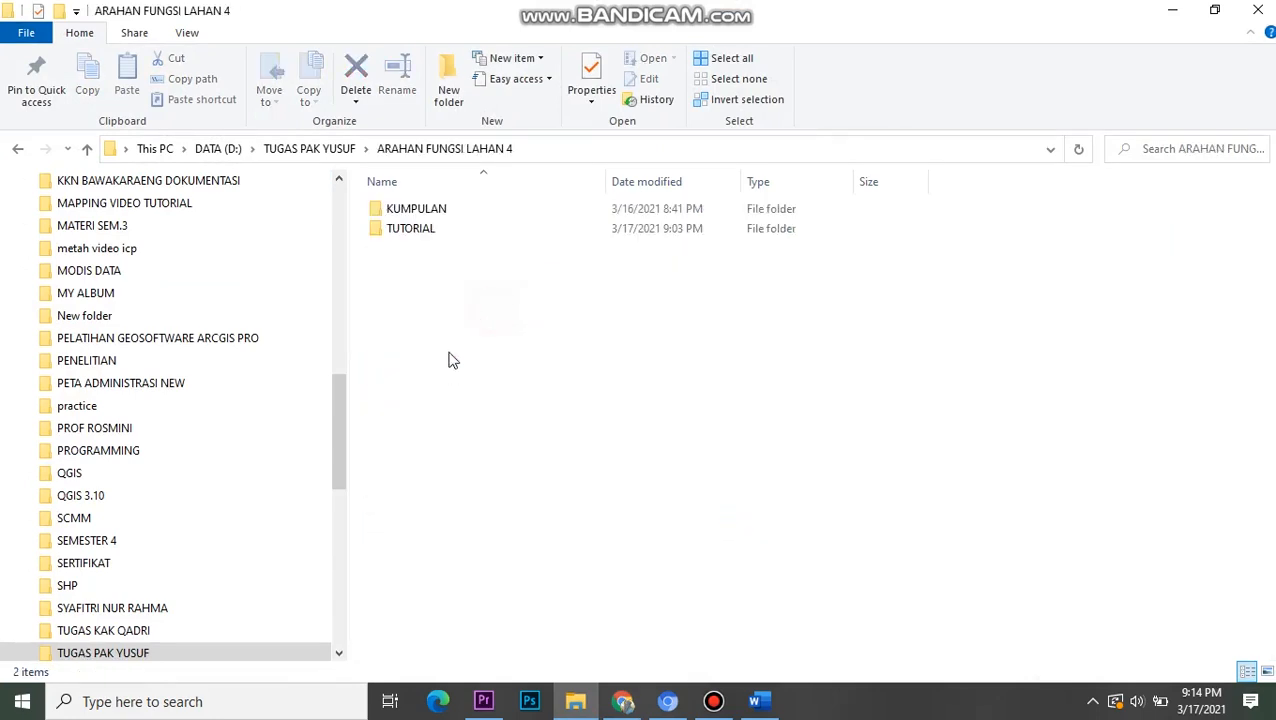
pyautogui.doubleClick(456, 211)
pyautogui.doubleClick(458, 247)
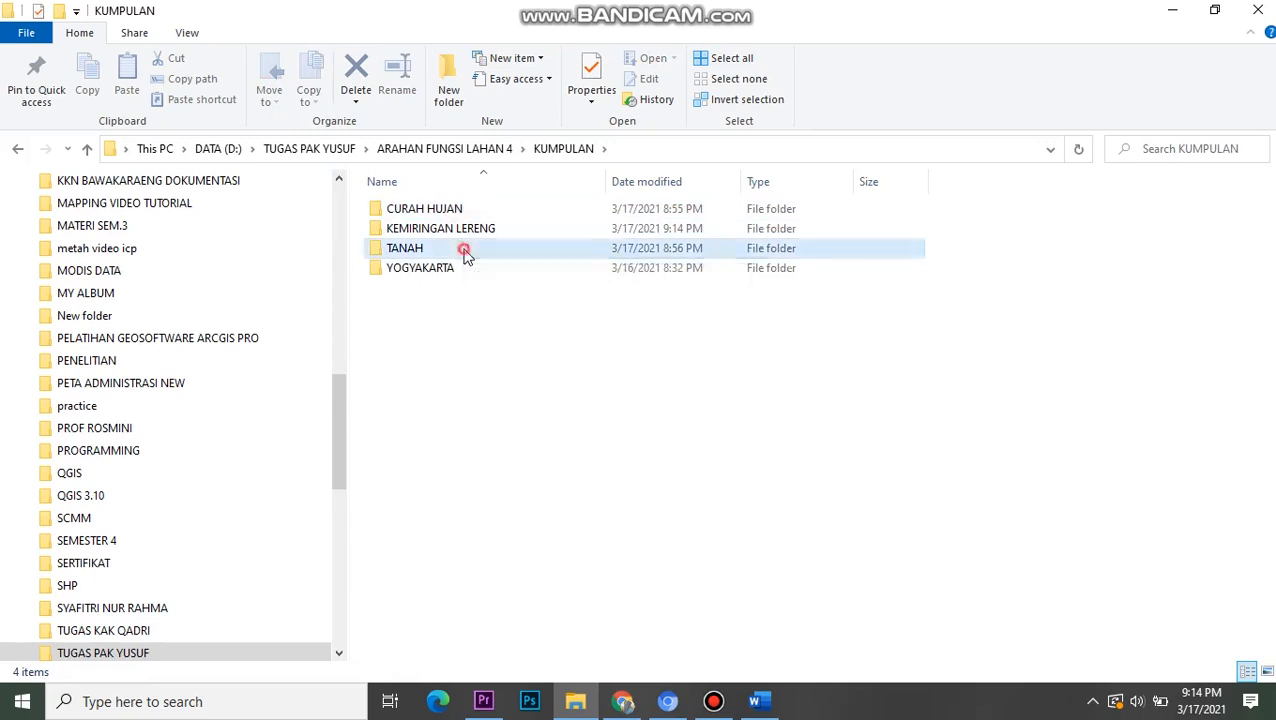
pyautogui.doubleClick(470, 432)
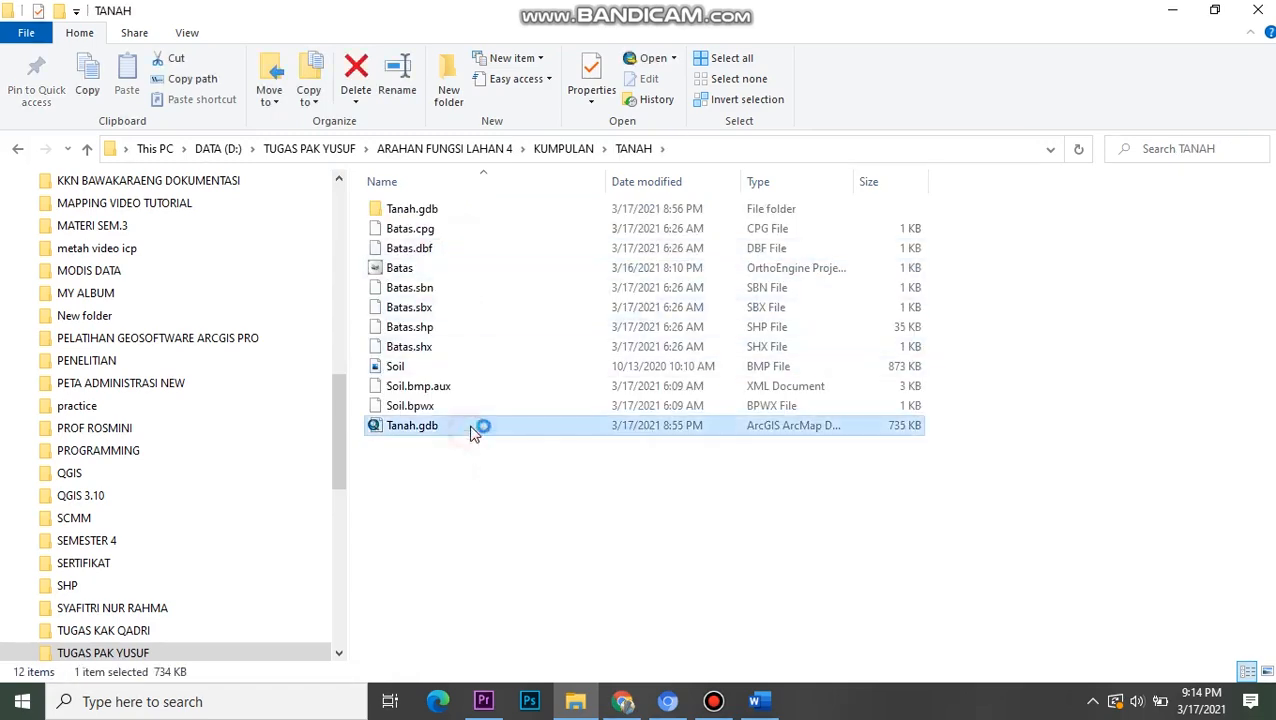
pyautogui.click(1172, 10)
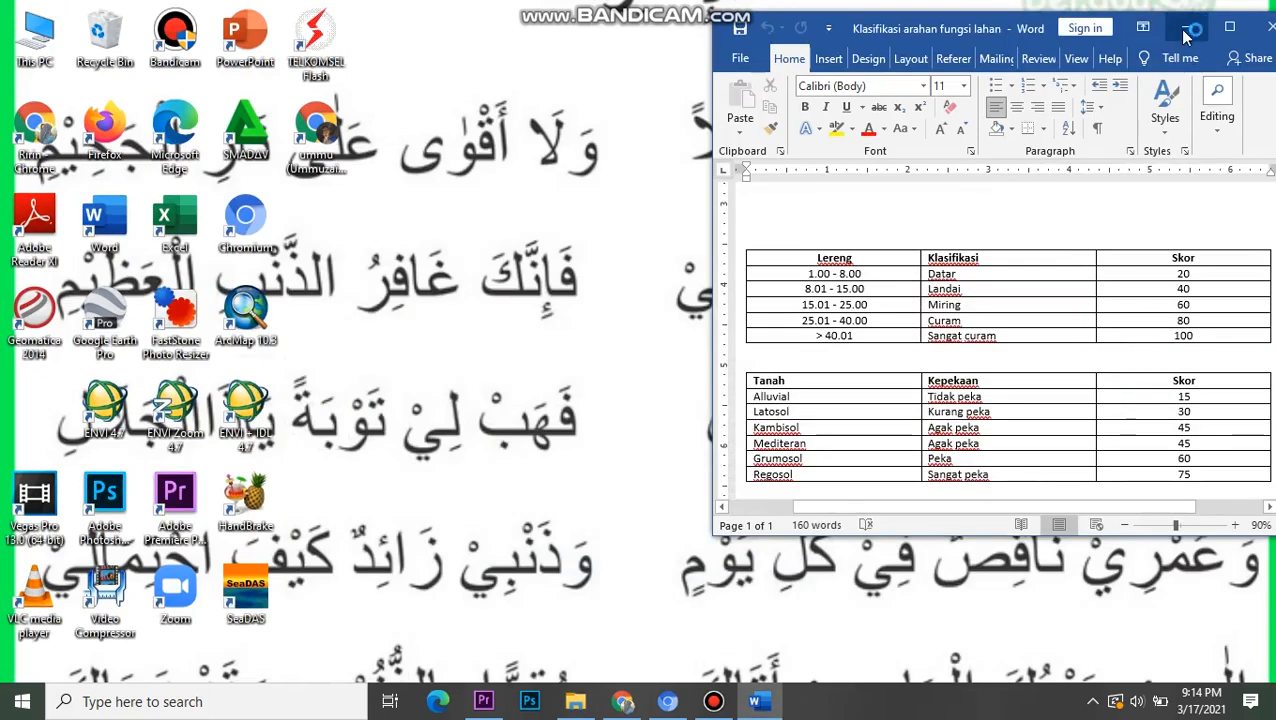
pyautogui.click(722, 703)
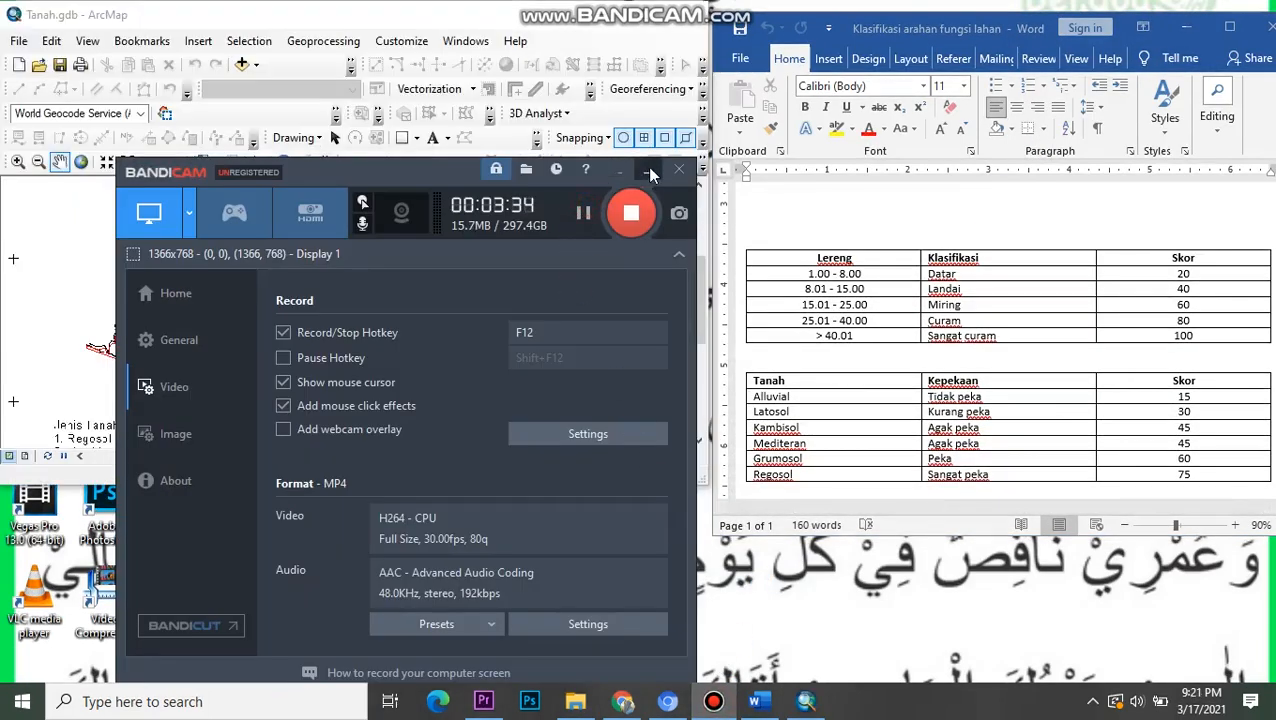
pyautogui.click(648, 172)
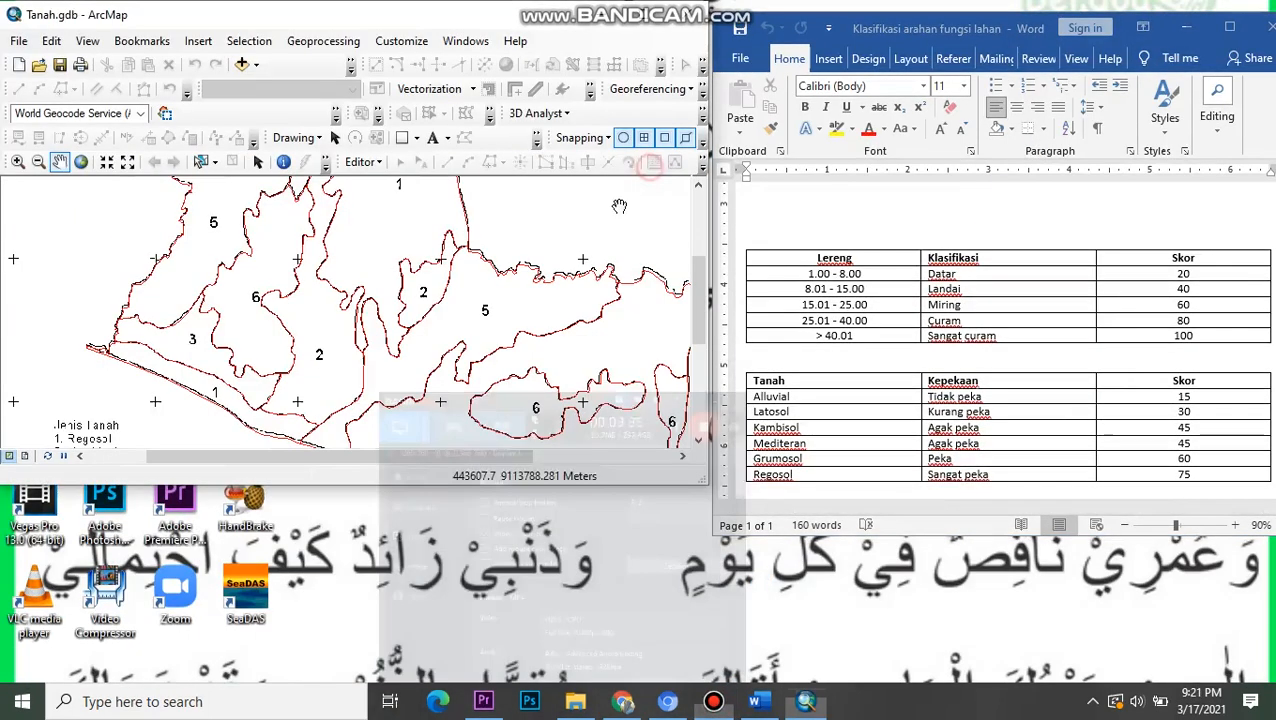
# - Show the table of contents and open the attribute table of the visible, red-outlined Tanah layer
pyautogui.moveTo(452, 20); pyautogui.dragTo(504, 156)
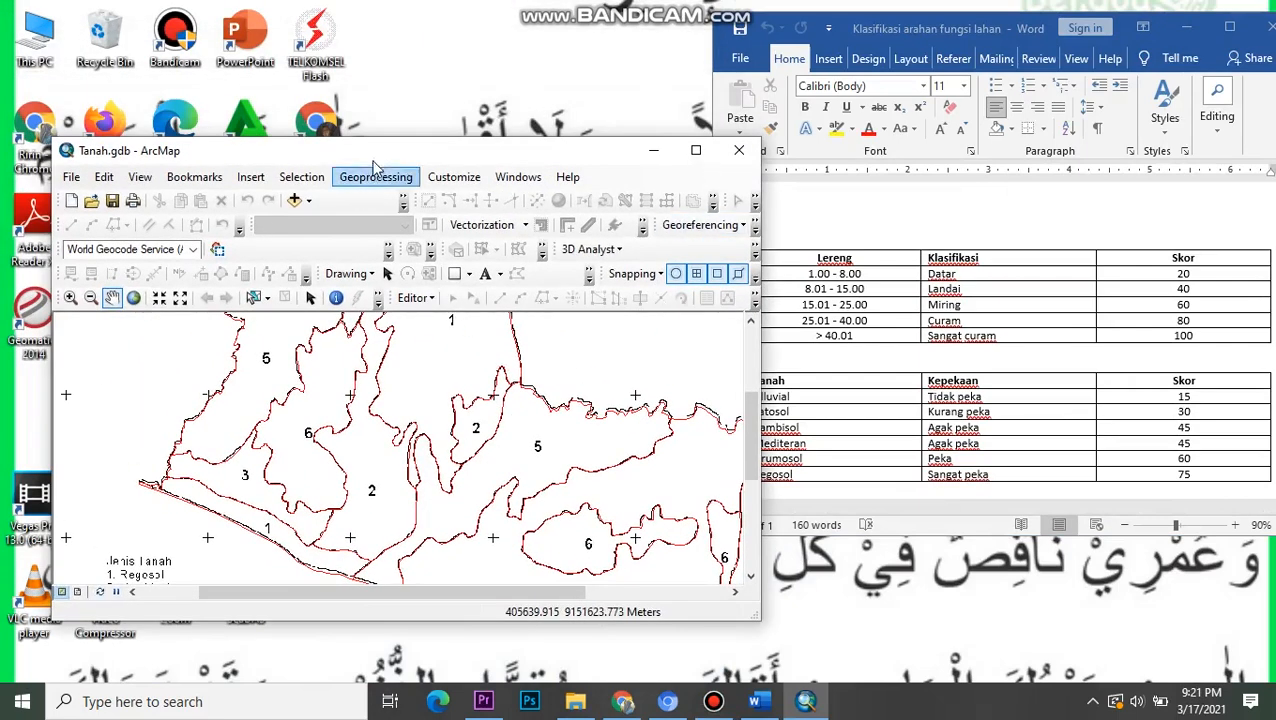
pyautogui.moveTo(402, 152); pyautogui.dragTo(404, 42)
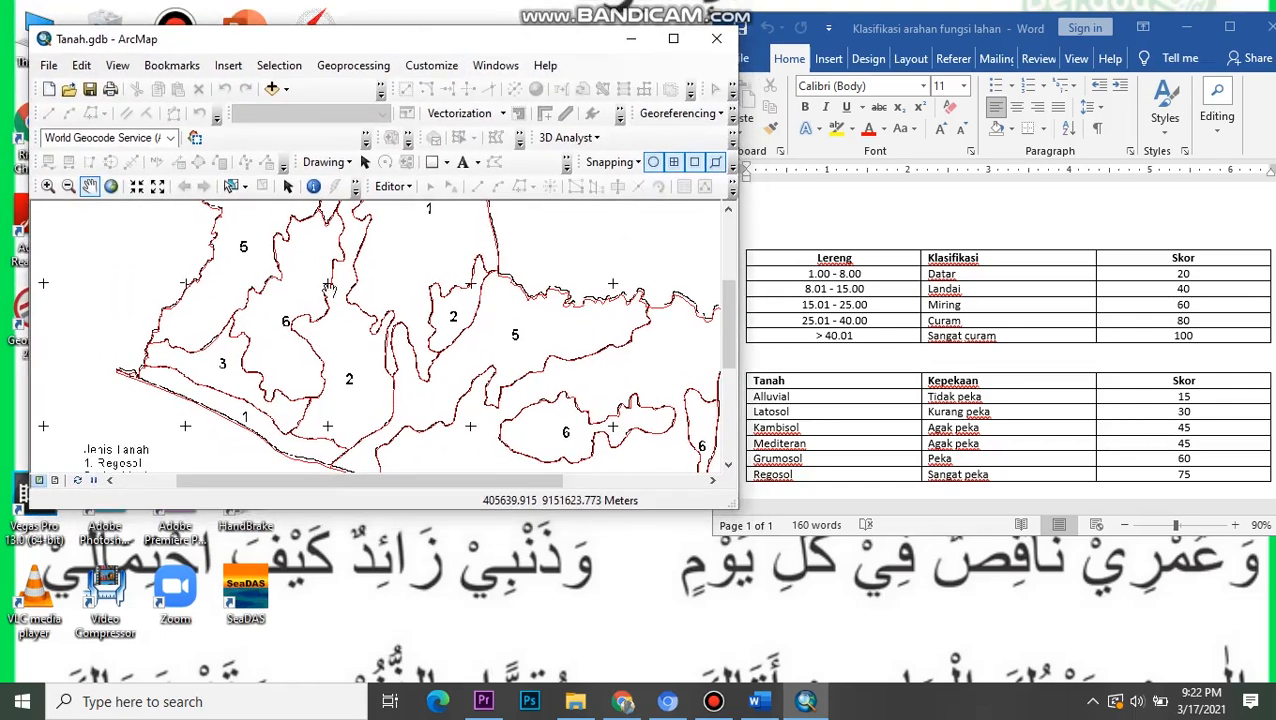
pyautogui.click(495, 65)
pyautogui.click(510, 149)
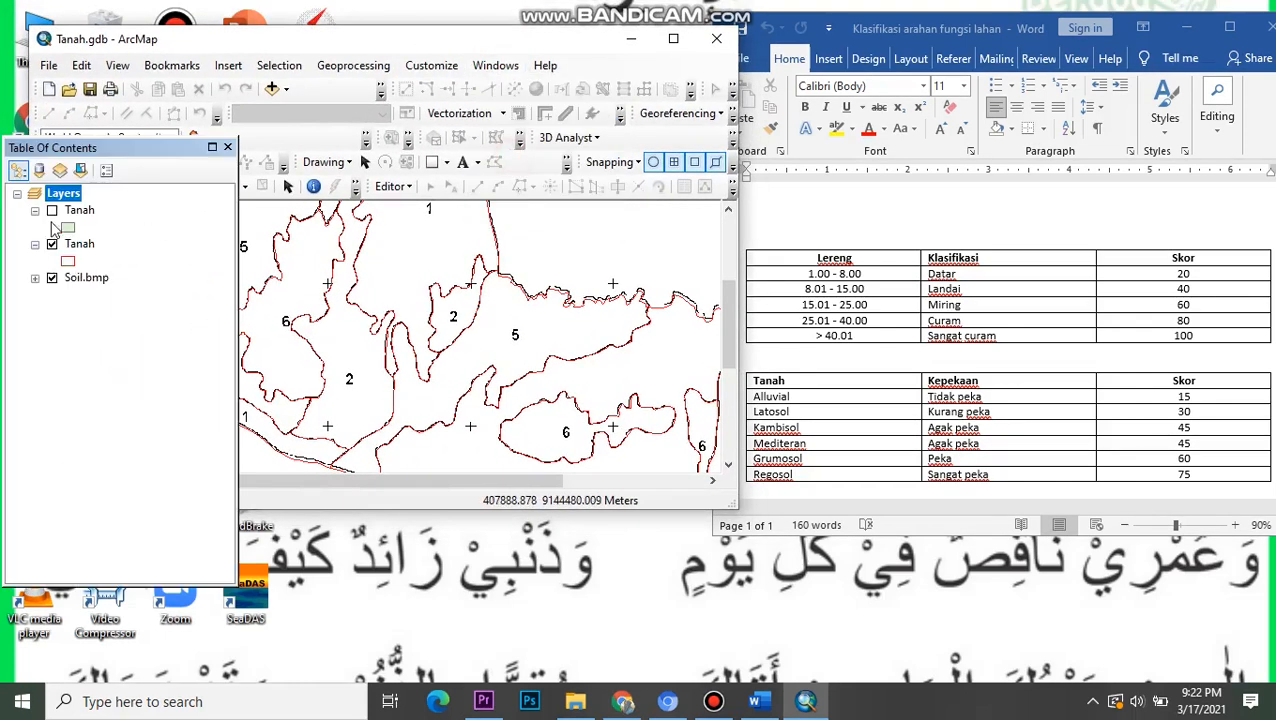
pyautogui.click(81, 247)
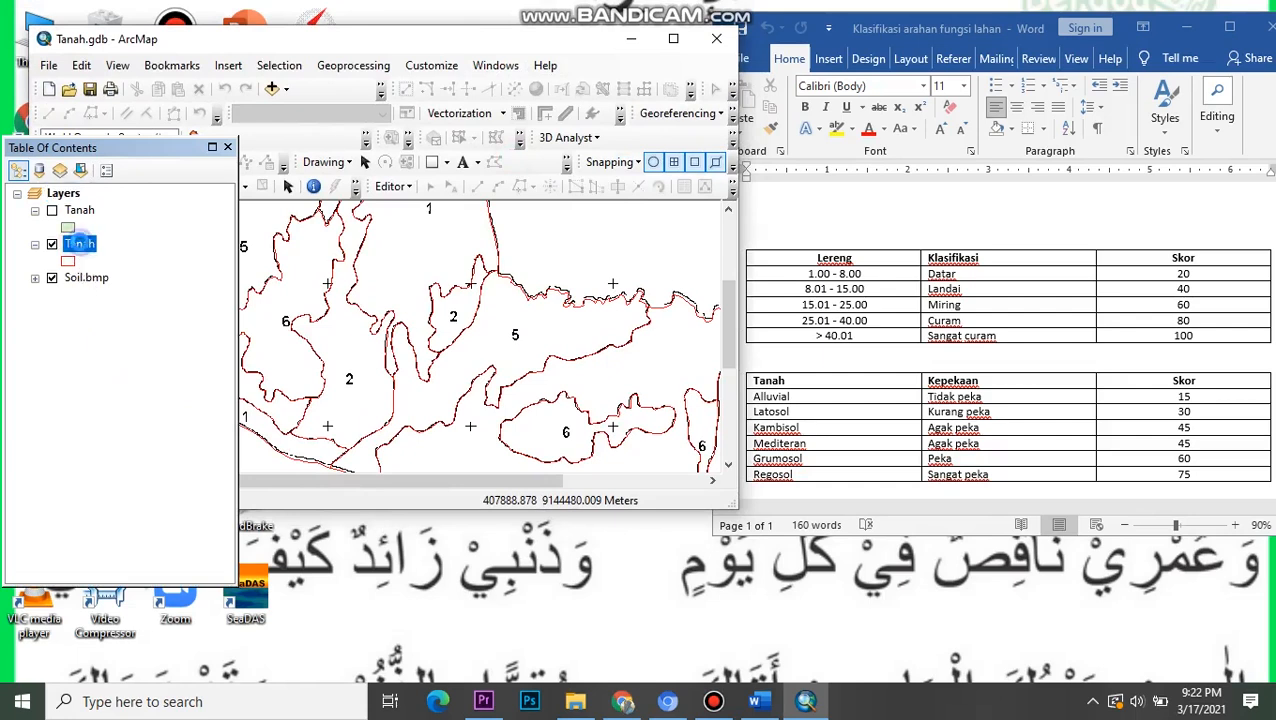
pyautogui.rightClick(82, 246)
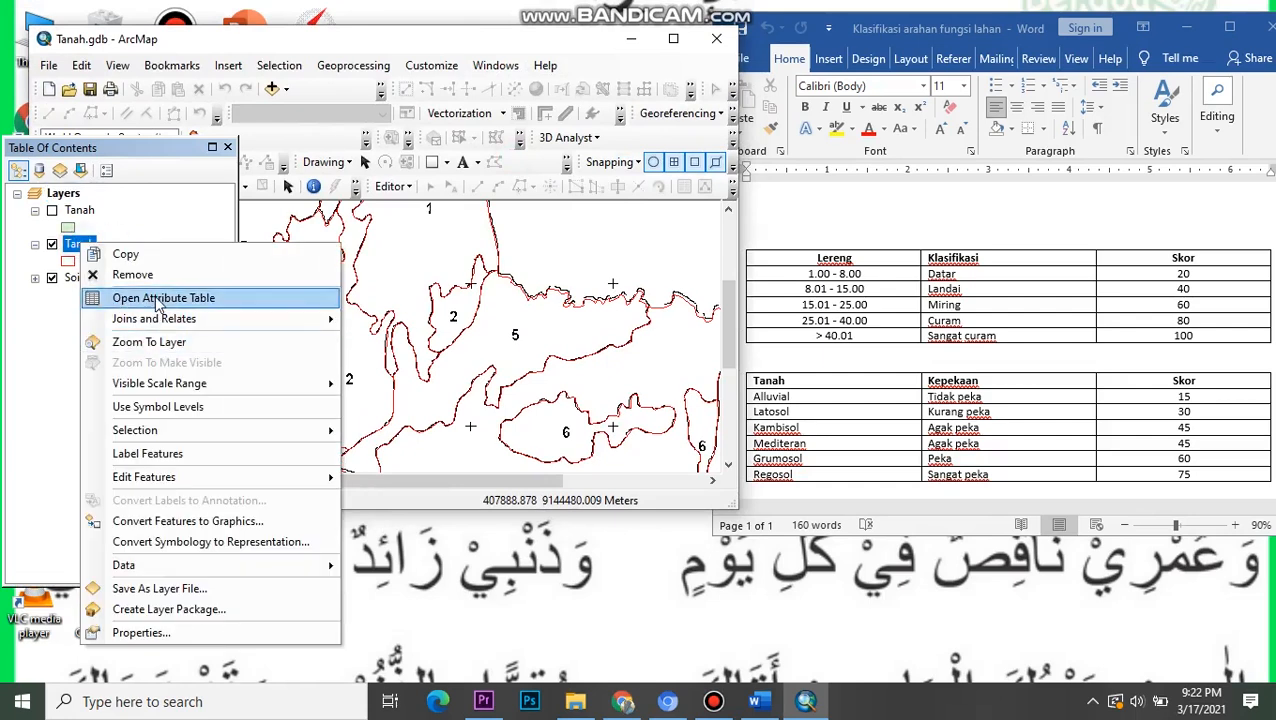
pyautogui.click(150, 298)
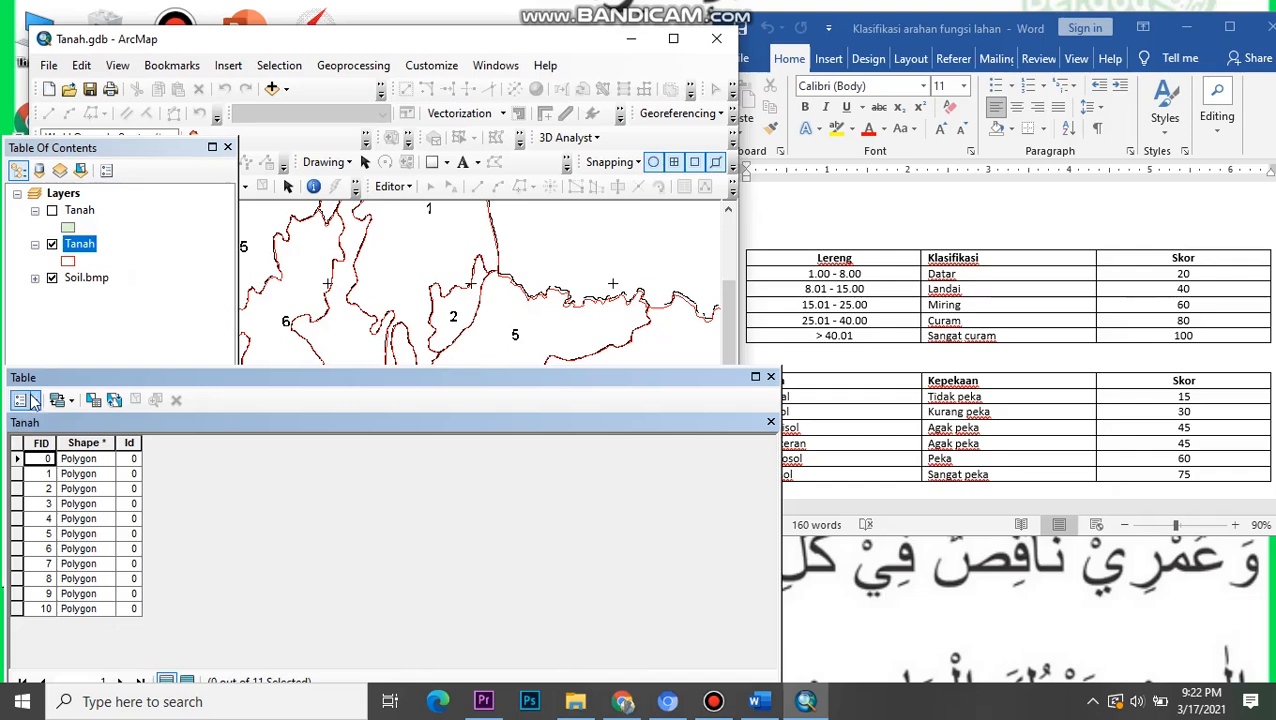
# - Add a Text field named Tanah to the Tanah attribute table and narrow its column
pyautogui.click(21, 399)
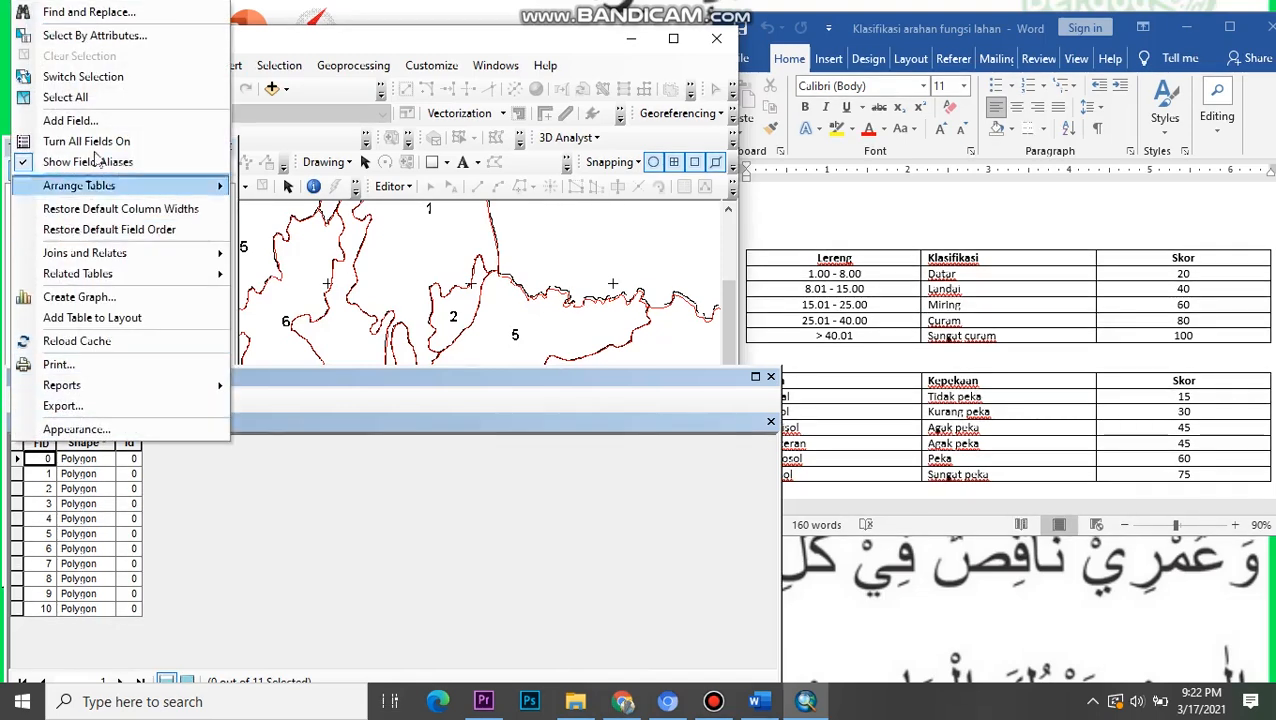
pyautogui.click(105, 120)
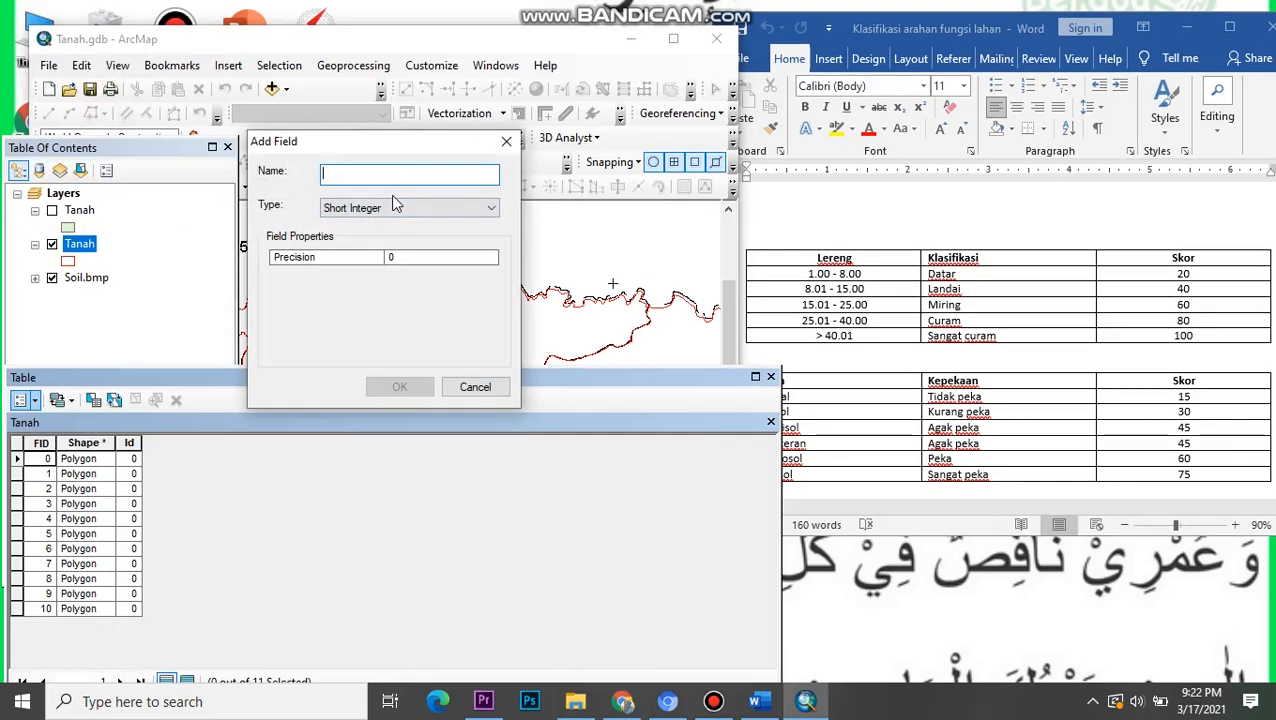
pyautogui.write('Tanah')
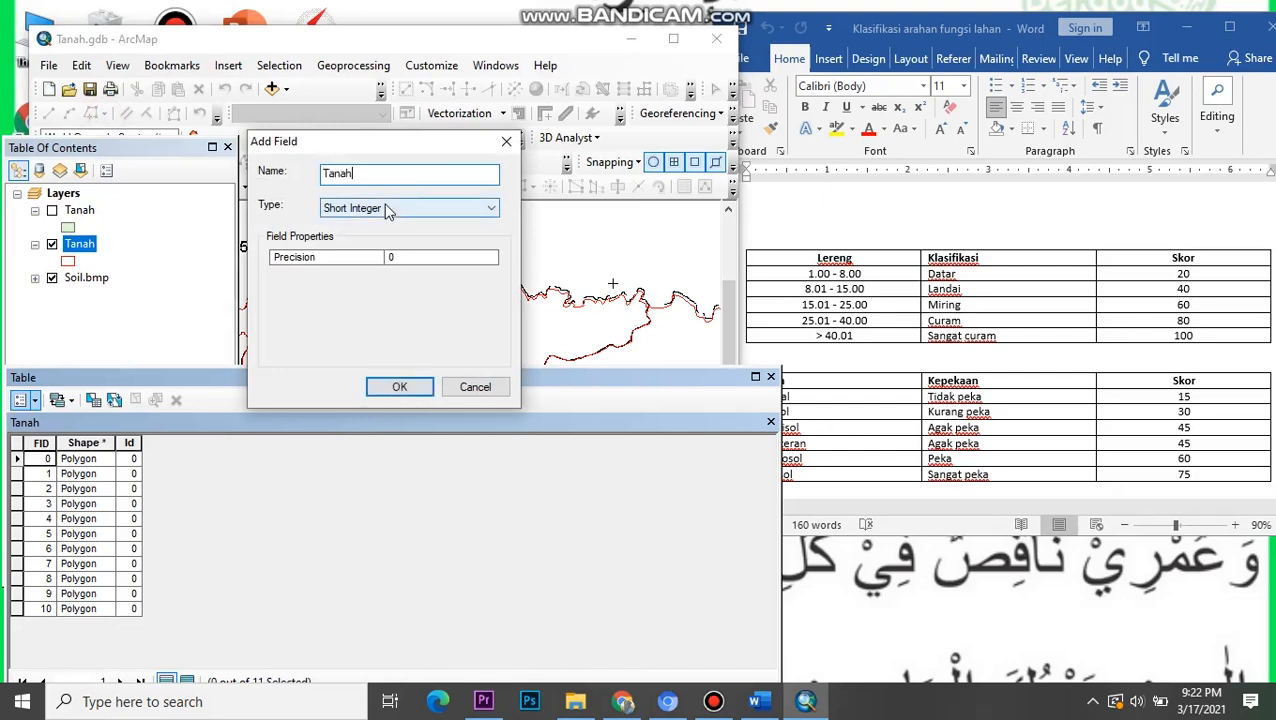
pyautogui.click(389, 208)
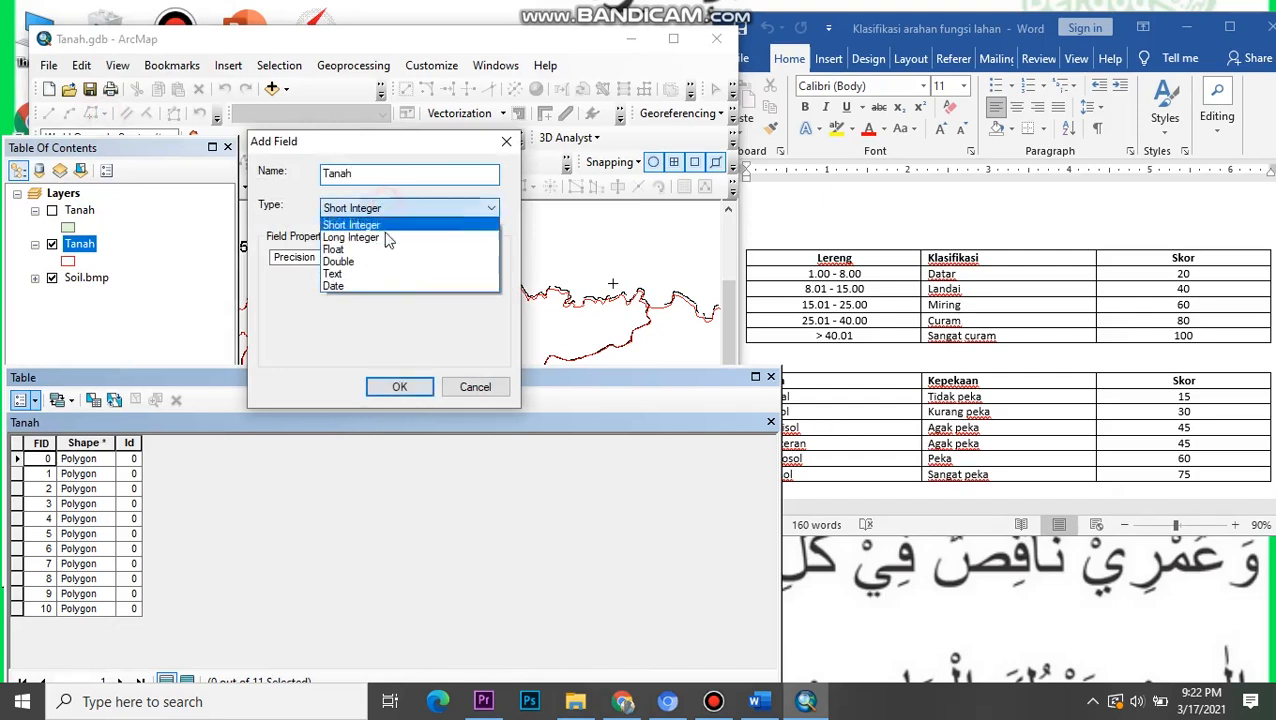
pyautogui.click(390, 274)
pyautogui.click(399, 386)
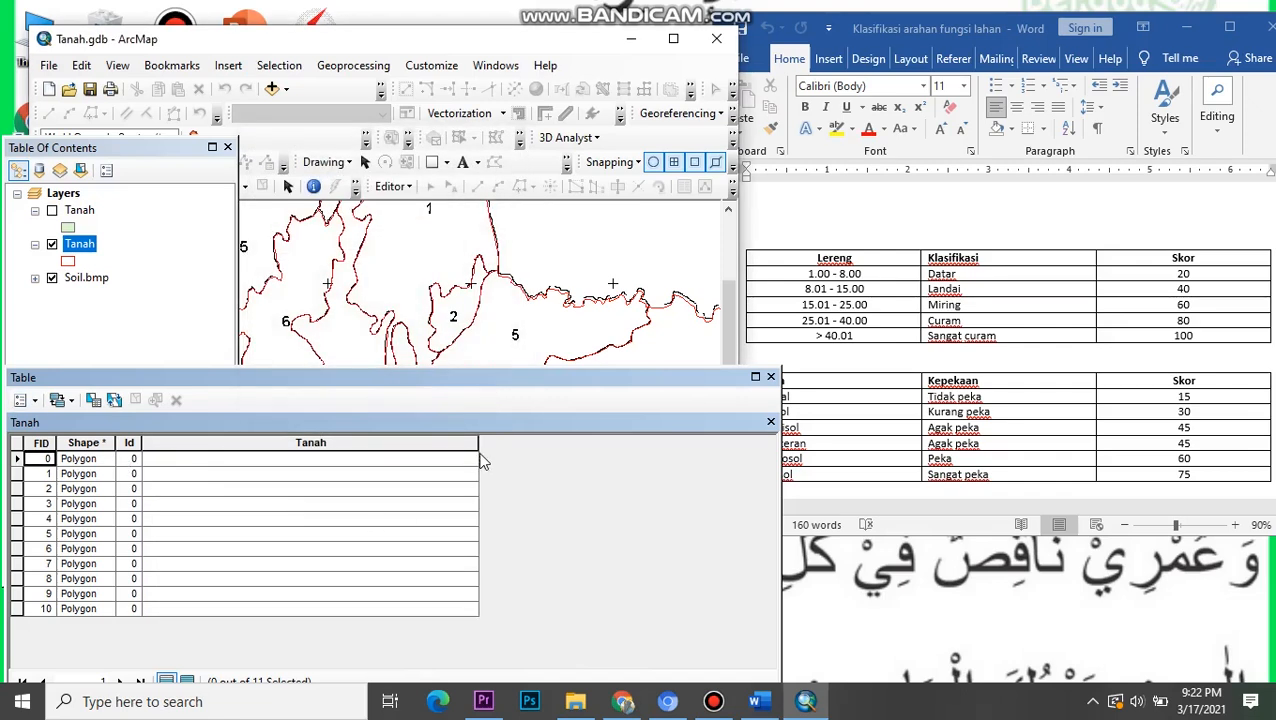
pyautogui.moveTo(479, 445); pyautogui.dragTo(358, 445)
# - Add a Text field named Klasifikasi_Tanah, accepting the automatic shortening of its name to Klasifikas
pyautogui.click(20, 400)
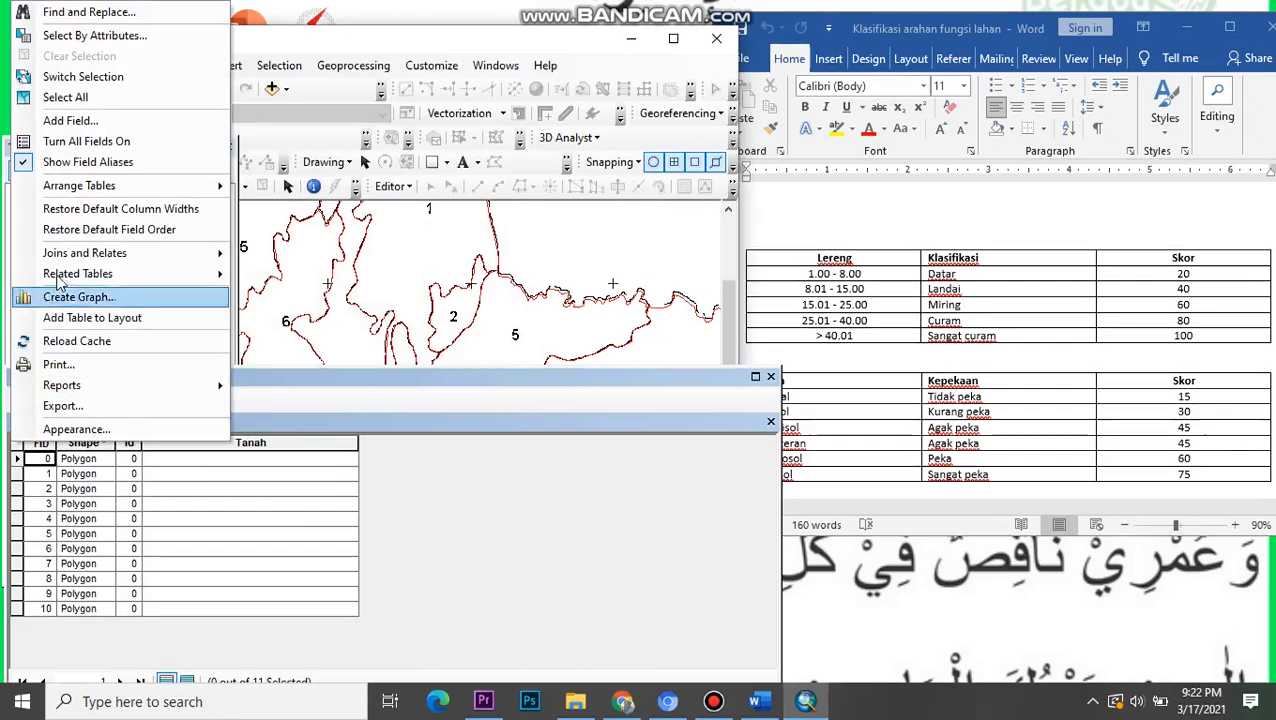
pyautogui.click(110, 120)
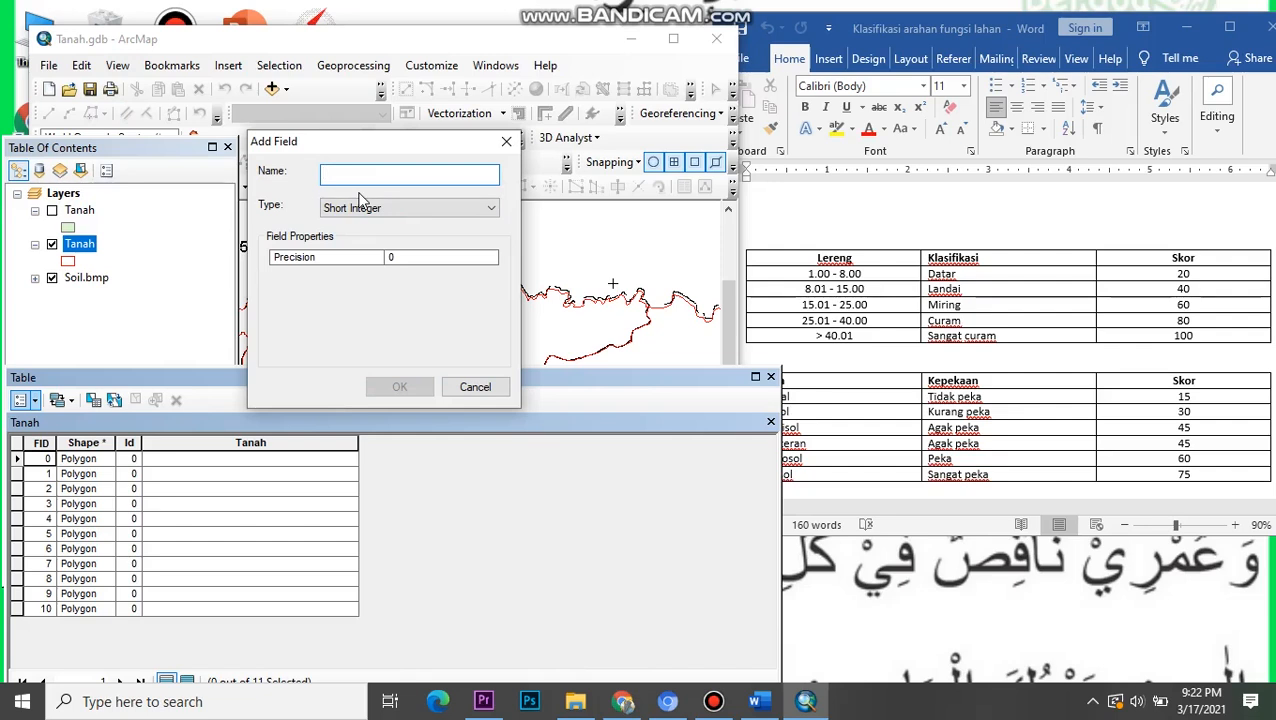
pyautogui.write('Kl')
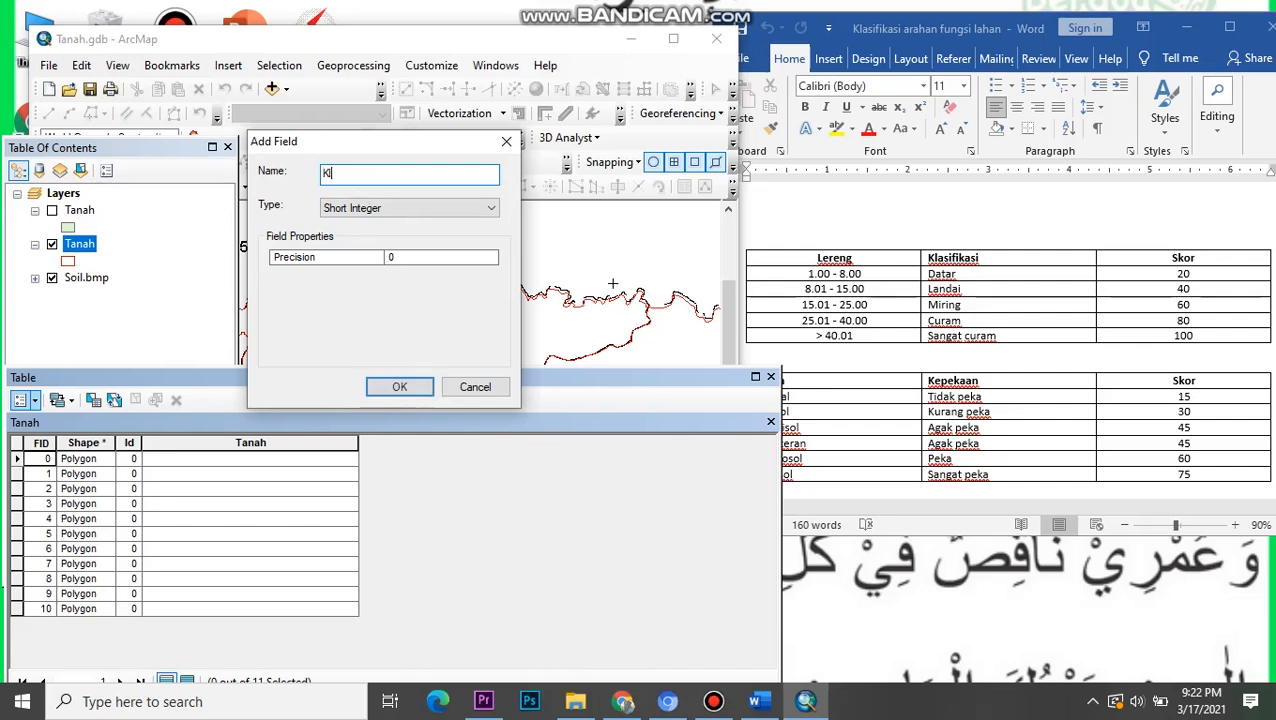
pyautogui.write('asifikasi_Tanah')
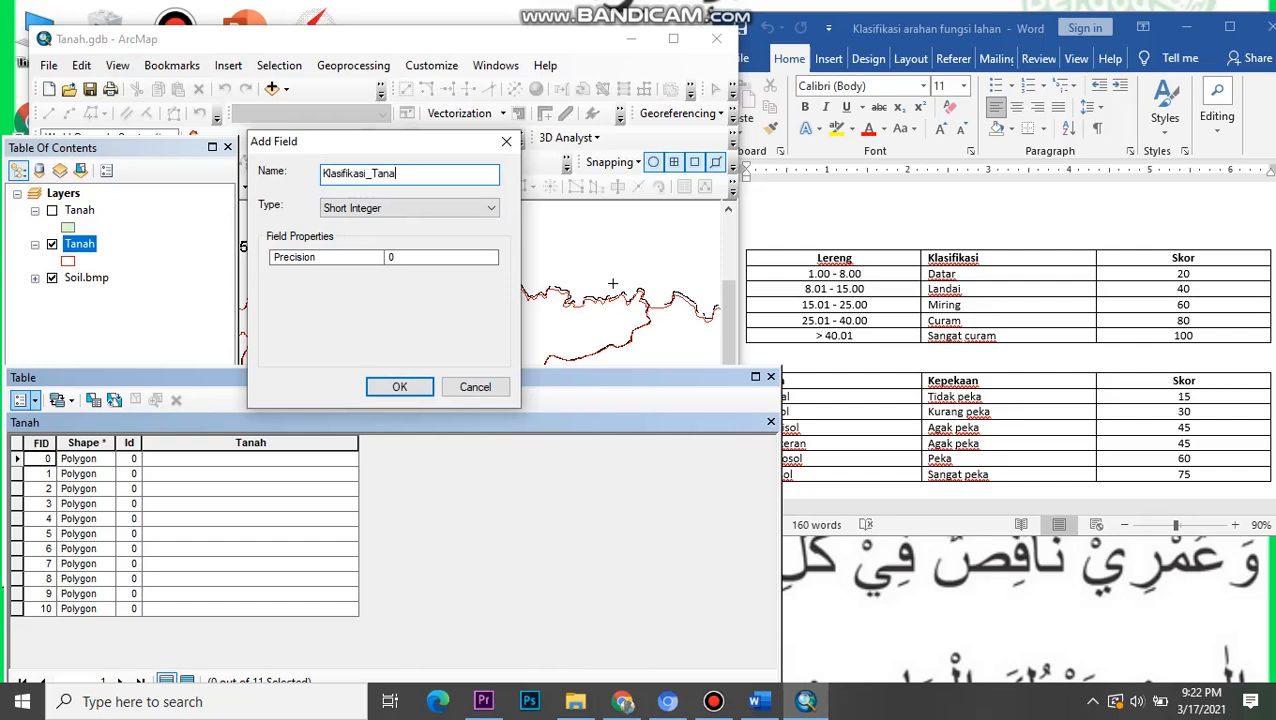
pyautogui.click(449, 208)
pyautogui.click(390, 274)
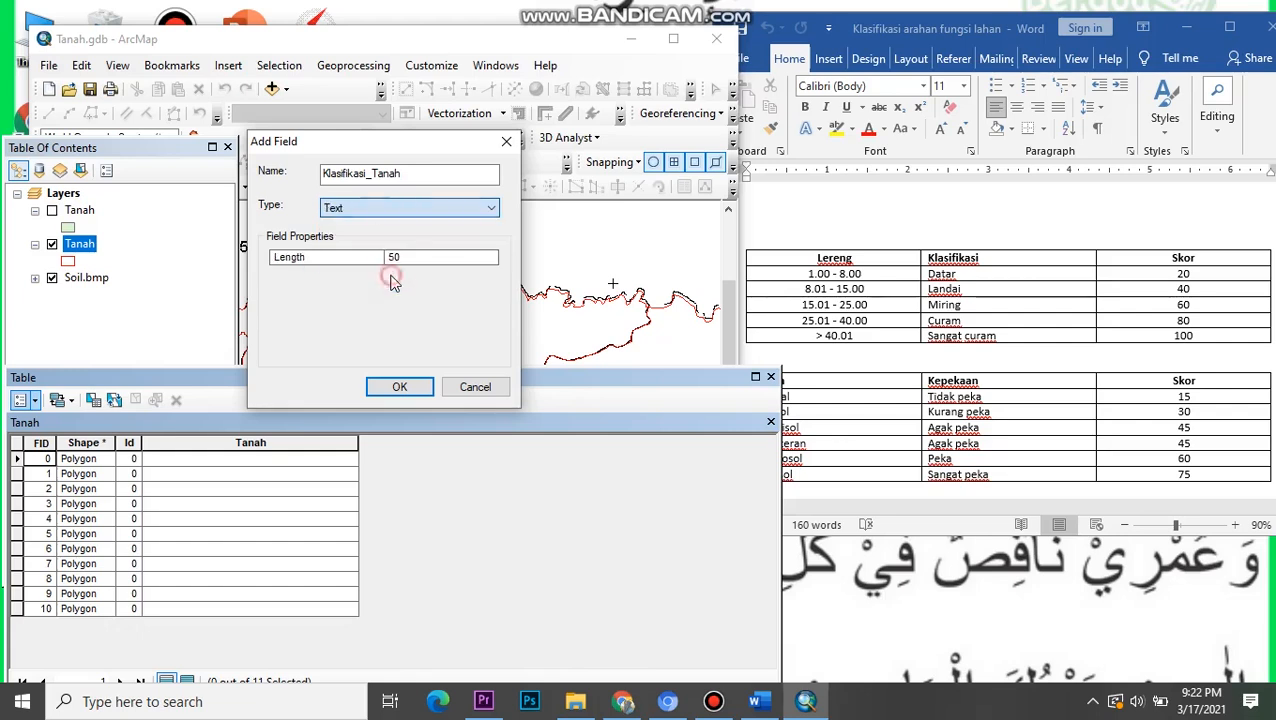
pyautogui.click(399, 387)
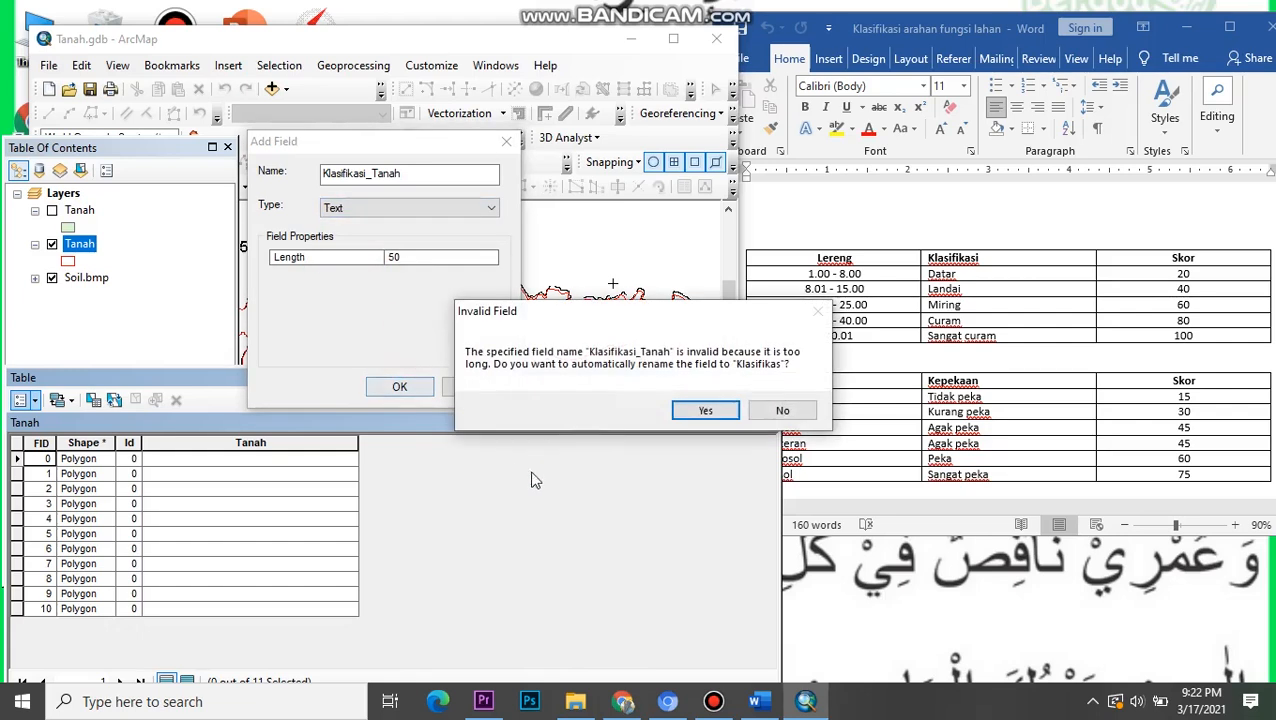
pyautogui.click(702, 407)
# - Set the Klasifikas field's alias to Klasifikasi_Tanah and narrow its column
pyautogui.click(484, 442)
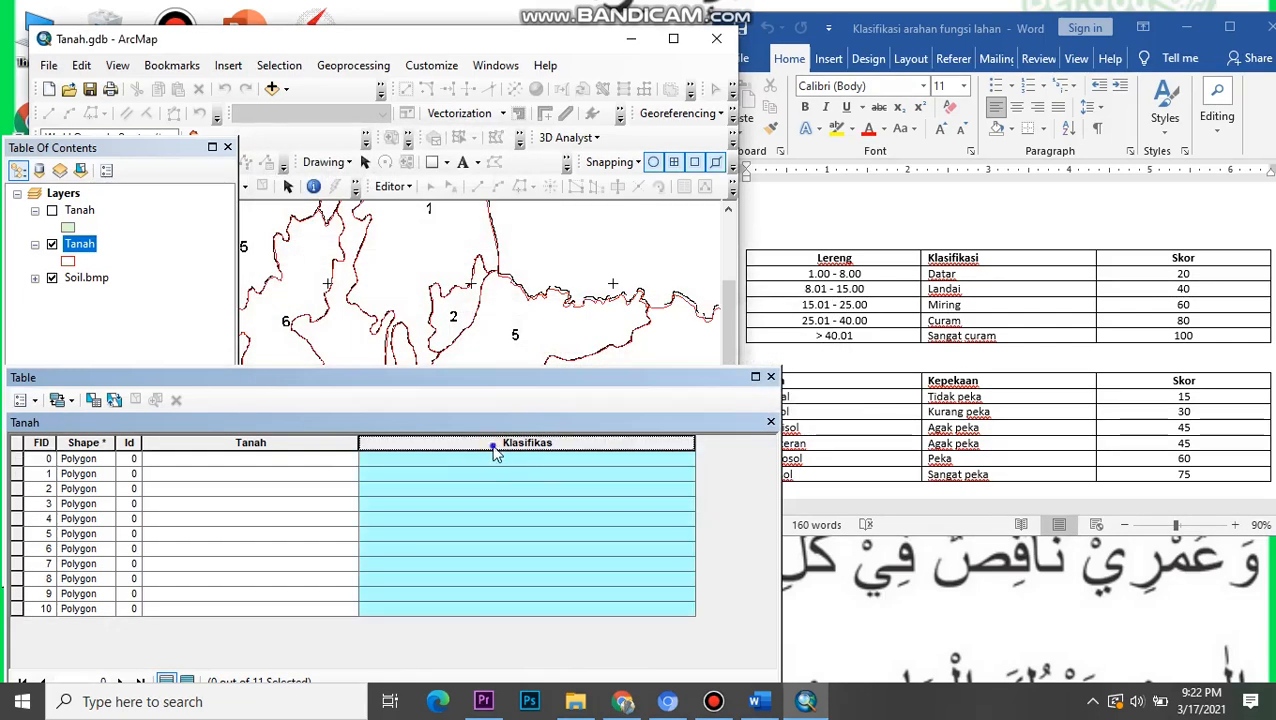
pyautogui.rightClick(493, 450)
pyautogui.click(547, 432)
pyautogui.click(387, 132)
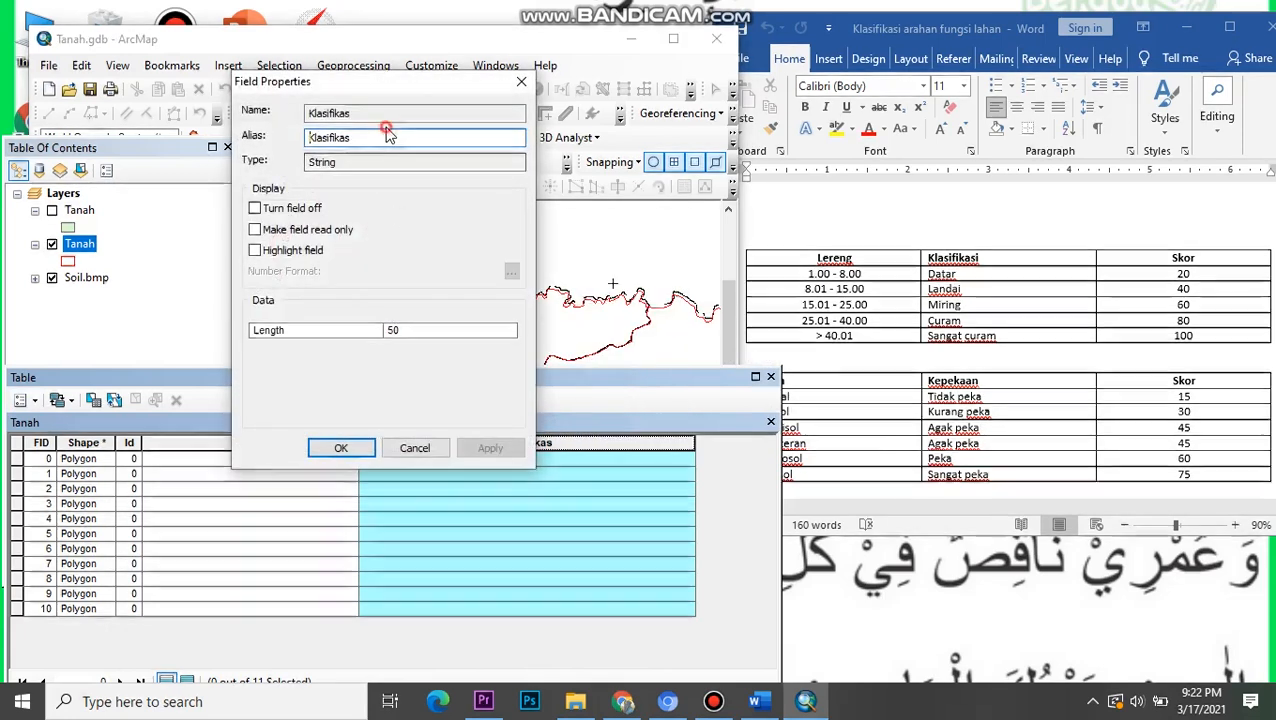
pyautogui.click(379, 136)
pyautogui.write('i_Tanah')
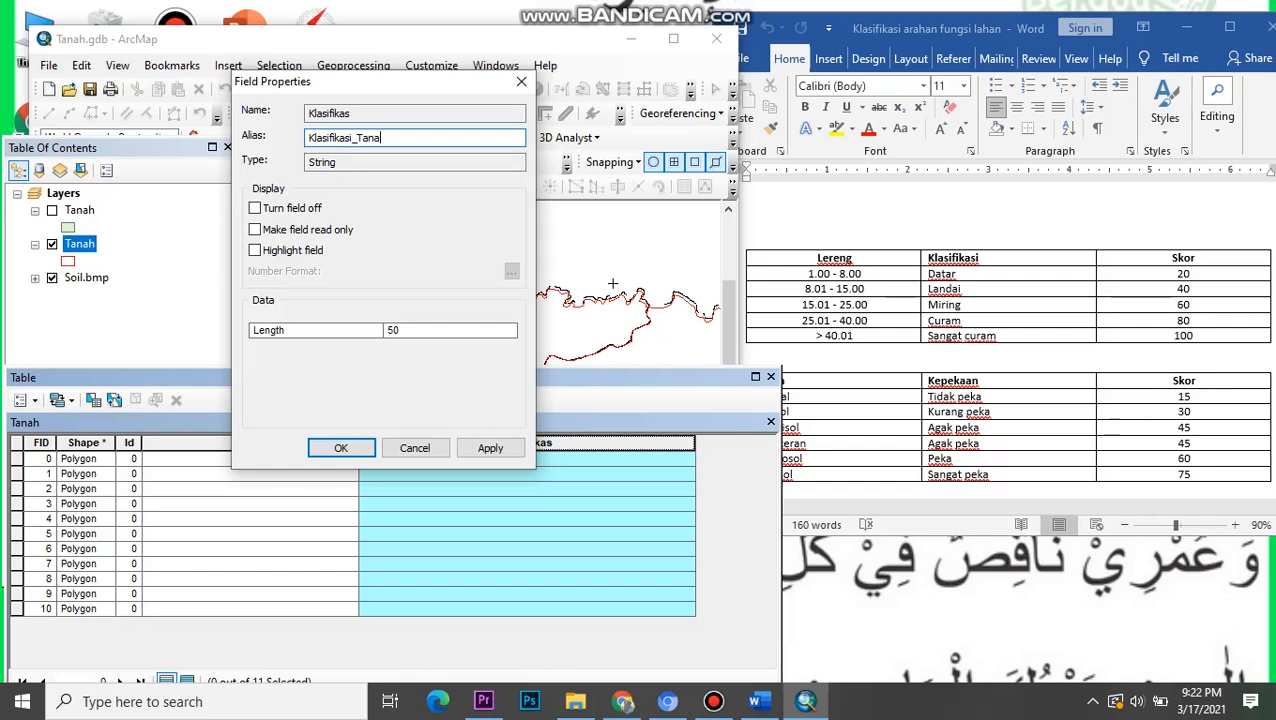
pyautogui.click(341, 447)
pyautogui.moveTo(695, 445); pyautogui.dragTo(574, 468)
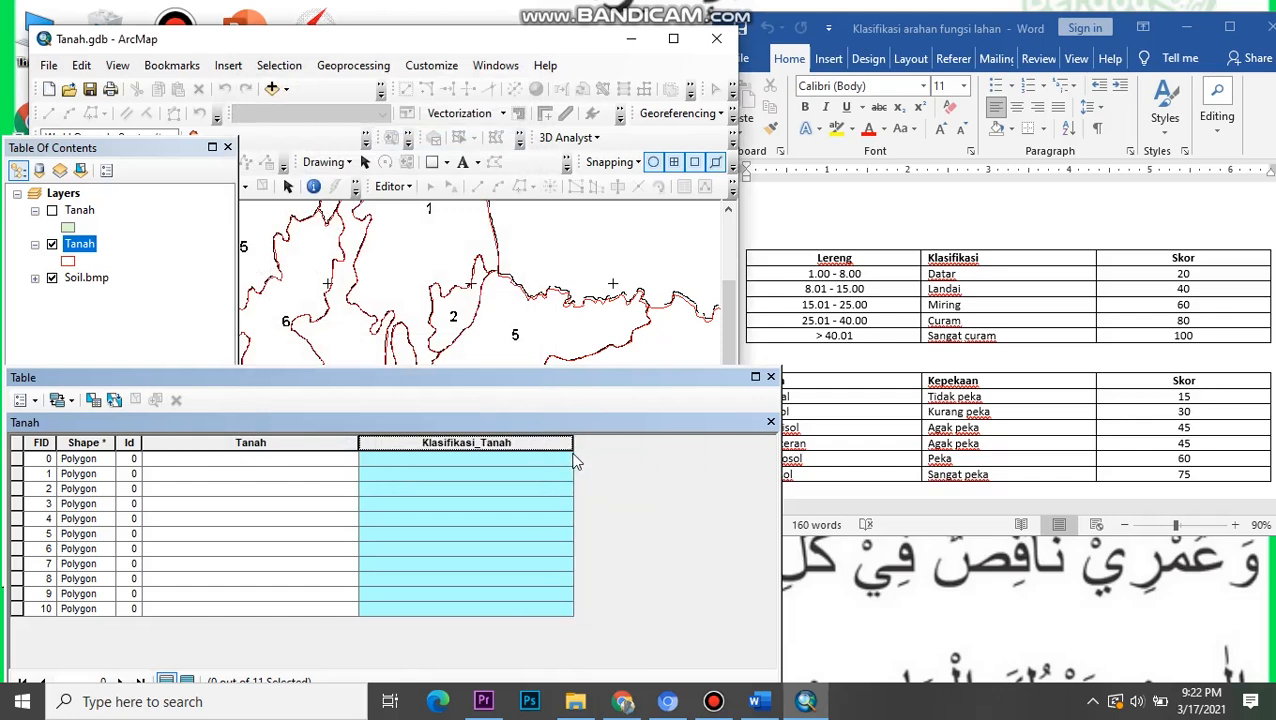
pyautogui.click(580, 455)
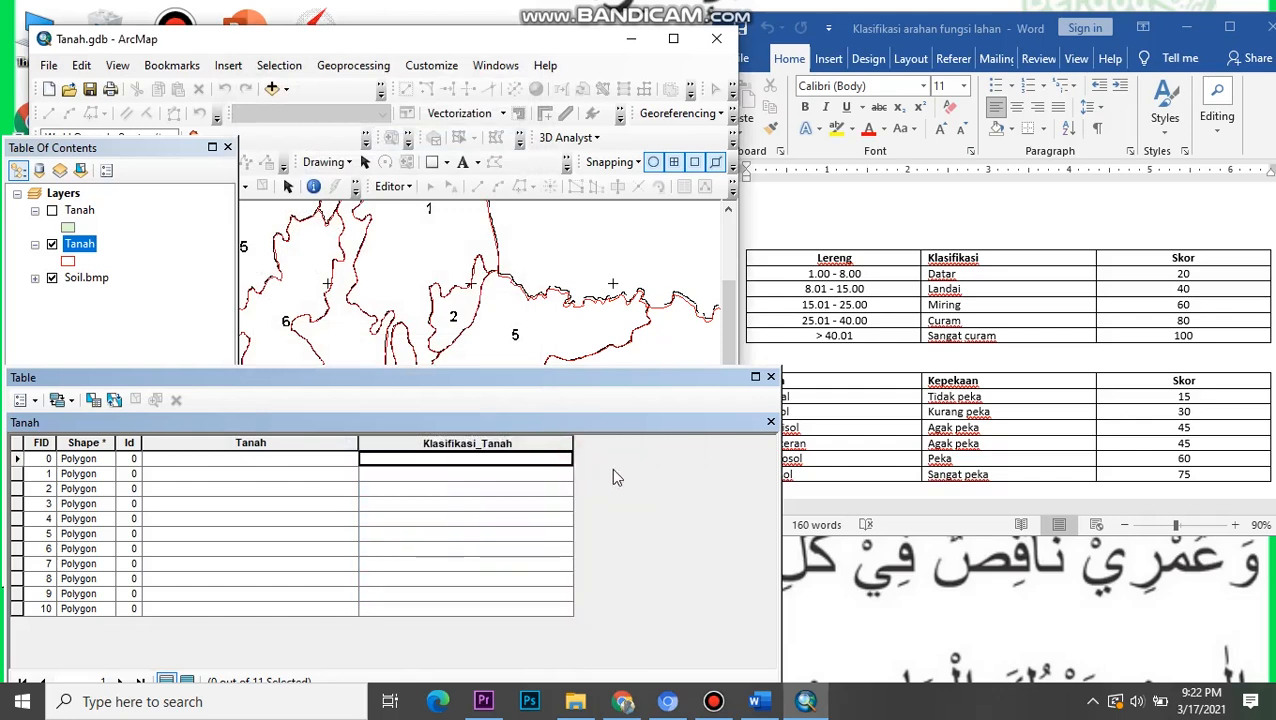
# - Add a Double field named Skor_Tanah to the Tanah attribute table
pyautogui.click(31, 402)
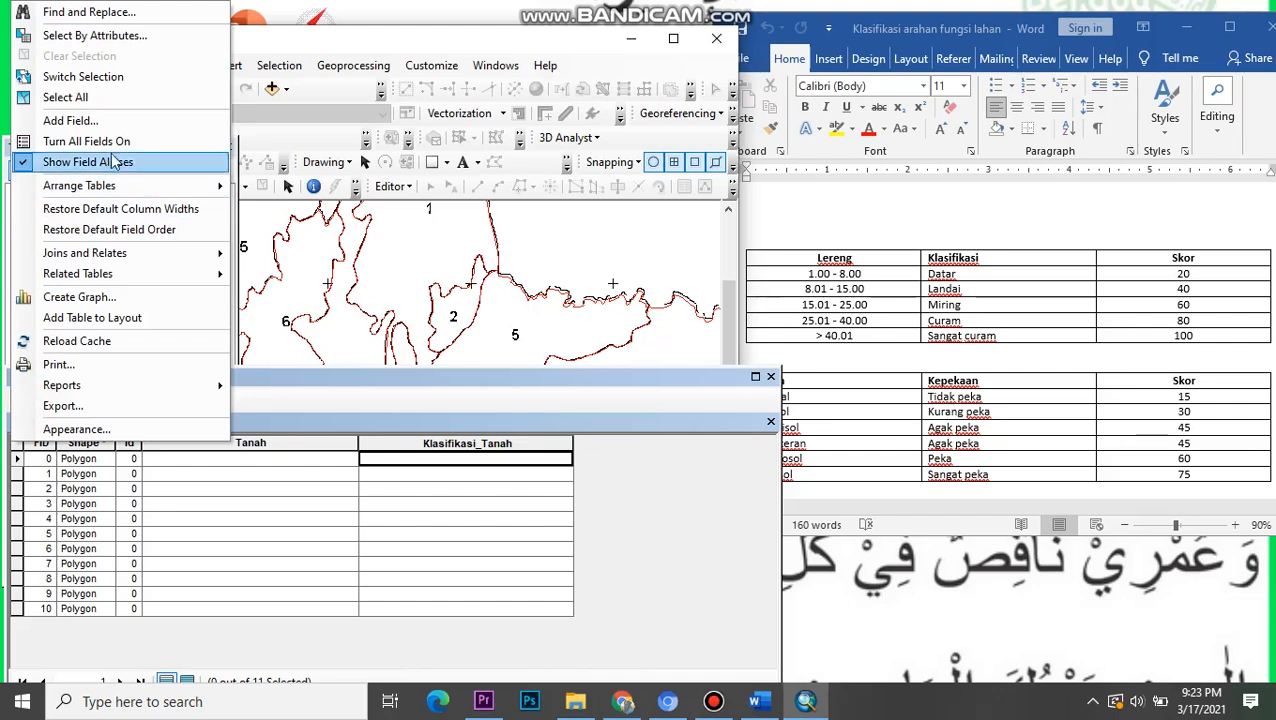
pyautogui.click(70, 120)
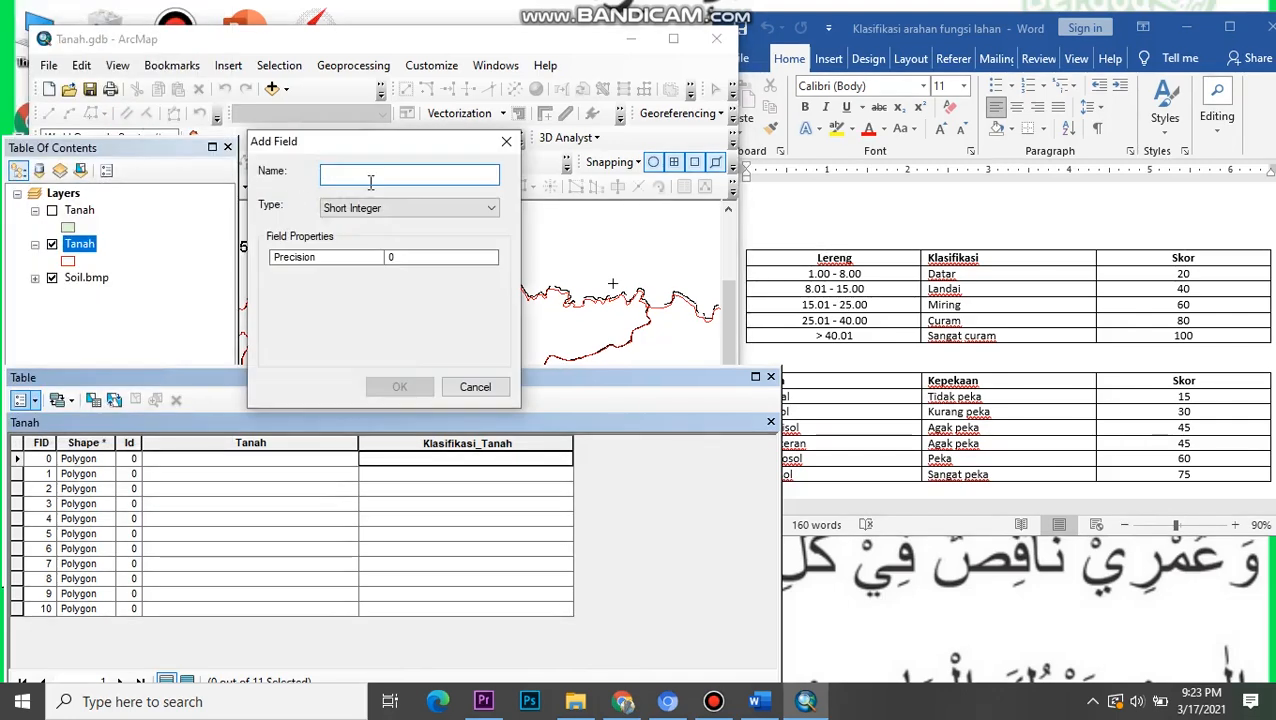
pyautogui.write('Skor Tan')
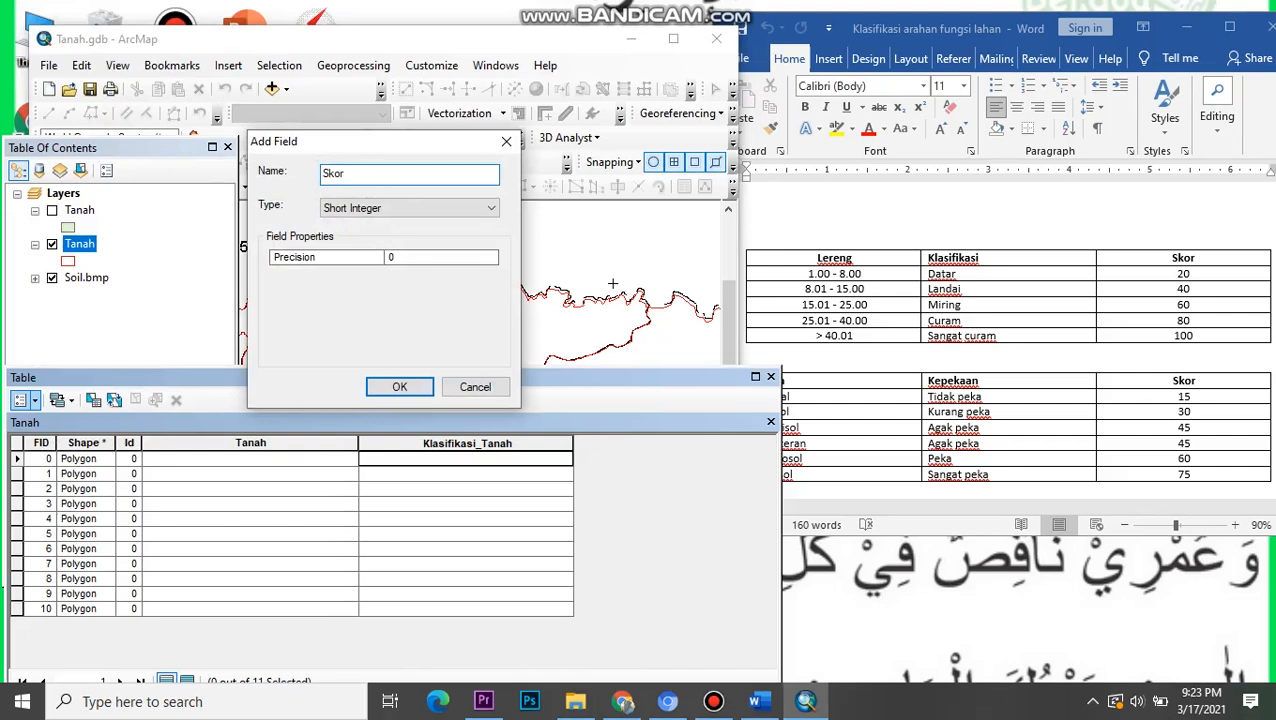
pyautogui.write('ah')
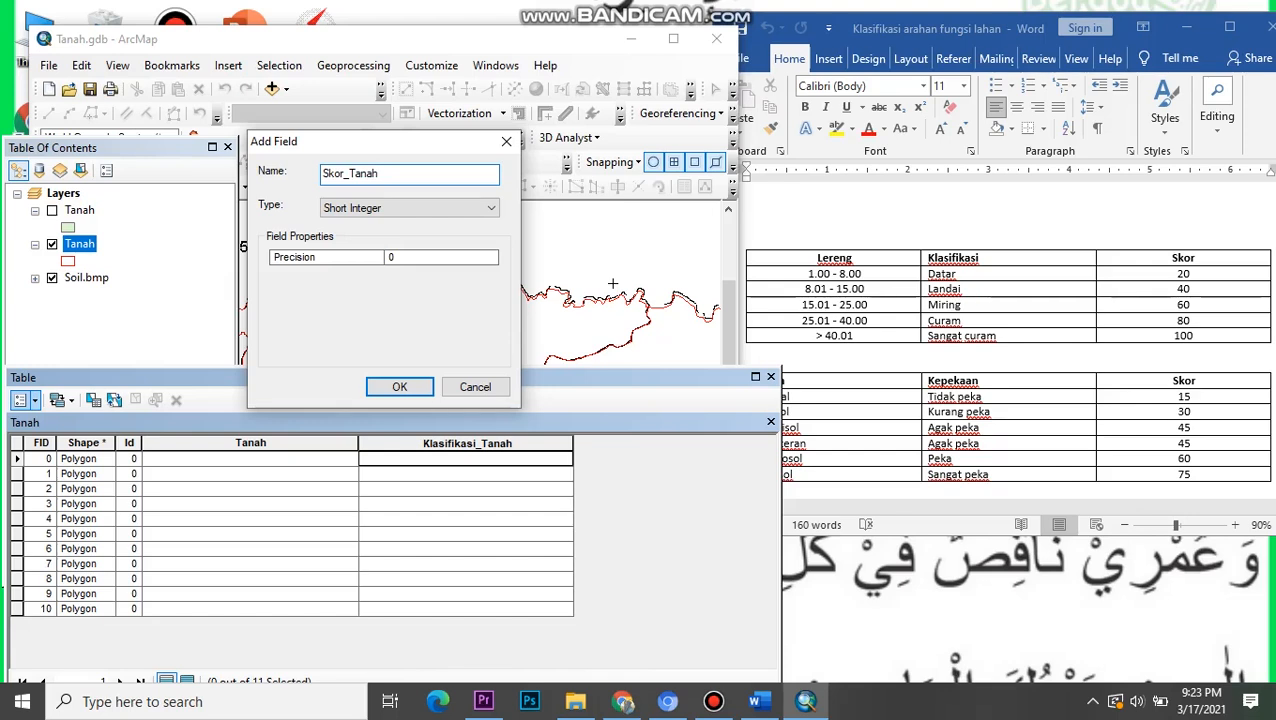
pyautogui.click(397, 208)
pyautogui.click(393, 262)
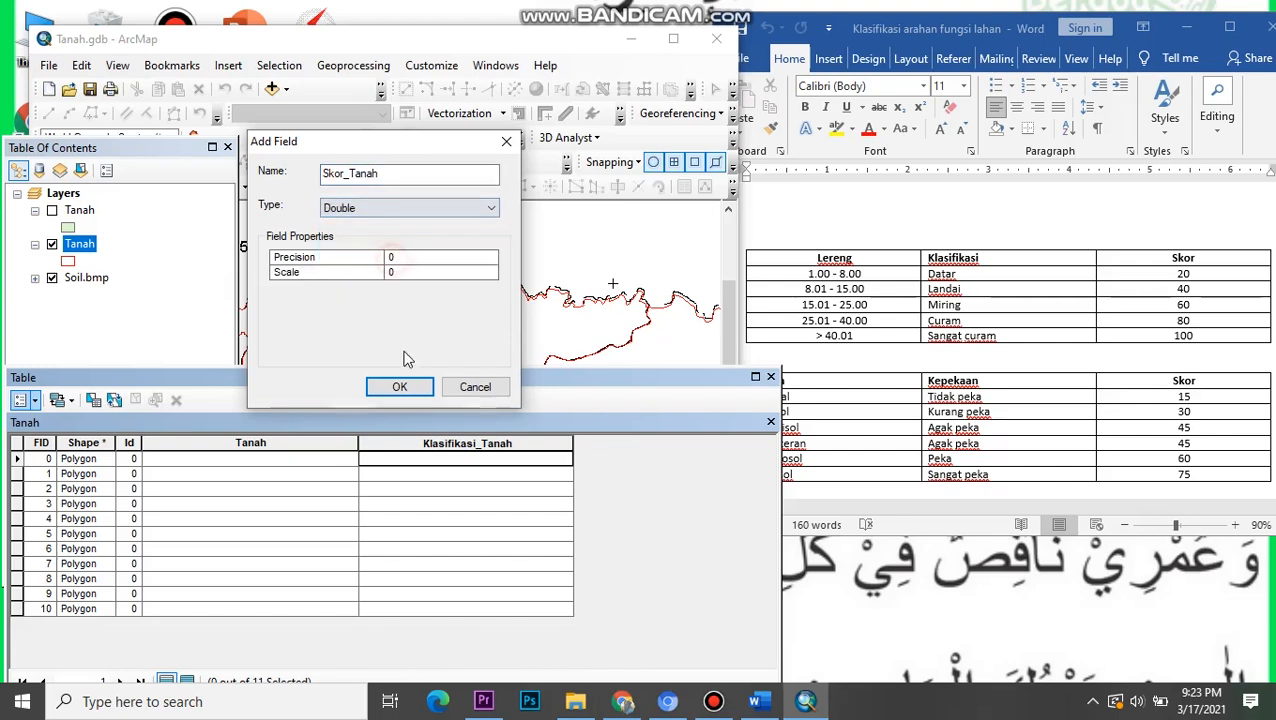
pyautogui.click(400, 387)
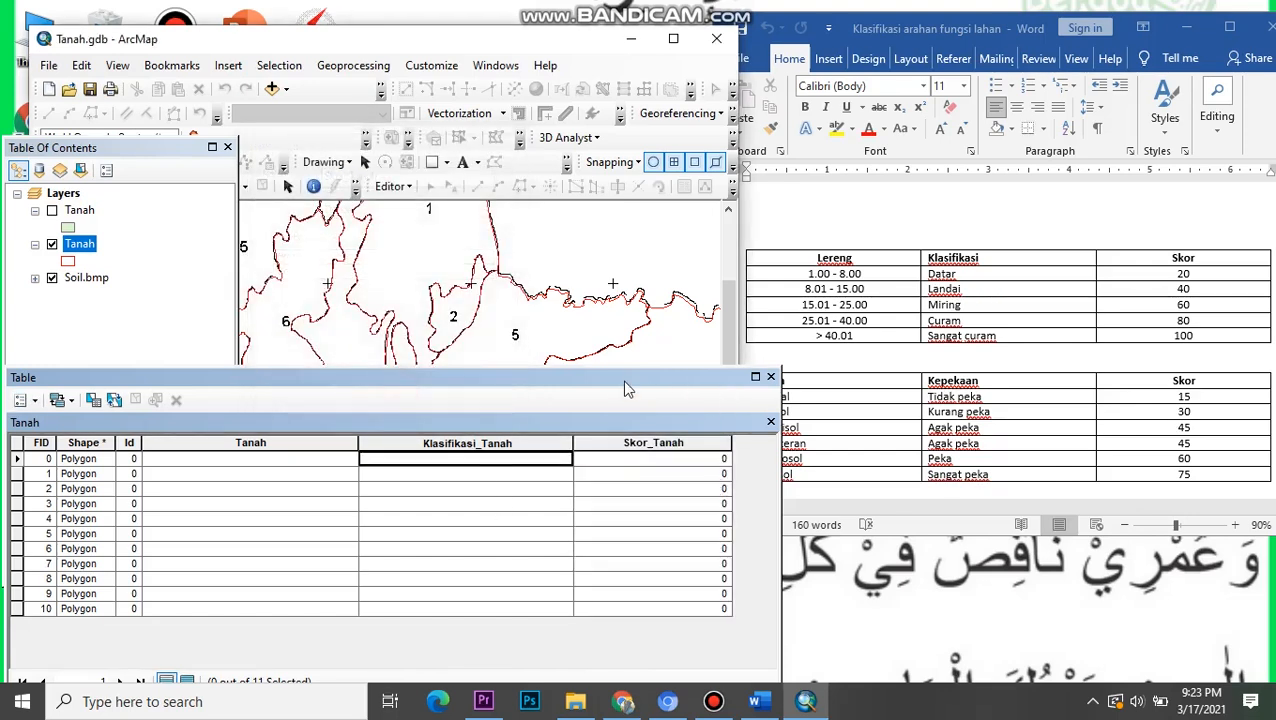
# - Hide the table of contents and rearrange the attribute table and map window so the map and the Word soil table are both visible
pyautogui.moveTo(637, 410); pyautogui.dragTo(623, 462)
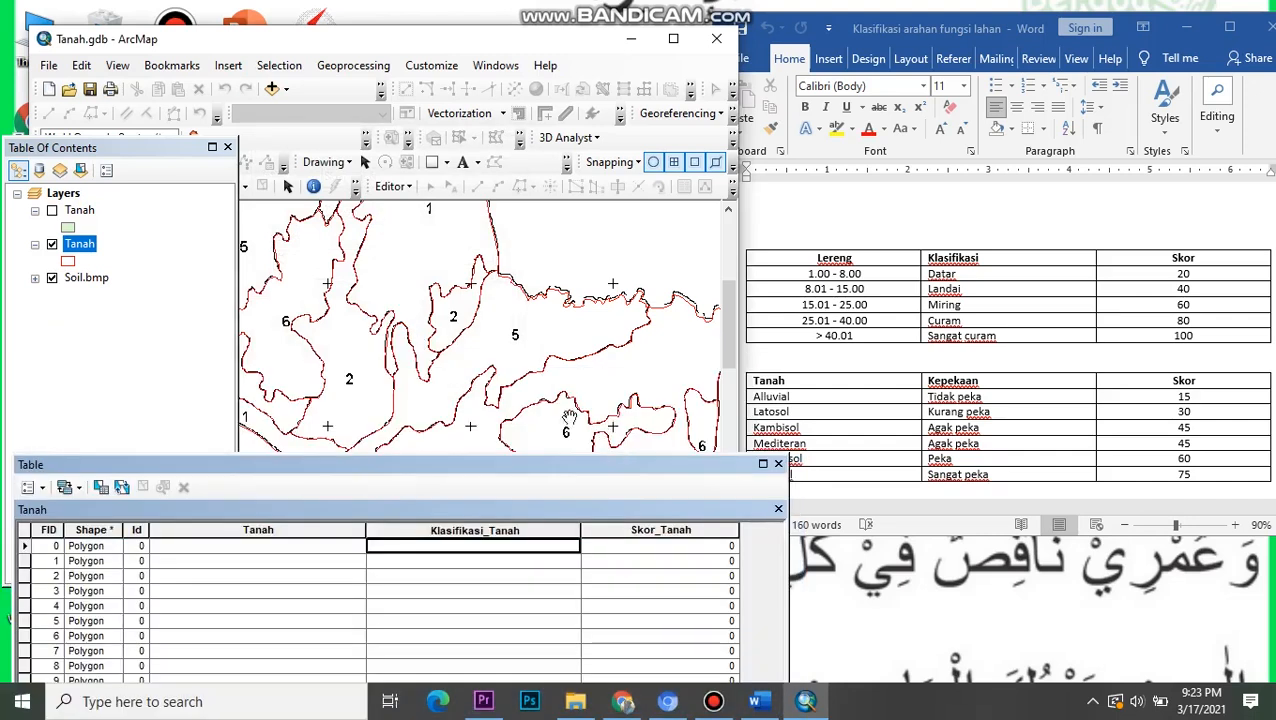
pyautogui.click(227, 147)
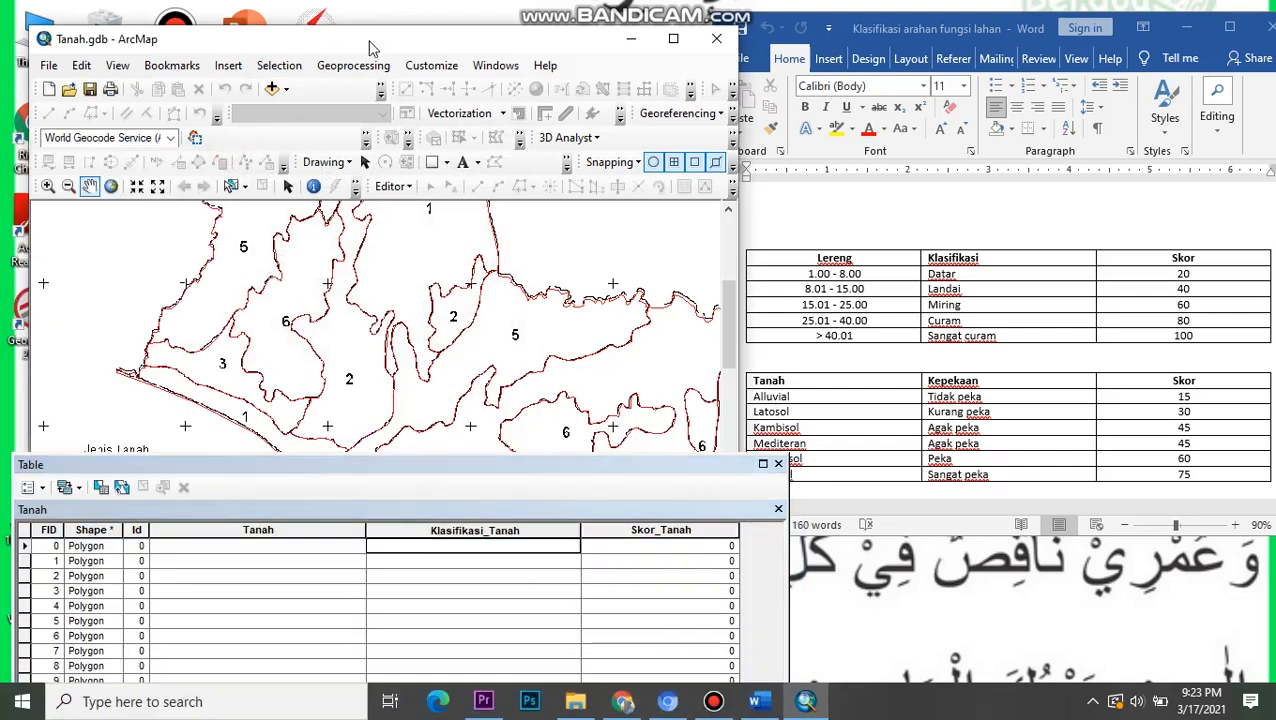
pyautogui.moveTo(395, 36); pyautogui.dragTo(365, 12)
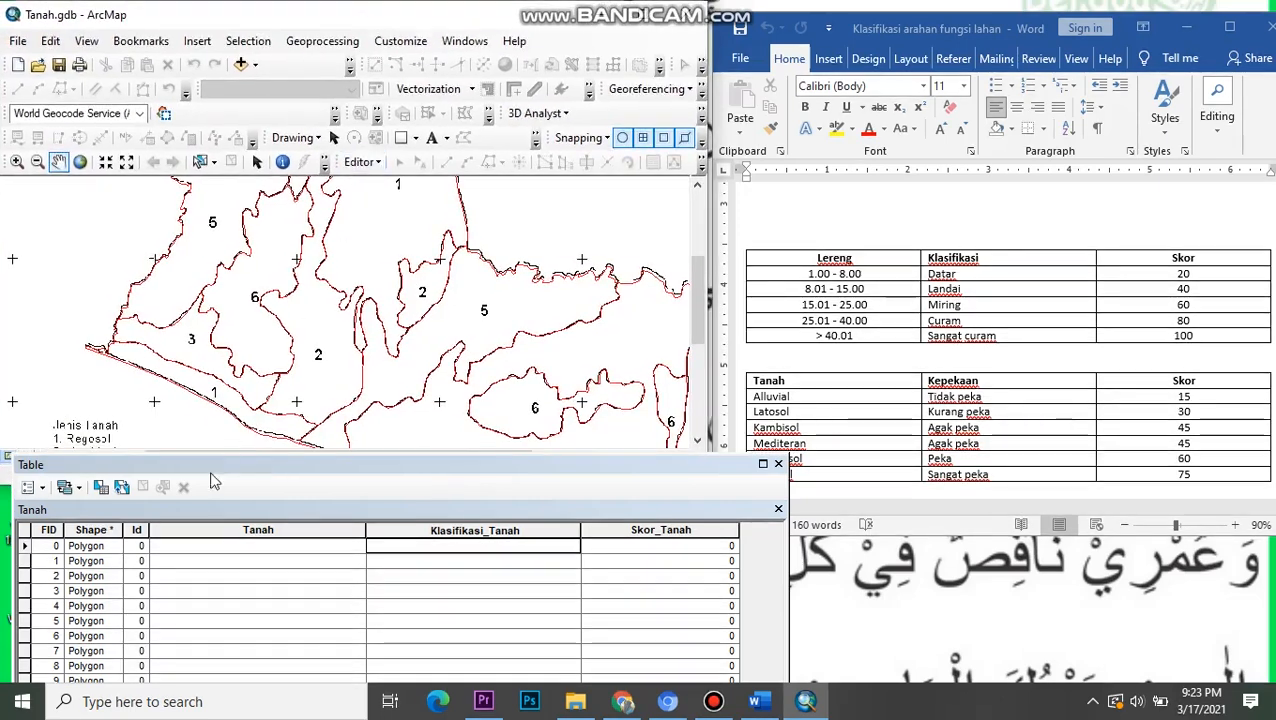
# - Start an editing session on the Tanah layer, continuing past the spatial reference warning
pyautogui.click(362, 163)
pyautogui.click(370, 177)
pyautogui.click(450, 453)
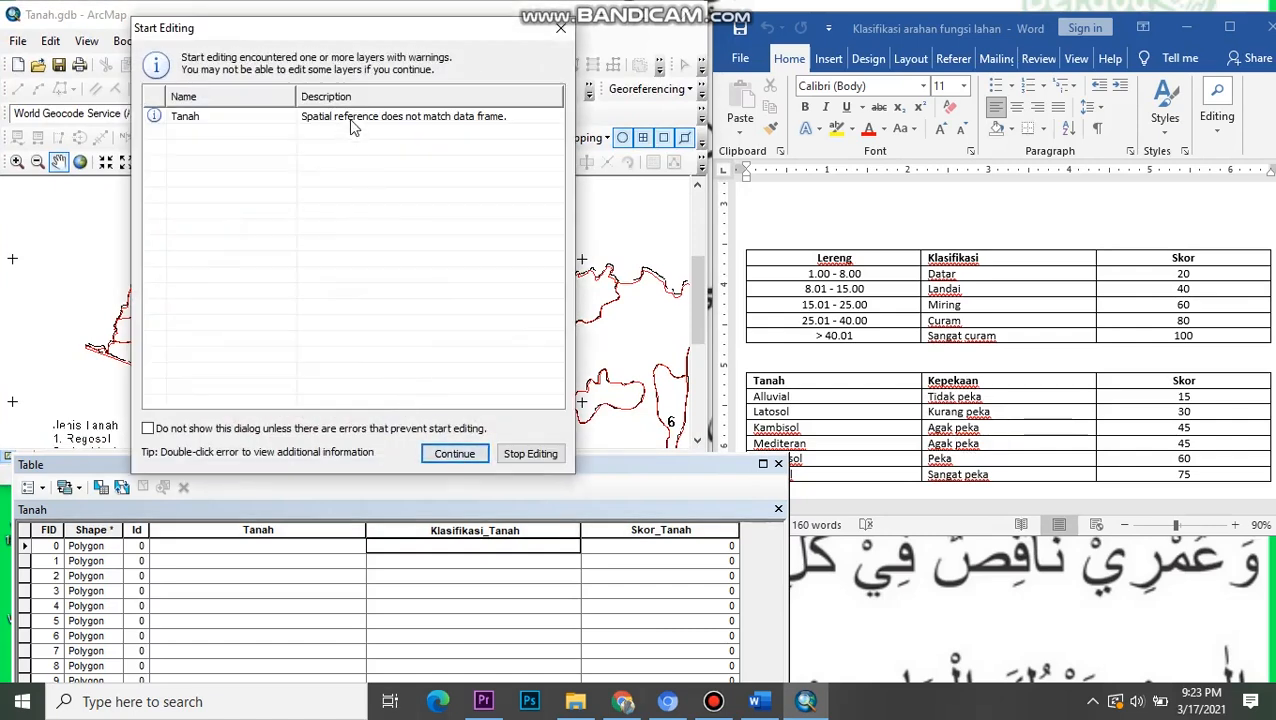
pyautogui.click(350, 119)
pyautogui.click(454, 453)
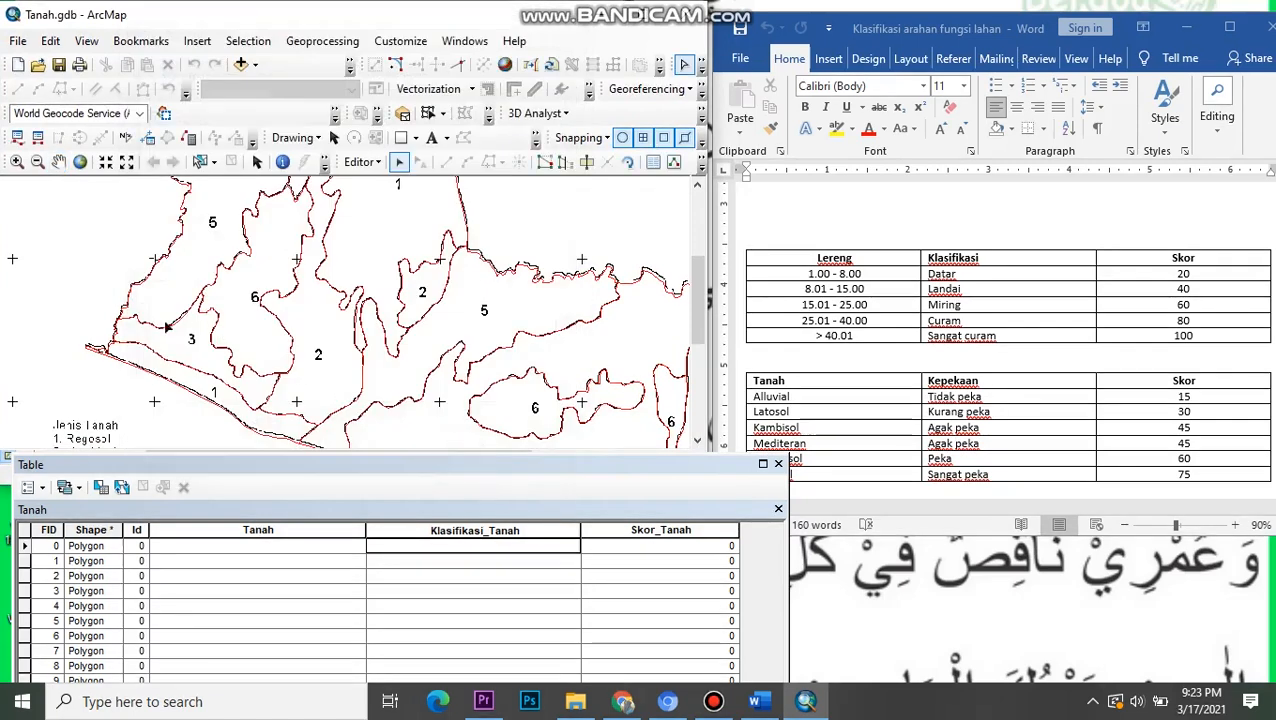
# - Highlight the FID 0 polygon, match its map number to the Jenis Tanah legend, and set its Tanah value to Mediteran
pyautogui.click(24, 546)
pyautogui.moveTo(529, 431); pyautogui.dragTo(335, 358)
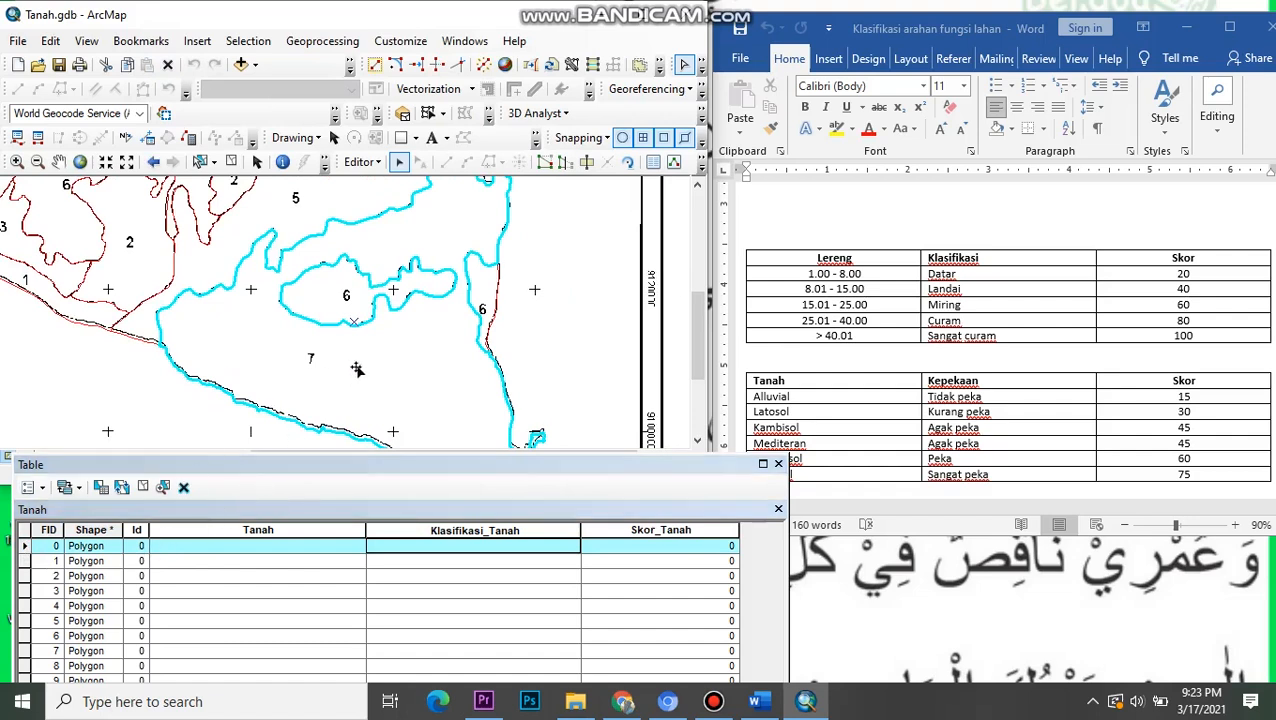
pyautogui.moveTo(355, 365); pyautogui.dragTo(325, 351)
pyautogui.moveTo(400, 398); pyautogui.dragTo(360, 335)
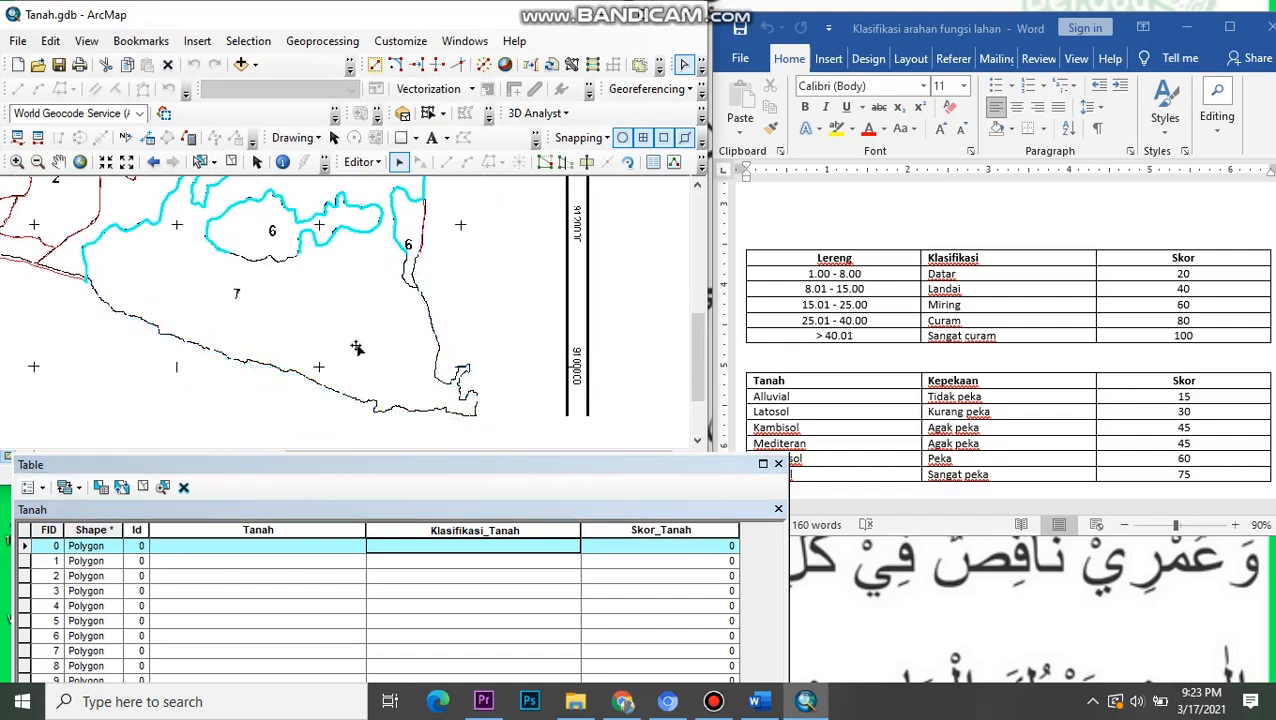
pyautogui.moveTo(233, 294); pyautogui.dragTo(274, 357)
pyautogui.scroll(-1, 281, 373)
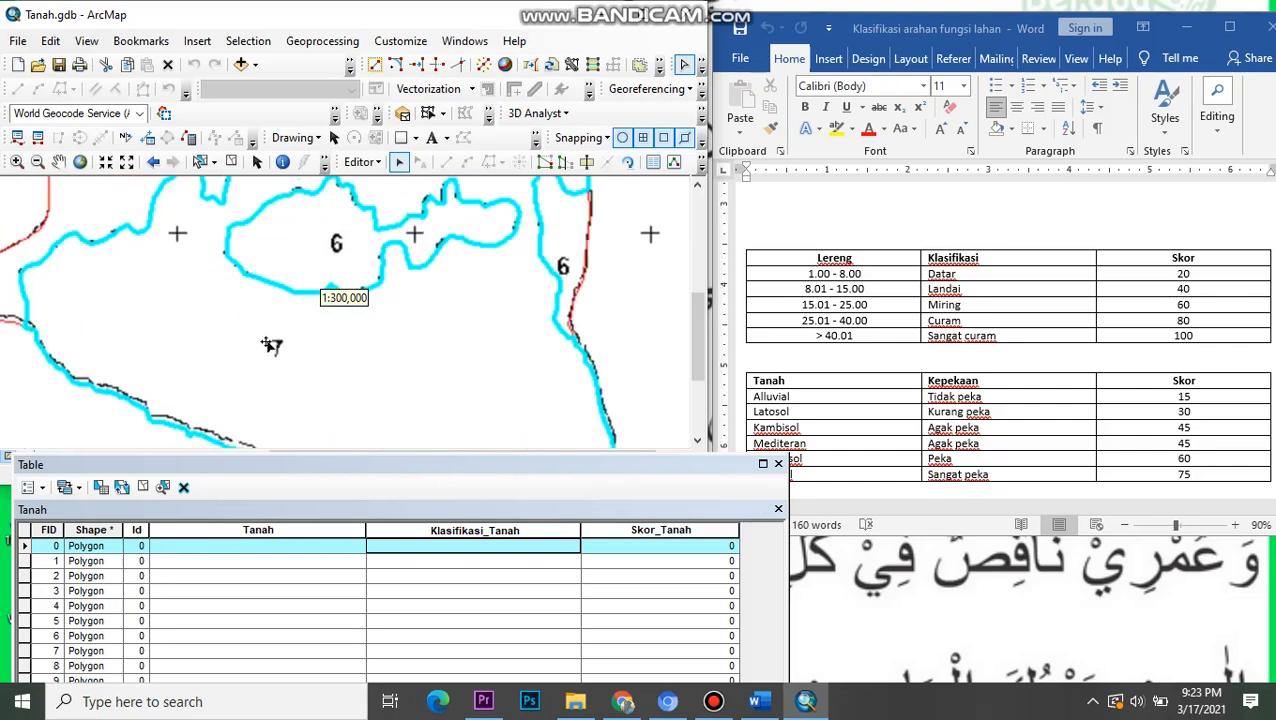
pyautogui.scroll(1, 282, 373)
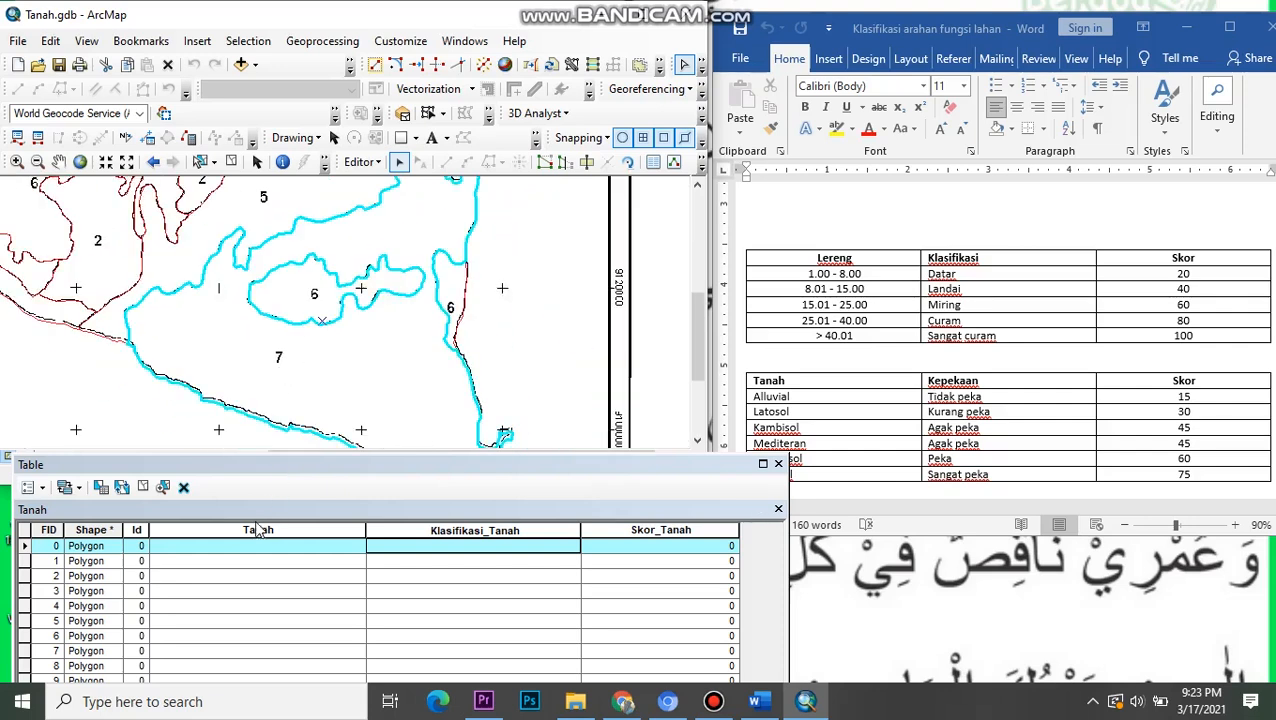
pyautogui.scroll(-2, 822, 380)
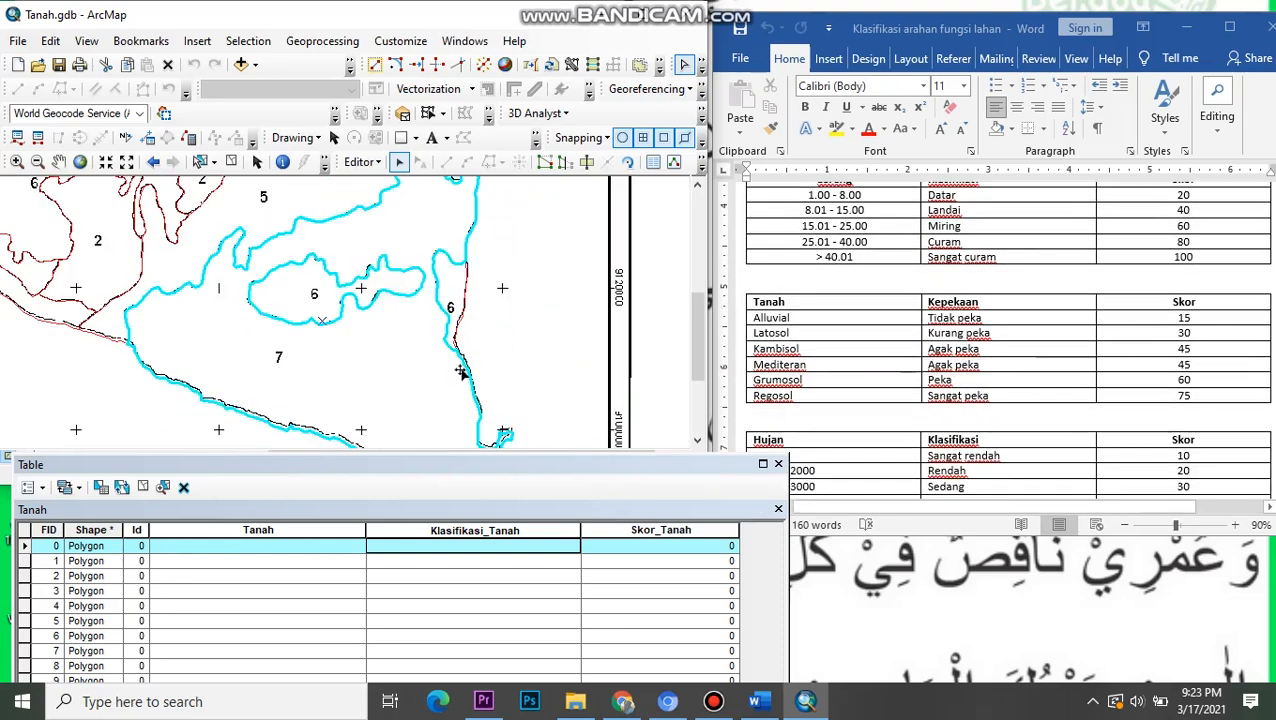
pyautogui.moveTo(238, 378); pyautogui.dragTo(451, 278)
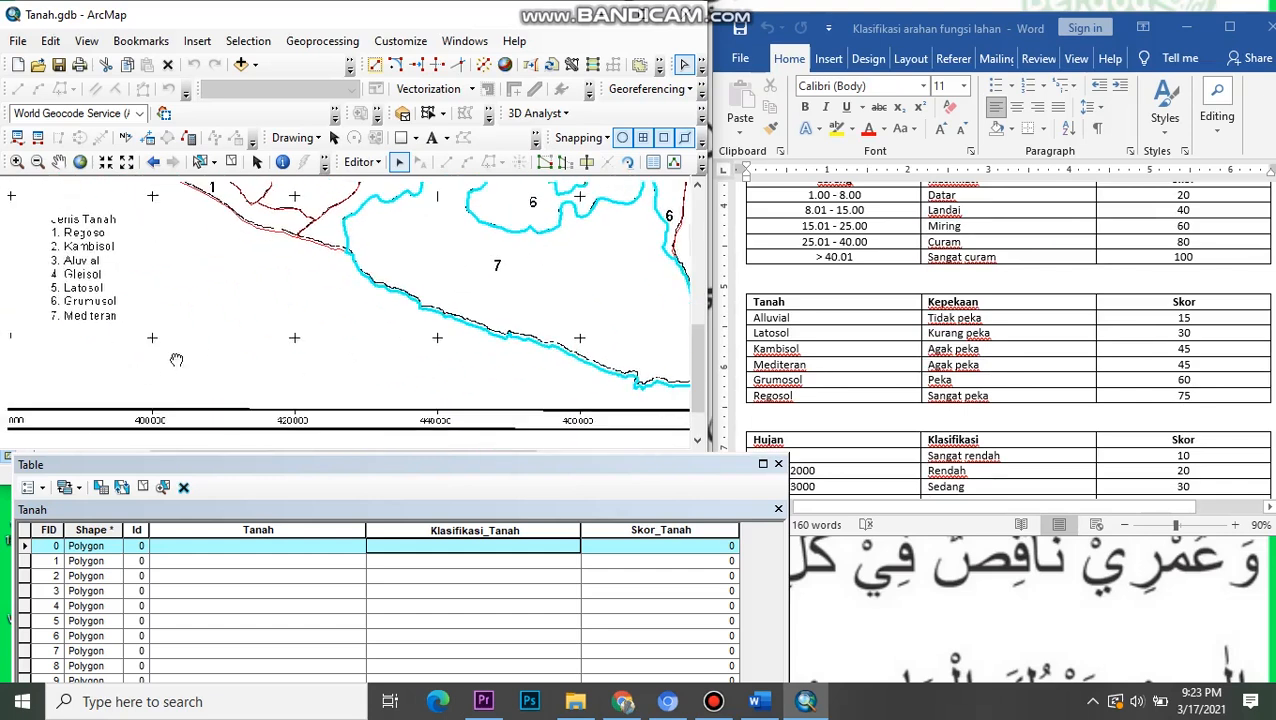
pyautogui.scroll(-1, 180, 390)
pyautogui.scroll(-2, 112, 366)
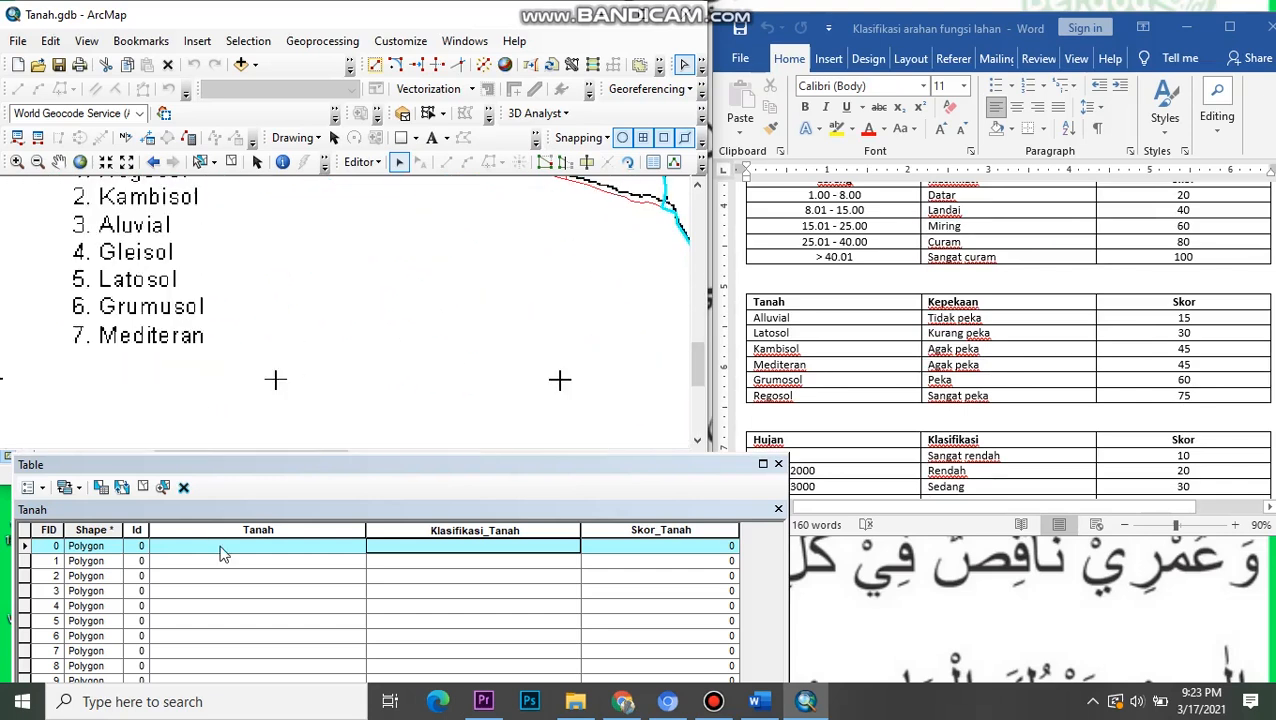
pyautogui.click(252, 549)
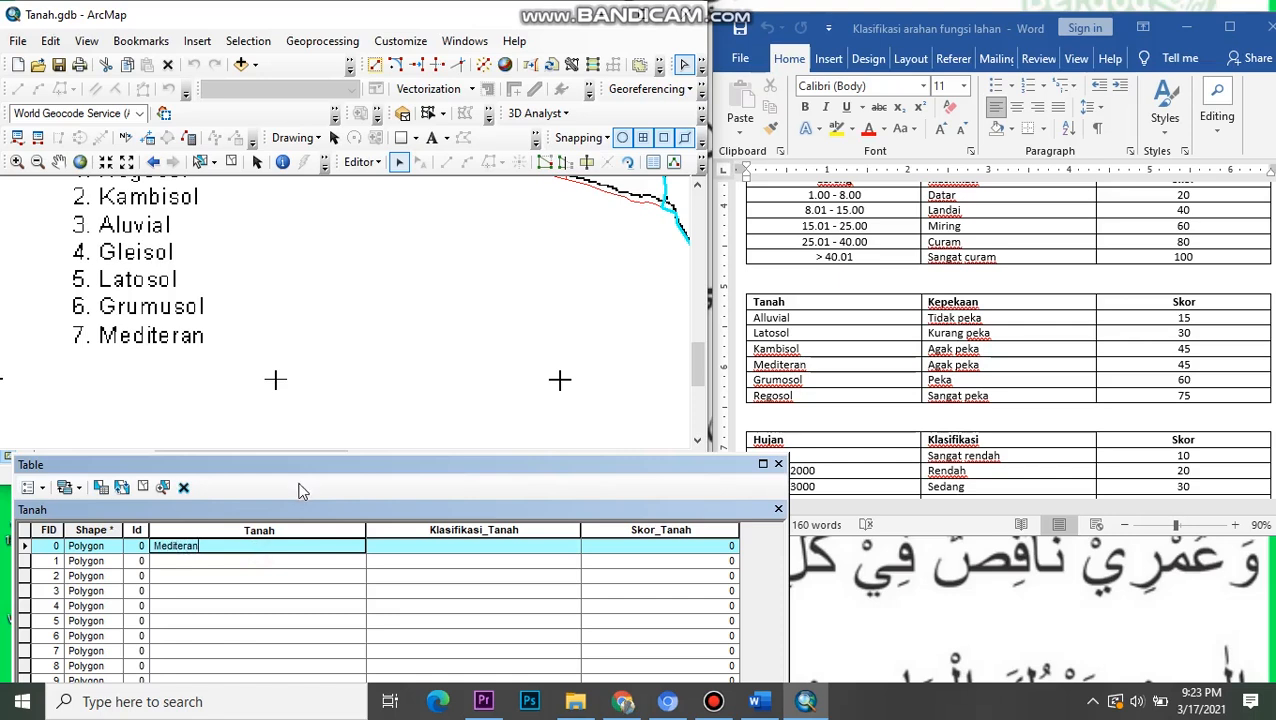
# - Set the FID 0 record's Klasifikasi_Tanah to Agak Peka and its Skor_Tanah to 45, following the Word soil table
pyautogui.click(402, 546)
pyautogui.scroll(-2, 1010, 457)
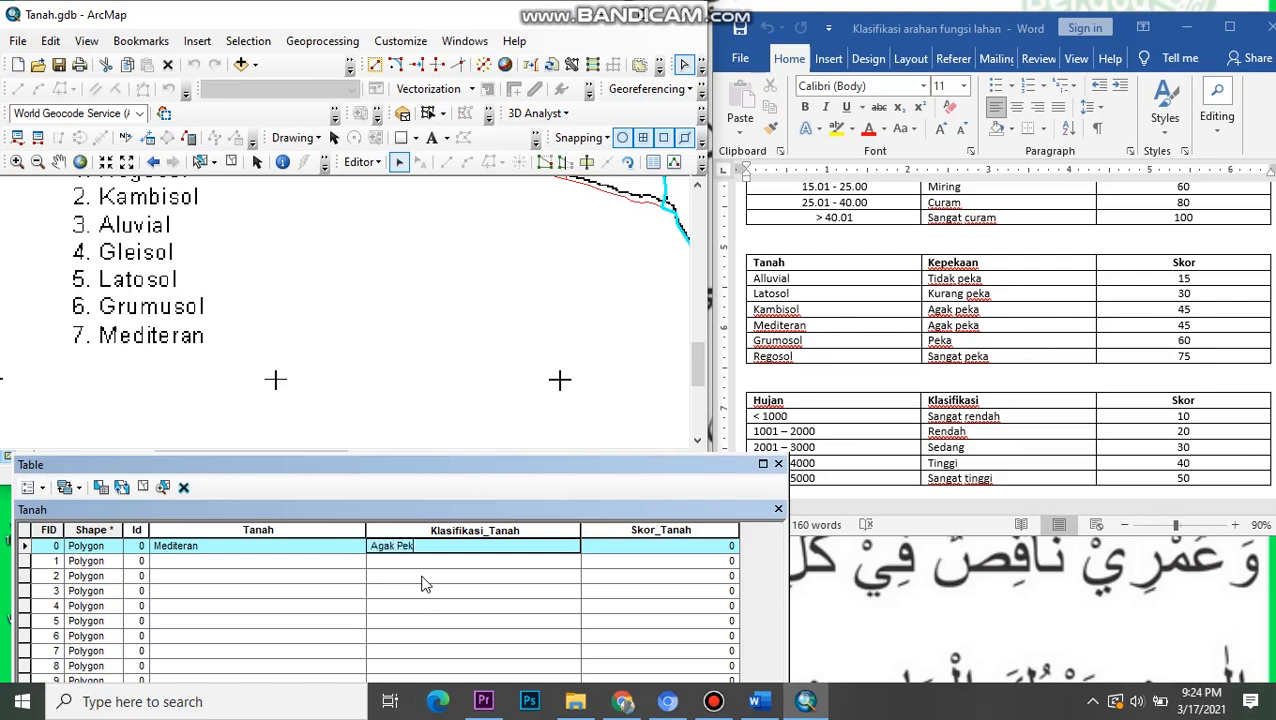
pyautogui.click(622, 545)
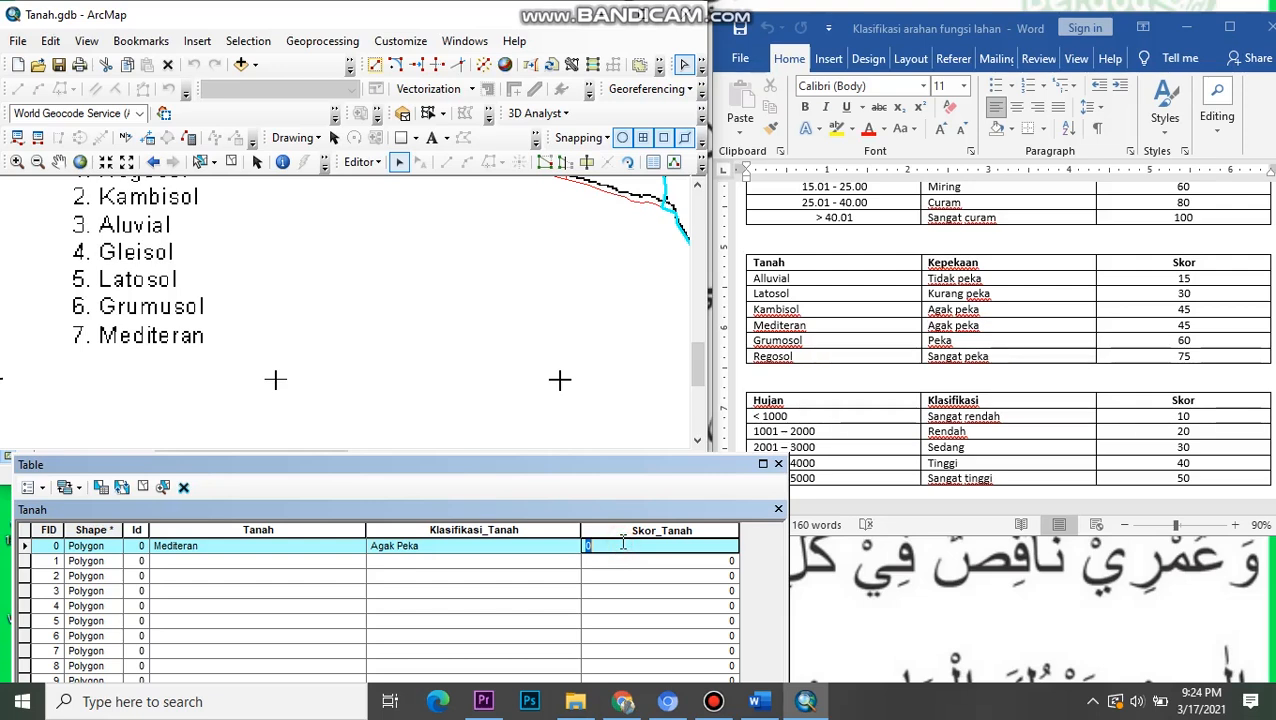
pyautogui.press('BackSpace')
pyautogui.write('45')
# - Highlight the FID 1 polygon, match its map number to the Jenis Tanah legend, and set its Tanah value to Latosol
pyautogui.click(30, 563)
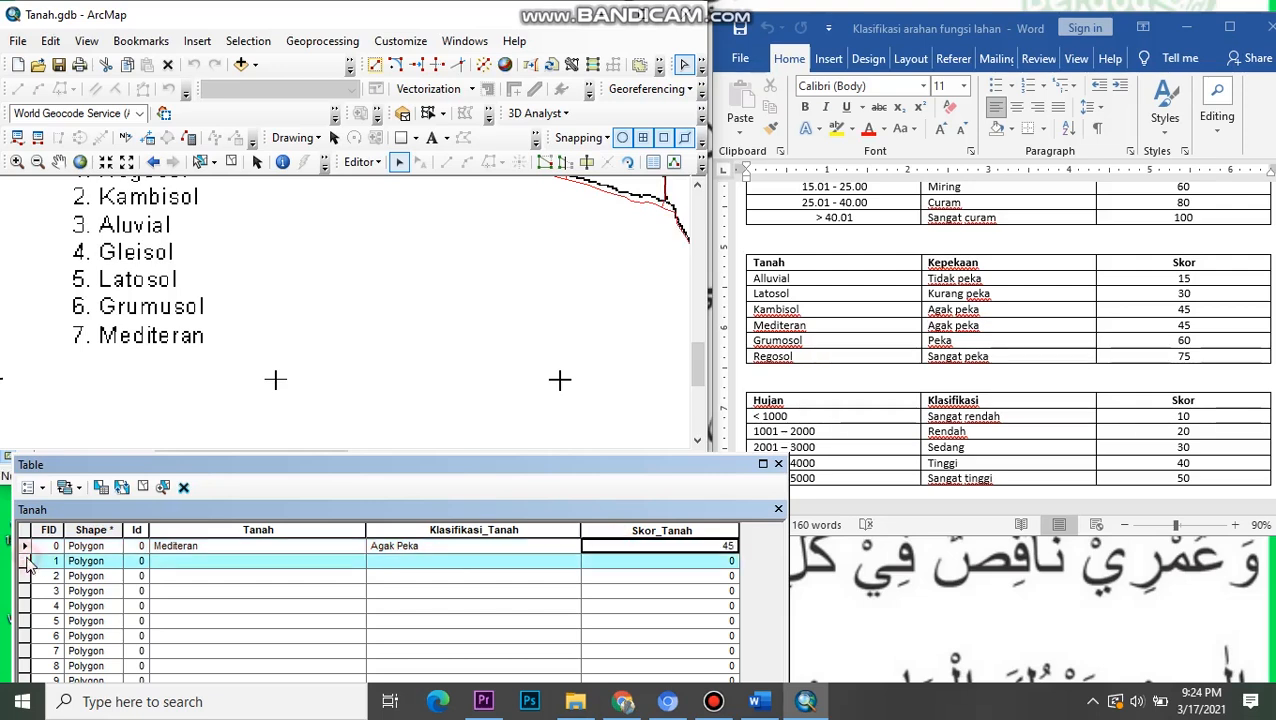
pyautogui.moveTo(272, 235); pyautogui.dragTo(196, 342)
pyautogui.scroll(-3, 196, 342)
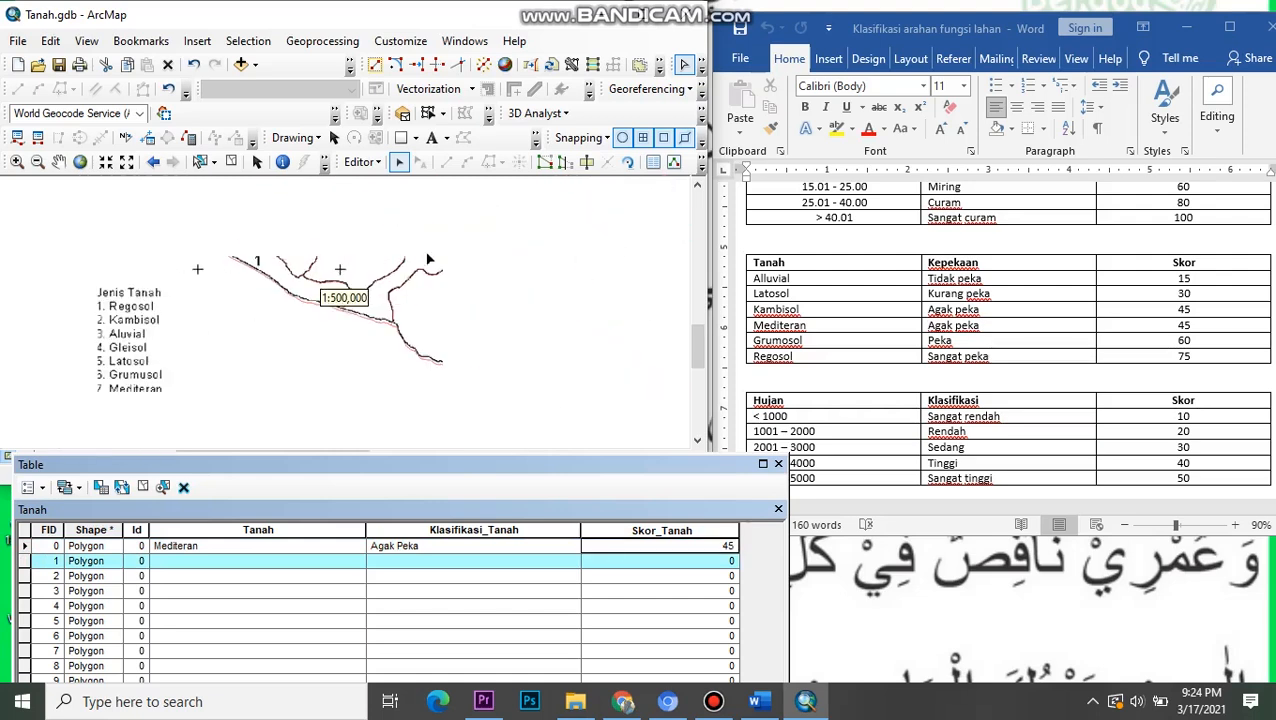
pyautogui.scroll(2, 343, 374)
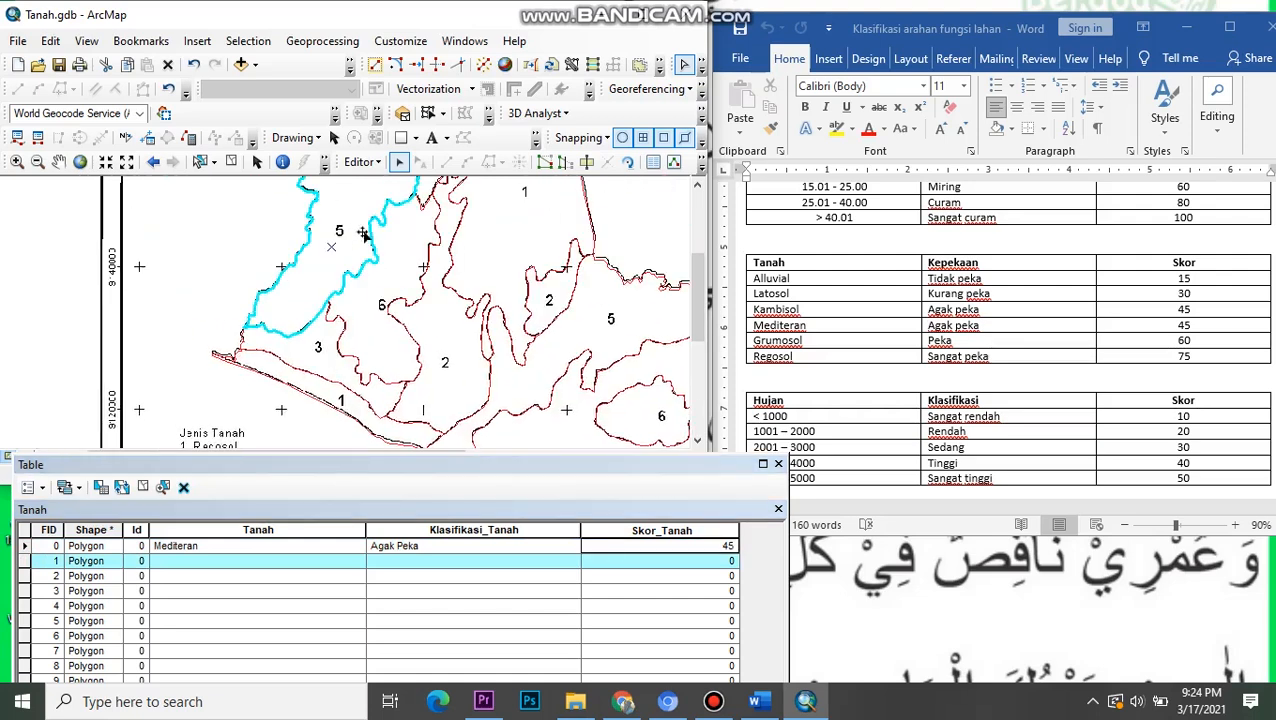
pyautogui.scroll(-1, 338, 360)
pyautogui.scroll(2, 255, 330)
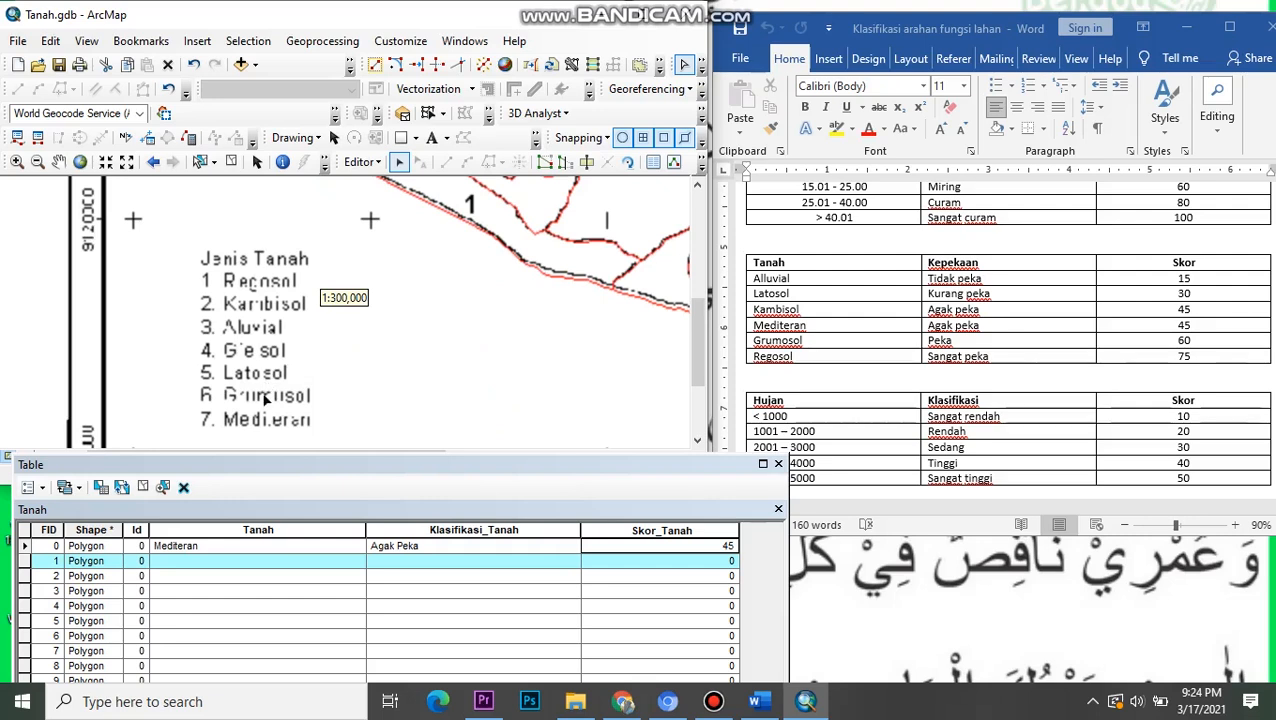
pyautogui.click(246, 563)
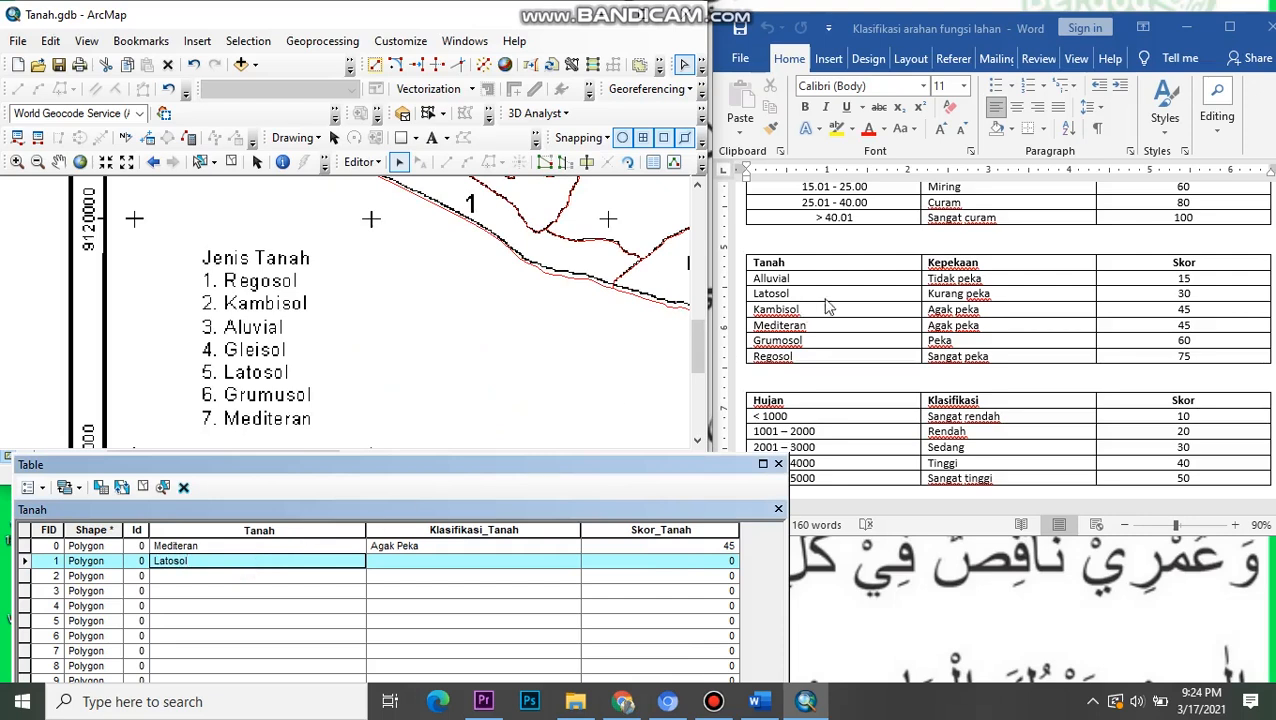
# - Set the FID 1 record's Klasifikasi_Tanah to Kurang Peka and its Skor_Tanah to 30, following the Word soil table
pyautogui.click(492, 562)
pyautogui.write('Ku')
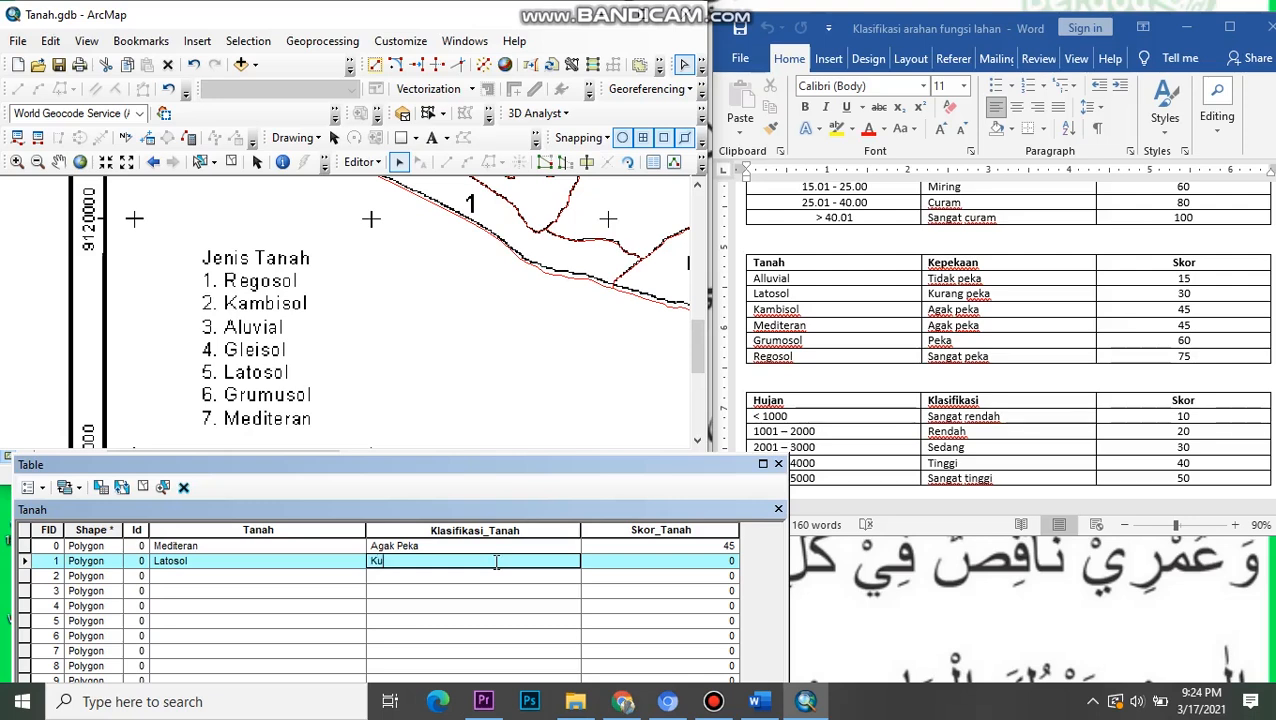
pyautogui.write('rang Peka')
pyautogui.click(588, 562)
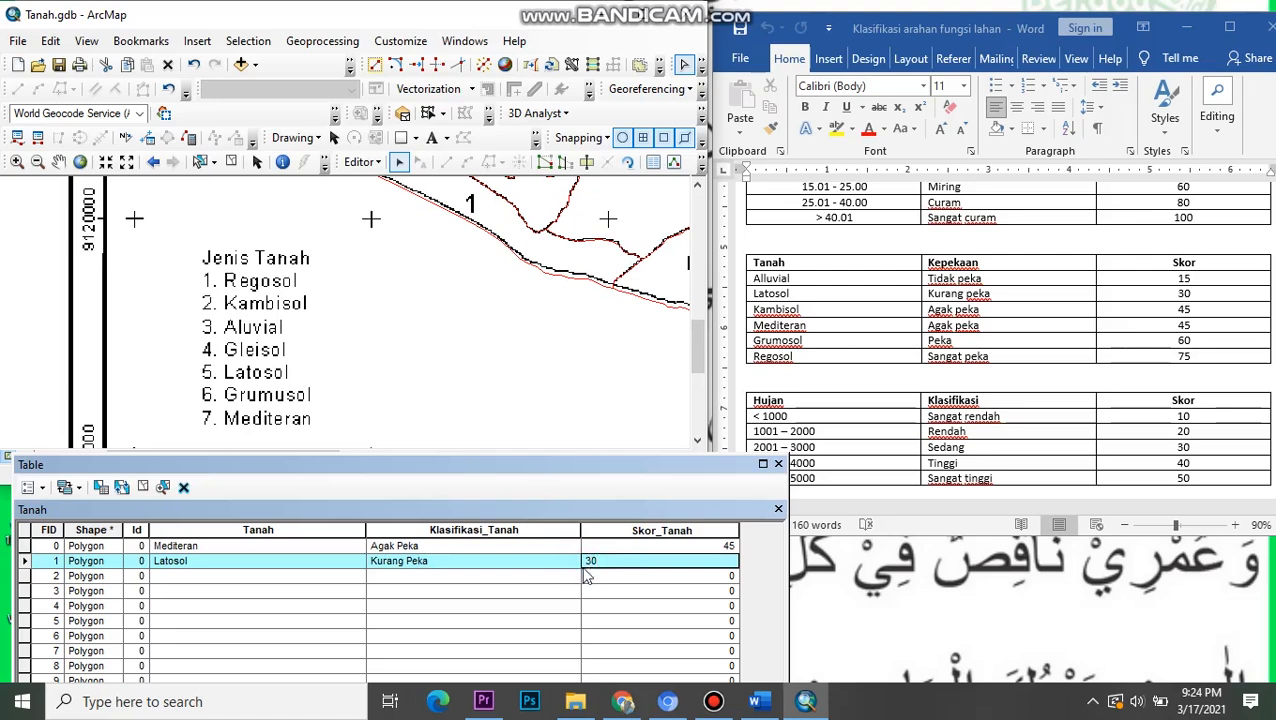
pyautogui.write('30')
# - Select the FID 2 record to highlight its polygon on the map
pyautogui.click(25, 577)
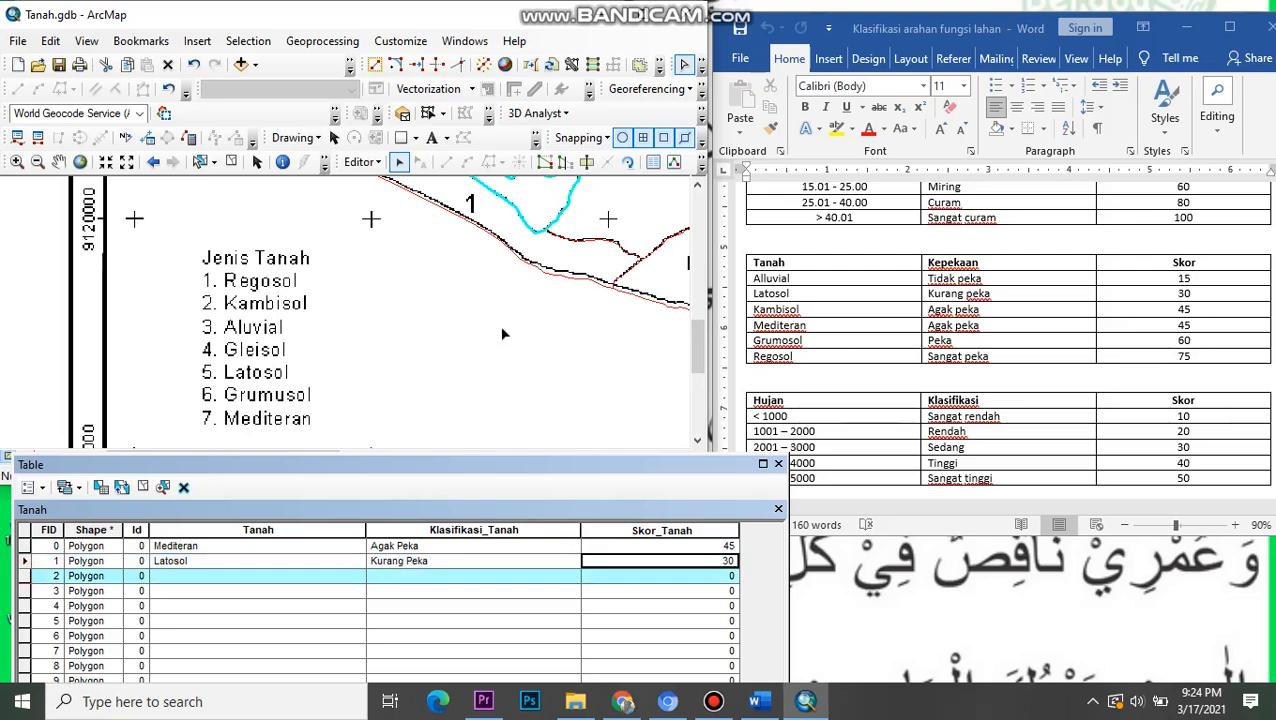
# - Fill in the FID 2 record of the Tanah table with soil Aluvial, classification Tidak Peka and score 15
pyautogui.moveTo(479, 363); pyautogui.dragTo(440, 431)
pyautogui.scroll(-2, 505, 222)
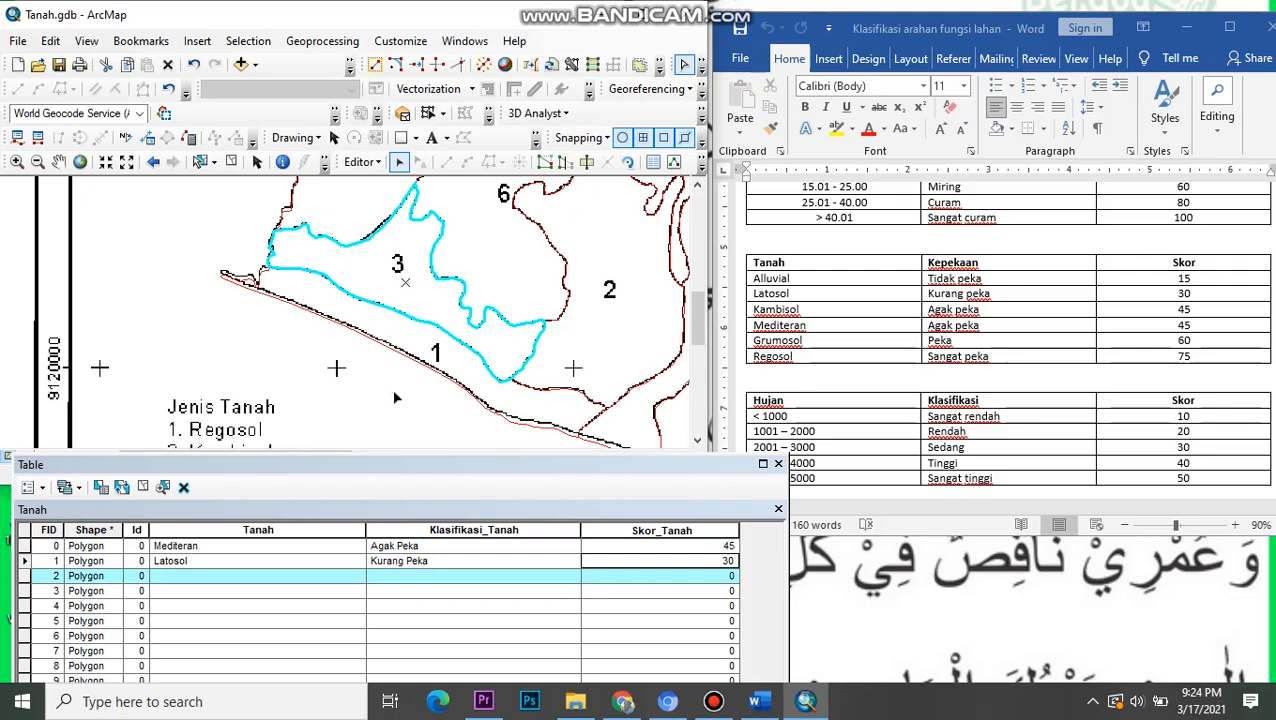
pyautogui.scroll(-1, 312, 322)
pyautogui.click(216, 577)
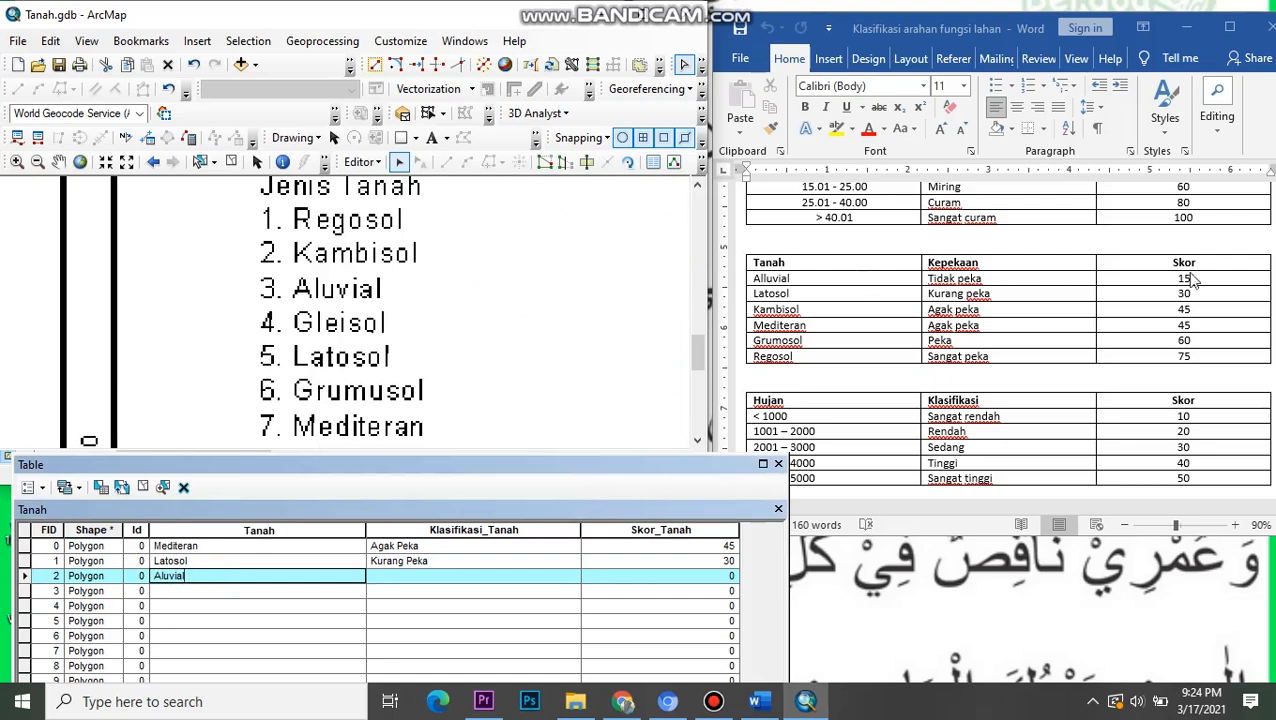
pyautogui.click(387, 578)
pyautogui.click(387, 578)
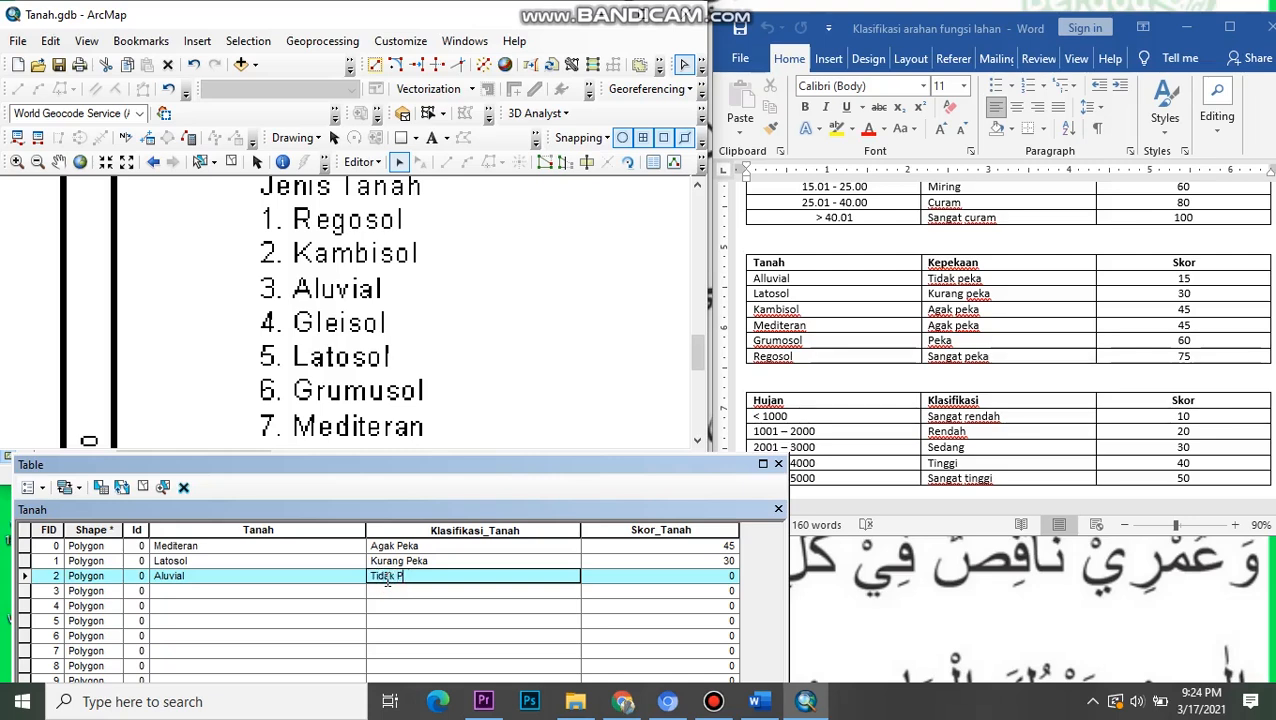
pyautogui.click(594, 579)
pyautogui.click(594, 580)
pyautogui.write('15')
# - Identify the FID 3 polygon's soil from the map legend and enter Grumusol, Peka and score 60 in its record
pyautogui.click(28, 591)
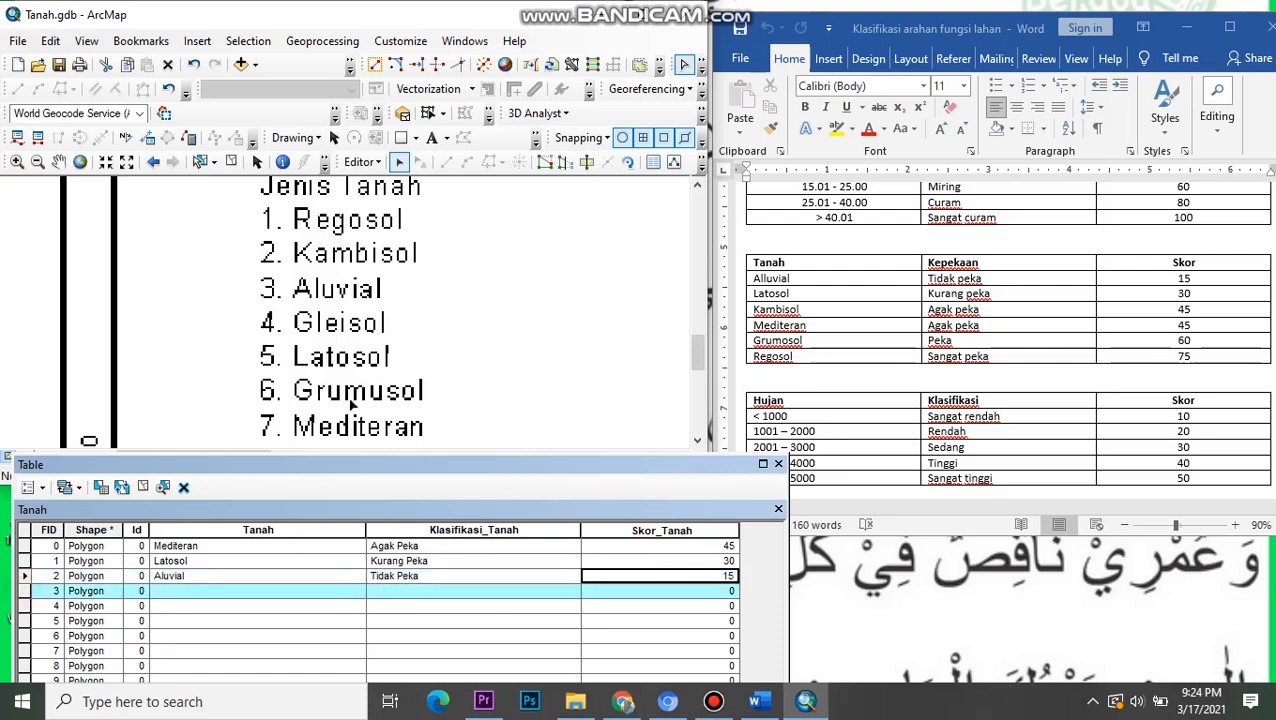
pyautogui.scroll(3, 270, 410)
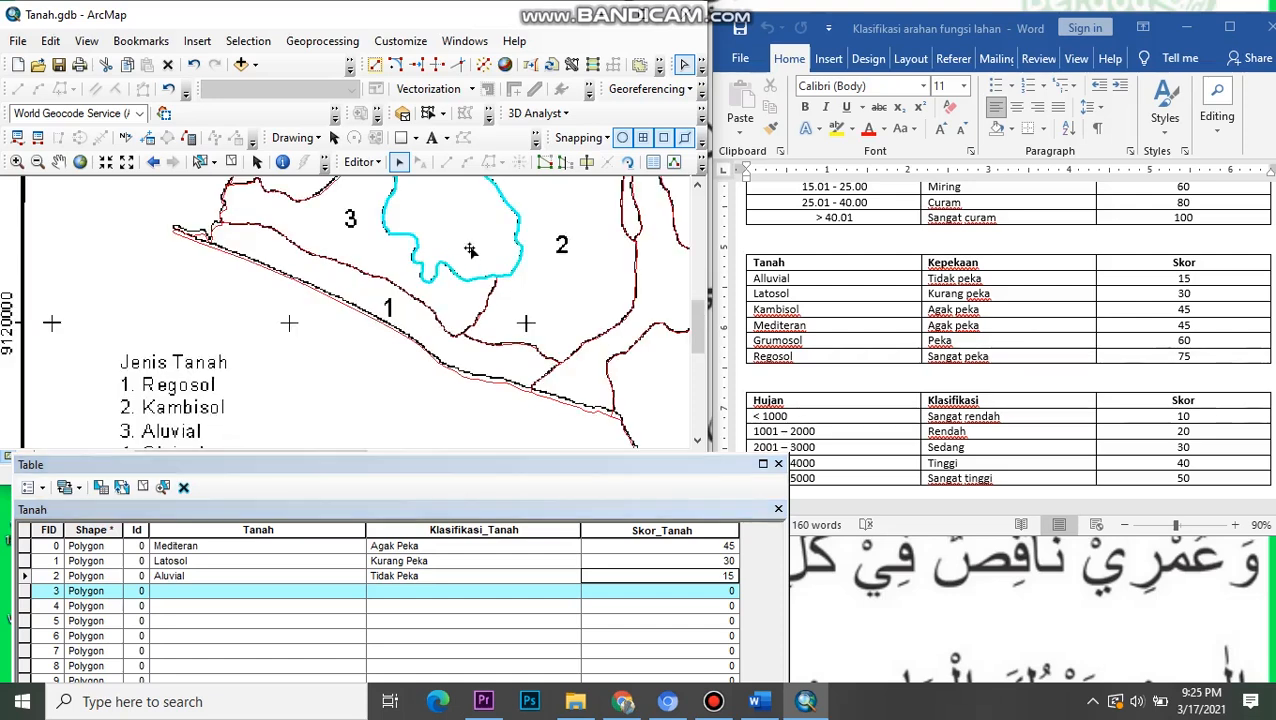
pyautogui.moveTo(470, 250); pyautogui.dragTo(472, 363)
pyautogui.press('Down')
pyautogui.press('Left')
pyautogui.press('Down')
pyautogui.press('Left')
pyautogui.press('Down')
pyautogui.press('Down')
pyautogui.press('Left')
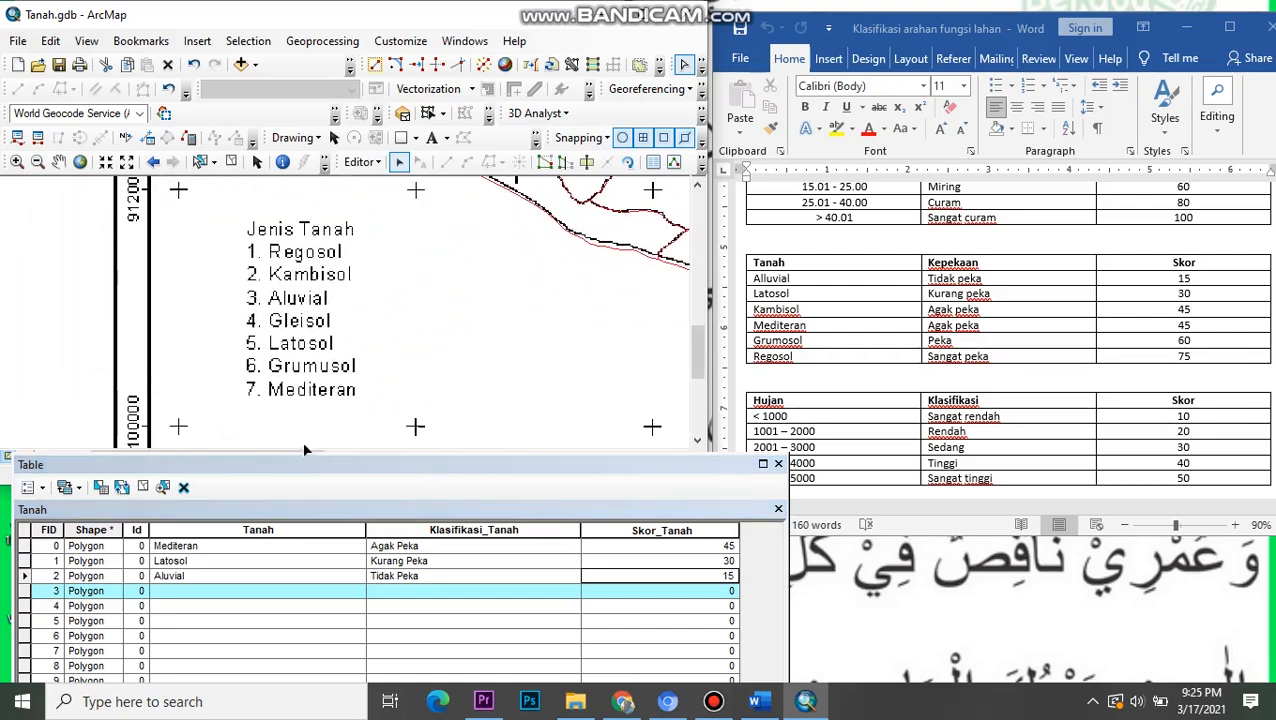
pyautogui.click(262, 595)
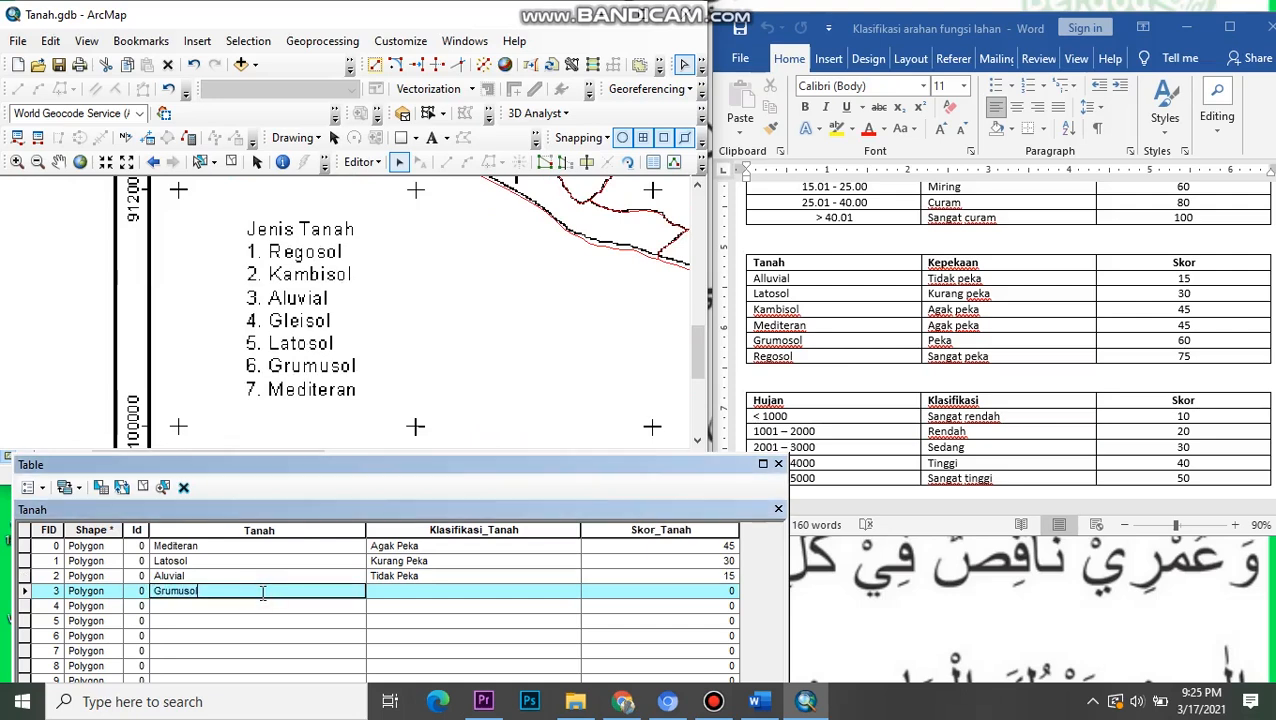
pyautogui.write('Grumusol')
pyautogui.click(516, 591)
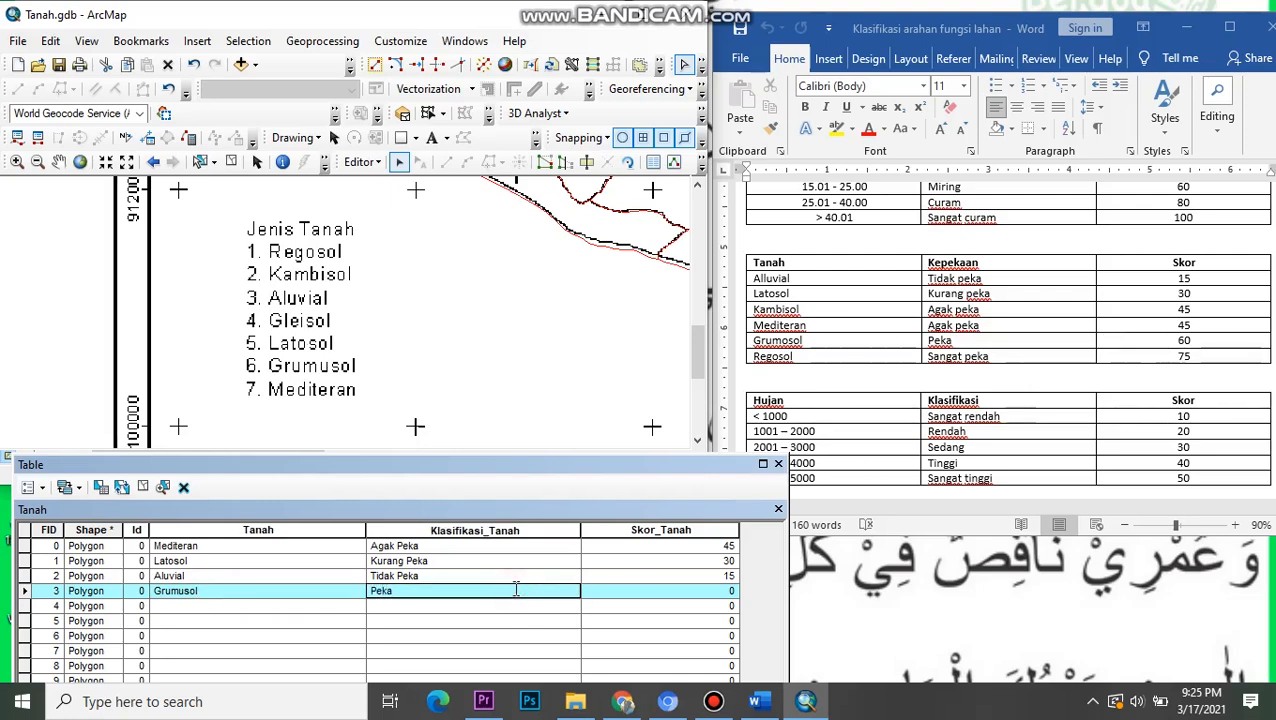
pyautogui.click(686, 588)
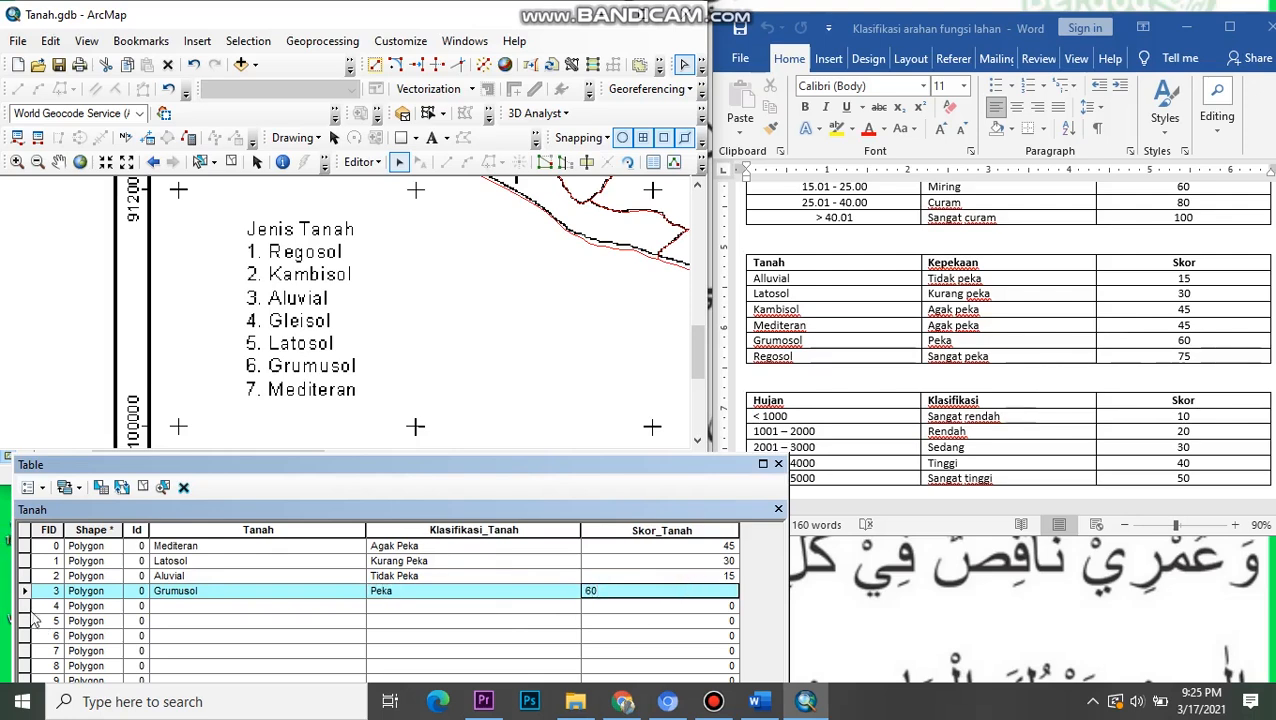
pyautogui.press('Return')
# - Identify the FID 4 polygon's soil on the map and enter Kambisol, Agak Peka and score 45 in its record
pyautogui.scroll(2, 316, 382)
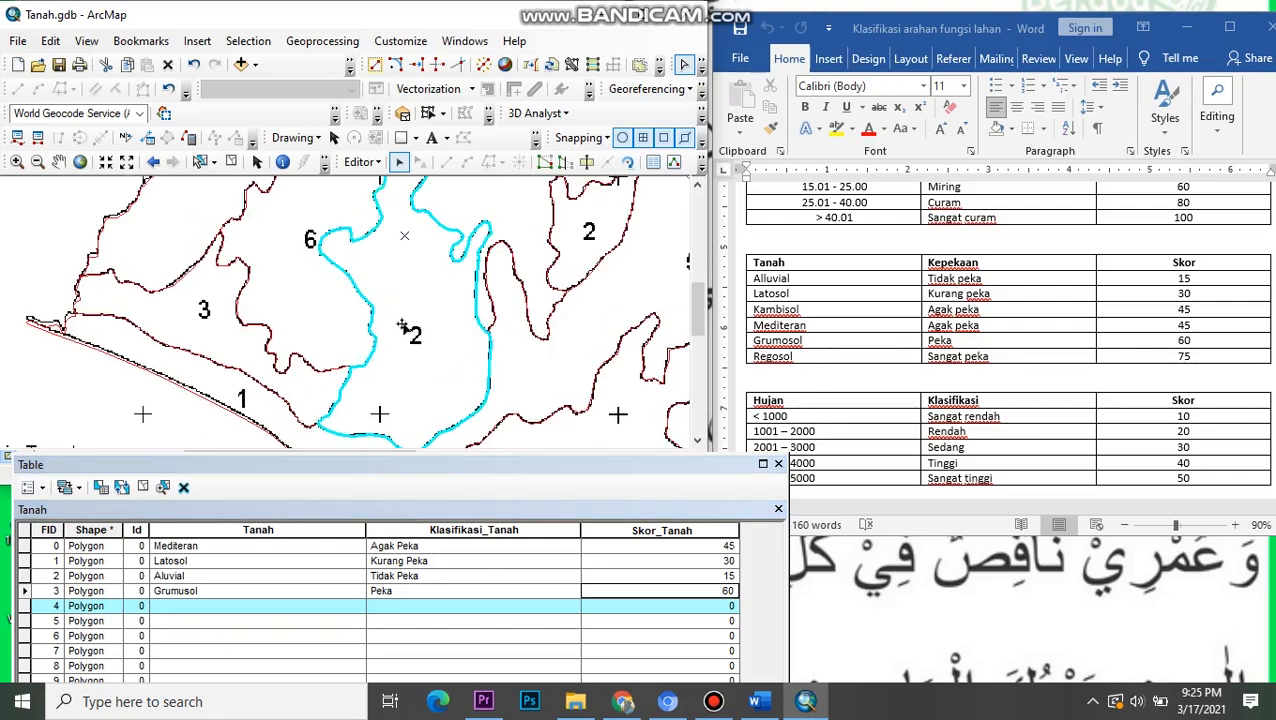
pyautogui.moveTo(254, 397); pyautogui.dragTo(474, 224)
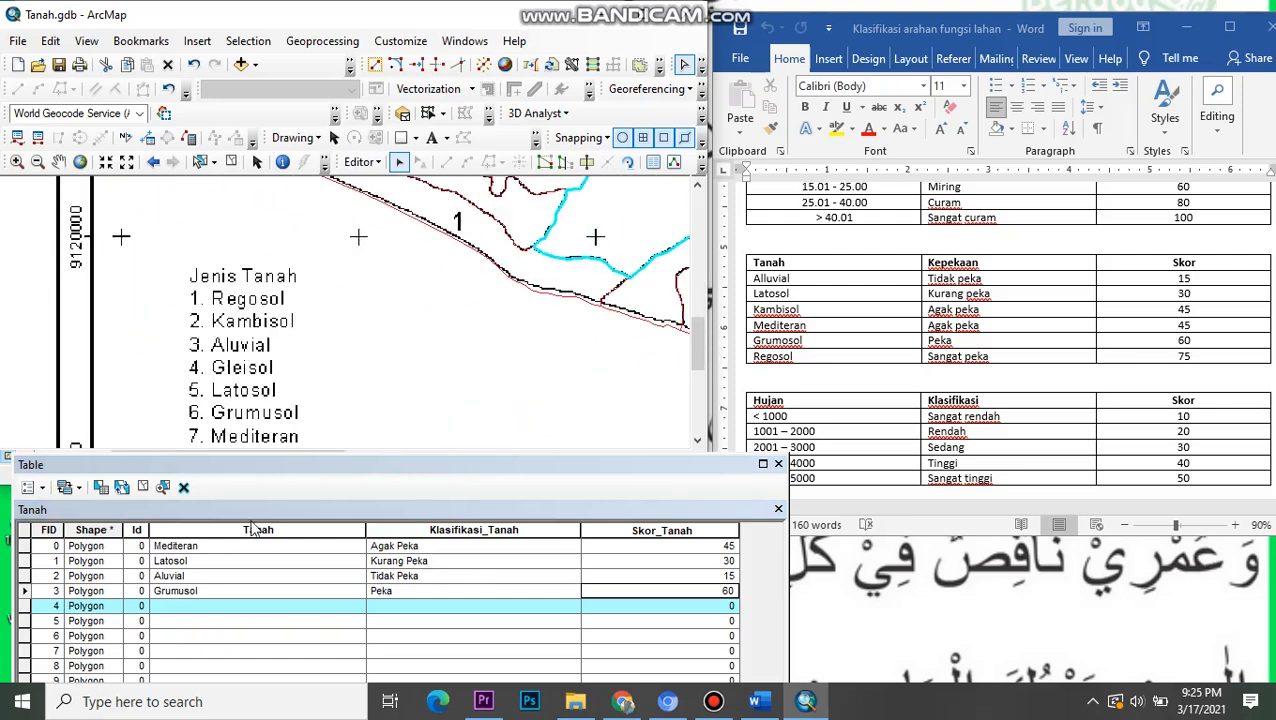
pyautogui.click(265, 606)
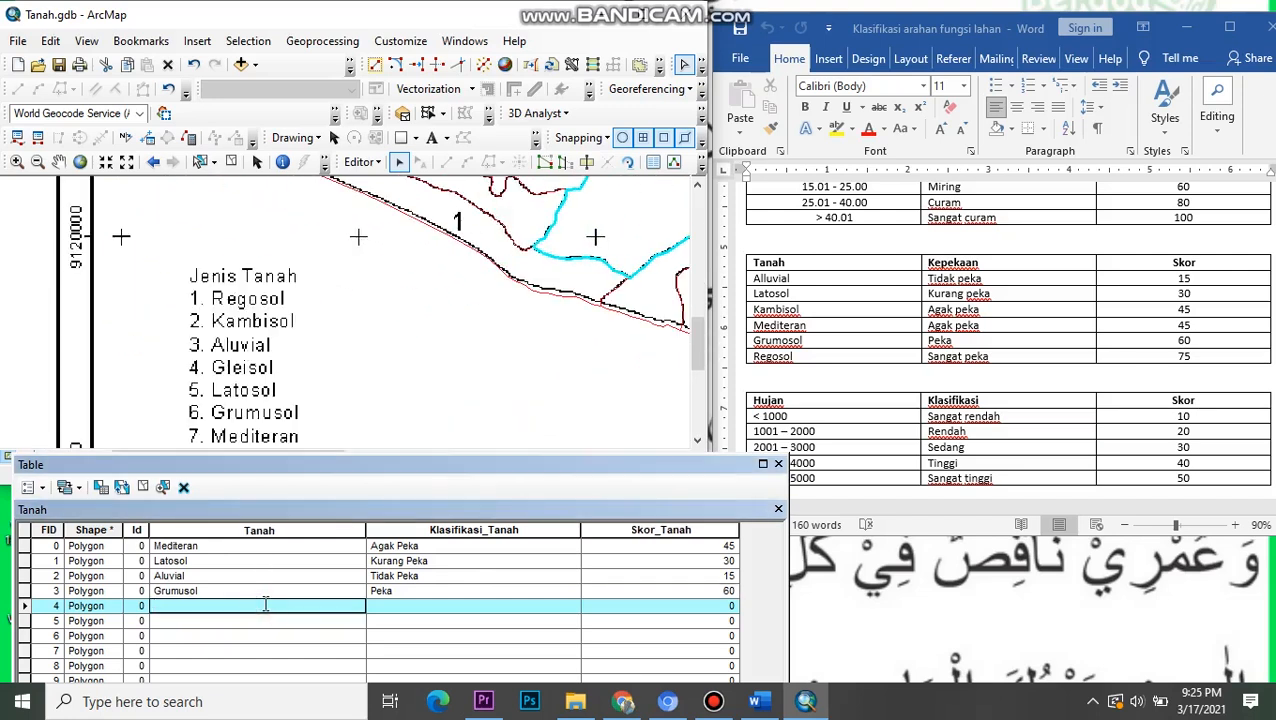
pyautogui.write('Kambisol')
pyautogui.click(476, 610)
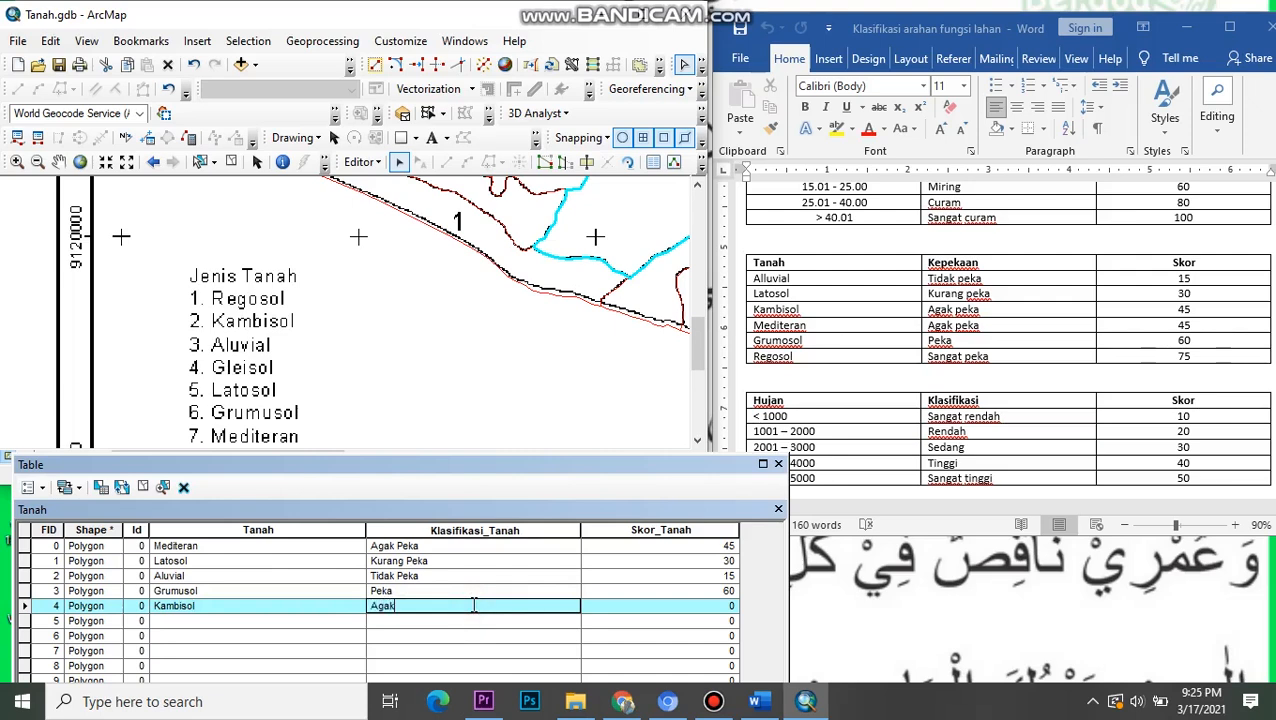
pyautogui.click(594, 604)
pyautogui.write('45')
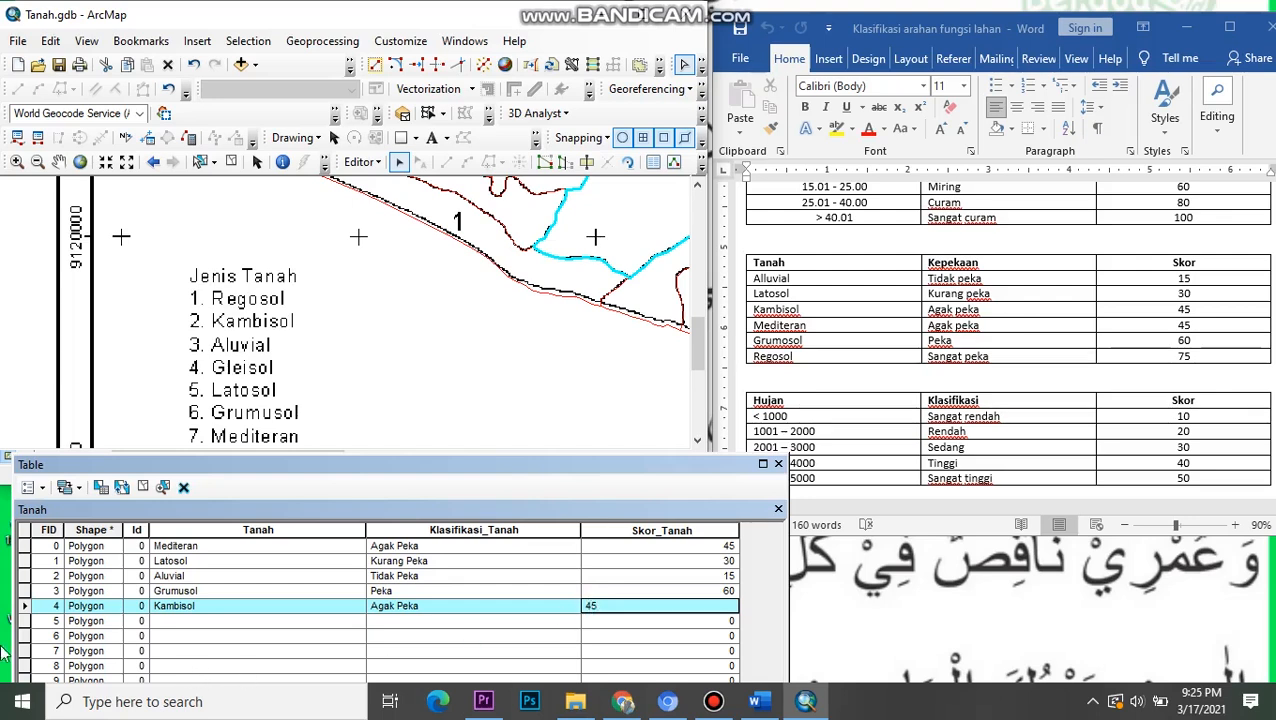
pyautogui.press('Return')
# - Check the FID 5 polygon against the soil legend and enter Regosol, Sangat Peka and score 75 in its record
pyautogui.moveTo(495, 297); pyautogui.dragTo(549, 259)
pyautogui.moveTo(337, 344); pyautogui.dragTo(414, 200)
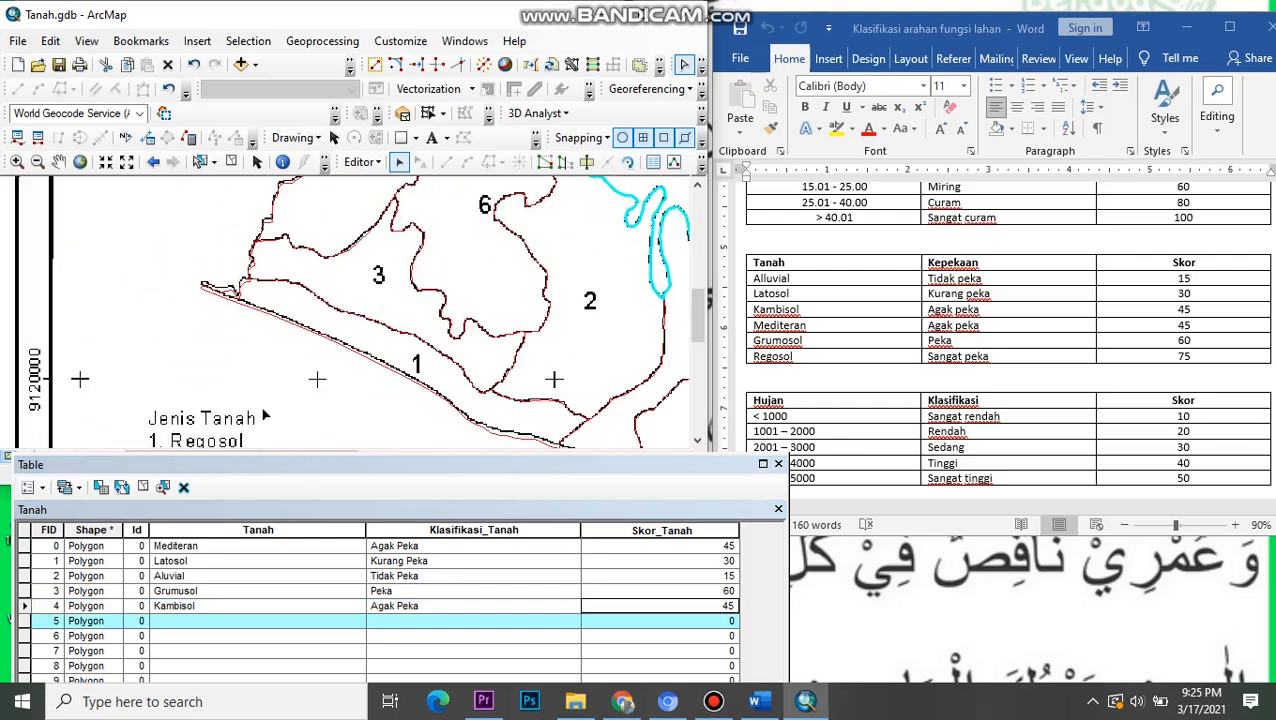
pyautogui.moveTo(265, 414); pyautogui.dragTo(355, 324)
pyautogui.click(206, 617)
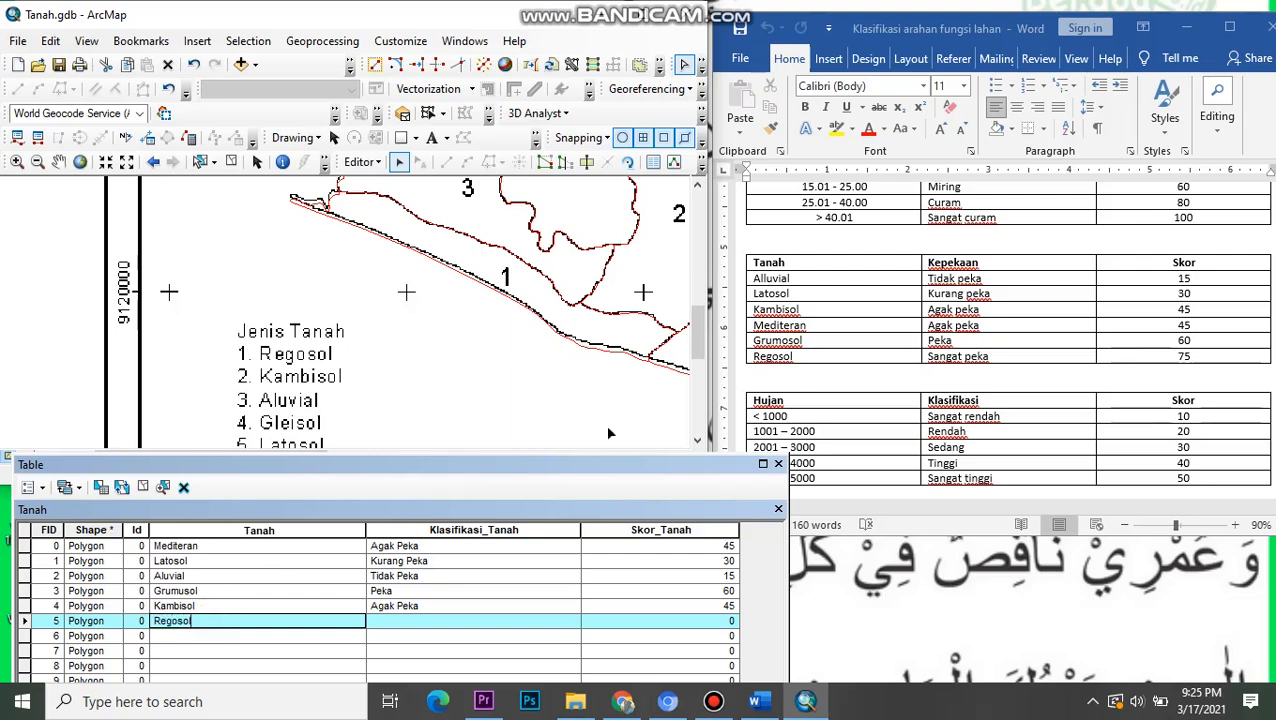
pyautogui.click(429, 619)
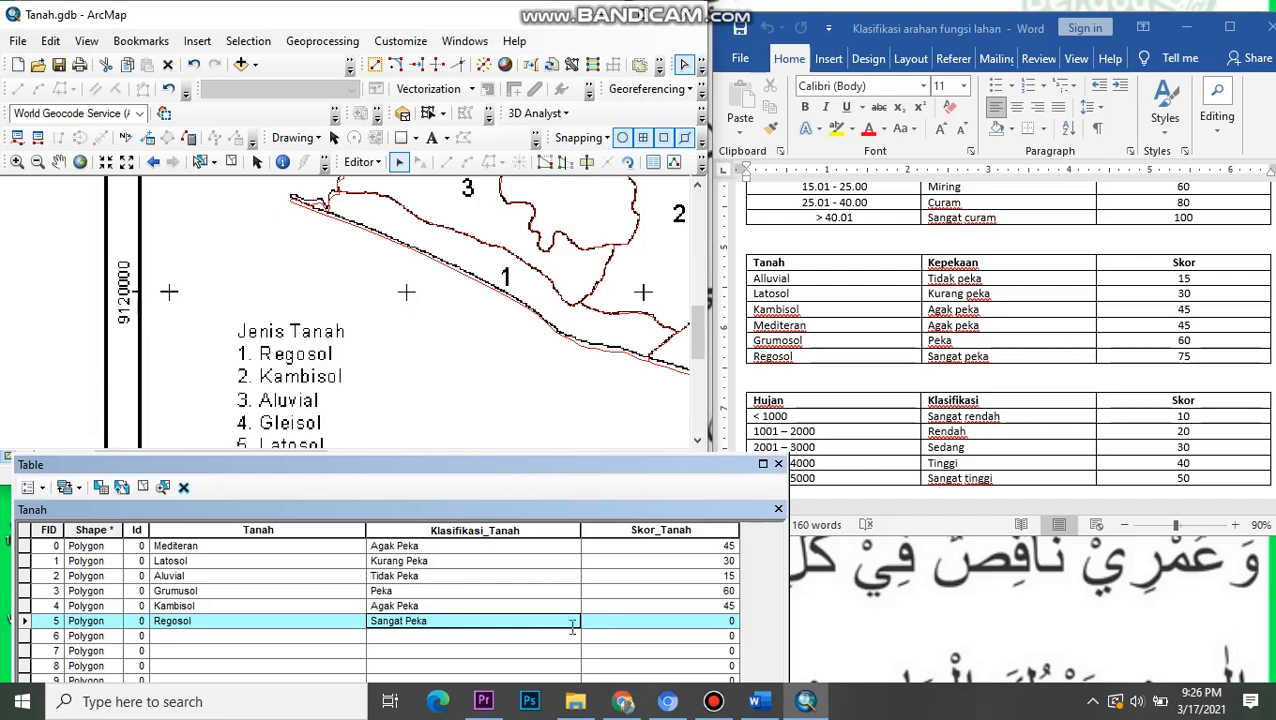
pyautogui.click(608, 621)
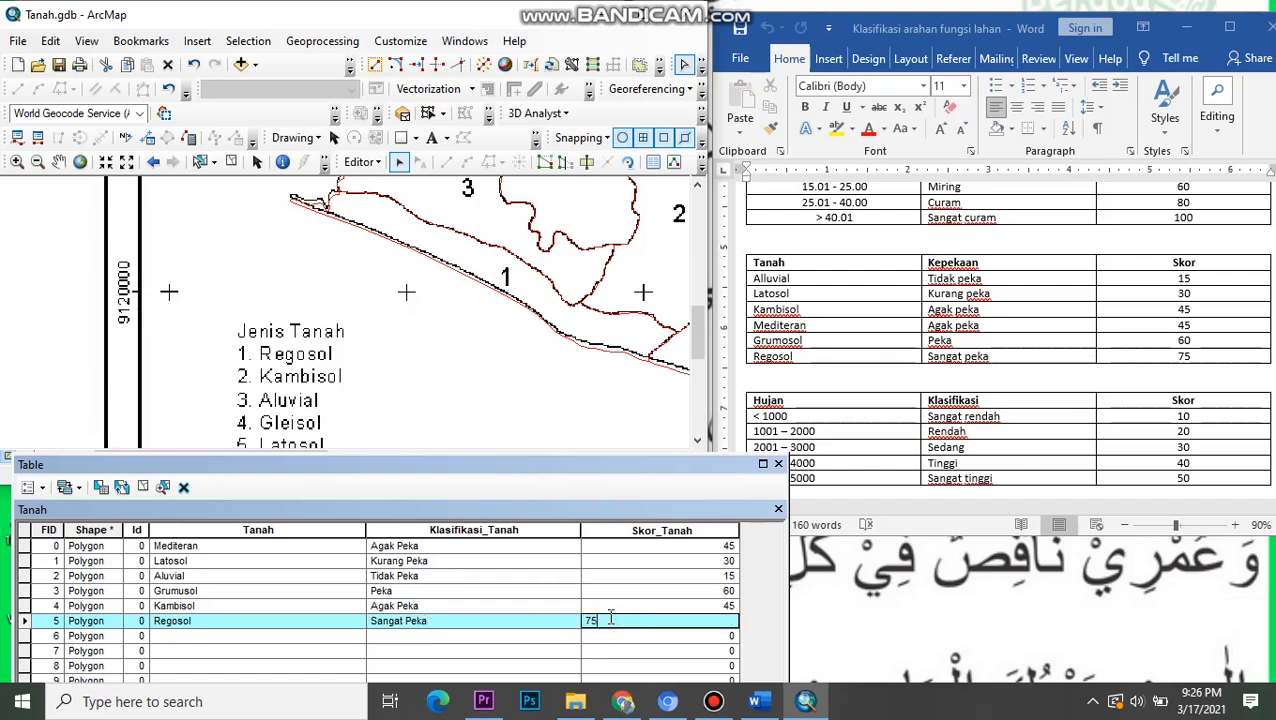
# - Compare the soil numbers of the FID 6 and FID 5 polygons on the map with the Jenis Tanah legend
pyautogui.click(24, 636)
pyautogui.moveTo(514, 355); pyautogui.dragTo(350, 325)
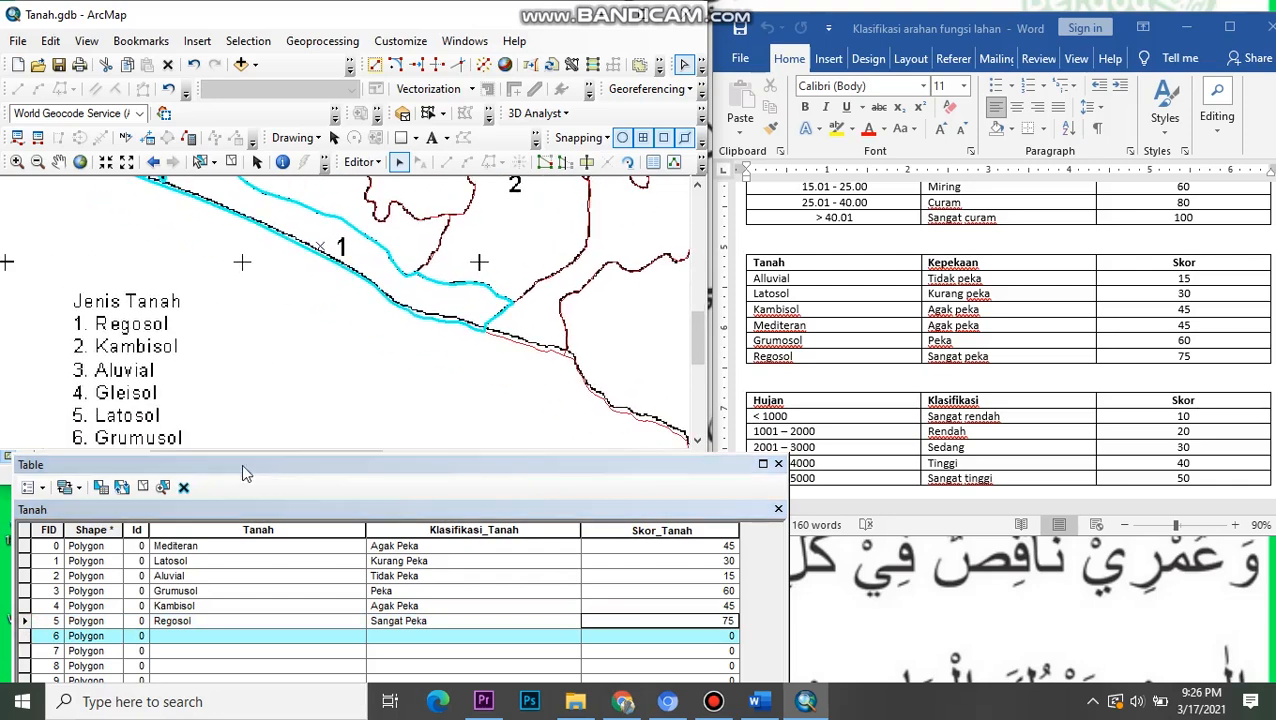
pyautogui.click(214, 636)
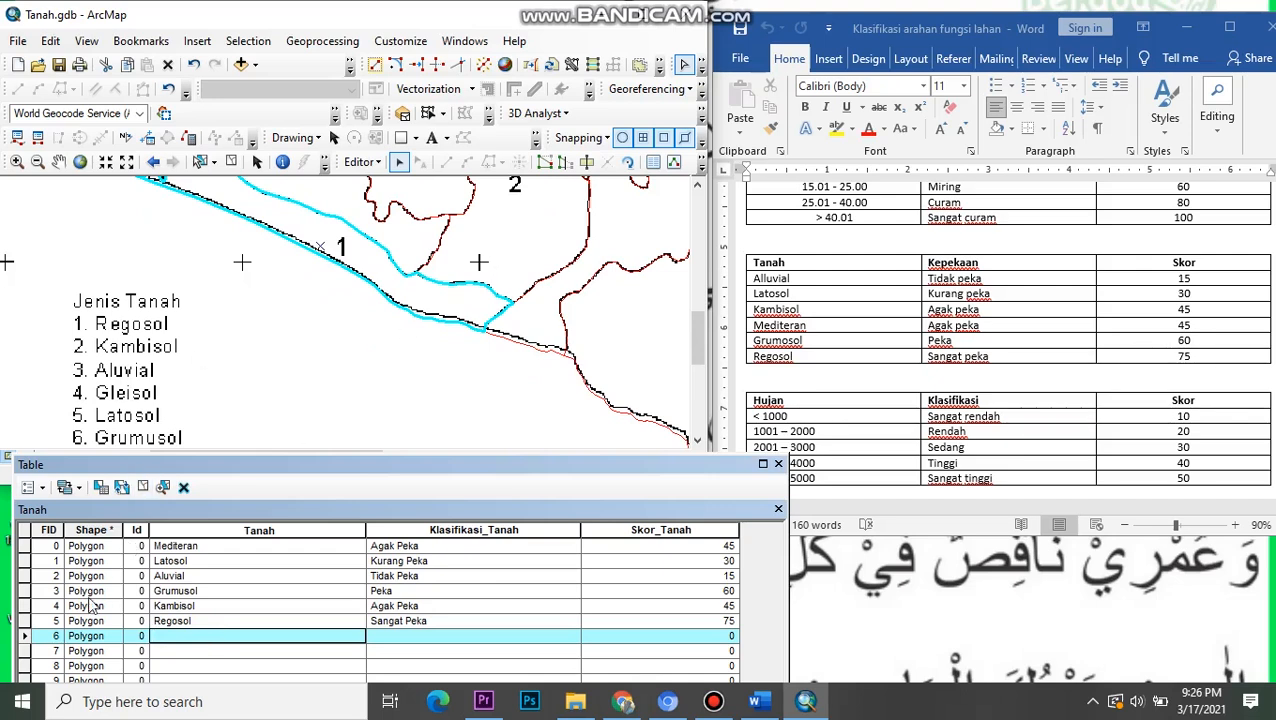
pyautogui.click(26, 621)
pyautogui.moveTo(520, 229); pyautogui.dragTo(452, 366)
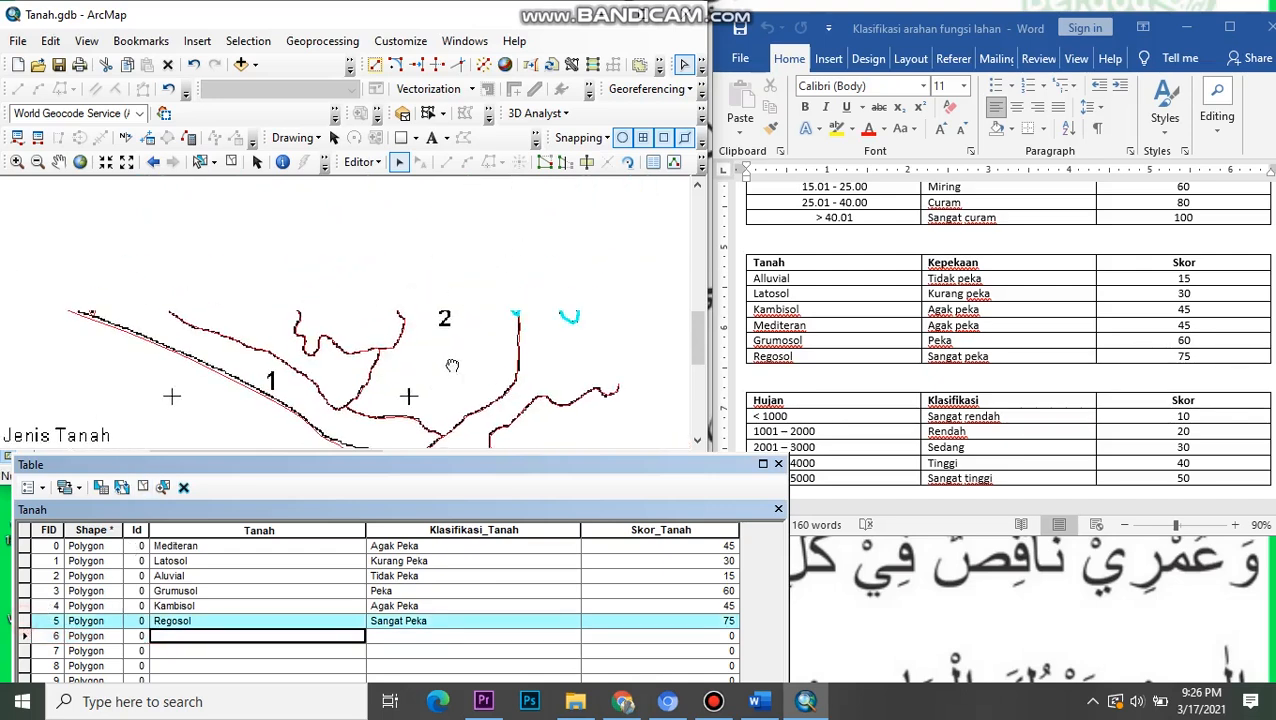
pyautogui.moveTo(601, 286); pyautogui.dragTo(601, 386)
pyautogui.moveTo(513, 257); pyautogui.dragTo(469, 390)
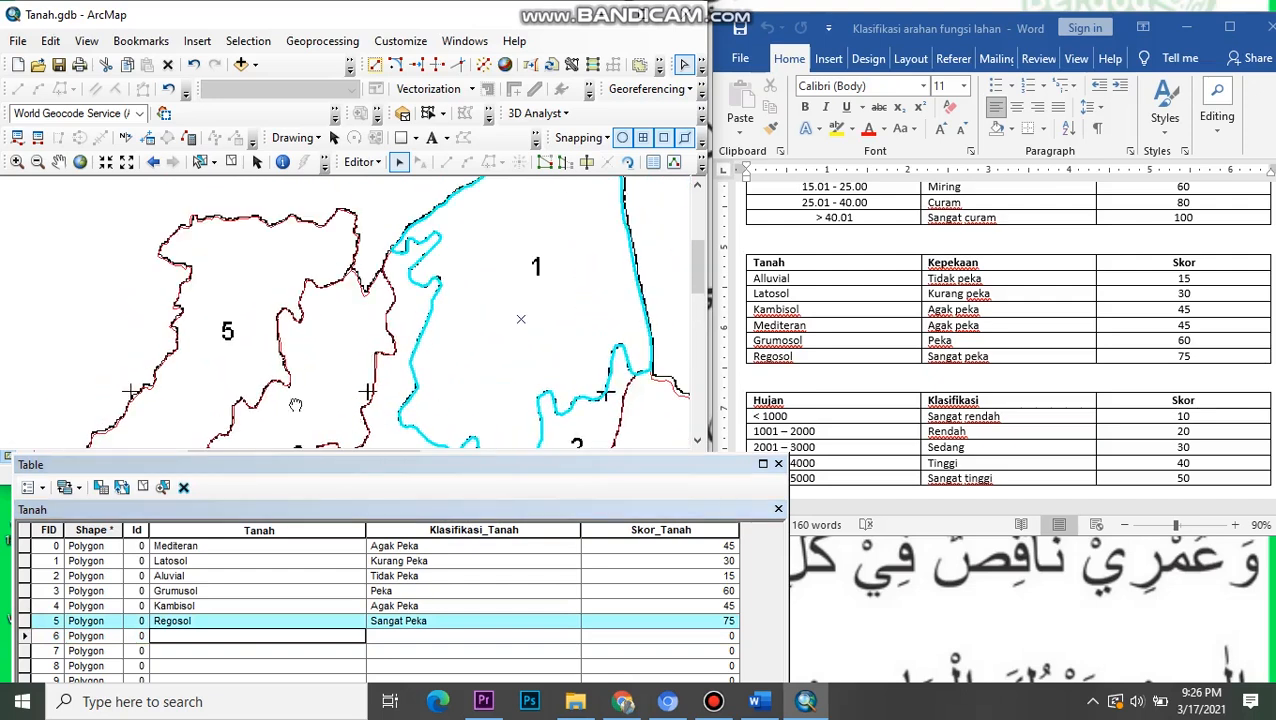
pyautogui.moveTo(295, 405); pyautogui.dragTo(464, 195)
pyautogui.moveTo(370, 412); pyautogui.dragTo(464, 223)
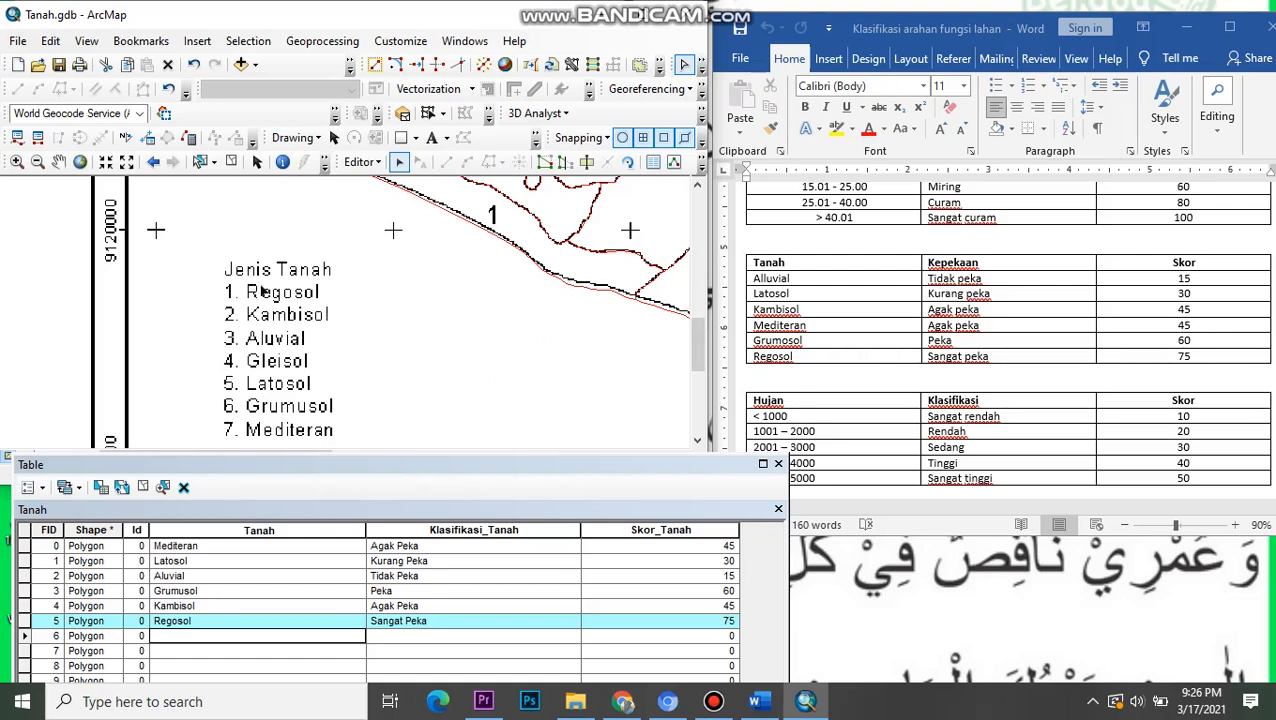
# - Highlight the FID 6 record and fill it in with Regosol, Sangat Peka and score 75
pyautogui.click(24, 637)
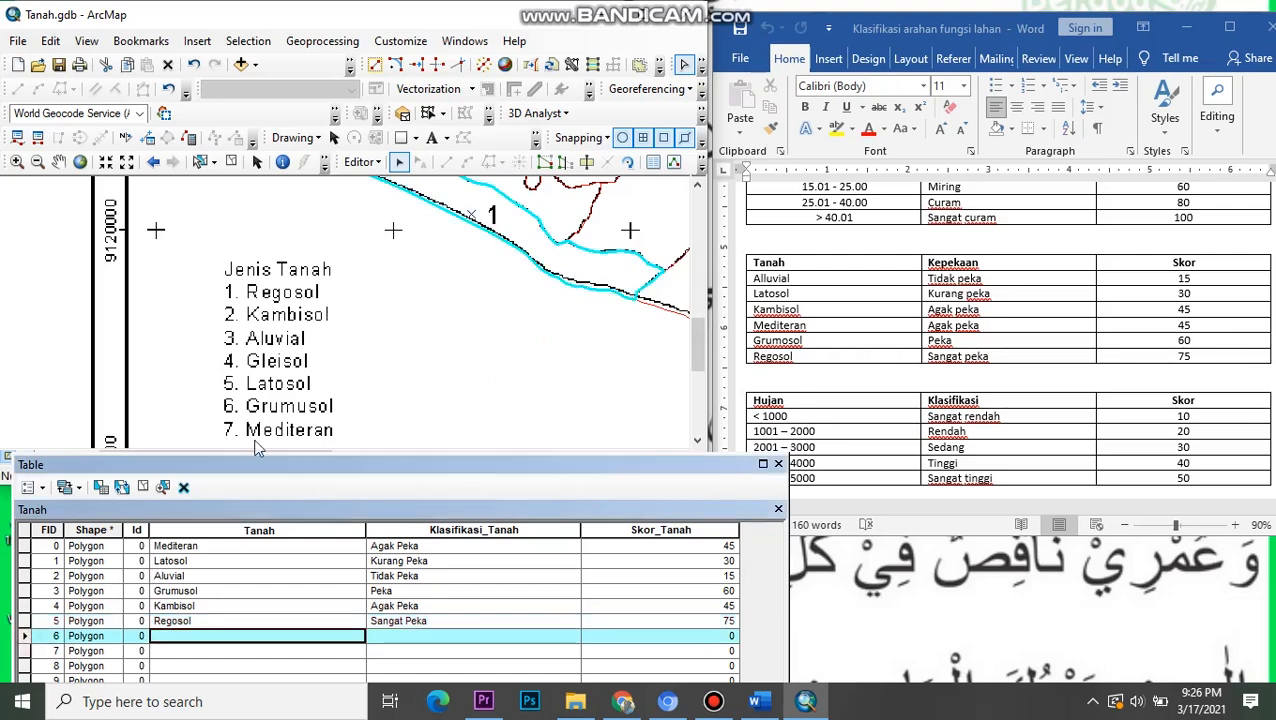
pyautogui.click(284, 637)
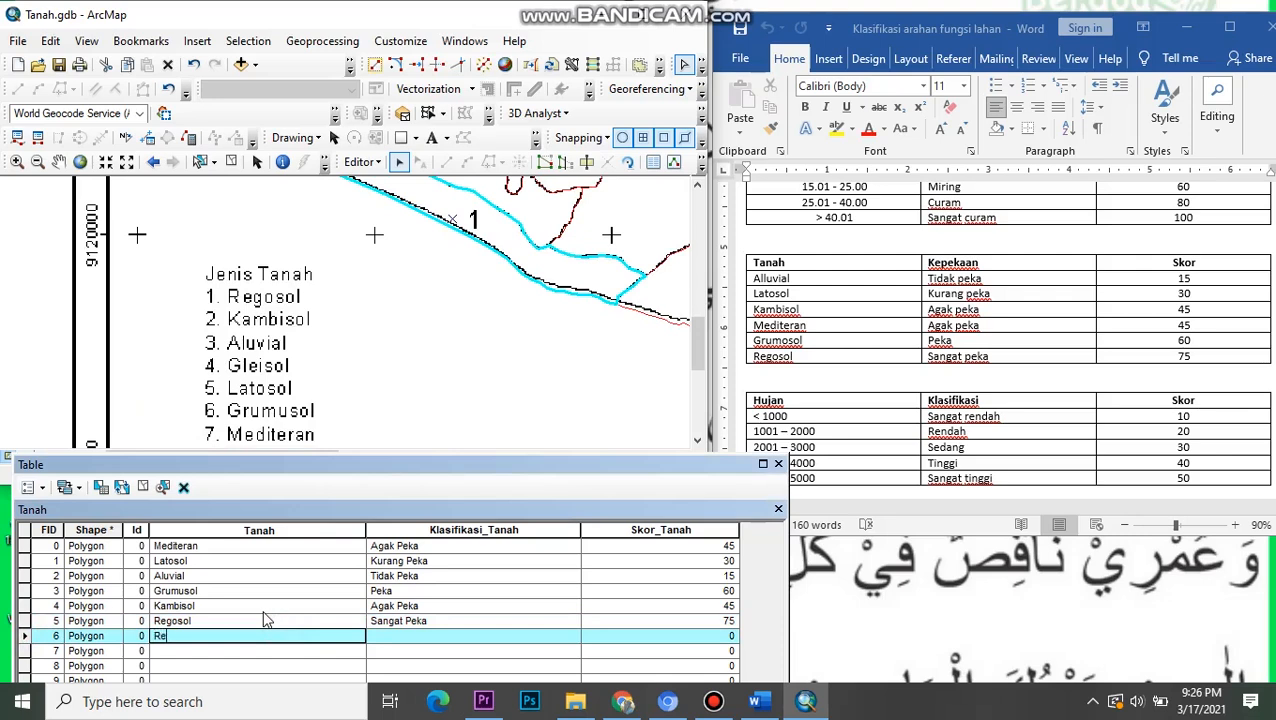
pyautogui.click(395, 638)
pyautogui.write('Sangat Peka')
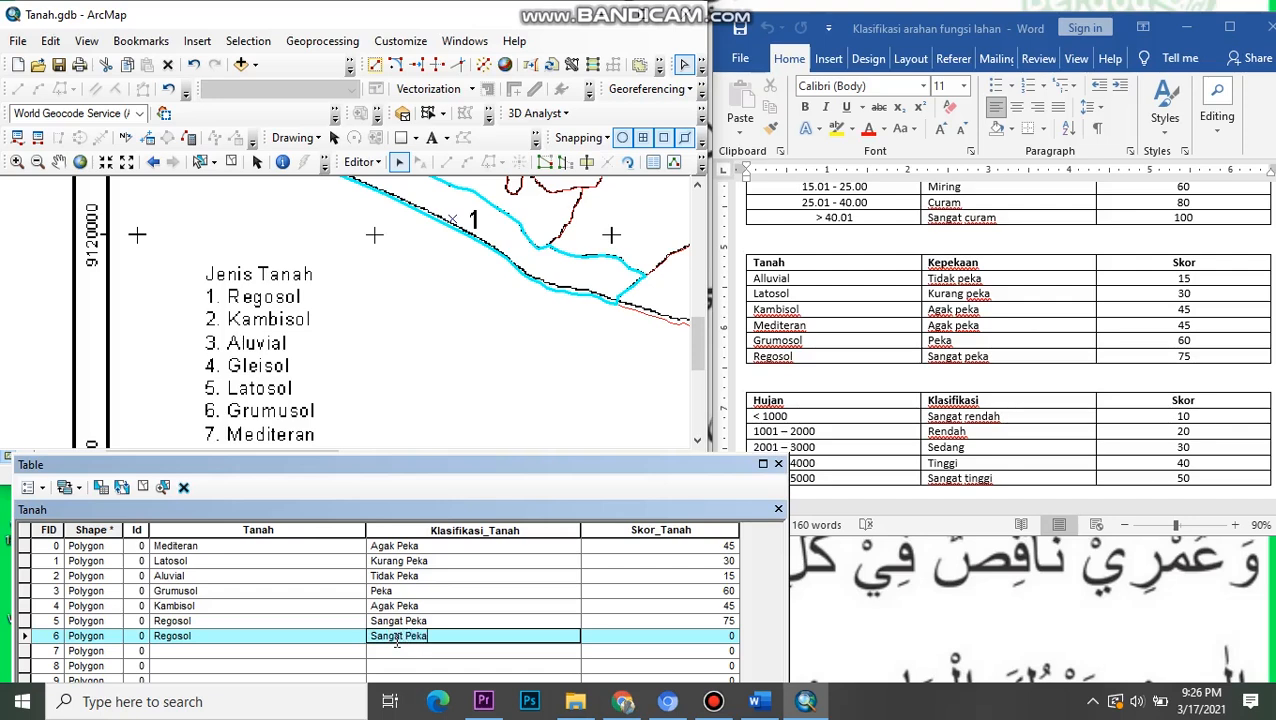
pyautogui.click(679, 637)
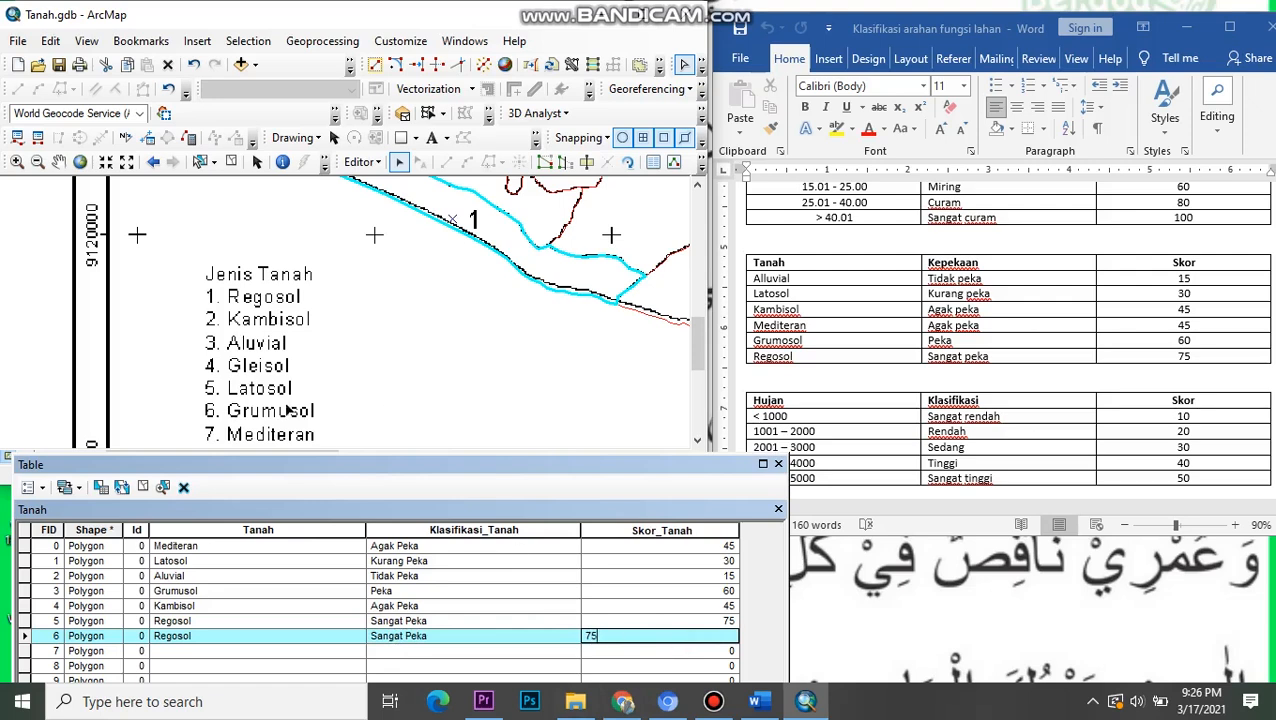
# - Identify the FID 7 polygon's soil from the map legend and enter Latosol, Kurang Peka and score 30 in its record
pyautogui.click(22, 651)
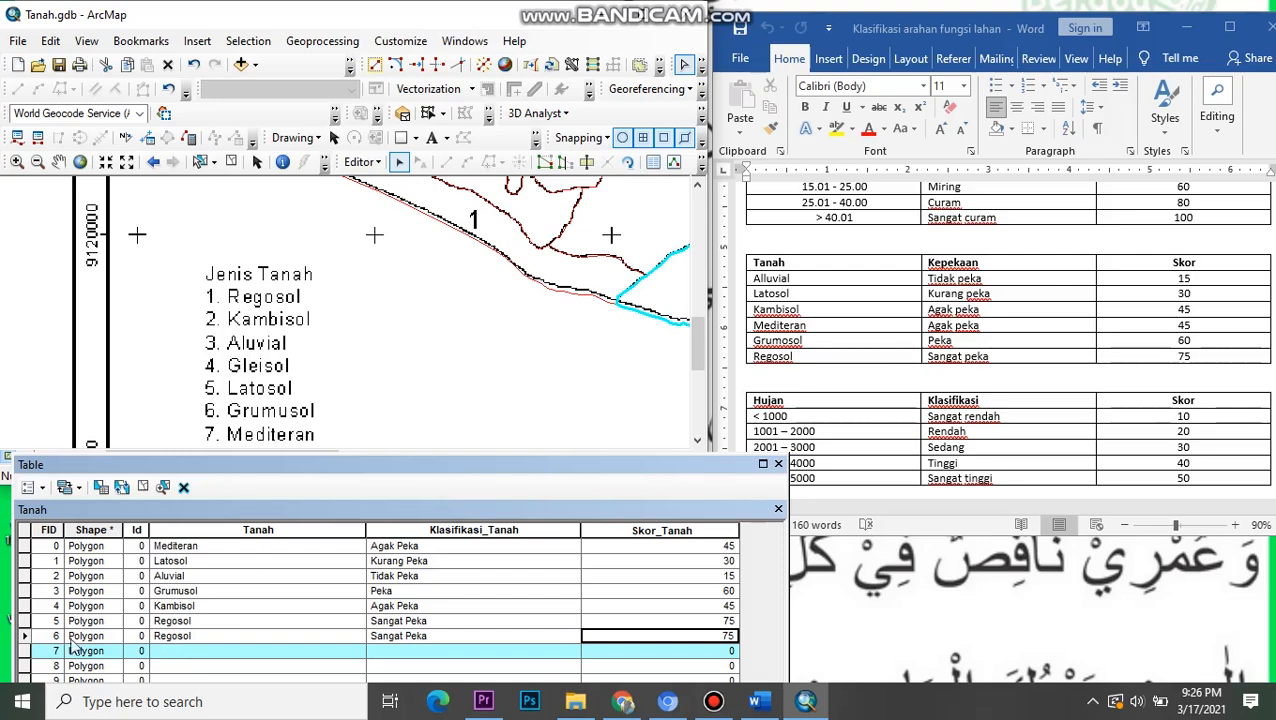
pyautogui.moveTo(462, 272); pyautogui.dragTo(182, 317)
pyautogui.scroll(-3, 413, 262)
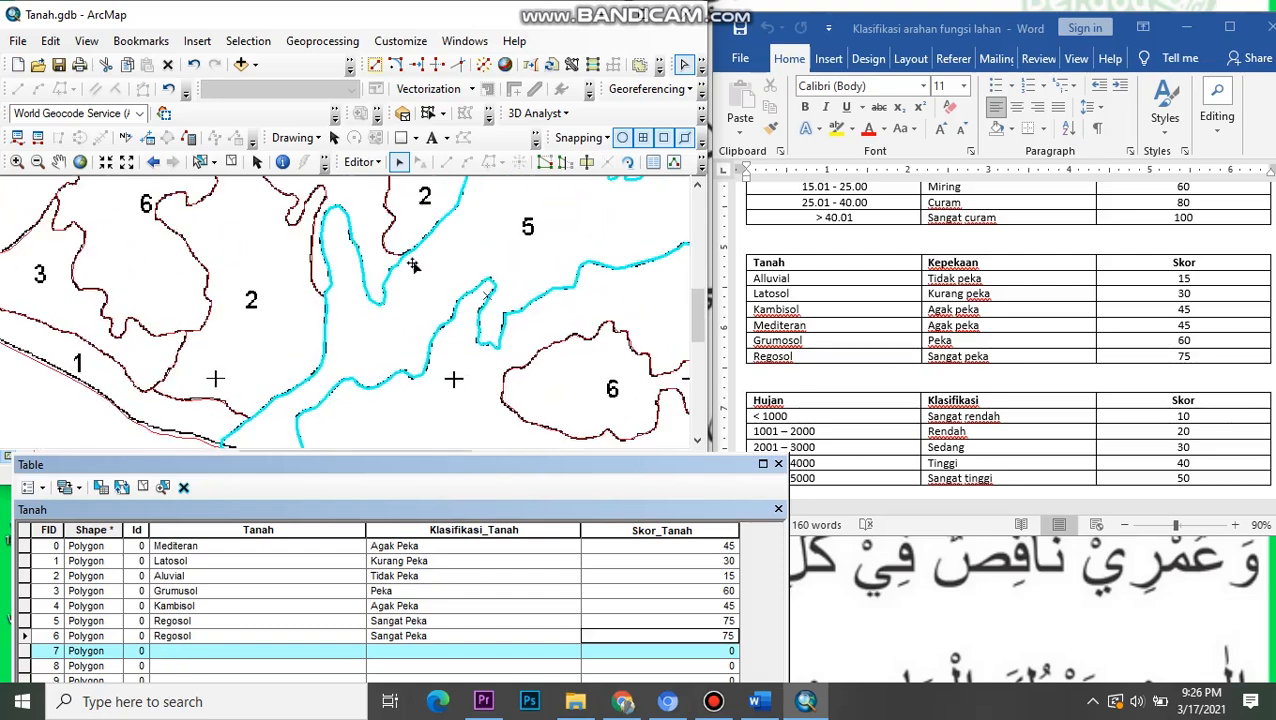
pyautogui.moveTo(274, 376); pyautogui.dragTo(612, 248)
pyautogui.scroll(-1, 557, 340)
pyautogui.moveTo(332, 352); pyautogui.dragTo(527, 168)
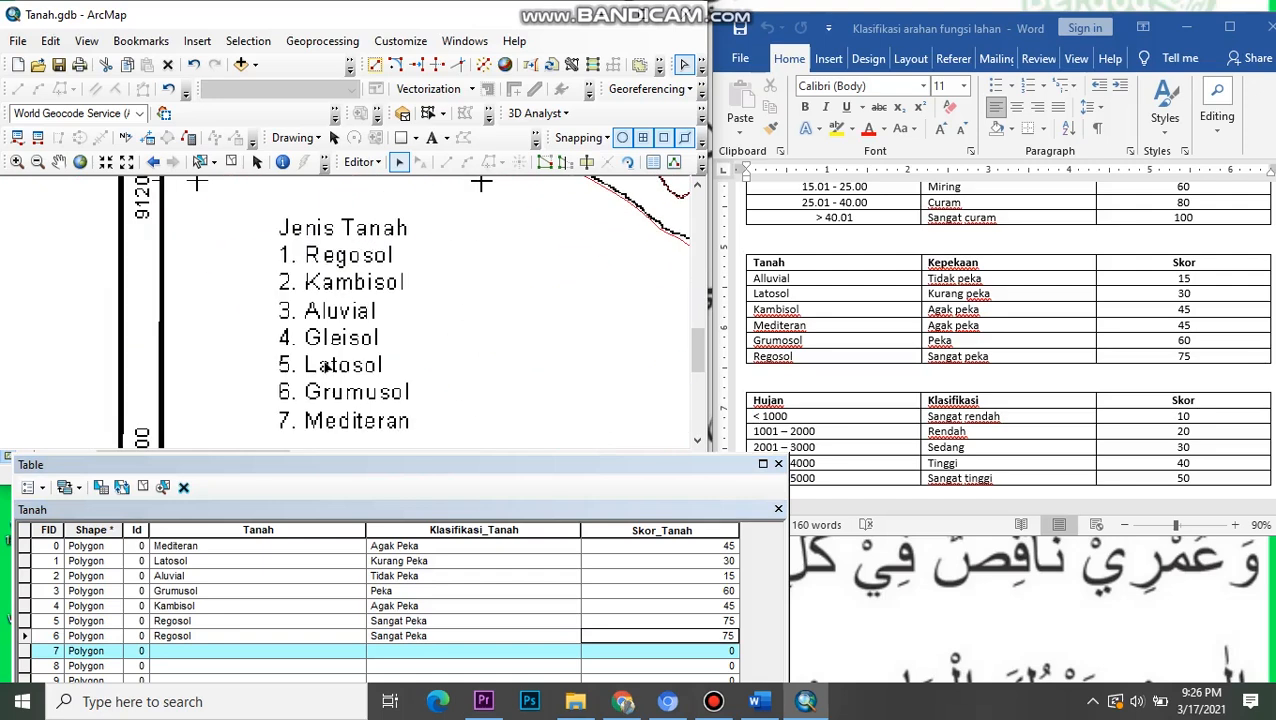
pyautogui.click(251, 650)
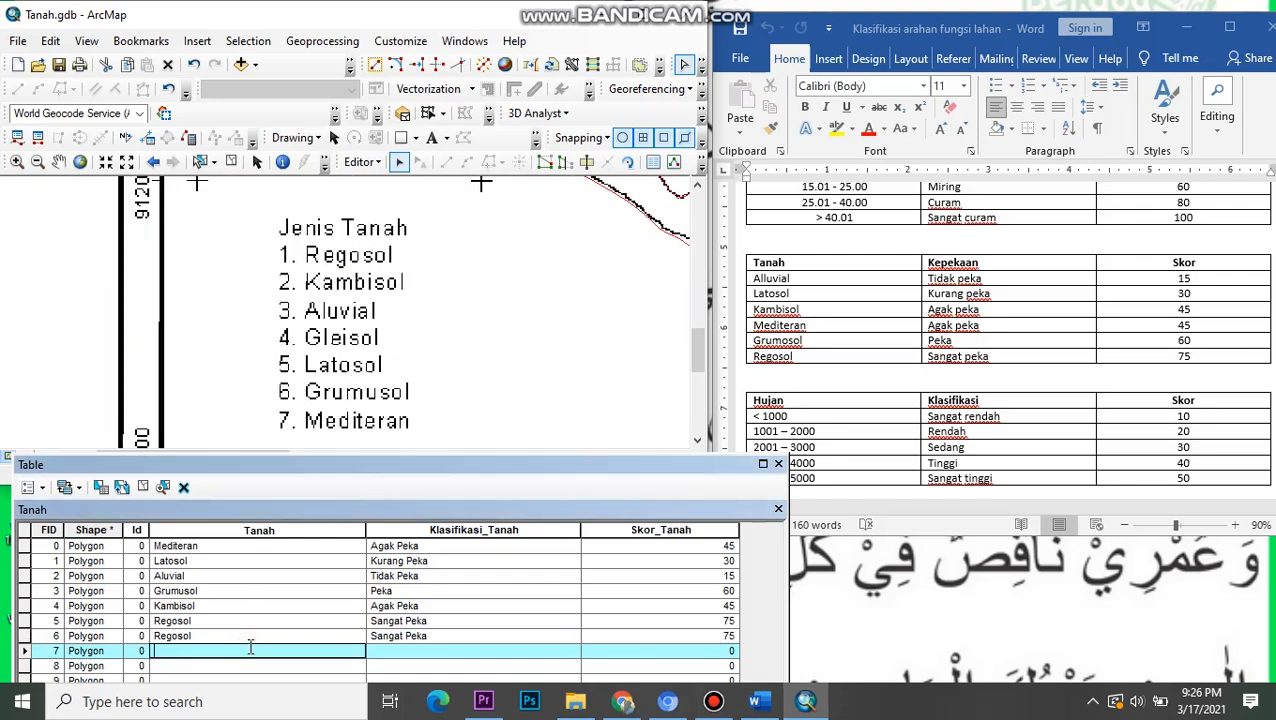
pyautogui.write('Latosol')
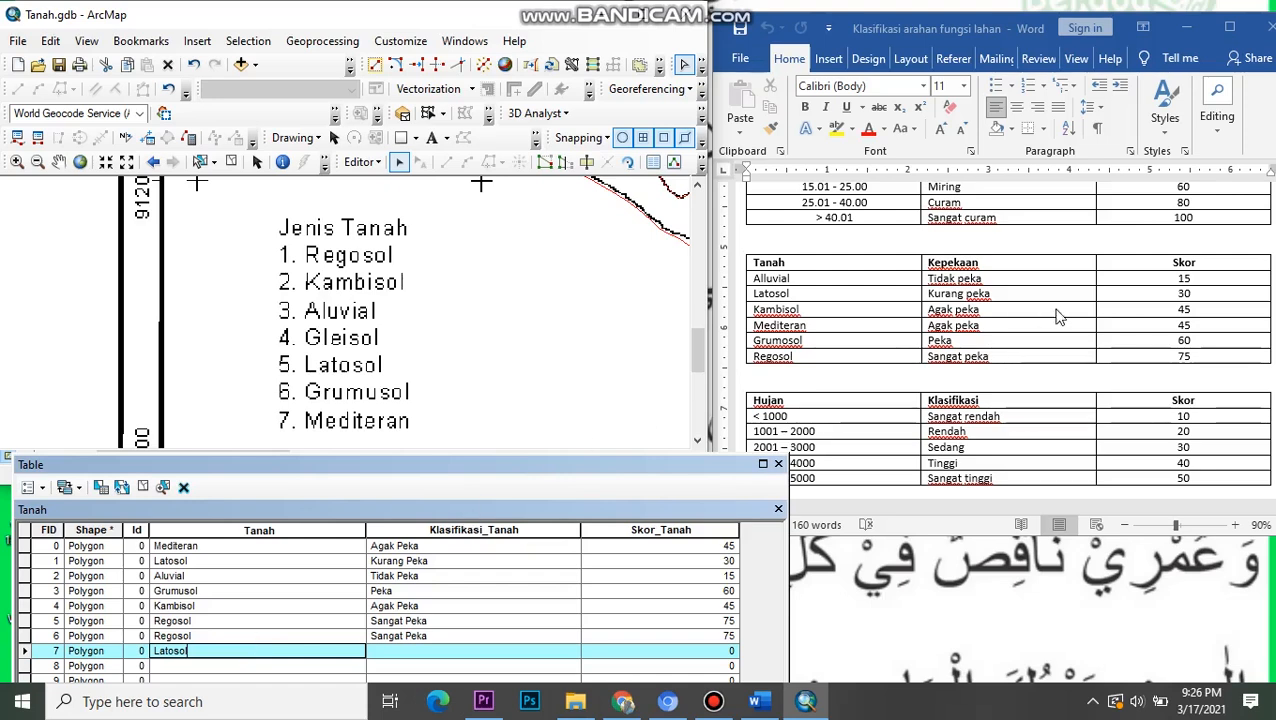
pyautogui.click(477, 654)
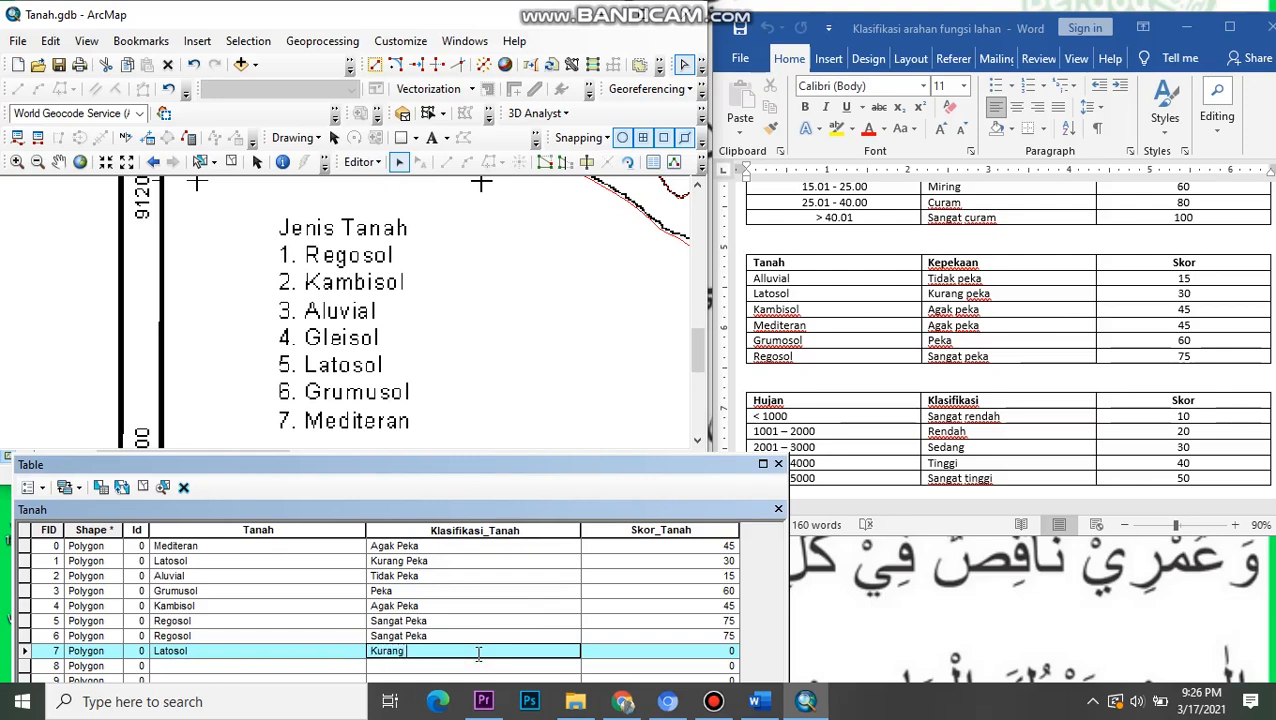
pyautogui.click(673, 650)
pyautogui.write('30')
# - Highlight the FID 8 record and compare its polygon's soil number on the map with the Jenis Tanah legend
pyautogui.moveTo(302, 465); pyautogui.dragTo(298, 430)
pyautogui.click(19, 631)
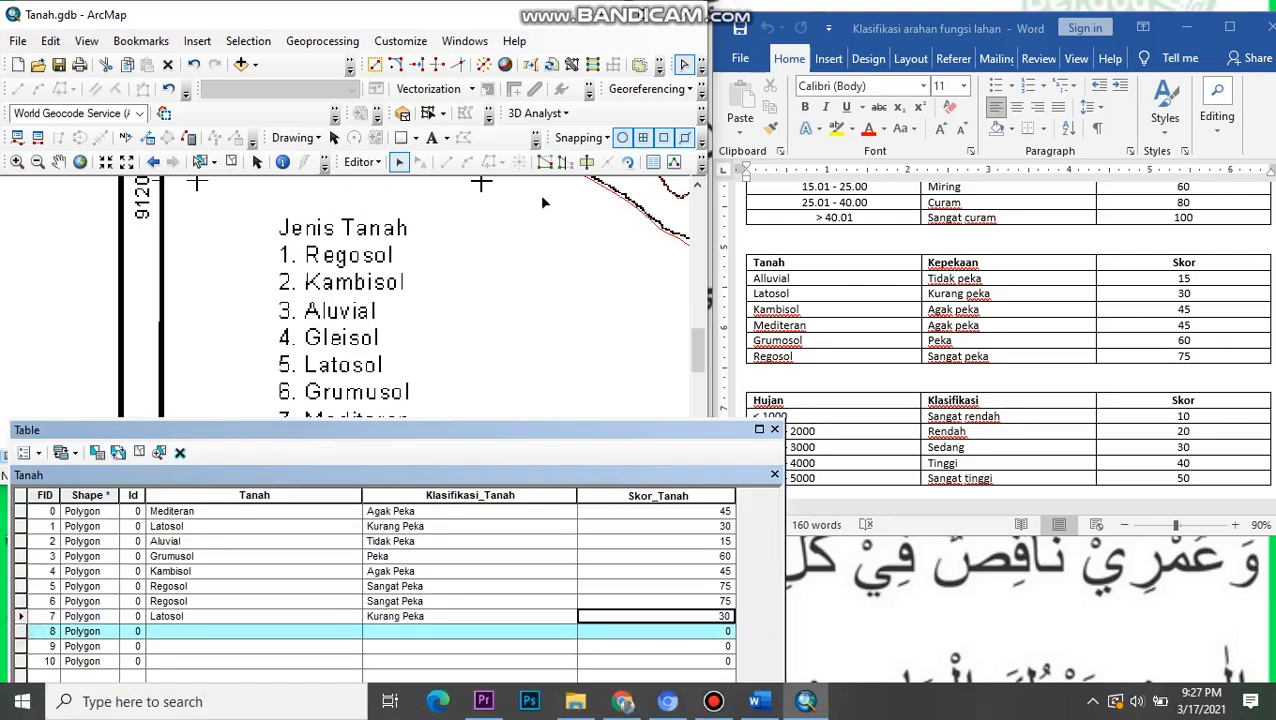
pyautogui.moveTo(541, 219); pyautogui.dragTo(364, 377)
pyautogui.moveTo(652, 245); pyautogui.dragTo(392, 347)
pyautogui.scroll(-1, 392, 347)
pyautogui.scroll(-1, 365, 253)
pyautogui.moveTo(513, 272); pyautogui.dragTo(553, 388)
pyautogui.moveTo(601, 346); pyautogui.dragTo(470, 210)
pyautogui.scroll(2, 330, 295)
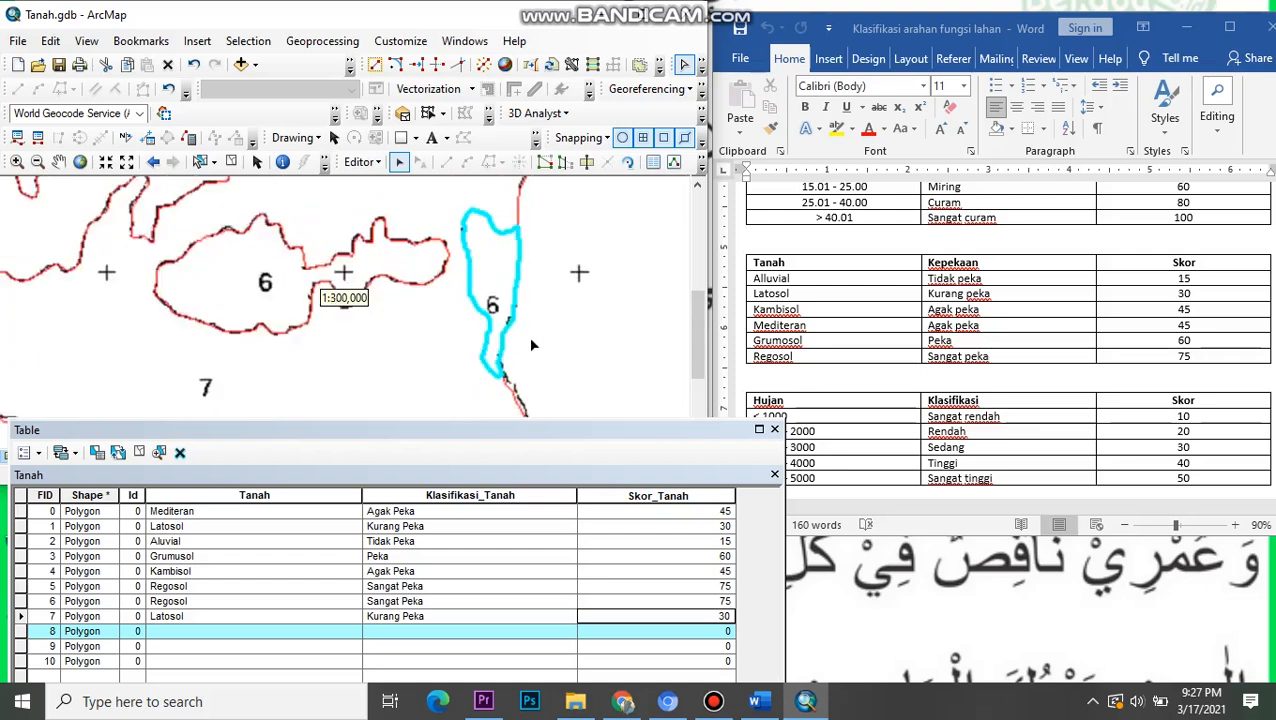
pyautogui.moveTo(116, 348); pyautogui.dragTo(546, 221)
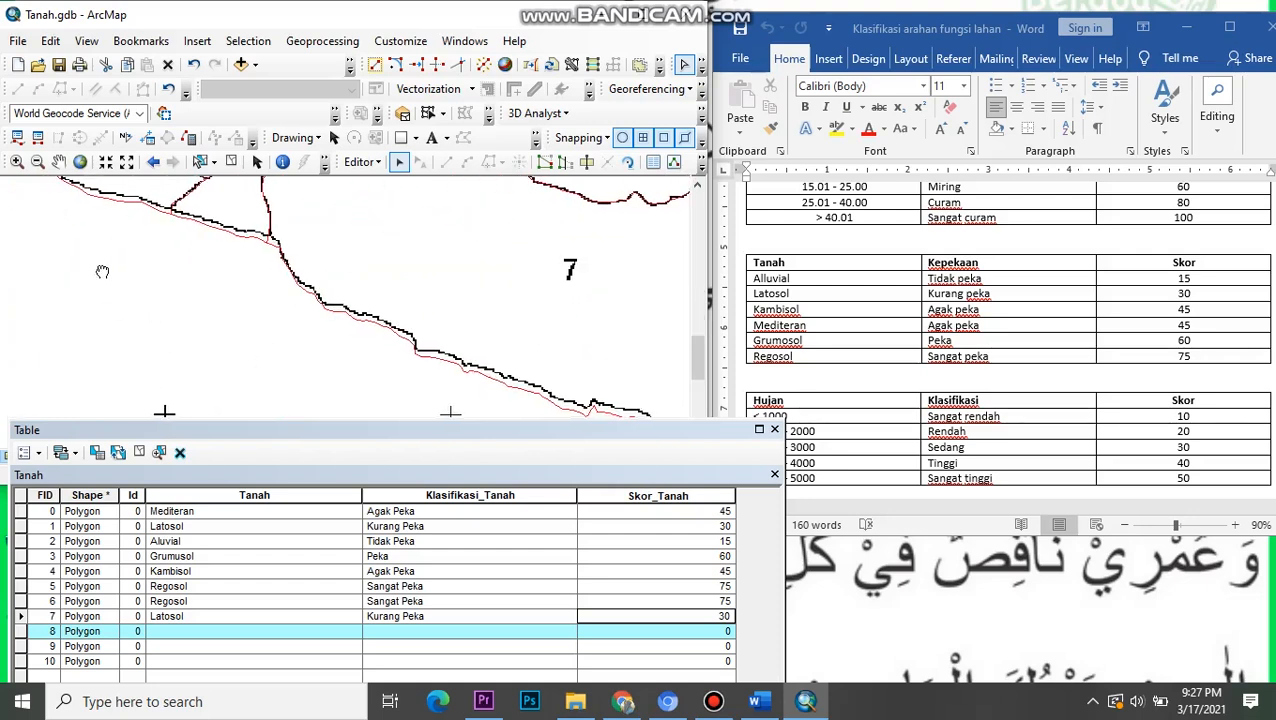
pyautogui.moveTo(103, 273); pyautogui.dragTo(443, 233)
pyautogui.moveTo(185, 408); pyautogui.dragTo(294, 453)
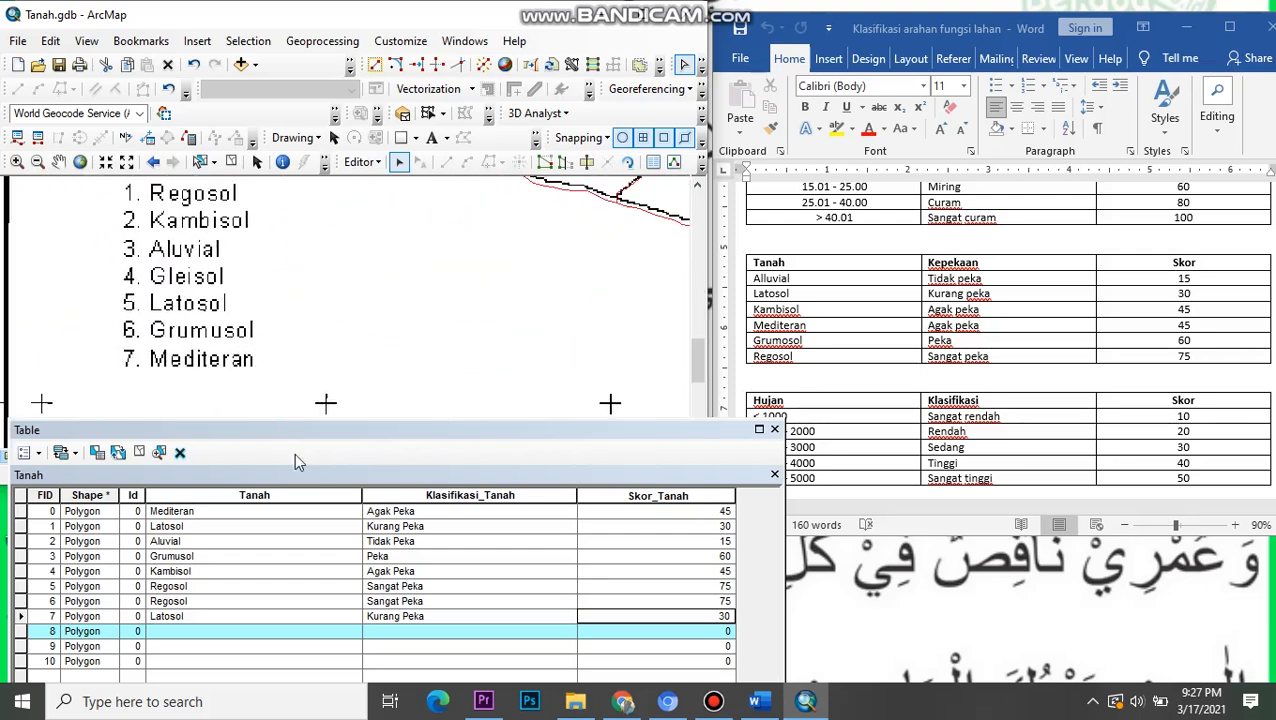
# - Fill in the FID 8 record with soil Grumusol, classification Peka and score 60
pyautogui.click(257, 631)
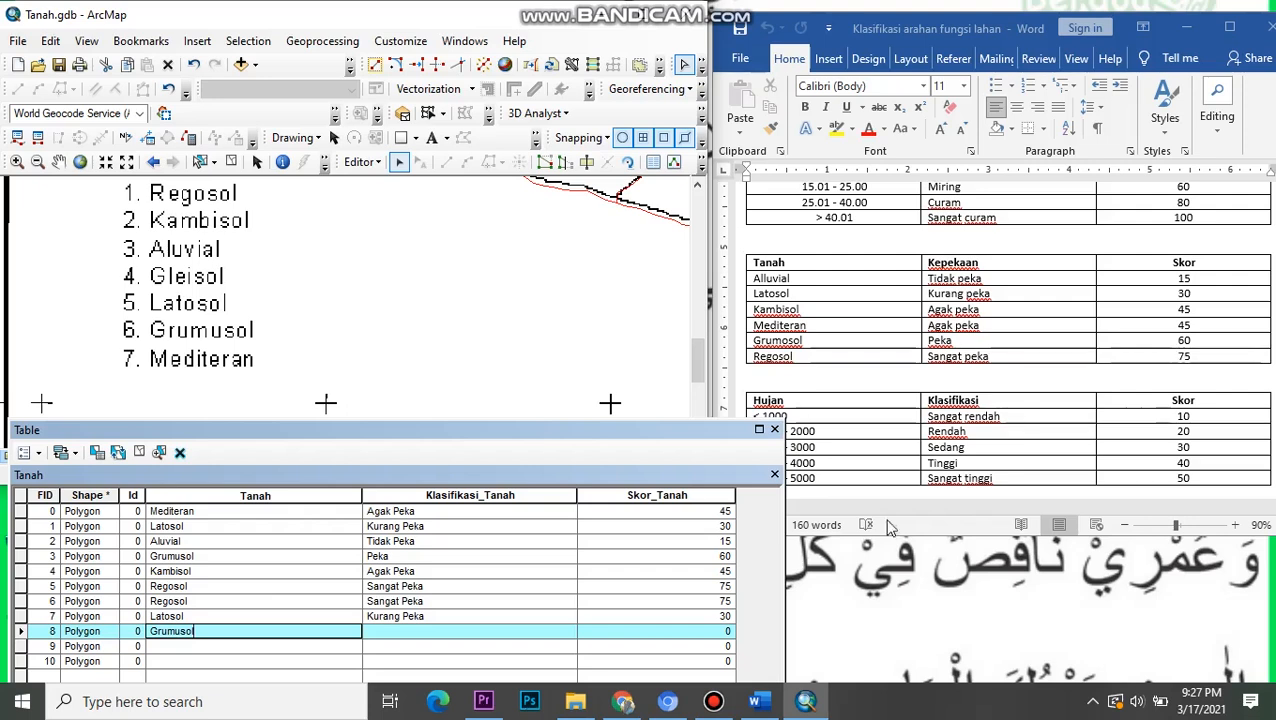
pyautogui.click(497, 630)
pyautogui.write('Pek')
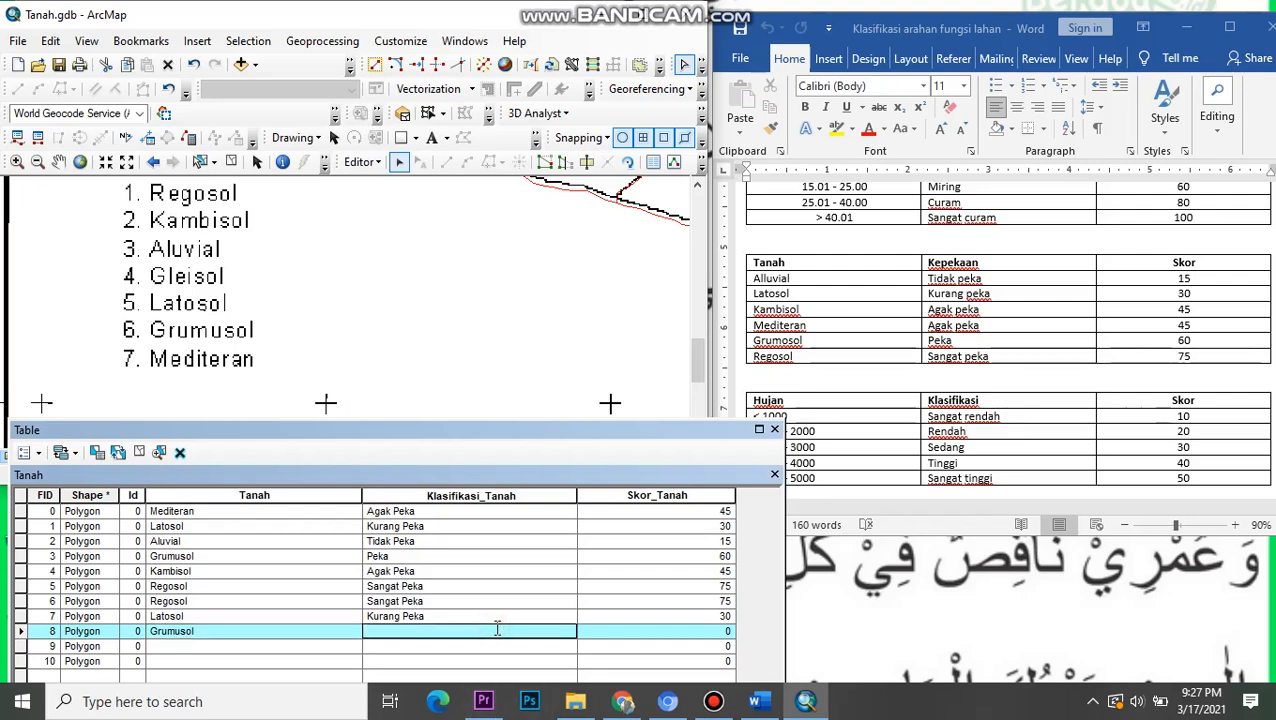
pyautogui.write('a')
pyautogui.click(612, 631)
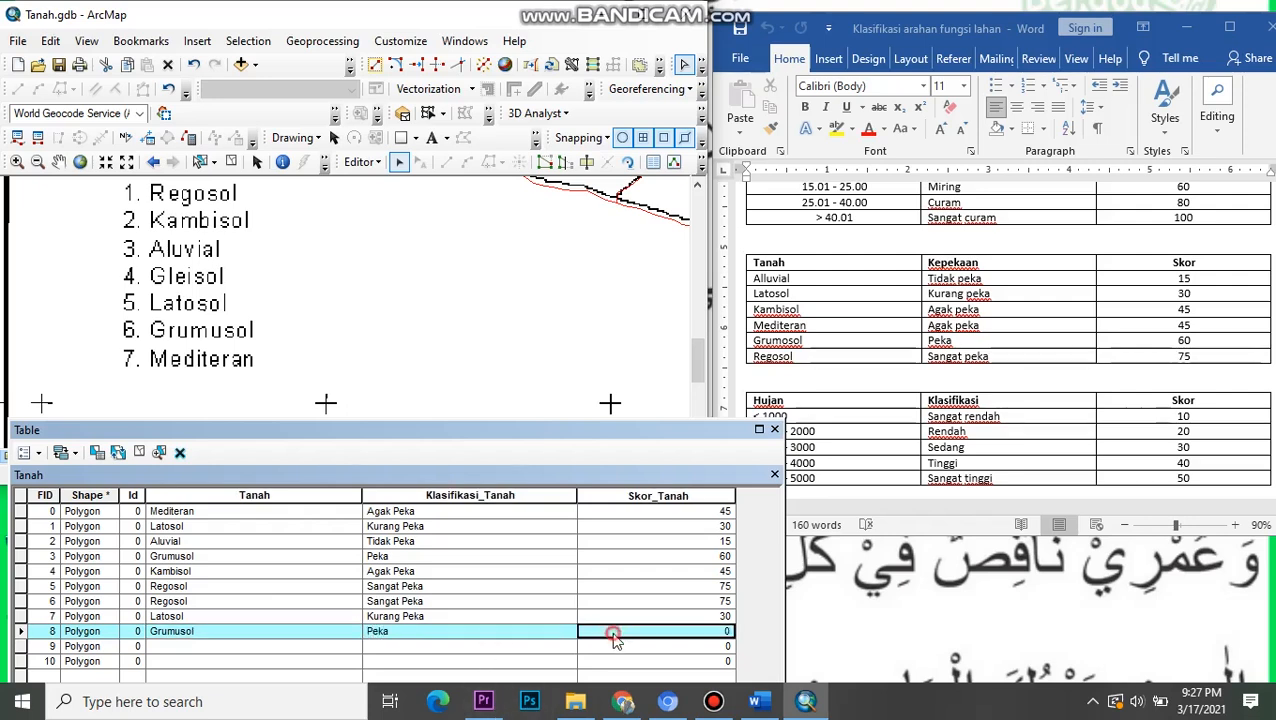
pyautogui.write('60')
pyautogui.press('Return')
# - Identify the FID 9 polygon's soil from the map legend and enter Grumusol, Peka and score 60 in its record
pyautogui.scroll(-5, 454, 297)
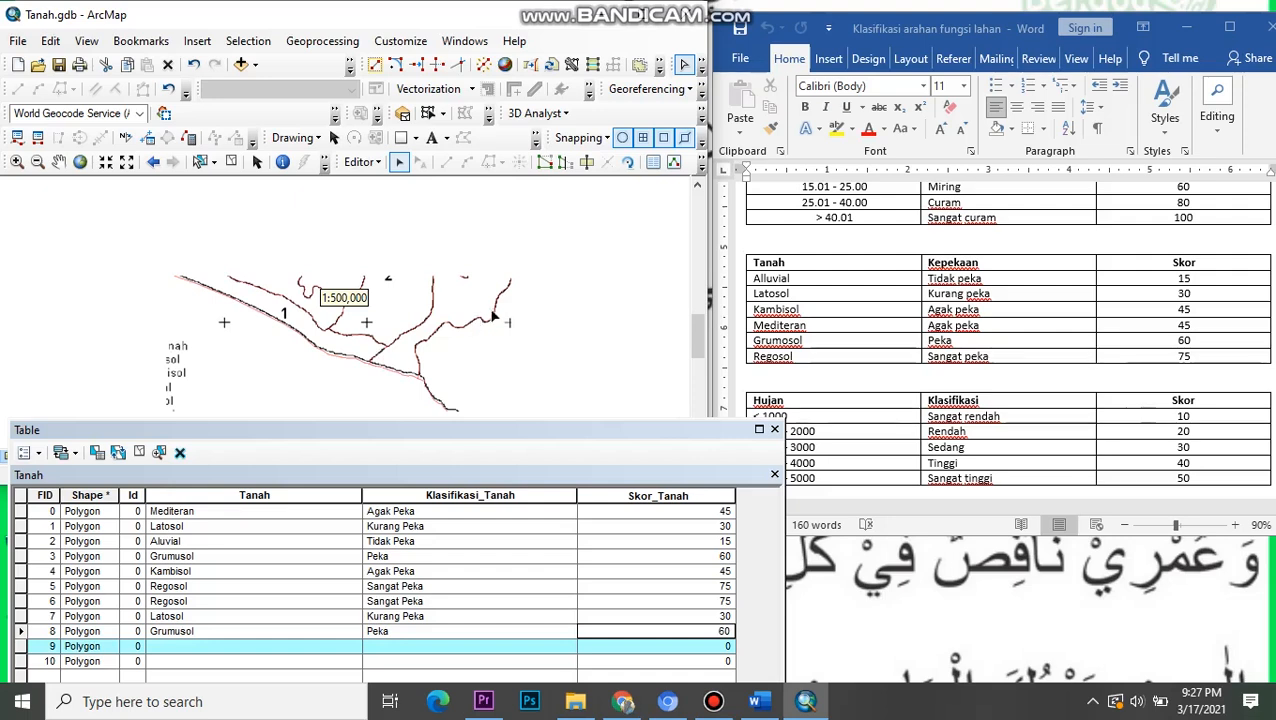
pyautogui.click(555, 349)
pyautogui.moveTo(555, 349); pyautogui.dragTo(372, 355)
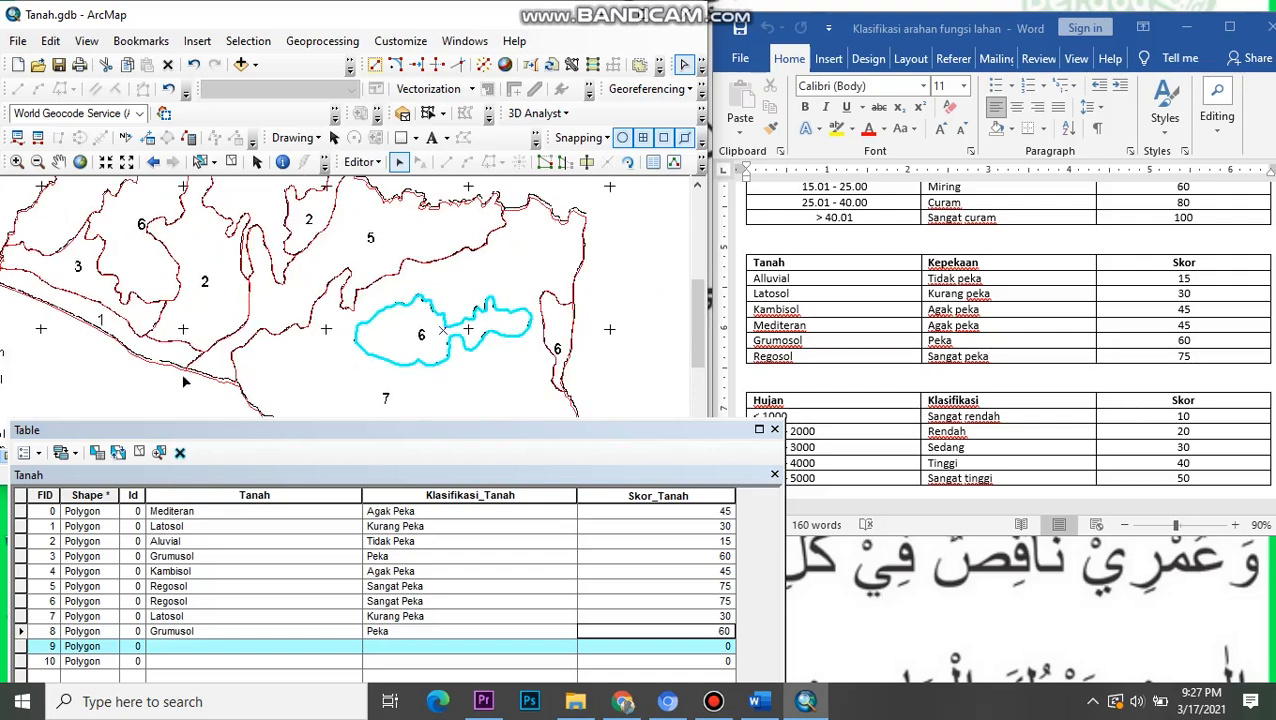
pyautogui.moveTo(184, 380); pyautogui.dragTo(238, 331)
pyautogui.moveTo(197, 381); pyautogui.dragTo(425, 290)
pyautogui.scroll(3, 305, 305)
pyautogui.click(228, 645)
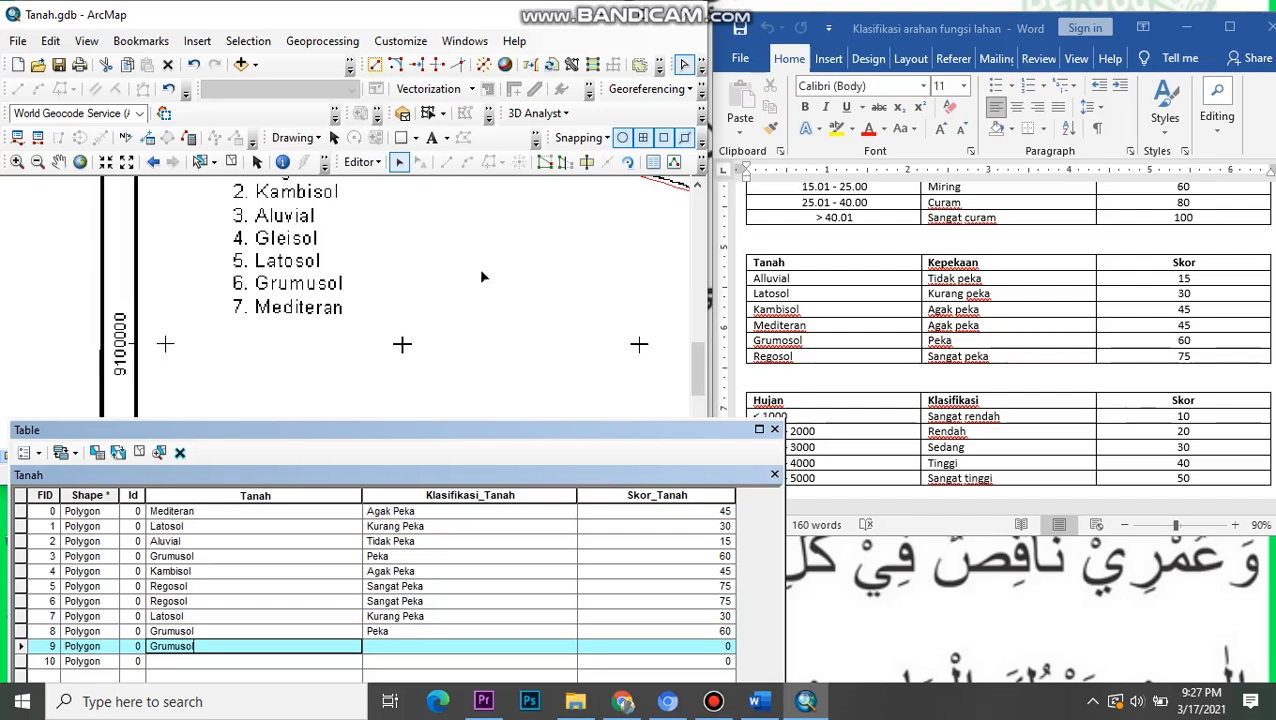
pyautogui.scroll(1, 333, 271)
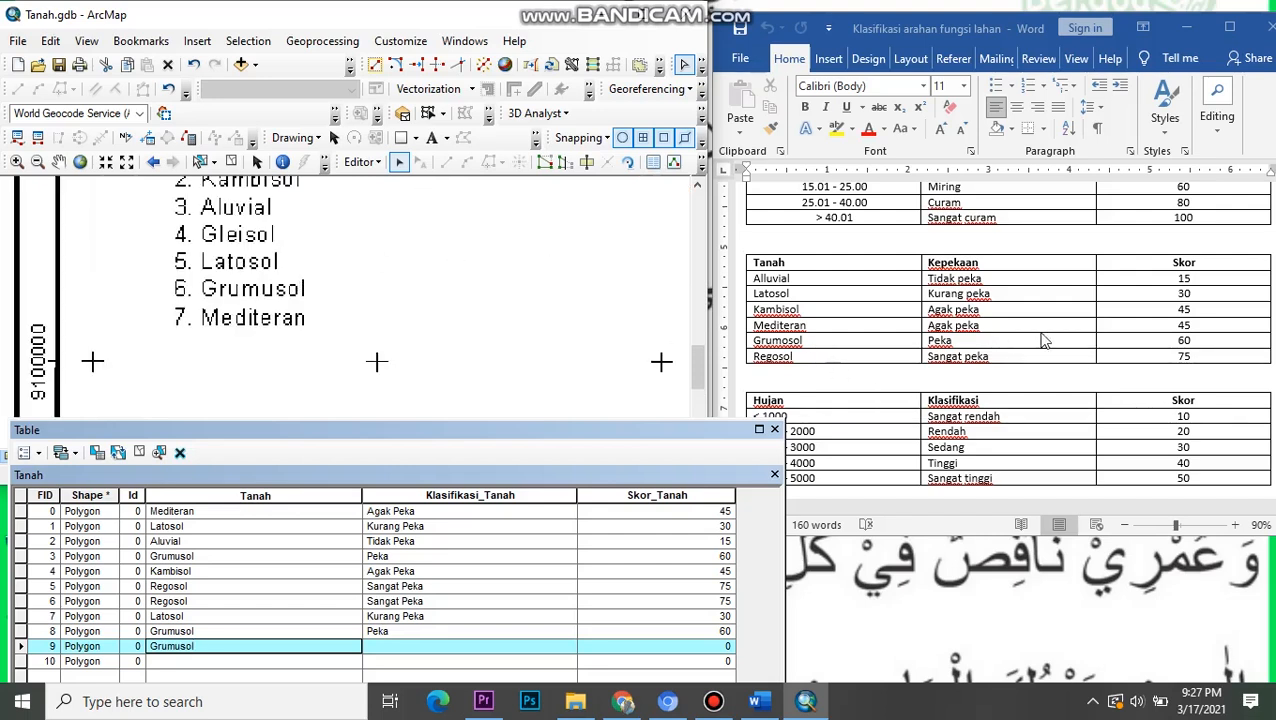
pyautogui.click(532, 646)
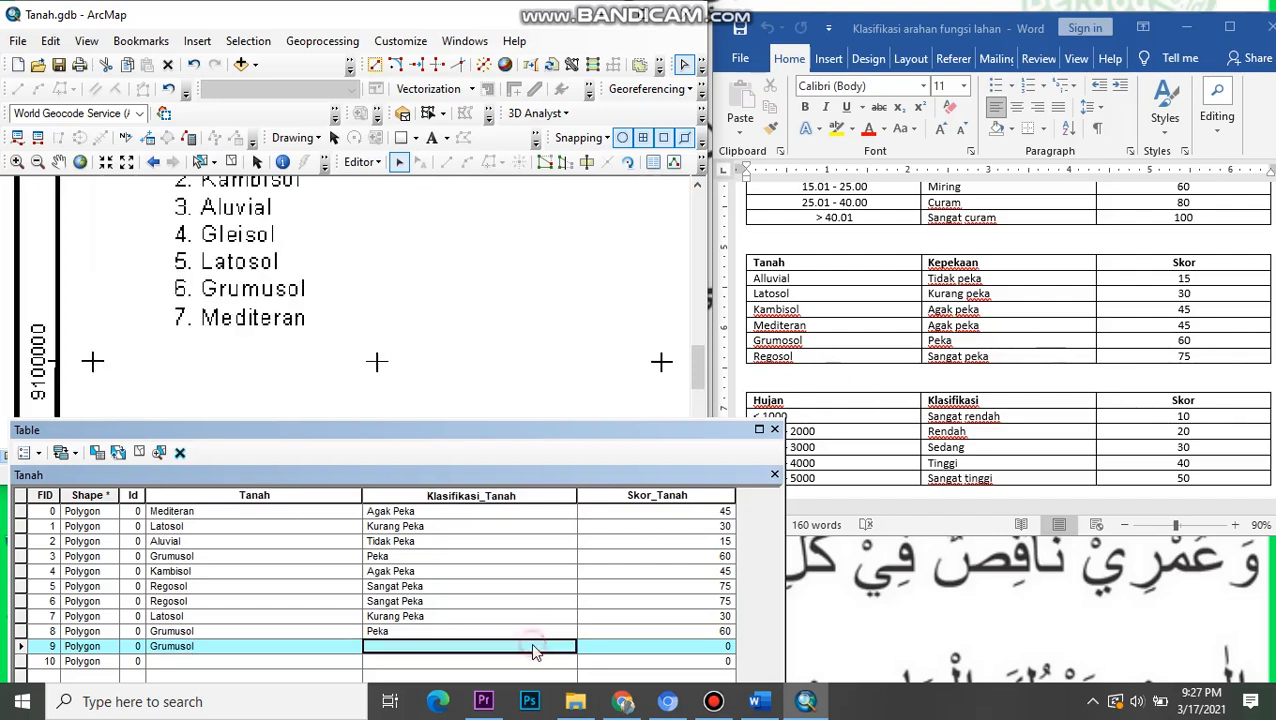
pyautogui.click(533, 647)
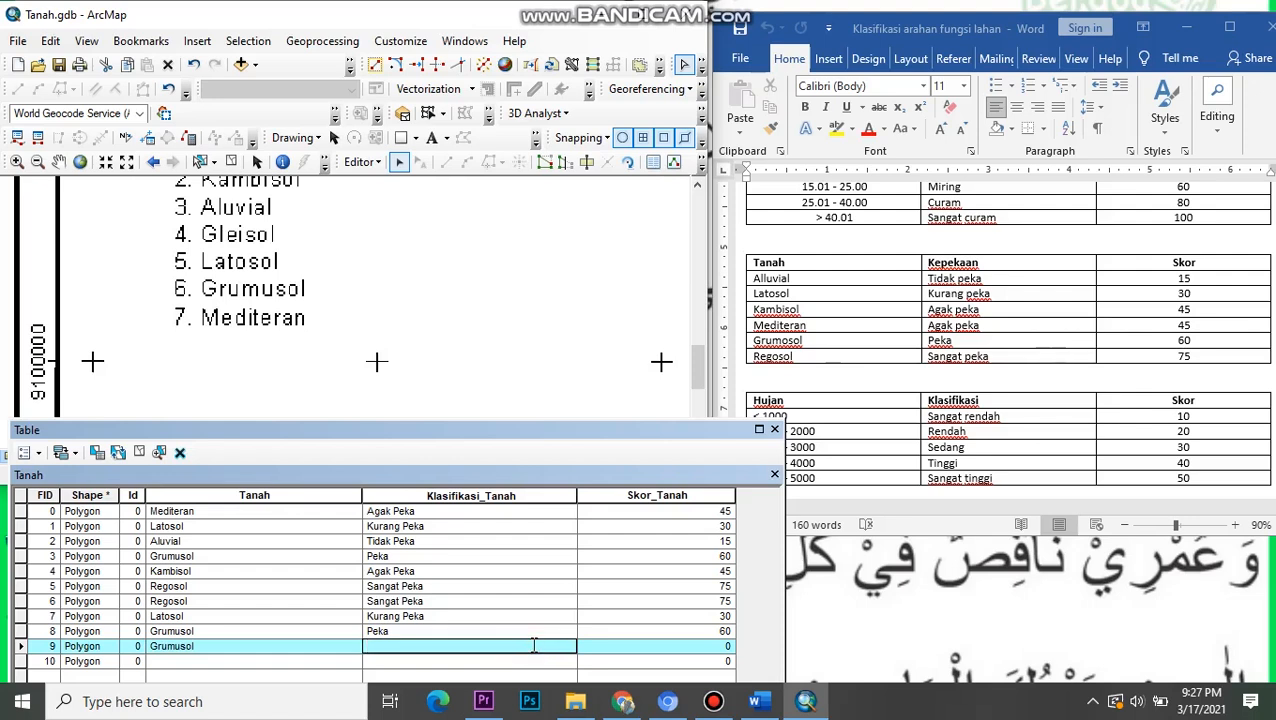
pyautogui.doubleClick(605, 645)
pyautogui.press('BackSpace')
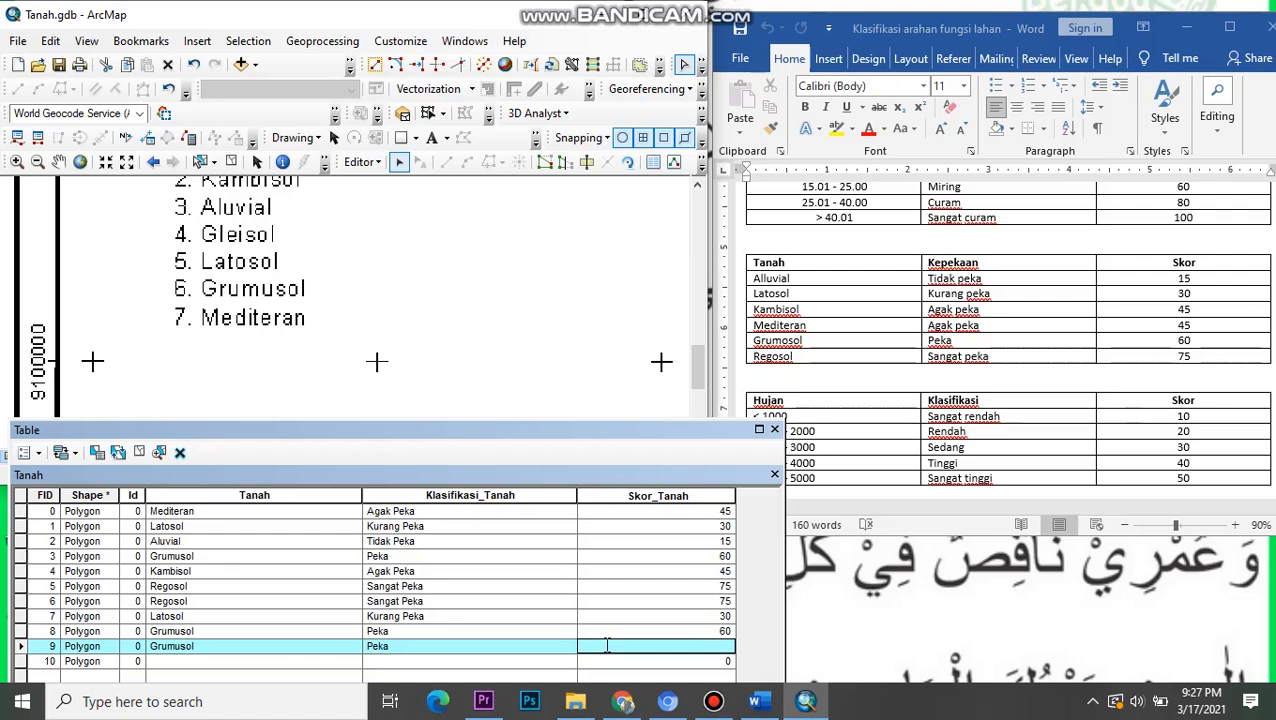
# - Highlight the FID 10 record, check its polygon against the soil legend and enter Kambisol, Agak Peka and score 45
pyautogui.click(21, 662)
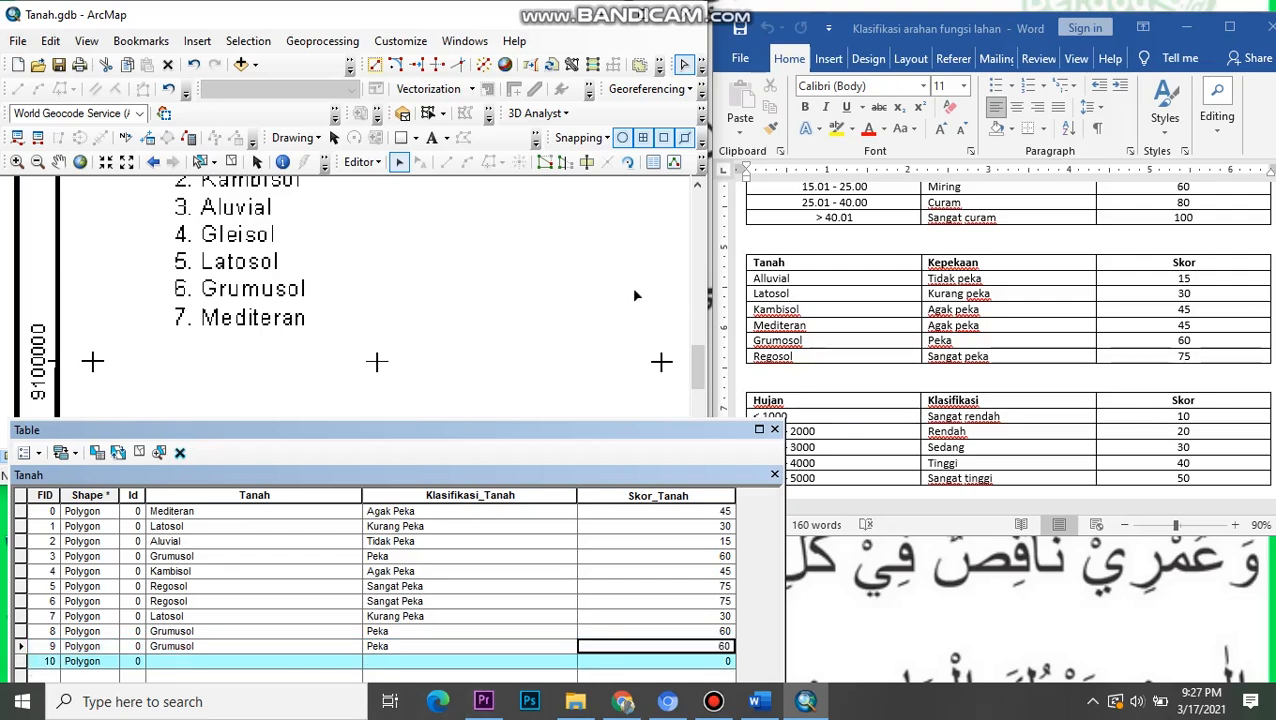
pyautogui.moveTo(631, 286); pyautogui.dragTo(280, 432)
pyautogui.scroll(2, 437, 407)
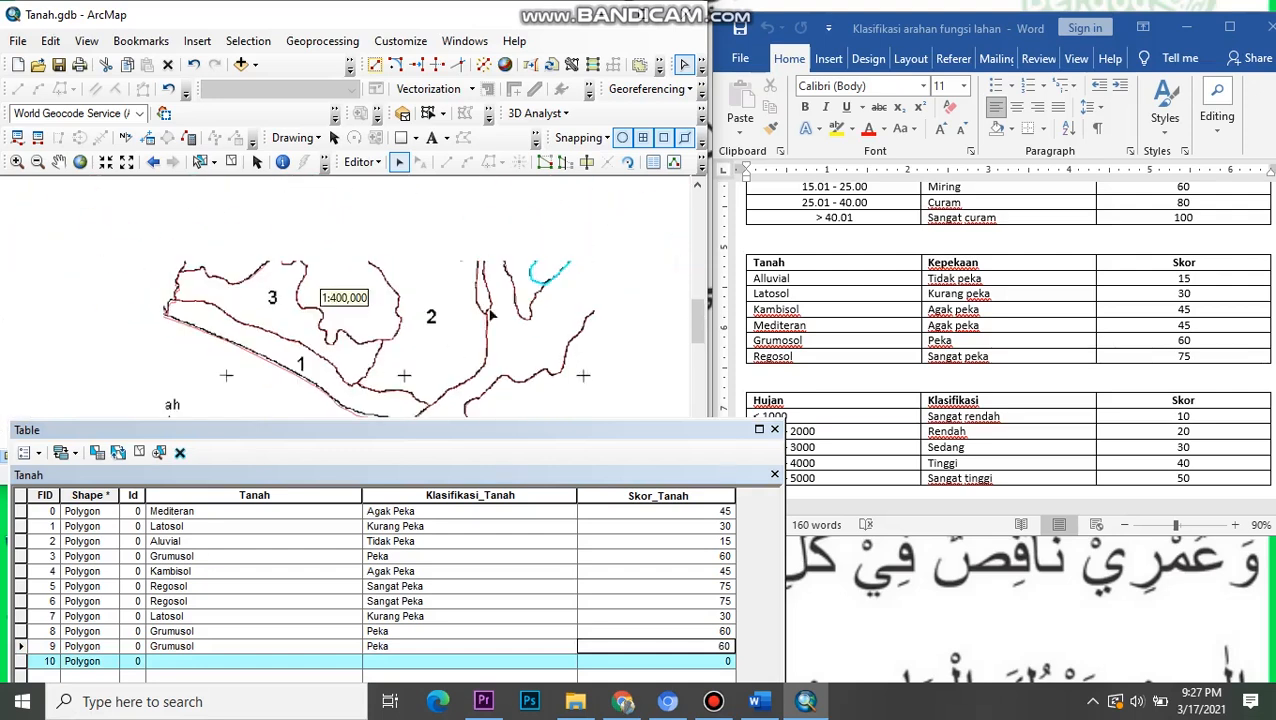
pyautogui.moveTo(280, 415); pyautogui.dragTo(420, 307)
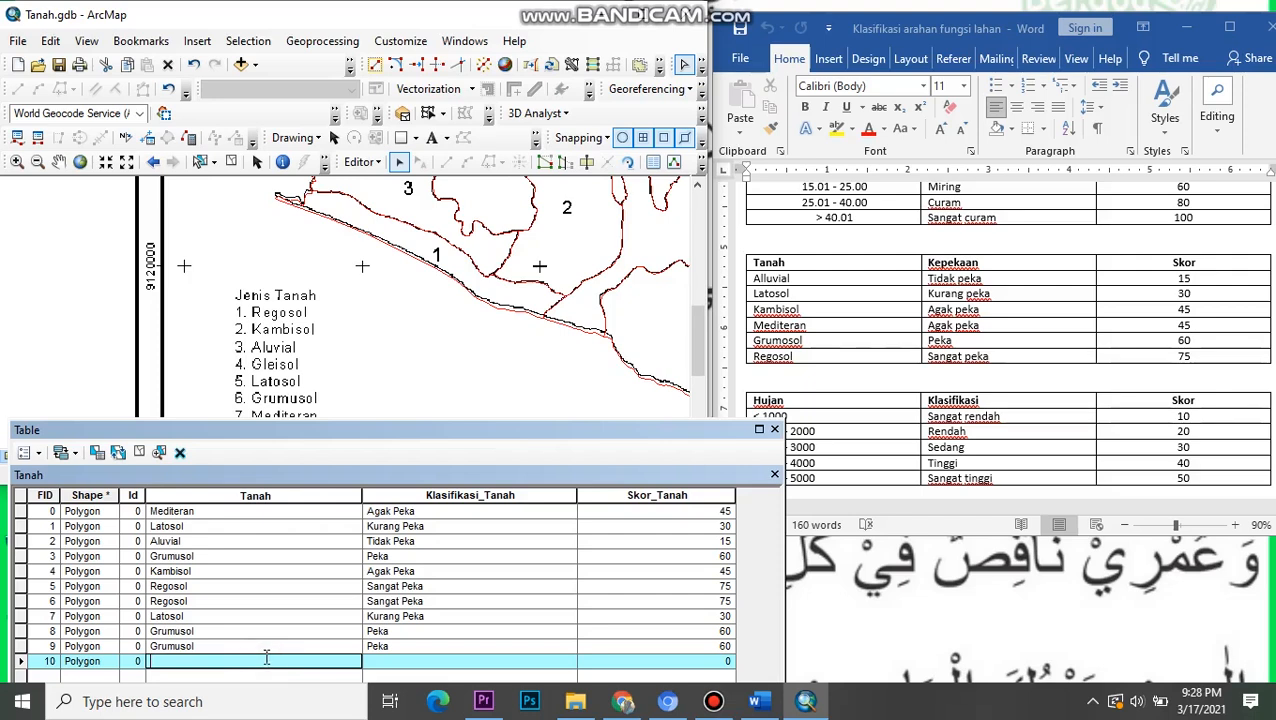
pyautogui.click(713, 701)
pyautogui.click(638, 234)
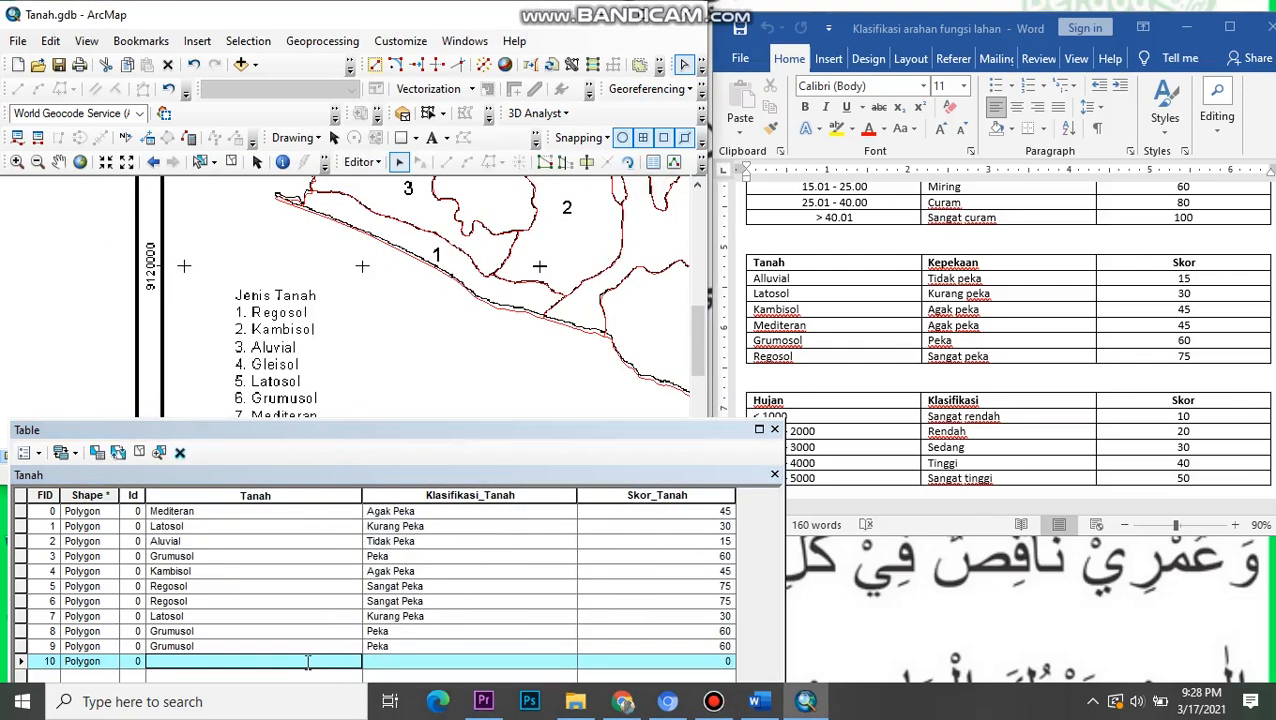
pyautogui.click(308, 662)
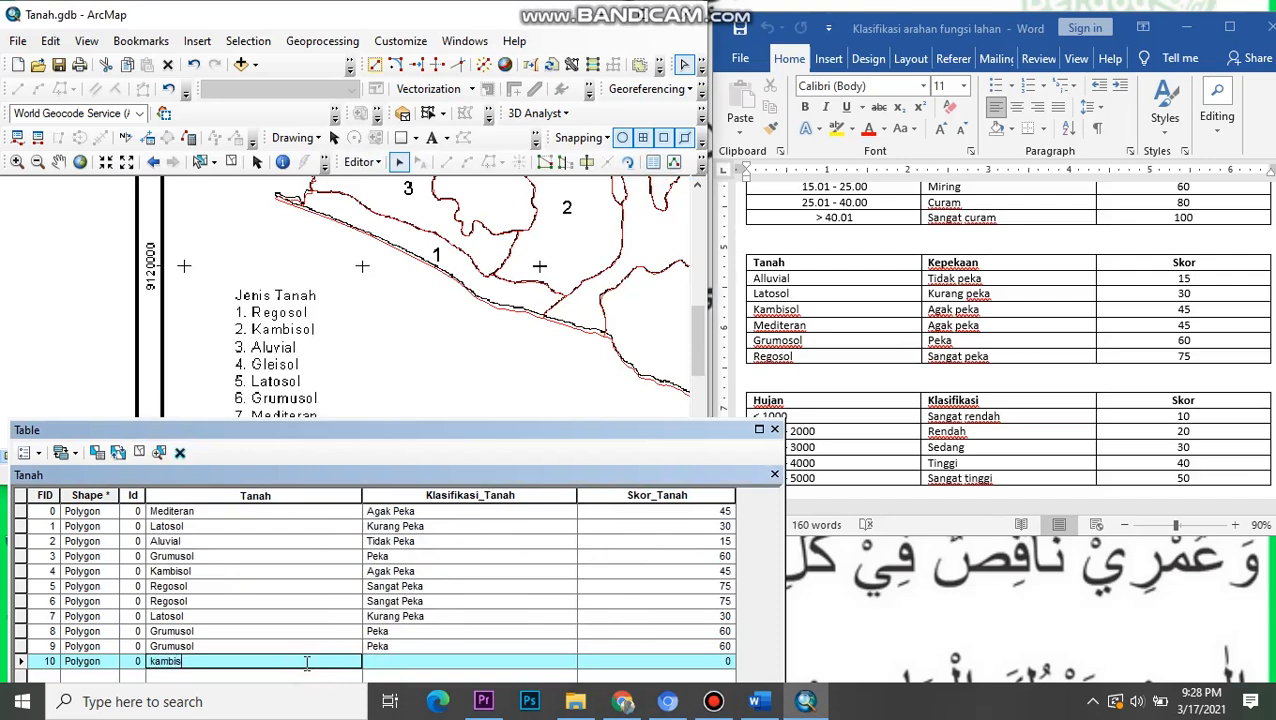
pyautogui.write('Kambi')
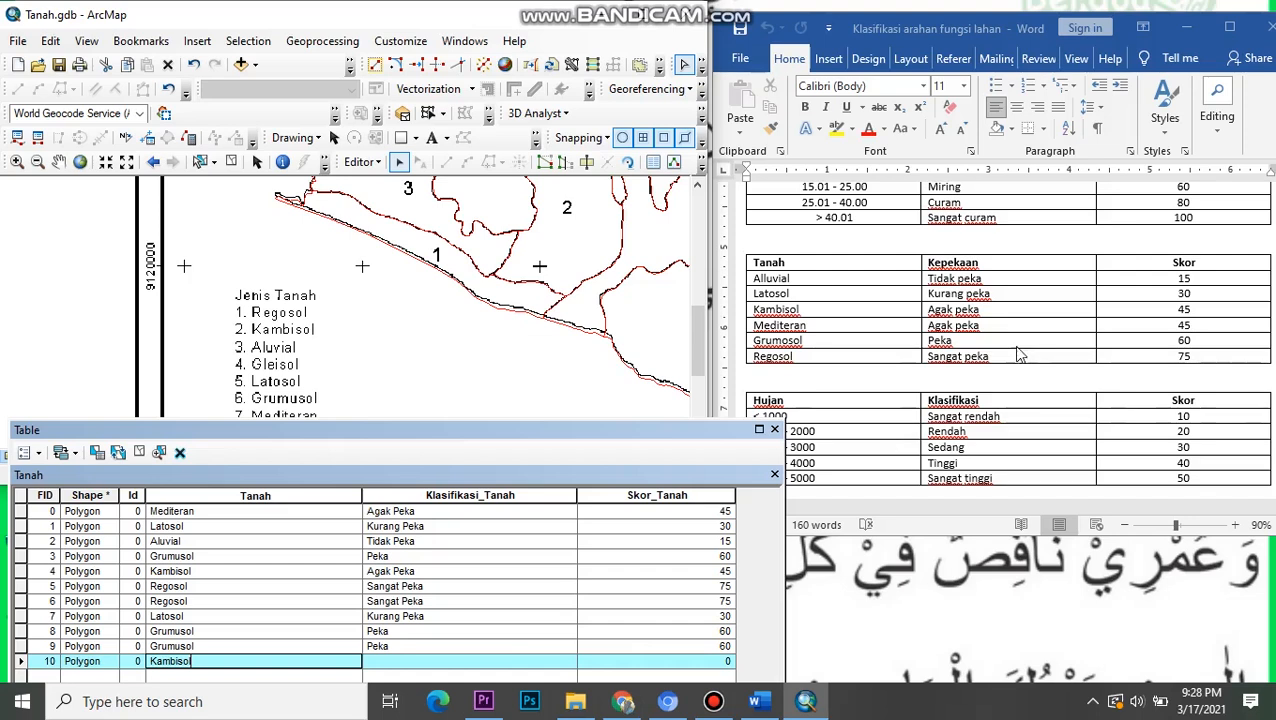
pyautogui.click(478, 661)
pyautogui.write('Agak Peka')
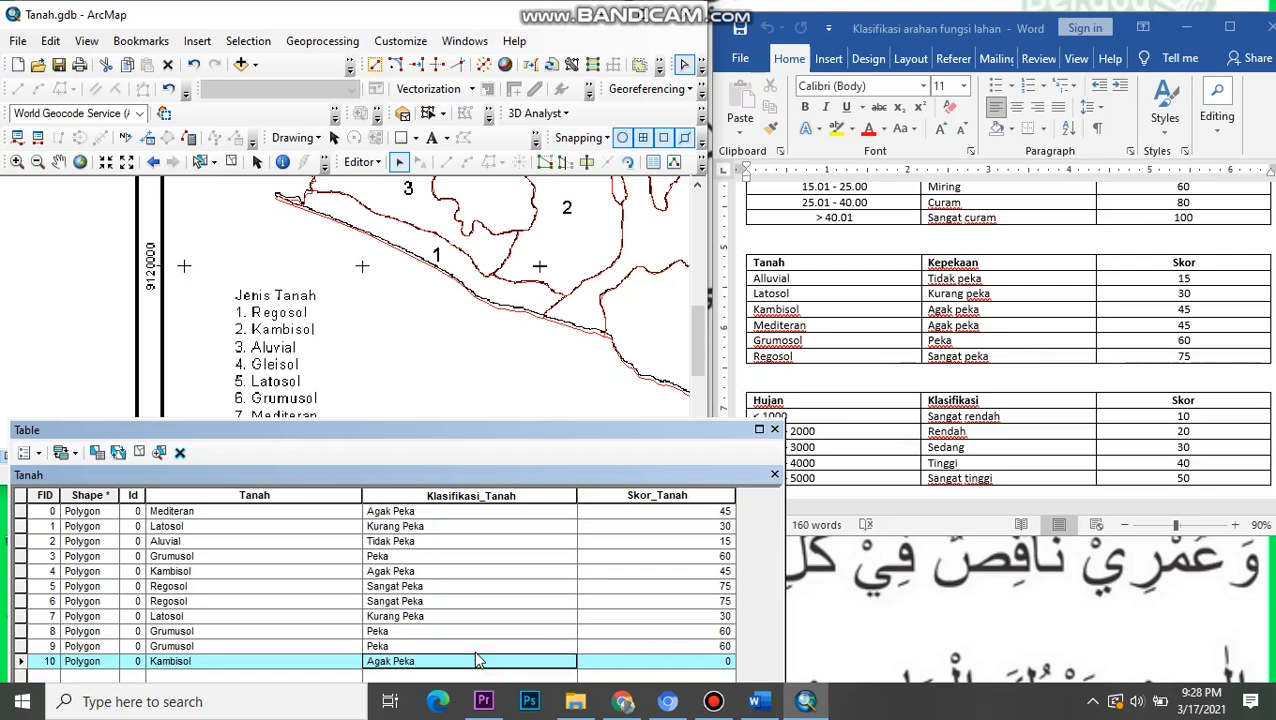
pyautogui.press('Tab')
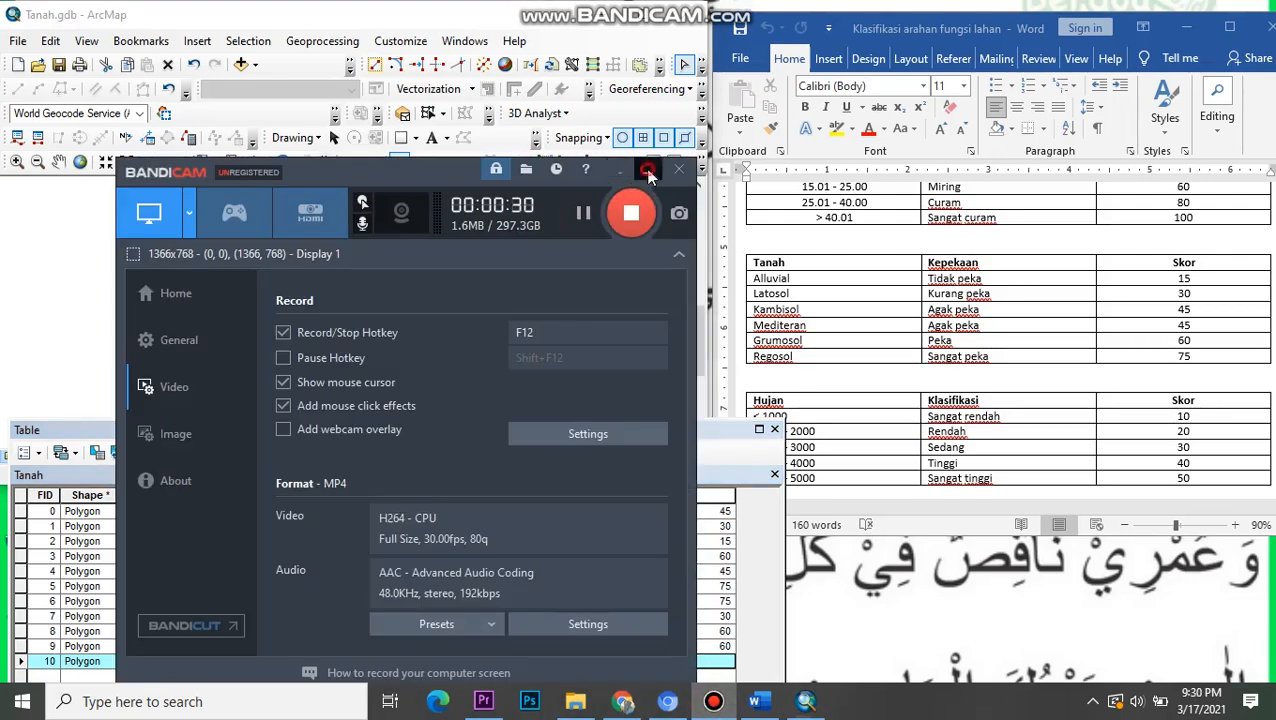
pyautogui.click(648, 170)
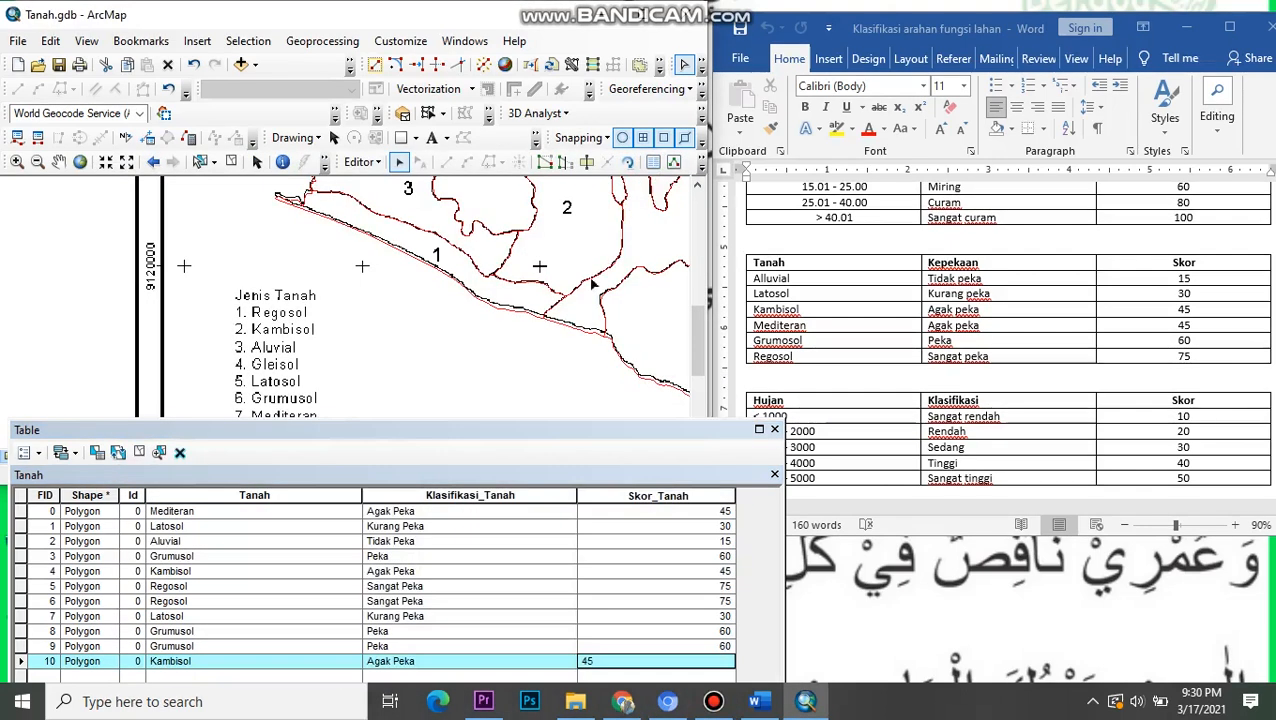
# - Close the Tanah attribute table, save the edits and stop the editing session
pyautogui.click(775, 430)
pyautogui.click(368, 162)
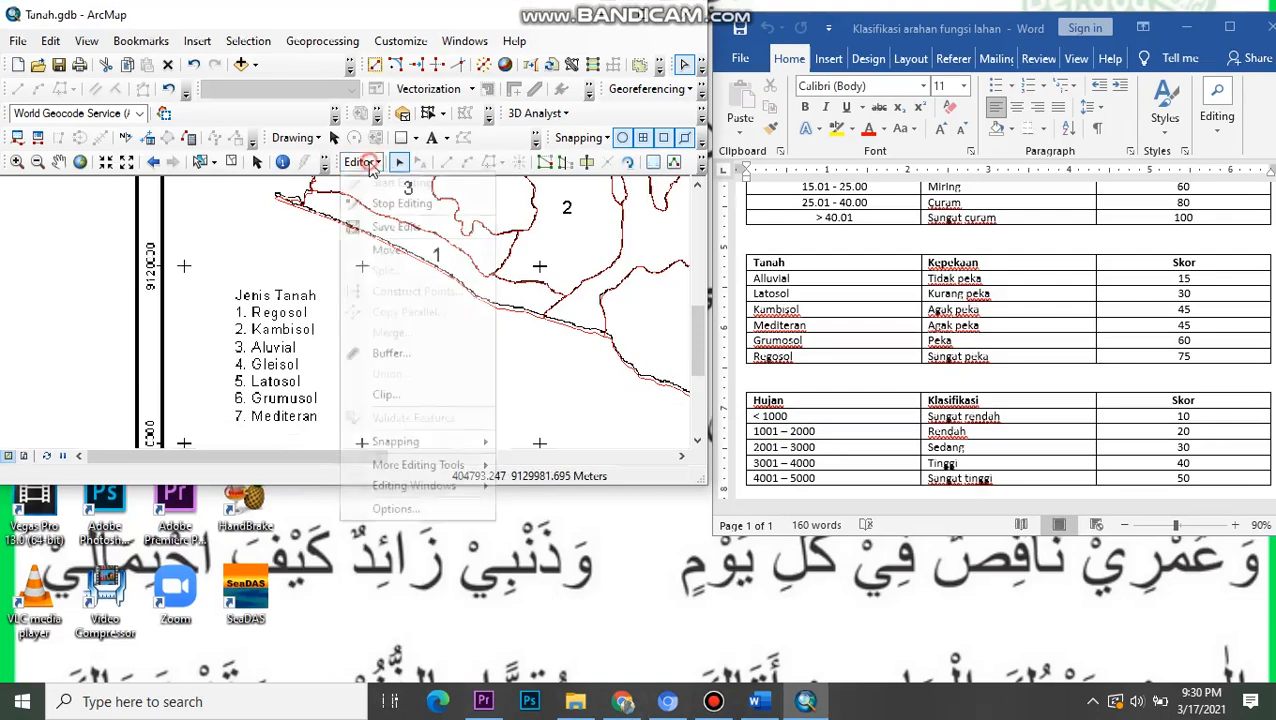
pyautogui.click(400, 224)
pyautogui.click(368, 162)
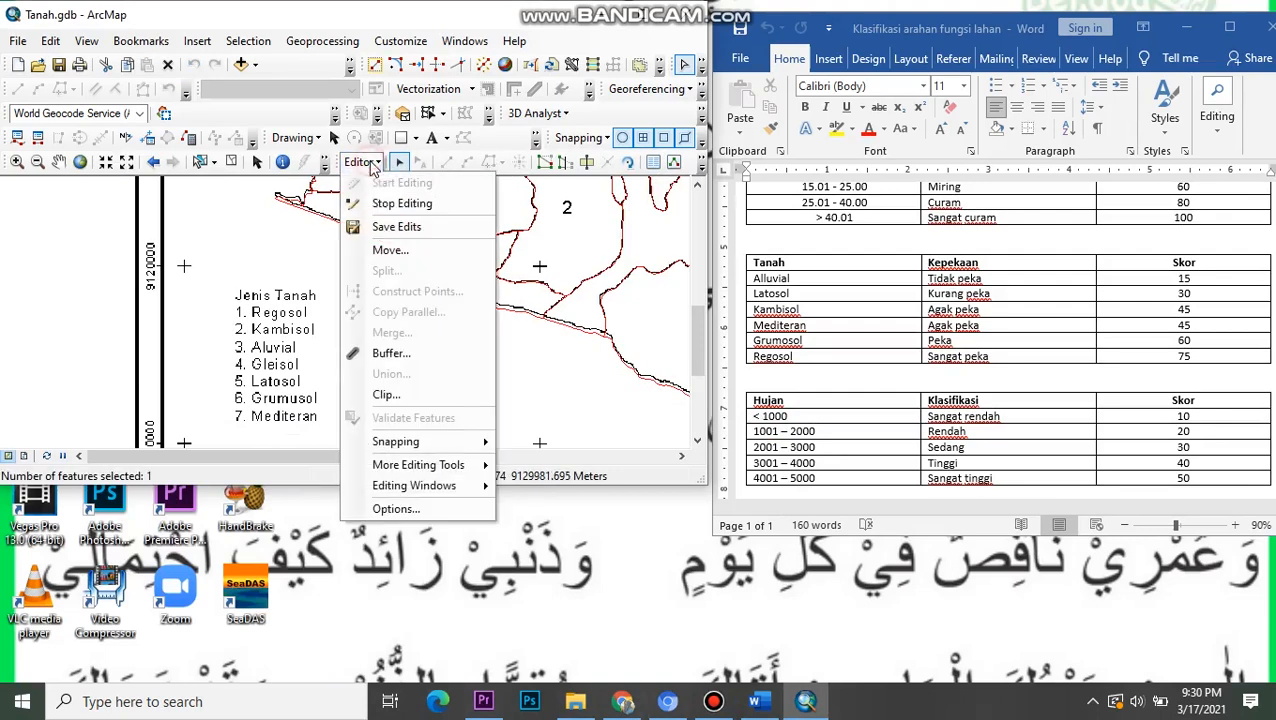
pyautogui.click(392, 201)
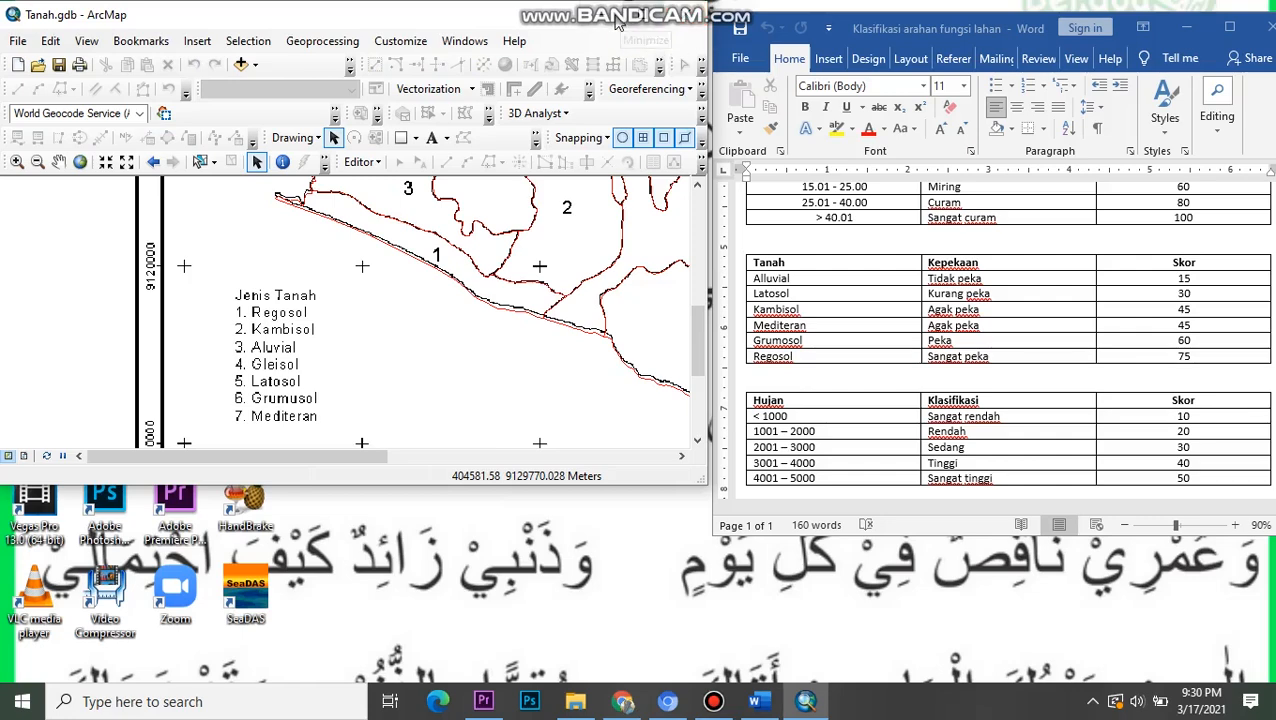
pyautogui.moveTo(537, 30); pyautogui.dragTo(912, 183)
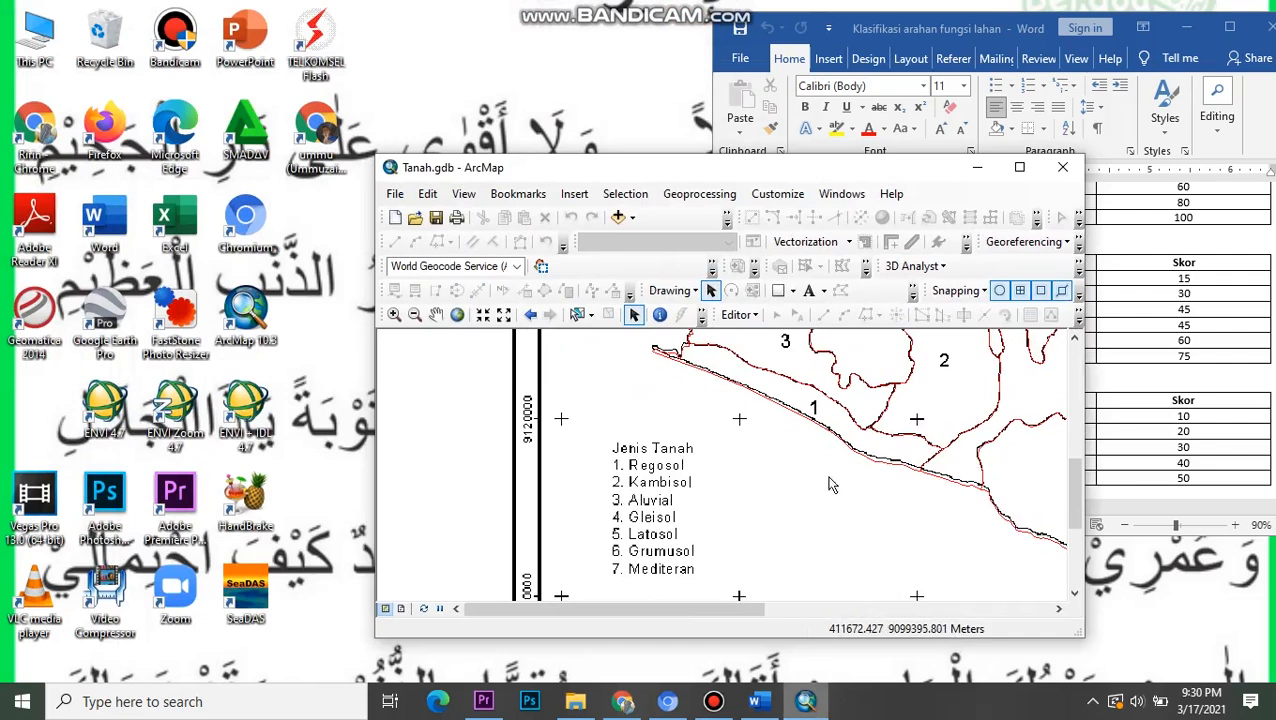
pyautogui.moveTo(887, 170); pyautogui.dragTo(567, 74)
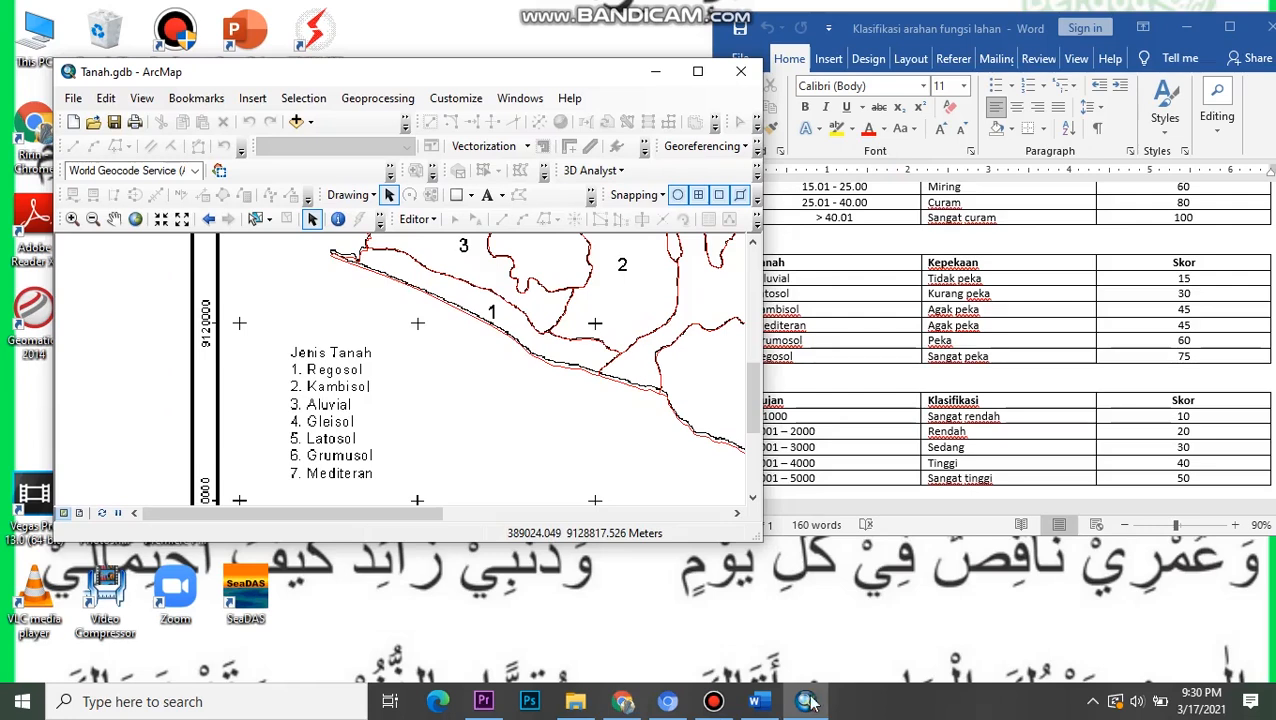
# - Switch to File Explorer and create a folder named INTERSECT inside the KUMPULAN folder
pyautogui.click(575, 701)
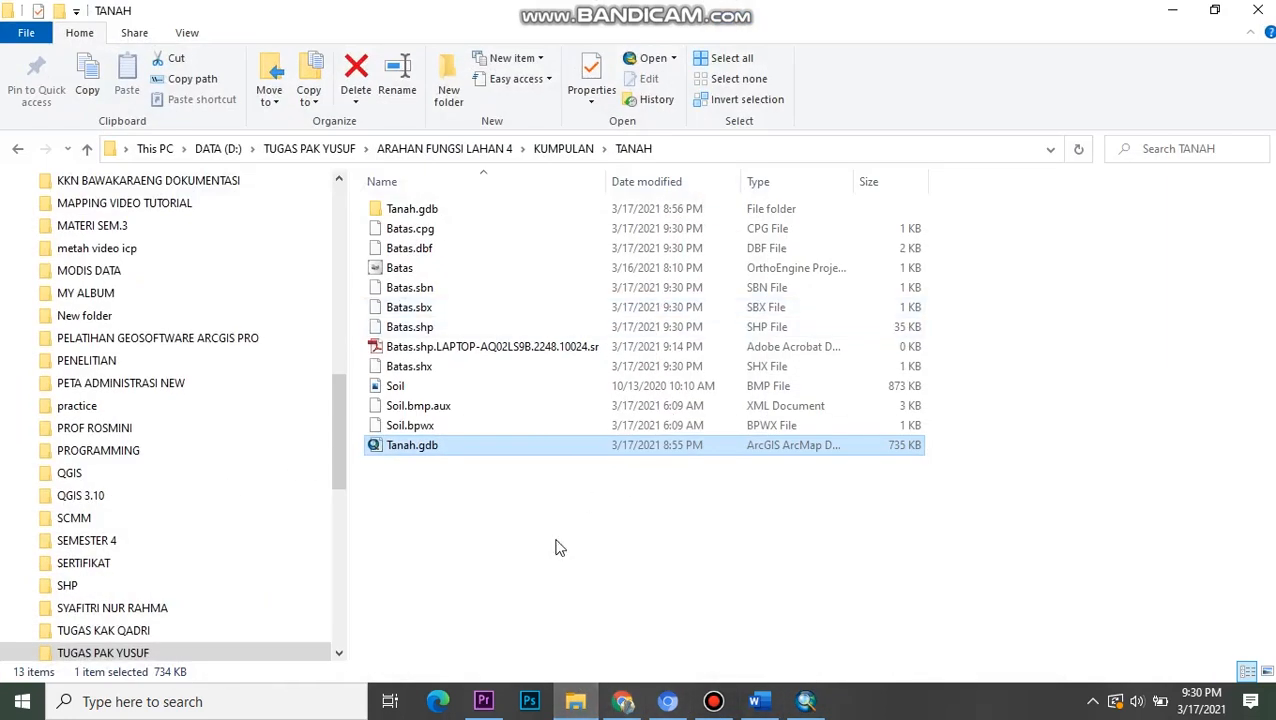
pyautogui.click(562, 150)
pyautogui.rightClick(550, 340)
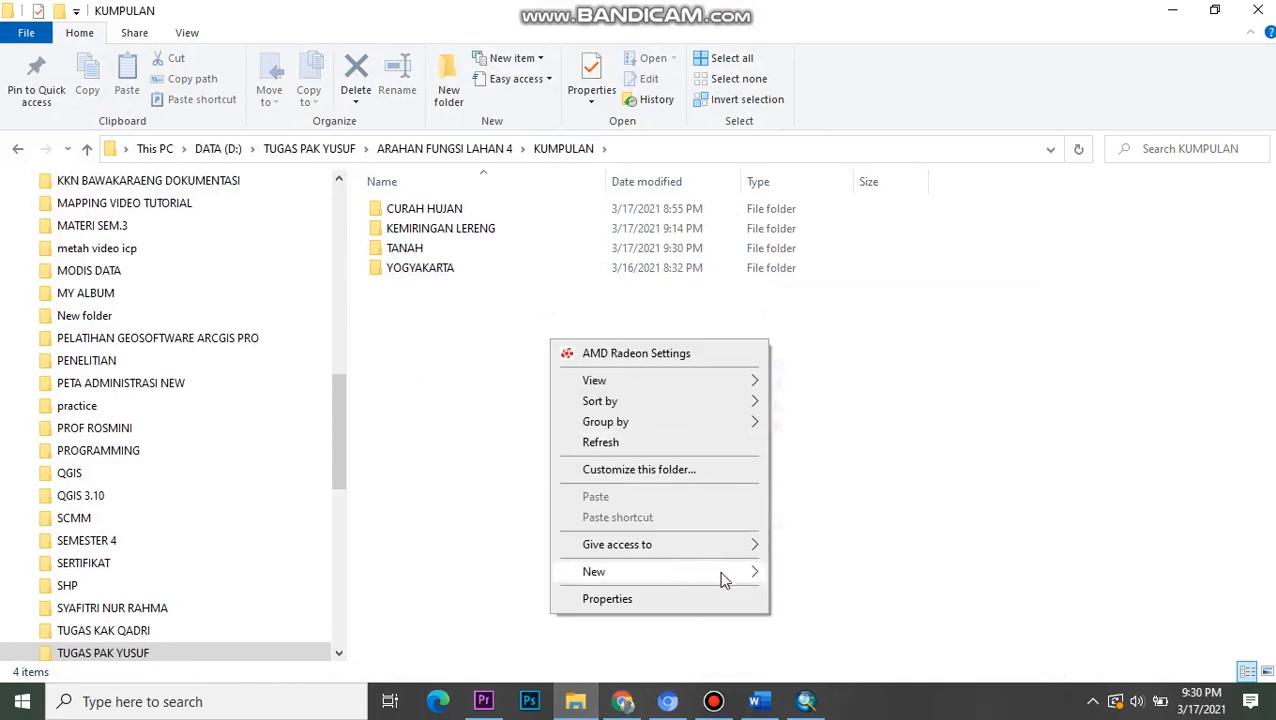
pyautogui.moveTo(720, 572)
pyautogui.click(860, 293)
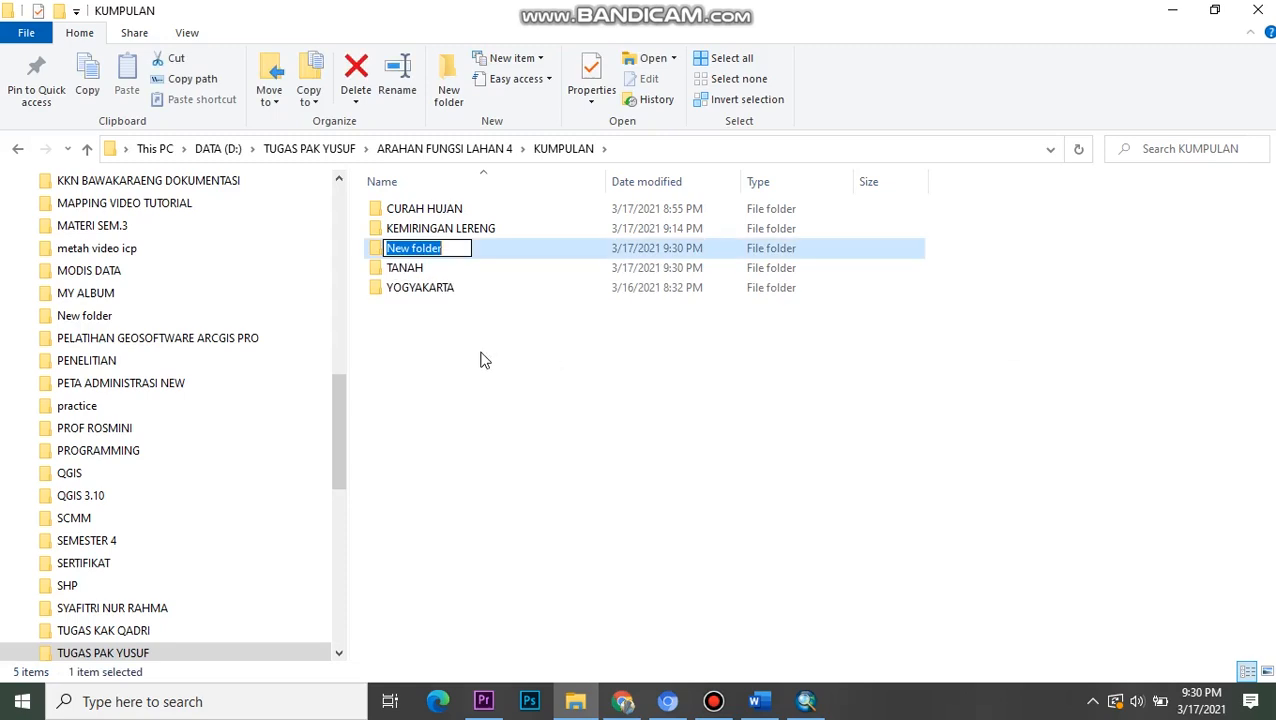
pyautogui.press('capslock')
pyautogui.write('INTERSECT')
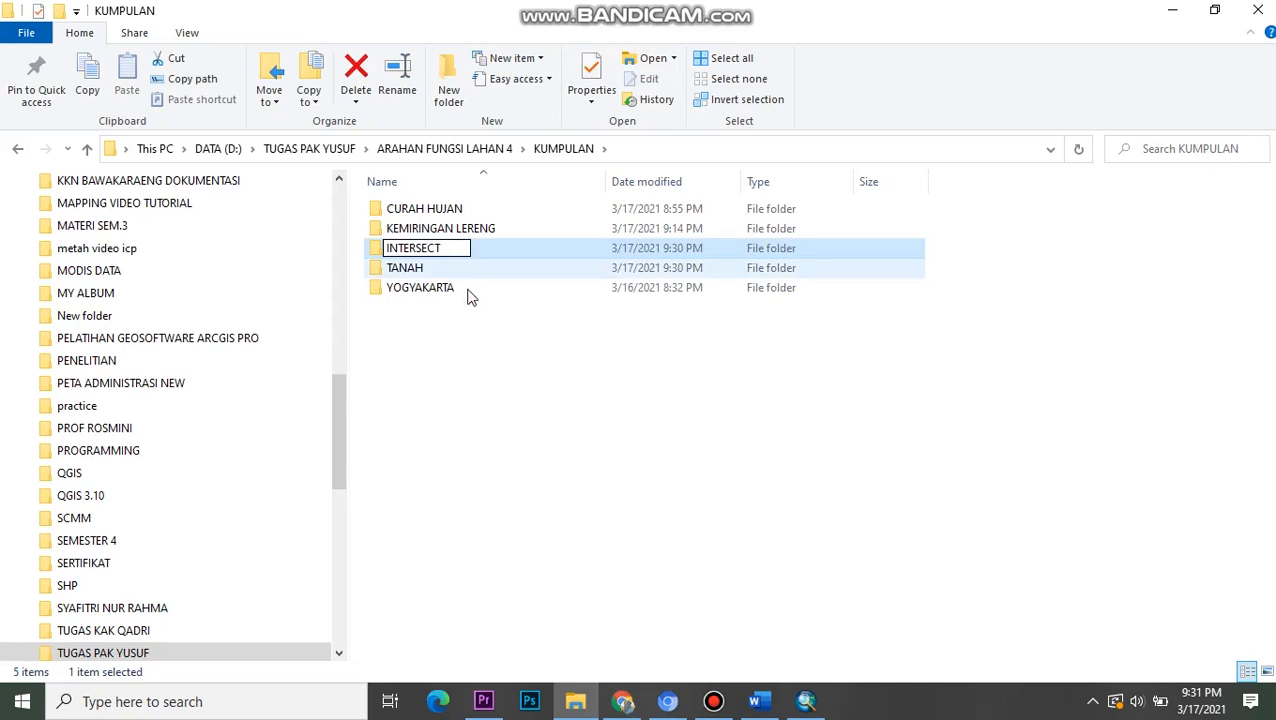
pyautogui.press('Return')
pyautogui.click(596, 348)
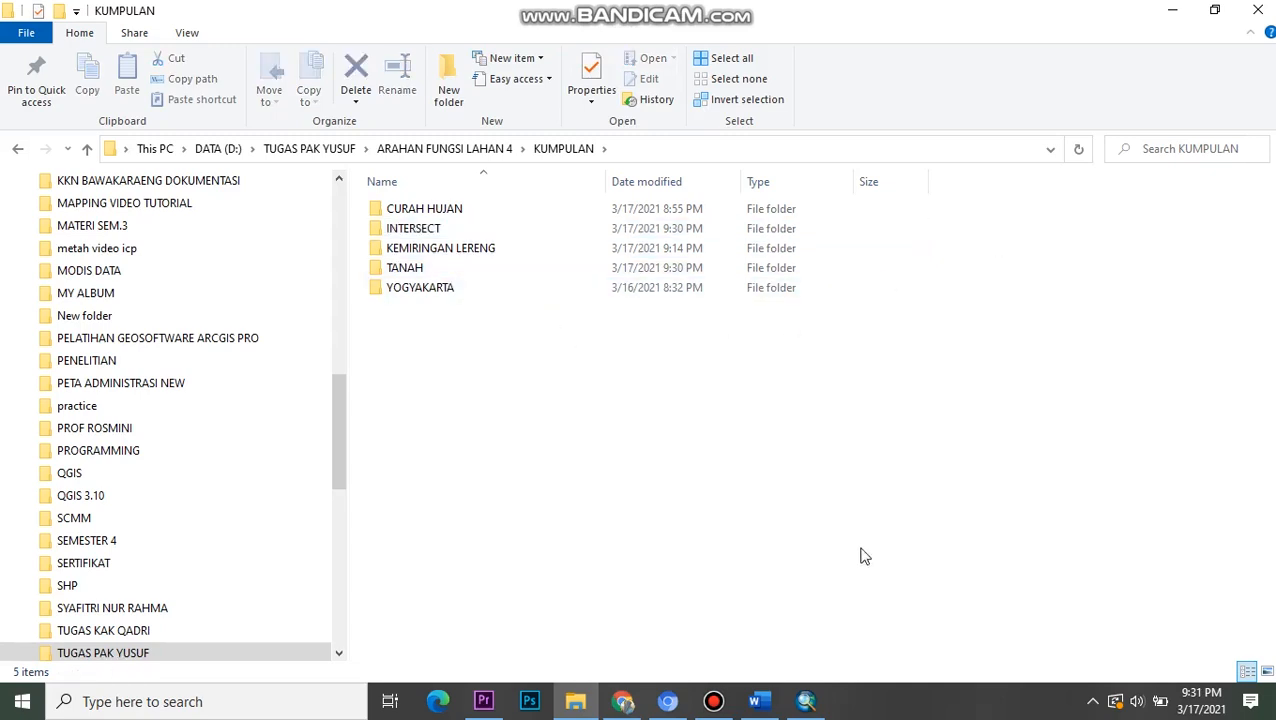
# - Switch to the untitled ArcMap document and display its Table Of Contents
pyautogui.click(714, 701)
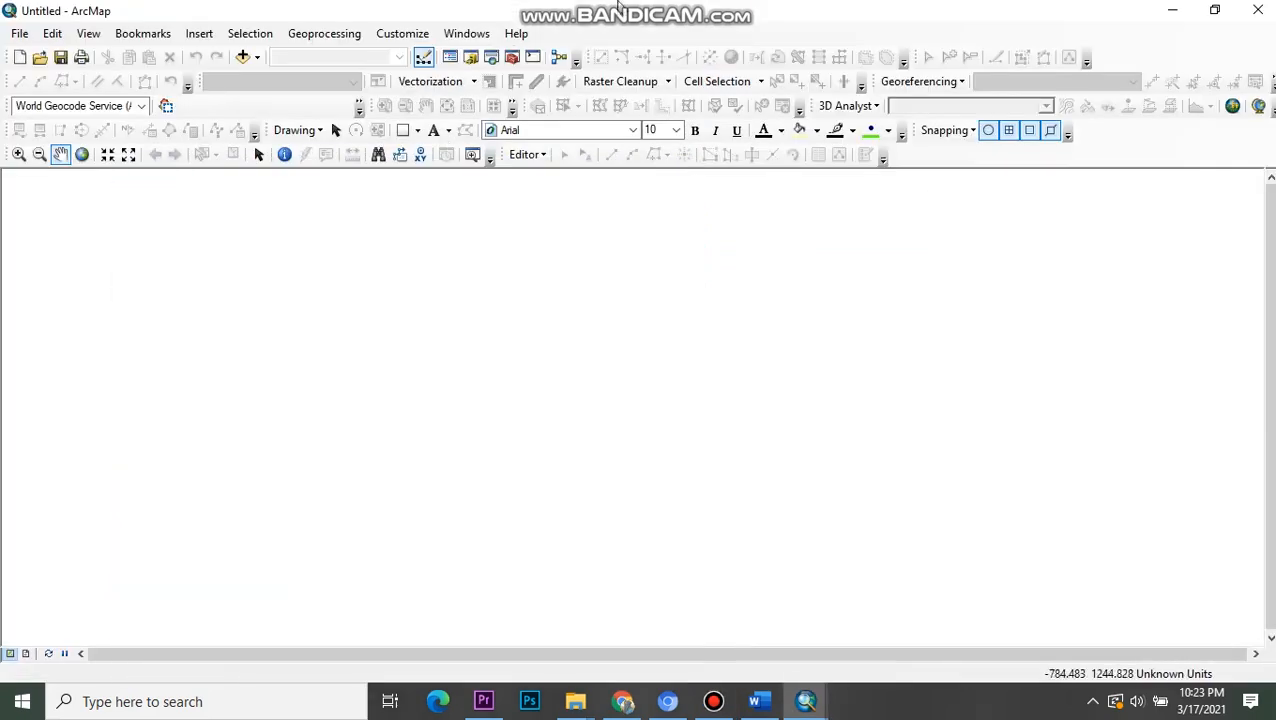
pyautogui.click(480, 34)
pyautogui.click(535, 119)
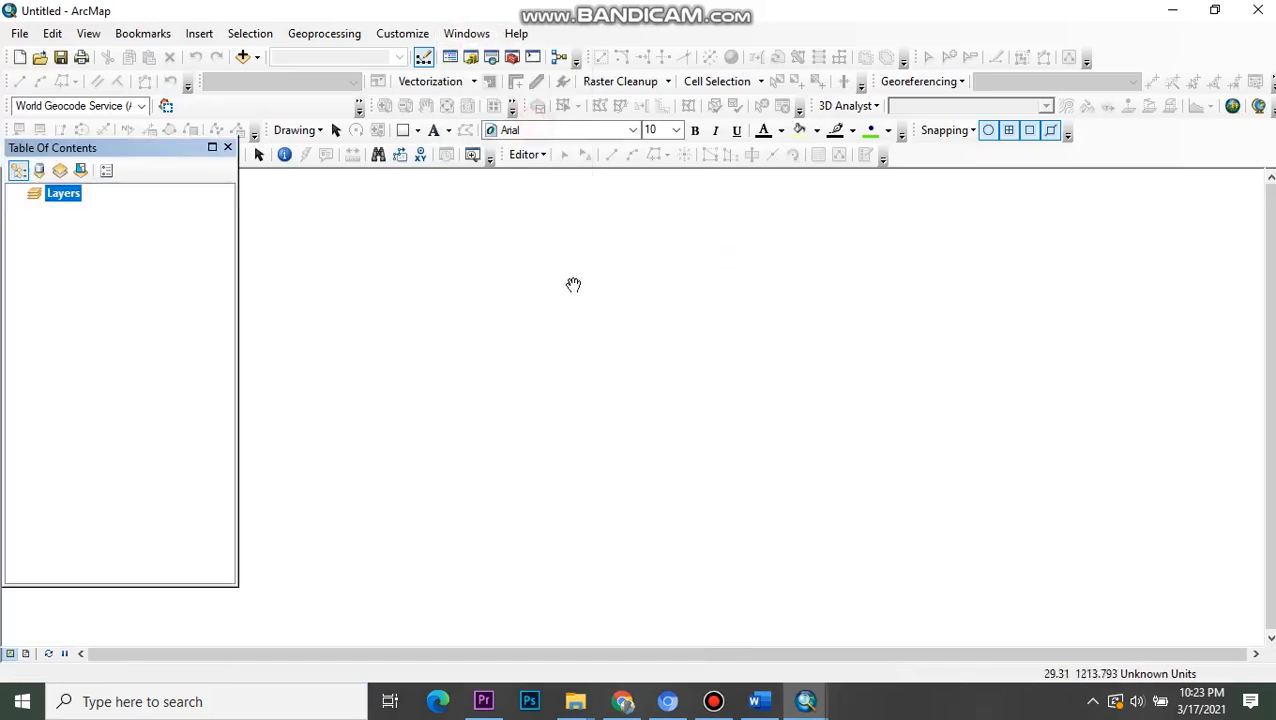
# - Shrink the untitled ArcMap window and bring up the Hujan map document beside it
pyautogui.click(1214, 9)
pyautogui.moveTo(820, 128); pyautogui.dragTo(449, 111)
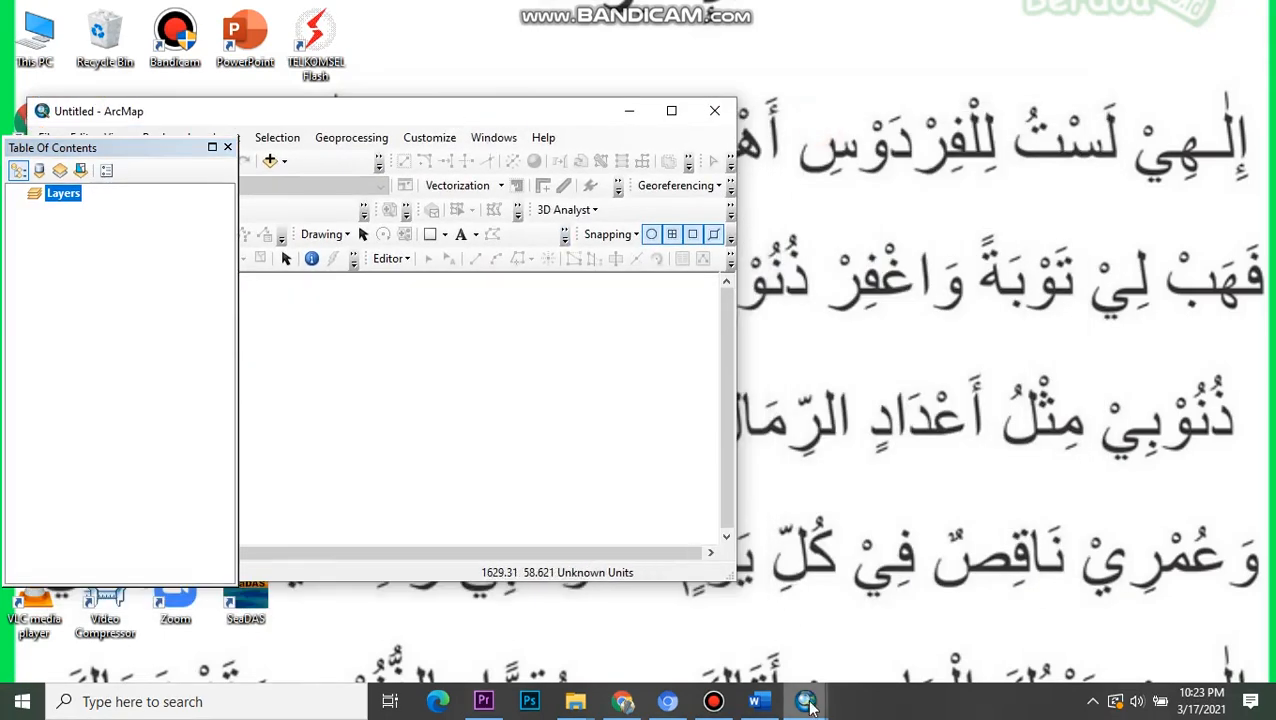
pyautogui.moveTo(810, 706)
pyautogui.moveTo(745, 655)
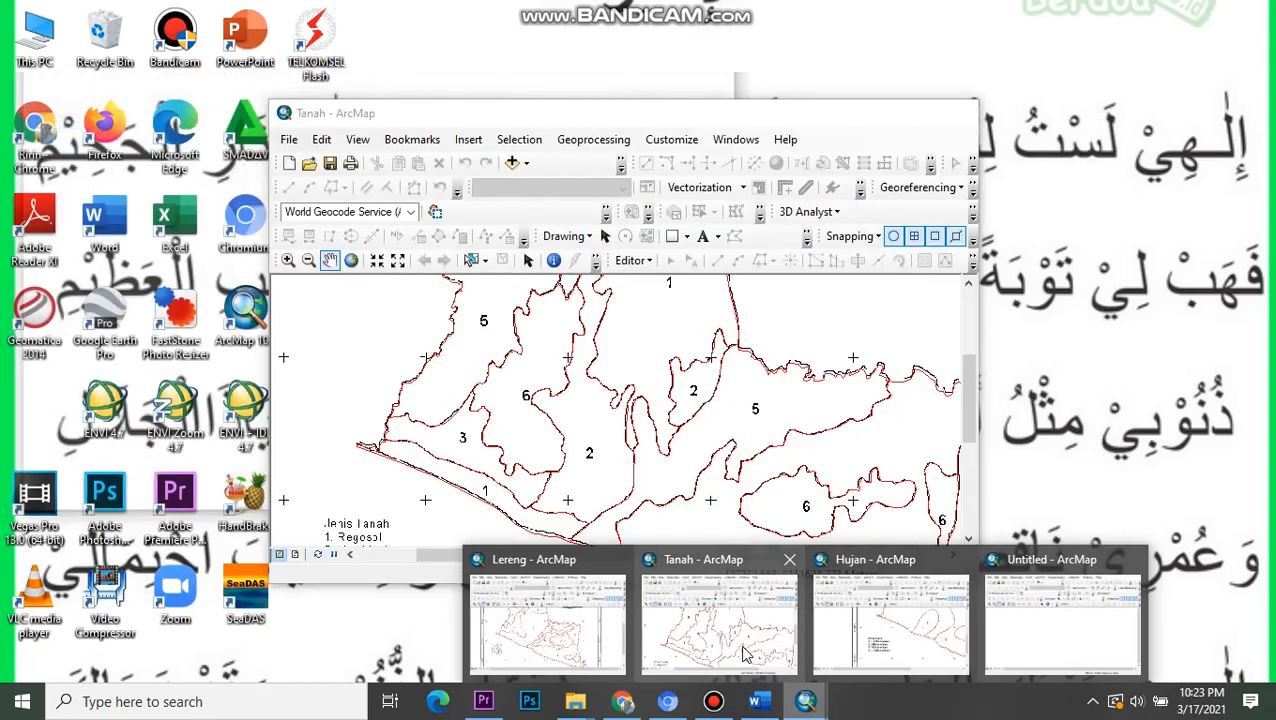
pyautogui.click(880, 612)
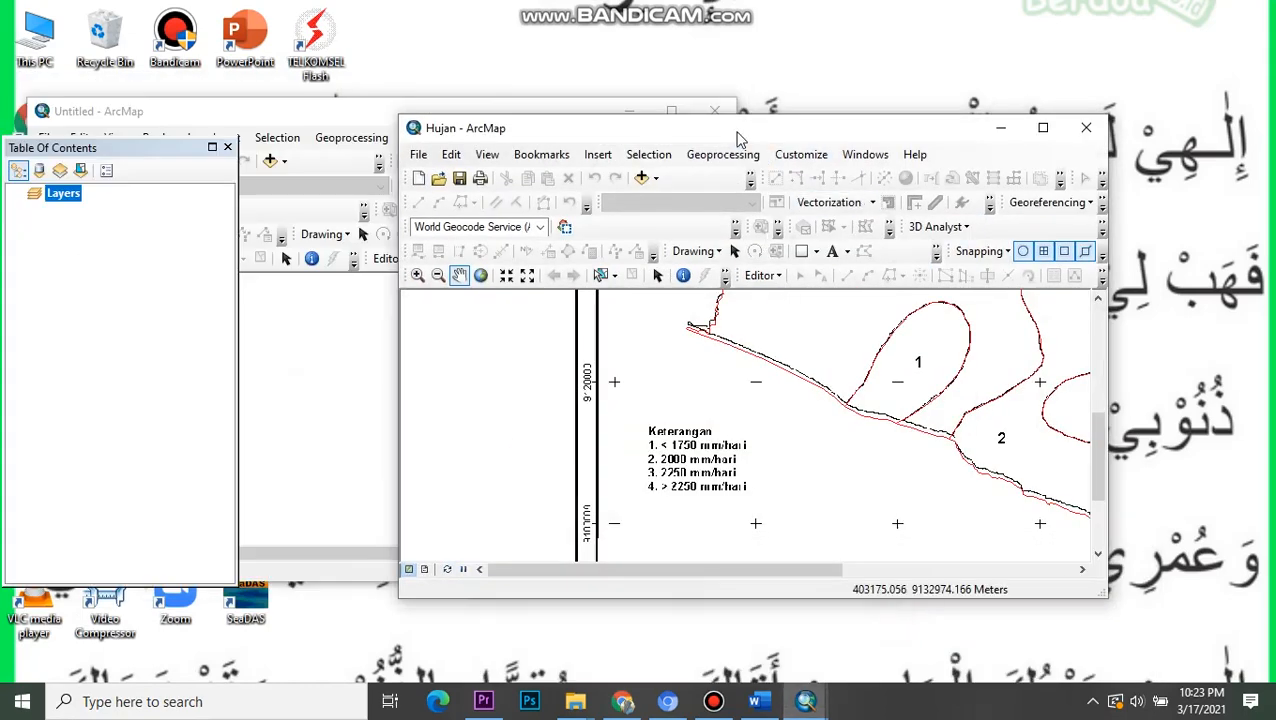
pyautogui.moveTo(739, 130); pyautogui.dragTo(922, 133)
# - Display the Hujan document's Table Of Contents and copy its red-outlined Hujan layer into the untitled map, then minimize the Hujan document
pyautogui.click(1047, 148)
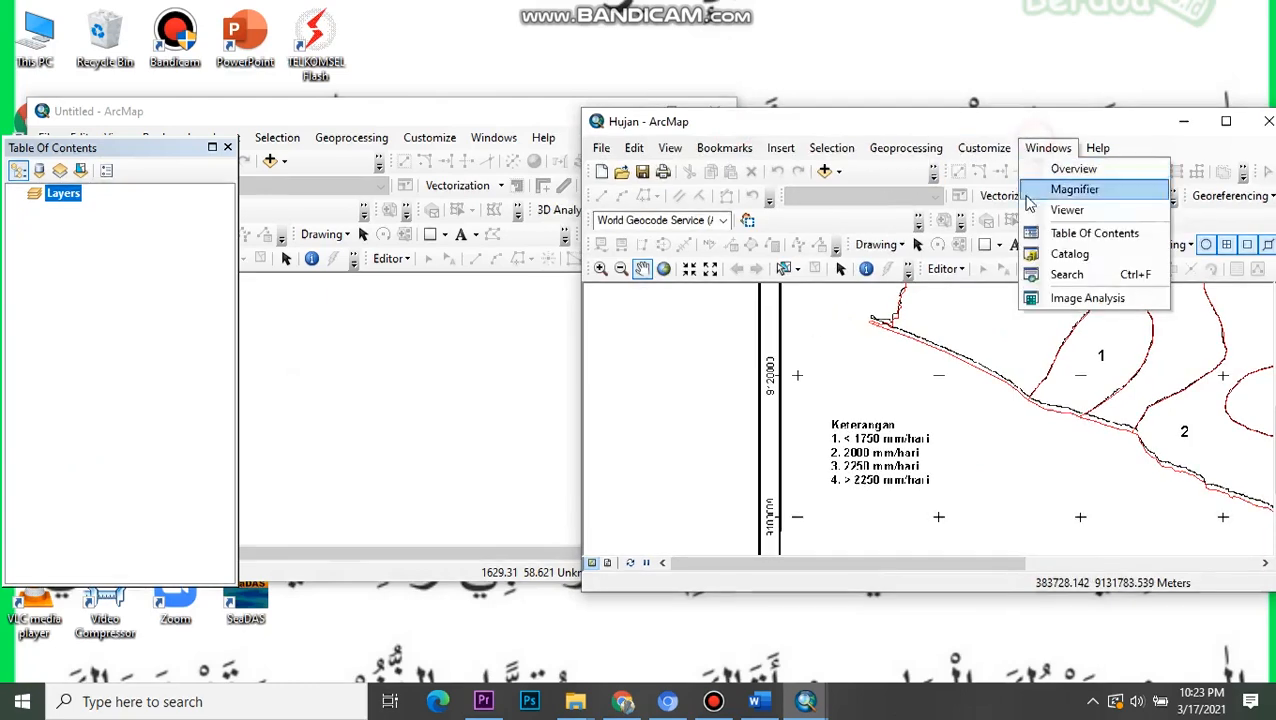
pyautogui.click(1057, 233)
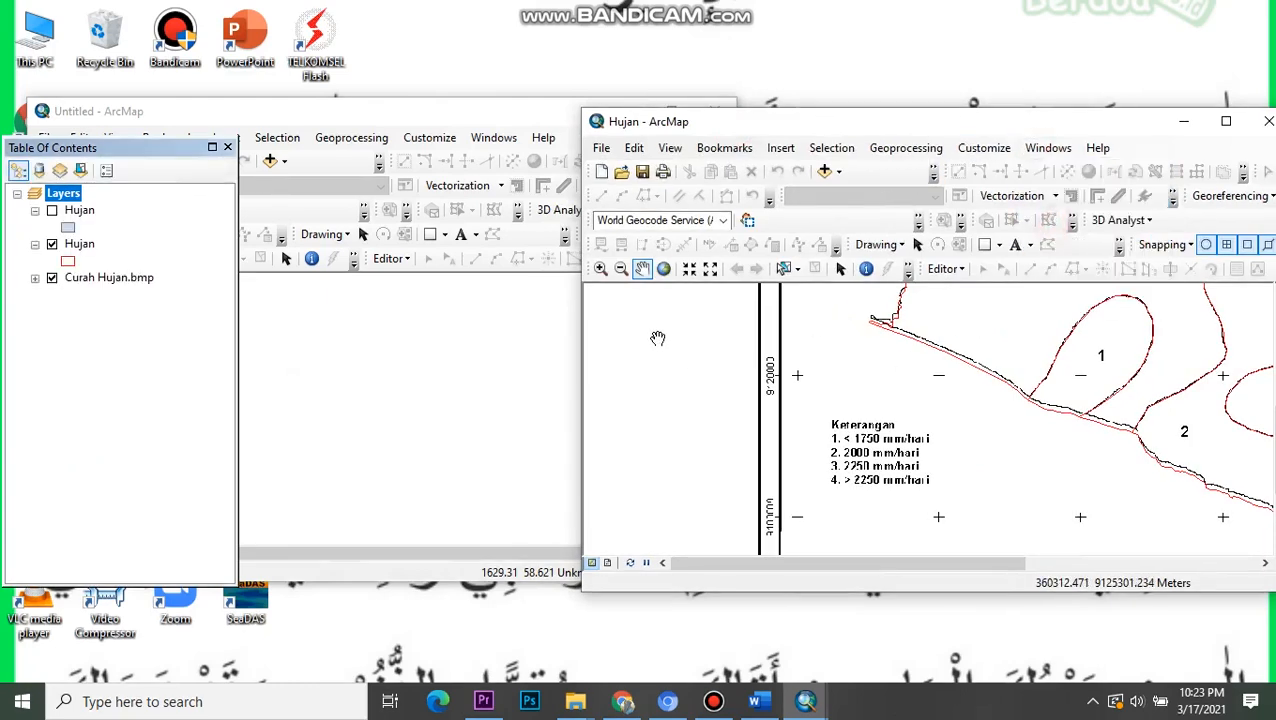
pyautogui.moveTo(88, 148); pyautogui.dragTo(655, 286)
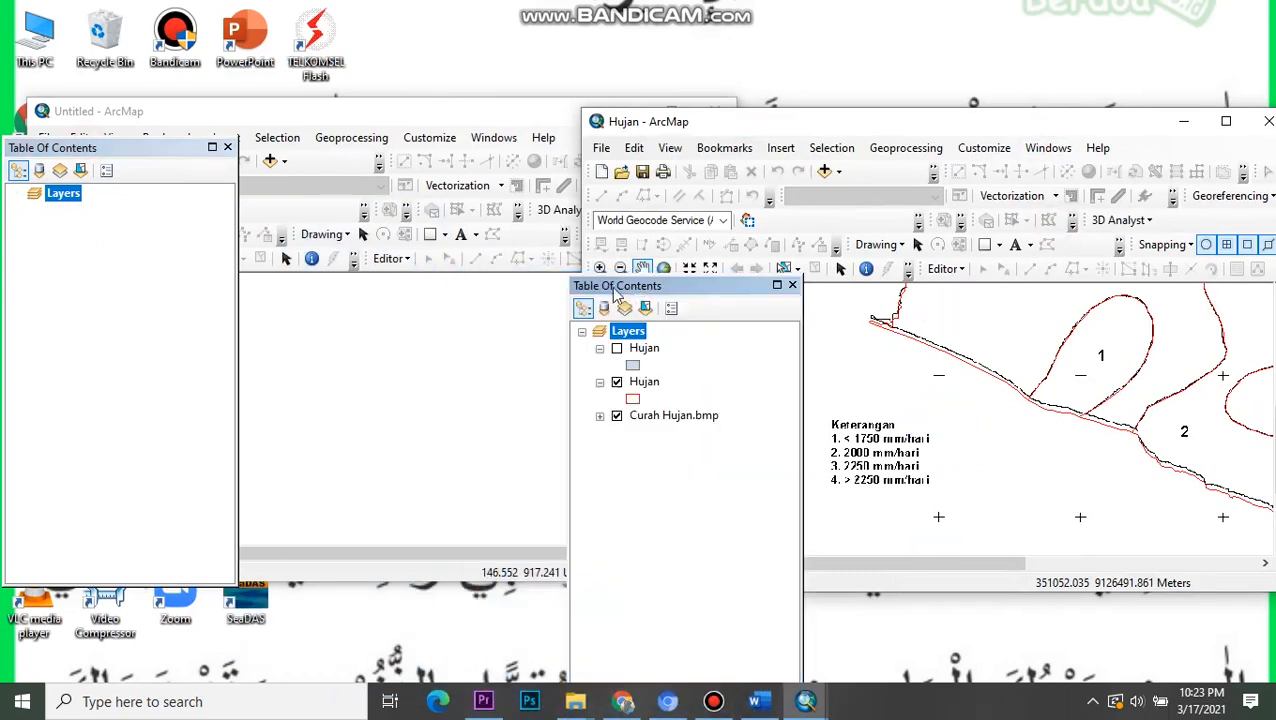
pyautogui.click(650, 385)
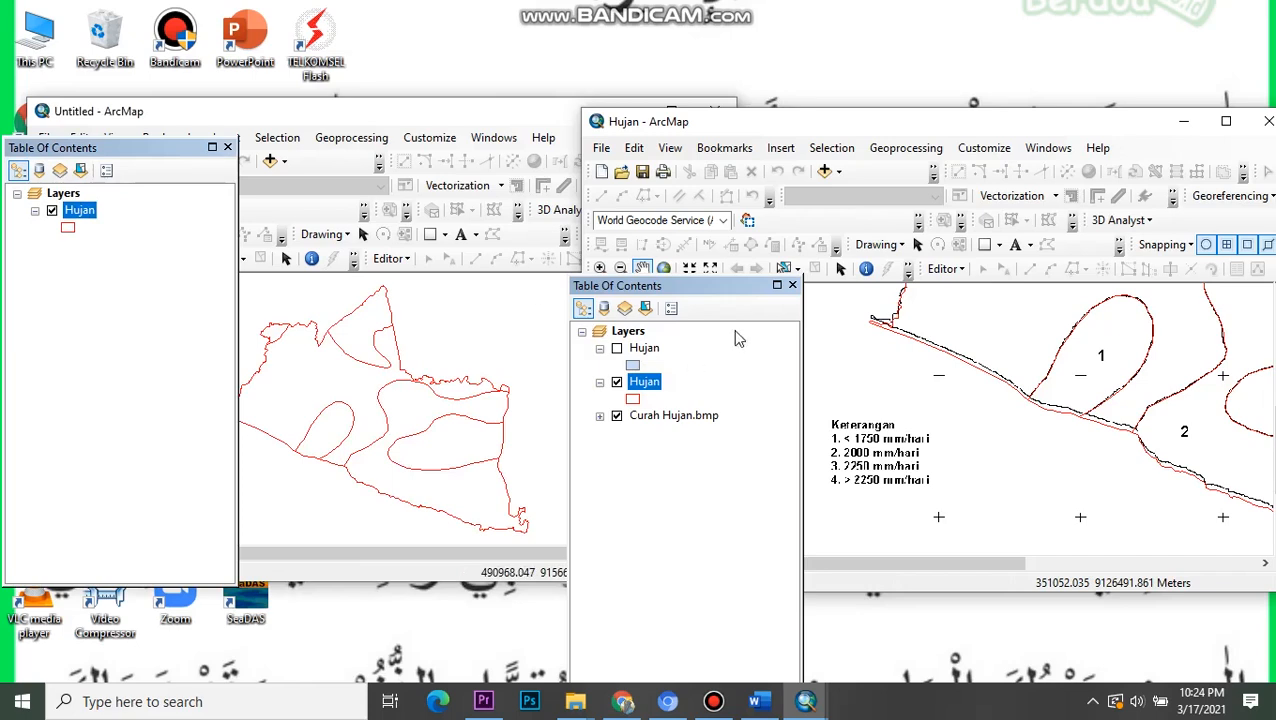
pyautogui.click(793, 286)
pyautogui.click(1183, 121)
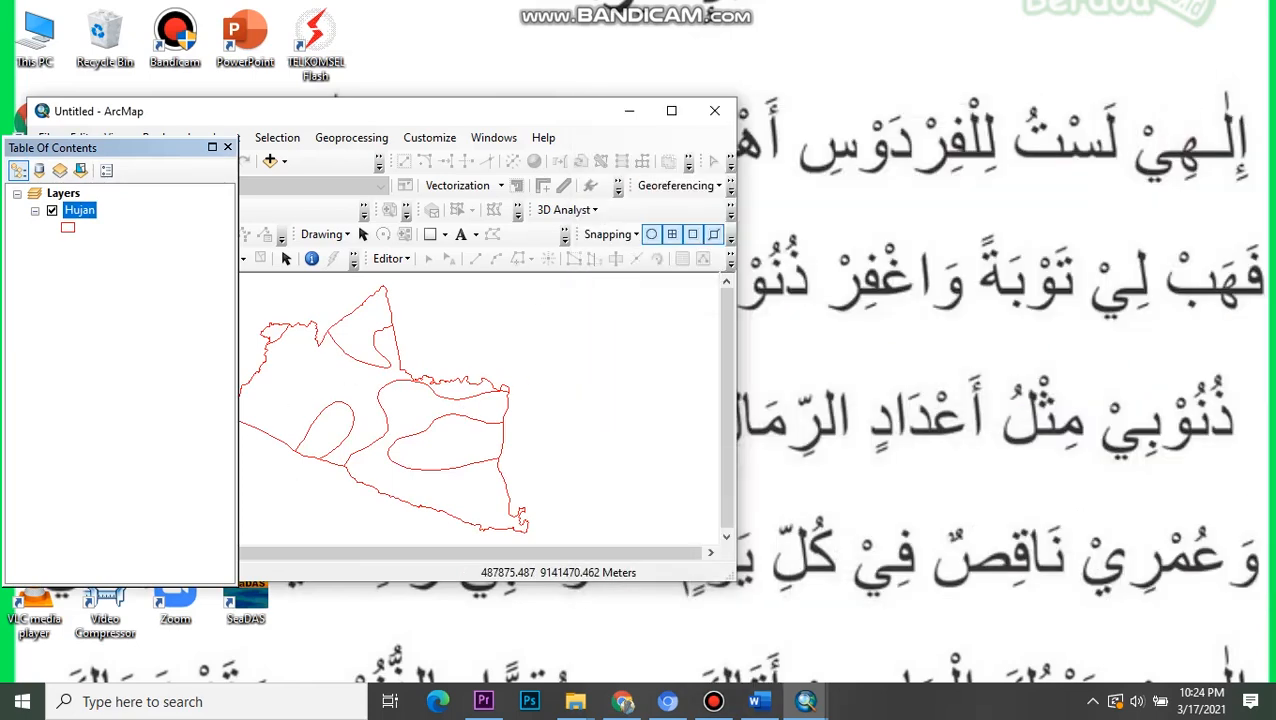
# - Bring up the Lereng document with its Table Of Contents and copy the red-outlined Lereng layer into the untitled map
pyautogui.moveTo(805, 701)
pyautogui.moveTo(563, 651)
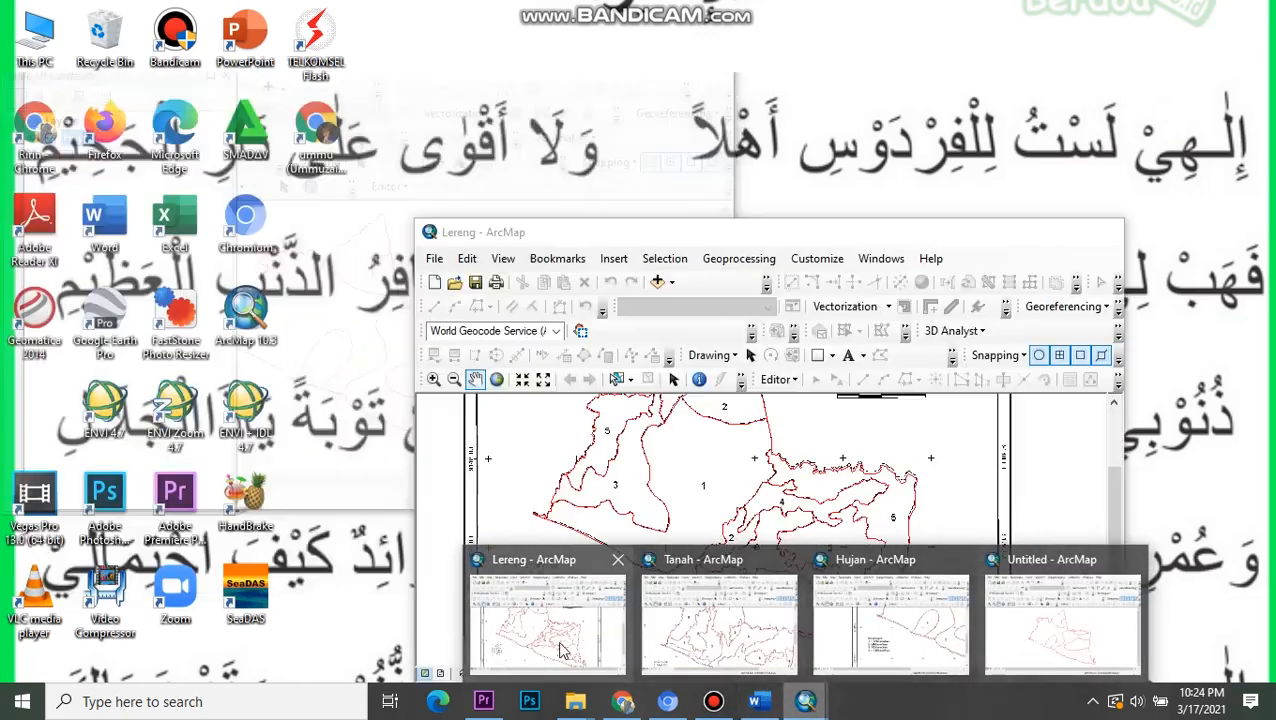
pyautogui.moveTo(693, 628)
pyautogui.click(617, 630)
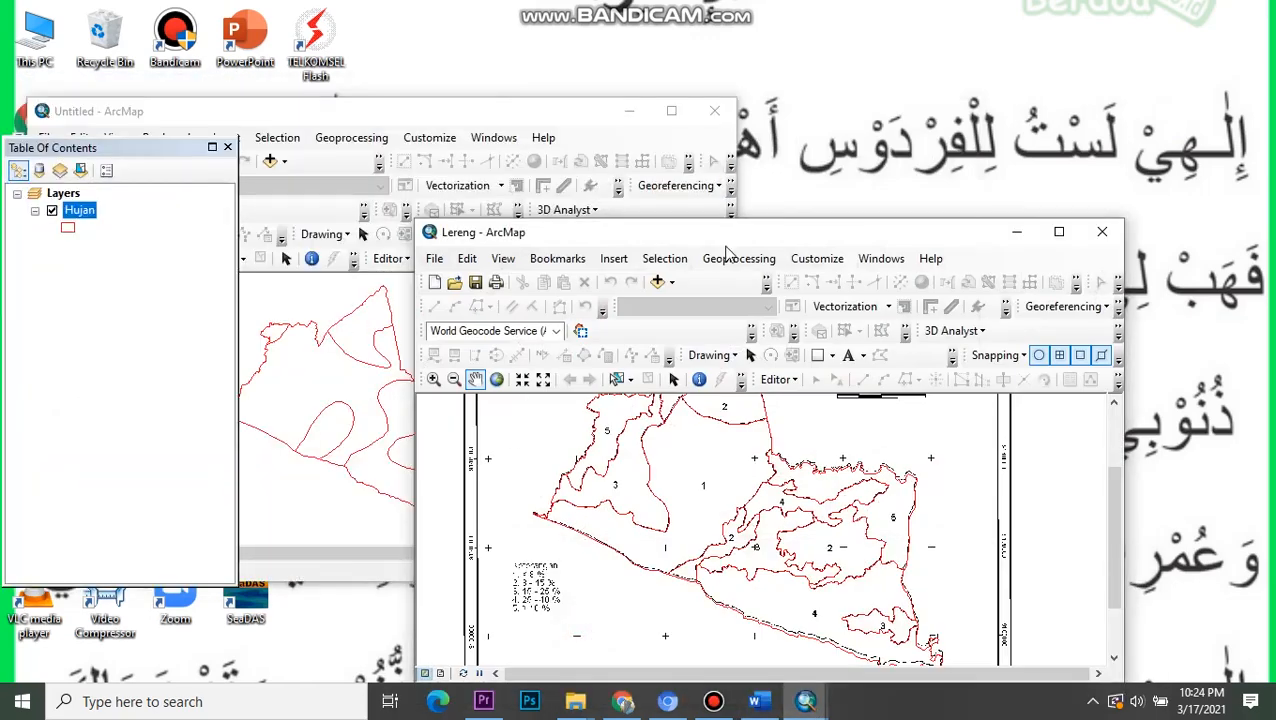
pyautogui.click(881, 258)
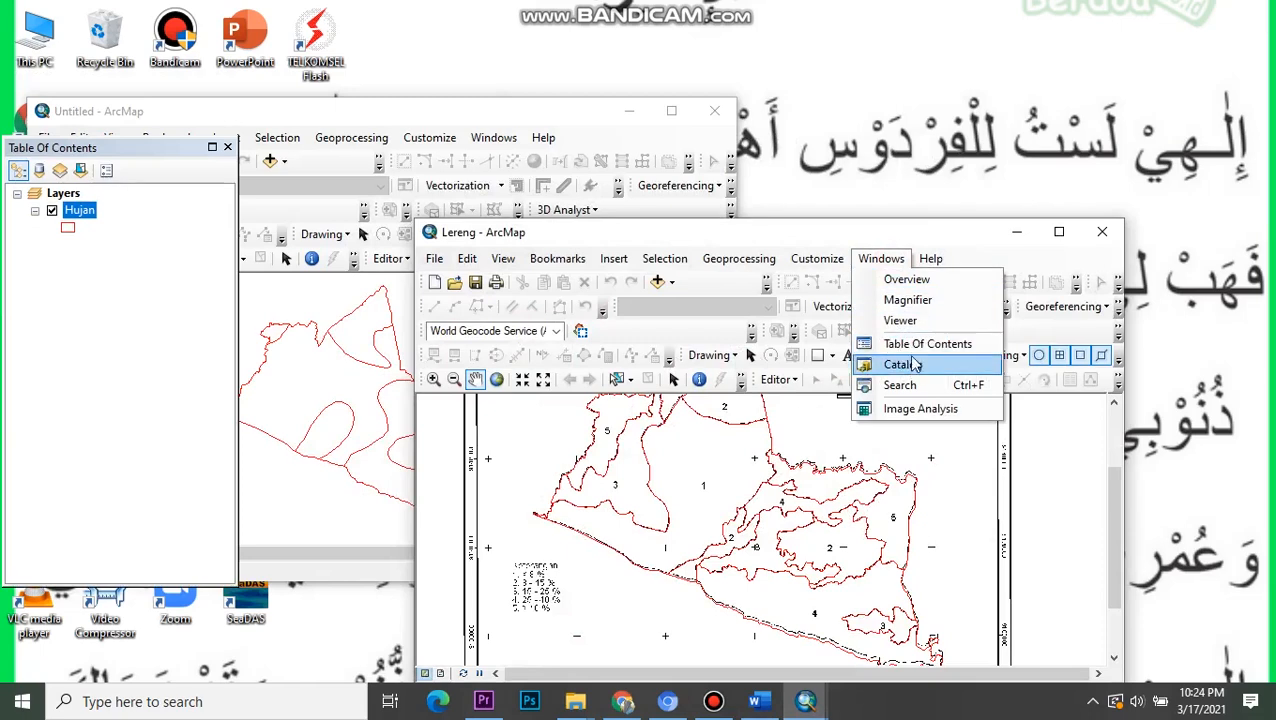
pyautogui.click(916, 344)
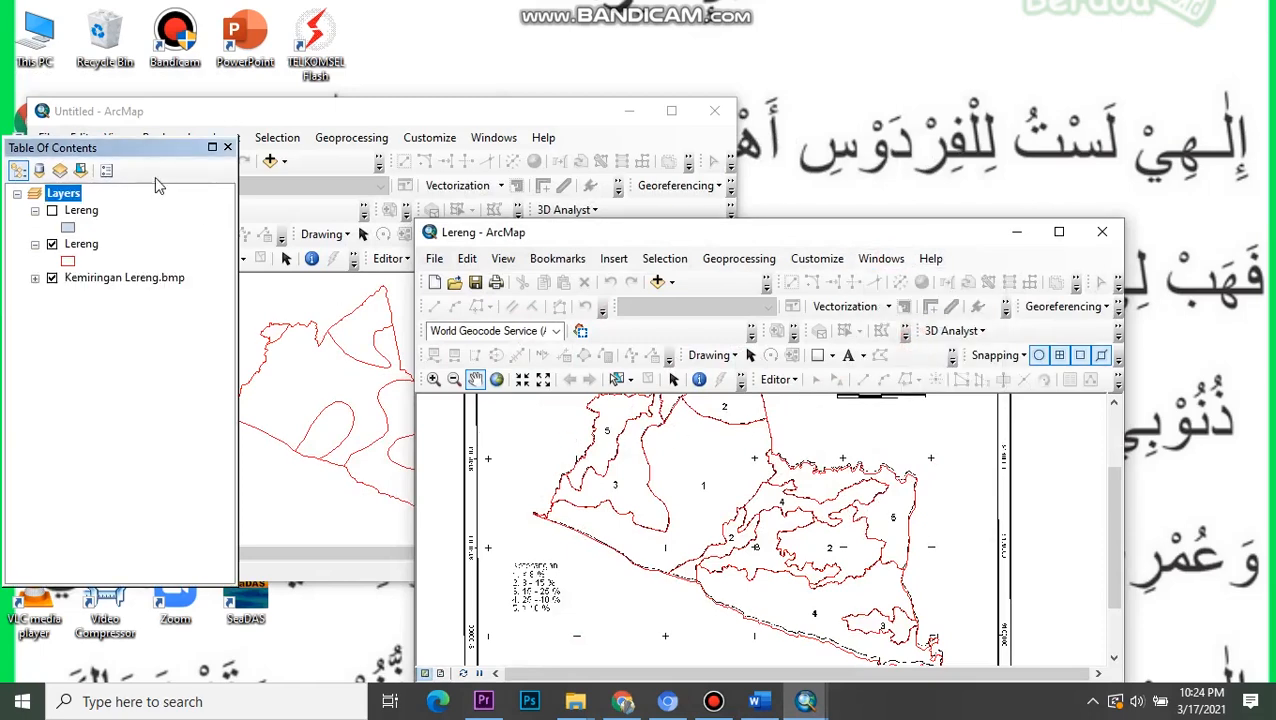
pyautogui.moveTo(177, 175); pyautogui.dragTo(198, 310)
pyautogui.moveTo(127, 262); pyautogui.dragTo(128, 255)
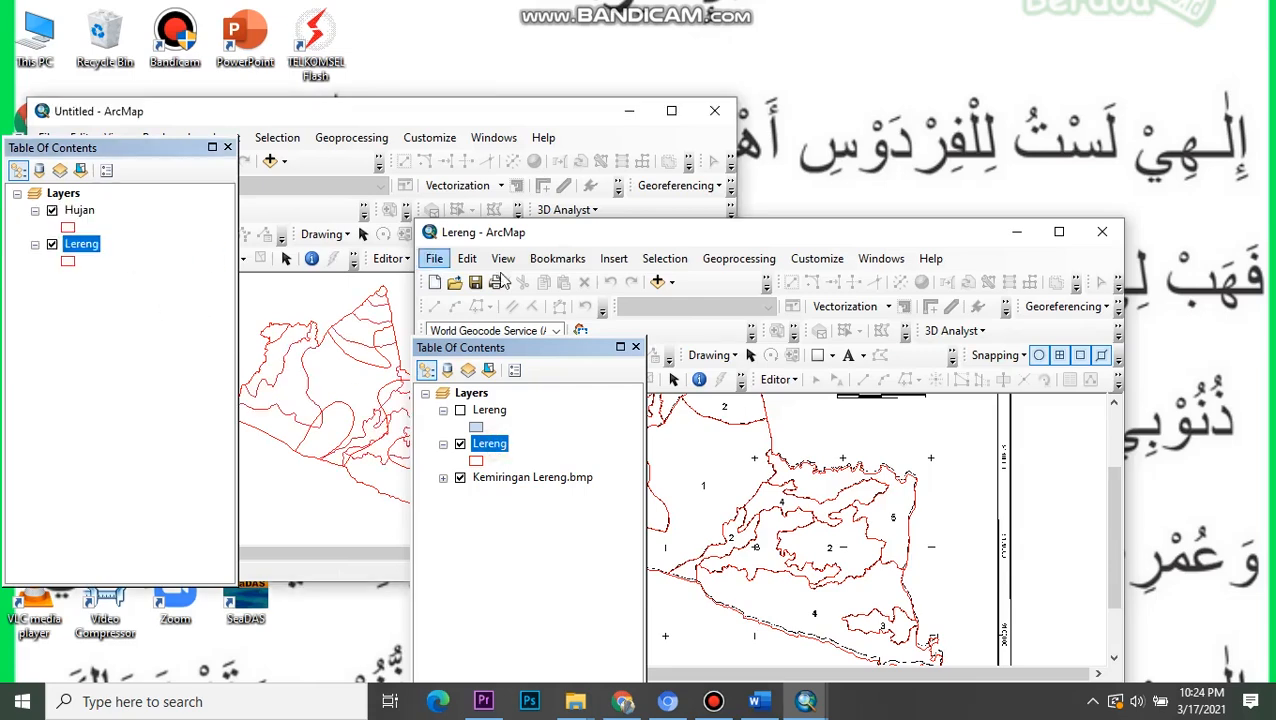
pyautogui.click(1016, 232)
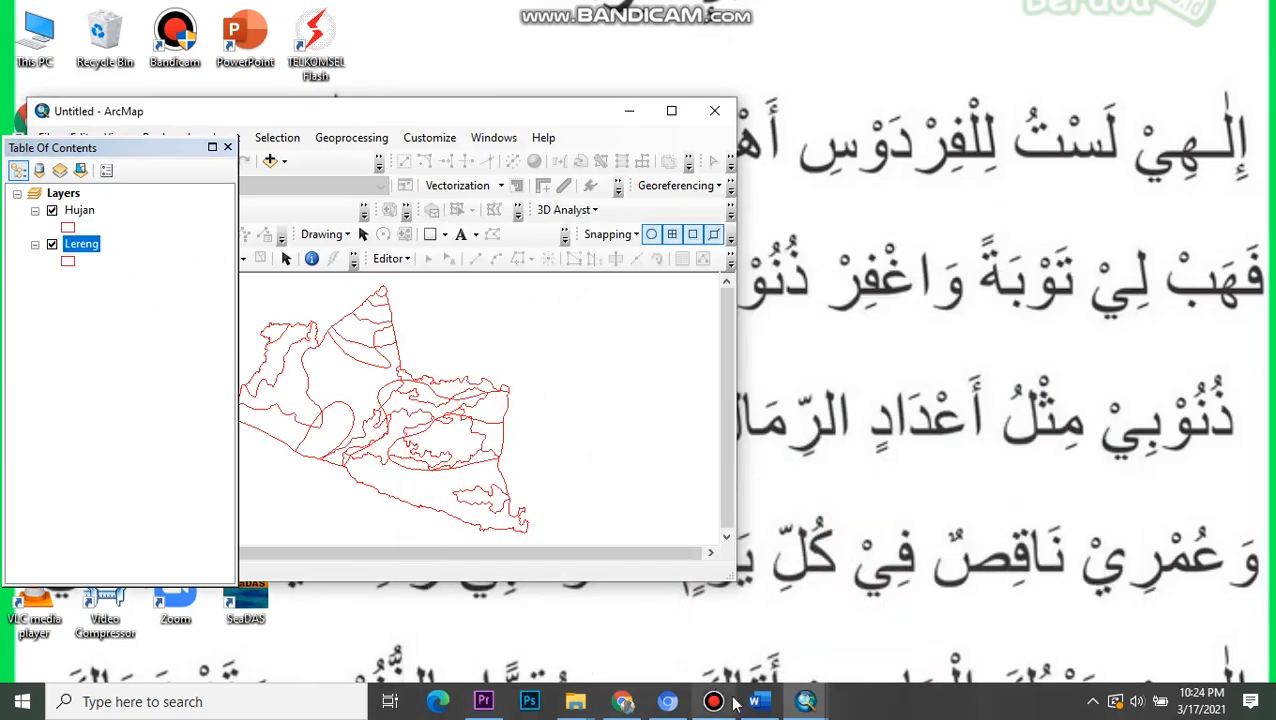
# - Bring up the Tanah document and place its Table Of Contents beside the untitled map's window
pyautogui.click(805, 701)
pyautogui.click(715, 630)
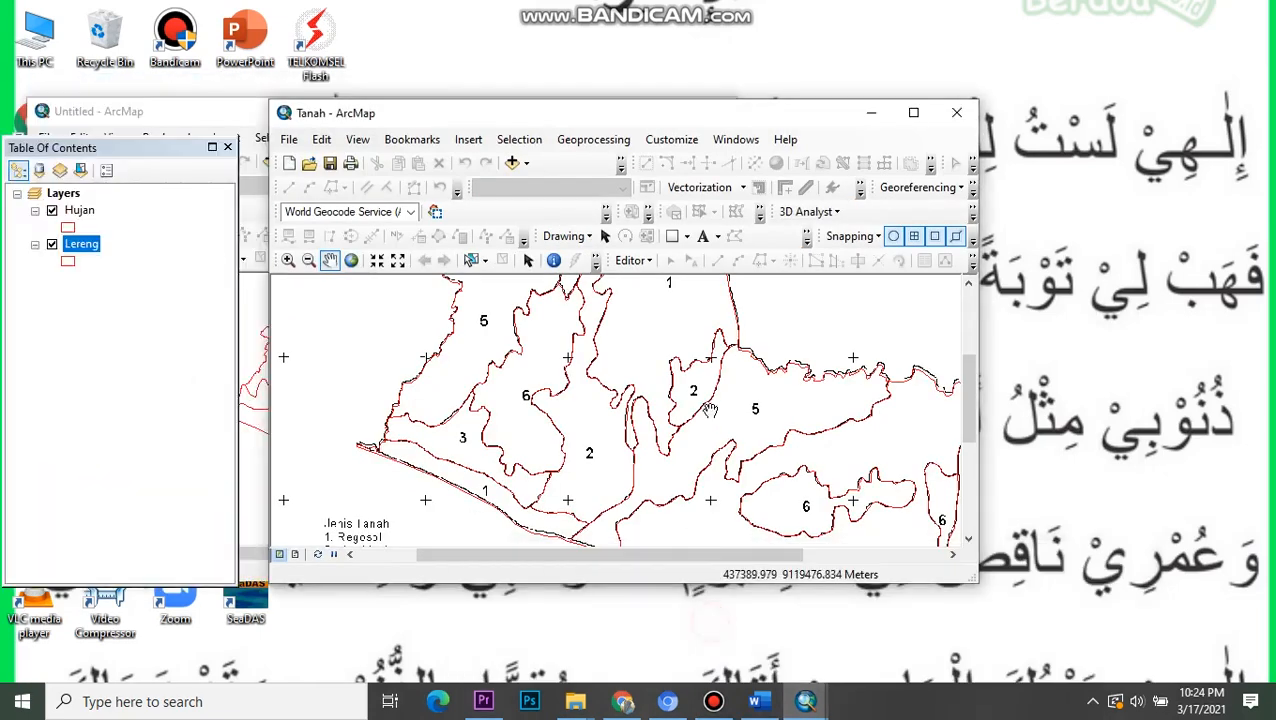
pyautogui.click(735, 139)
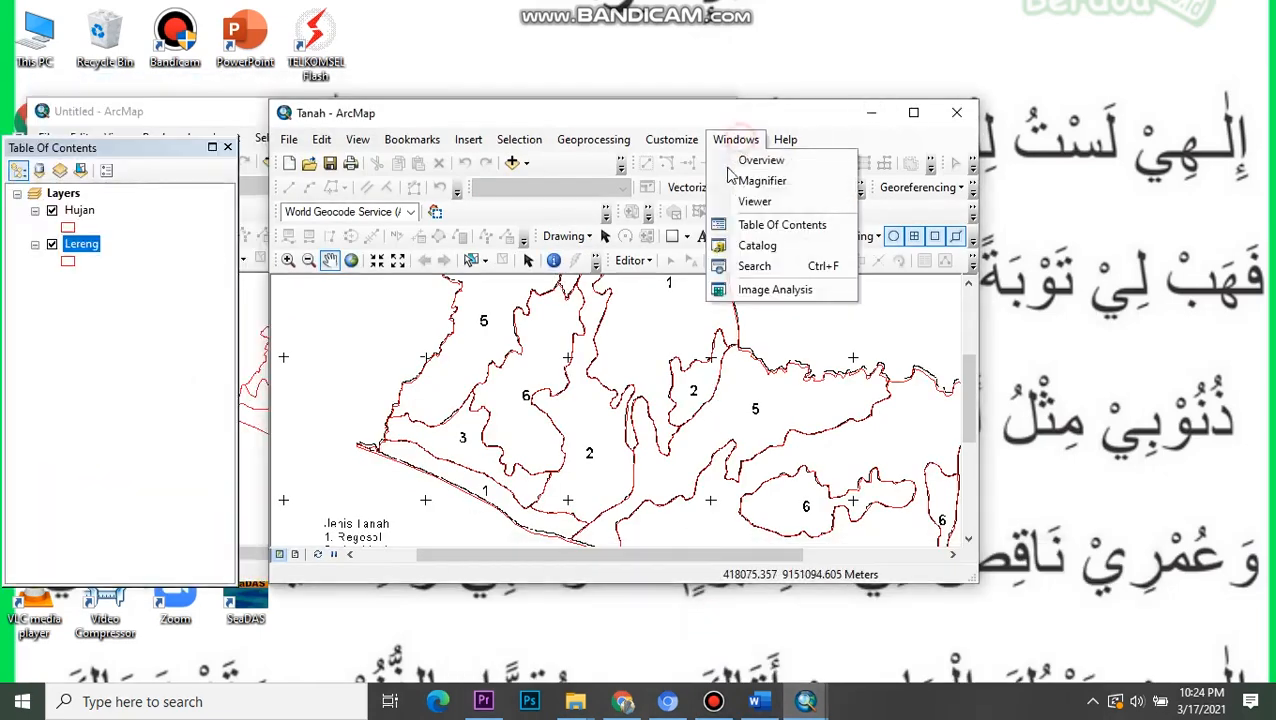
pyautogui.click(752, 228)
pyautogui.moveTo(600, 117); pyautogui.dragTo(866, 129)
pyautogui.moveTo(135, 150); pyautogui.dragTo(636, 294)
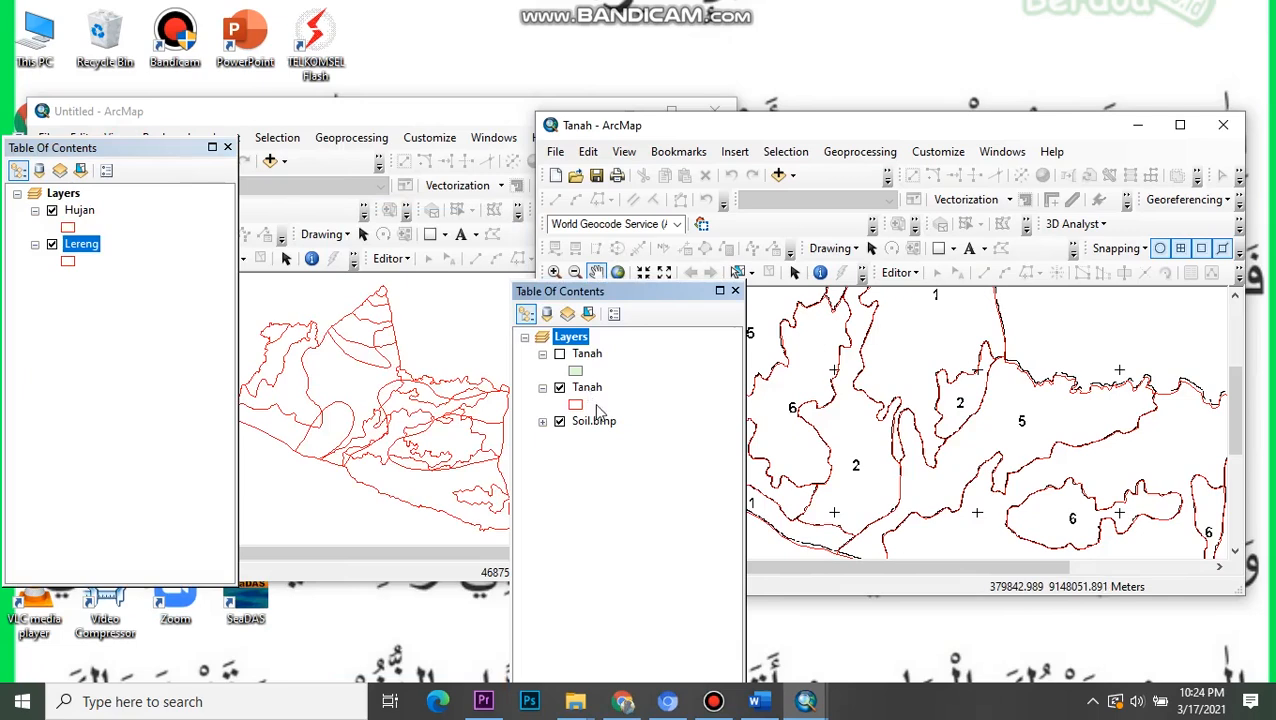
# - Copy the red-outlined Tanah layer into the untitled map, then close the source Table Of Contents and minimize the Tanah document
pyautogui.click(590, 388)
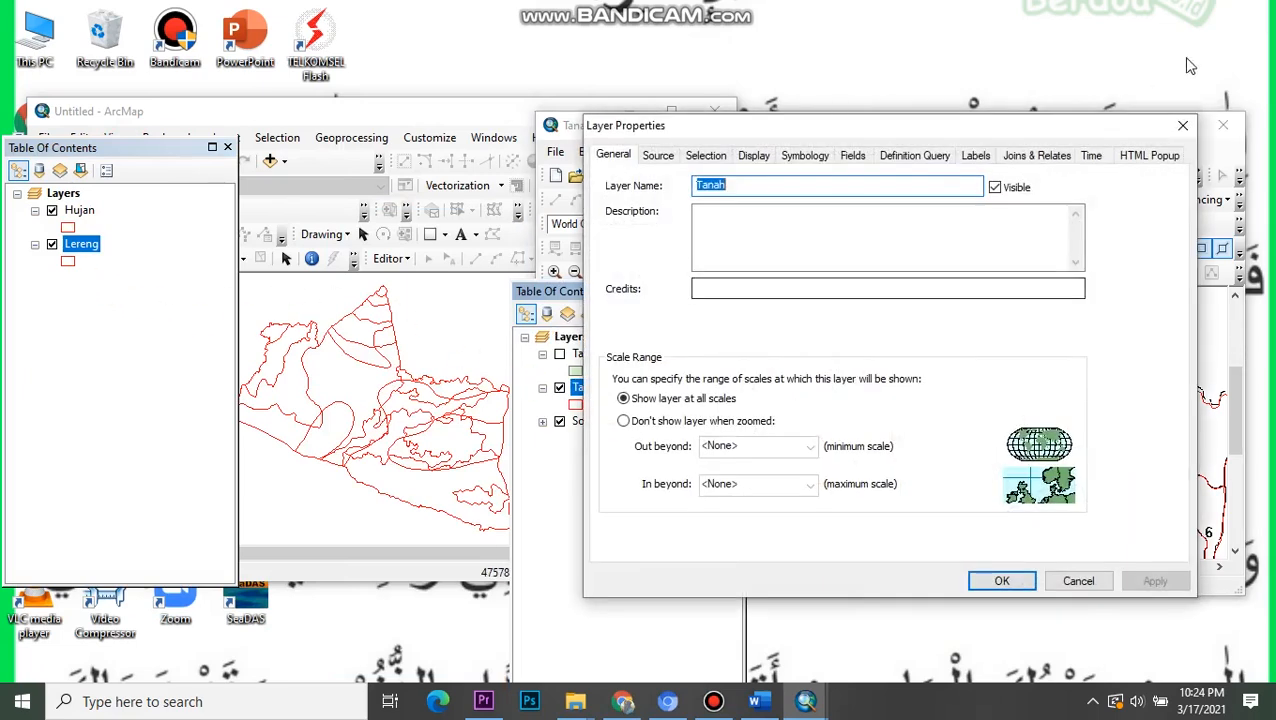
pyautogui.click(1185, 129)
pyautogui.moveTo(590, 395); pyautogui.dragTo(92, 292)
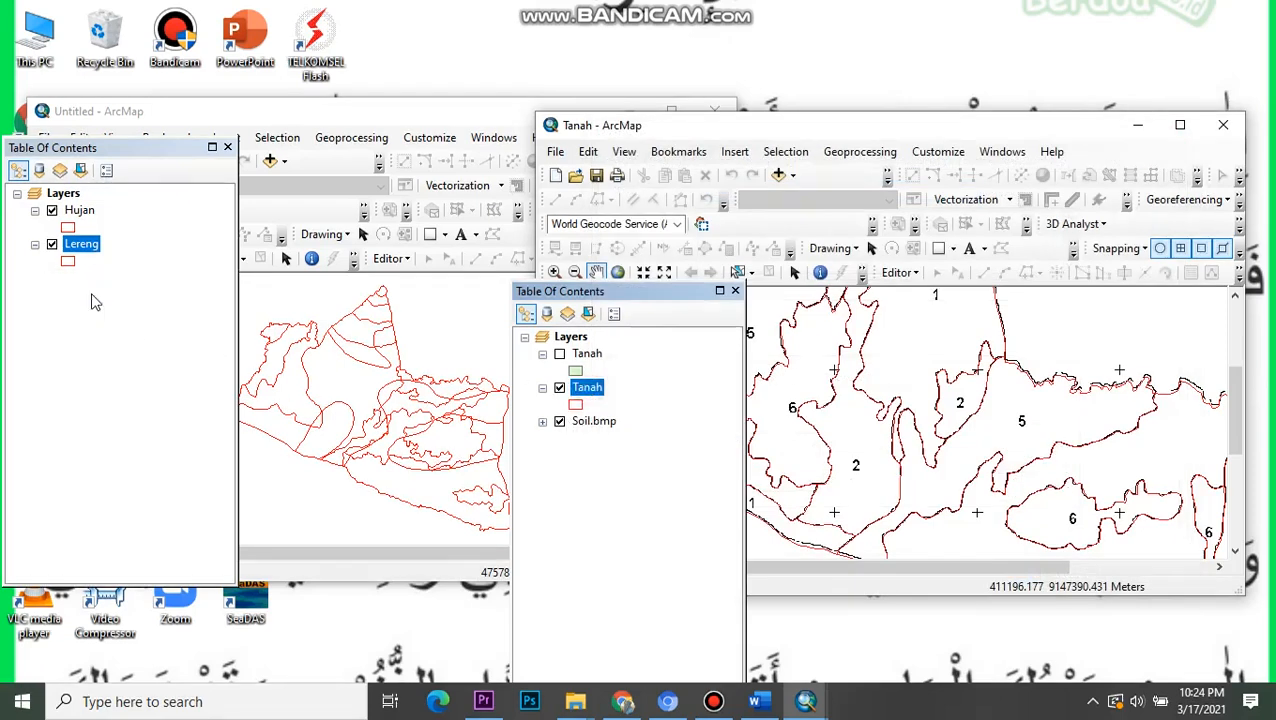
pyautogui.click(735, 290)
pyautogui.click(1137, 125)
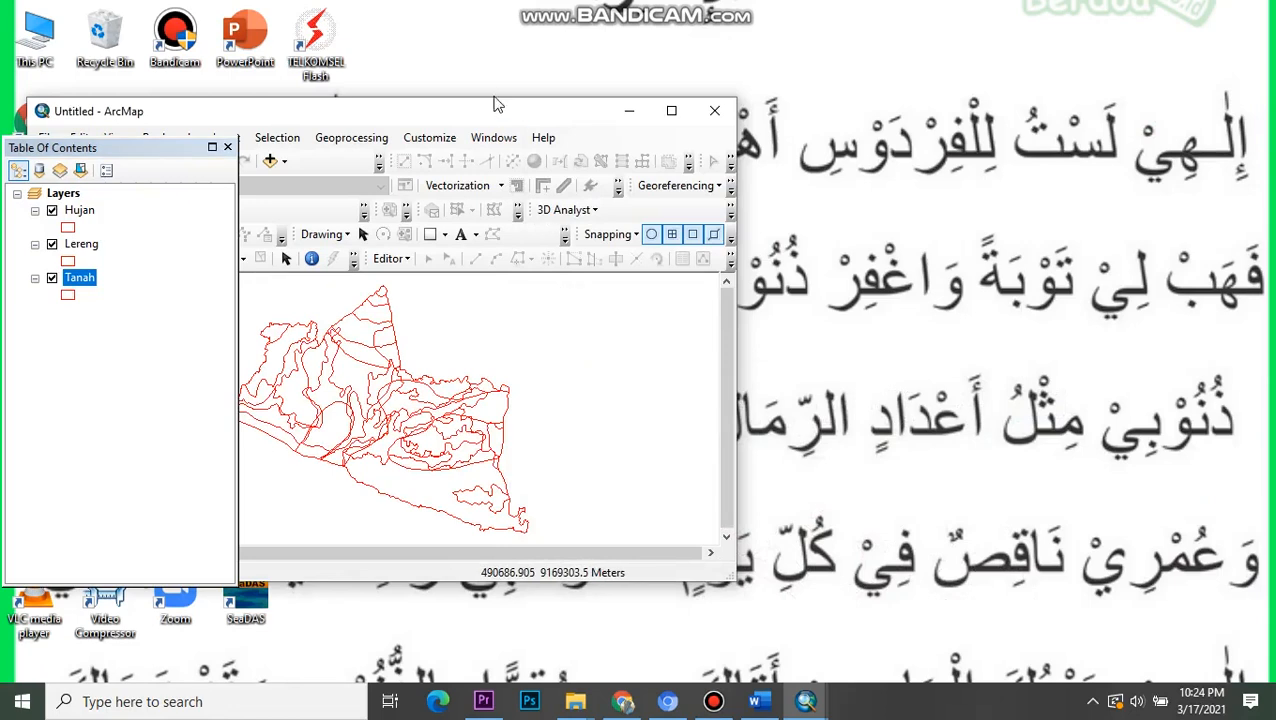
# - Maximize the untitled map window and enlarge the view of the overlaid layers
pyautogui.moveTo(483, 112); pyautogui.dragTo(842, 121)
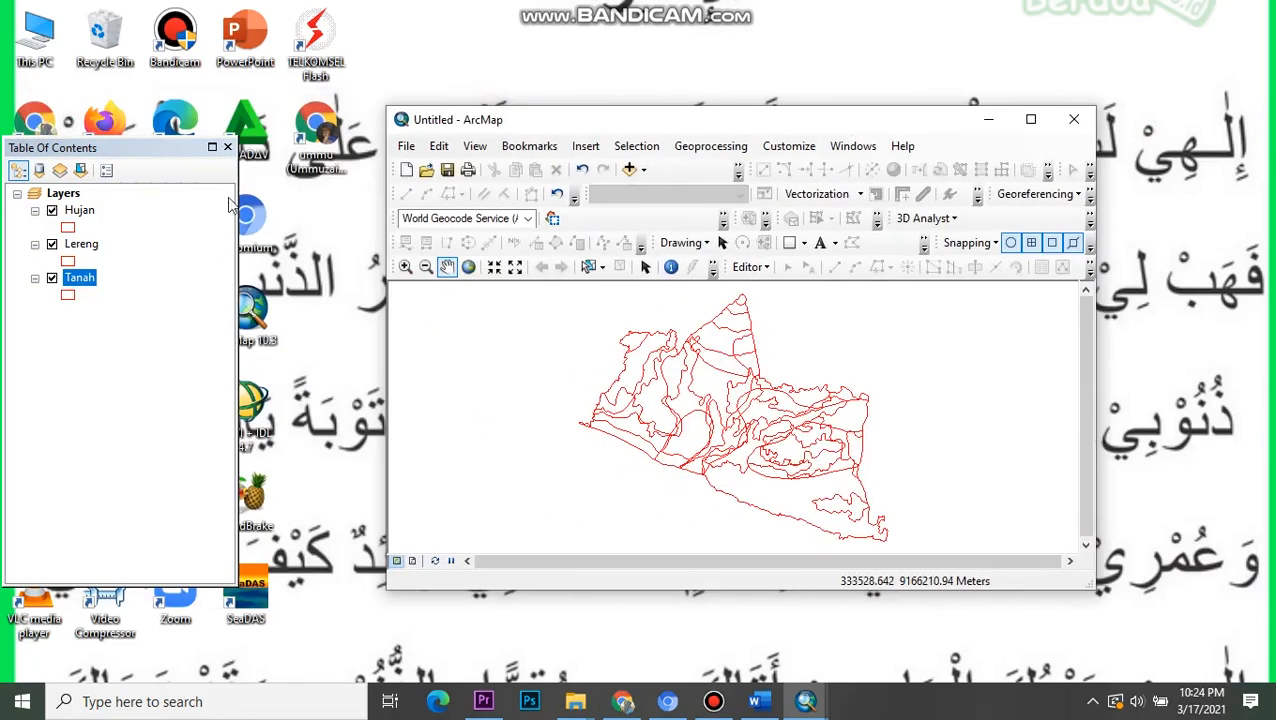
pyautogui.click(1031, 119)
pyautogui.scroll(3, 694, 400)
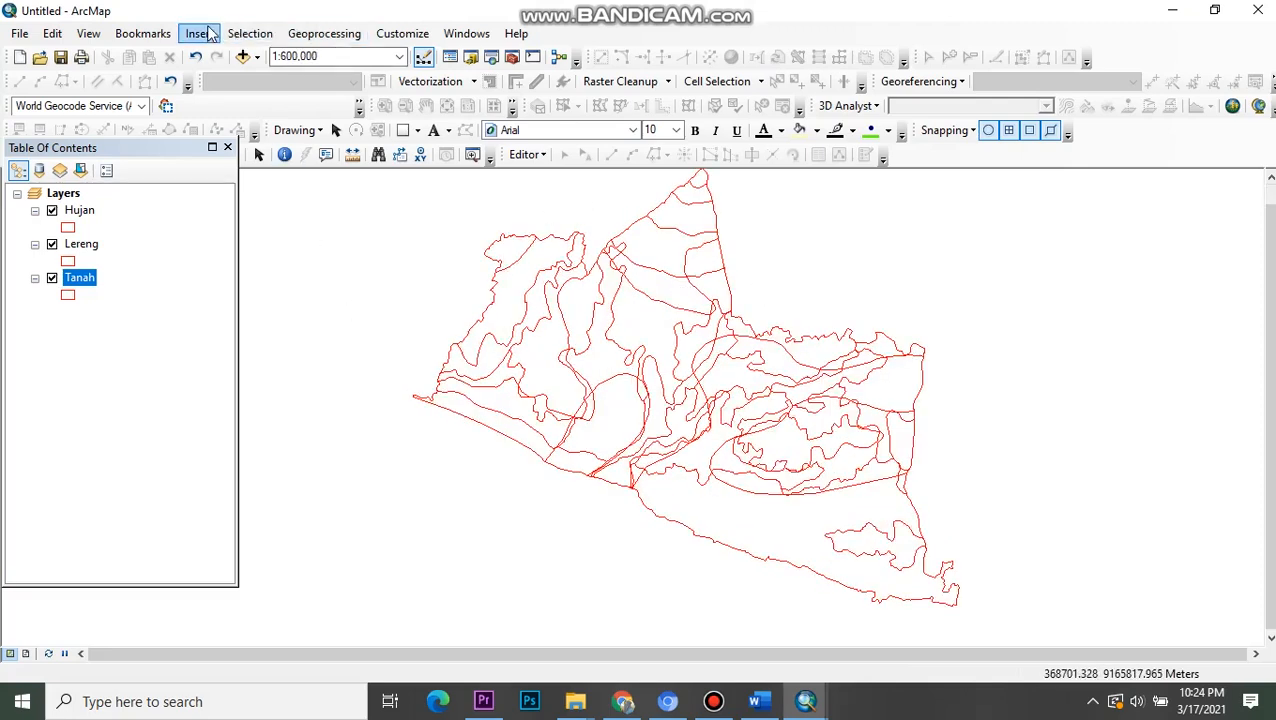
# - Start the Intersect geoprocessing tool and add Hujan as the first input feature
pyautogui.click(306, 34)
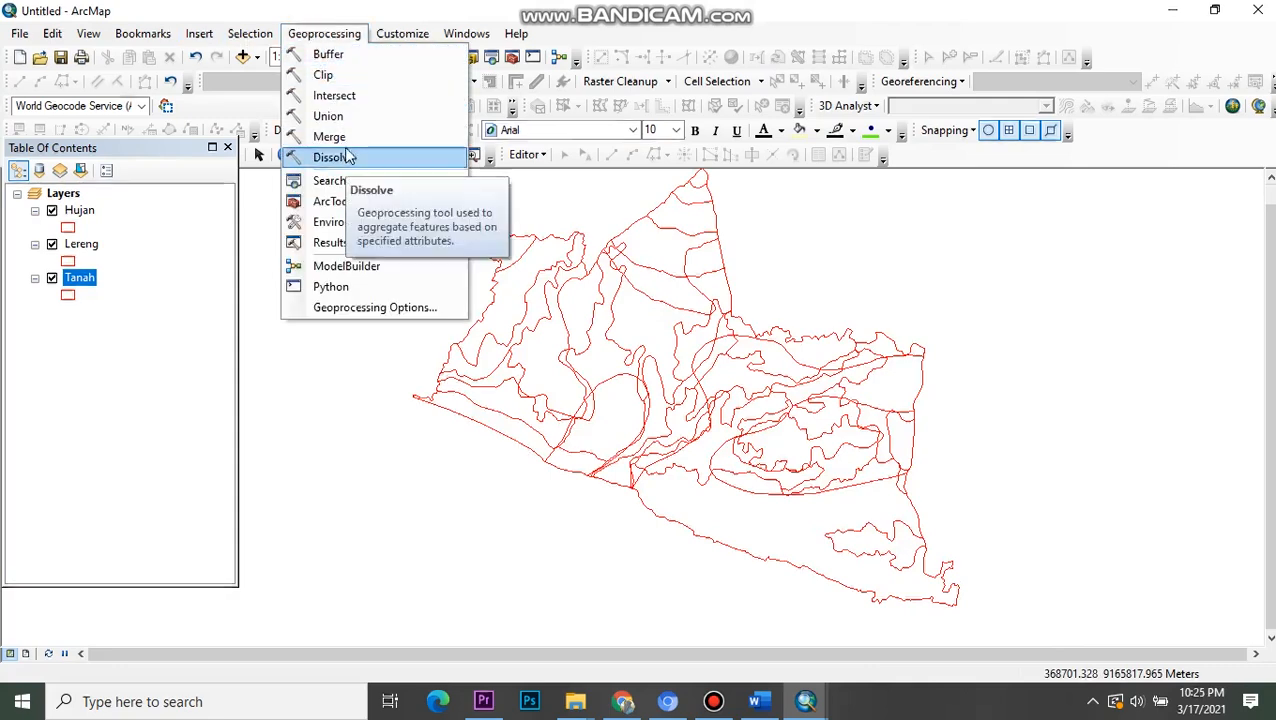
pyautogui.click(340, 96)
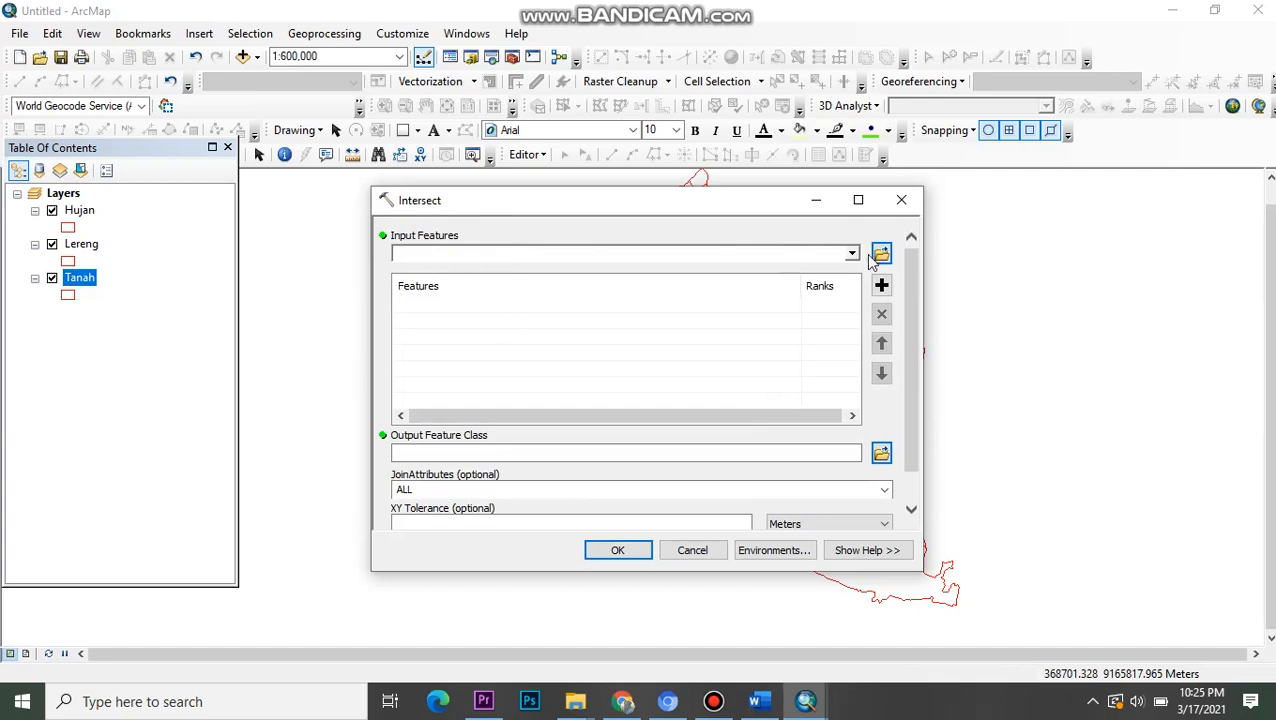
pyautogui.click(851, 255)
pyautogui.click(447, 271)
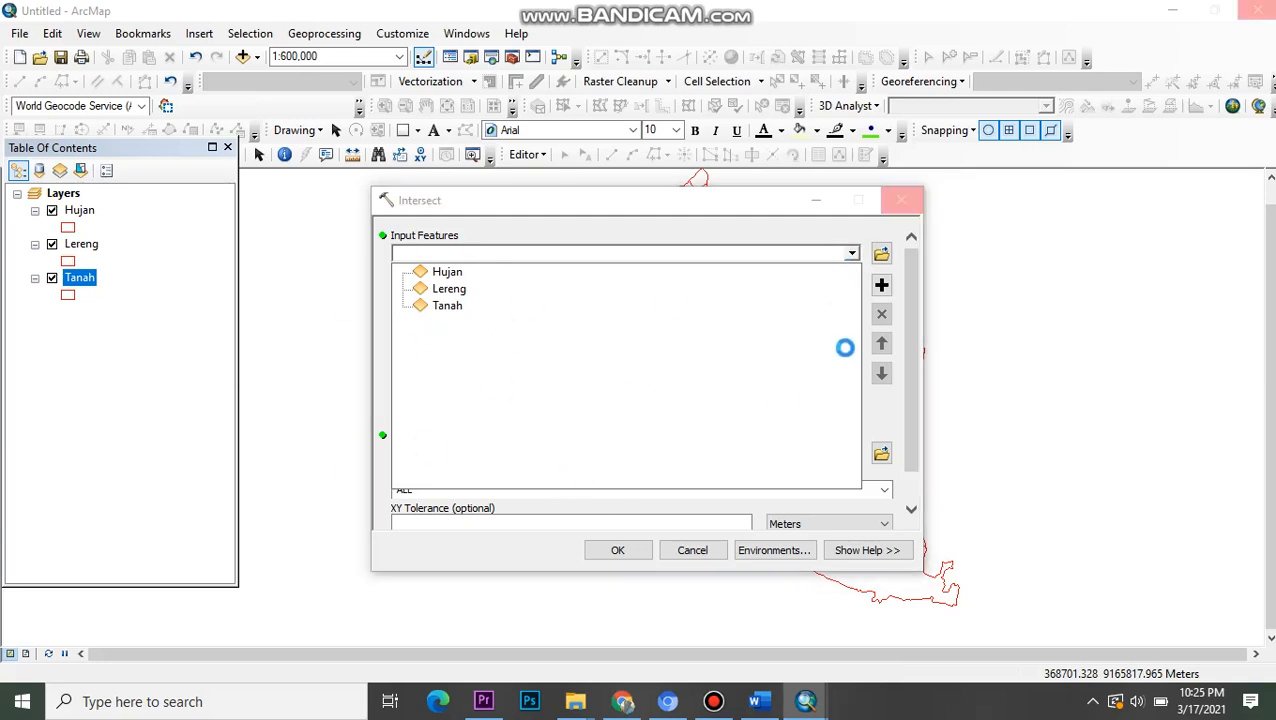
pyautogui.click(713, 701)
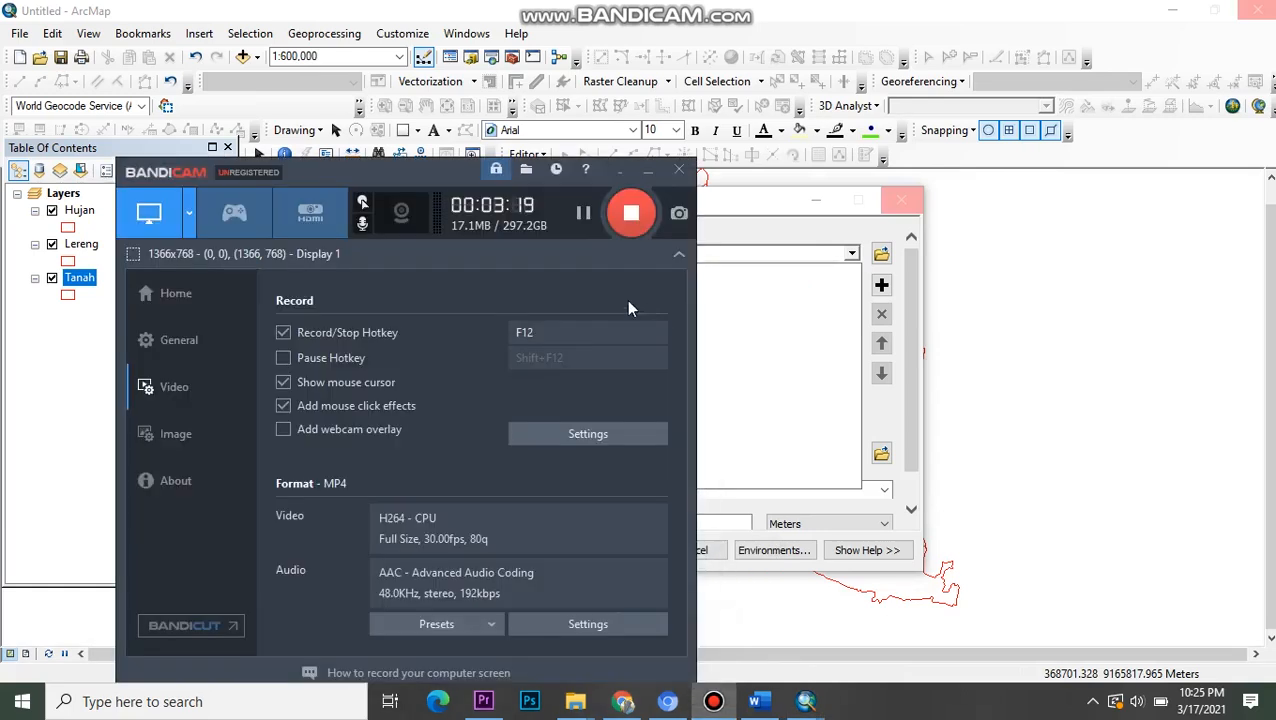
pyautogui.click(646, 173)
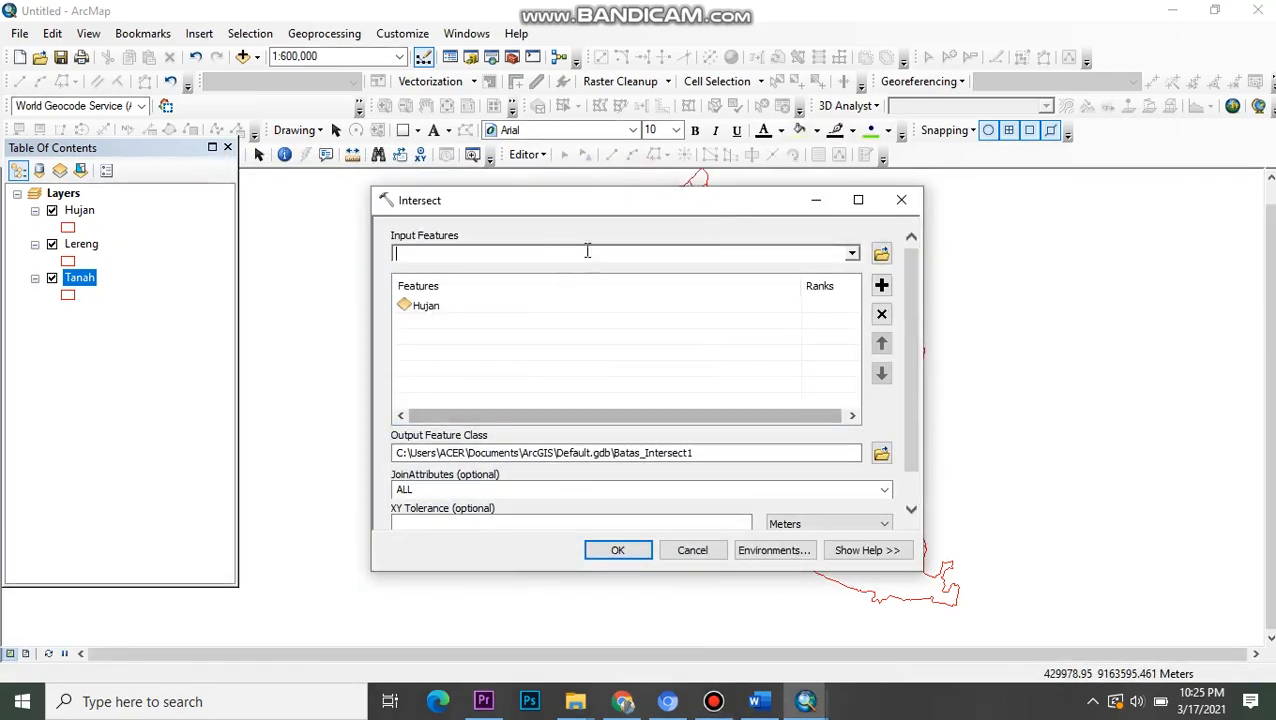
# - Add Lereng and Tanah to the Intersect tool's input features
pyautogui.click(851, 254)
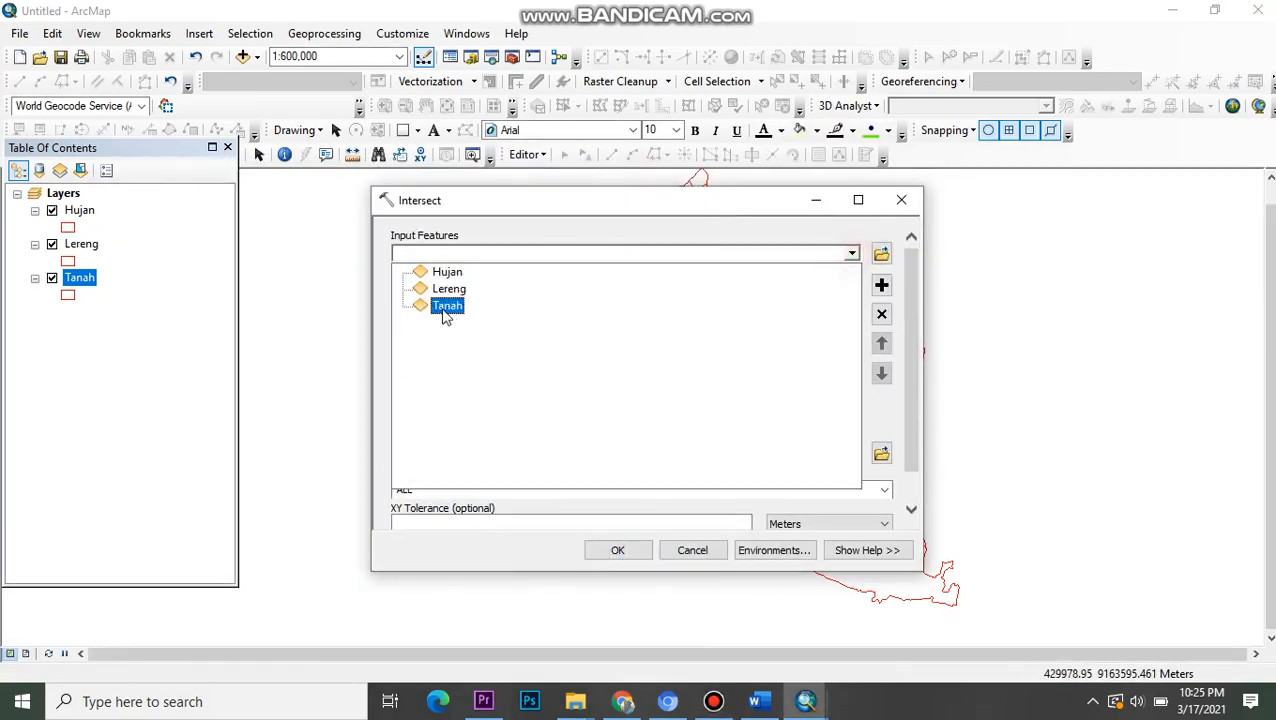
pyautogui.click(620, 288)
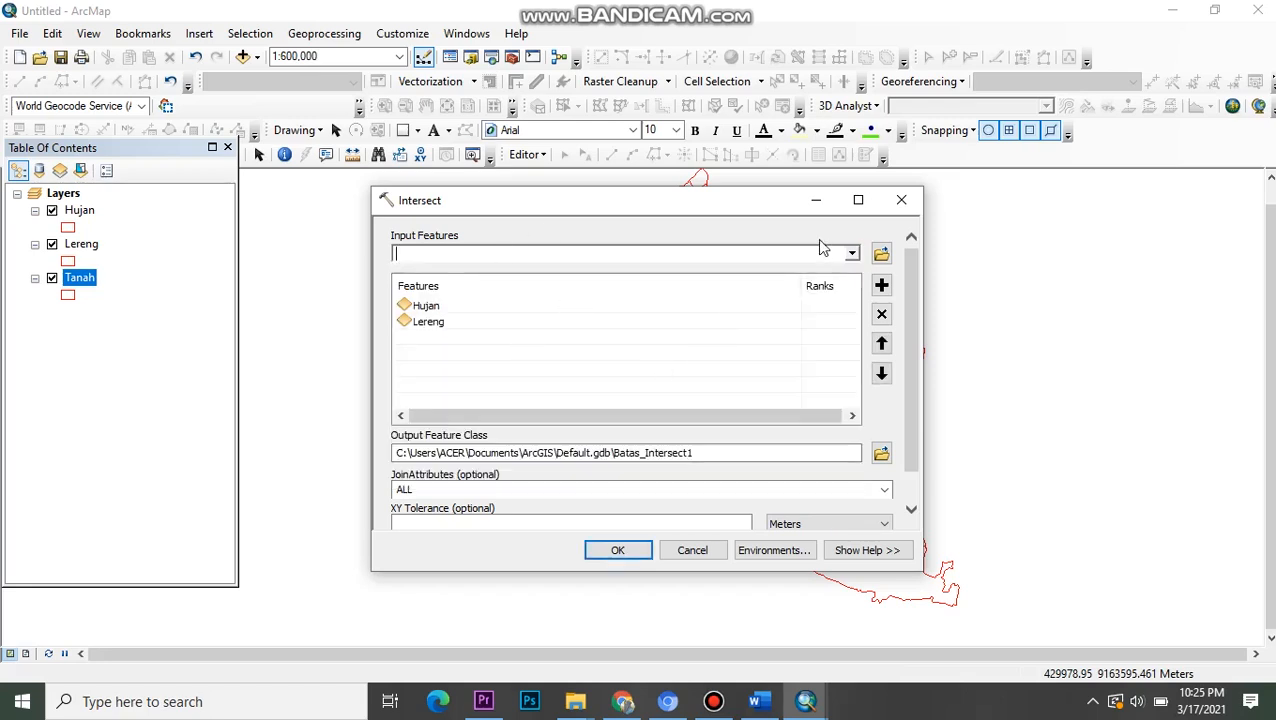
pyautogui.click(851, 254)
pyautogui.click(444, 308)
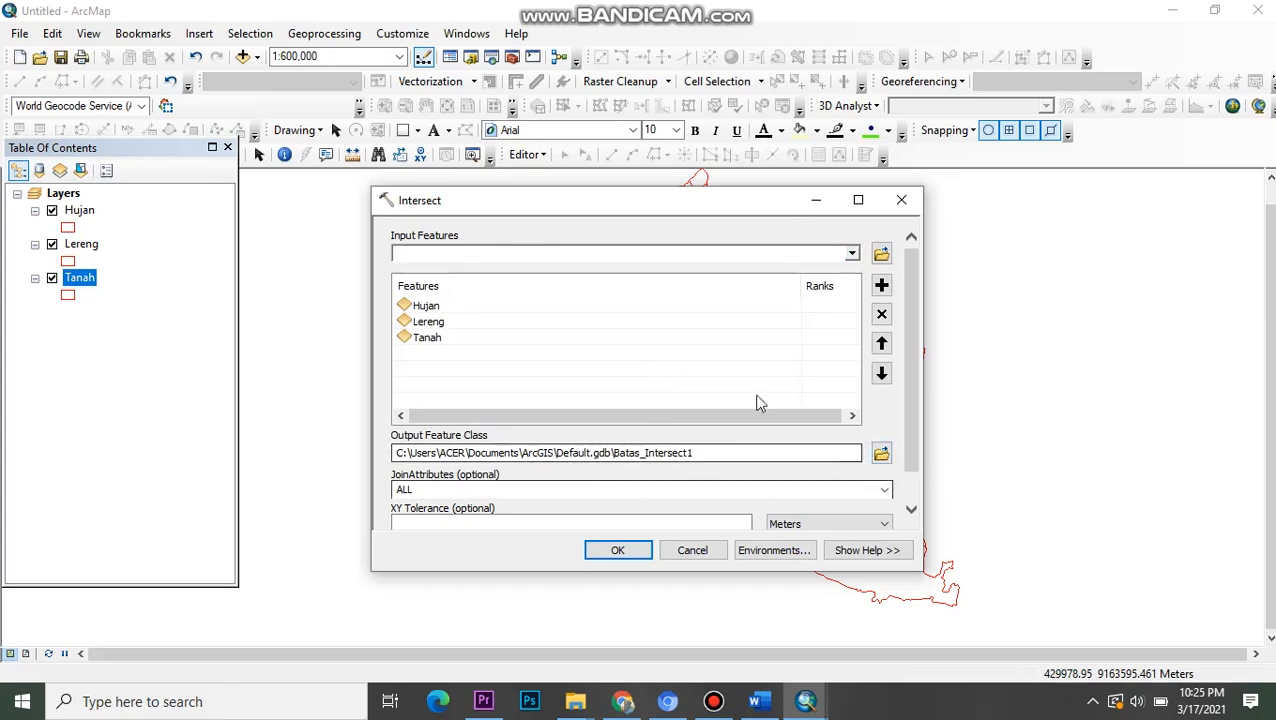
pyautogui.click(713, 701)
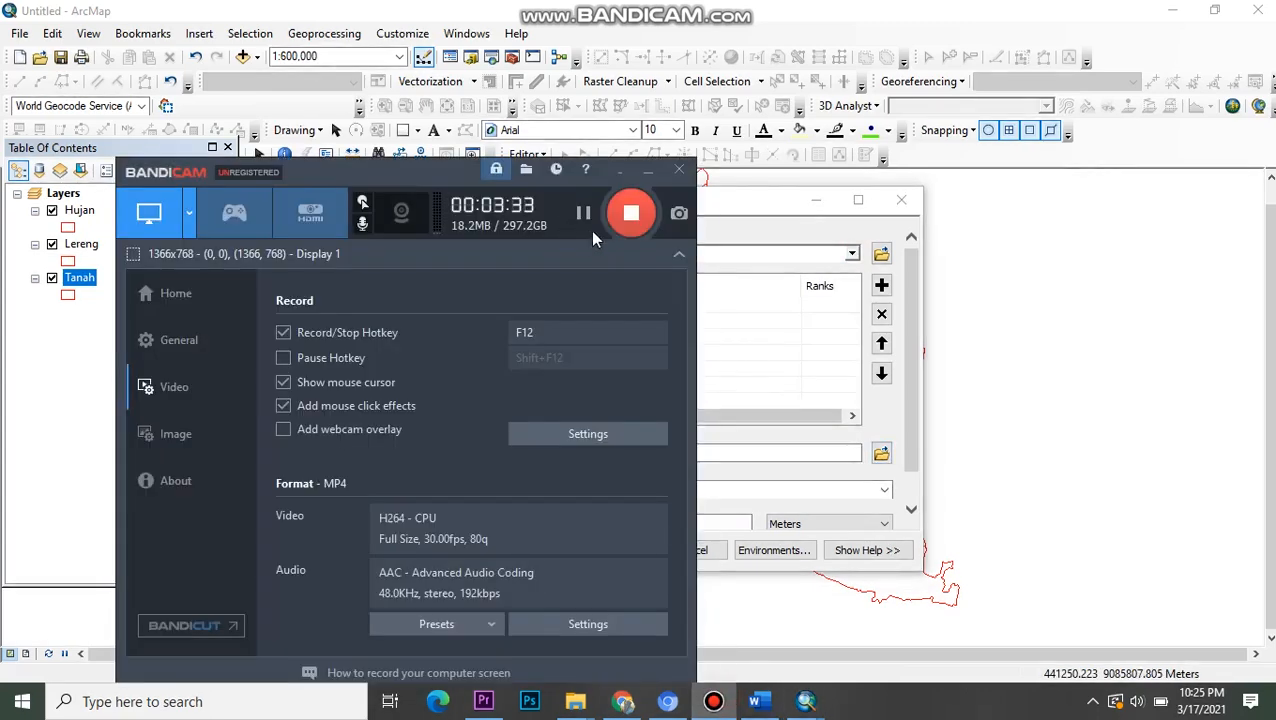
pyautogui.click(648, 171)
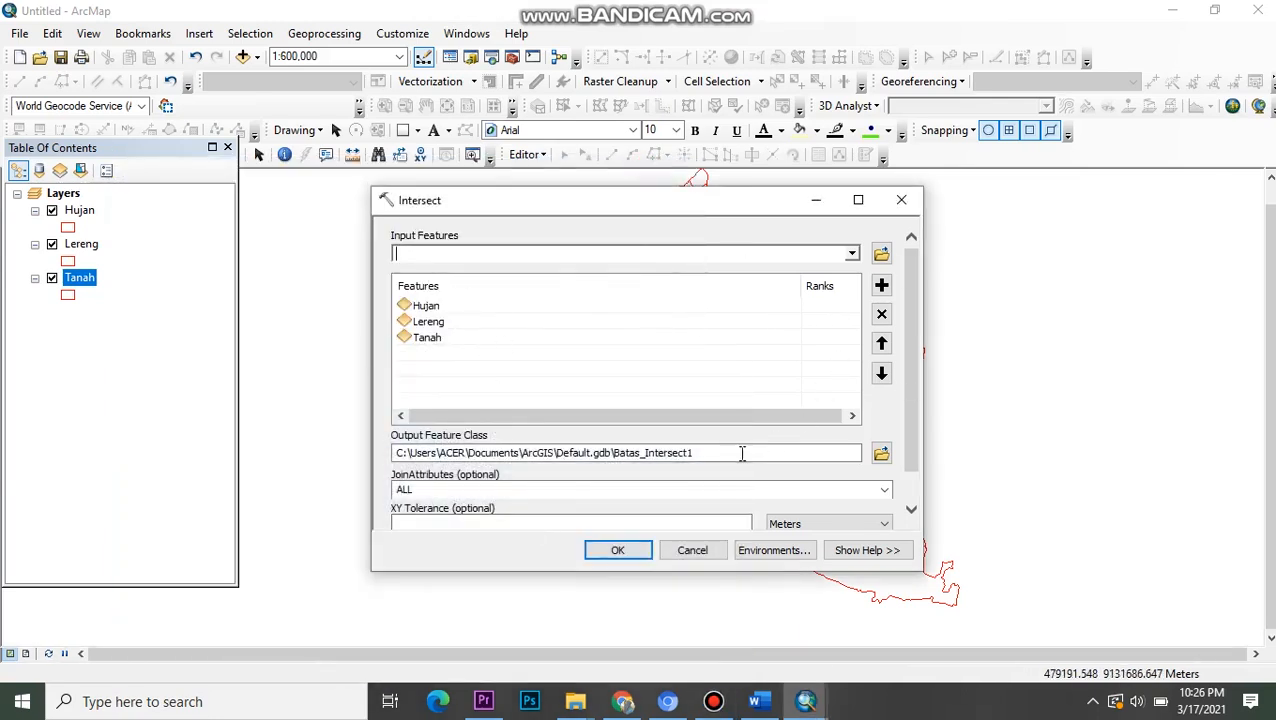
# - Start choosing the Intersect output location and look through D:\TUGAS PAK YUSUF for the destination folder
pyautogui.click(881, 453)
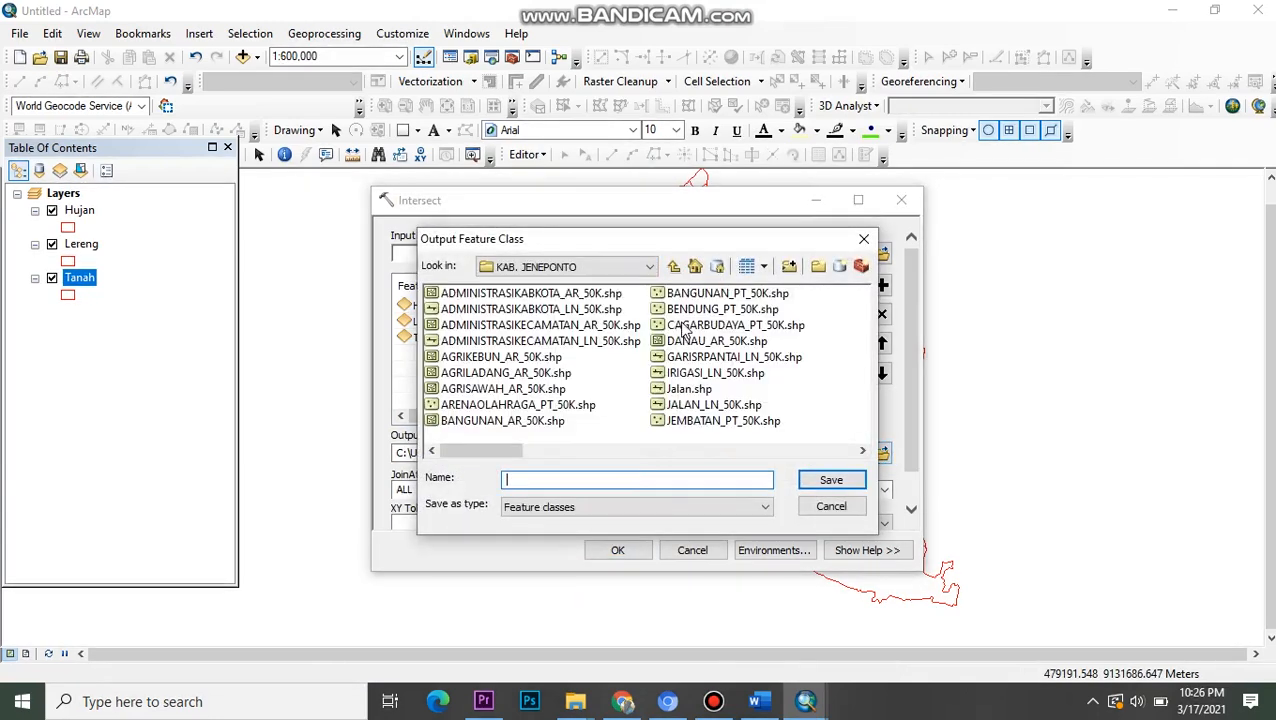
pyautogui.click(600, 266)
pyautogui.scroll(2, 478, 330)
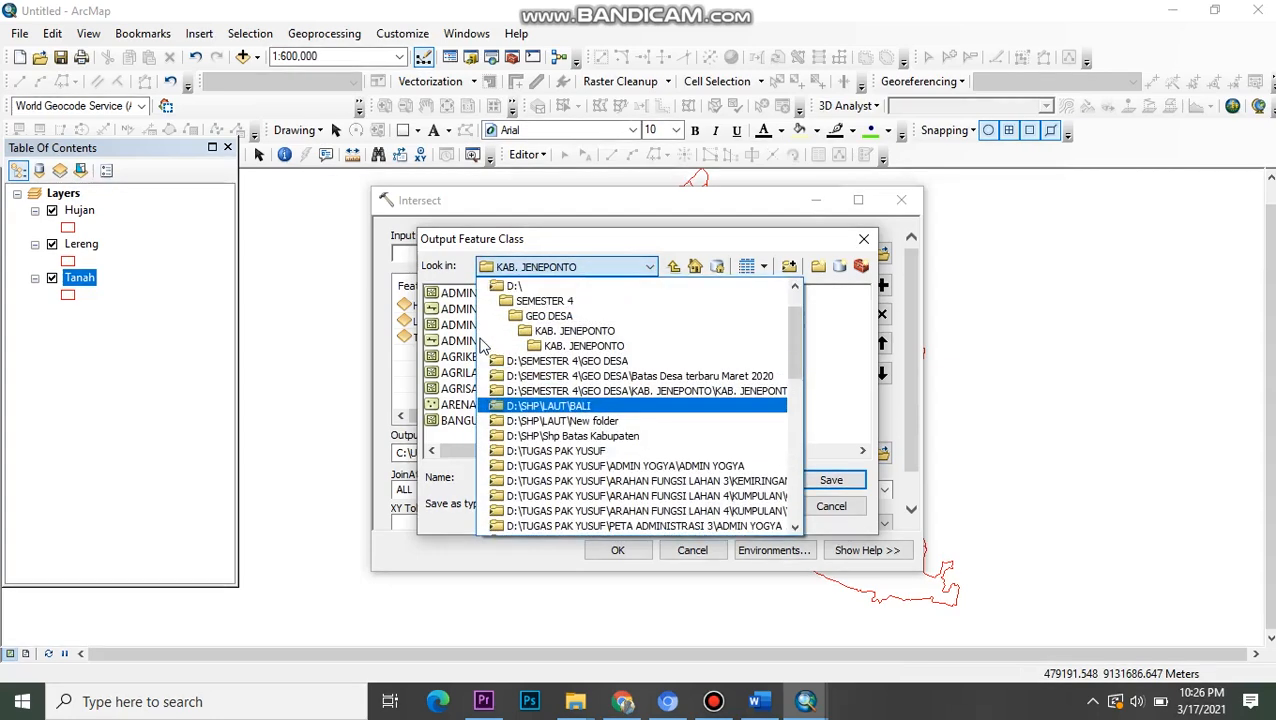
pyautogui.click(500, 315)
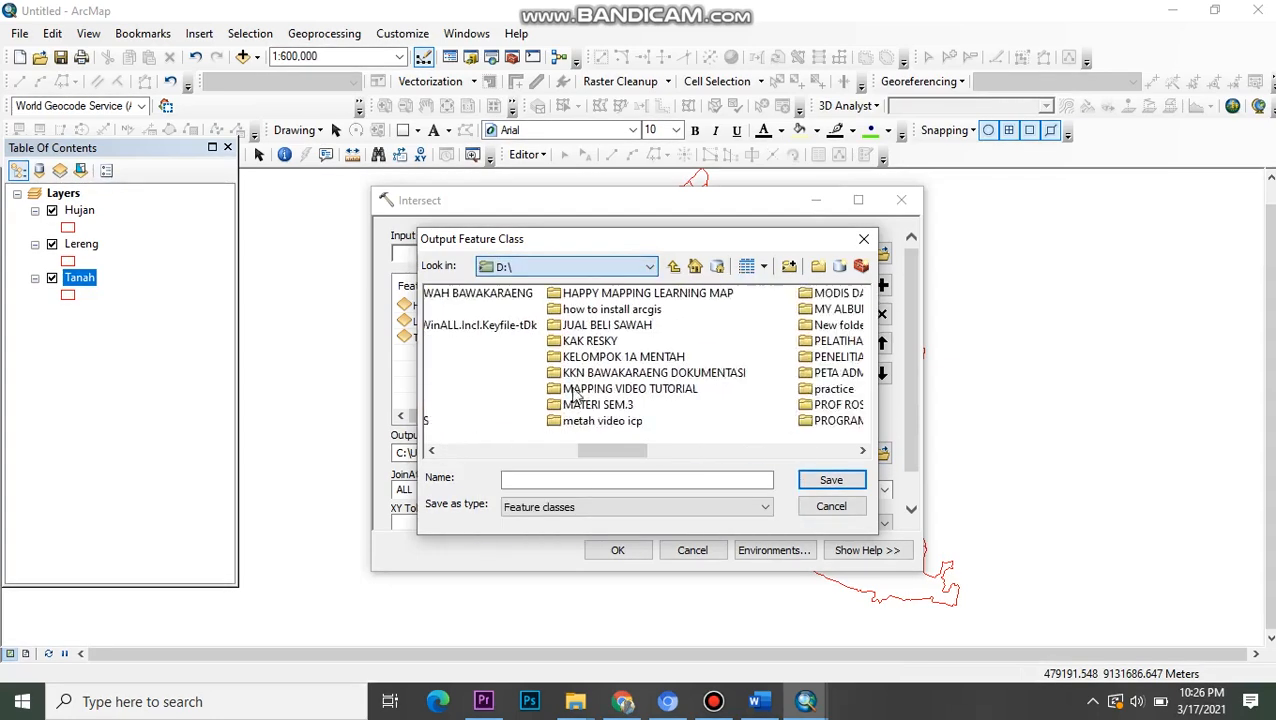
pyautogui.scroll(-3, 632, 404)
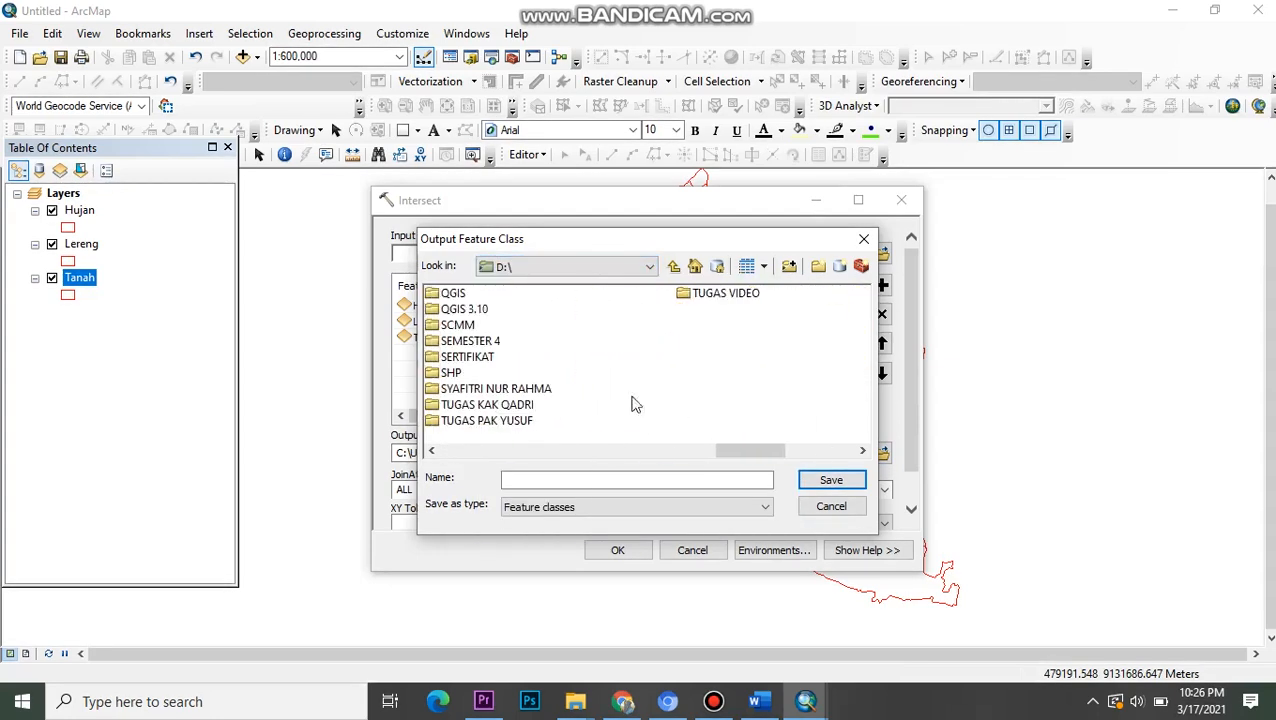
pyautogui.doubleClick(464, 421)
pyautogui.scroll(-3, 603, 345)
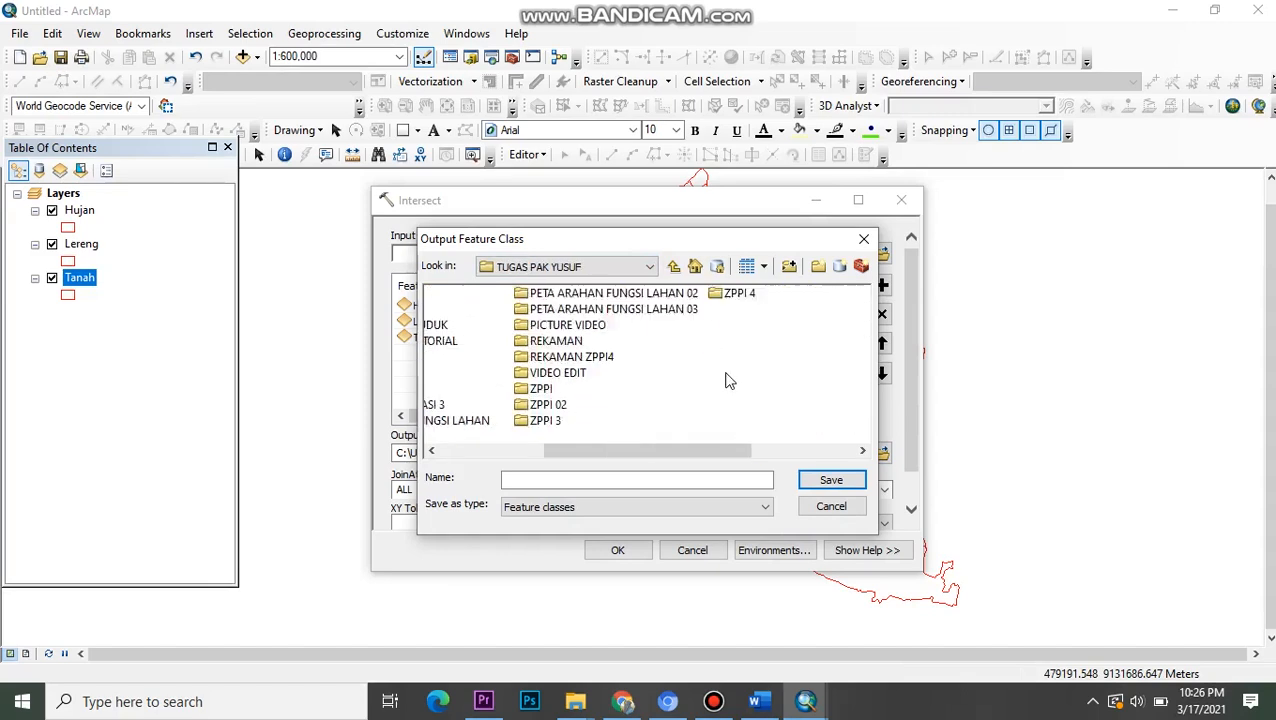
pyautogui.moveTo(680, 447); pyautogui.dragTo(545, 440)
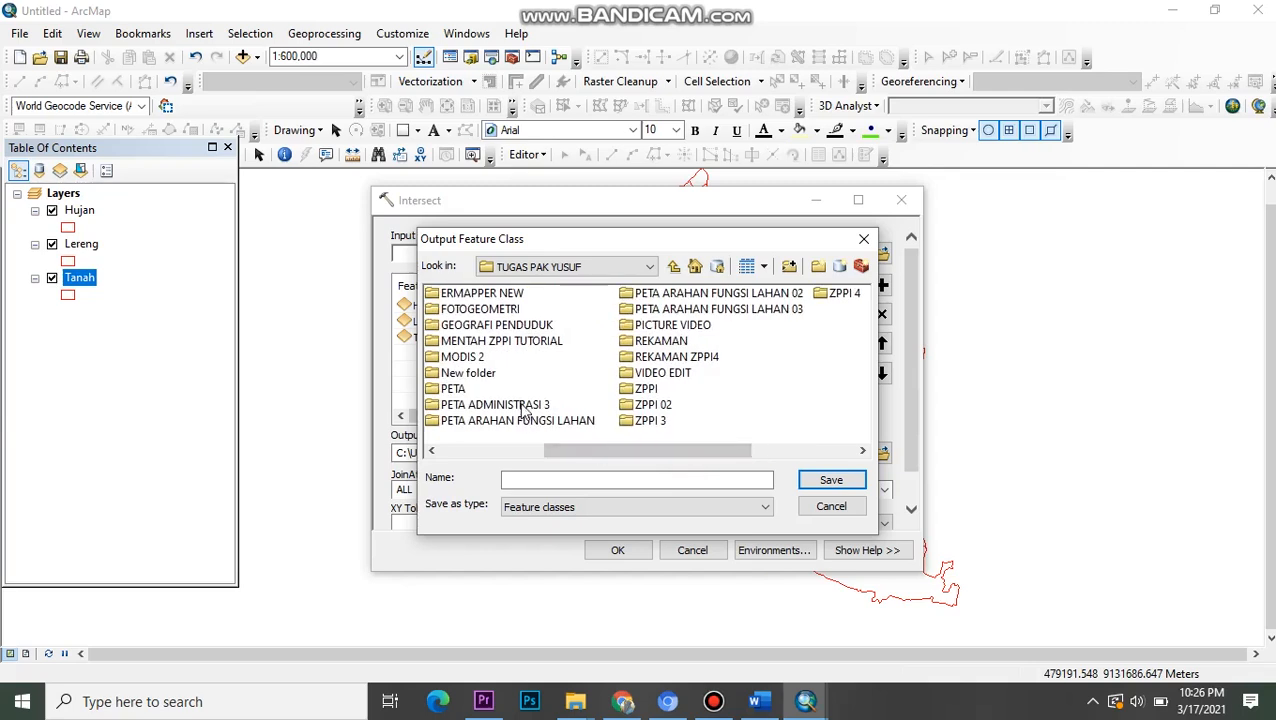
pyautogui.moveTo(573, 457); pyautogui.dragTo(507, 456)
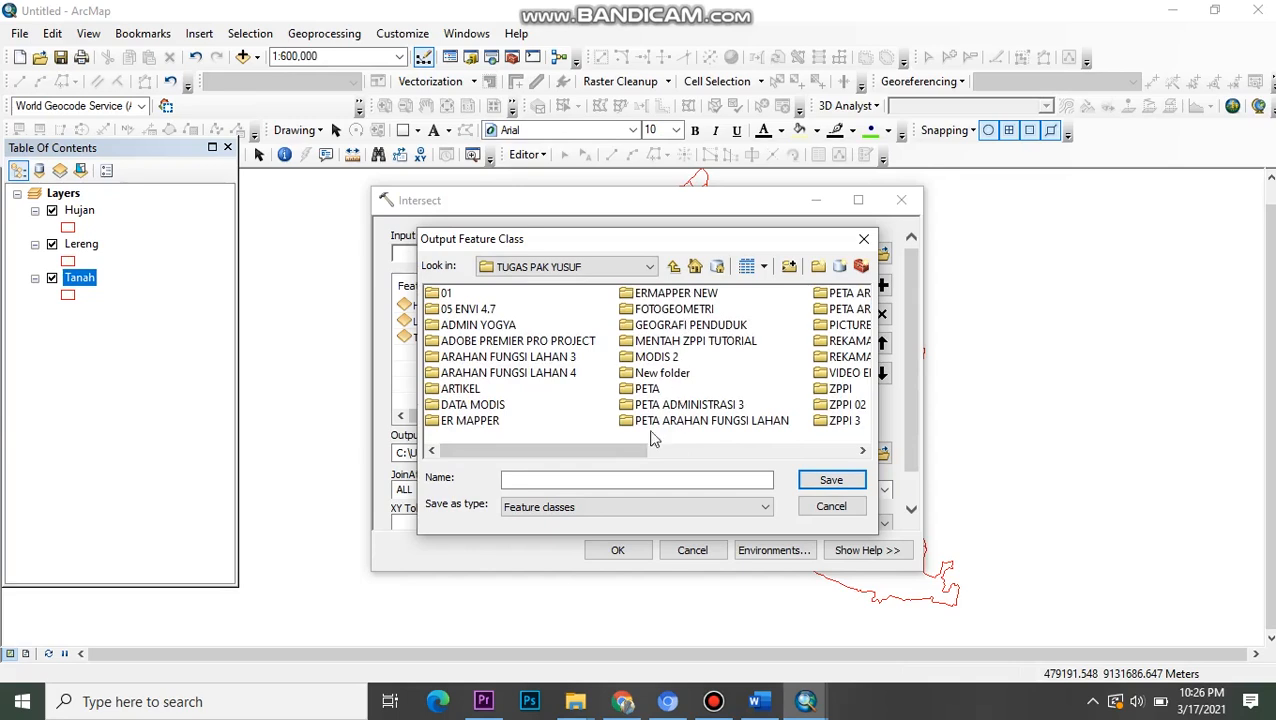
pyautogui.moveTo(584, 456); pyautogui.dragTo(665, 450)
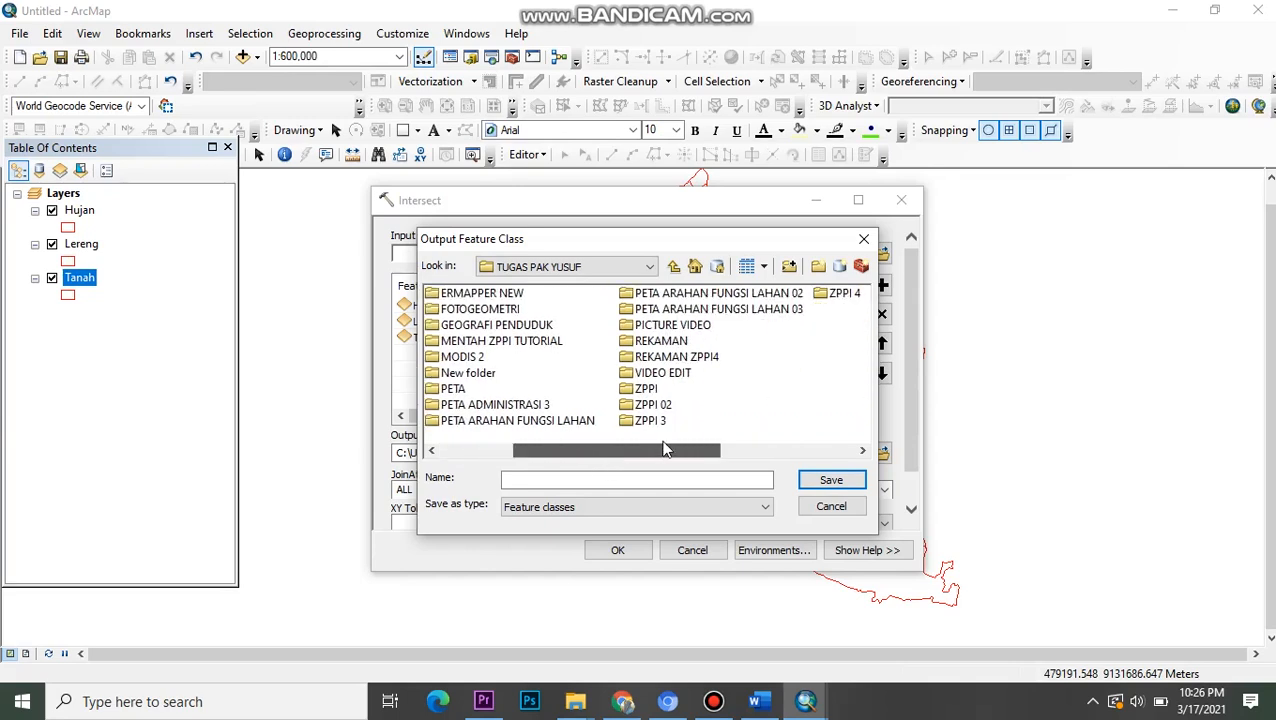
# - Start a new folder connection and expand the TUGAS PAK YUSUF folder on drive D
pyautogui.click(717, 266)
pyautogui.doubleClick(560, 336)
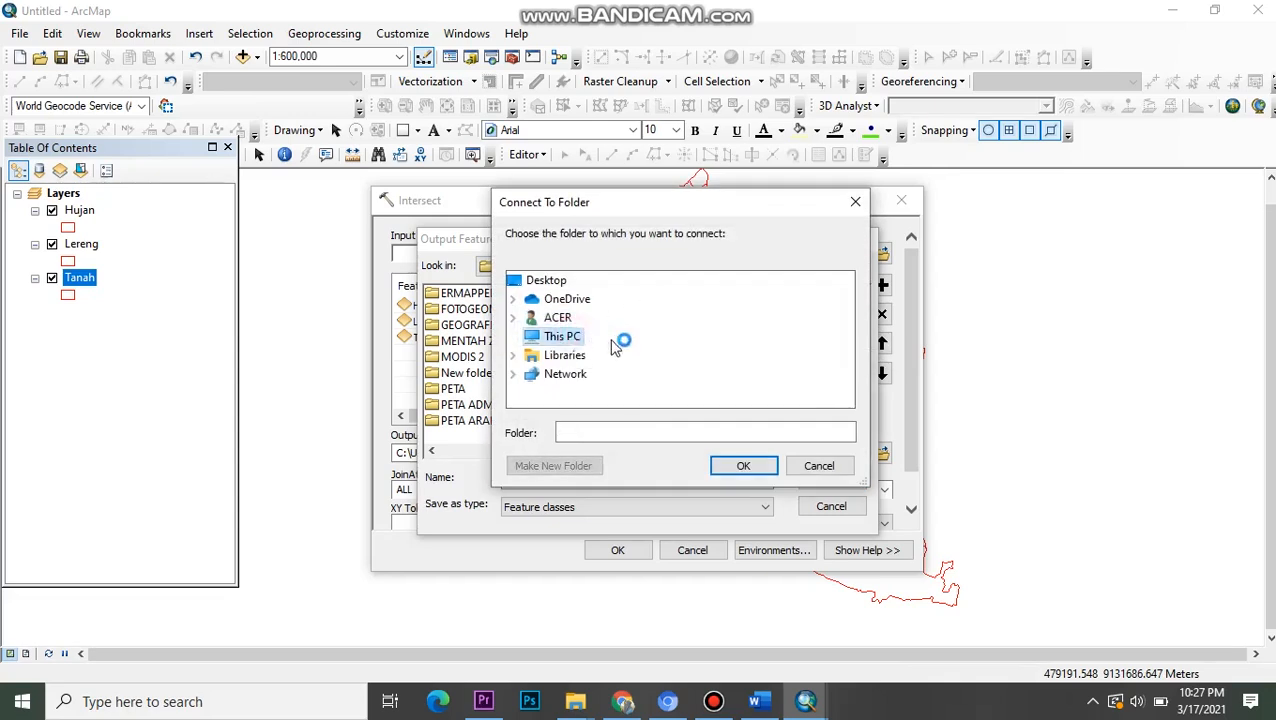
pyautogui.scroll(-1, 627, 362)
pyautogui.doubleClick(598, 335)
pyautogui.scroll(-3, 640, 374)
pyautogui.scroll(-5, 630, 374)
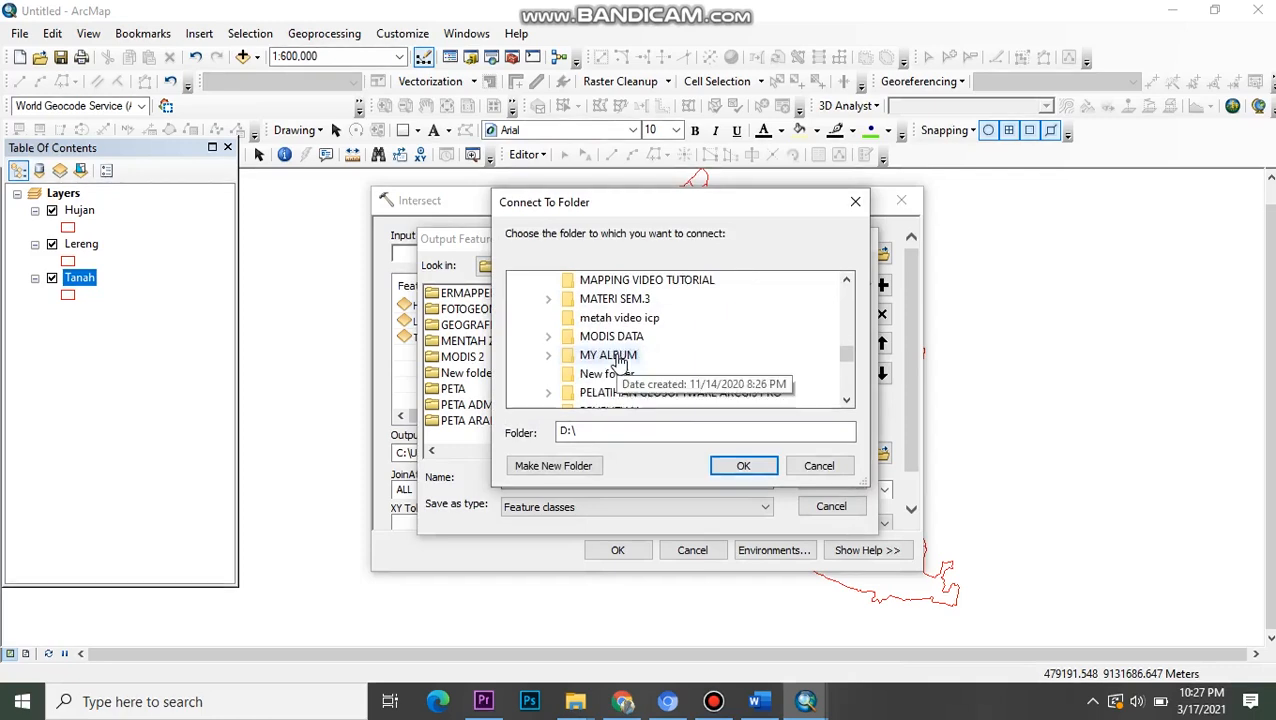
pyautogui.scroll(-6, 620, 374)
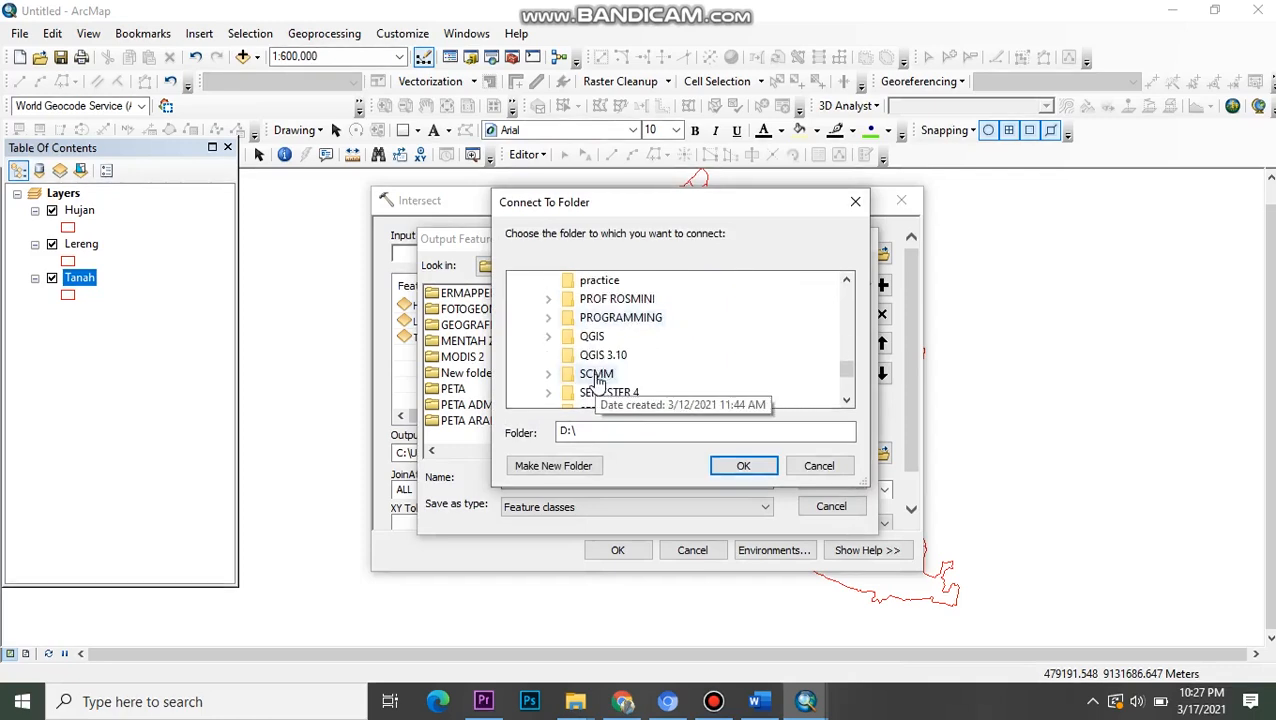
pyautogui.scroll(-3, 596, 385)
pyautogui.click(612, 364)
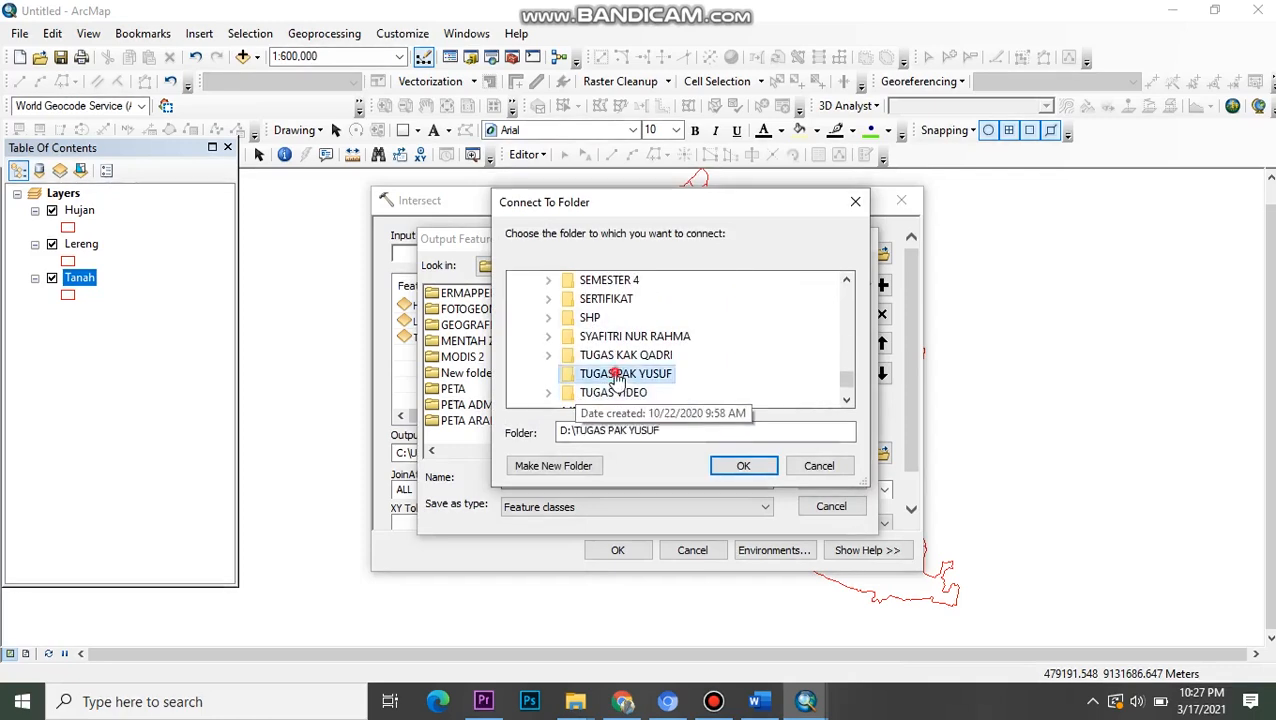
pyautogui.doubleClick(612, 364)
# - Connect to the INTERSECT folder inside ARAHAN FUNGSI LAHAN 4\KUMPULAN
pyautogui.scroll(-3, 640, 368)
pyautogui.scroll(2, 660, 350)
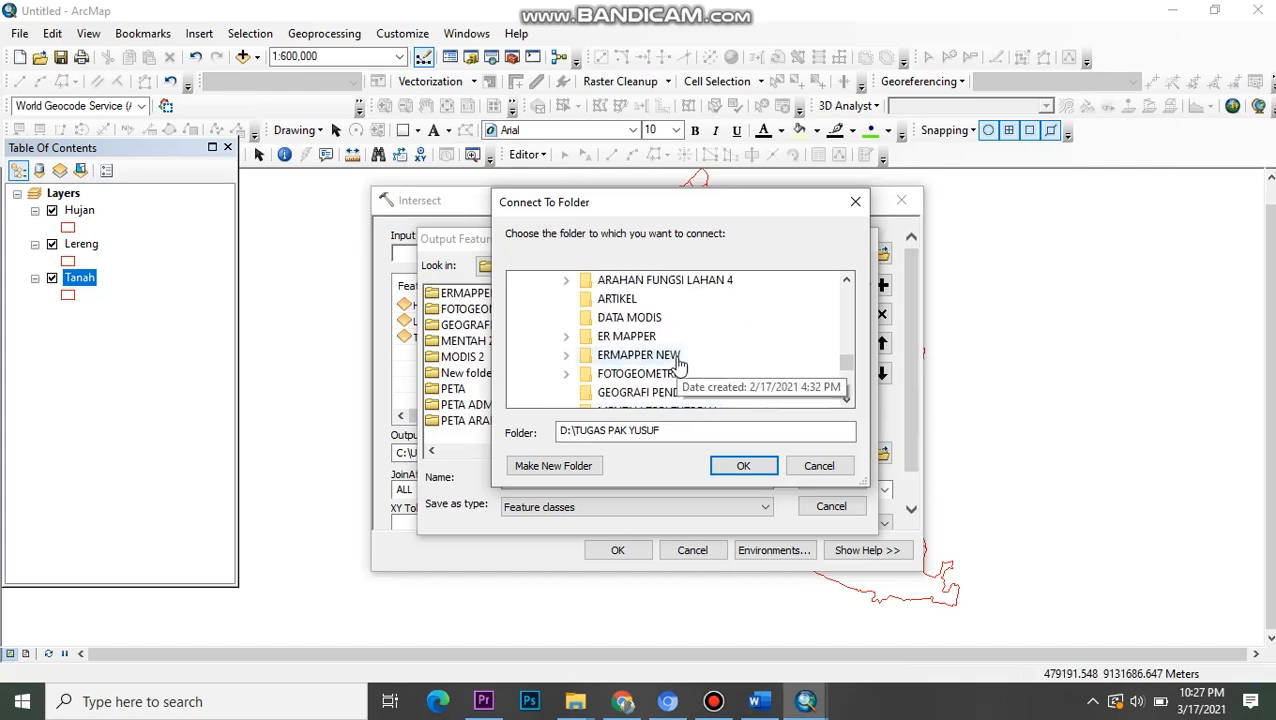
pyautogui.doubleClick(689, 339)
pyautogui.doubleClick(645, 356)
pyautogui.scroll(-1, 645, 355)
pyautogui.scroll(1, 650, 345)
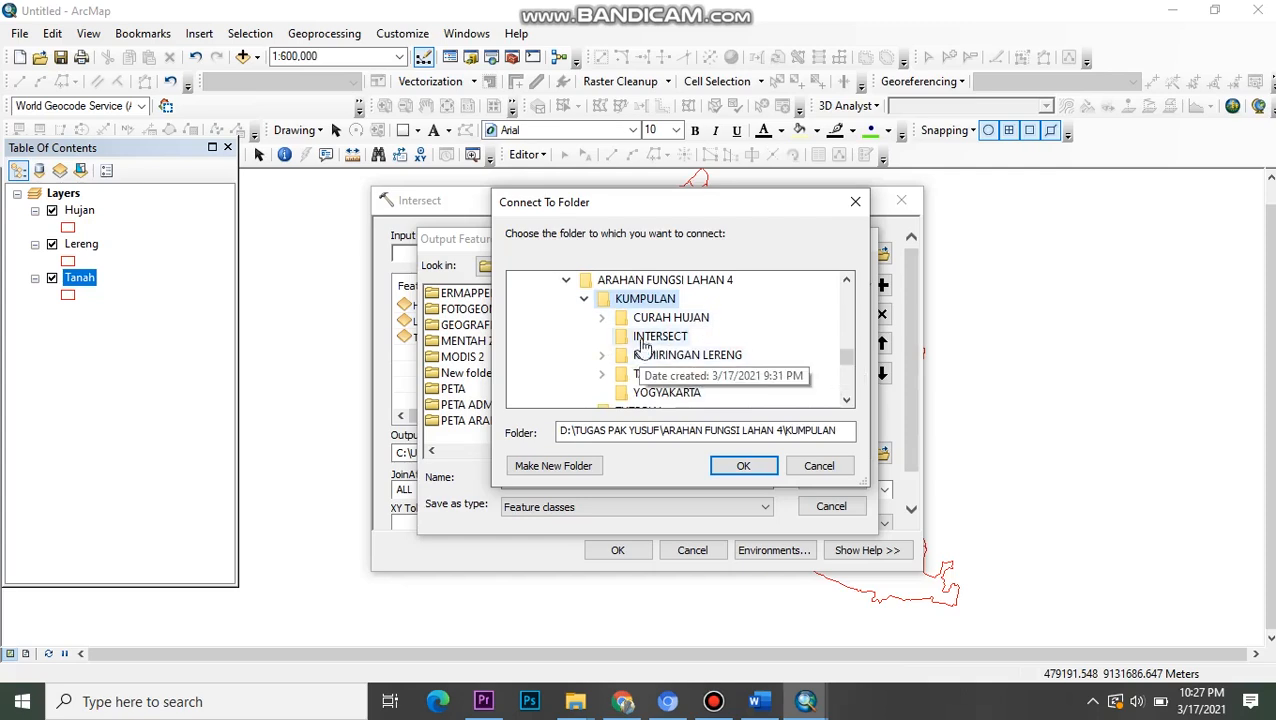
pyautogui.click(652, 337)
pyautogui.click(740, 466)
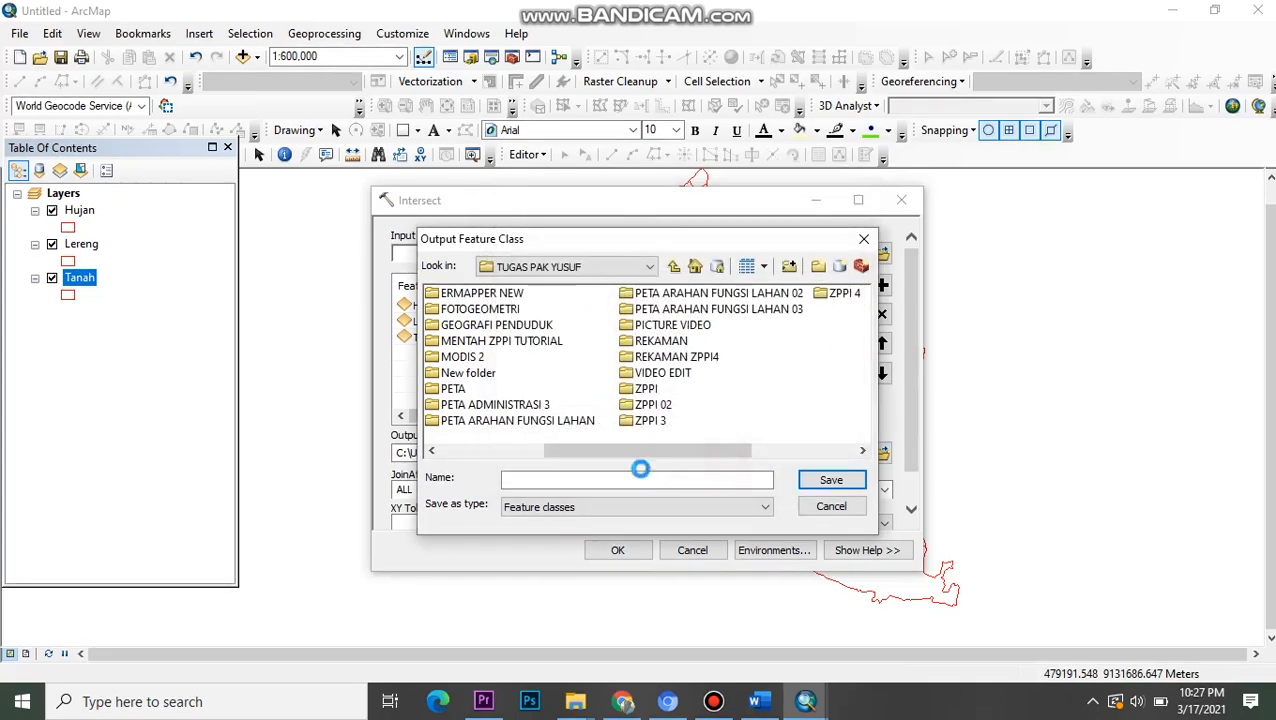
# - Name the output feature class "intersect" in the INTERSECT folder and run the Intersect tool
pyautogui.click(632, 481)
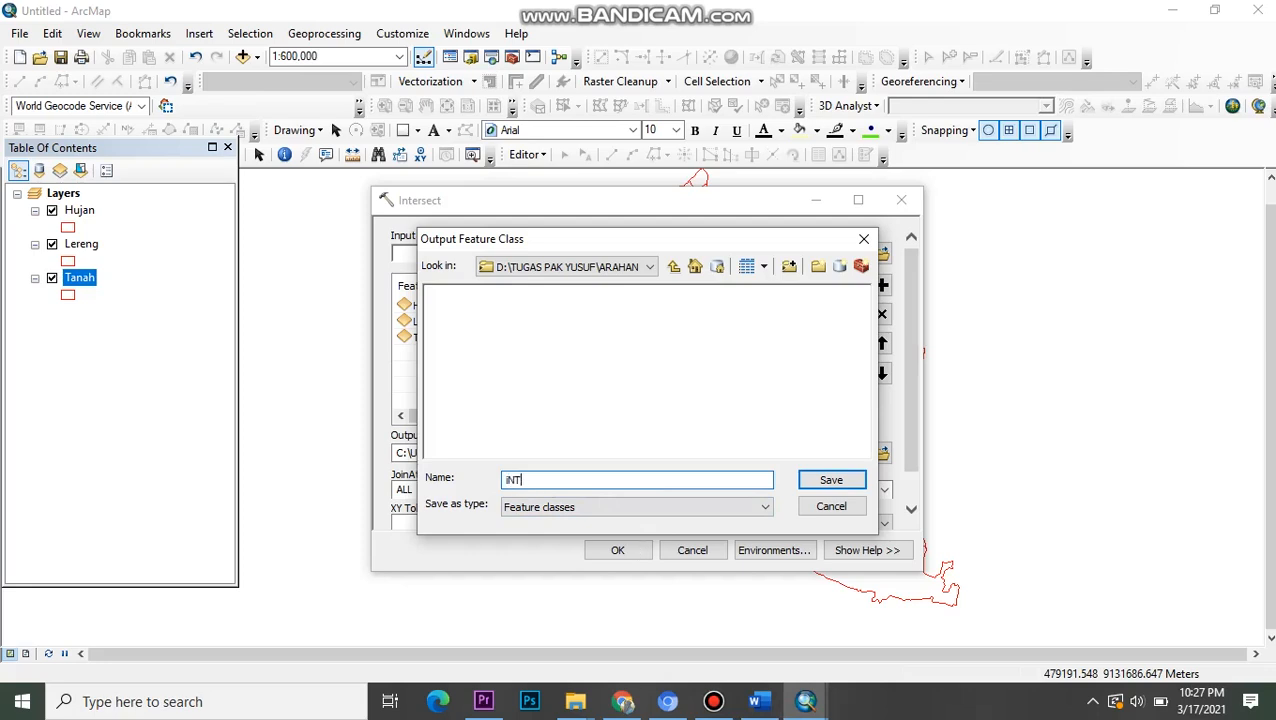
pyautogui.press('BackSpace')
pyautogui.press('capslock')
pyautogui.write('intersect')
pyautogui.click(808, 480)
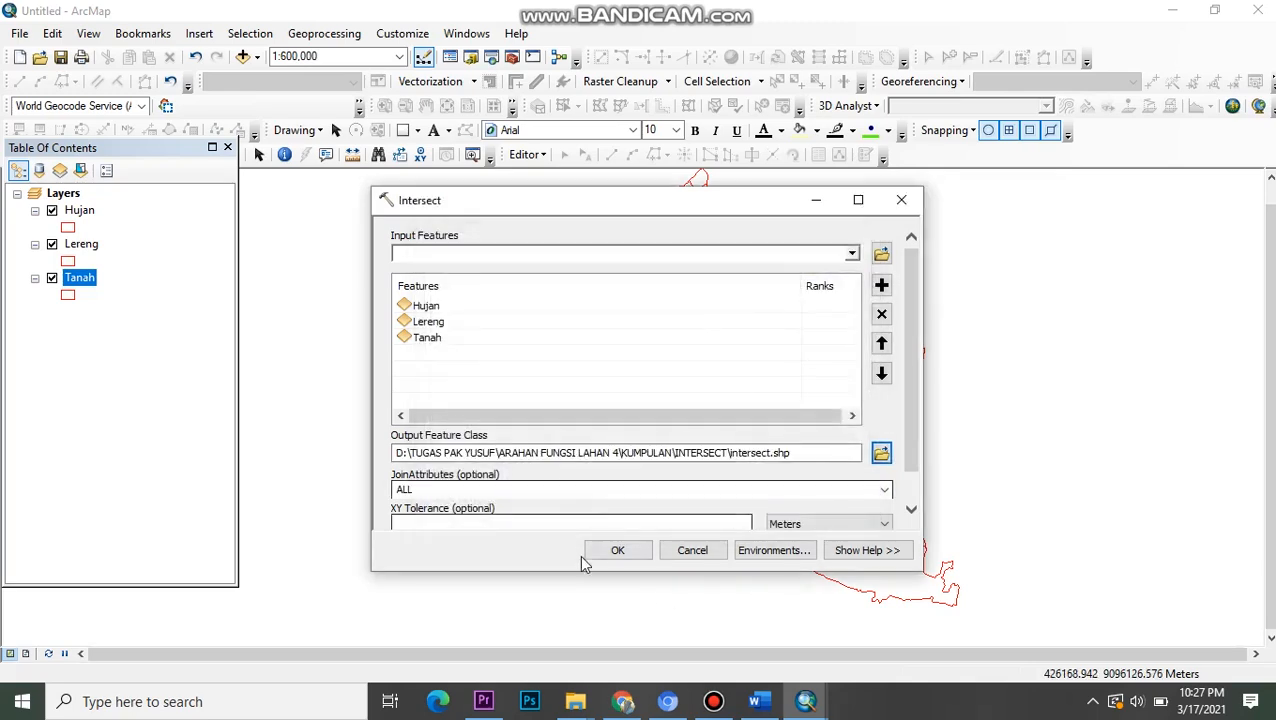
pyautogui.scroll(-2, 561, 478)
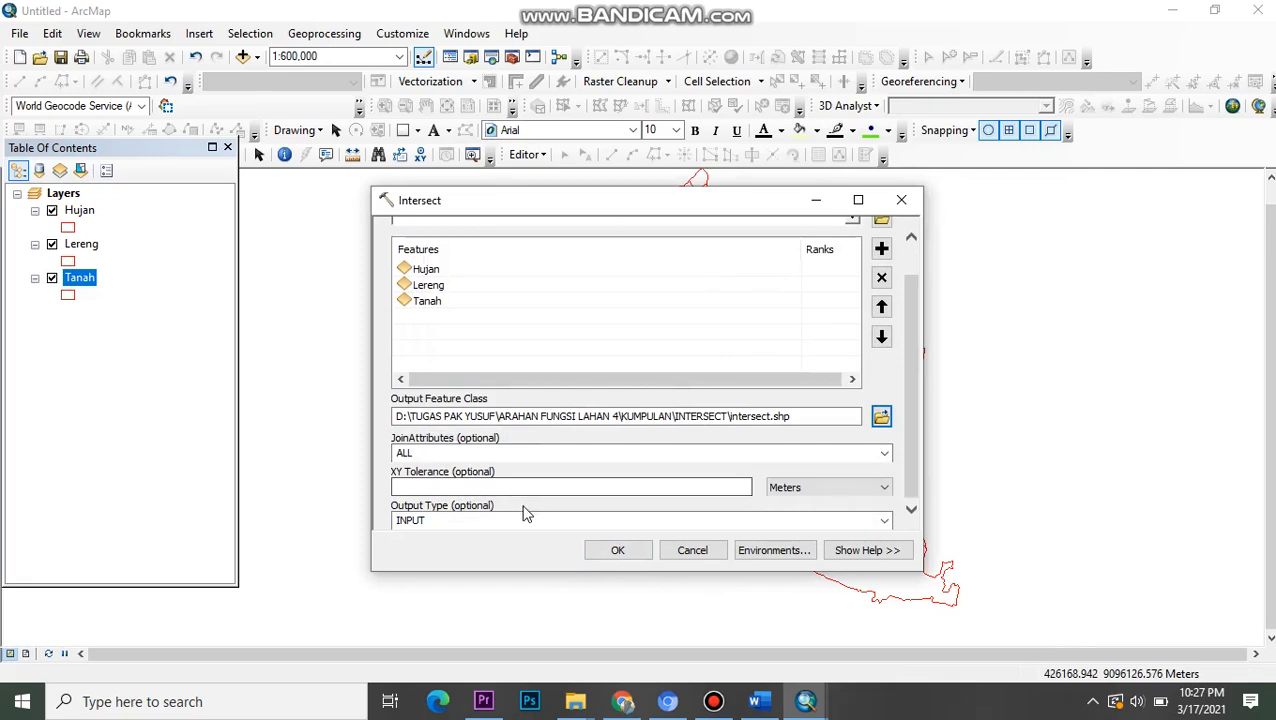
pyautogui.click(617, 550)
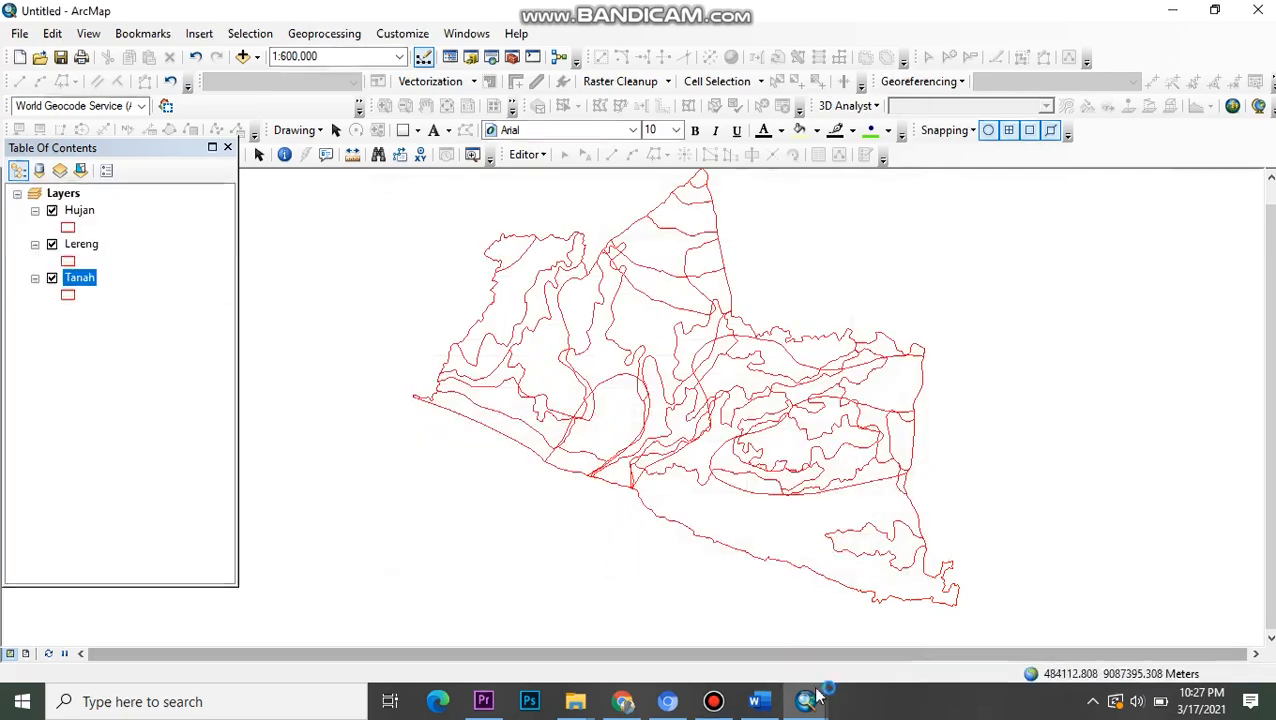
pyautogui.click(714, 701)
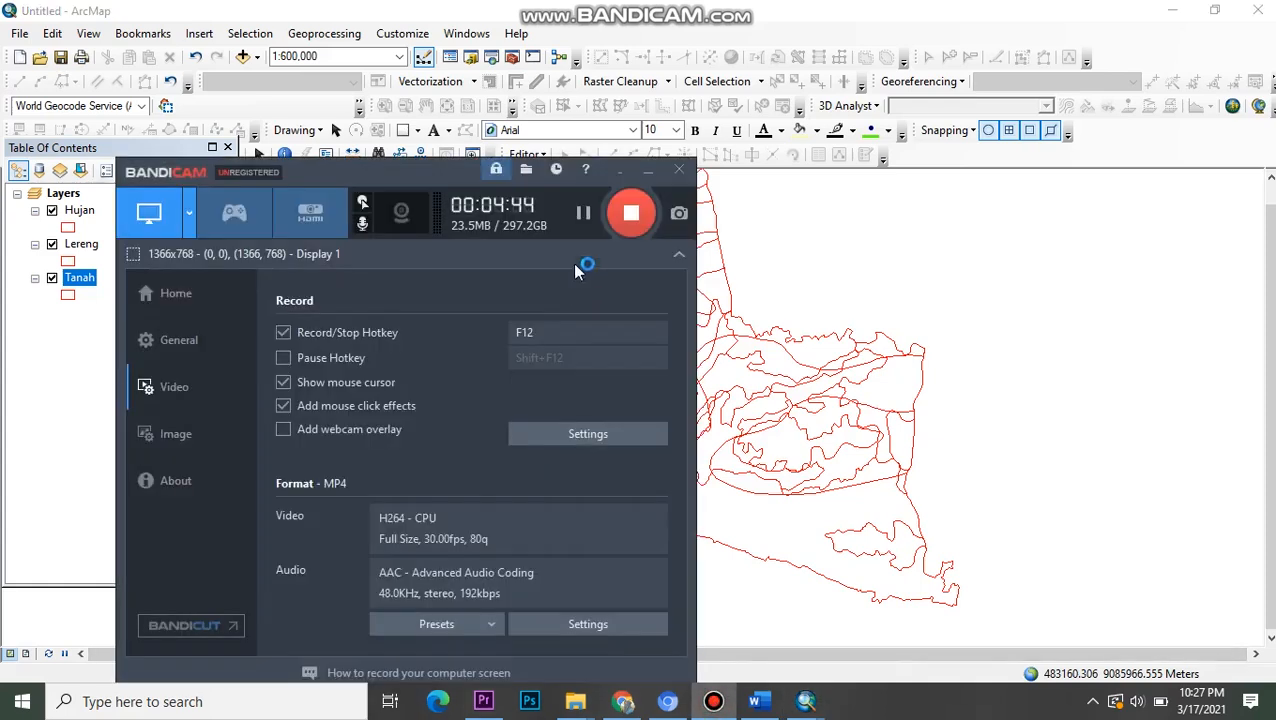
pyautogui.click(648, 171)
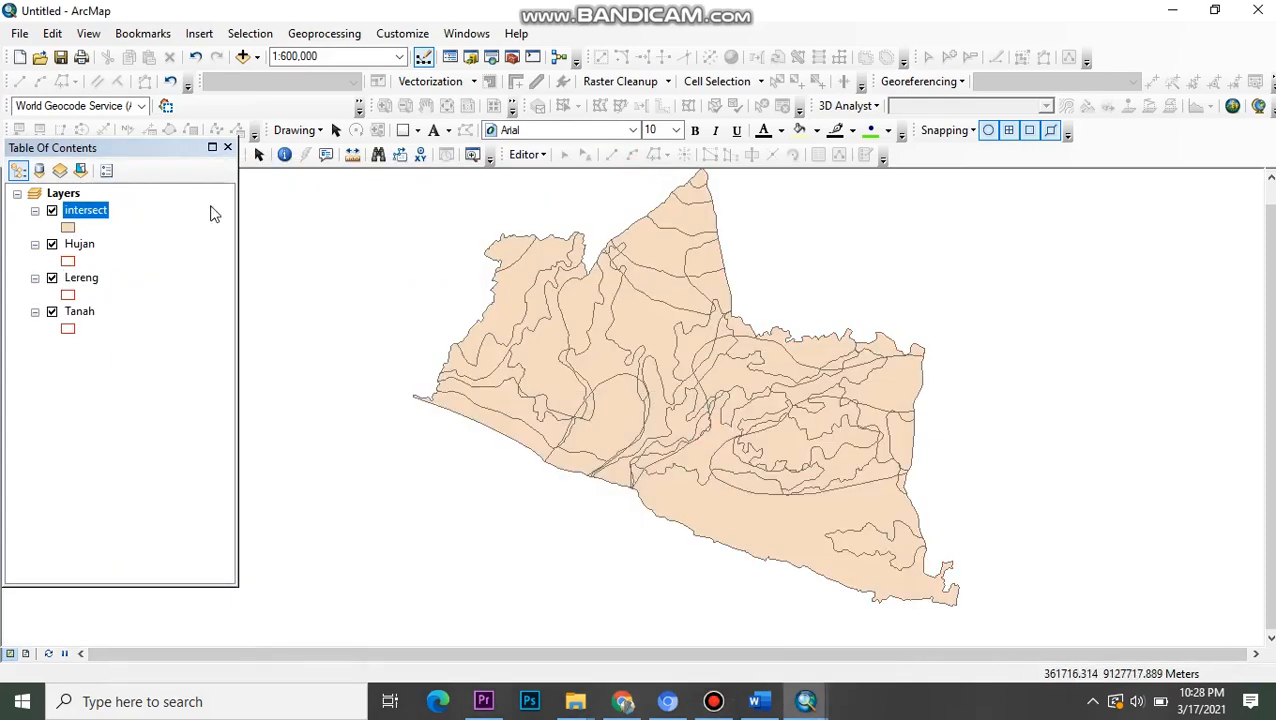
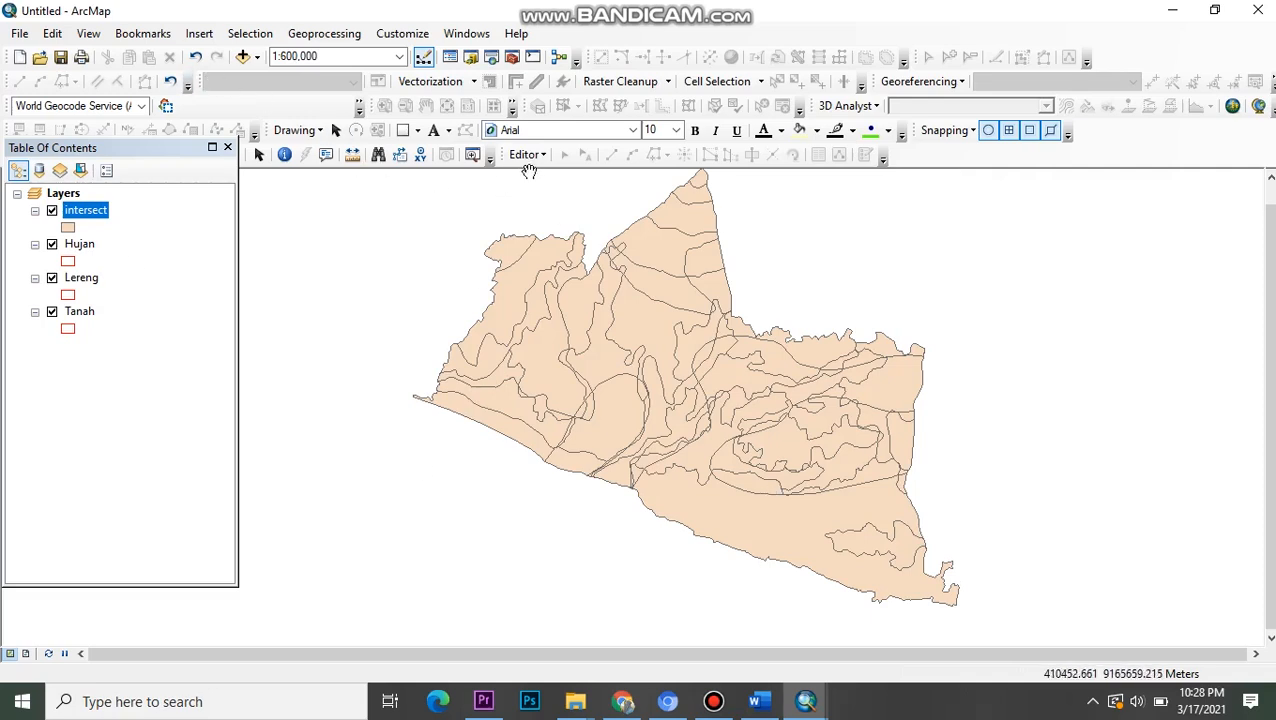
# - Open the attribute table of the intersect layer and move its window higher over the map
pyautogui.click(63, 193)
pyautogui.rightClick(78, 194)
pyautogui.click(80, 212)
pyautogui.rightClick(82, 211)
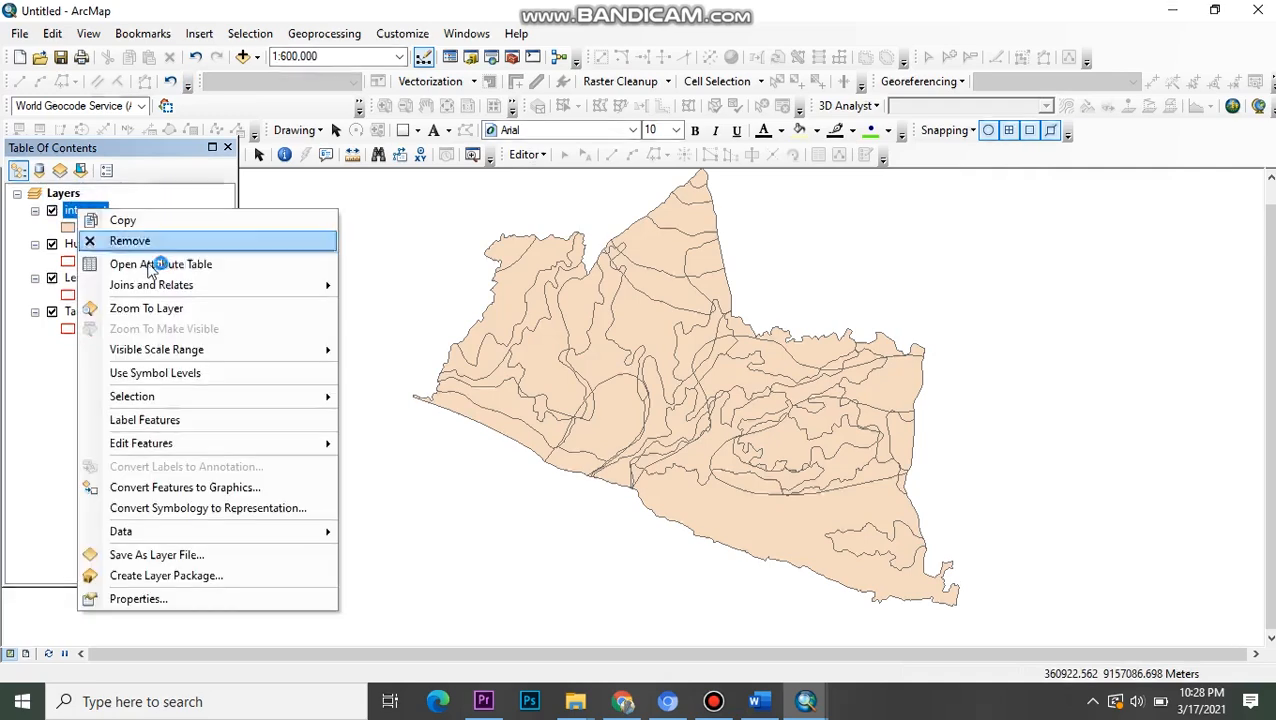
pyautogui.click(173, 268)
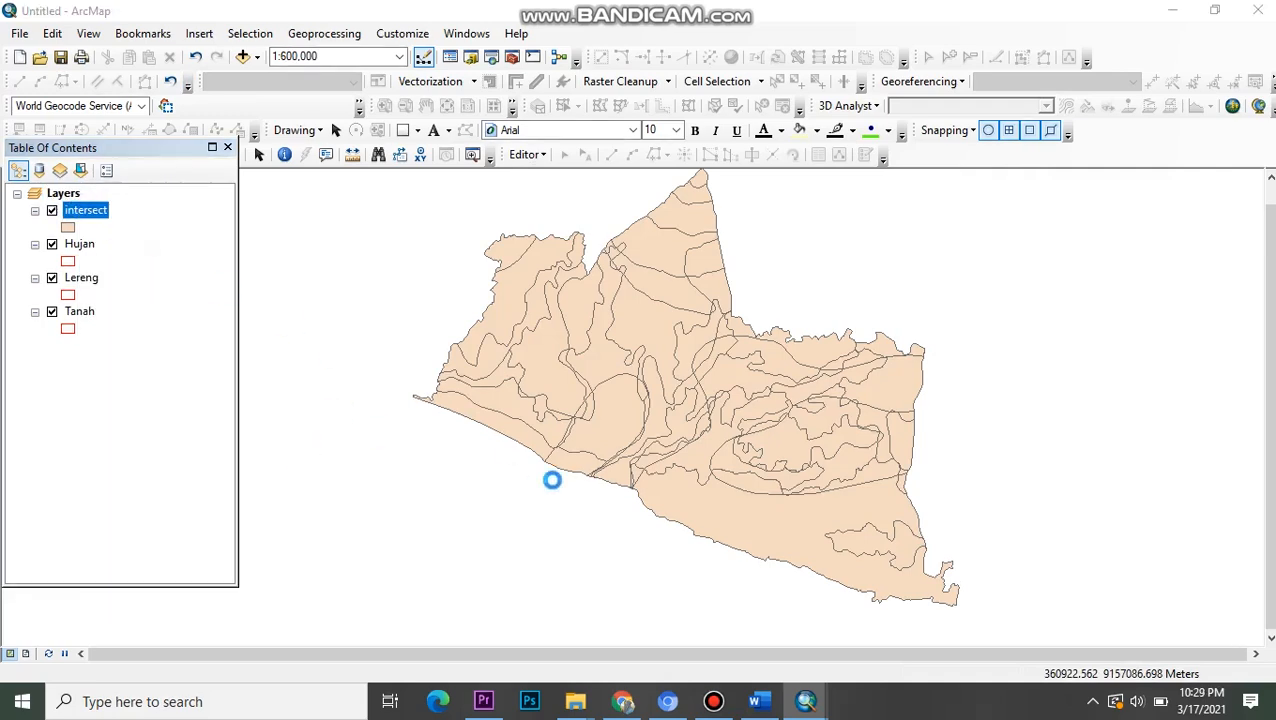
pyautogui.click(487, 430)
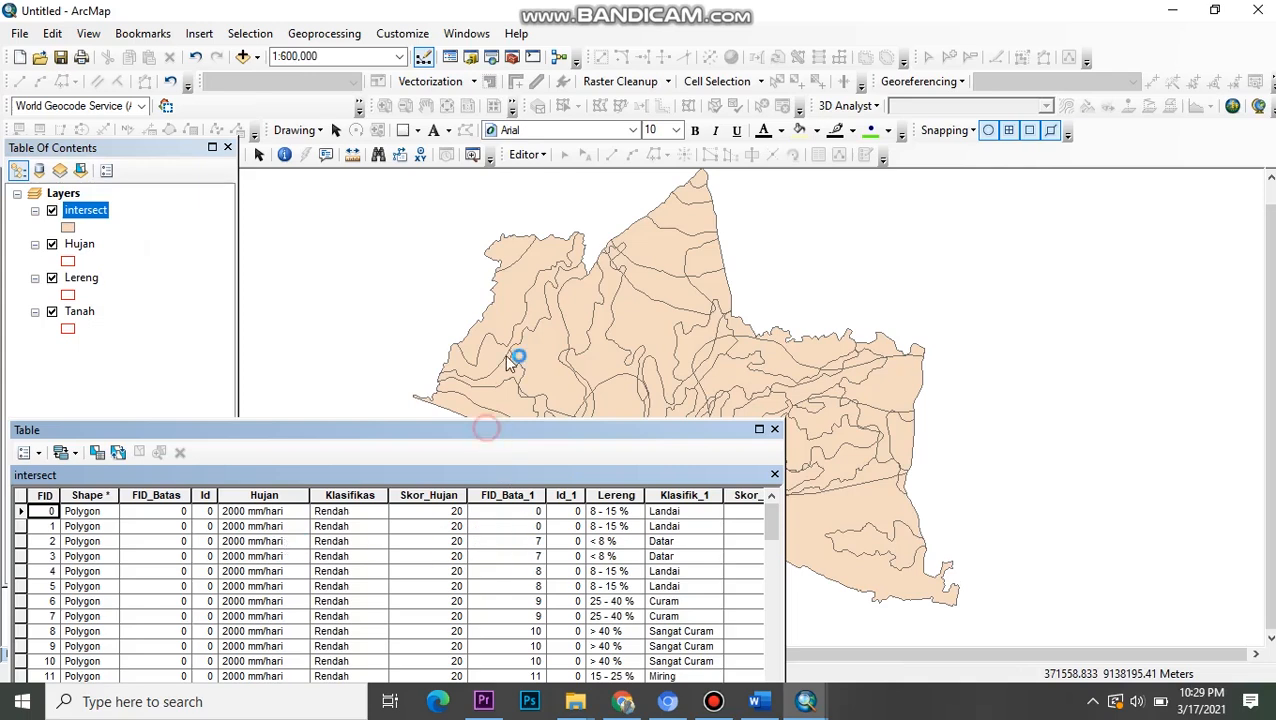
pyautogui.moveTo(510, 365); pyautogui.dragTo(498, 346)
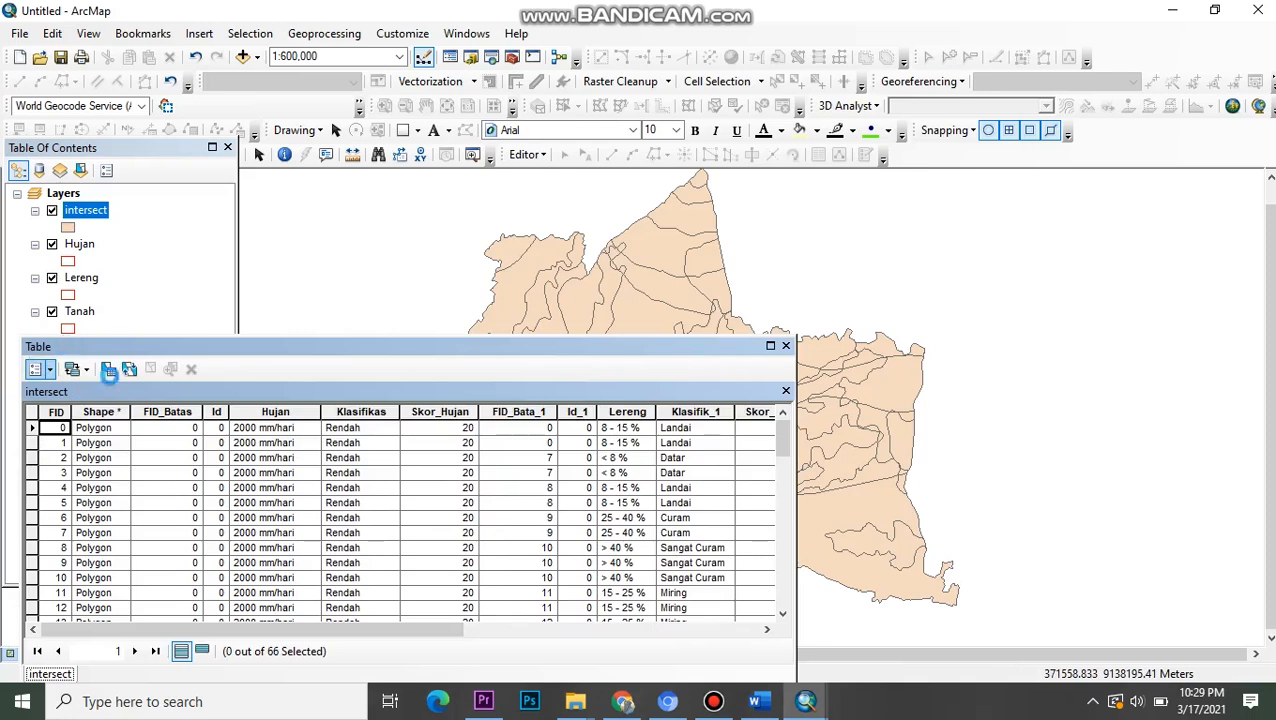
# - Add a Double field named Skor_Total to the intersect table and widen the table window to show more columns
pyautogui.click(39, 369)
pyautogui.click(92, 121)
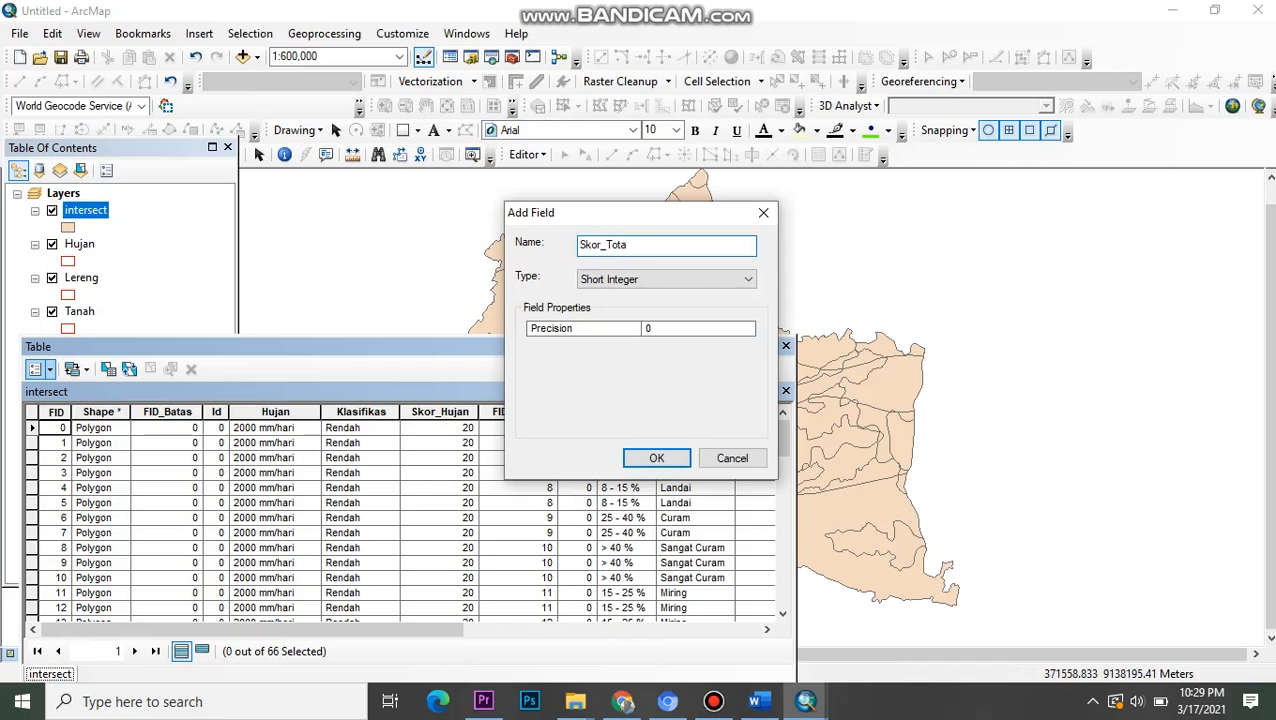
pyautogui.click(630, 278)
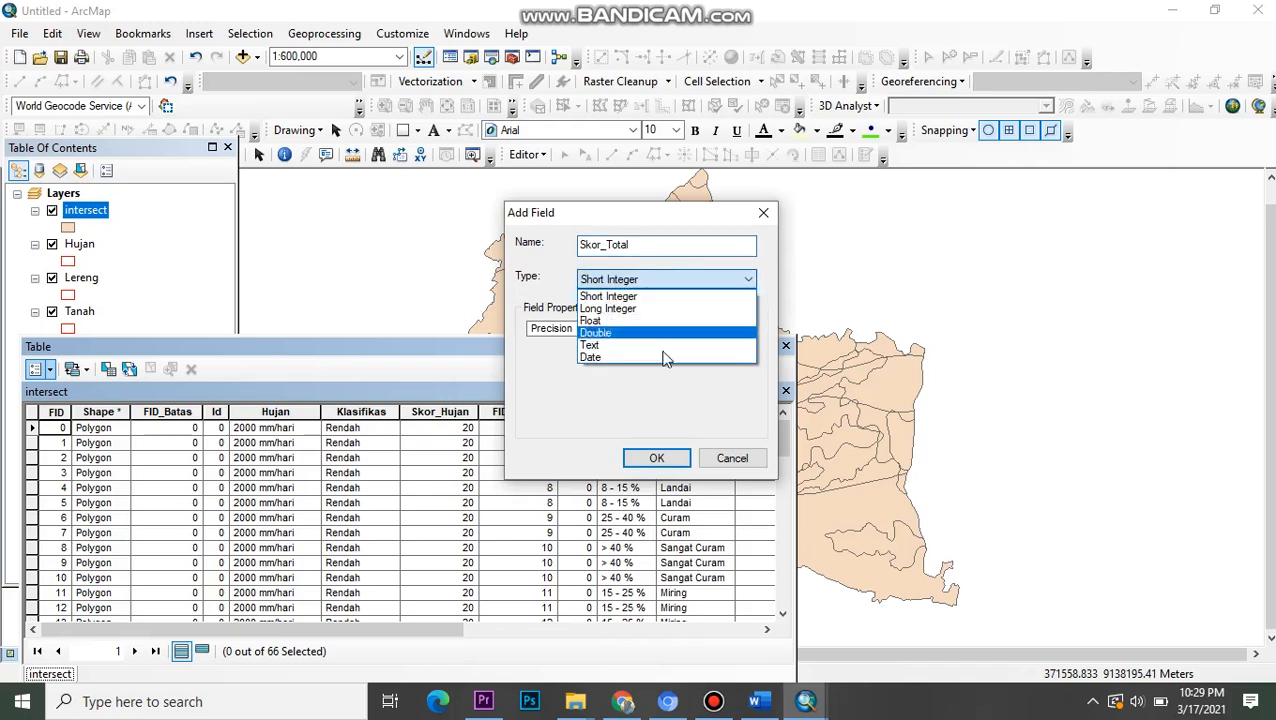
pyautogui.click(645, 343)
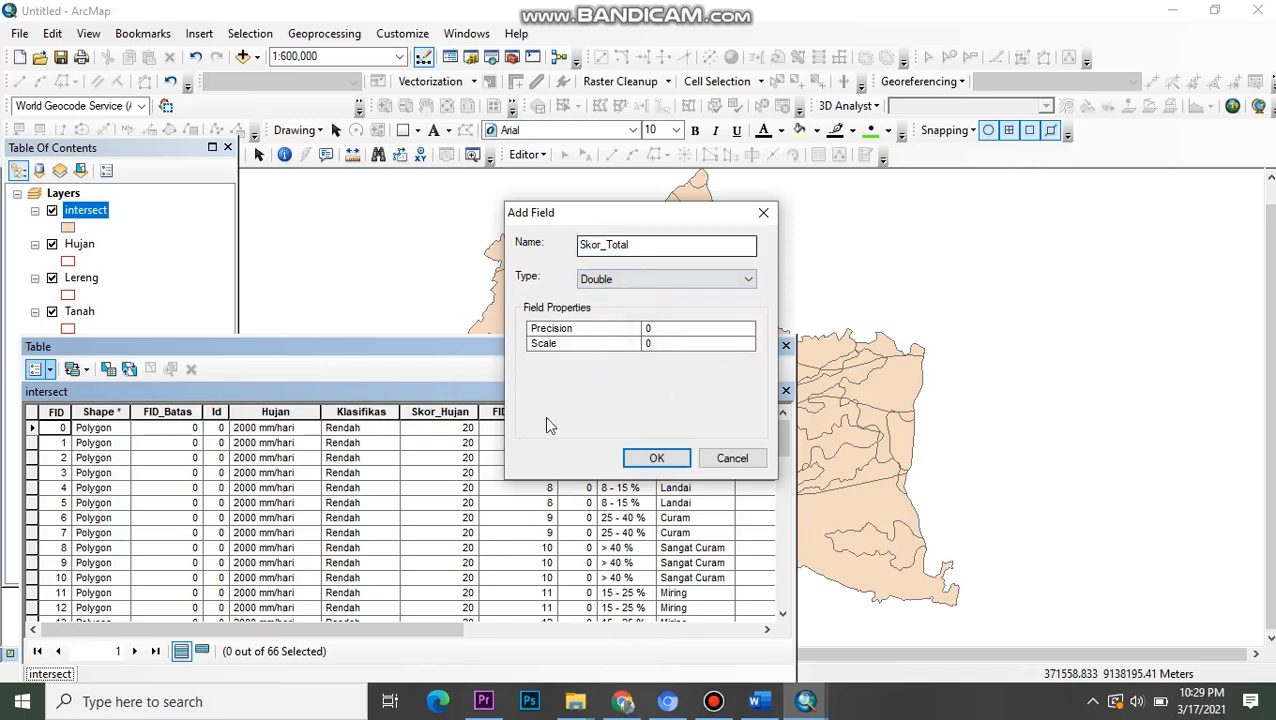
pyautogui.click(659, 457)
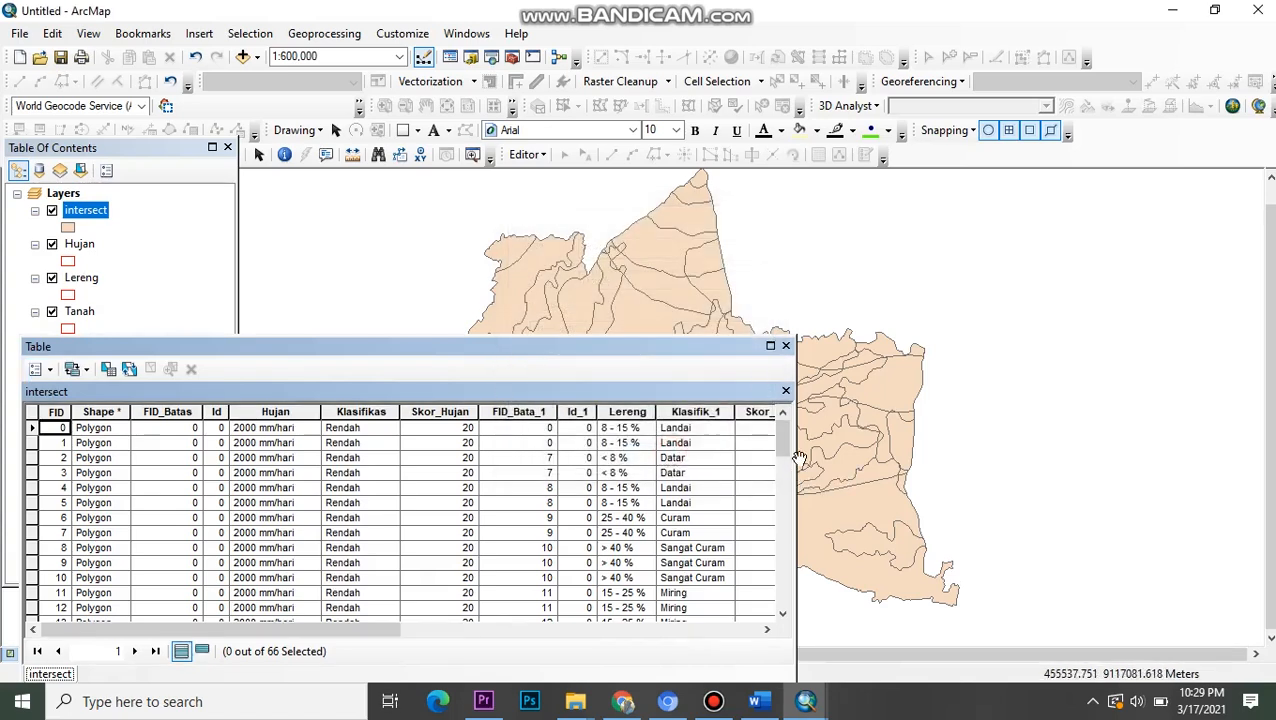
pyautogui.moveTo(796, 468); pyautogui.dragTo(1265, 453)
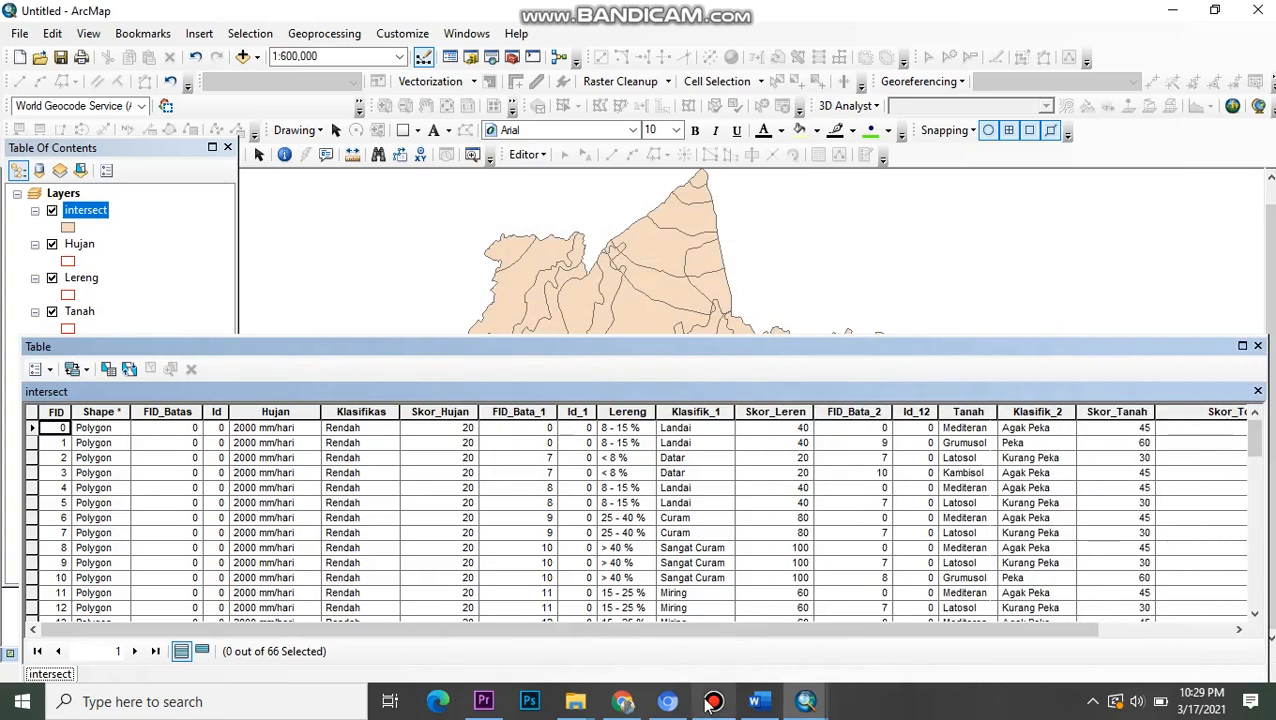
pyautogui.click(800, 703)
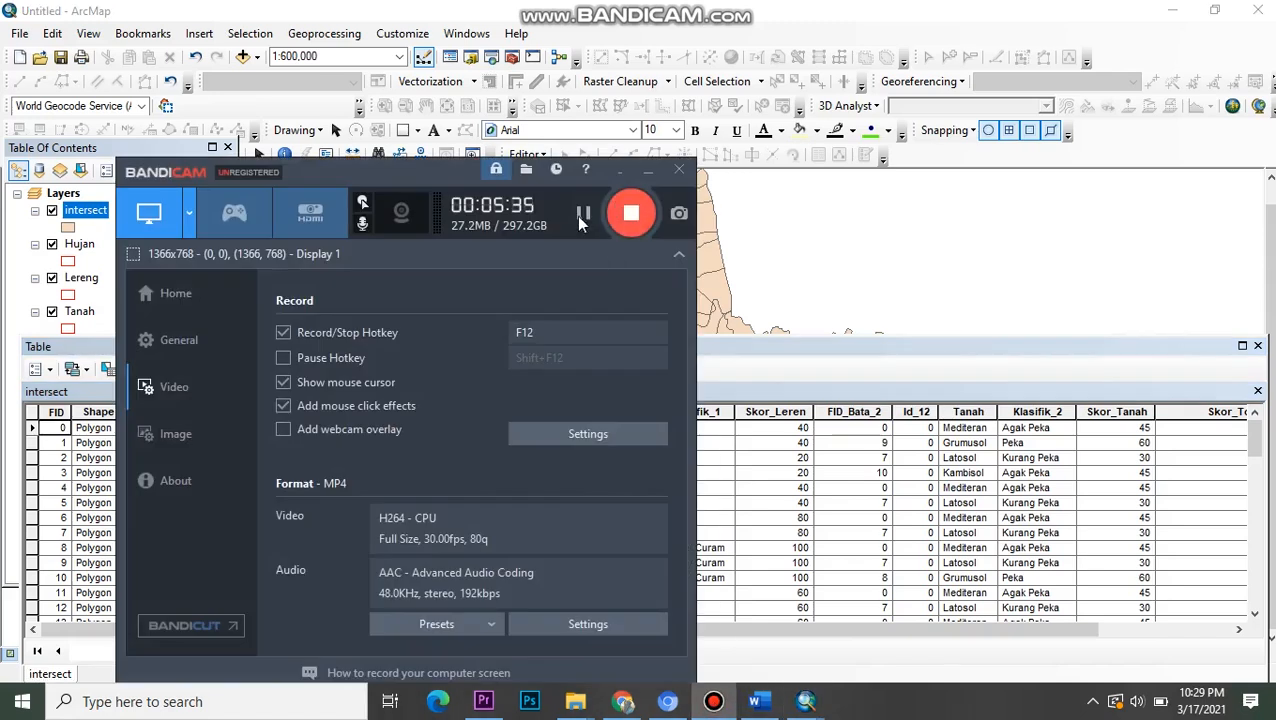
pyautogui.click(648, 172)
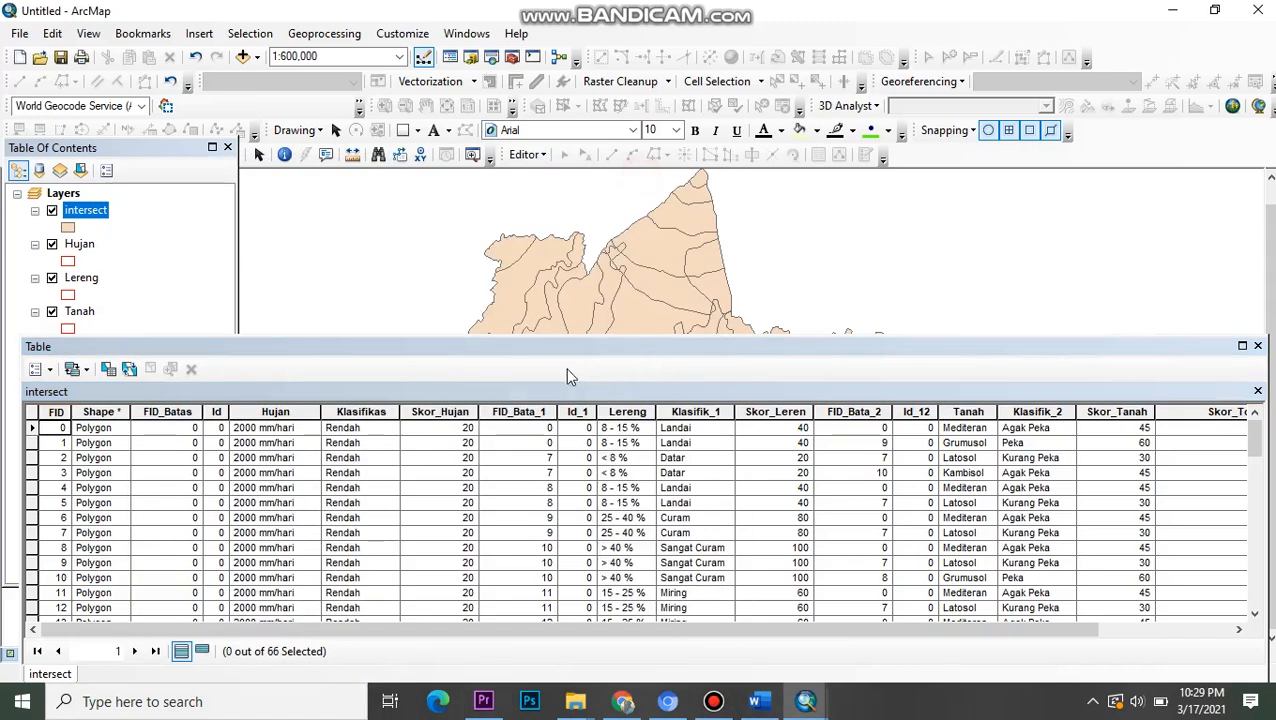
# - Add a Double field named Arahan_Fungsi_Lahan to the intersect table, accepting the shortened name Arahan_Fun
pyautogui.moveTo(810, 349); pyautogui.dragTo(731, 285)
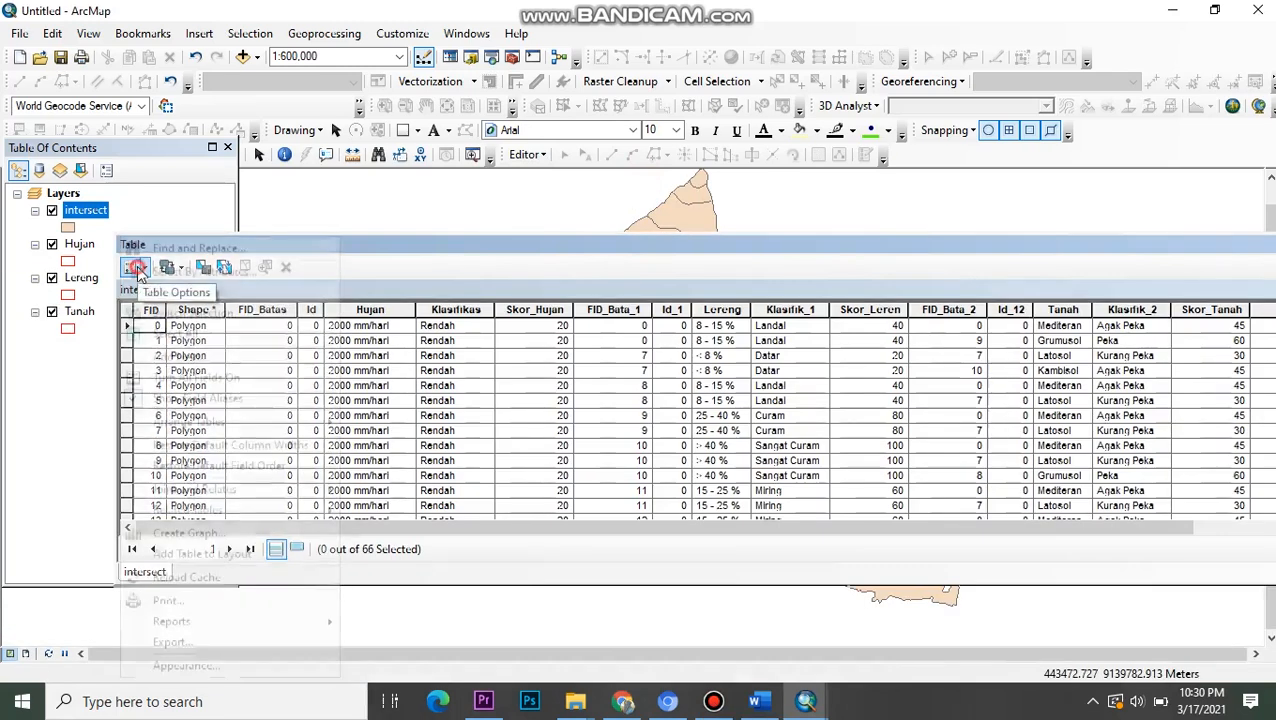
pyautogui.click(140, 268)
pyautogui.click(200, 355)
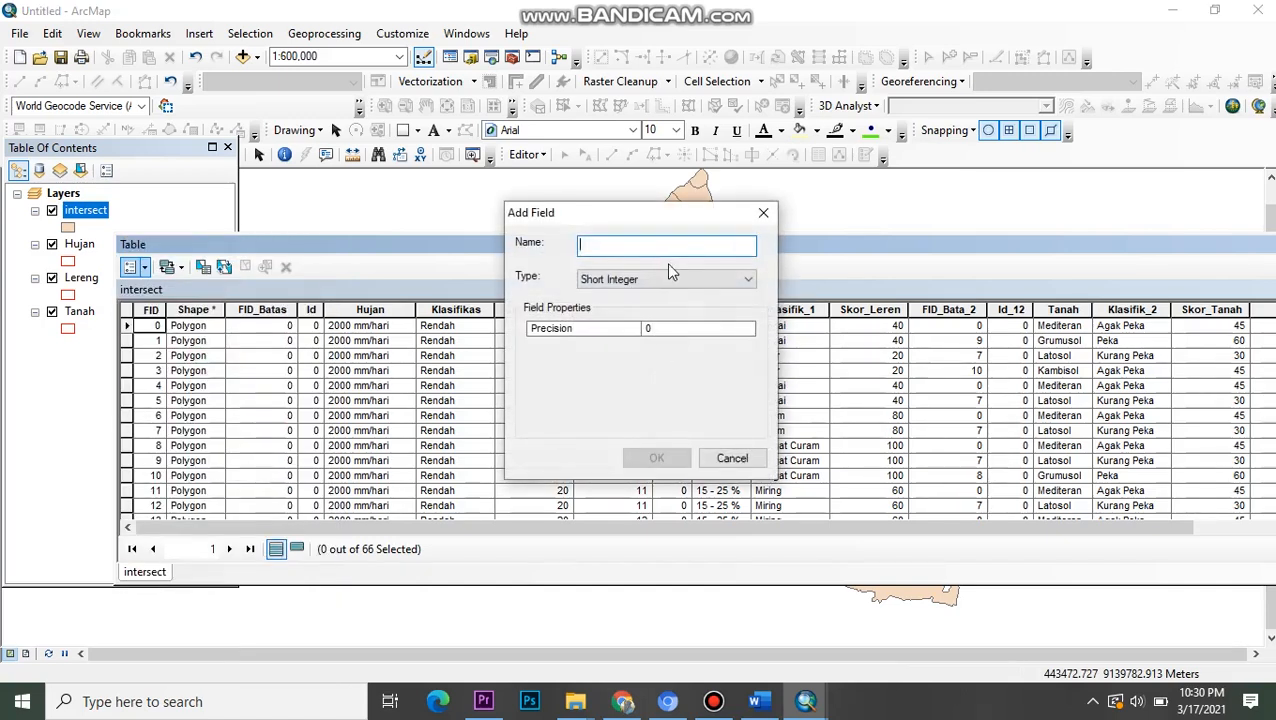
pyautogui.write('Arahan_F')
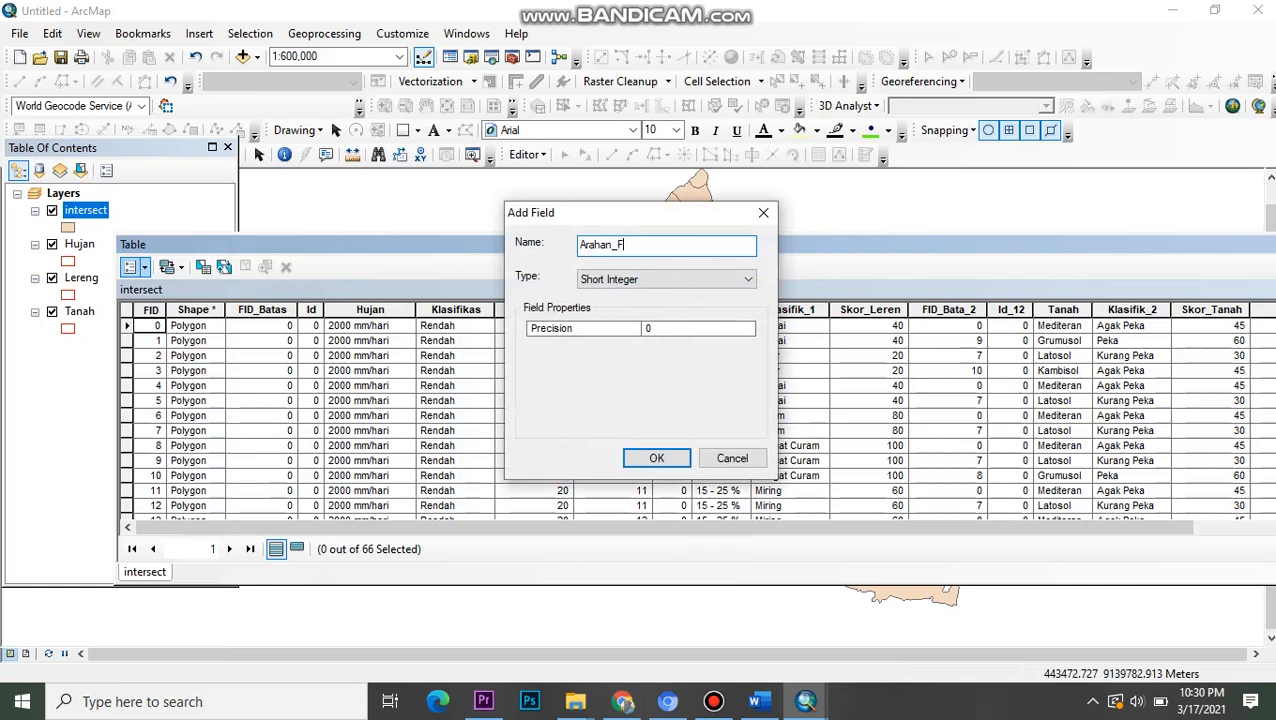
pyautogui.write('ungsi_Lahan')
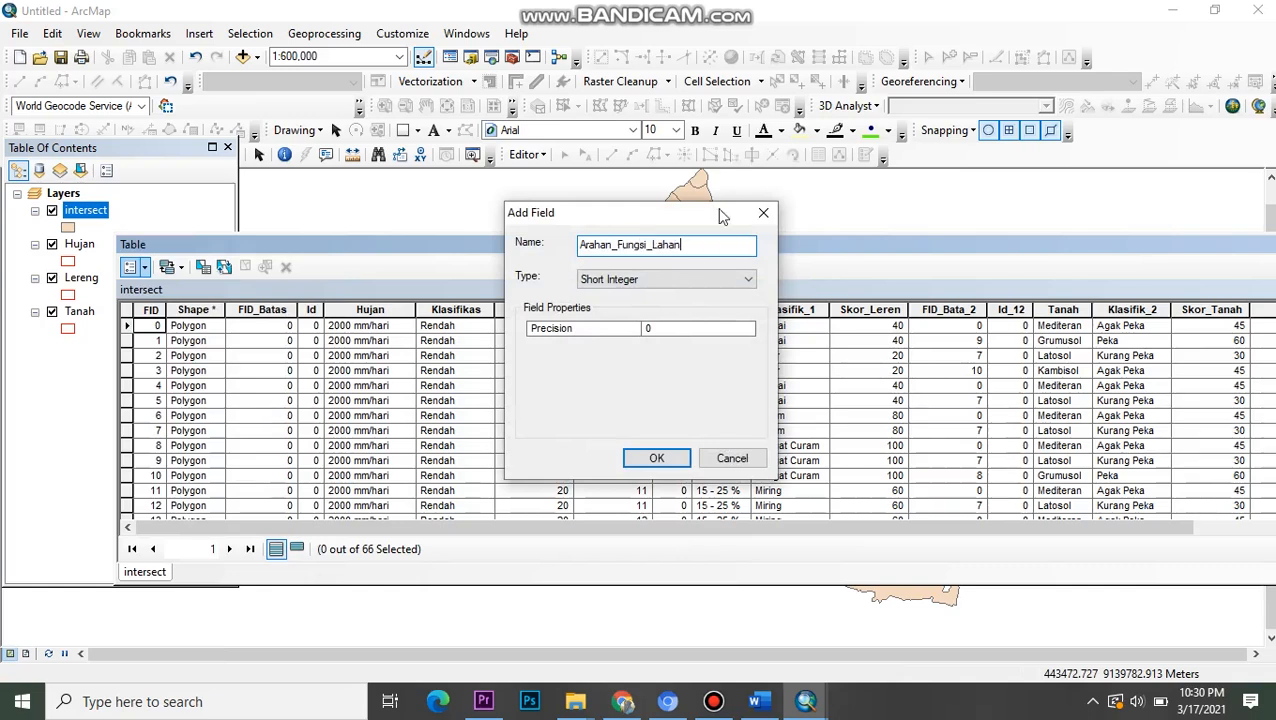
pyautogui.click(718, 279)
pyautogui.click(632, 334)
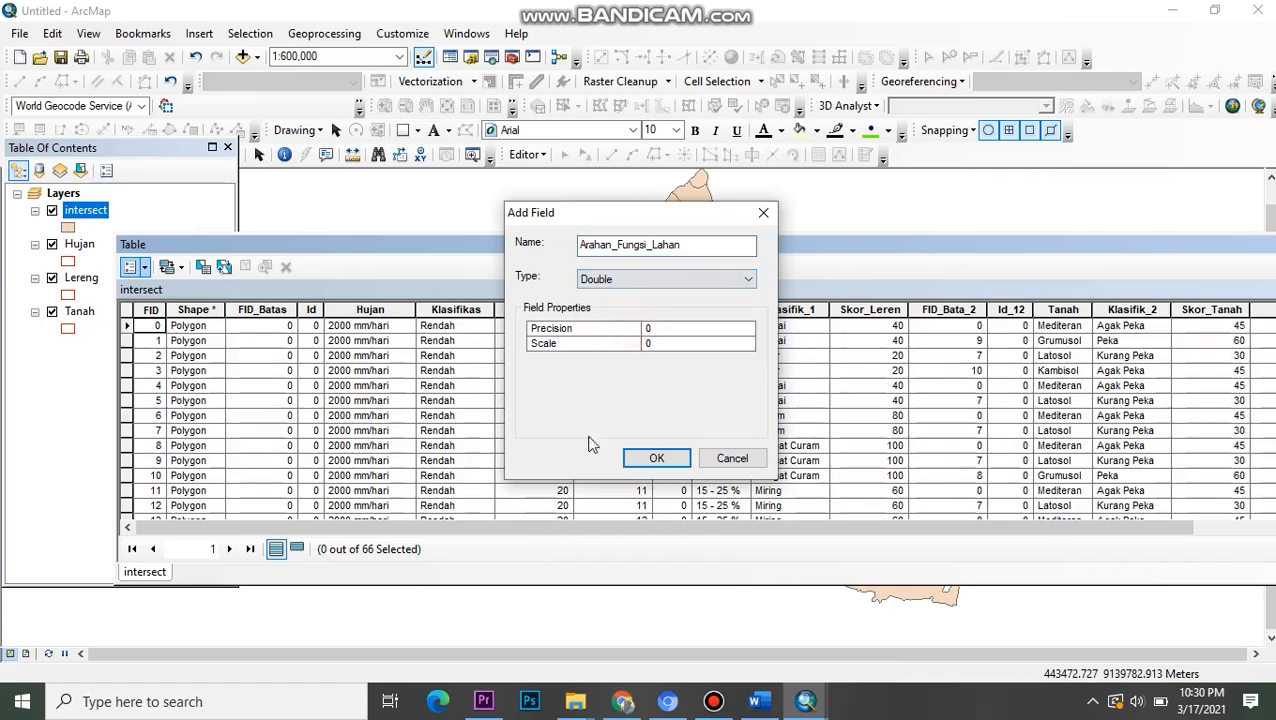
pyautogui.click(656, 458)
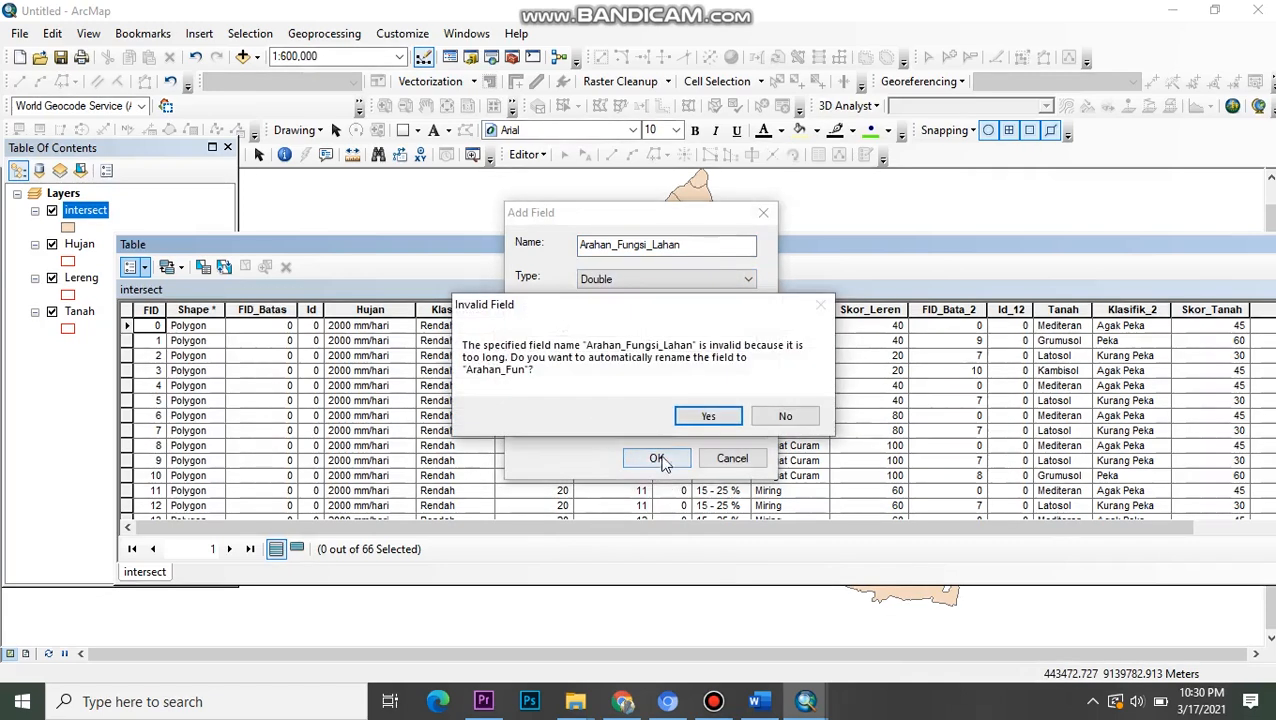
pyautogui.click(706, 417)
# - Set the alias of the Arahan_Fun field to Arahan_Fungsi_Lahan and move the table window so the whole column shows
pyautogui.moveTo(547, 532); pyautogui.dragTo(880, 533)
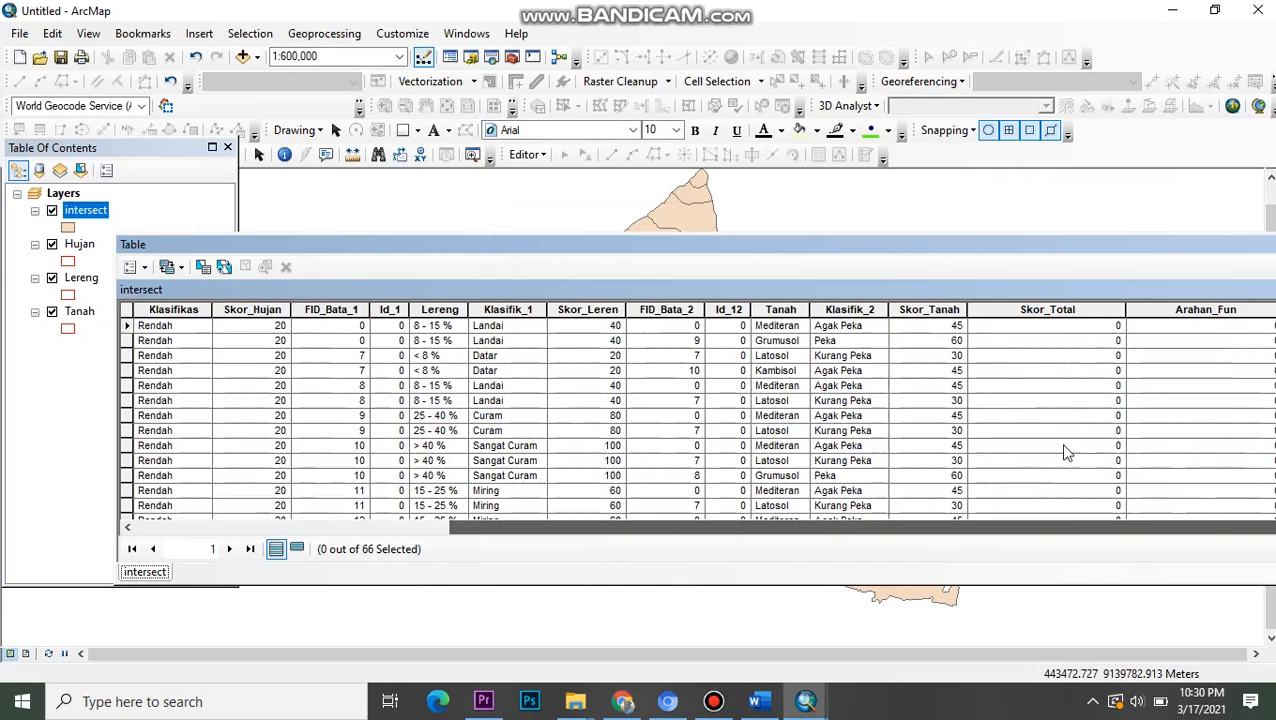
pyautogui.click(1160, 310)
pyautogui.rightClick(1160, 310)
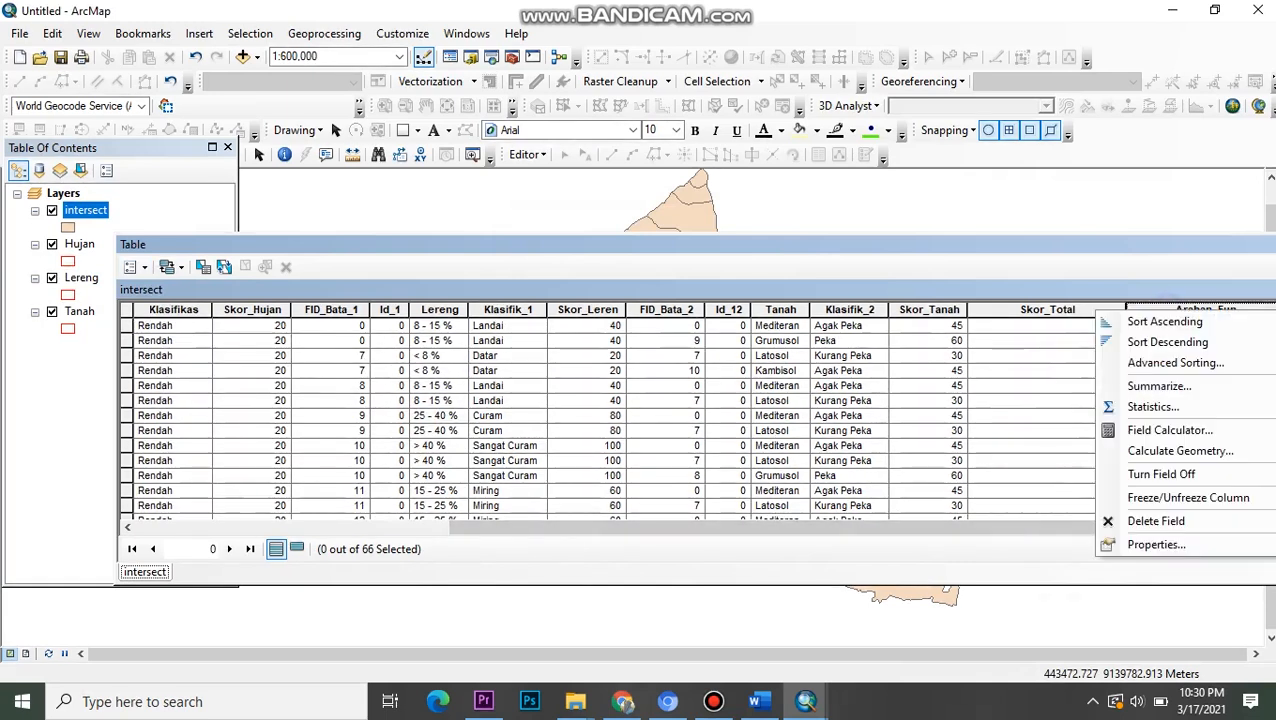
pyautogui.click(1230, 545)
pyautogui.click(666, 208)
pyautogui.write('gasi')
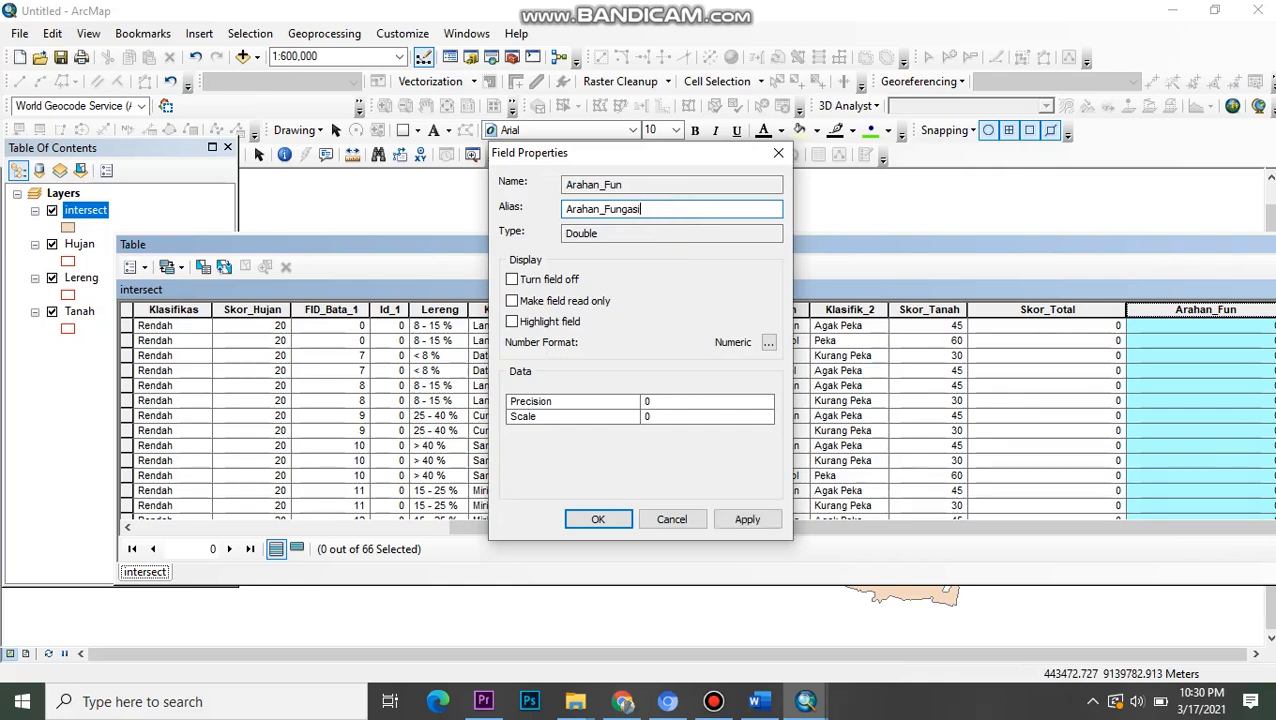
pyautogui.press('BackSpace')
pyautogui.press('BackSpace')
pyautogui.press('BackSpace')
pyautogui.write('si_Lah')
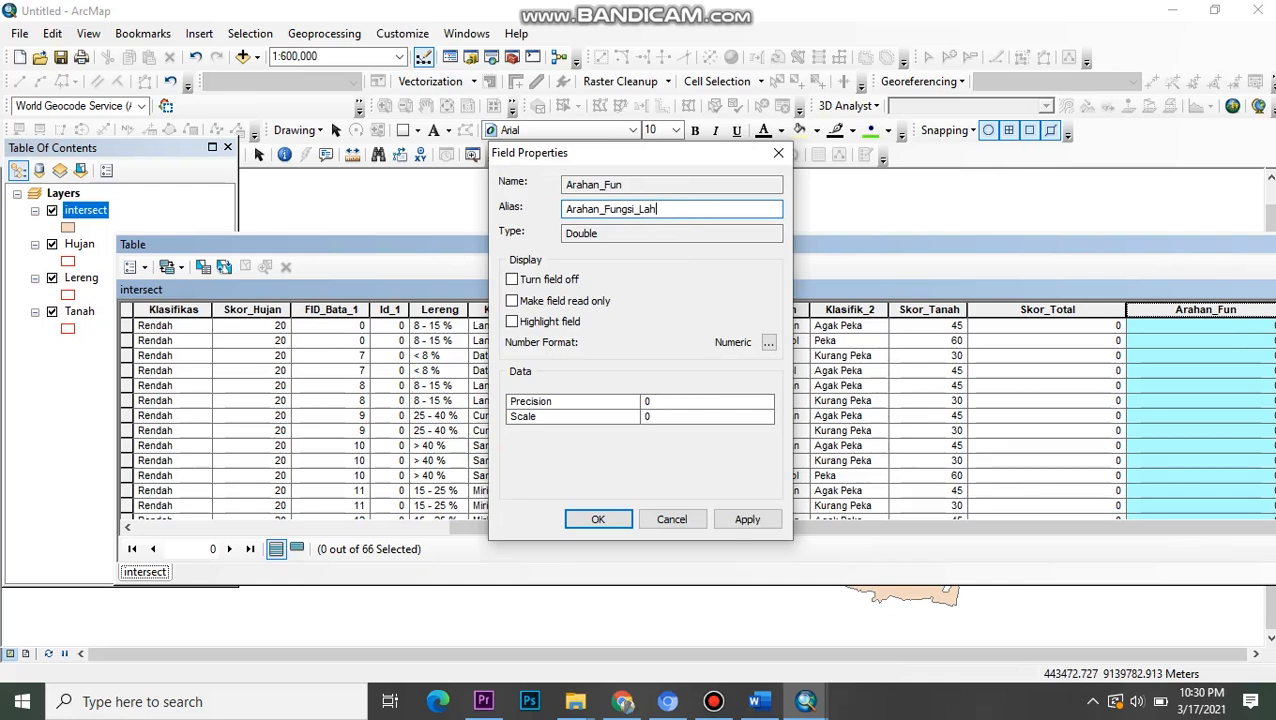
pyautogui.write('an')
pyautogui.click(597, 519)
pyautogui.moveTo(940, 248); pyautogui.dragTo(861, 225)
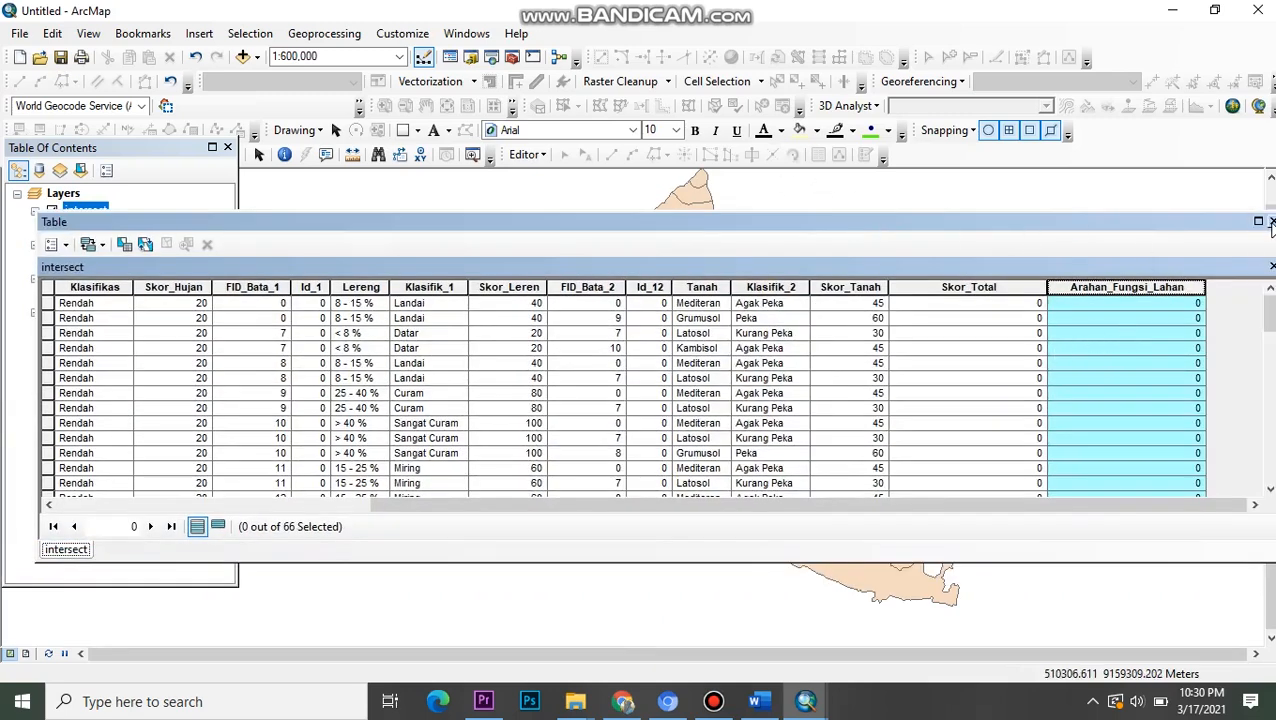
pyautogui.click(713, 701)
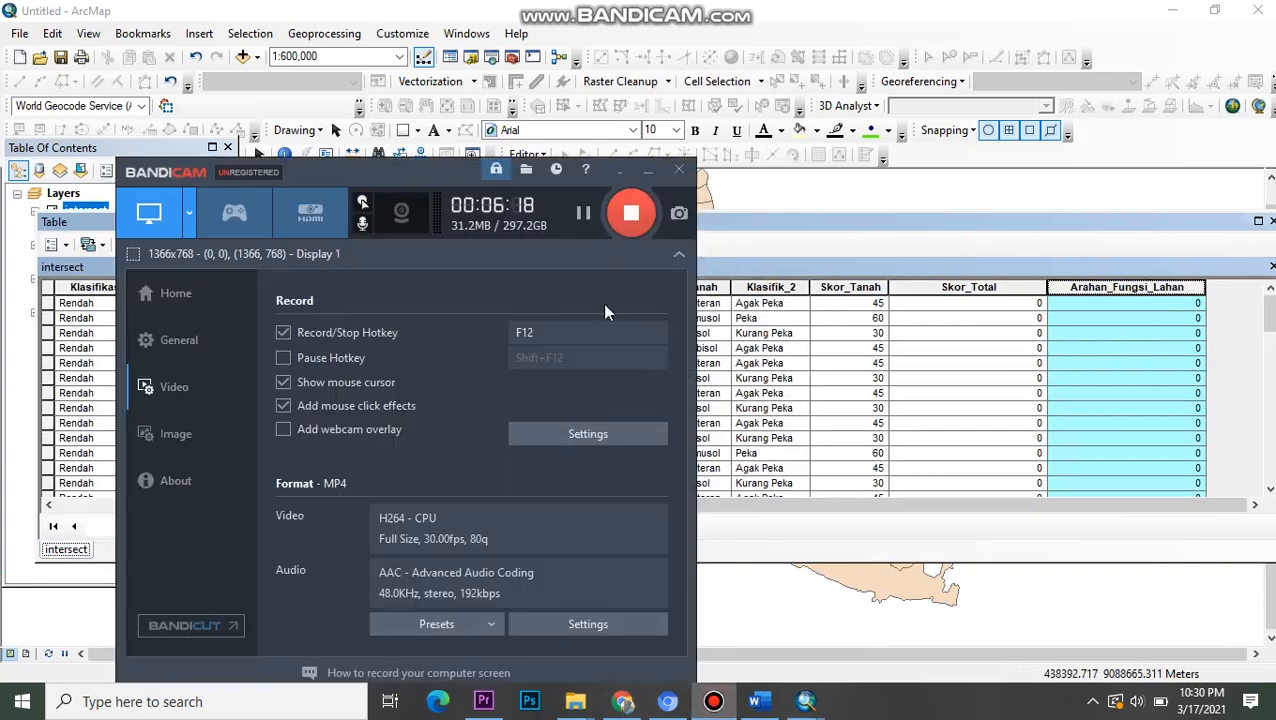
pyautogui.click(648, 170)
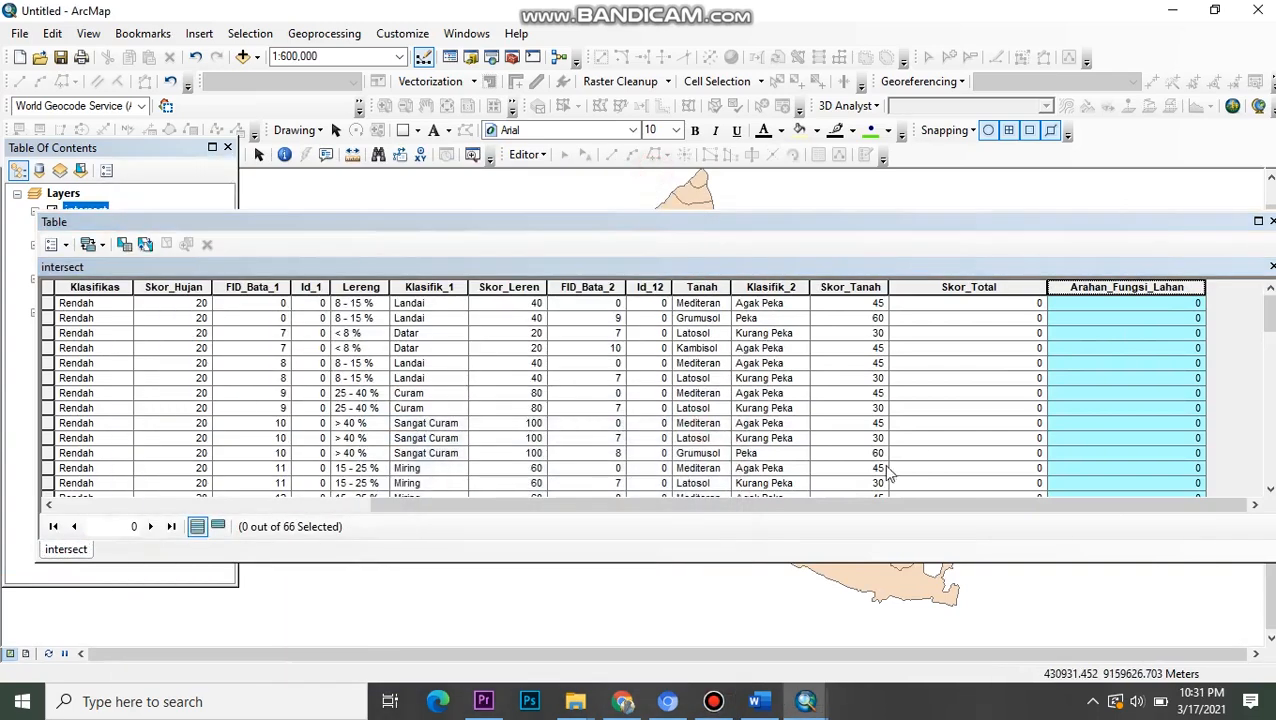
# - Calculate the Skor_Total field with the Field Calculator as [Skor_Hujan] + [Skor_Leren] + [Skor_Tanah]
pyautogui.click(967, 289)
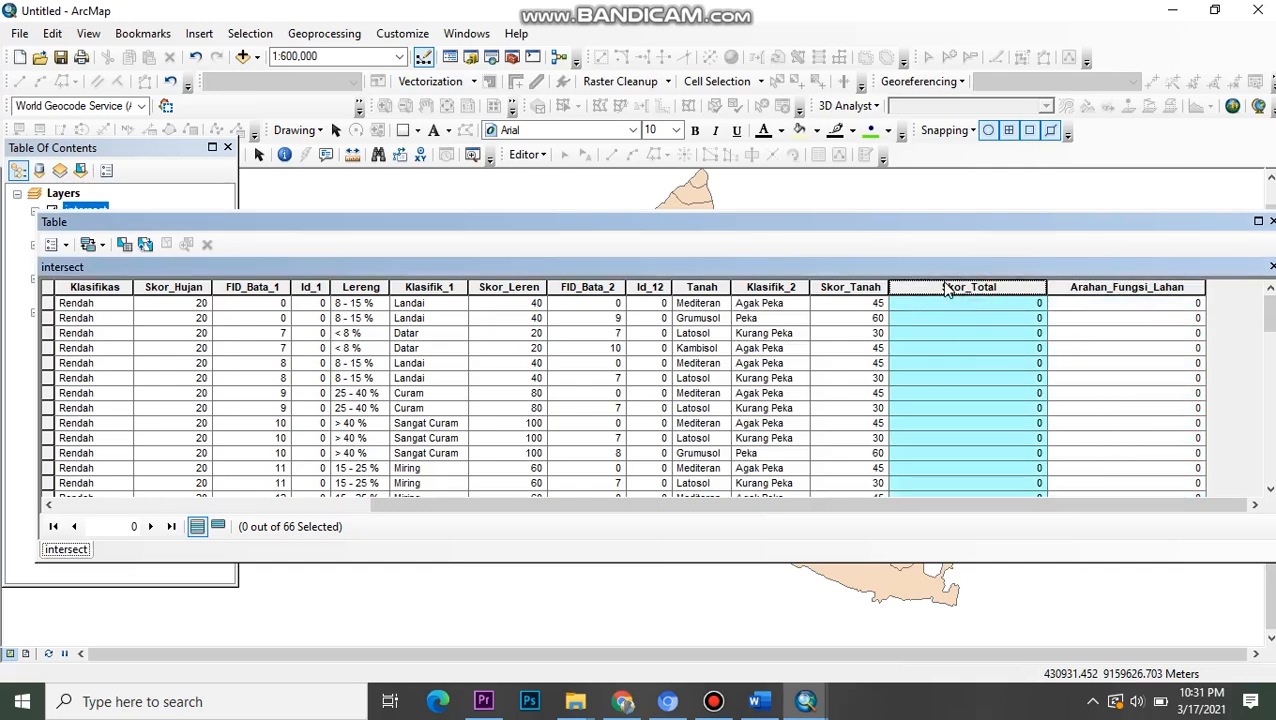
pyautogui.rightClick(945, 288)
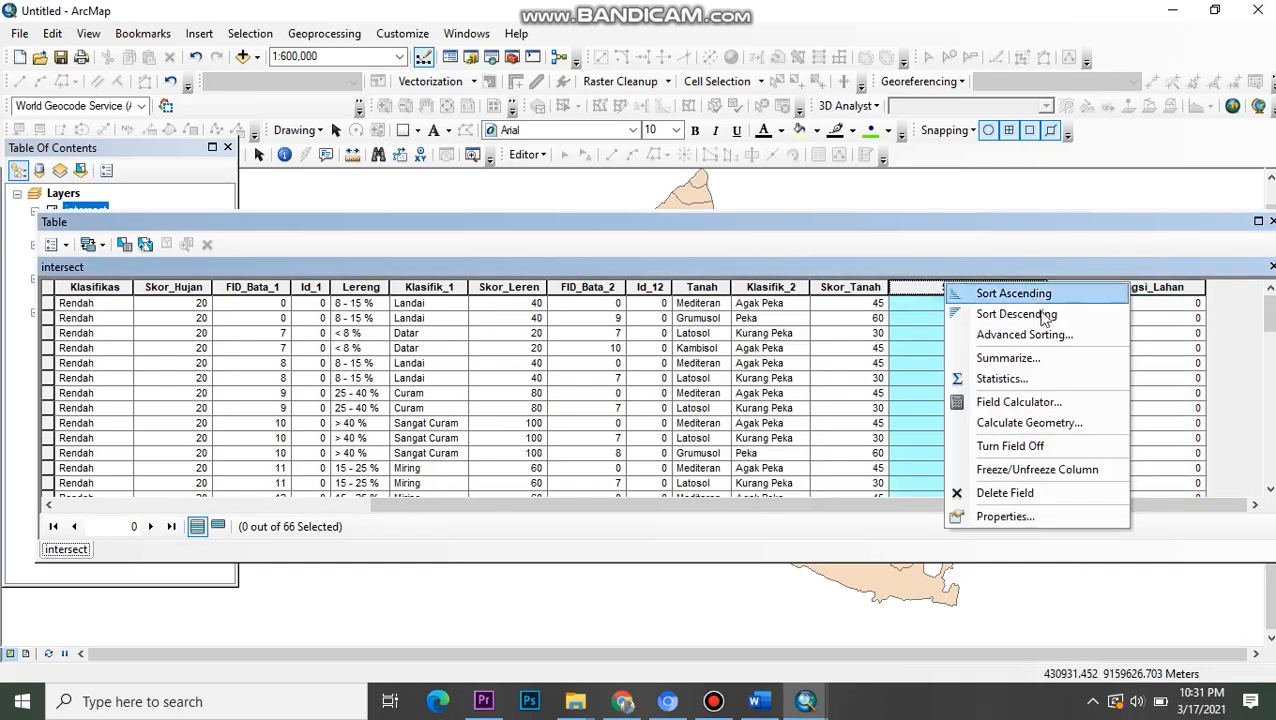
pyautogui.click(1010, 402)
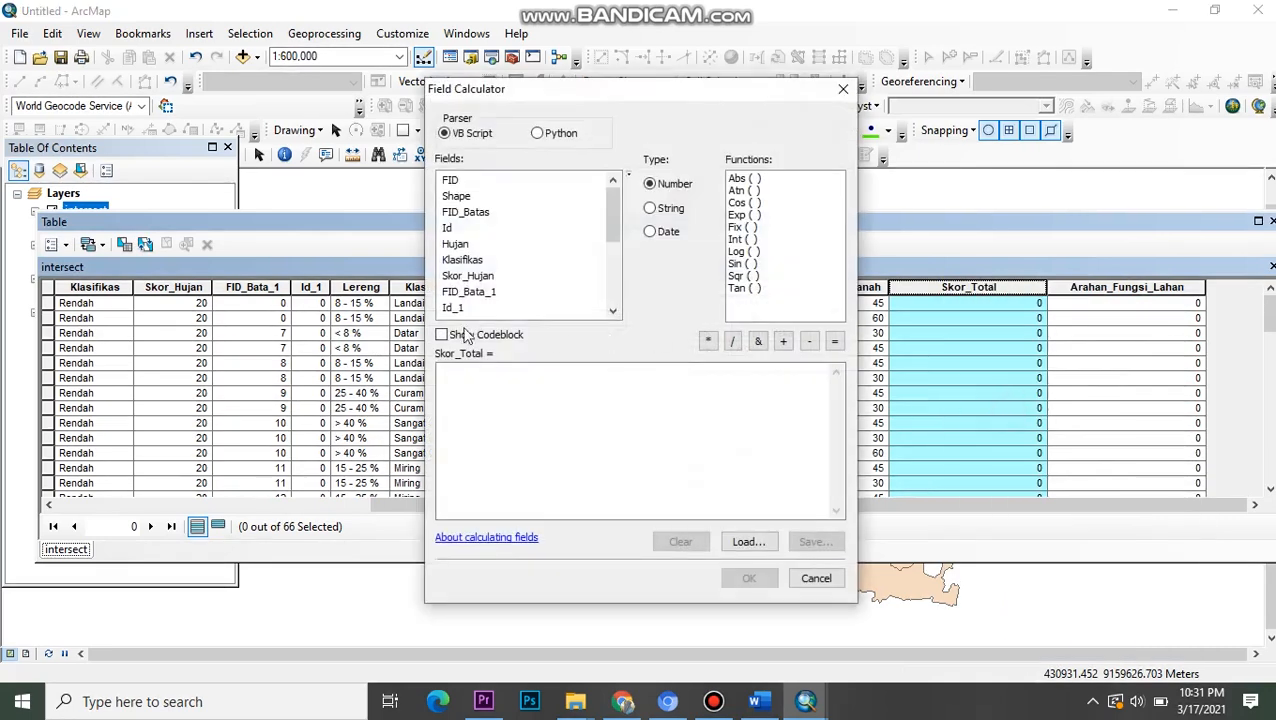
pyautogui.scroll(-2, 470, 245)
pyautogui.scroll(1, 495, 250)
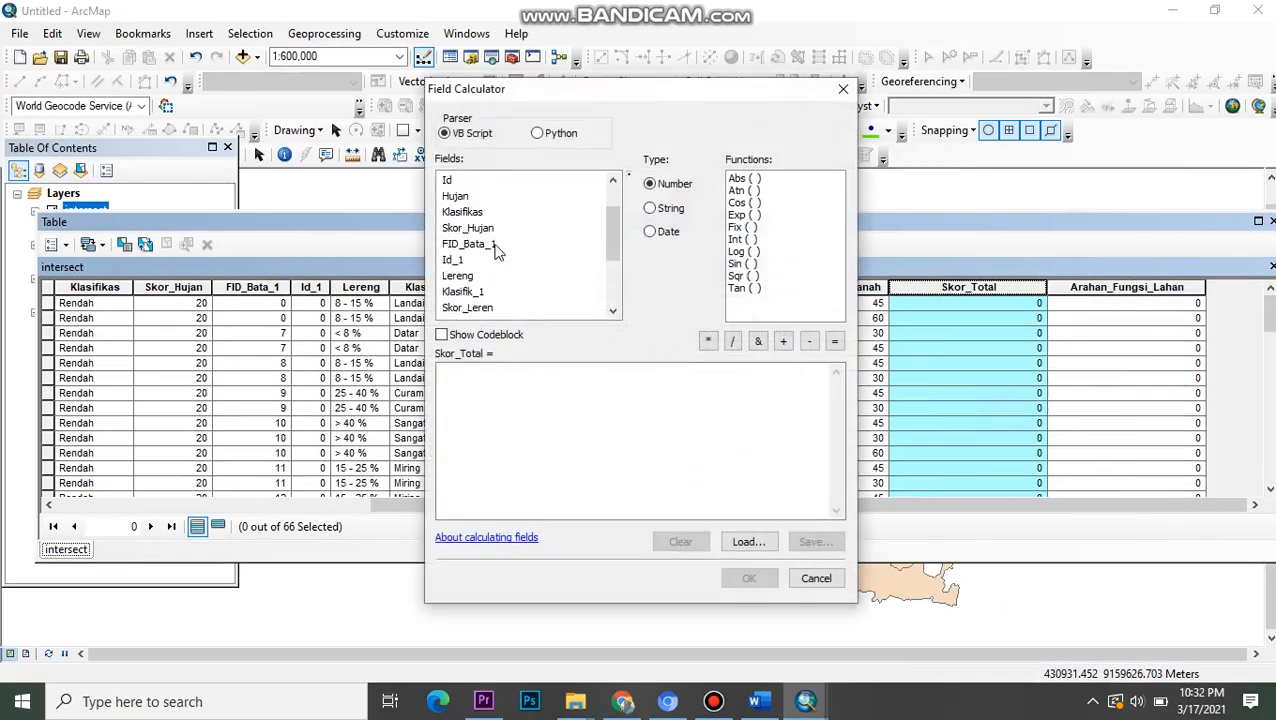
pyautogui.scroll(1, 481, 237)
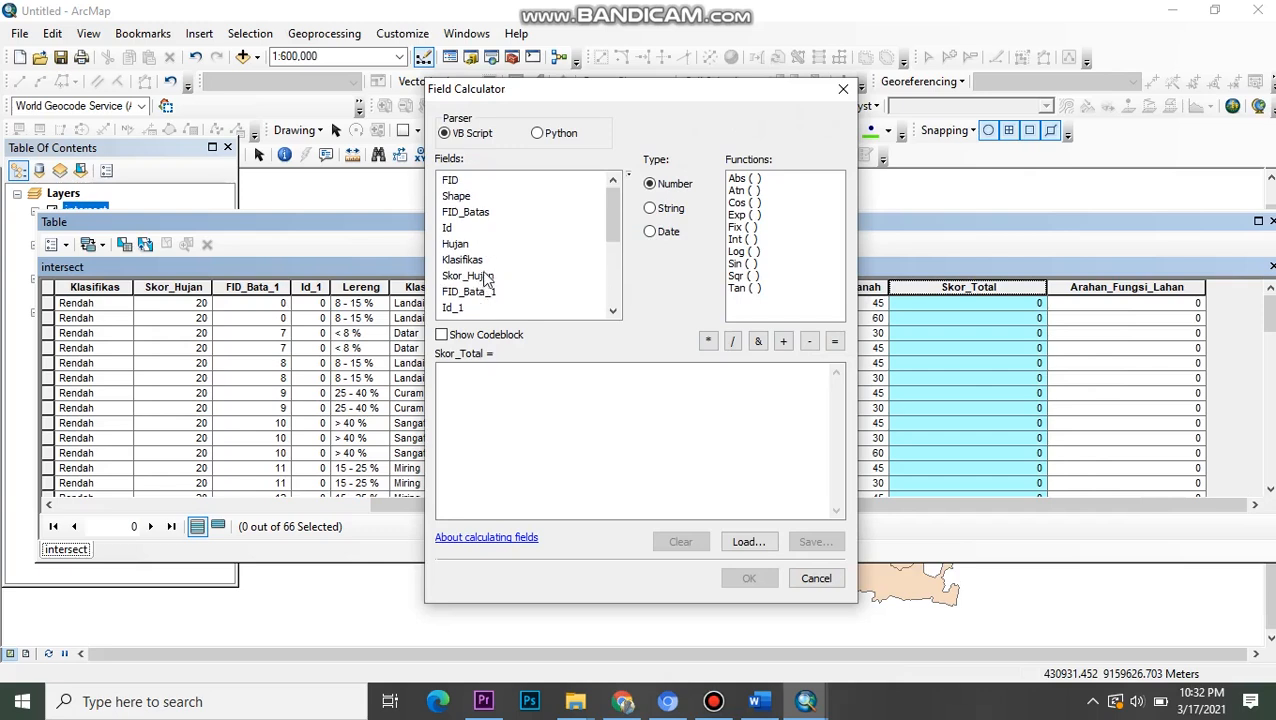
pyautogui.doubleClick(482, 279)
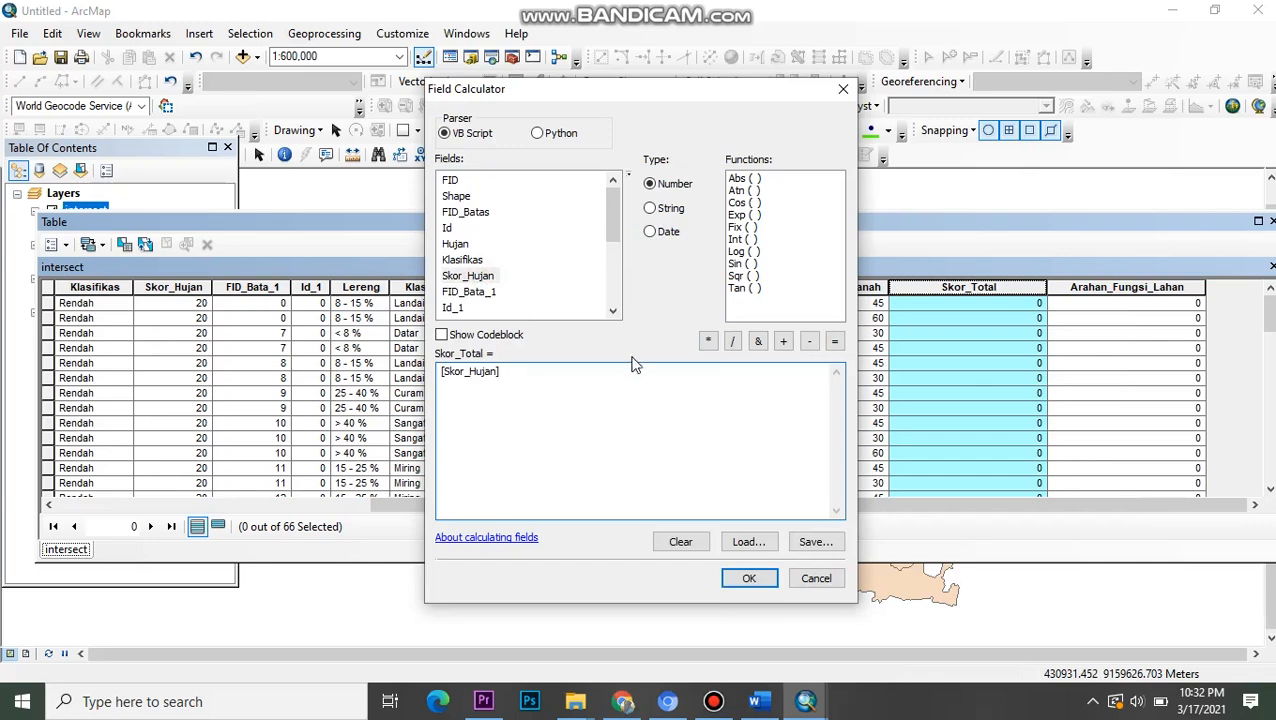
pyautogui.click(783, 341)
pyautogui.scroll(-2, 497, 283)
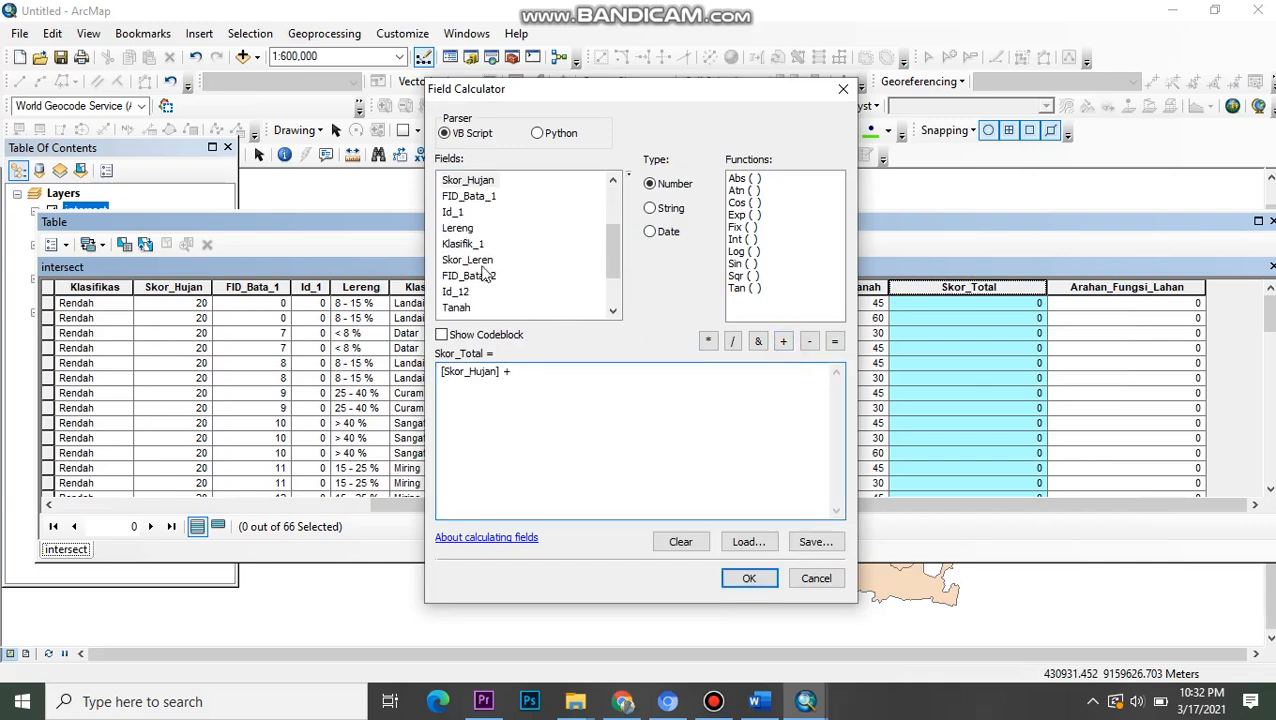
pyautogui.doubleClick(473, 260)
pyautogui.click(783, 341)
pyautogui.scroll(-1, 527, 293)
pyautogui.scroll(-1, 495, 303)
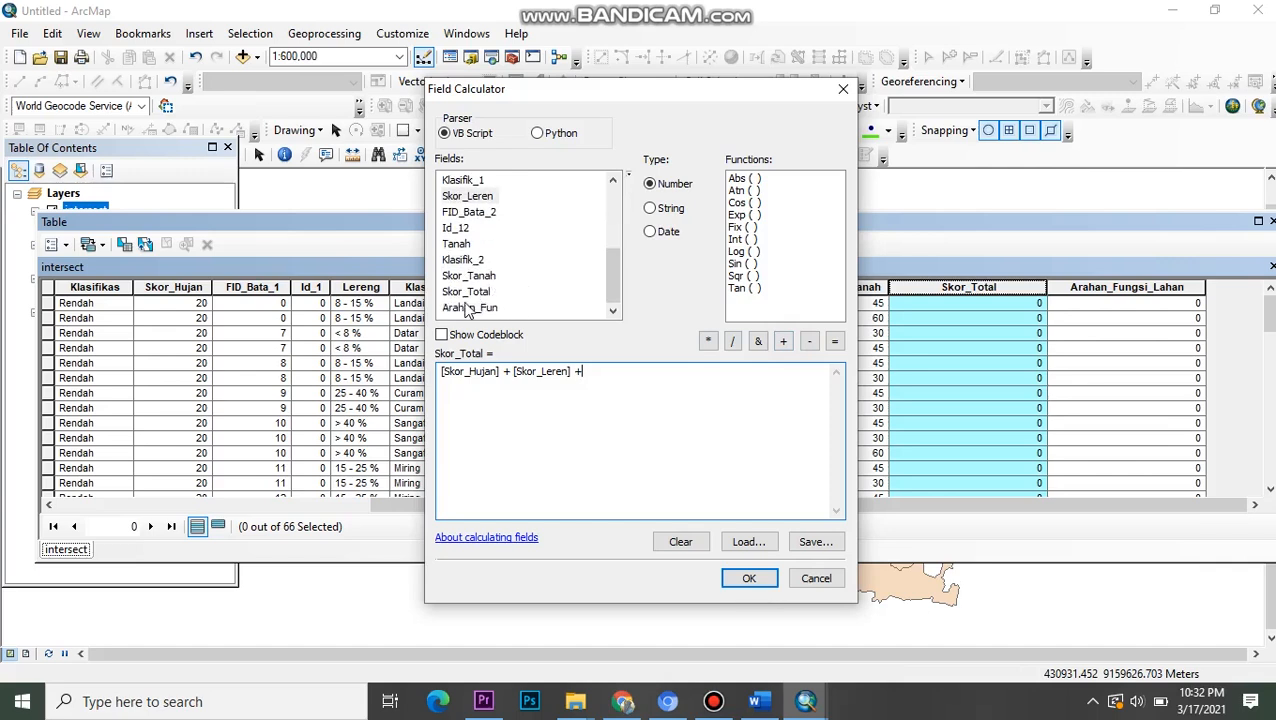
pyautogui.doubleClick(470, 276)
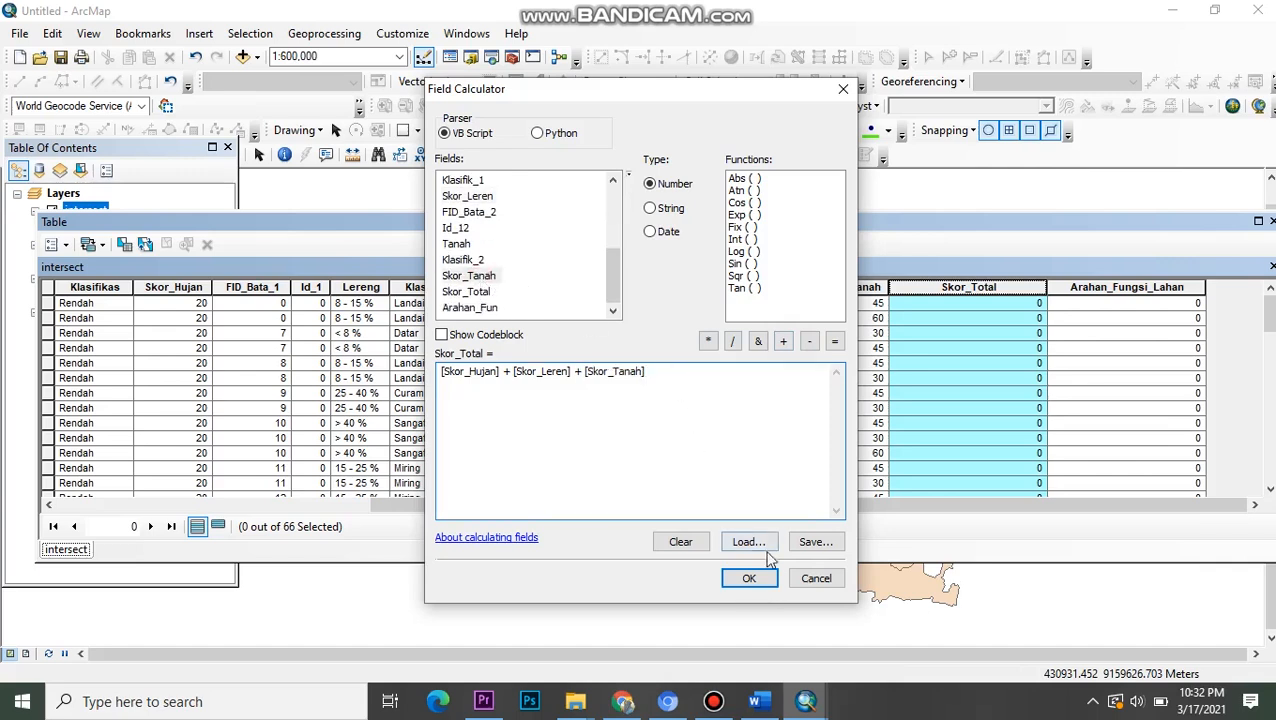
pyautogui.click(752, 580)
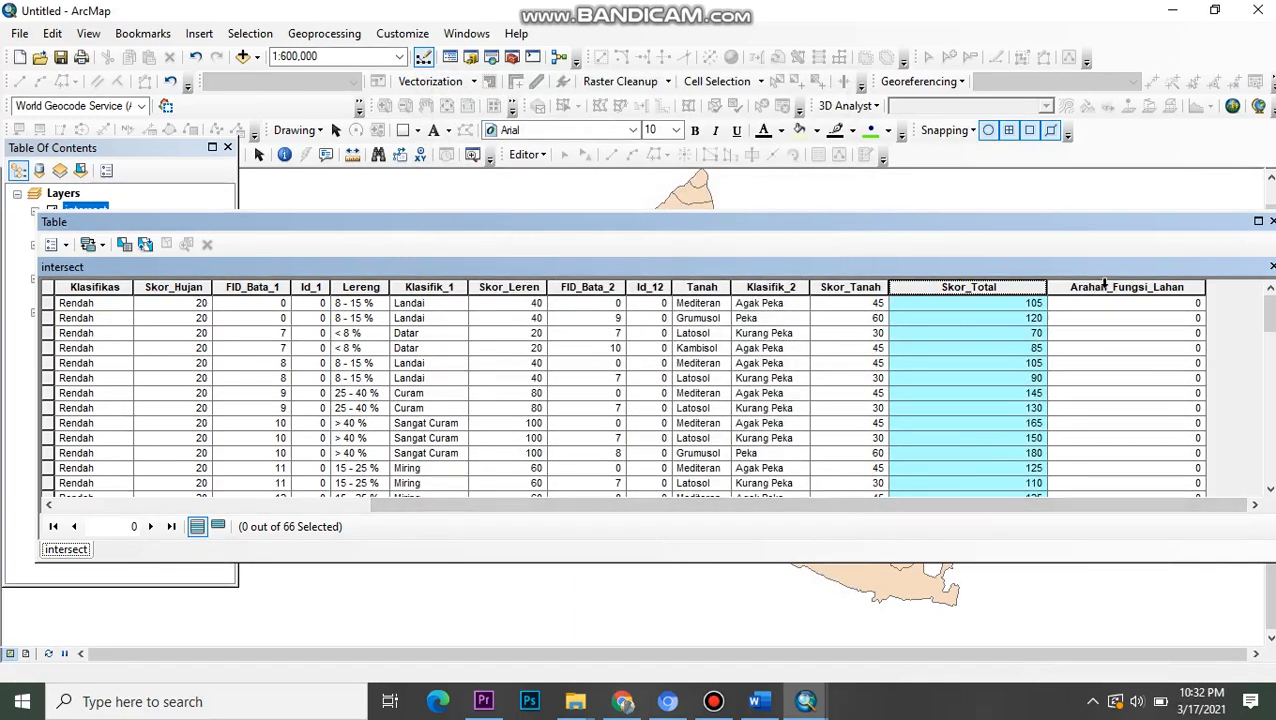
# - Start Select by Attributes on the intersect table and show the criteria in the Word document Klasifikasi arahan fungsi lahan beside it
pyautogui.click(124, 246)
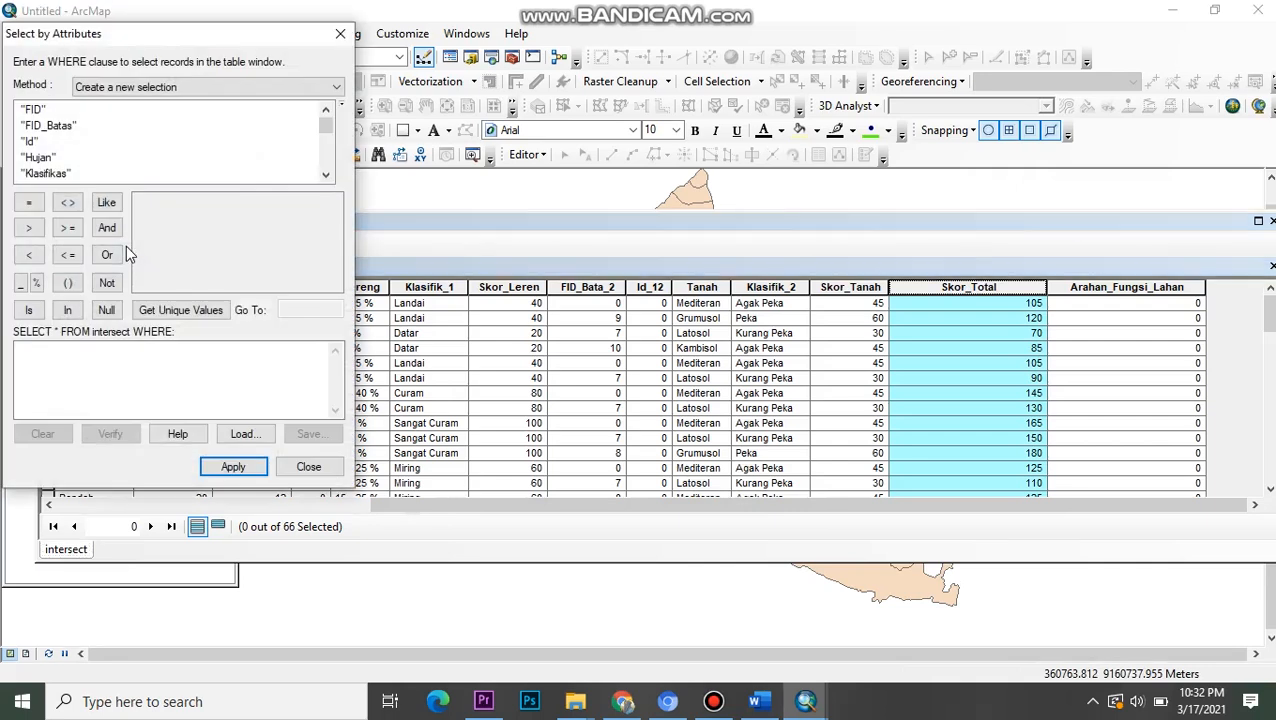
pyautogui.click(713, 701)
pyautogui.click(584, 213)
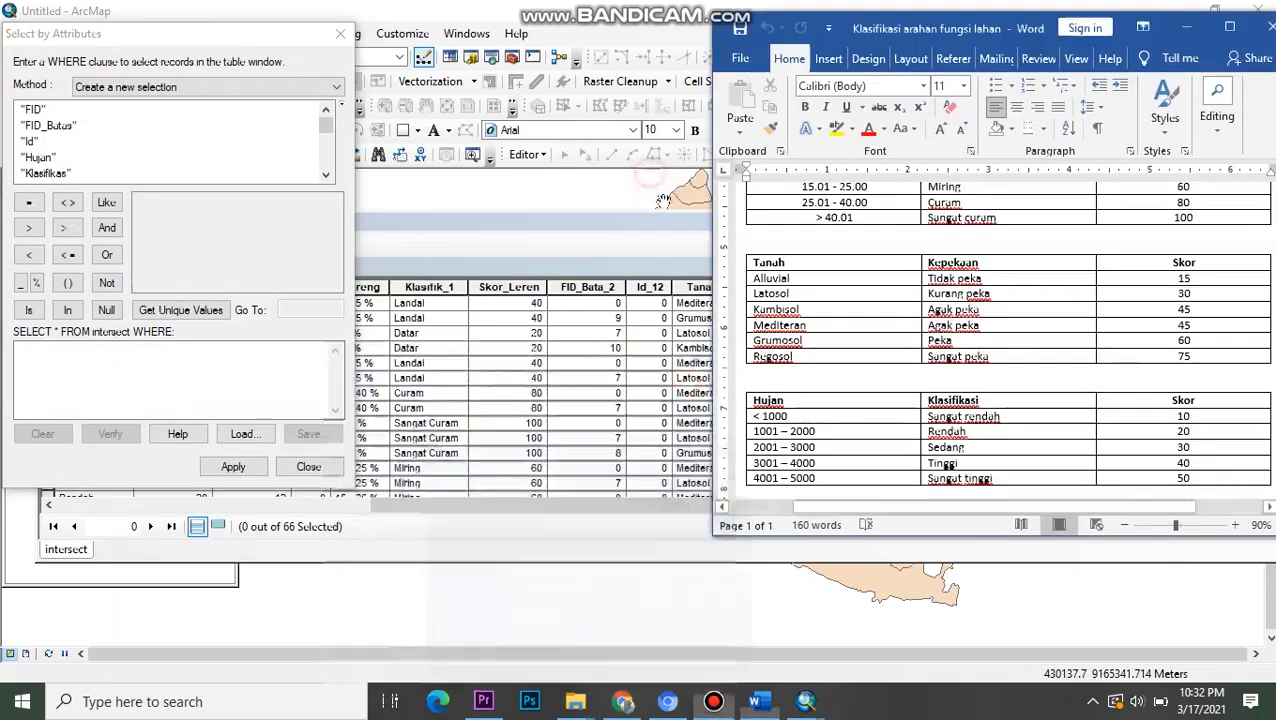
pyautogui.moveTo(86, 42); pyautogui.dragTo(199, 115)
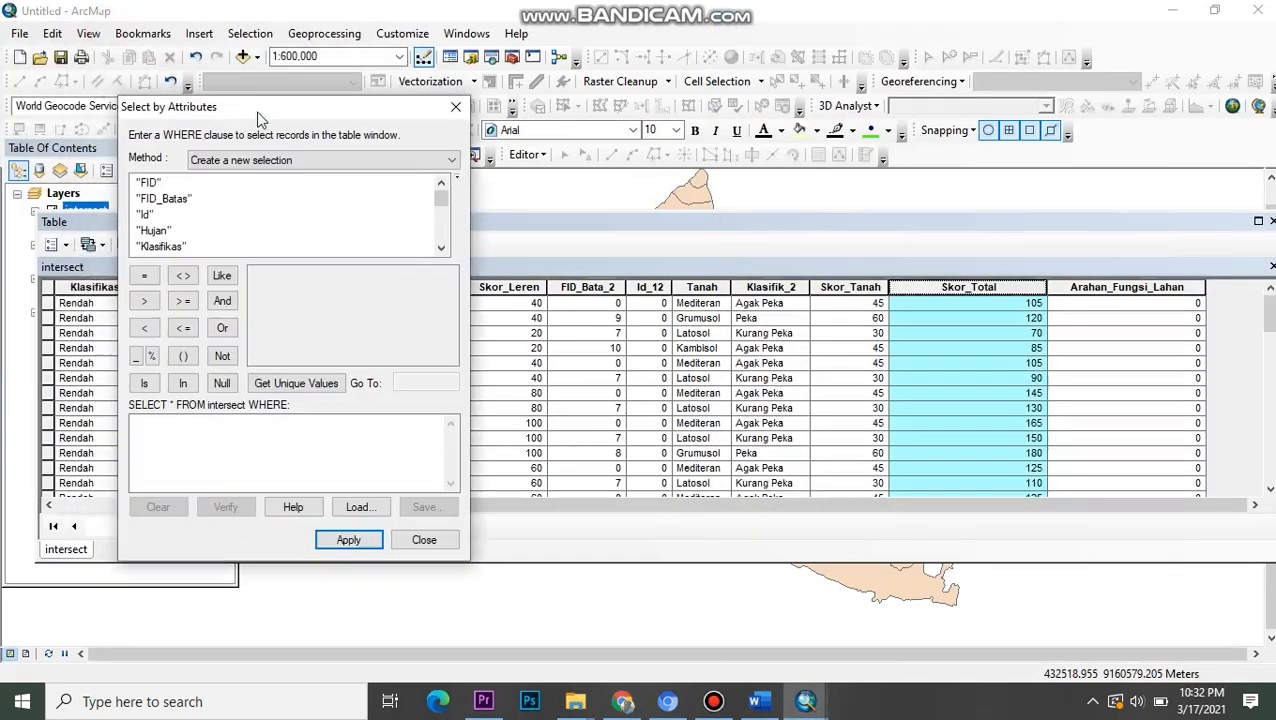
pyautogui.click(755, 698)
pyautogui.scroll(10, 960, 340)
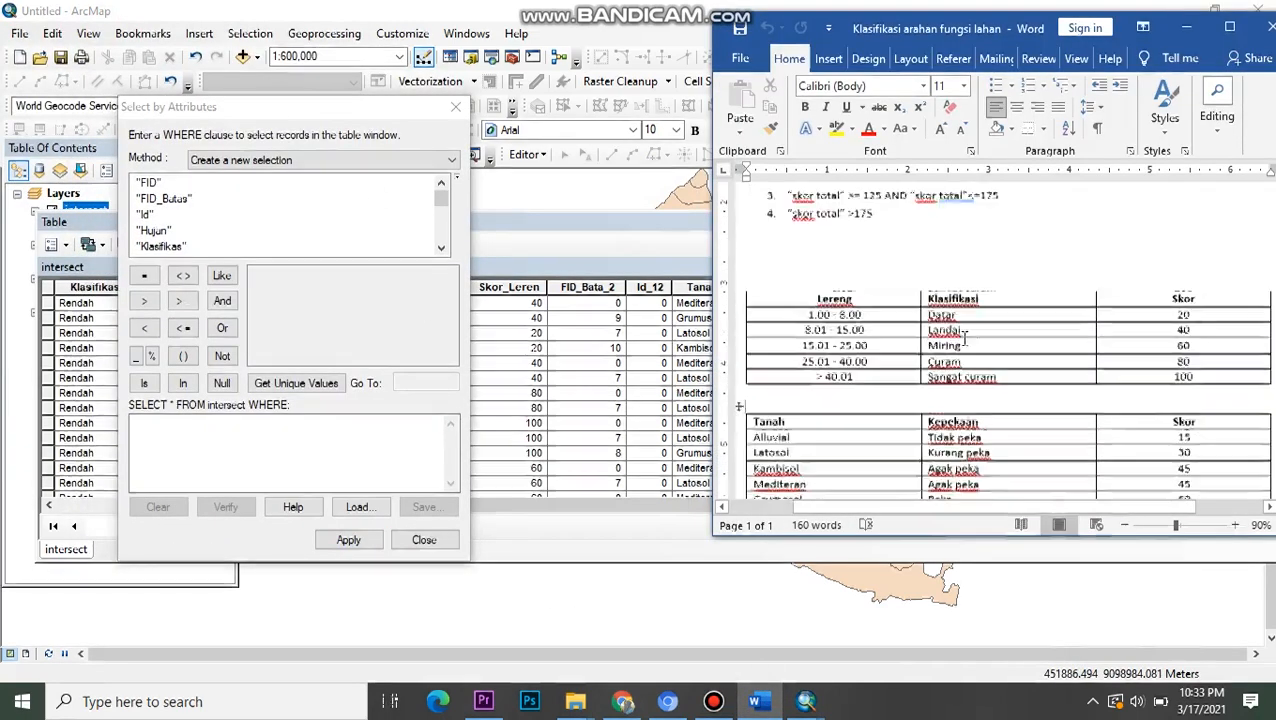
pyautogui.scroll(-2, 838, 400)
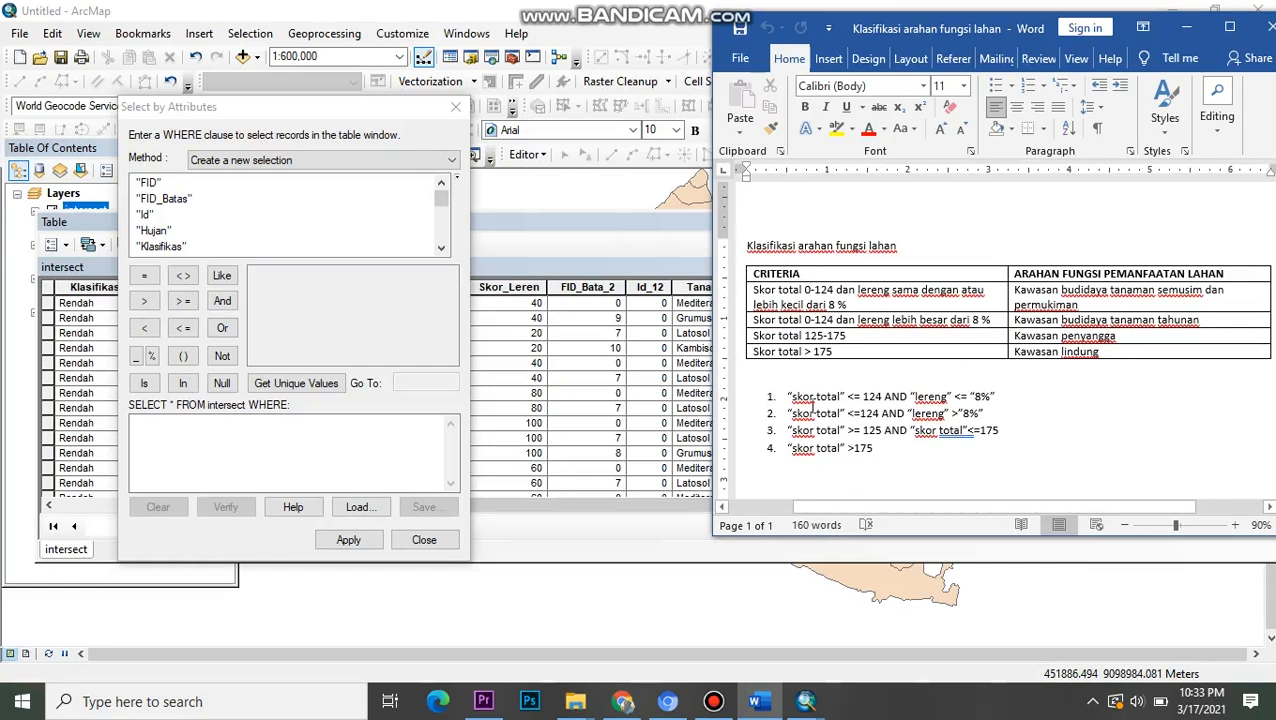
# - Build the WHERE condition "Skor_Total" <=124 for the intersect table, following the first criterion in the Word document
pyautogui.scroll(-2, 183, 220)
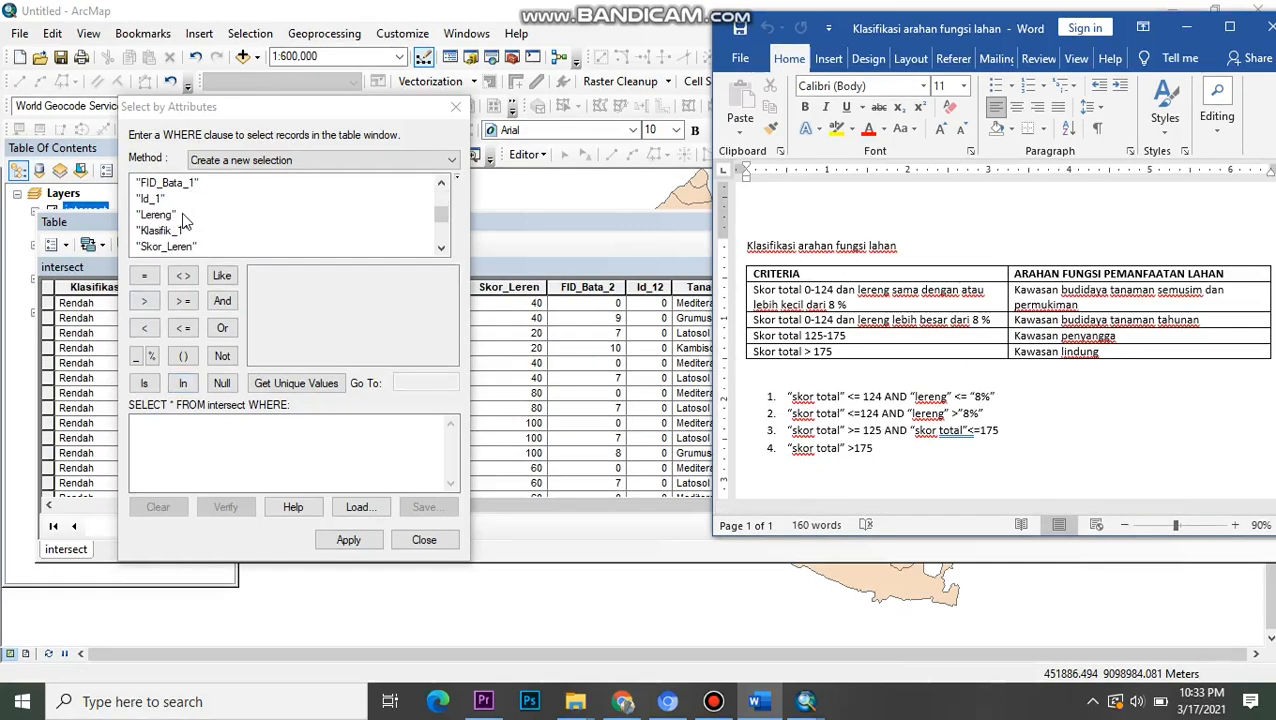
pyautogui.scroll(-3, 183, 220)
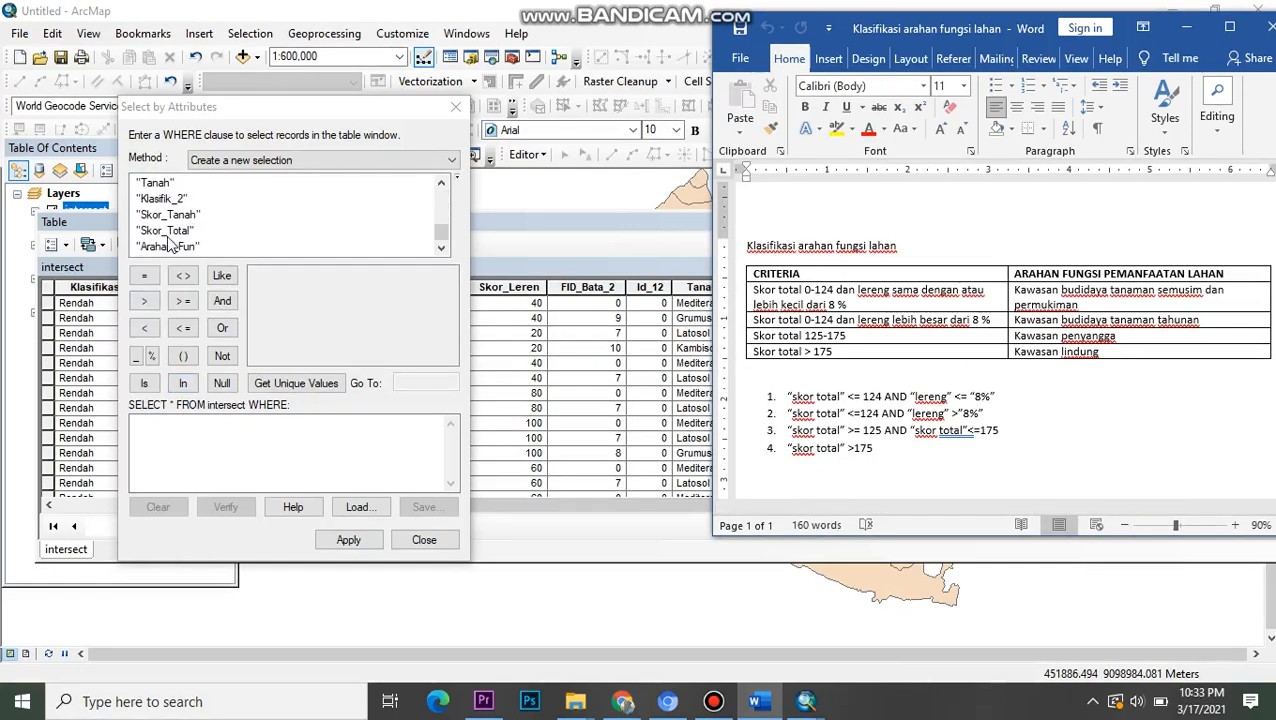
pyautogui.click(166, 230)
pyautogui.doubleClick(166, 230)
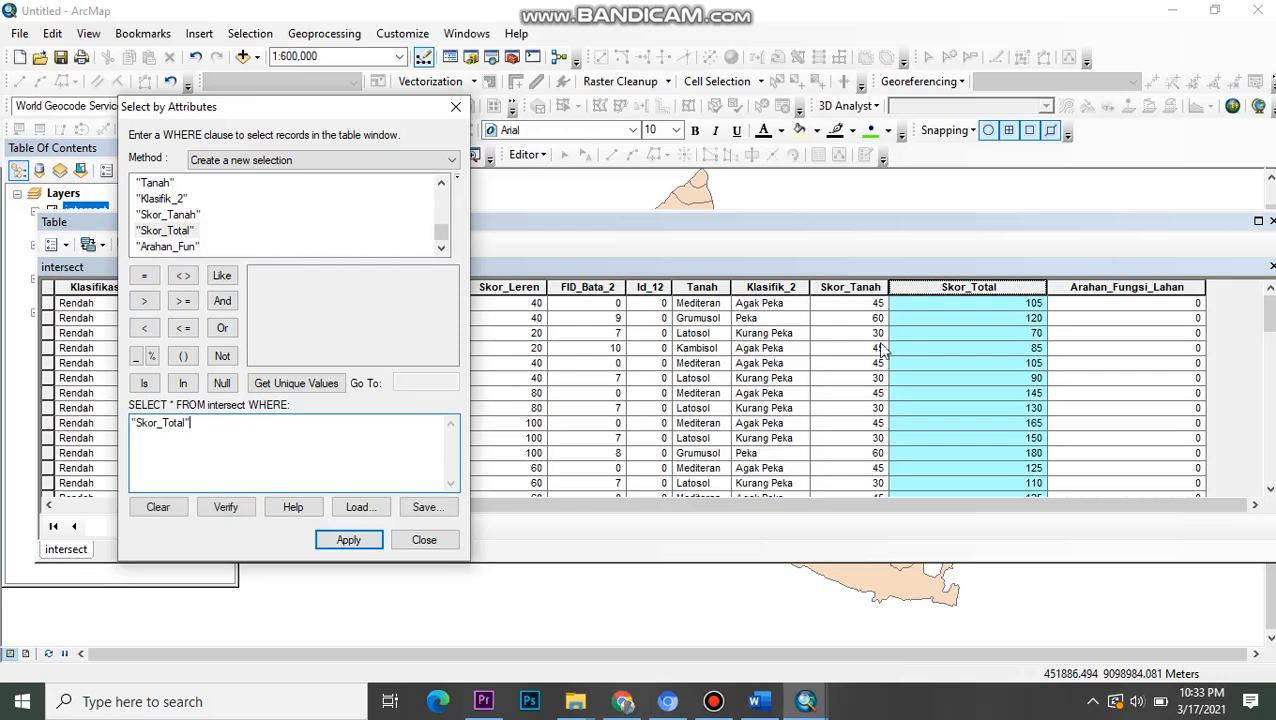
pyautogui.click(755, 701)
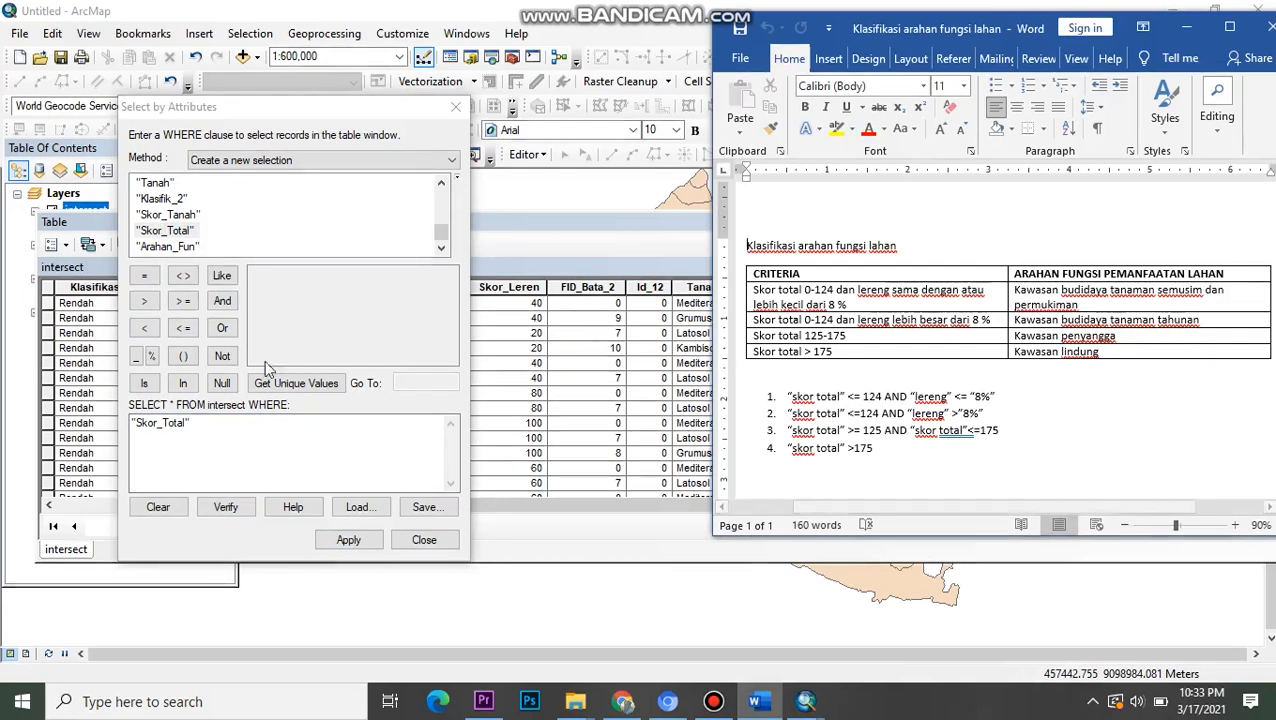
pyautogui.click(190, 330)
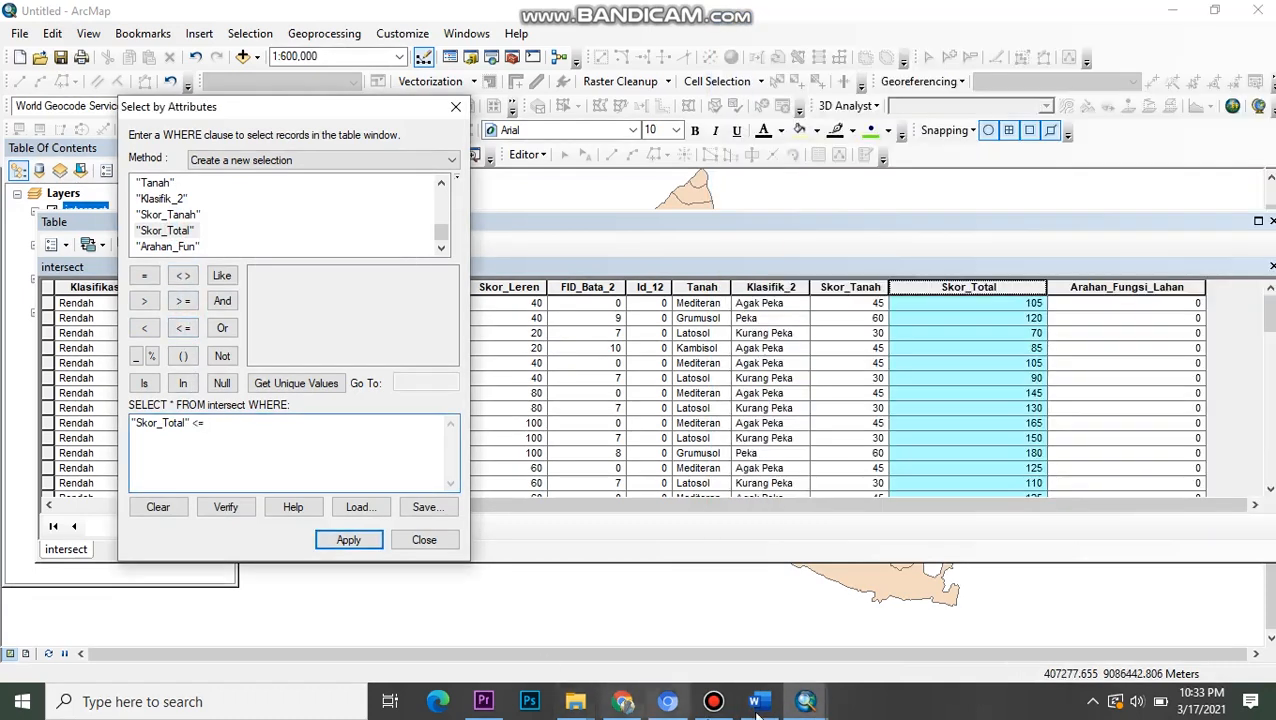
pyautogui.click(760, 686)
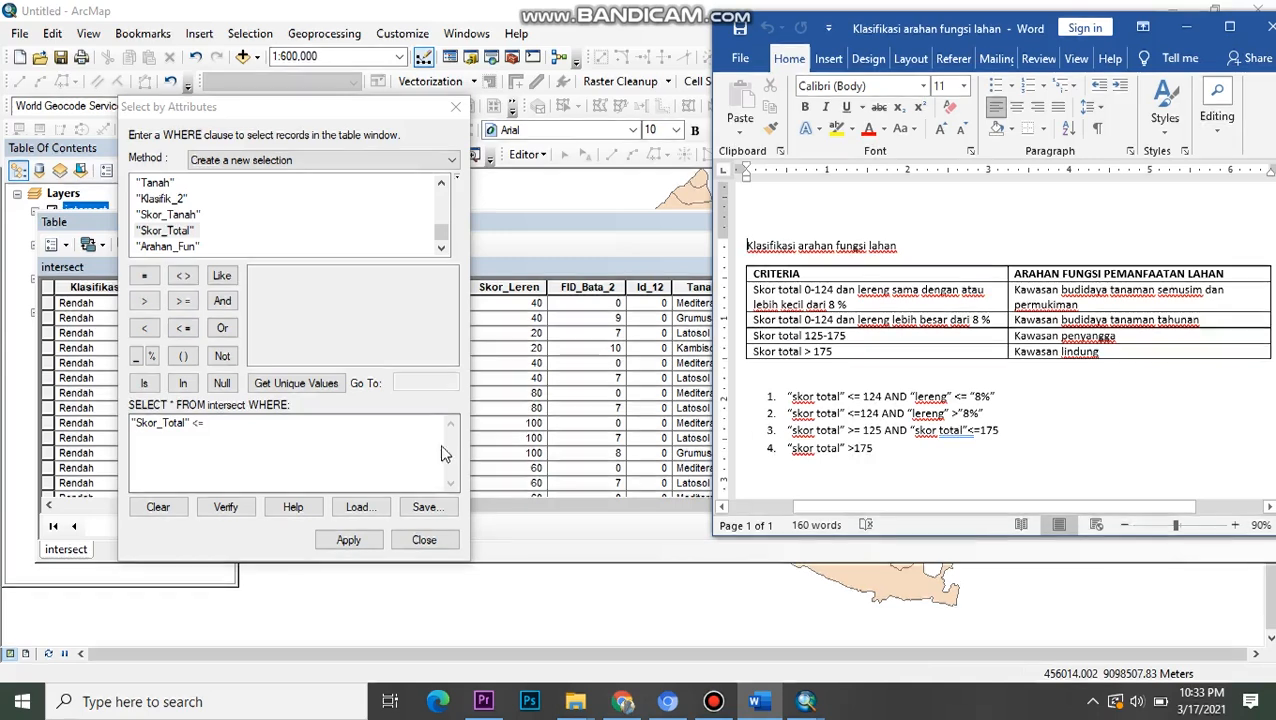
pyautogui.click(264, 425)
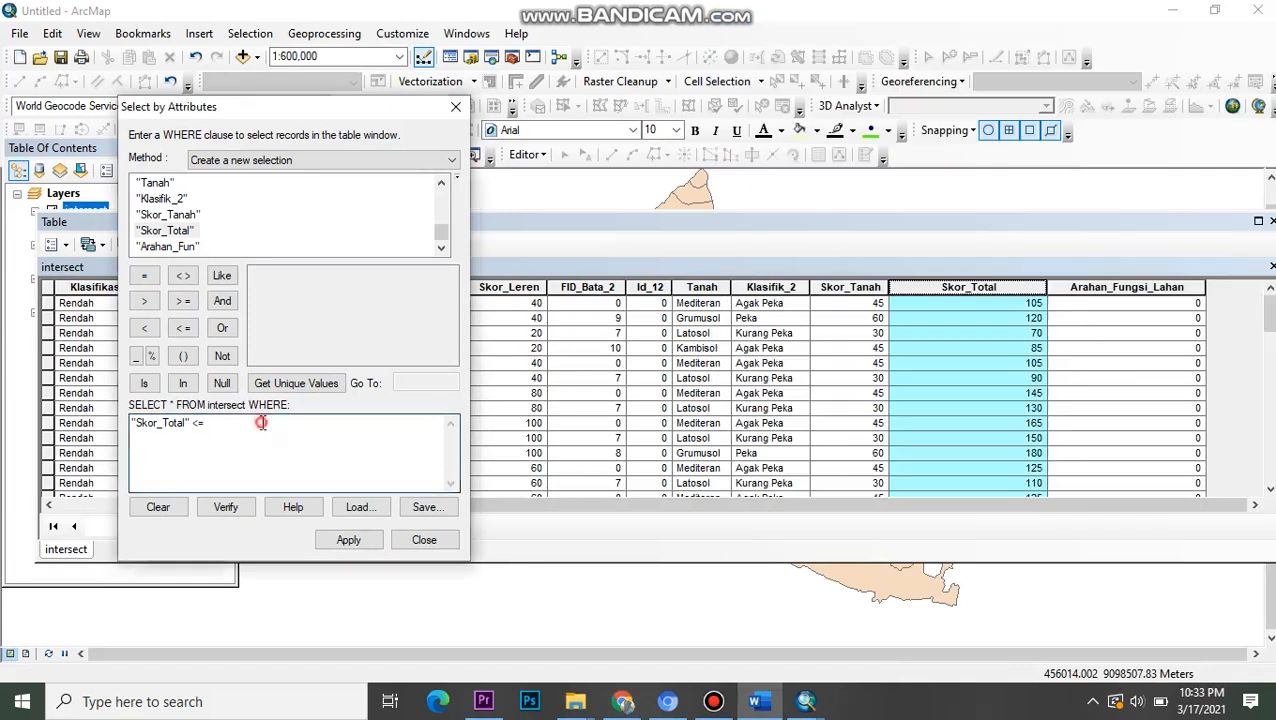
pyautogui.write('124')
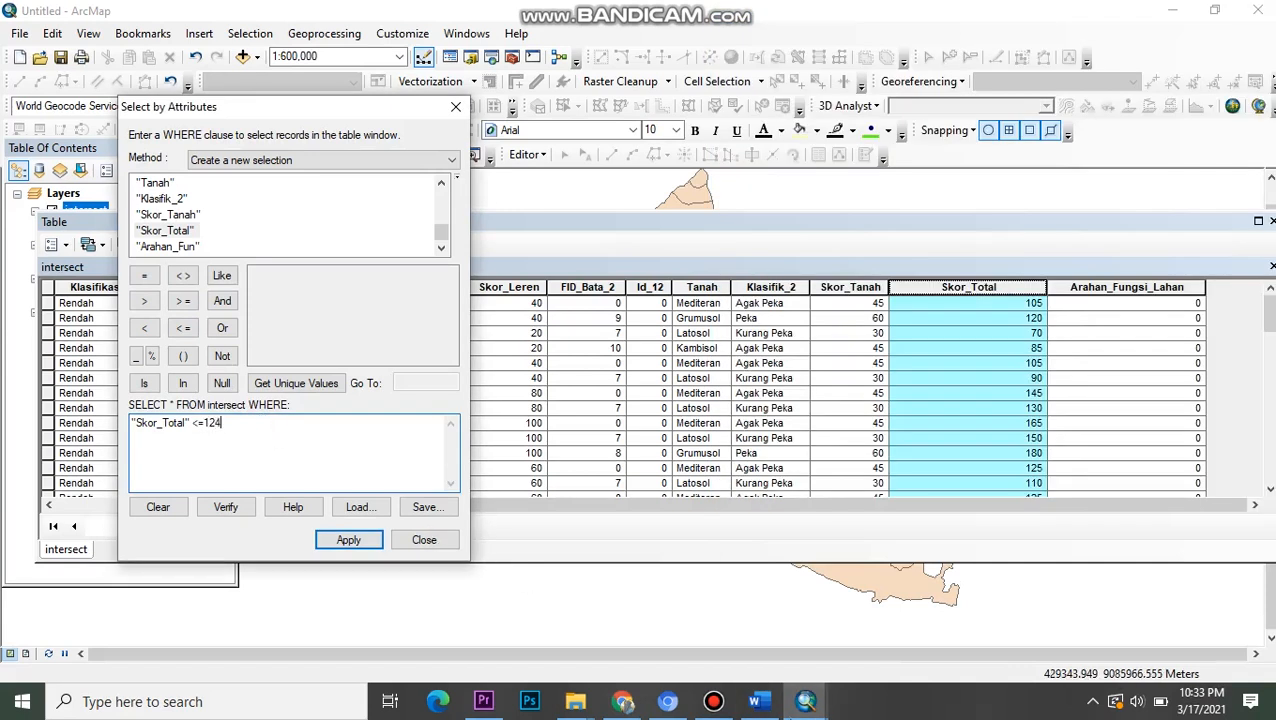
# - Extend the WHERE clause with AND "Lereng" <=, following the first criterion in the Word document
pyautogui.click(754, 701)
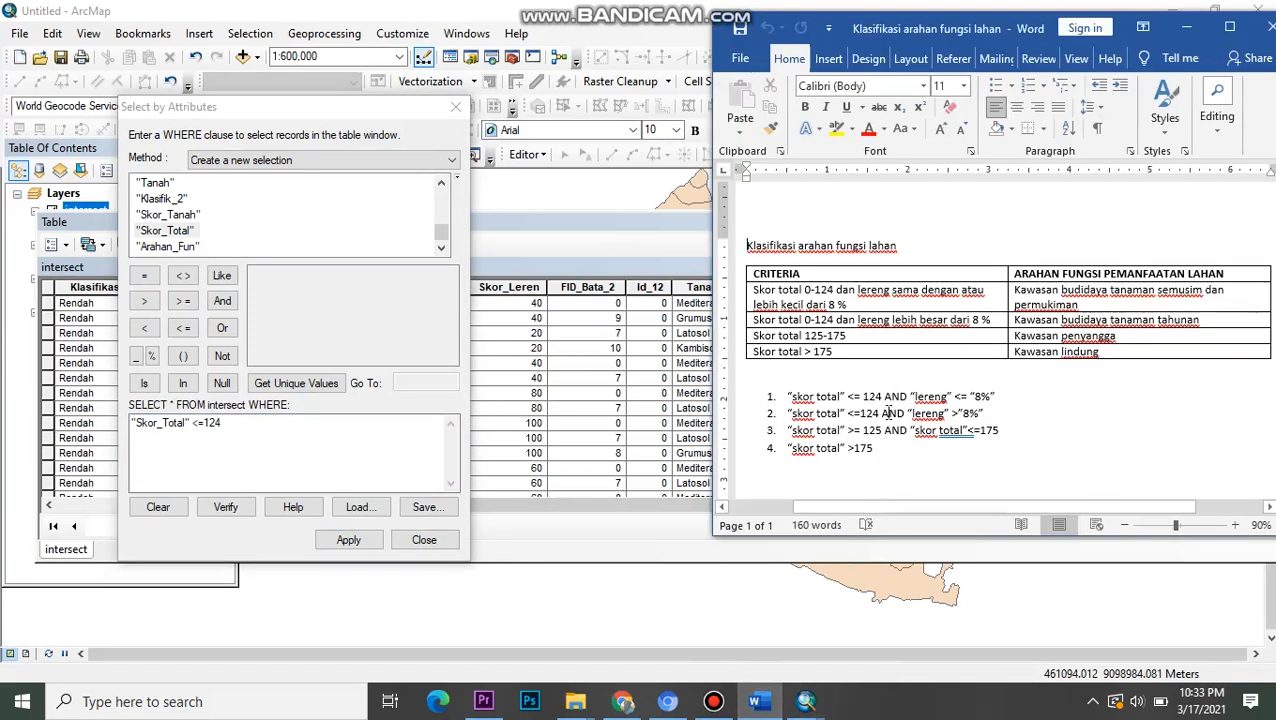
pyautogui.click(222, 301)
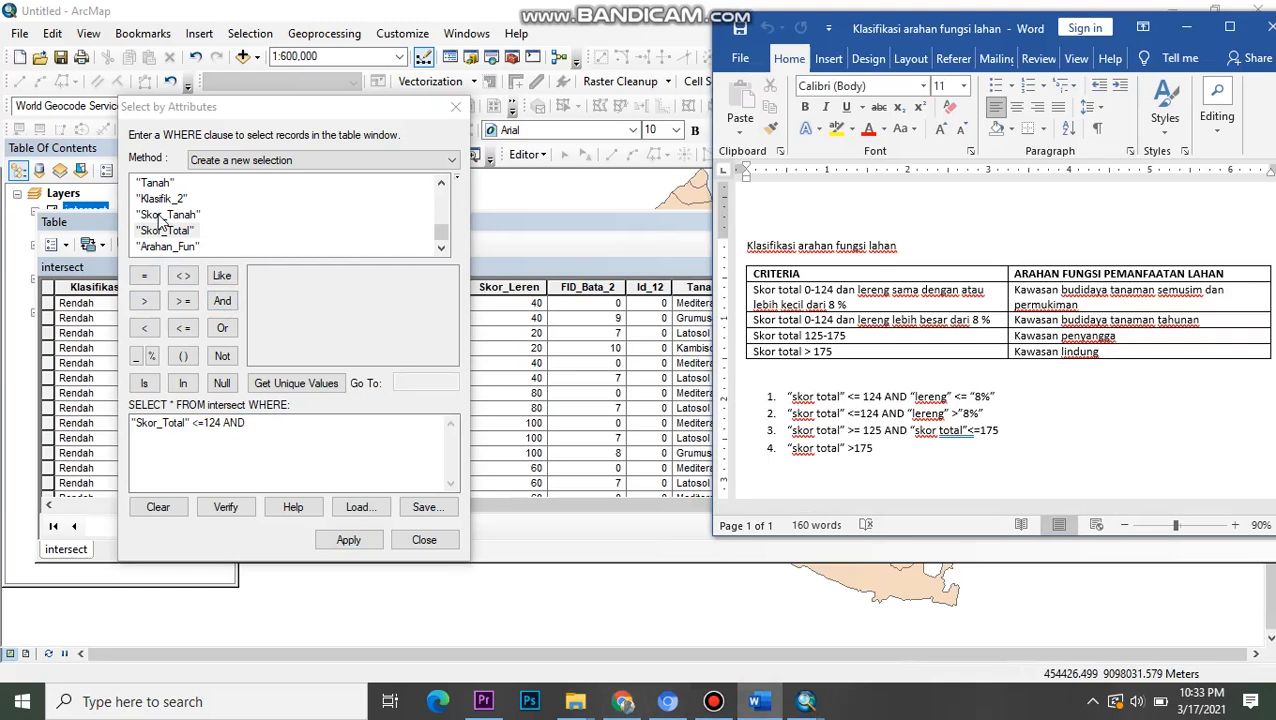
pyautogui.scroll(2, 160, 220)
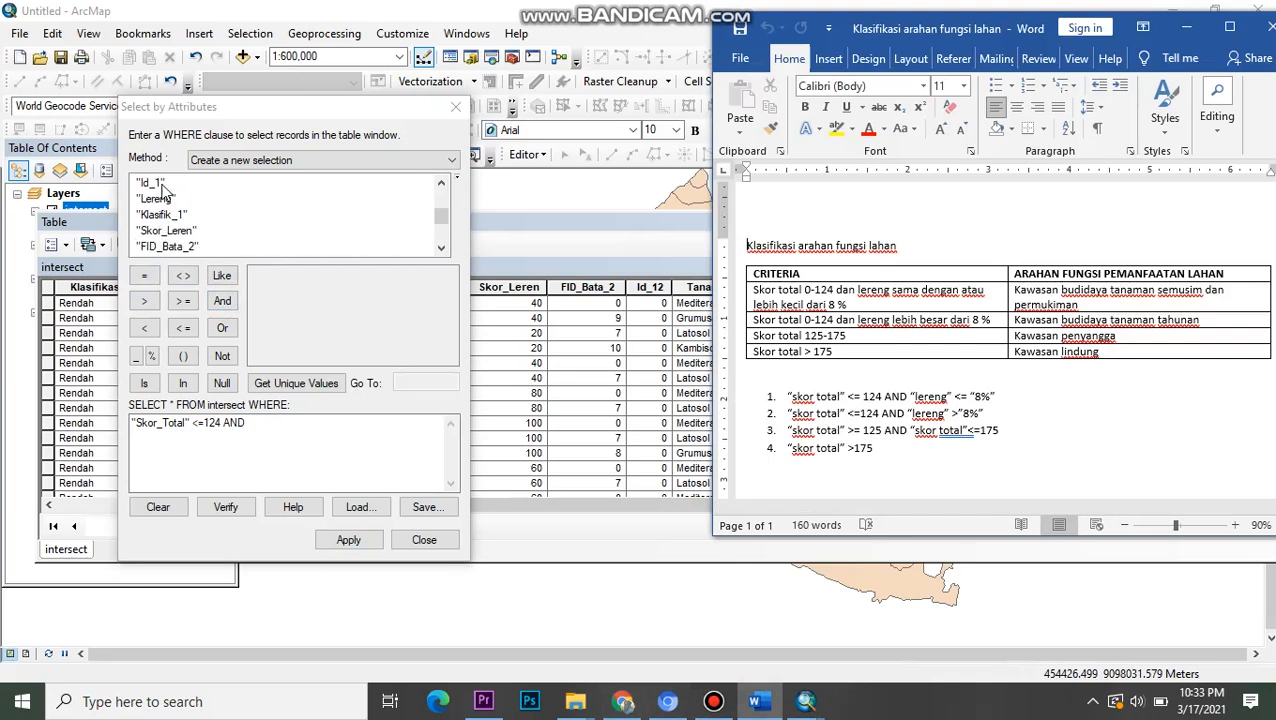
pyautogui.doubleClick(160, 199)
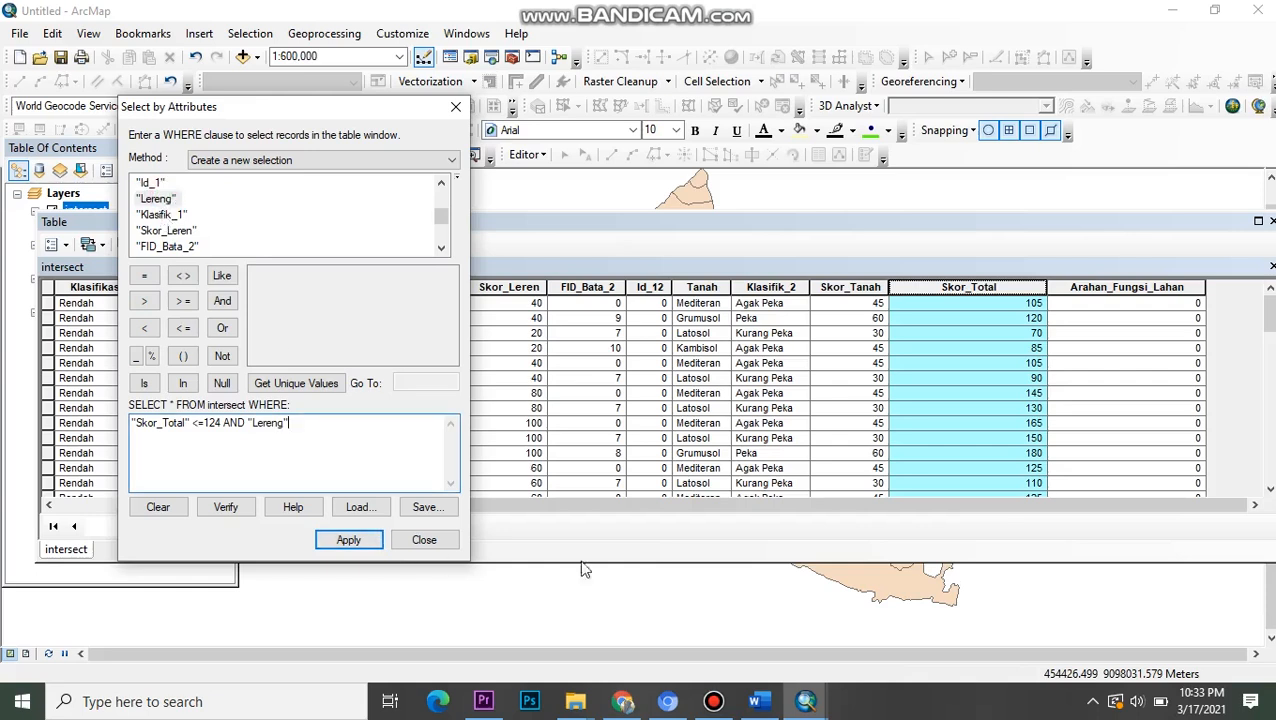
pyautogui.click(755, 701)
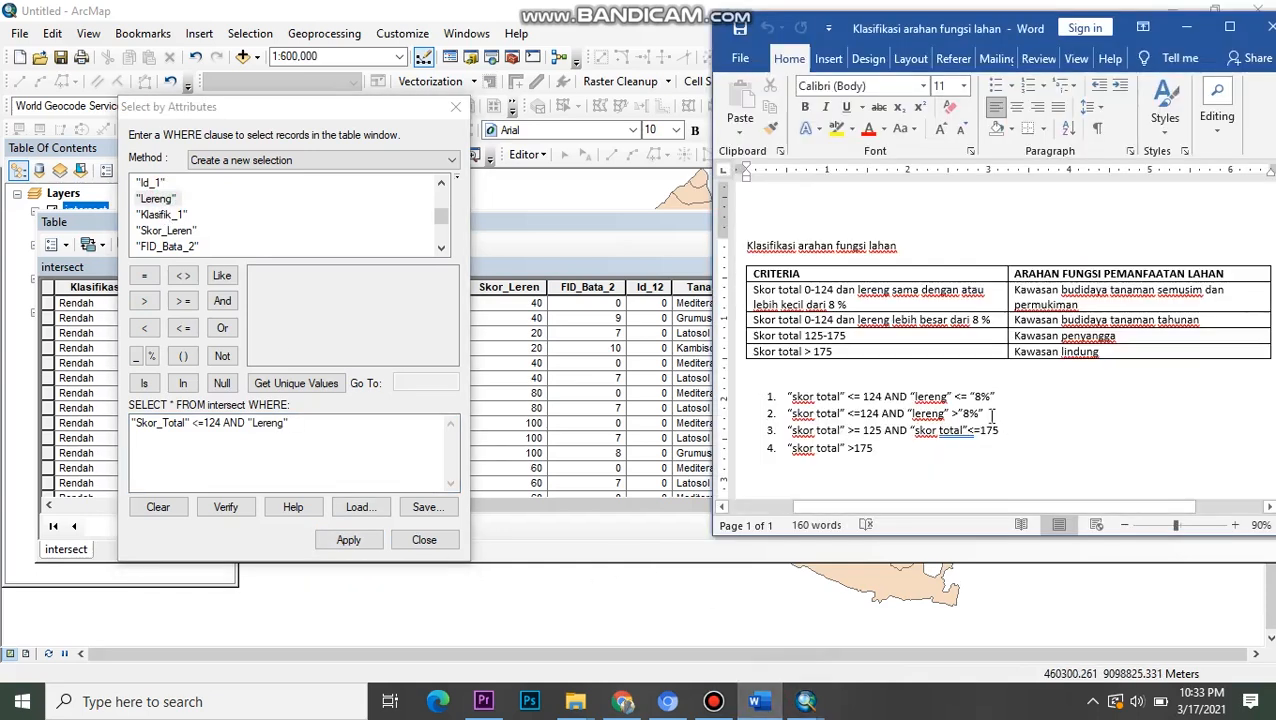
pyautogui.click(183, 328)
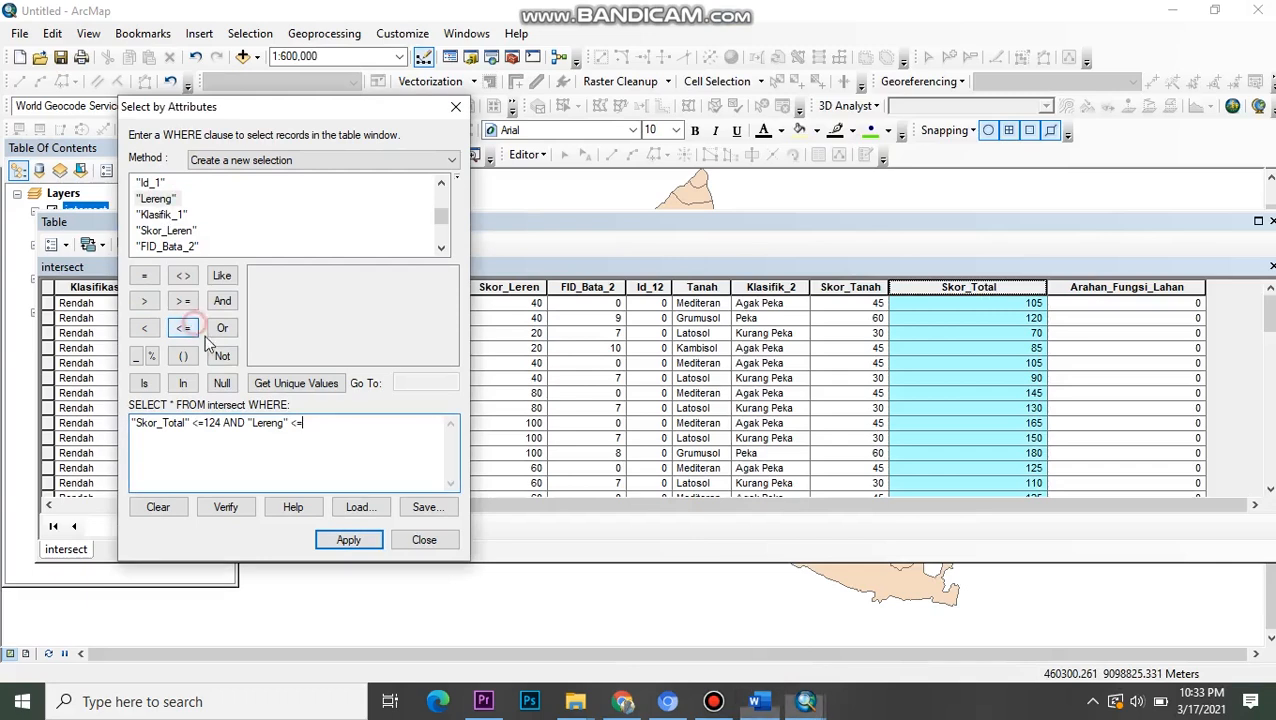
pyautogui.click(755, 701)
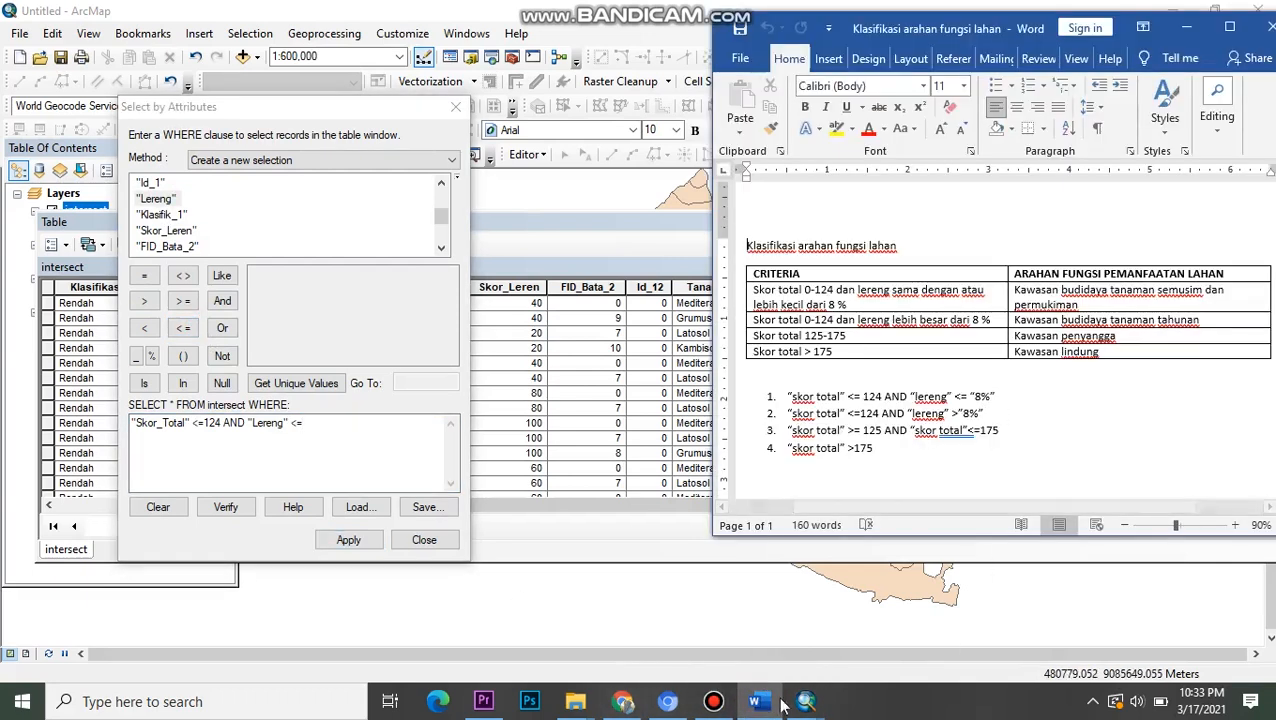
pyautogui.click(713, 704)
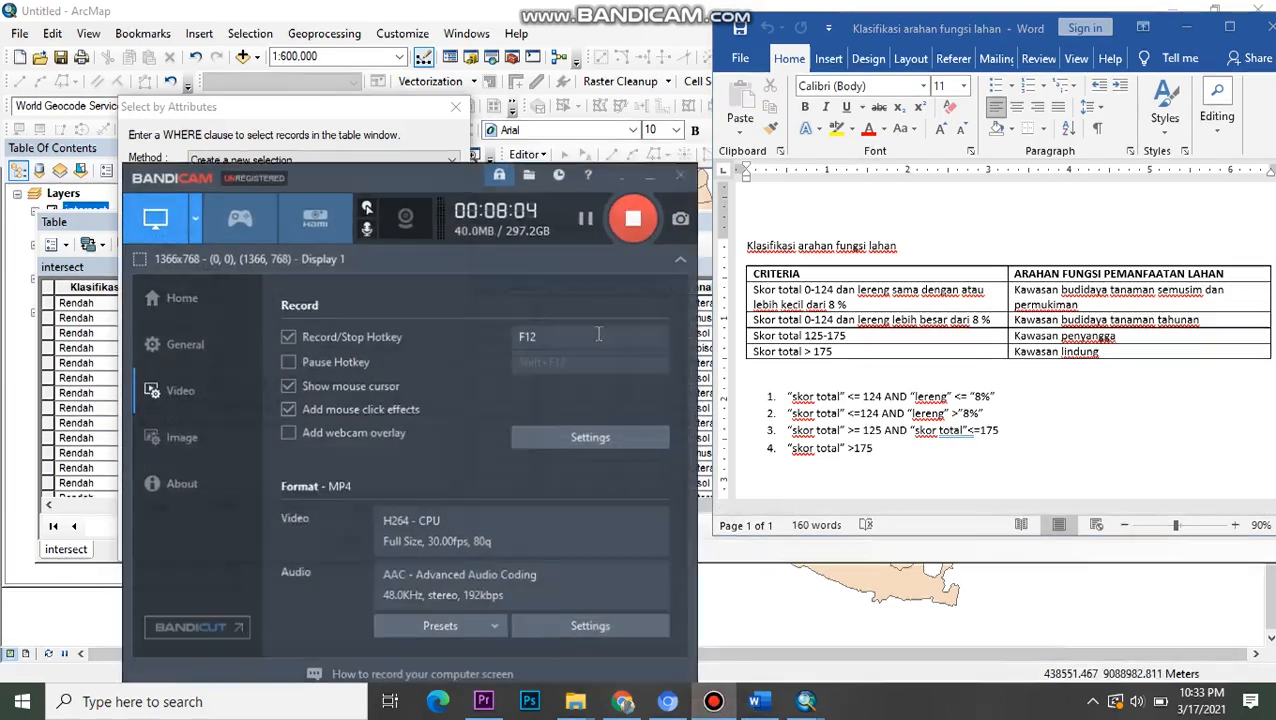
pyautogui.click(645, 172)
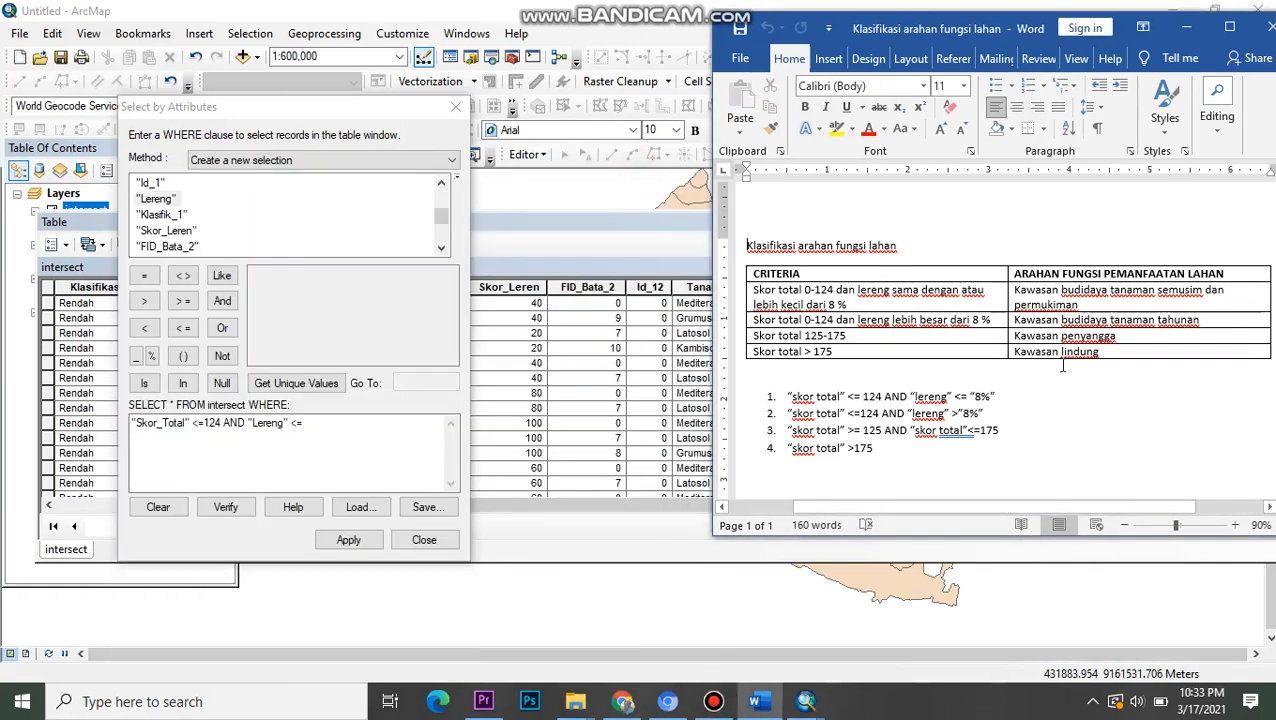
# - Complete the clause with the unique Lereng value '< 8 %' and apply the selection
pyautogui.click(322, 385)
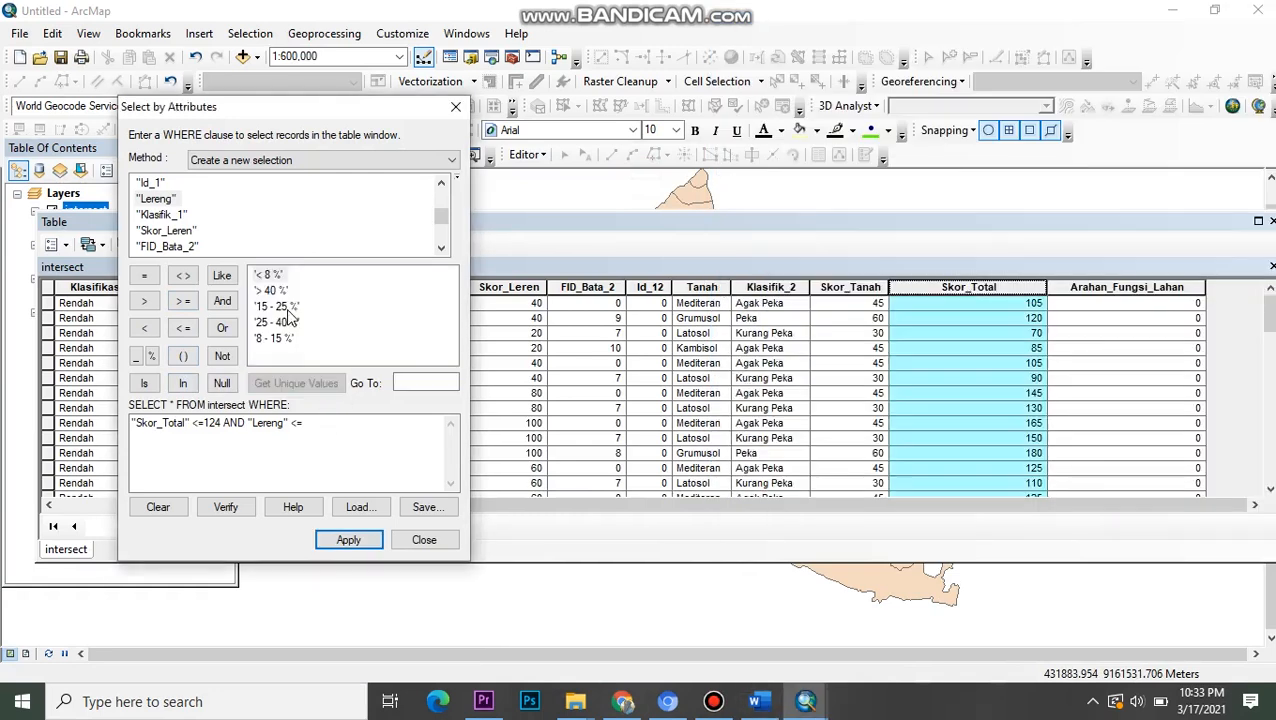
pyautogui.doubleClick(272, 276)
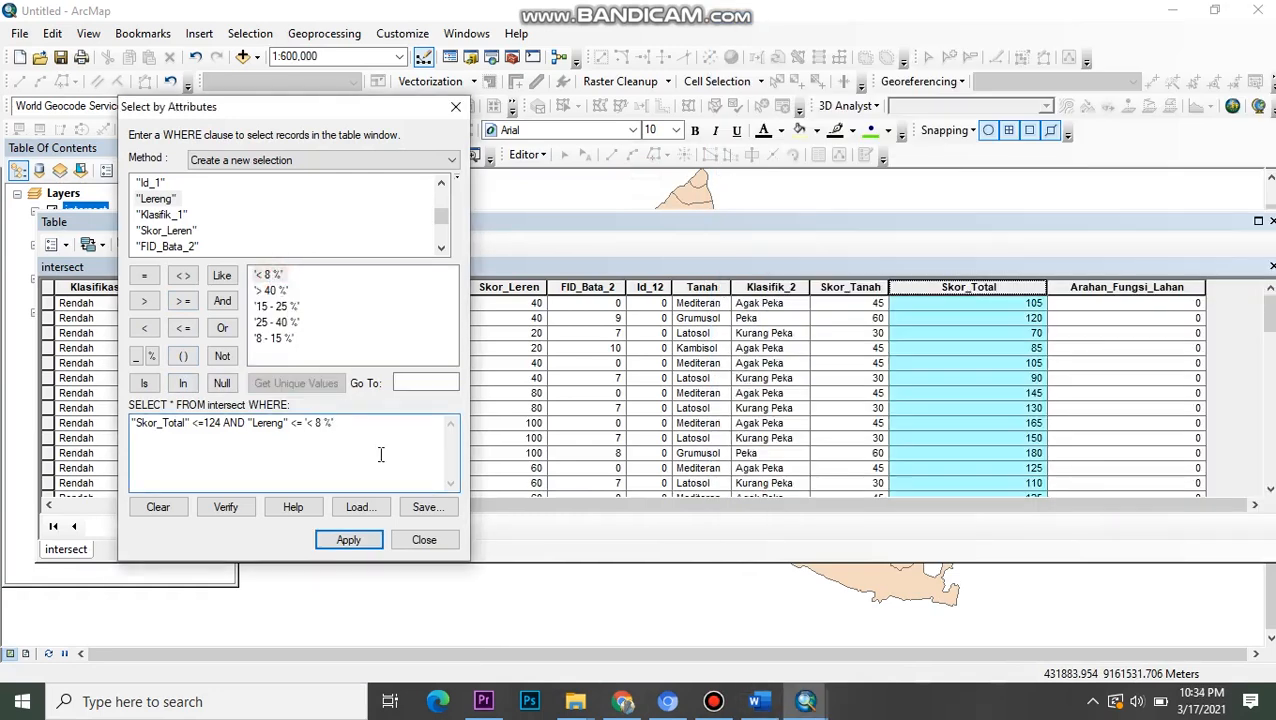
pyautogui.click(352, 543)
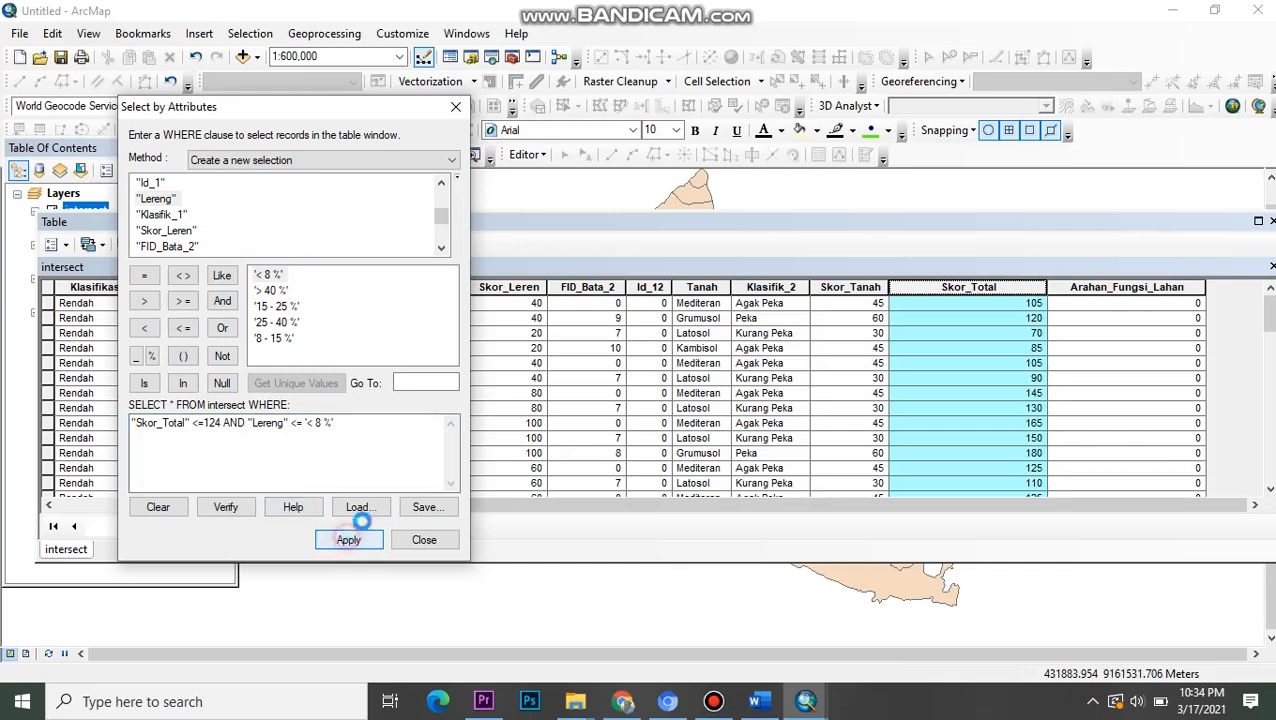
# - Examine the selected records in the intersect table, comparing their Lereng and Skor_Total values with the criterion
pyautogui.scroll(-7, 870, 437)
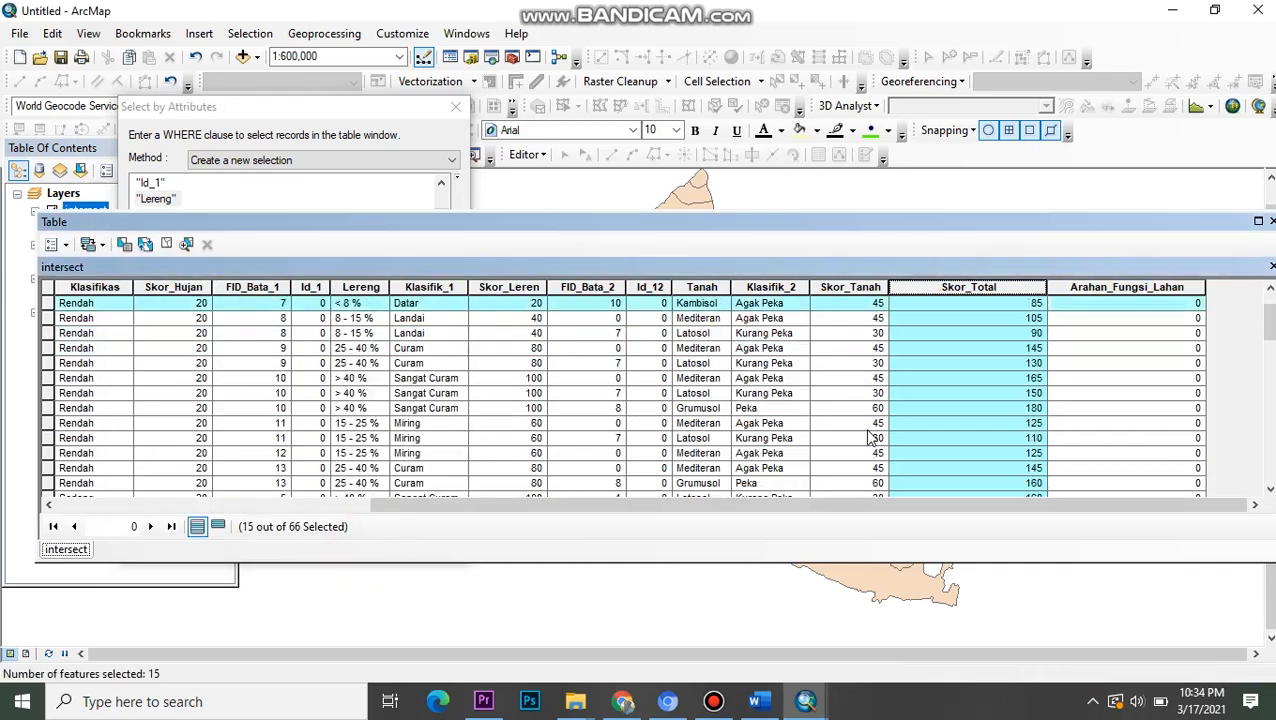
pyautogui.scroll(3, 870, 437)
pyautogui.scroll(4, 870, 437)
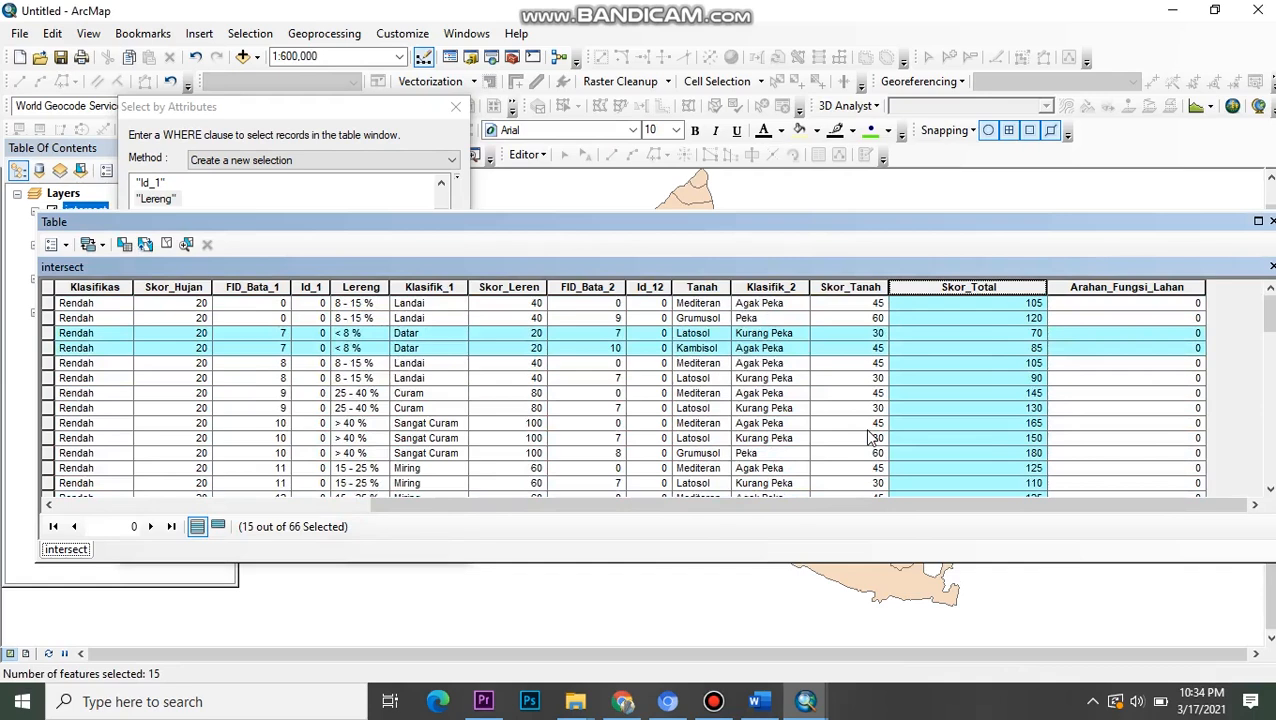
pyautogui.scroll(-4, 870, 437)
pyautogui.scroll(4, 870, 437)
pyautogui.scroll(-4, 672, 378)
pyautogui.scroll(4, 672, 378)
pyautogui.scroll(-2, 672, 378)
pyautogui.scroll(2, 672, 378)
pyautogui.rightClick(1127, 287)
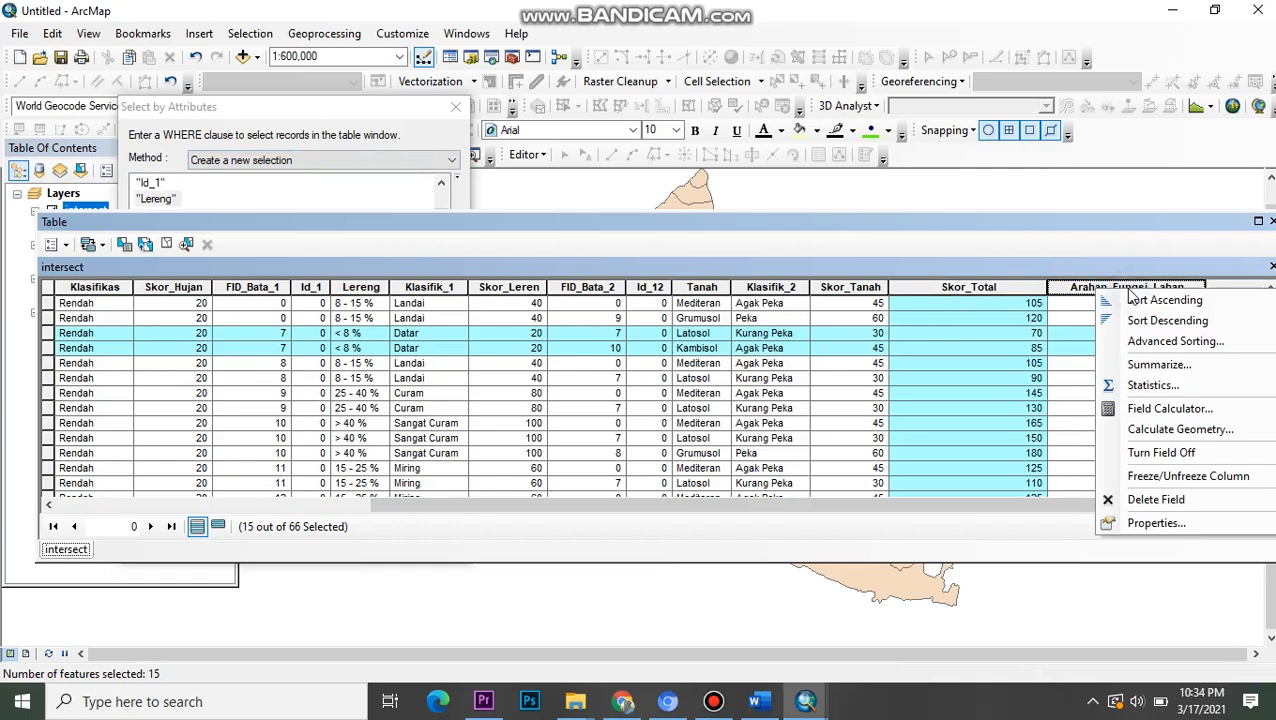
pyautogui.click(1168, 431)
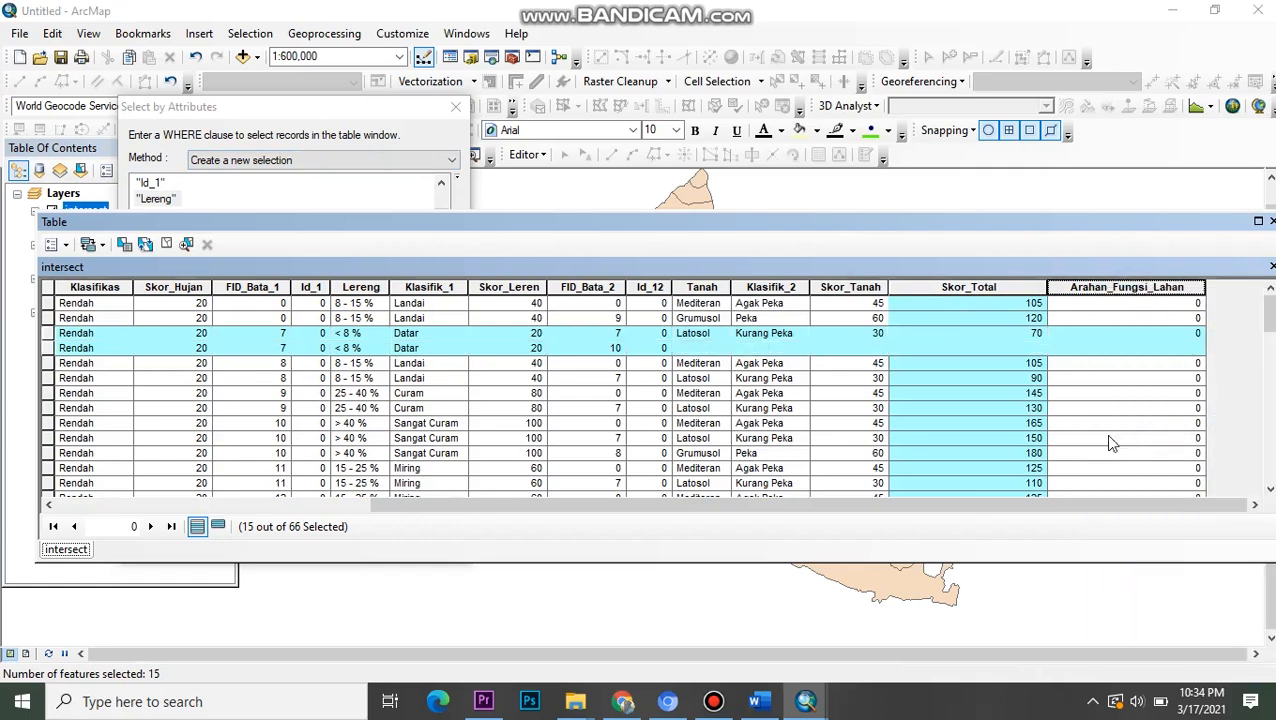
pyautogui.click(826, 212)
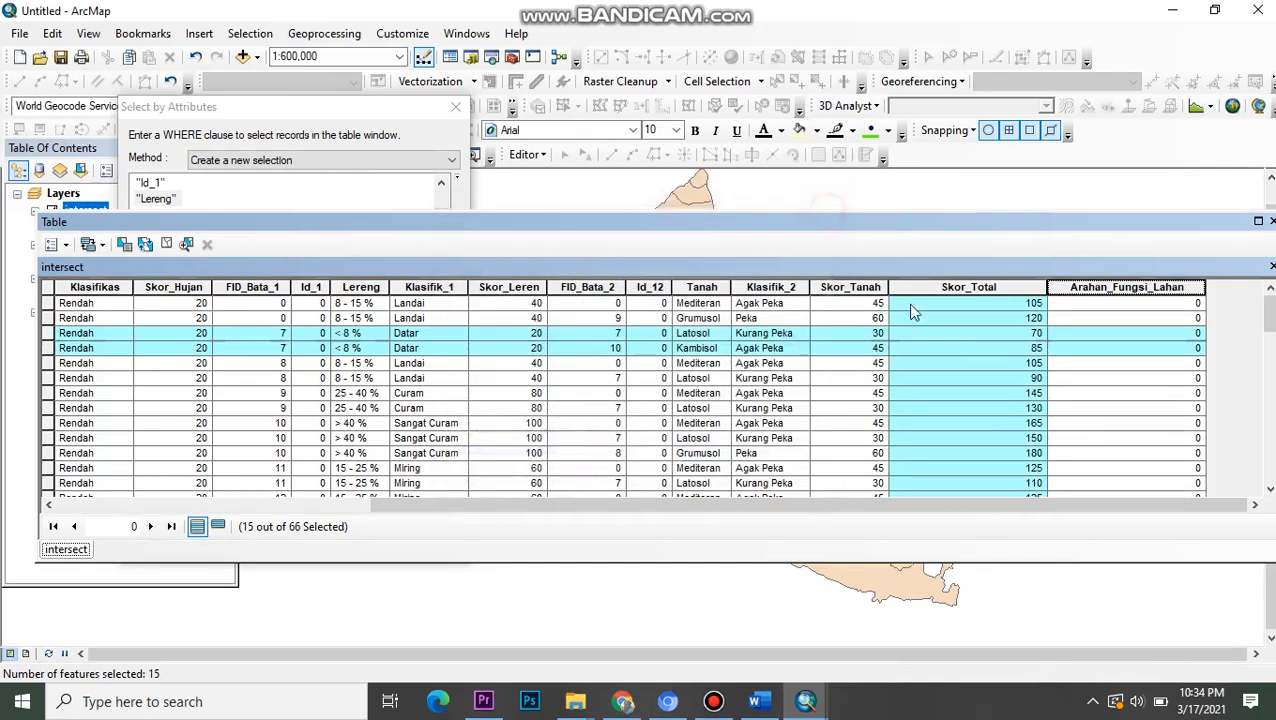
pyautogui.click(713, 702)
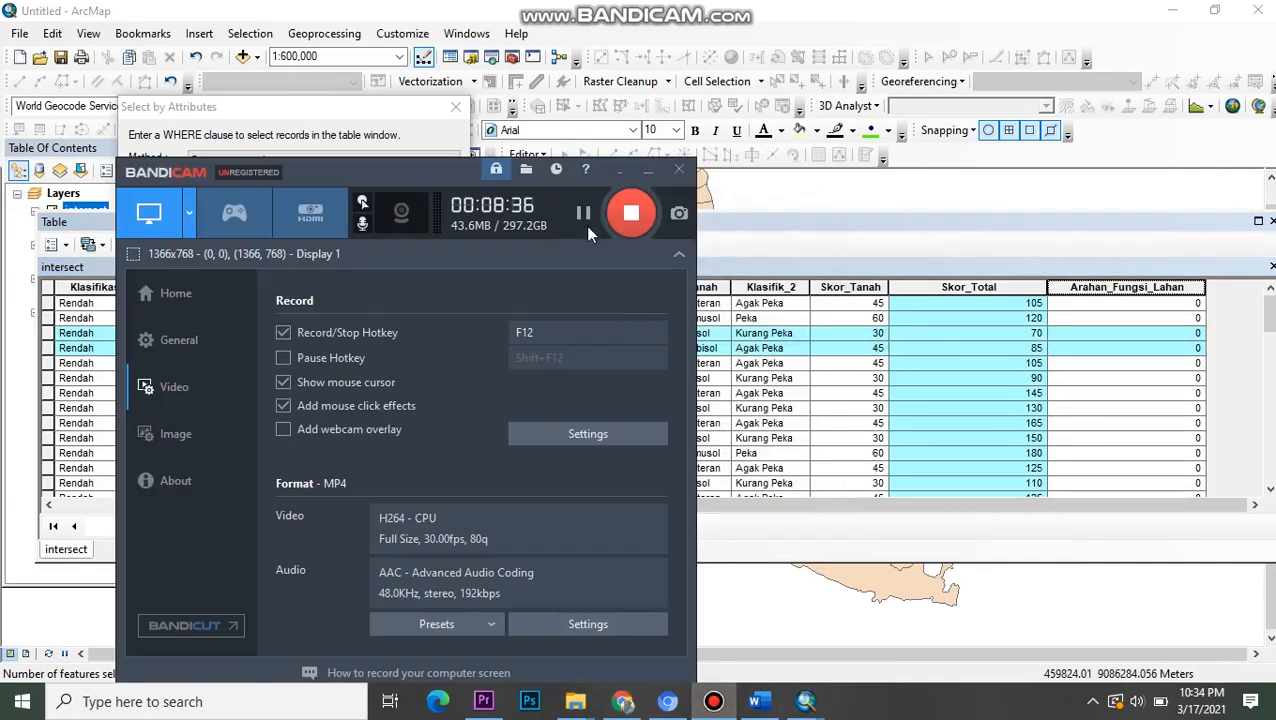
pyautogui.click(648, 176)
# - Start the Field Calculator on the Arahan_Fungsi_Lahan field and arrange it and the Word criteria document so both can be read
pyautogui.click(1093, 293)
pyautogui.rightClick(1096, 290)
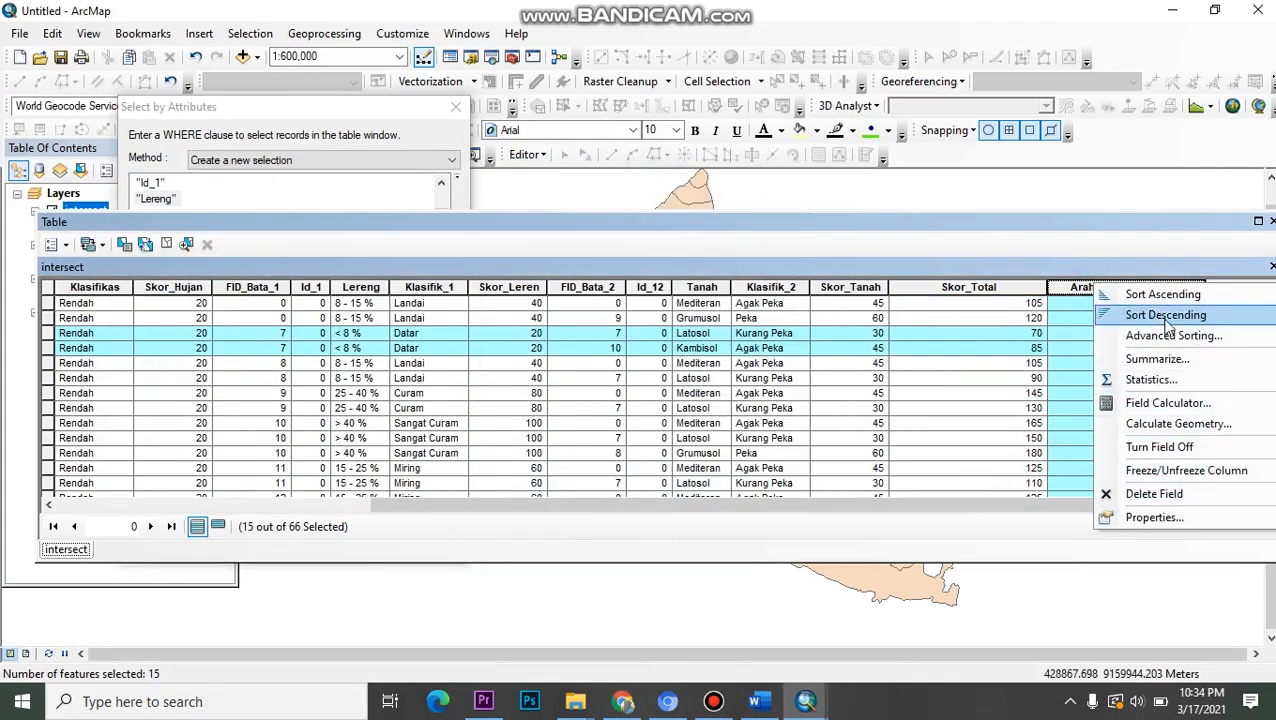
pyautogui.click(1179, 401)
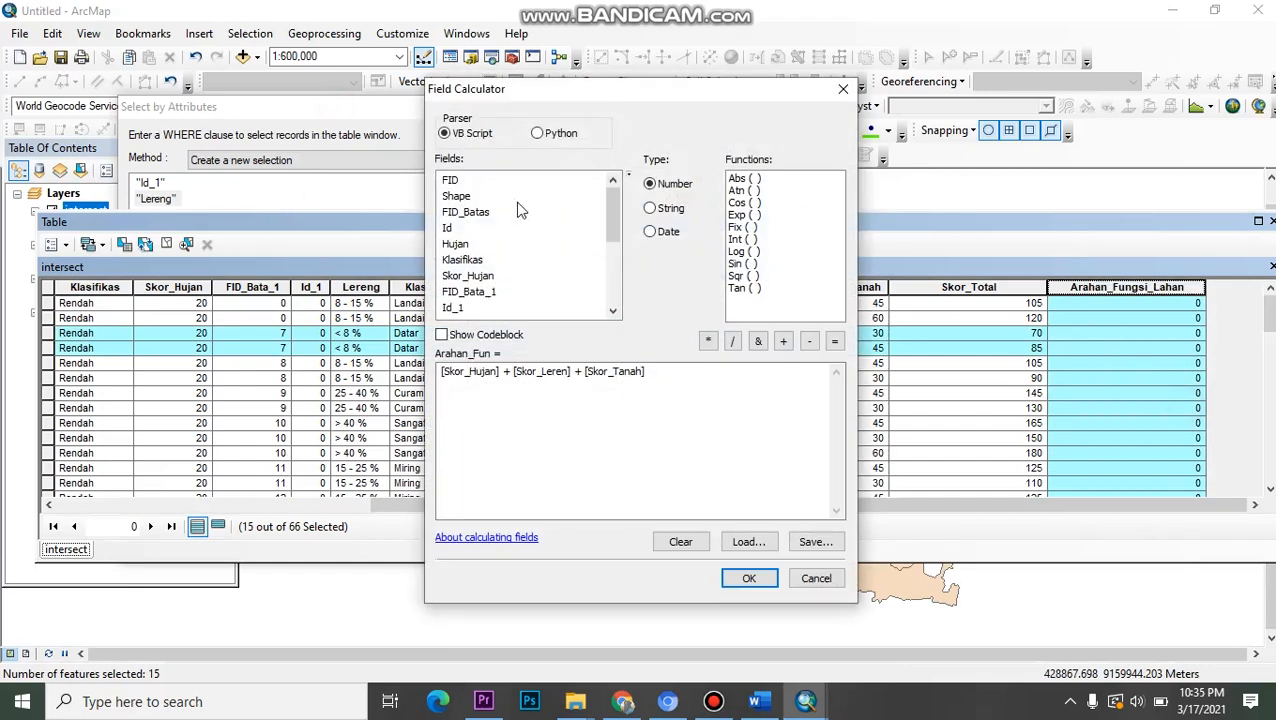
pyautogui.moveTo(645, 92); pyautogui.dragTo(768, 95)
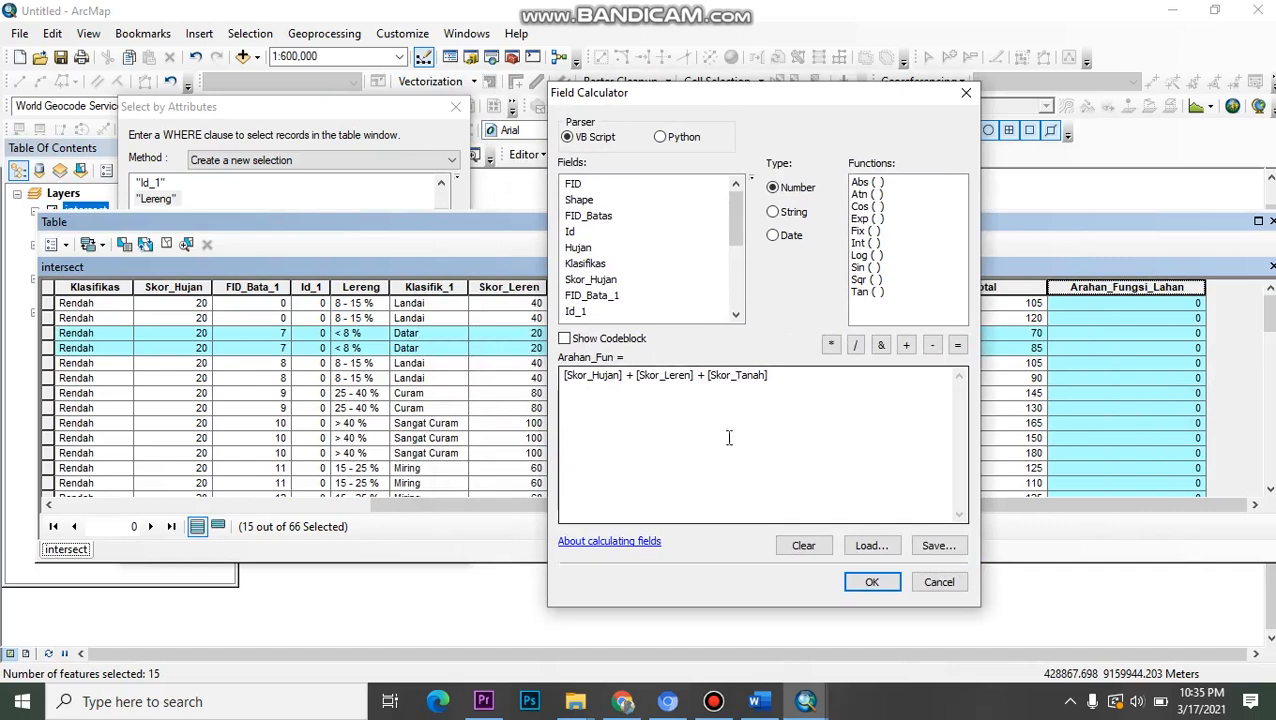
pyautogui.click(760, 700)
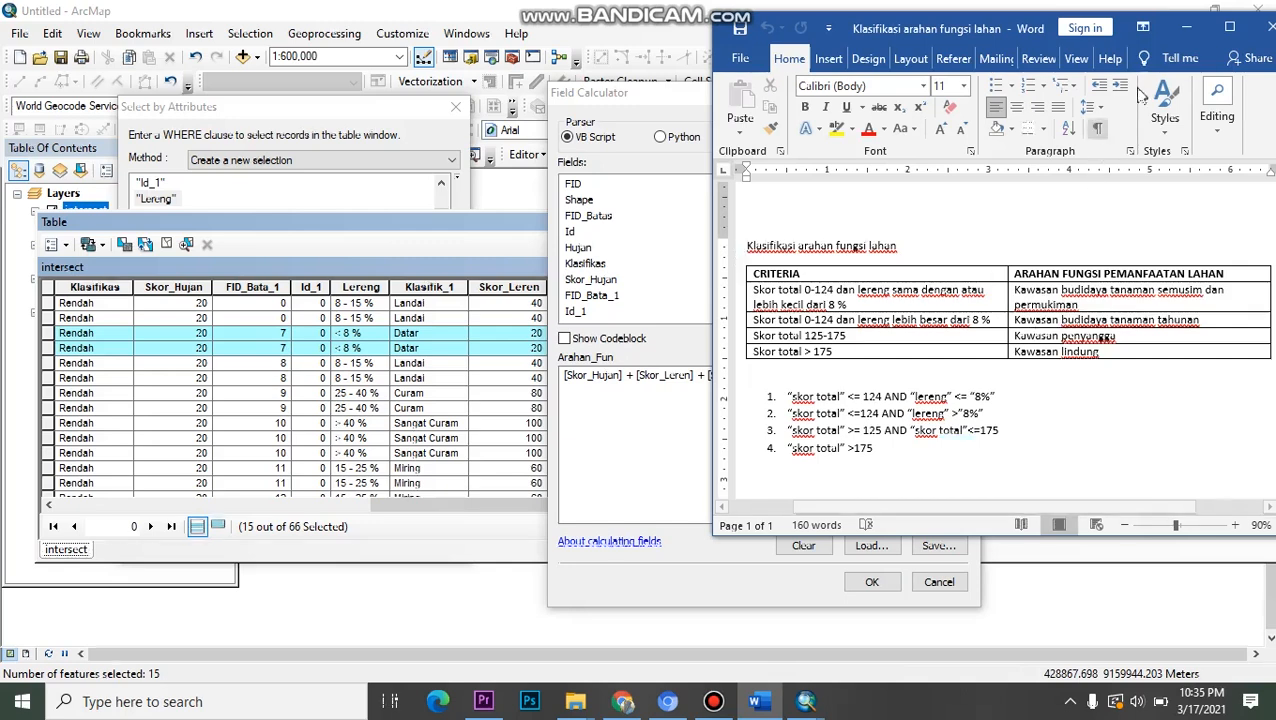
pyautogui.moveTo(887, 30); pyautogui.dragTo(1027, 382)
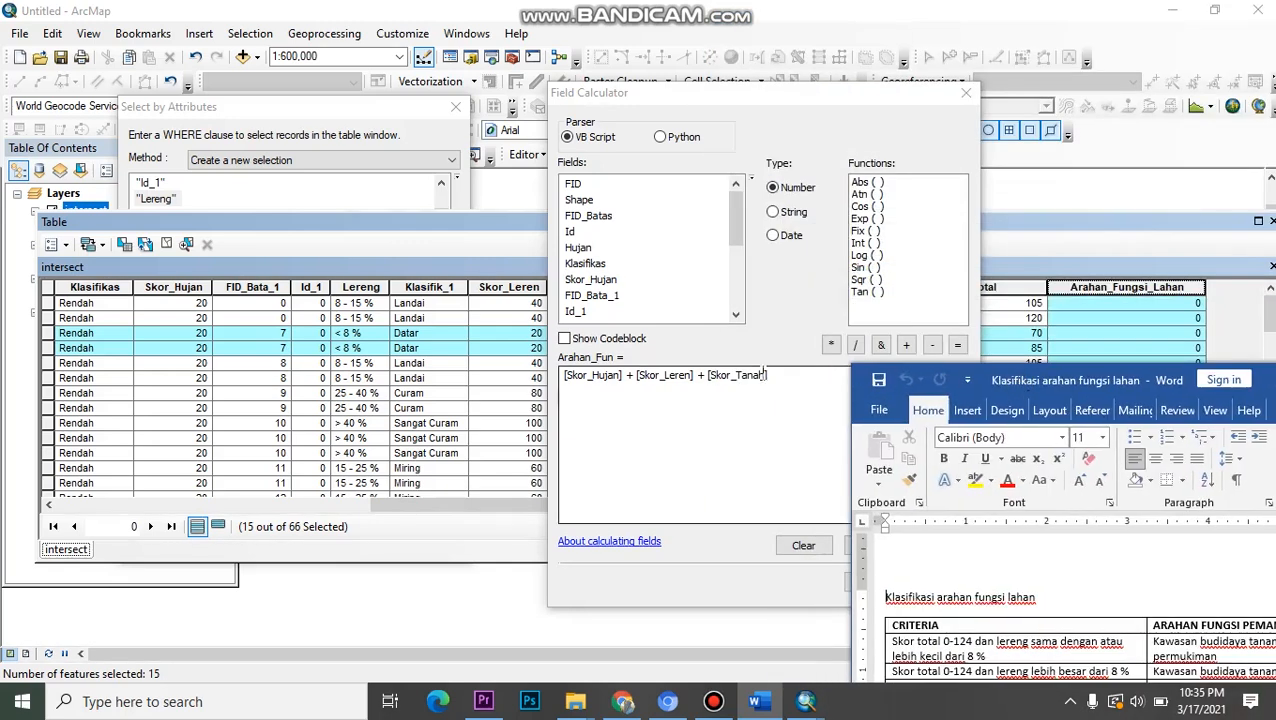
# - Replace the Arahan_Fungsi_Lahan expression with "Kawasan Budidaya Tanaman Semusim dan Permukiman", checking the wording against the Word criteria table
pyautogui.moveTo(770, 375); pyautogui.dragTo(525, 378)
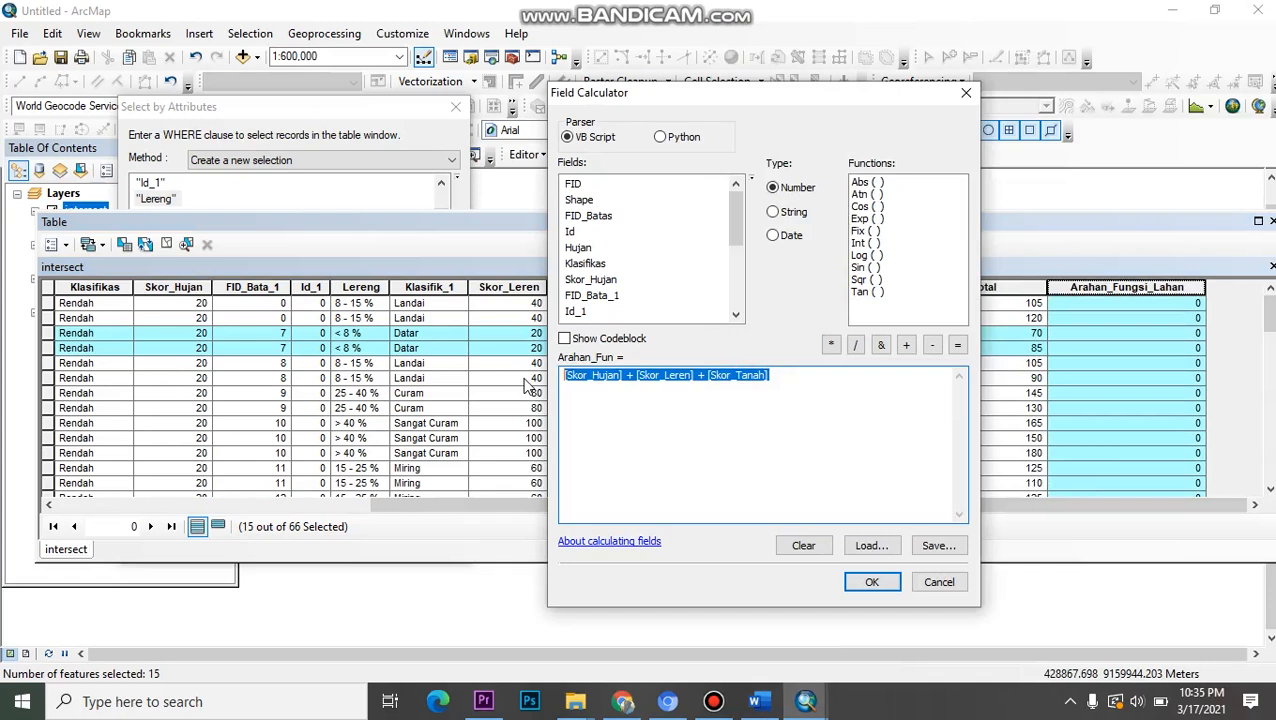
pyautogui.press('Delete')
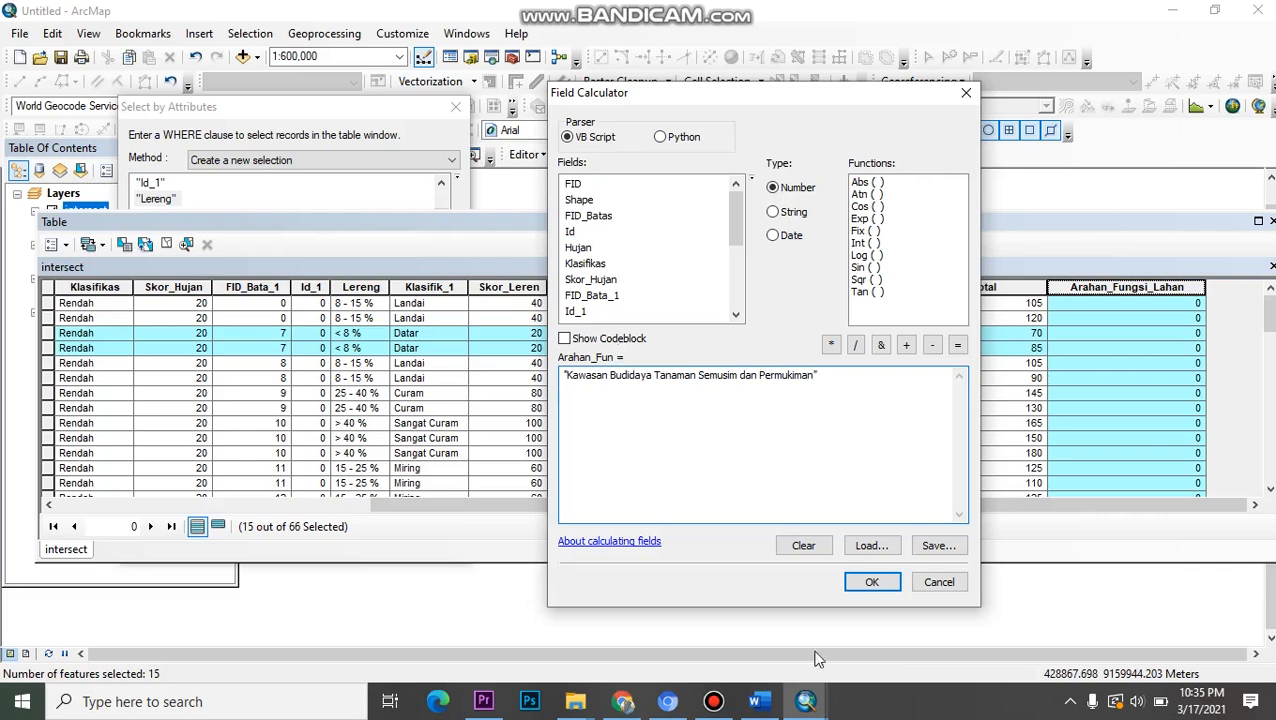
pyautogui.click(759, 701)
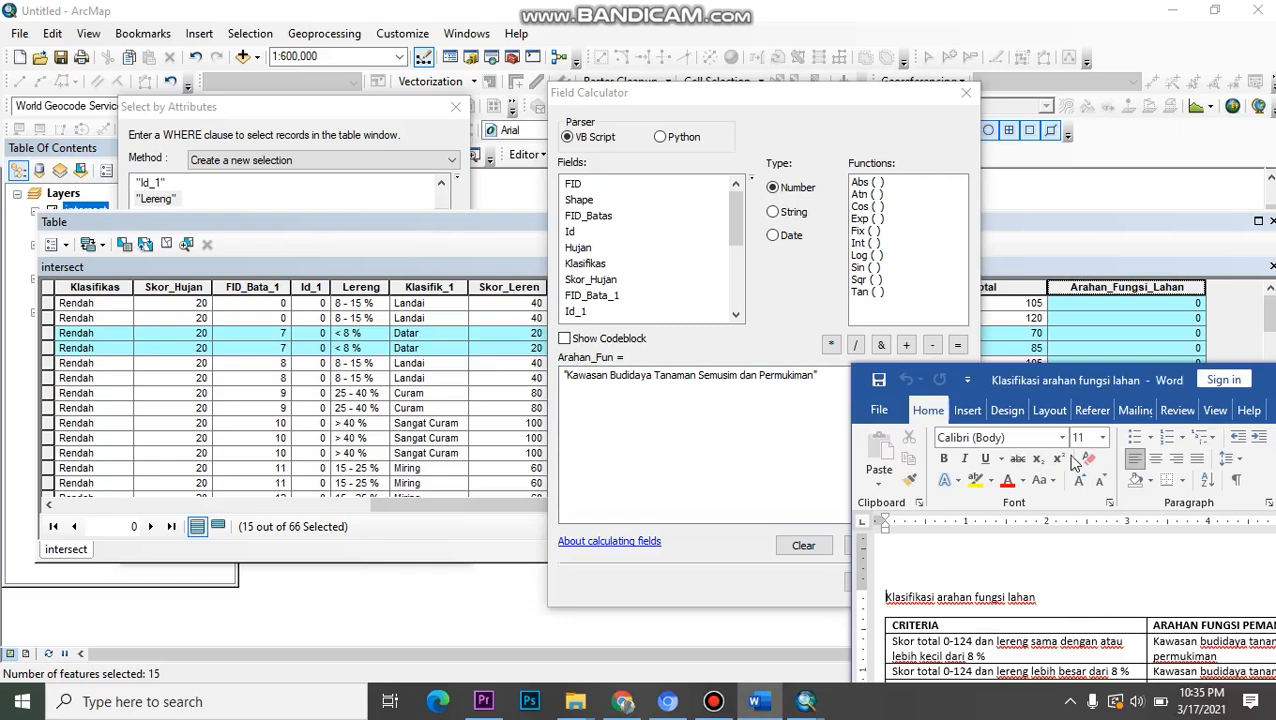
pyautogui.moveTo(1069, 387); pyautogui.dragTo(977, 305)
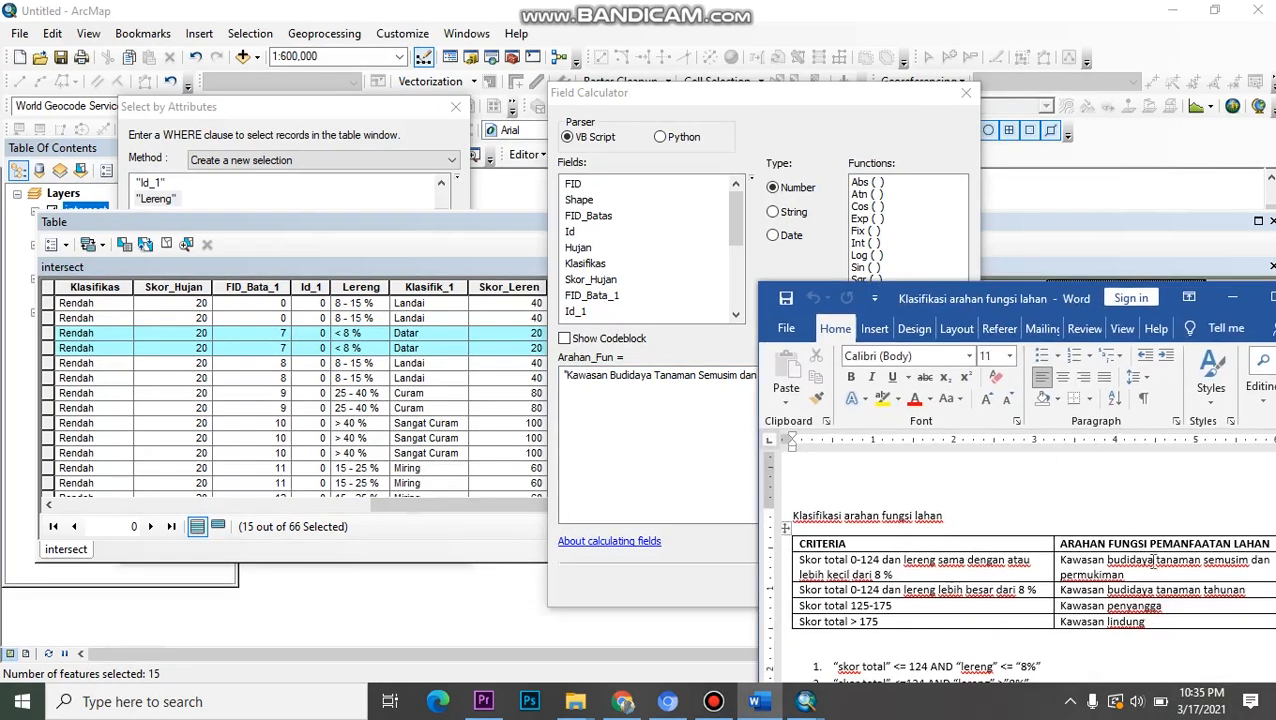
pyautogui.click(1232, 297)
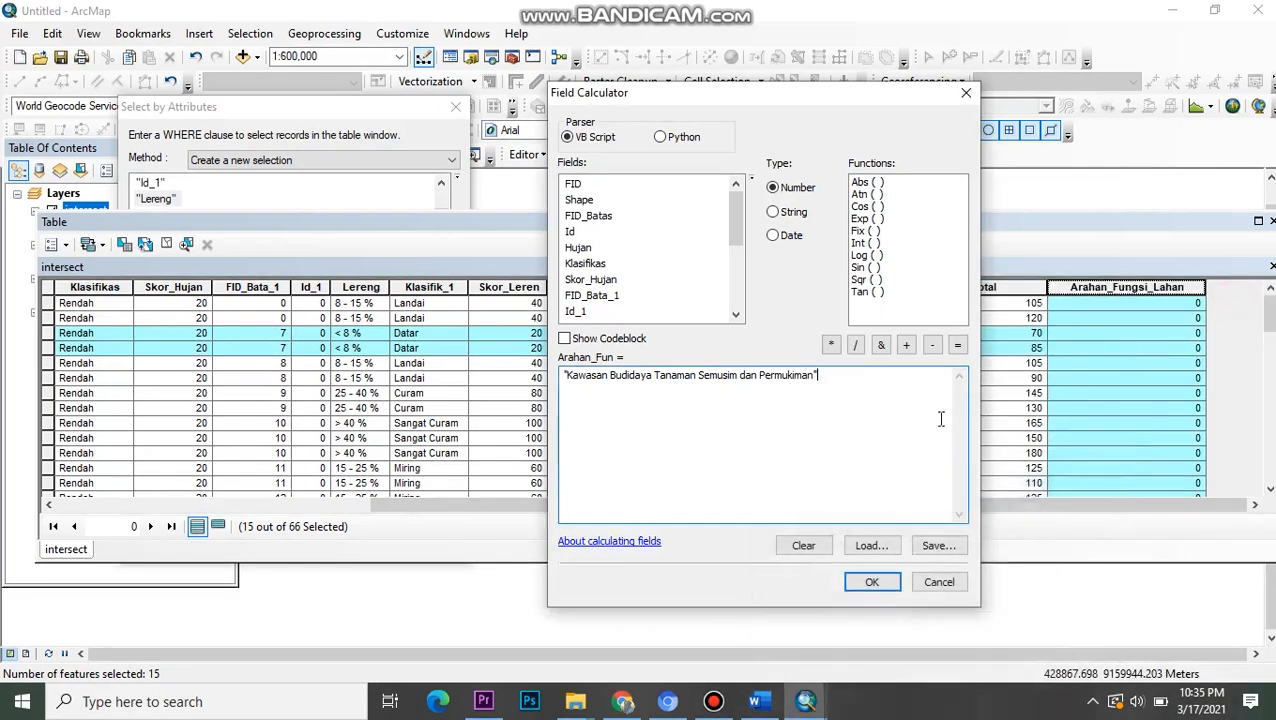
# - Try to calculate the Arahan_Fungsi_Lahan values for the selected records, aborting the remaining rows
pyautogui.click(886, 582)
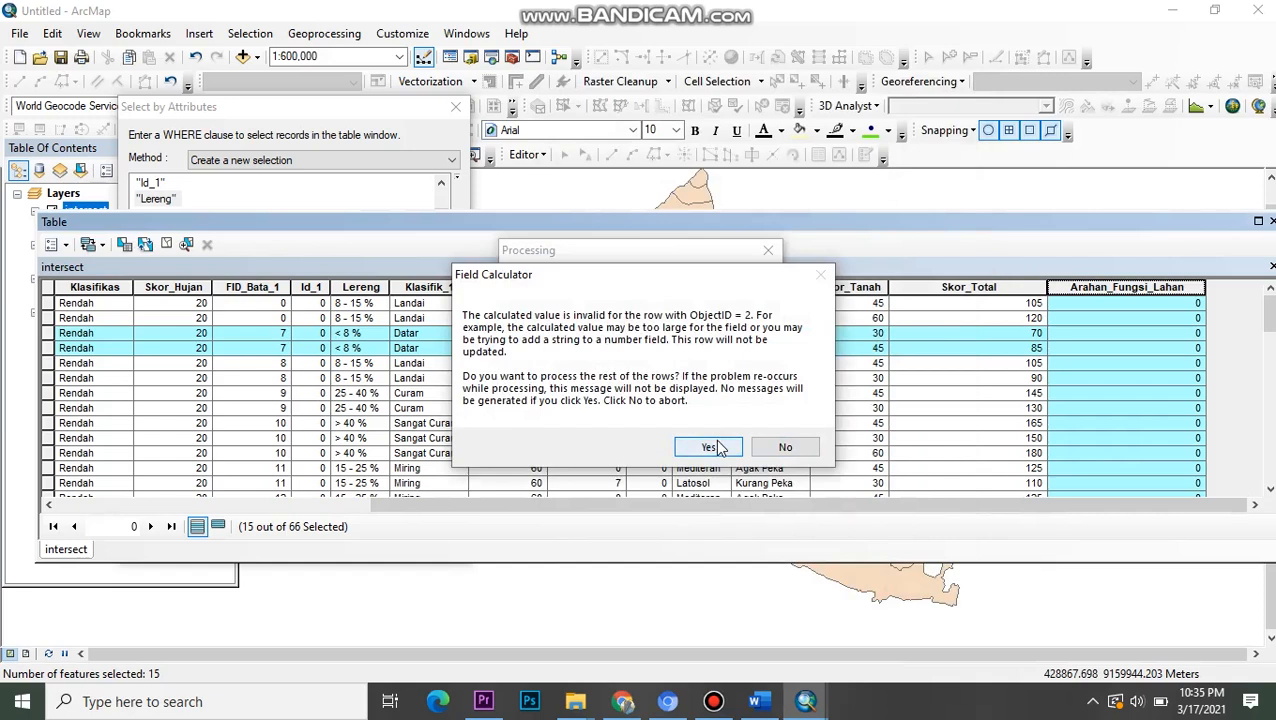
pyautogui.click(786, 447)
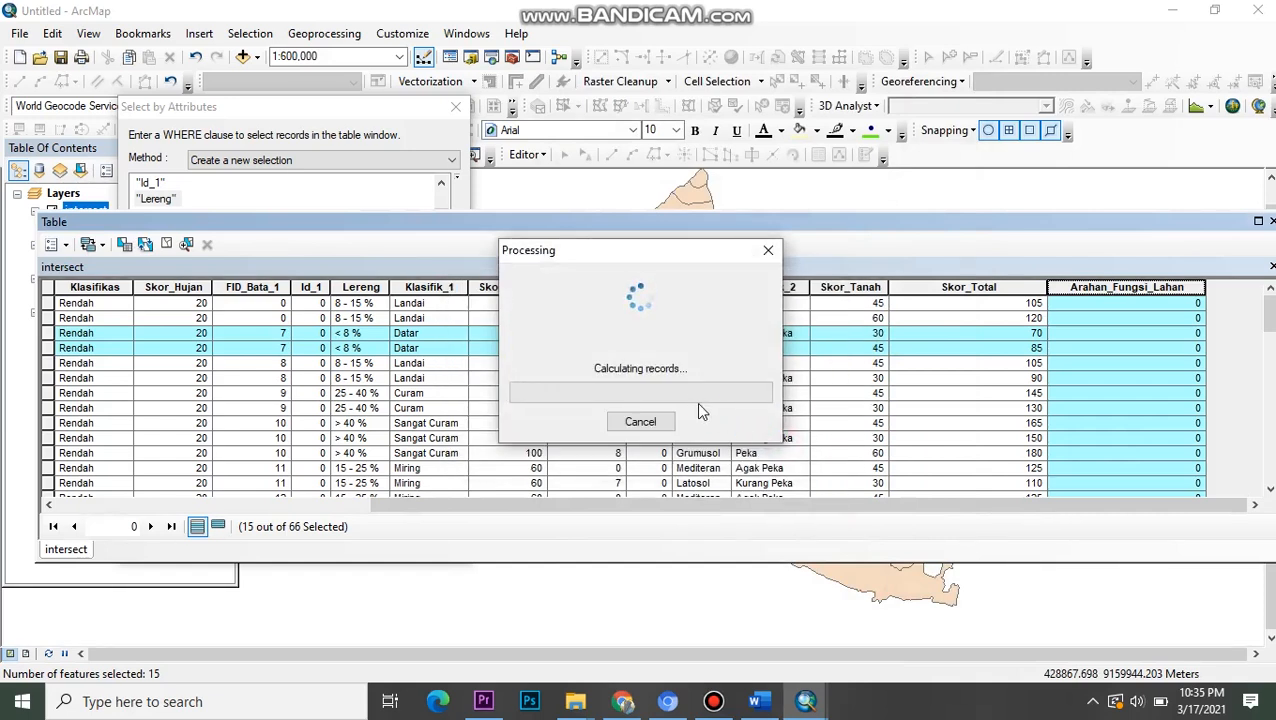
pyautogui.click(760, 412)
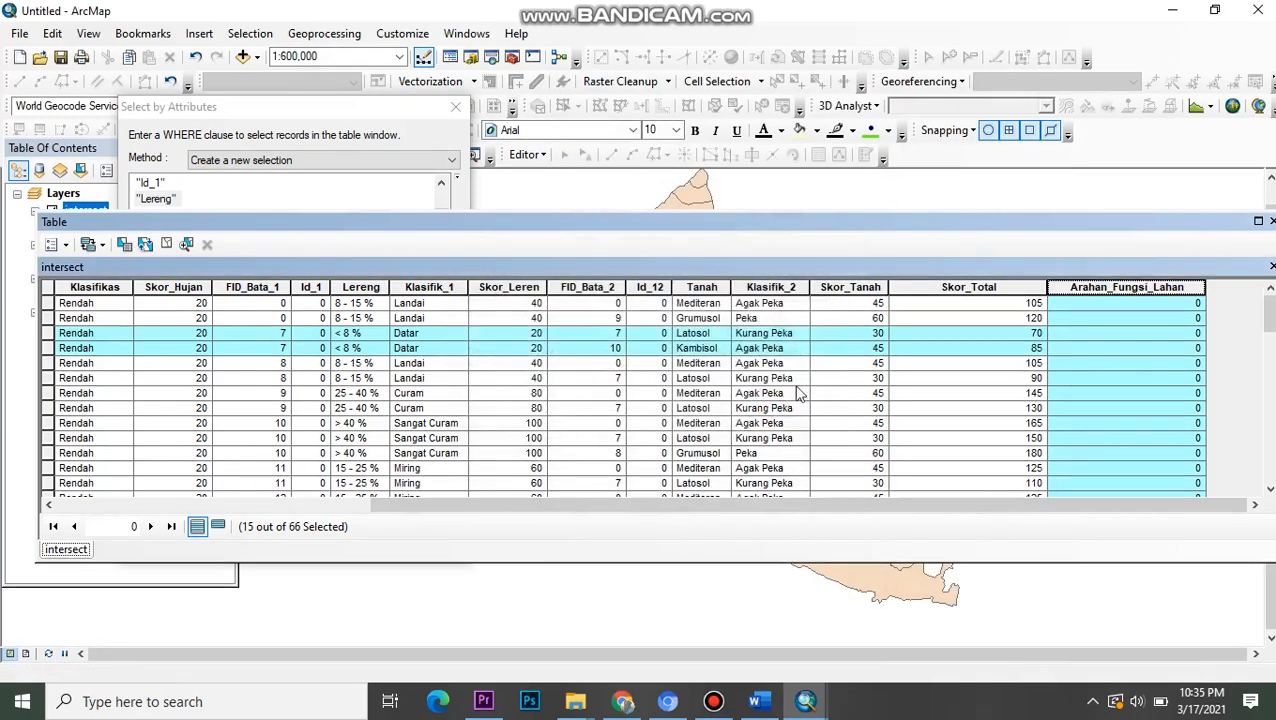
# - Delete the Arahan_Fungsi_Lahan field from the intersect table
pyautogui.rightClick(1126, 290)
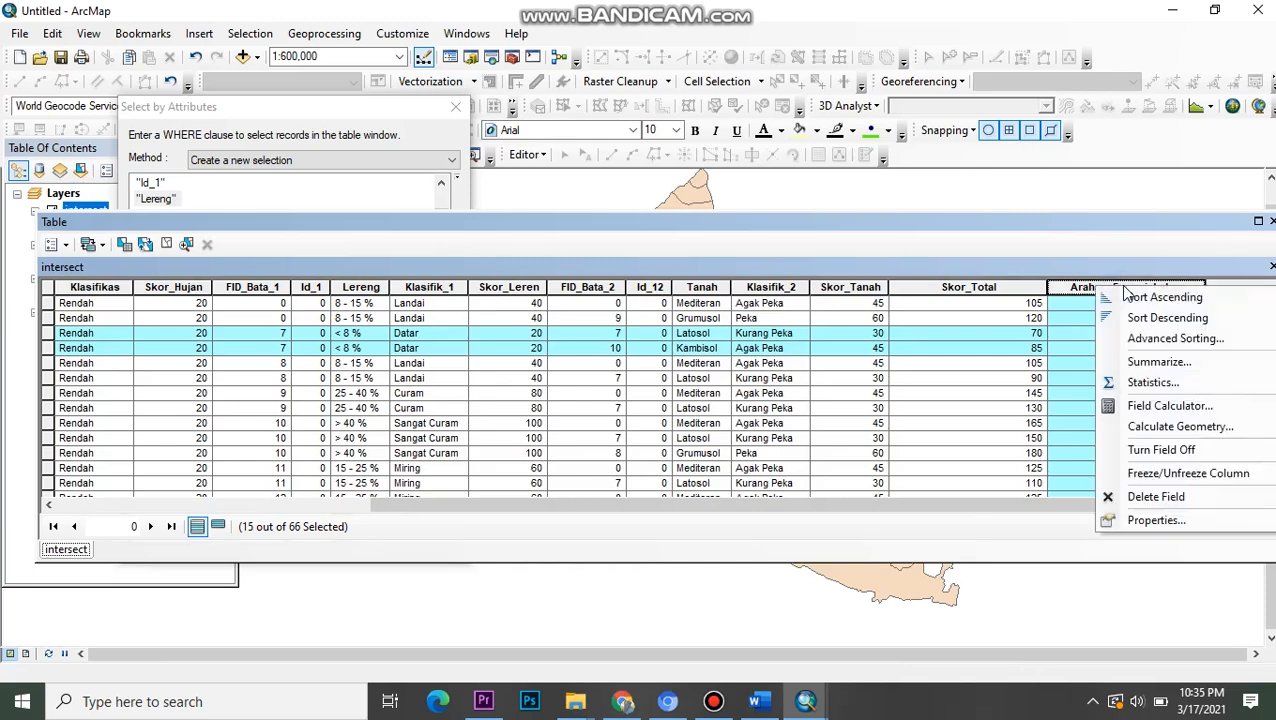
pyautogui.click(1060, 317)
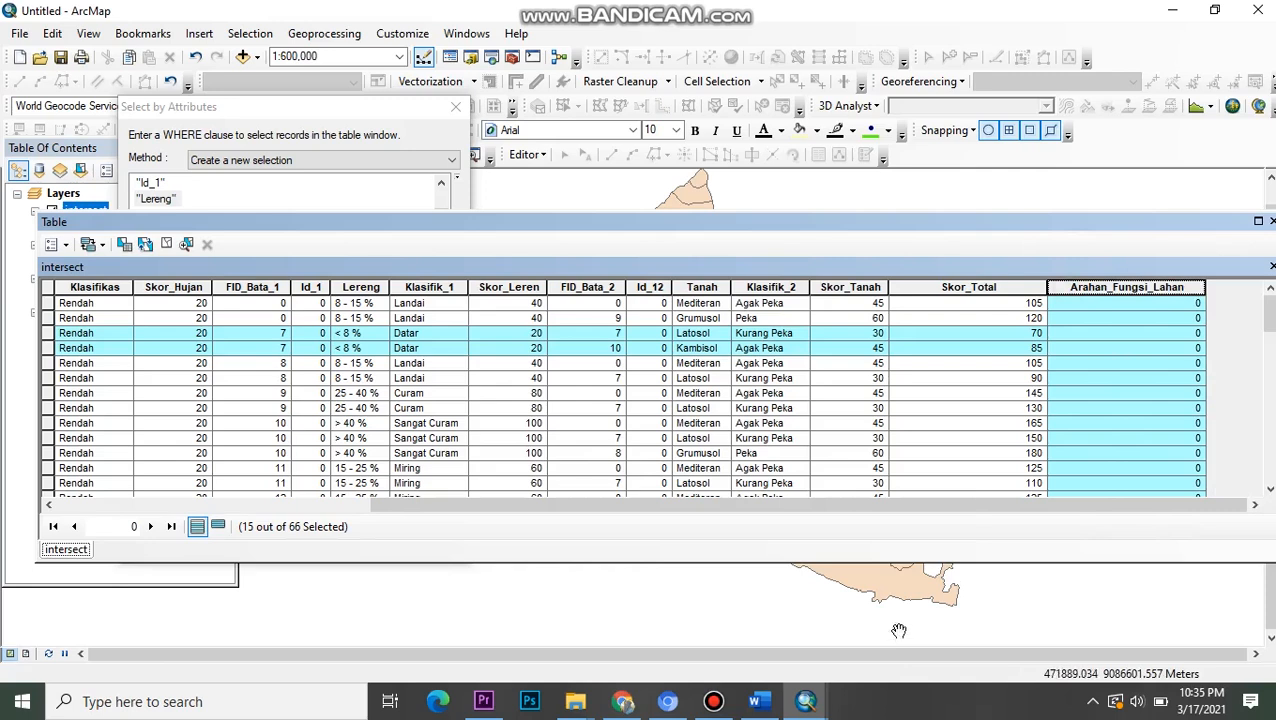
pyautogui.rightClick(1121, 288)
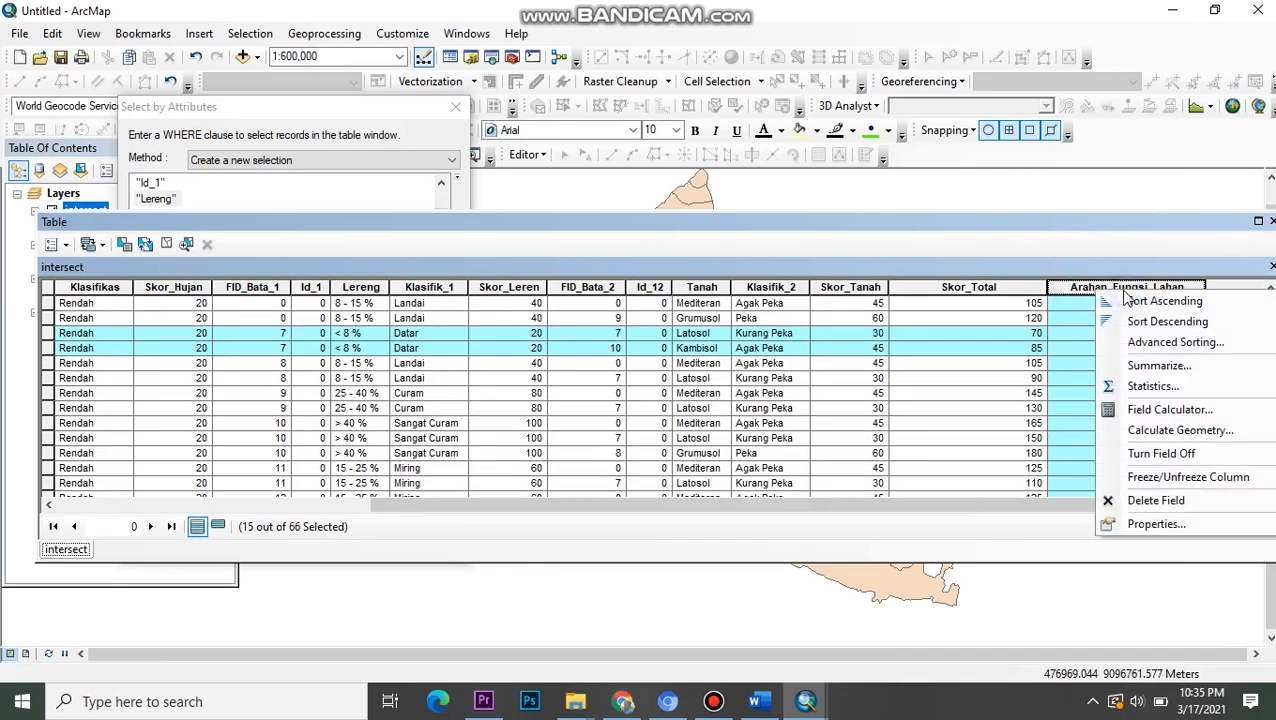
pyautogui.click(1162, 503)
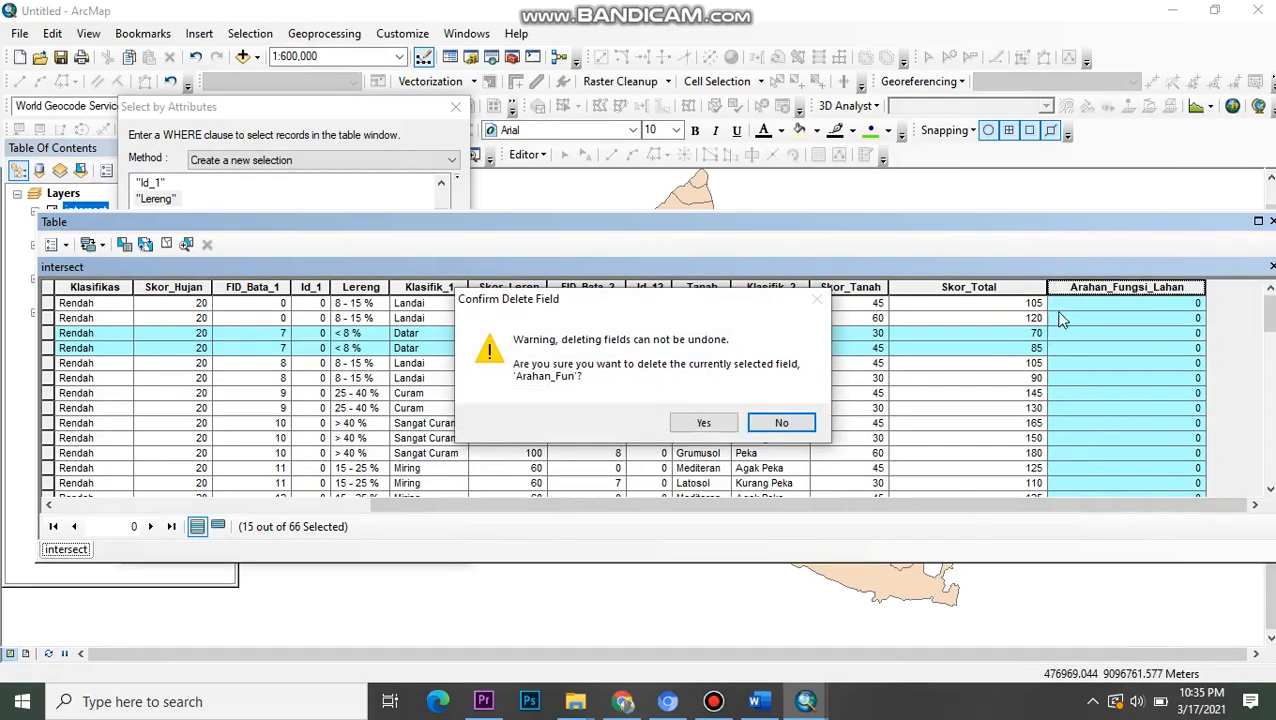
pyautogui.click(705, 424)
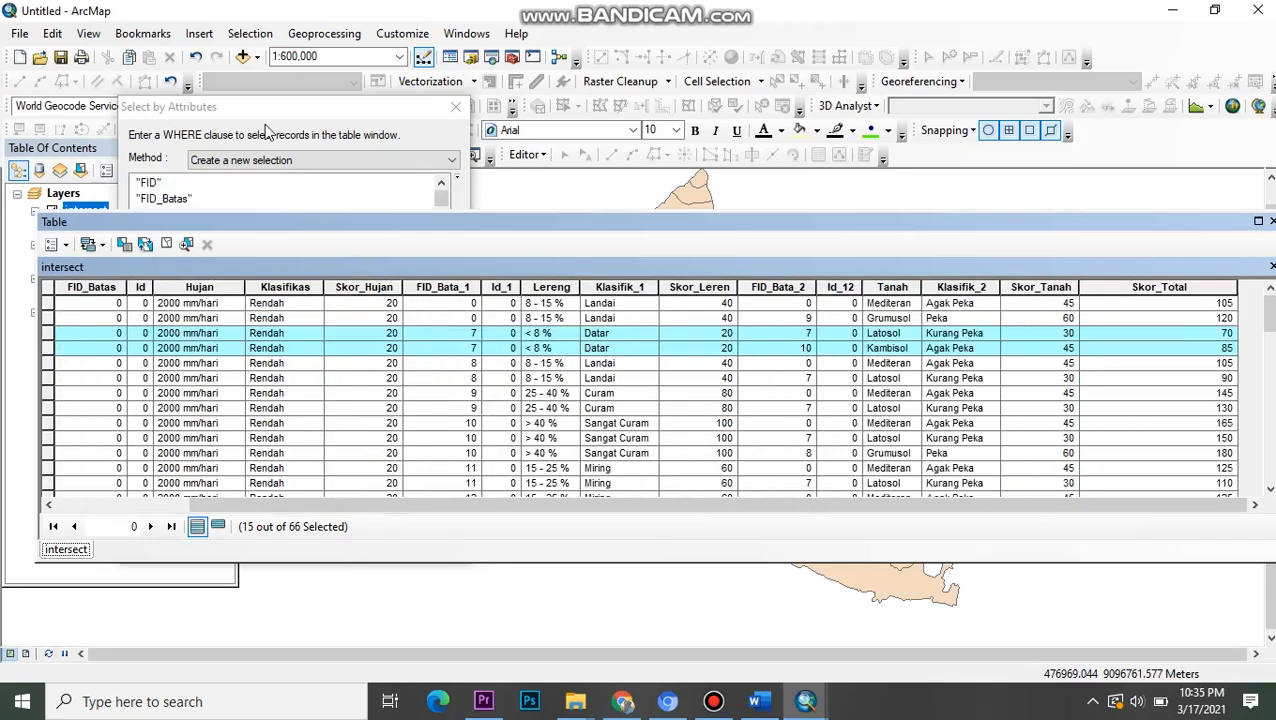
# - Move the intersect table clear of the Select by Attributes window, close that window, and check that no edit session is running
pyautogui.moveTo(335, 228); pyautogui.dragTo(367, 259)
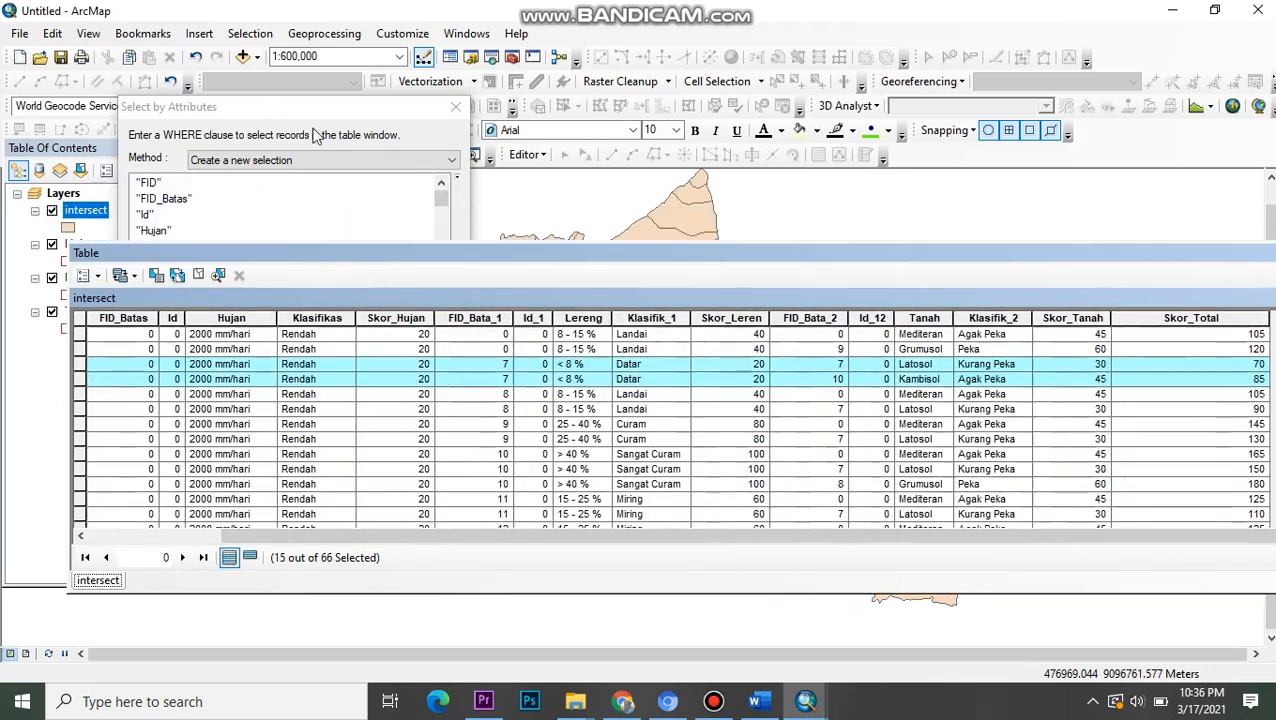
pyautogui.click(455, 107)
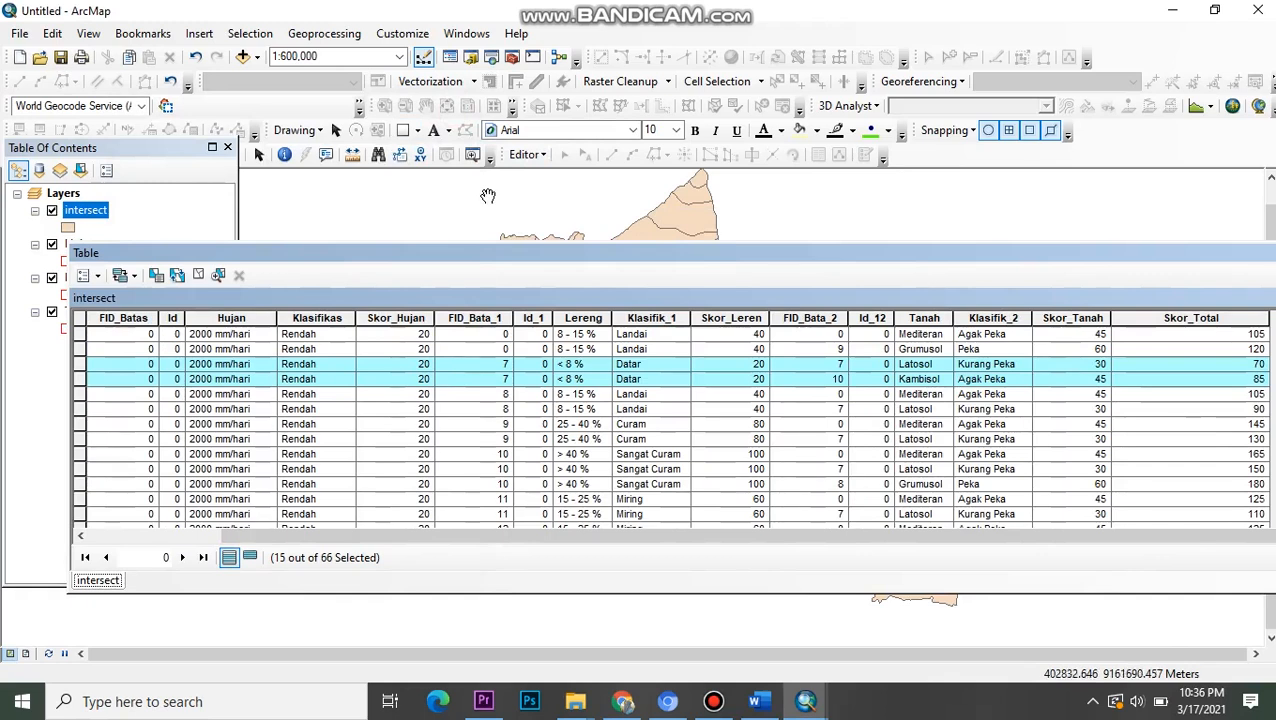
pyautogui.click(521, 157)
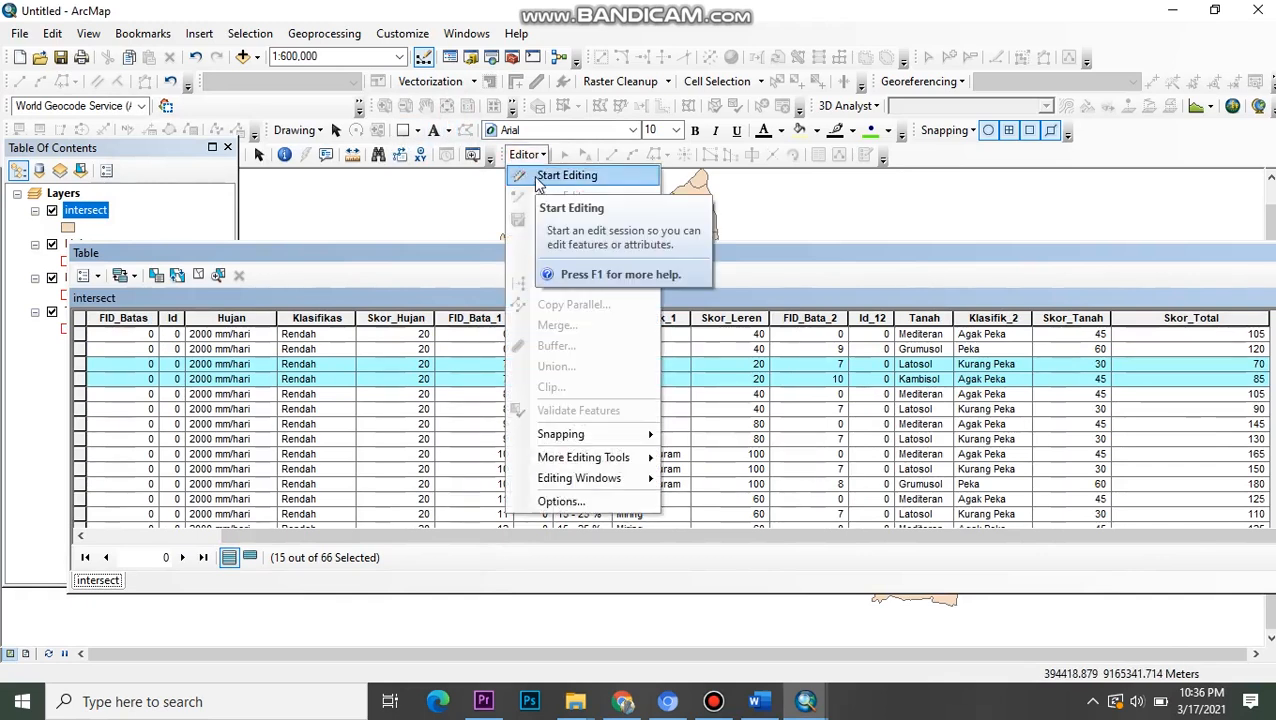
pyautogui.click(416, 186)
# - Add a Text field named Arahan_Fungsi_Lahan to the intersect table, accepting the automatic shortening to Arahan_Fun
pyautogui.click(99, 277)
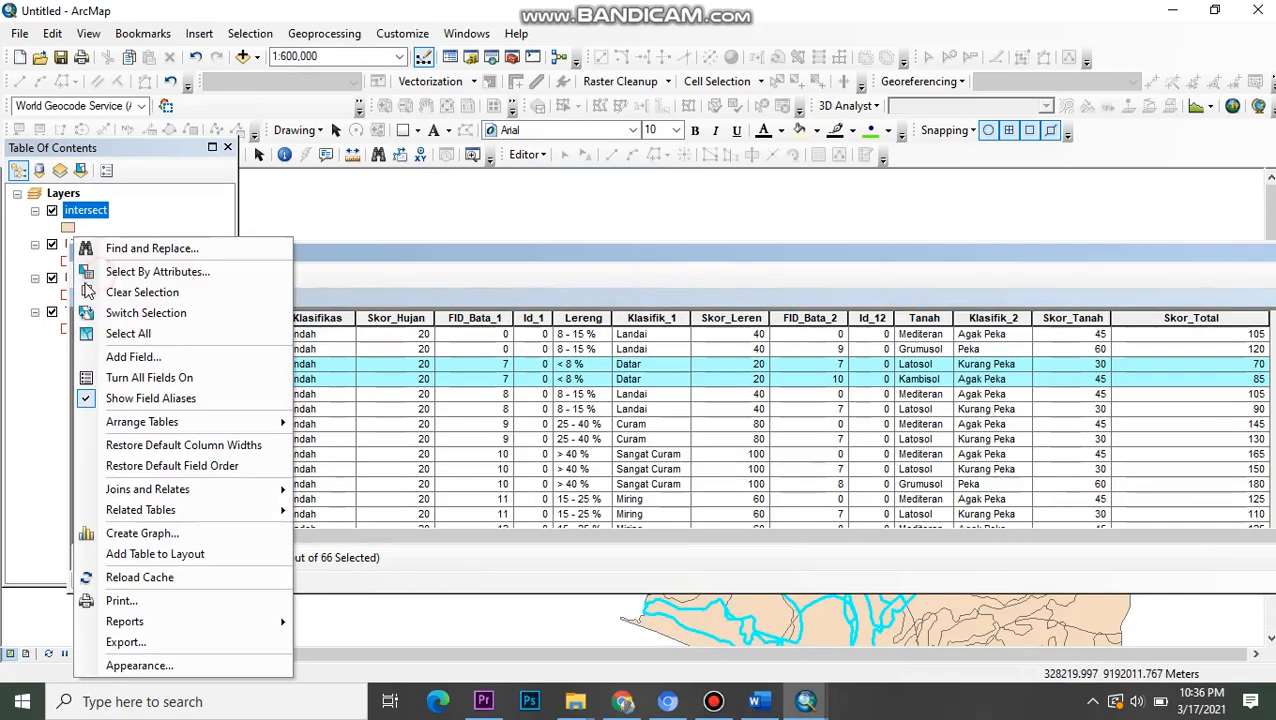
pyautogui.click(170, 358)
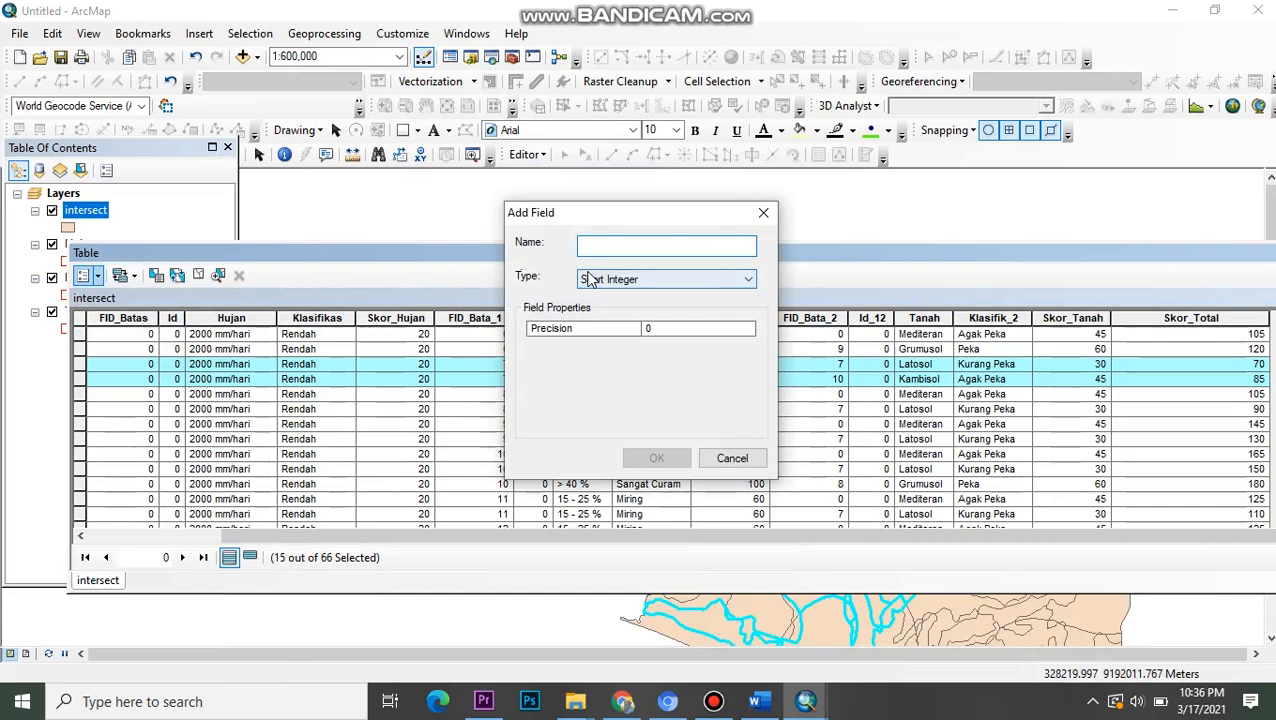
pyautogui.write('Arahan Fungsi')
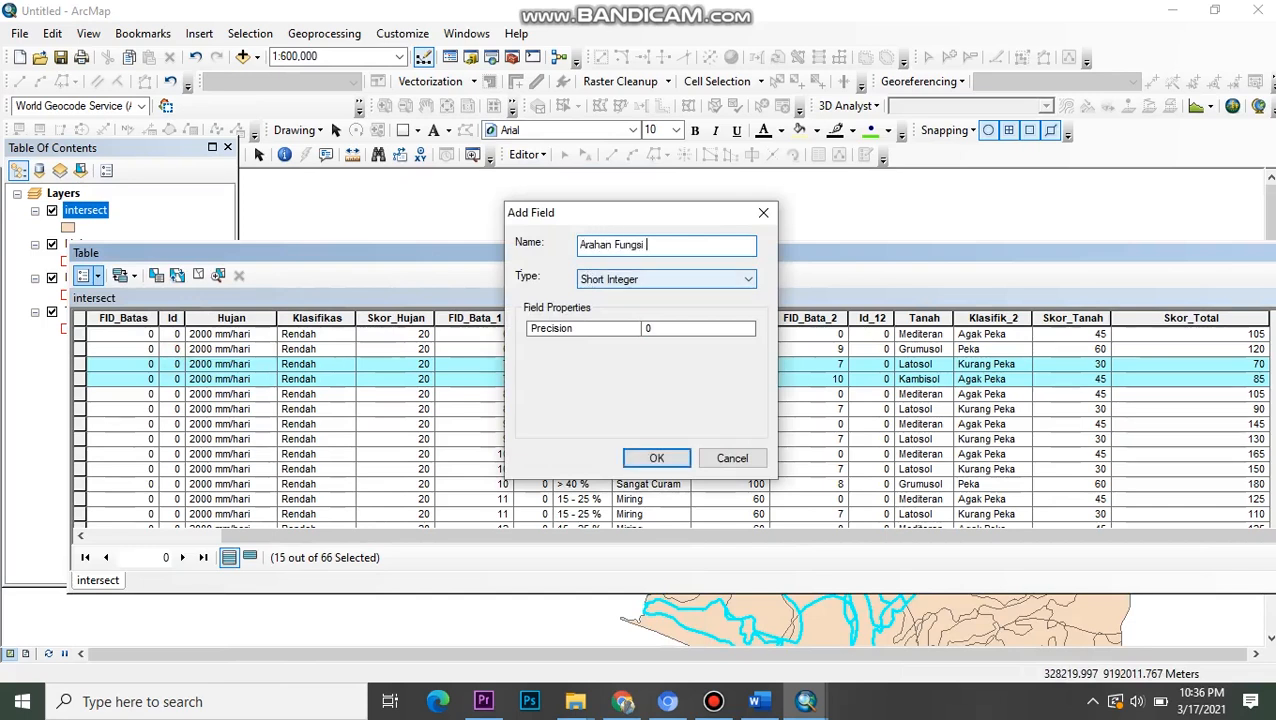
pyautogui.press('BackSpace')
pyautogui.press('BackSpace')
pyautogui.press('BackSpace')
pyautogui.press('BackSpace')
pyautogui.press('BackSpace')
pyautogui.press('BackSpace')
pyautogui.press('BackSpace')
pyautogui.write('_Fu')
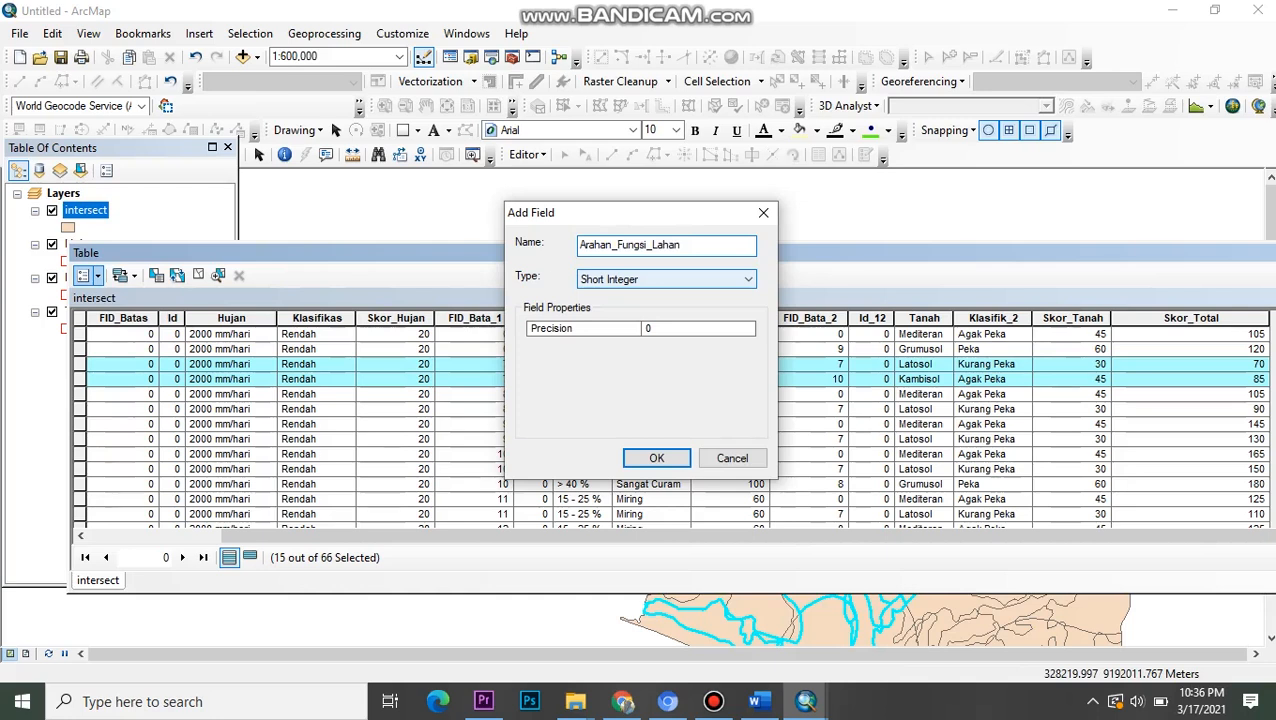
pyautogui.click(638, 279)
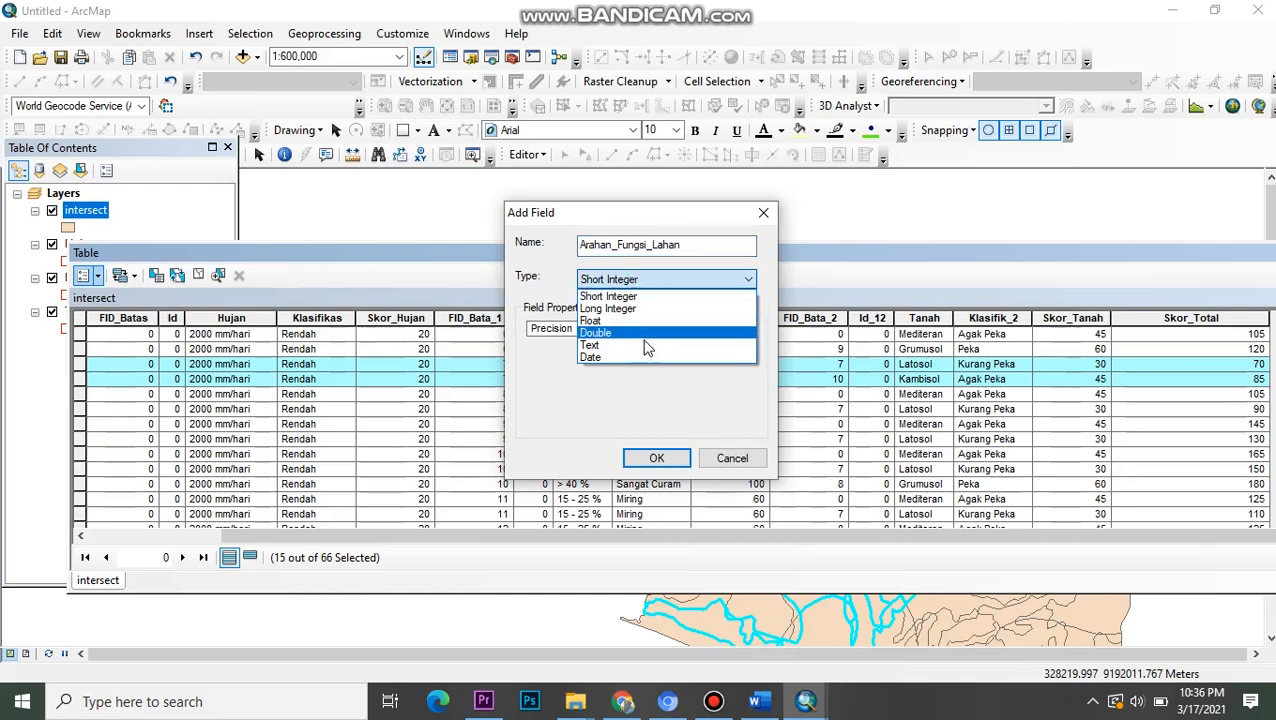
pyautogui.click(645, 345)
pyautogui.click(657, 459)
pyautogui.click(729, 416)
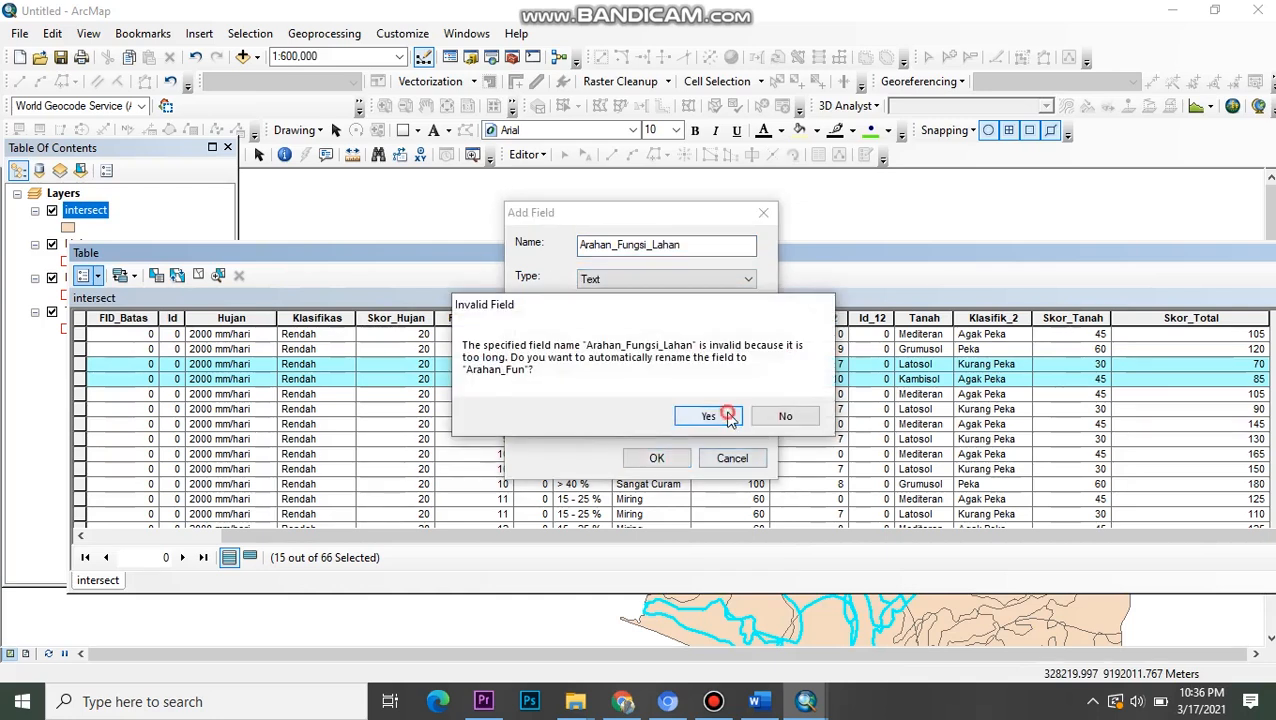
# - Review the new field and records, and reapply the selection "Skor_Total" <=124 AND "Lereng" <= '< 8 %' to the intersect table
pyautogui.moveTo(940, 540); pyautogui.dragTo(1130, 538)
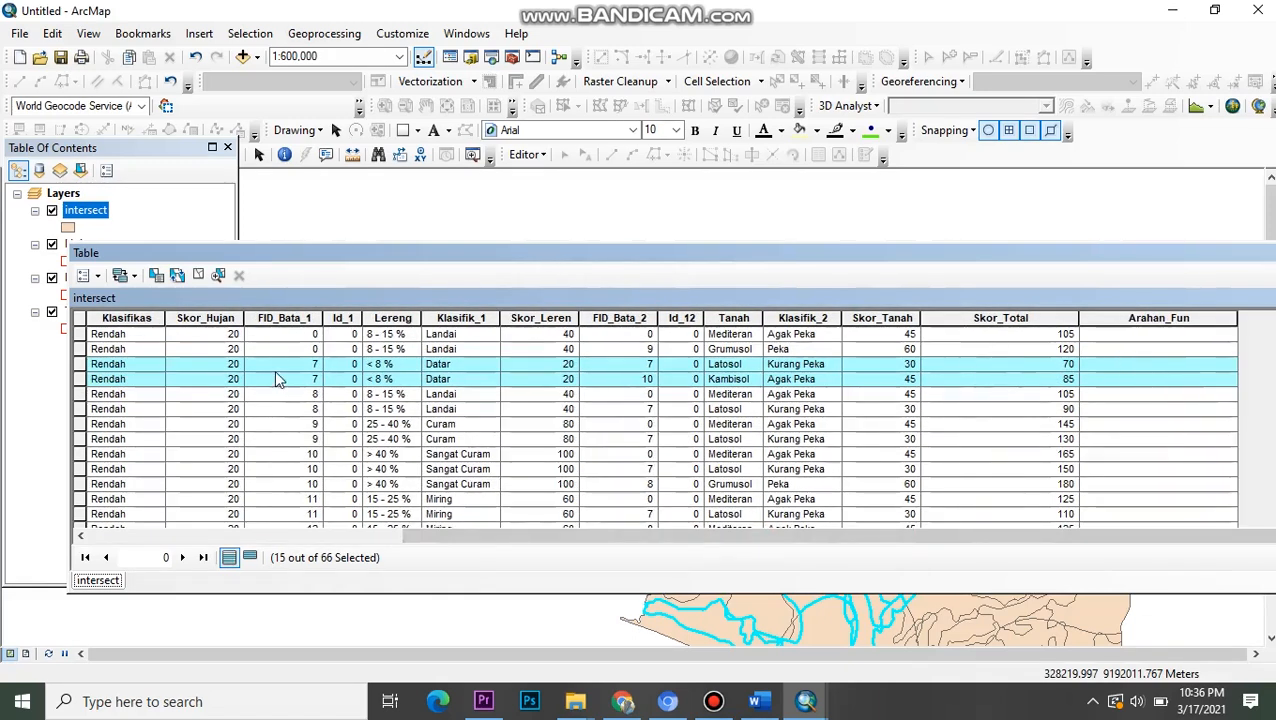
pyautogui.scroll(-7, 470, 450)
pyautogui.scroll(3, 492, 447)
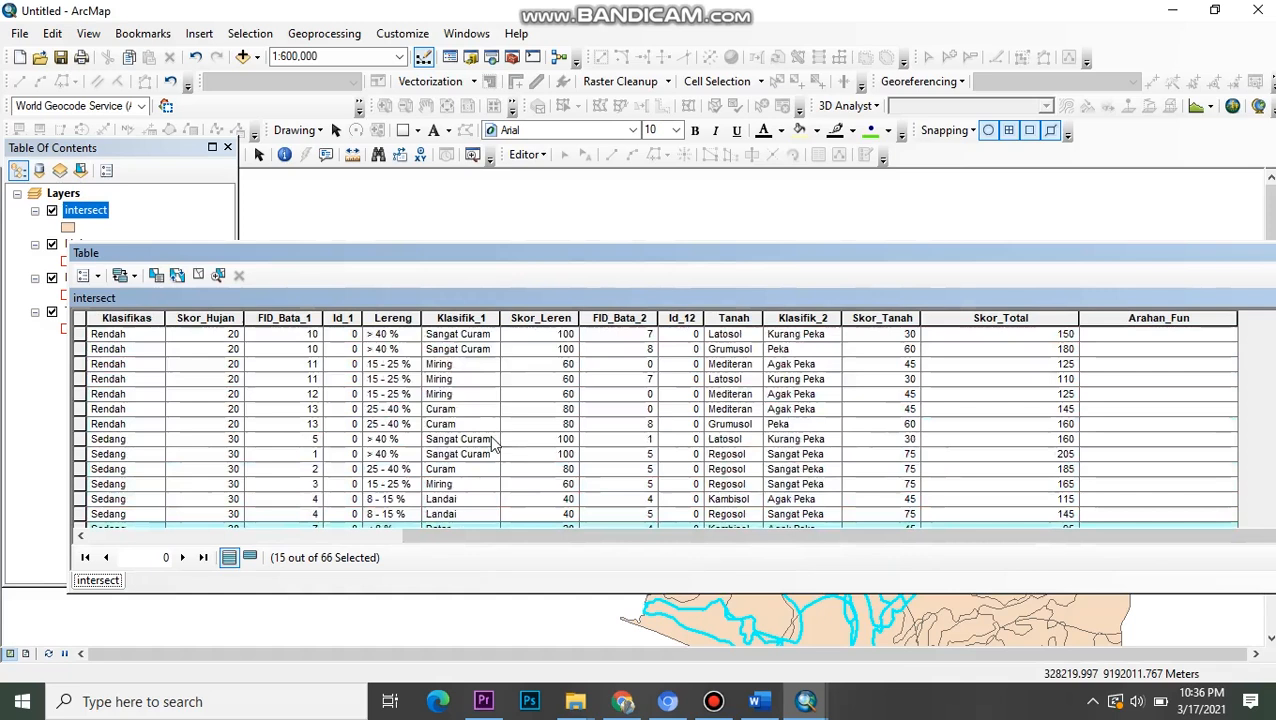
pyautogui.scroll(3, 492, 447)
pyautogui.scroll(-3, 470, 450)
pyautogui.scroll(3, 462, 452)
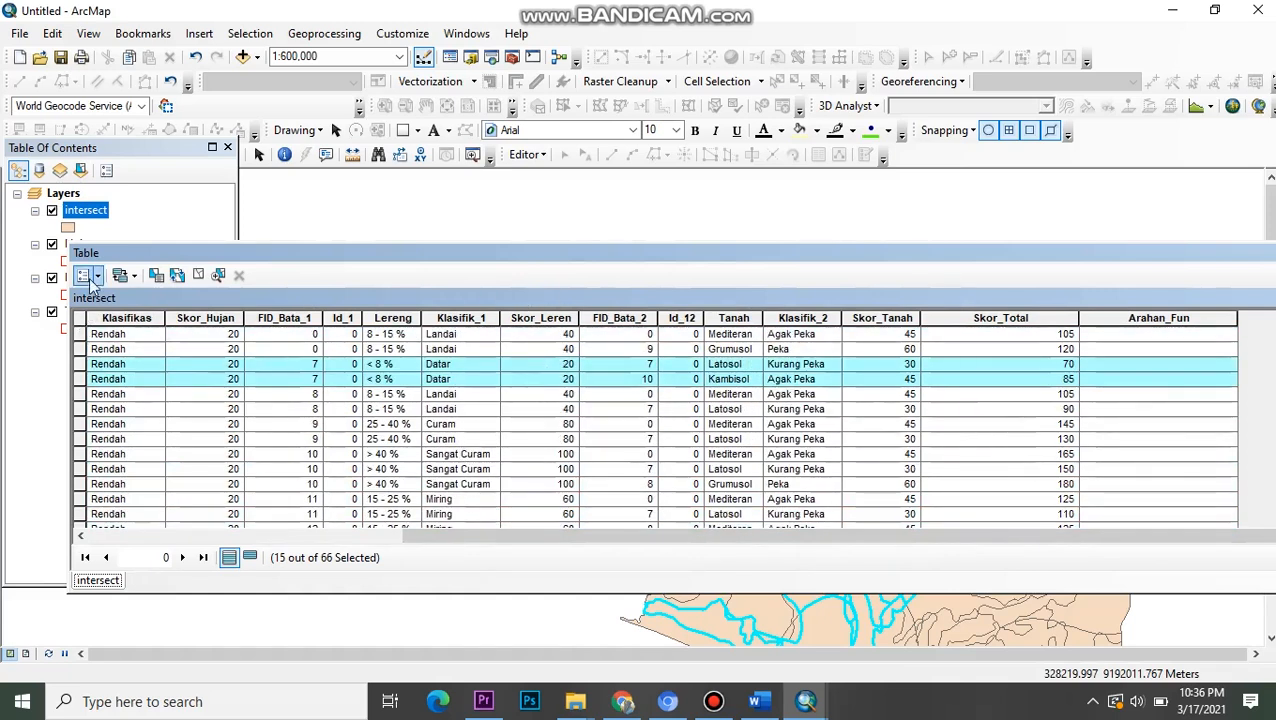
pyautogui.click(124, 276)
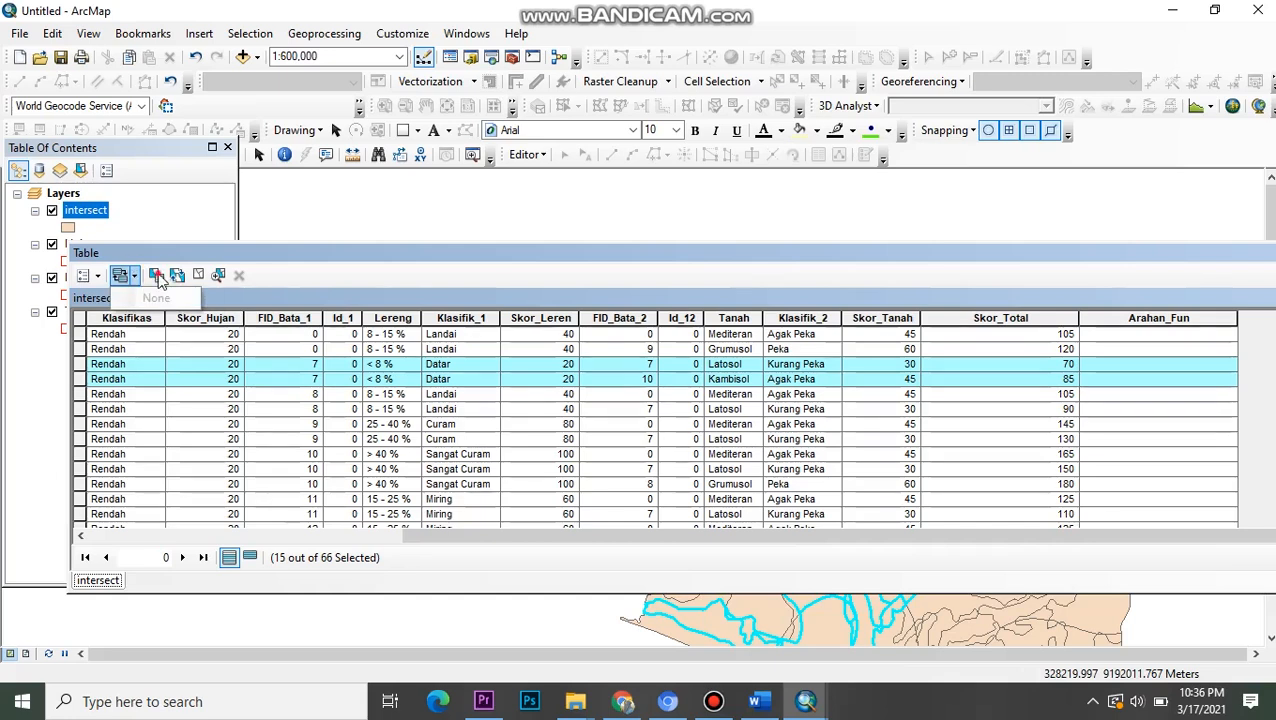
pyautogui.click(157, 276)
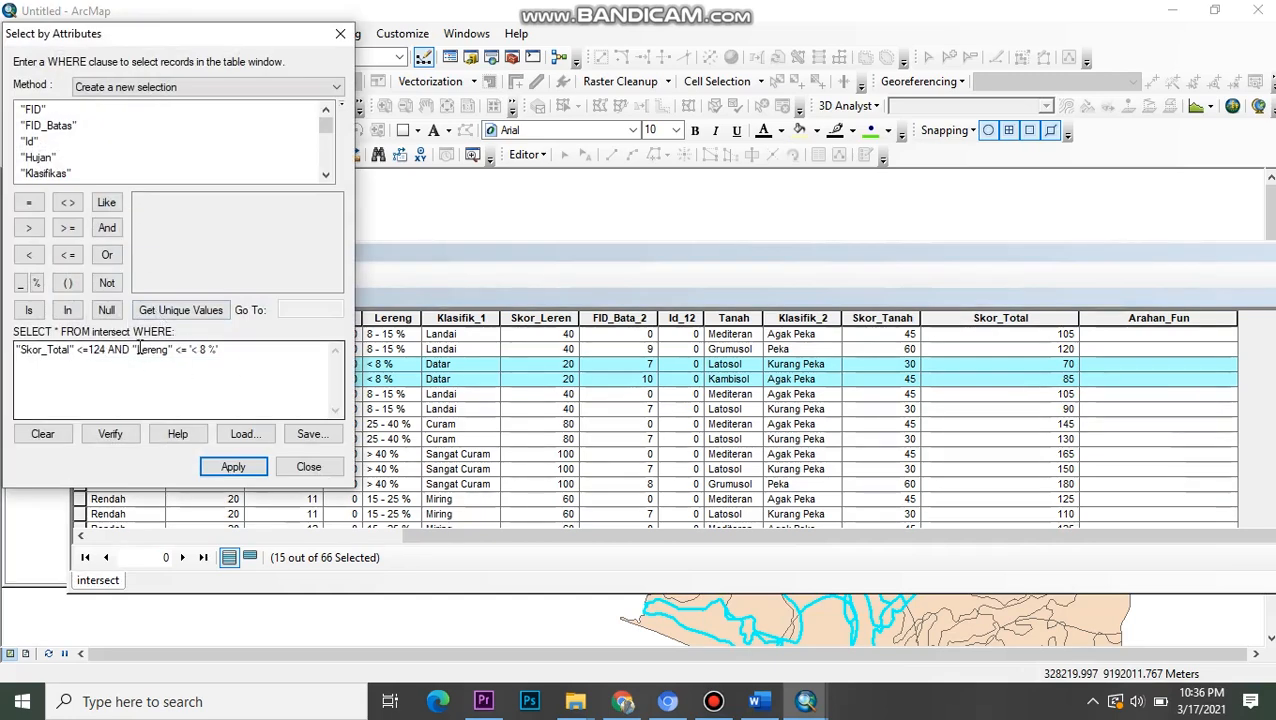
pyautogui.click(235, 466)
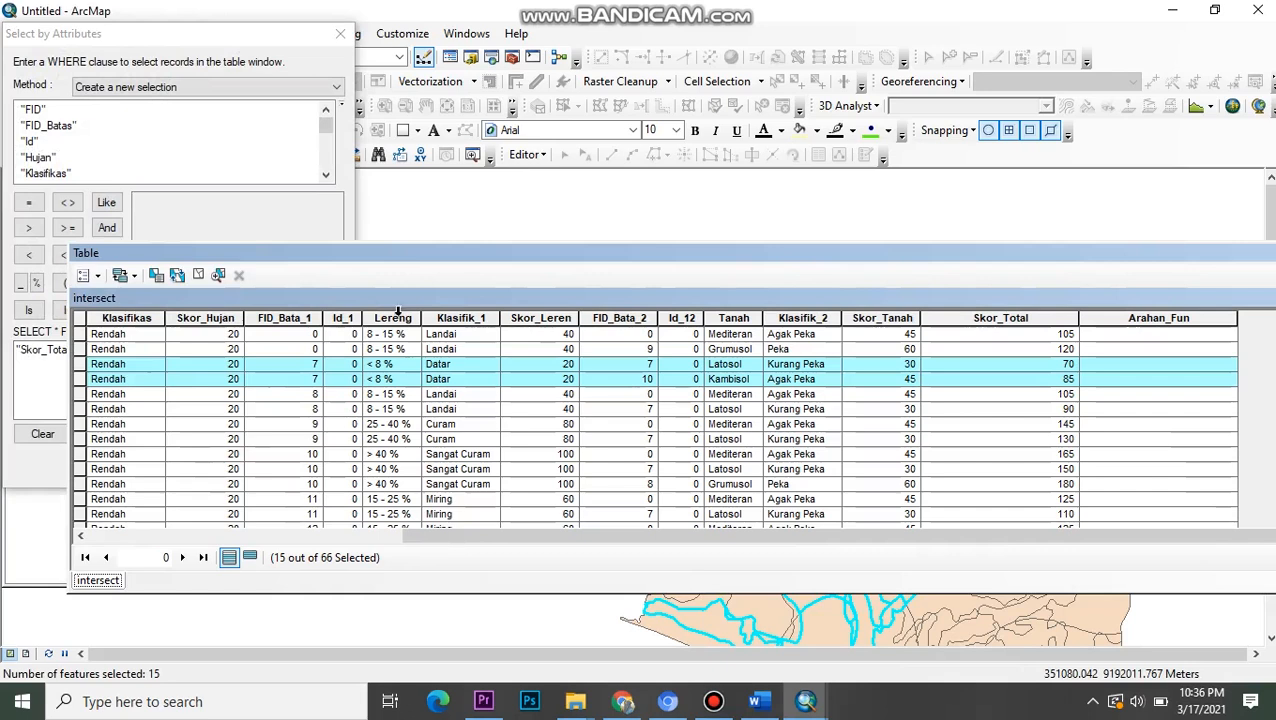
# - Calculate Arahan_Fun for the selected records as "Kawasan Budidaya Tanaman Semusim dan Permukiman" and check the filled rows
pyautogui.click(1146, 318)
pyautogui.rightClick(1146, 320)
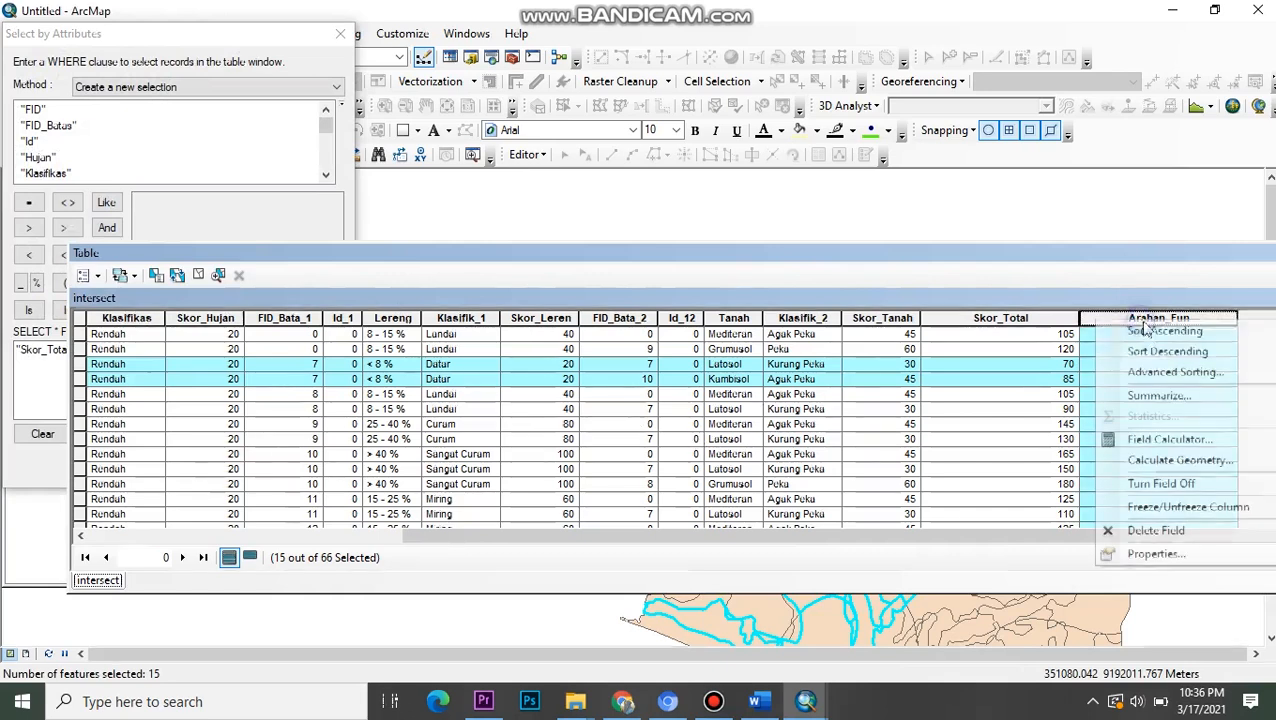
pyautogui.click(1165, 439)
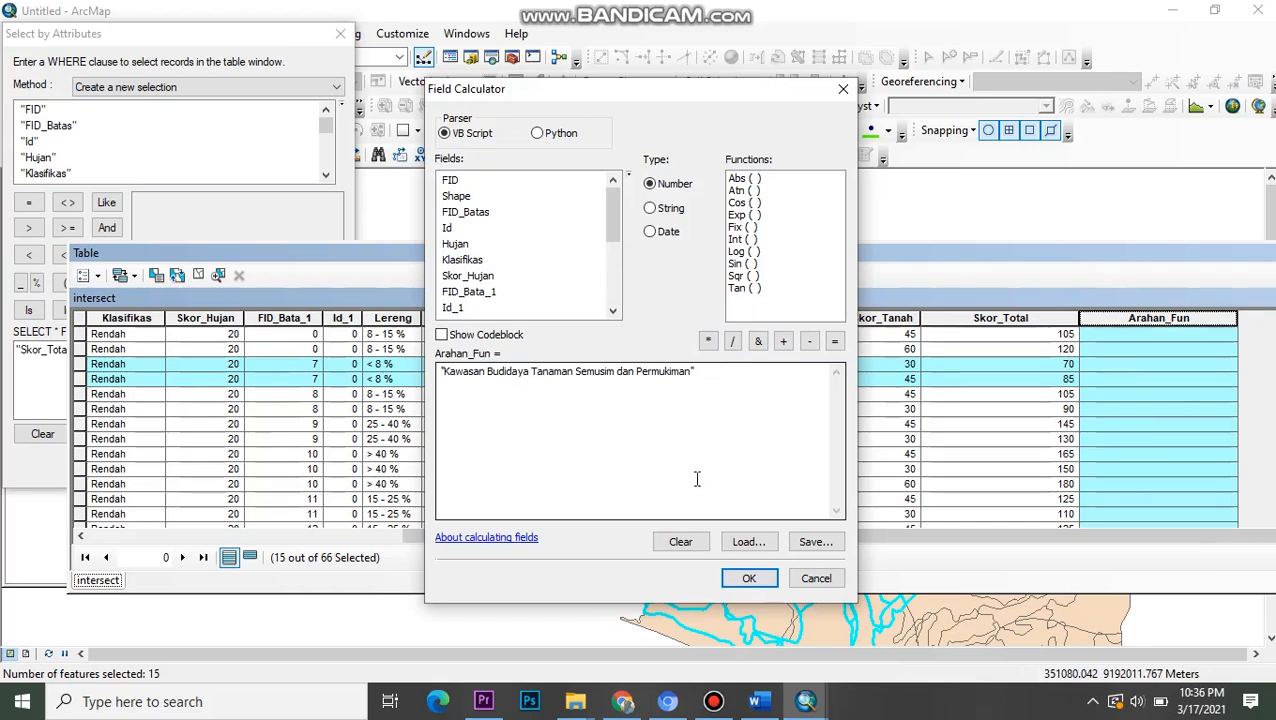
pyautogui.click(752, 578)
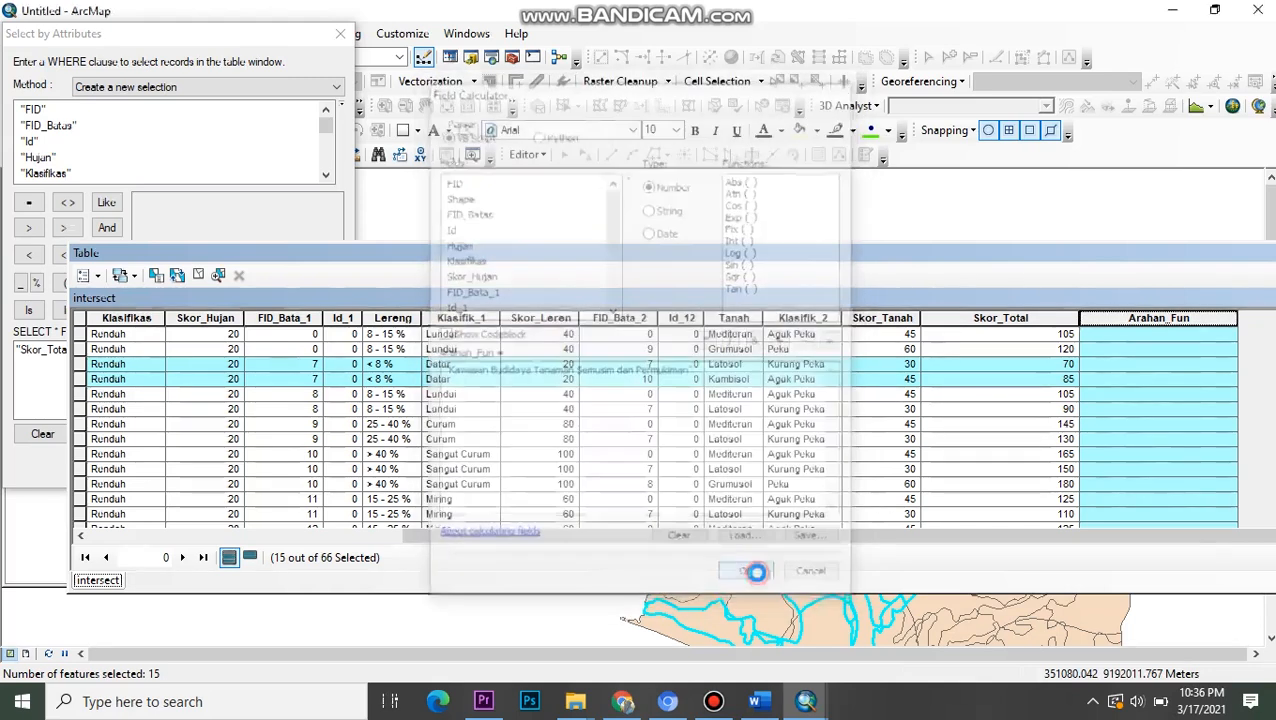
pyautogui.scroll(-4, 1164, 396)
pyautogui.scroll(4, 1164, 396)
pyautogui.scroll(-1, 1164, 396)
pyautogui.scroll(1, 1163, 383)
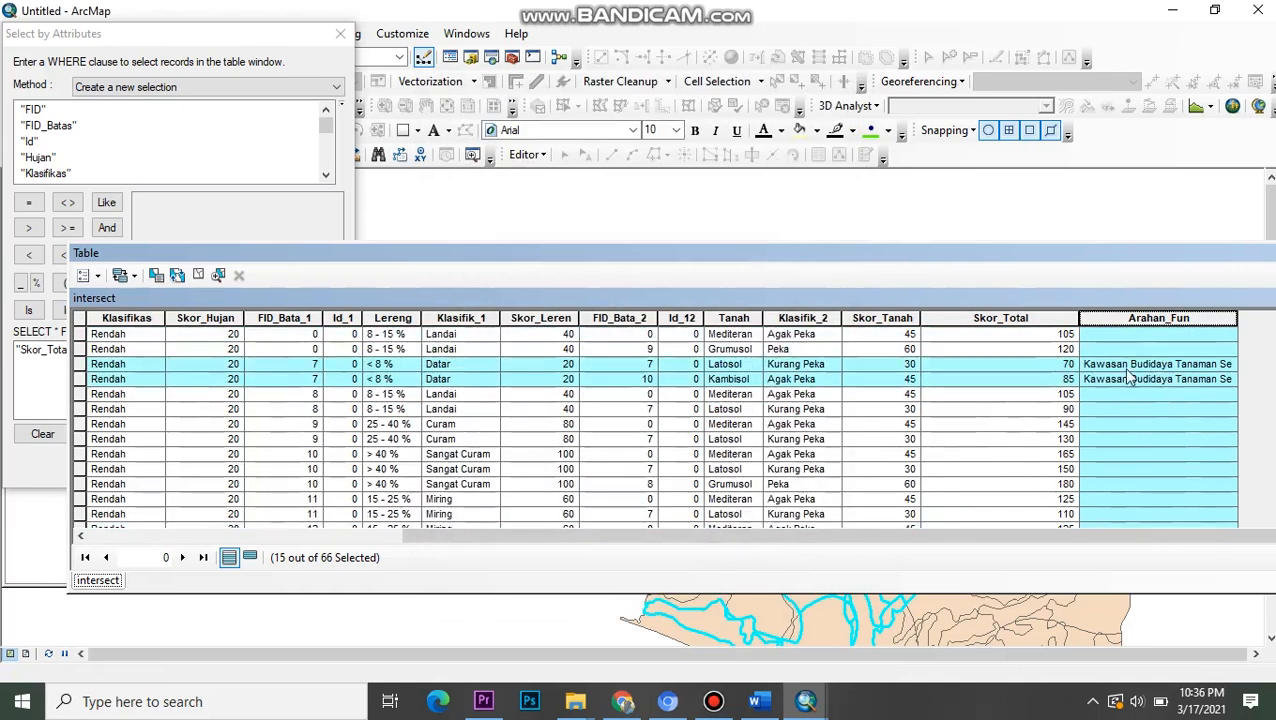
# - Narrow the Skor_Total column and reposition the intersect table so the whole Arahan_Fun column can be read
pyautogui.moveTo(1079, 318); pyautogui.dragTo(1007, 318)
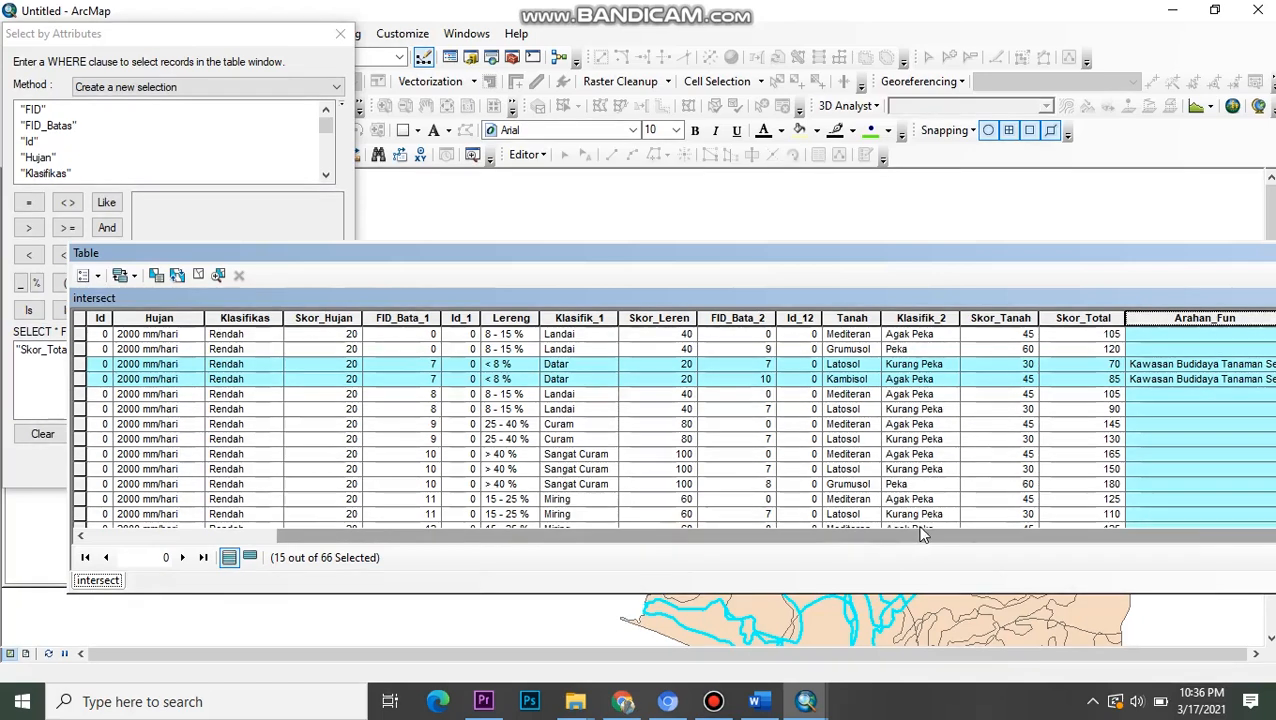
pyautogui.moveTo(812, 541); pyautogui.dragTo(947, 540)
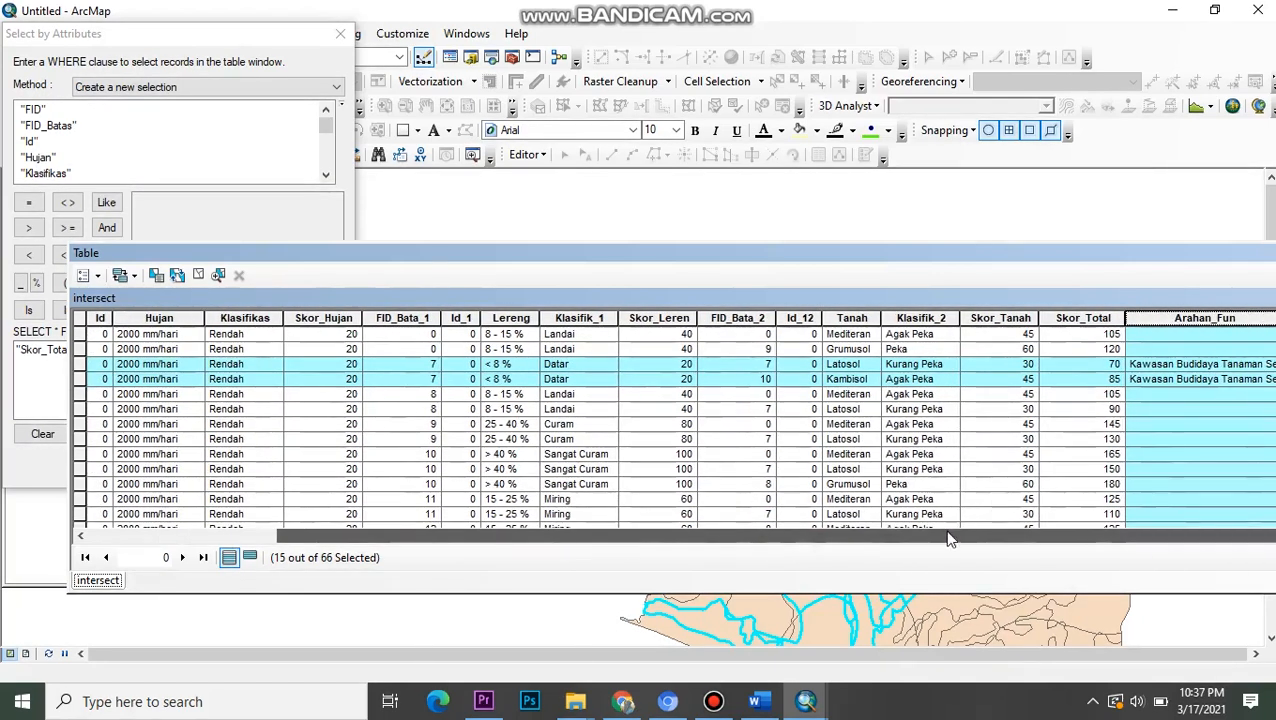
pyautogui.moveTo(957, 252); pyautogui.dragTo(897, 254)
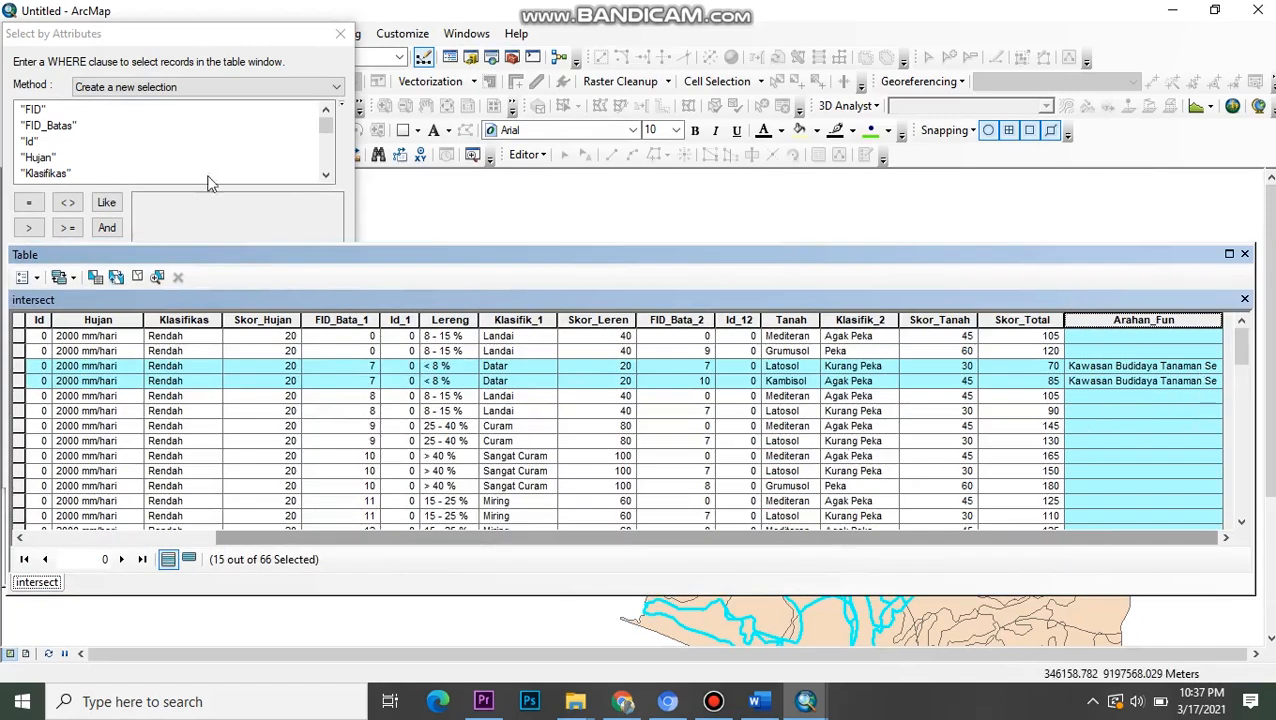
# - Consult the land-function criteria in the Word document and clear the previous WHERE clause of the intersect selection
pyautogui.click(253, 37)
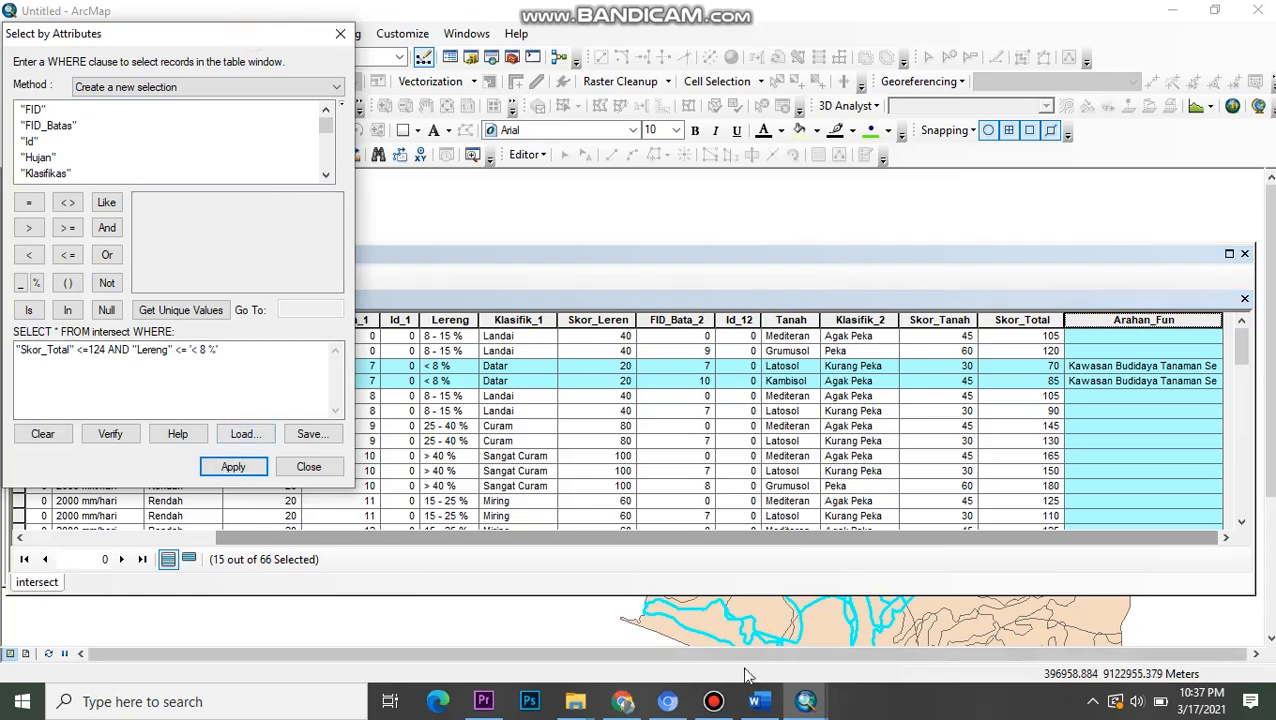
pyautogui.click(783, 618)
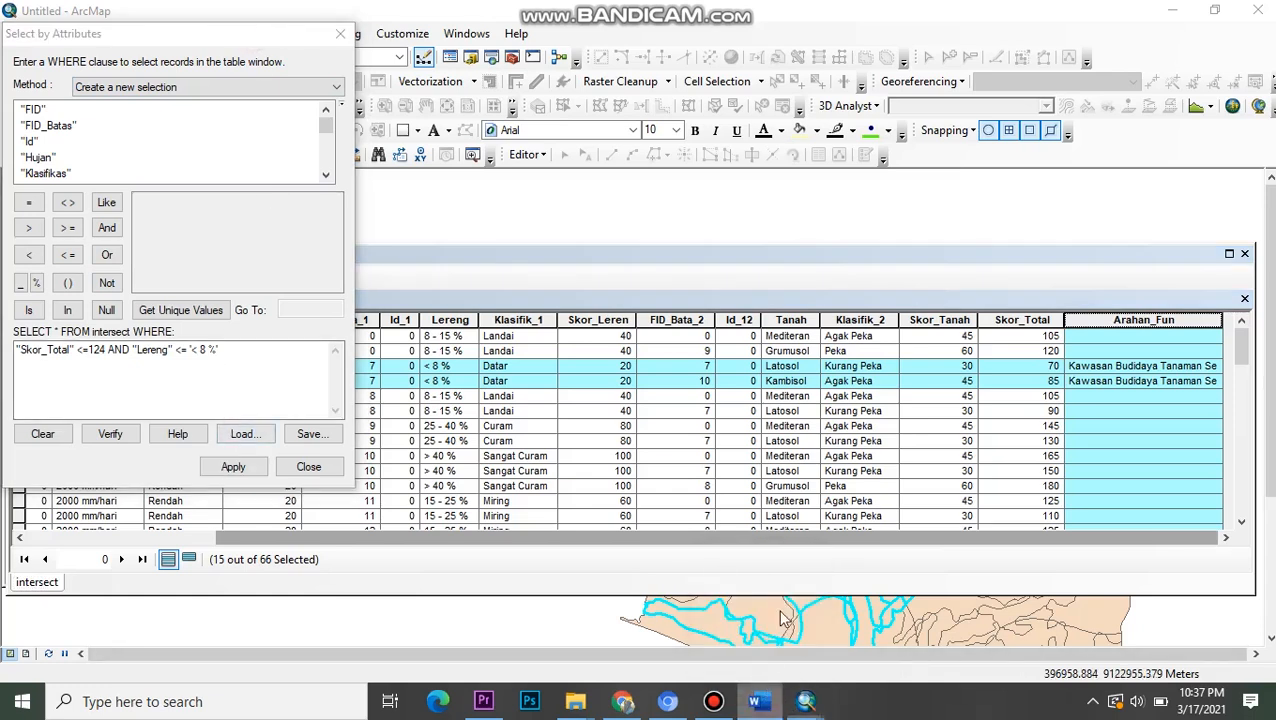
pyautogui.moveTo(965, 310); pyautogui.dragTo(858, 191)
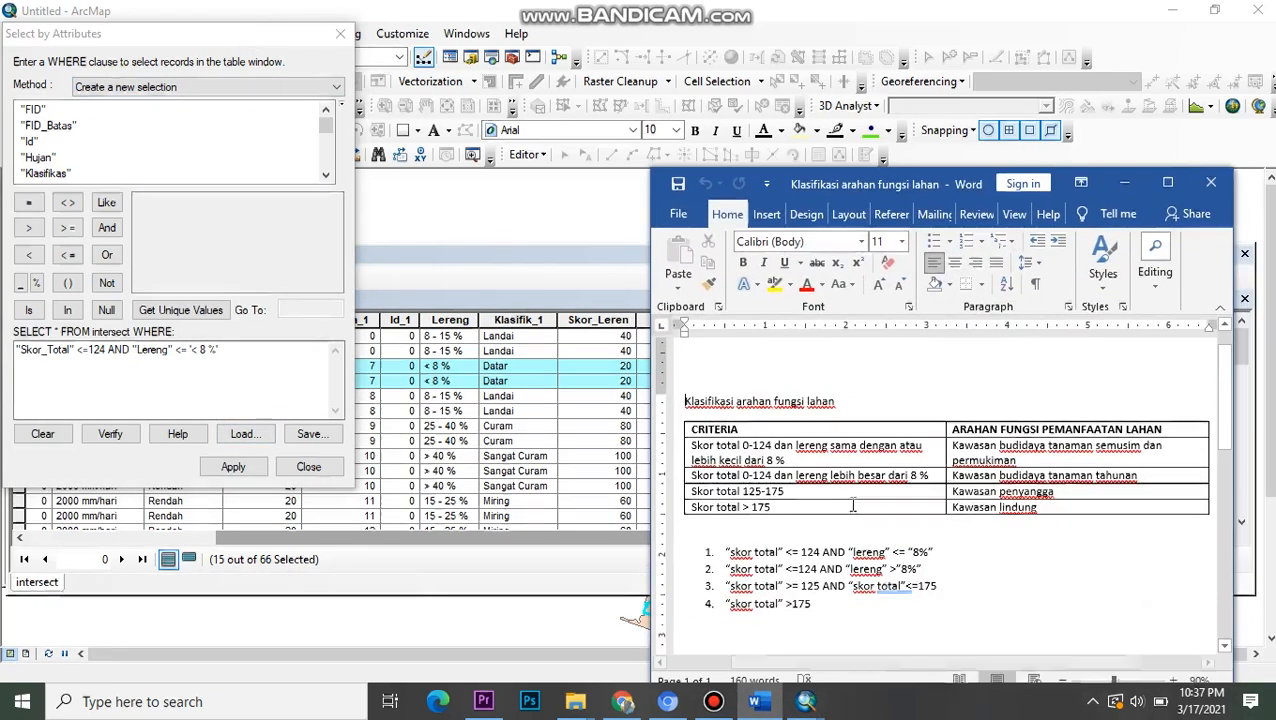
pyautogui.click(250, 349)
pyautogui.moveTo(245, 349); pyautogui.dragTo(8, 349)
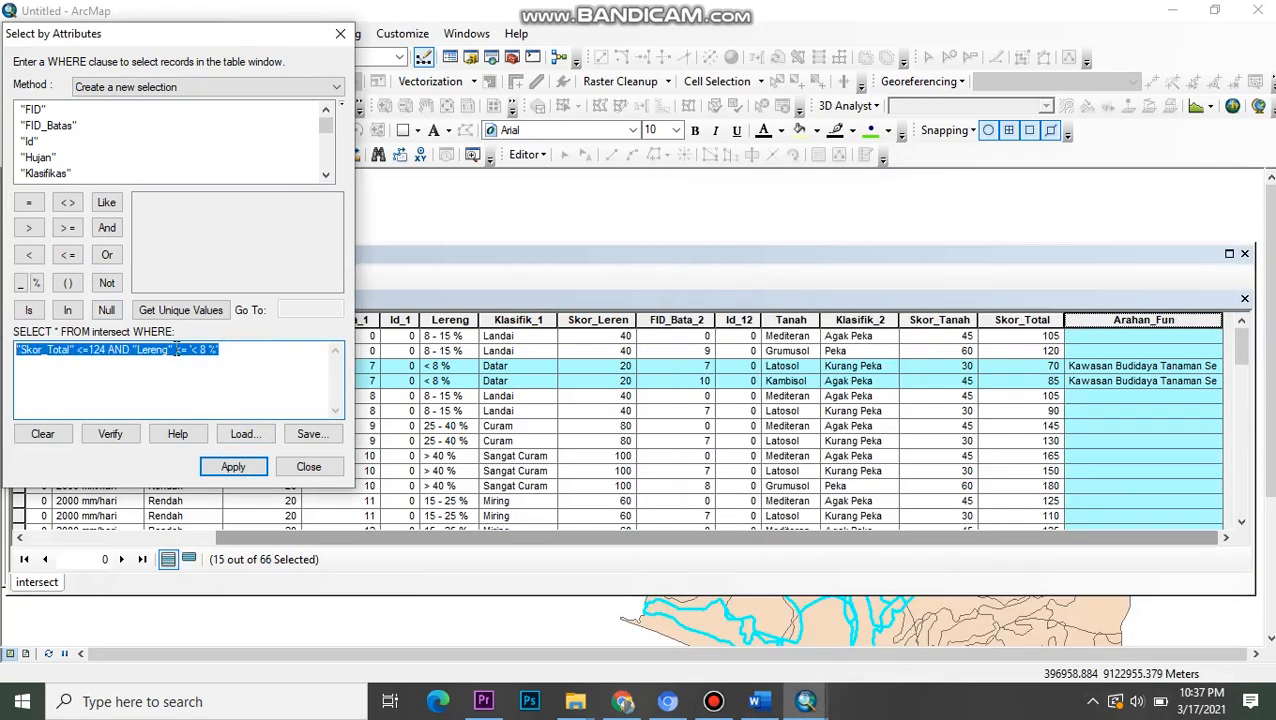
pyautogui.press('Delete')
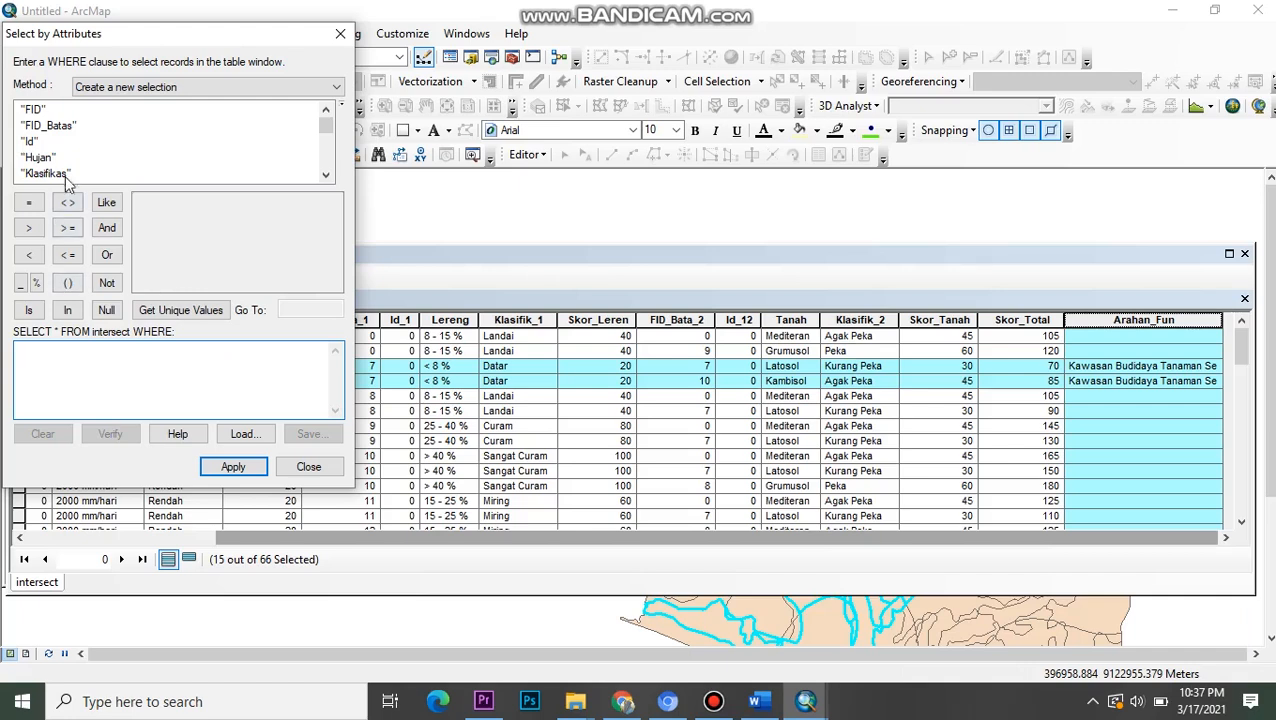
# - Start the intersect WHERE clause with "Skor_Total" <=124, following the second criterion in the Word document
pyautogui.scroll(-5, 65, 155)
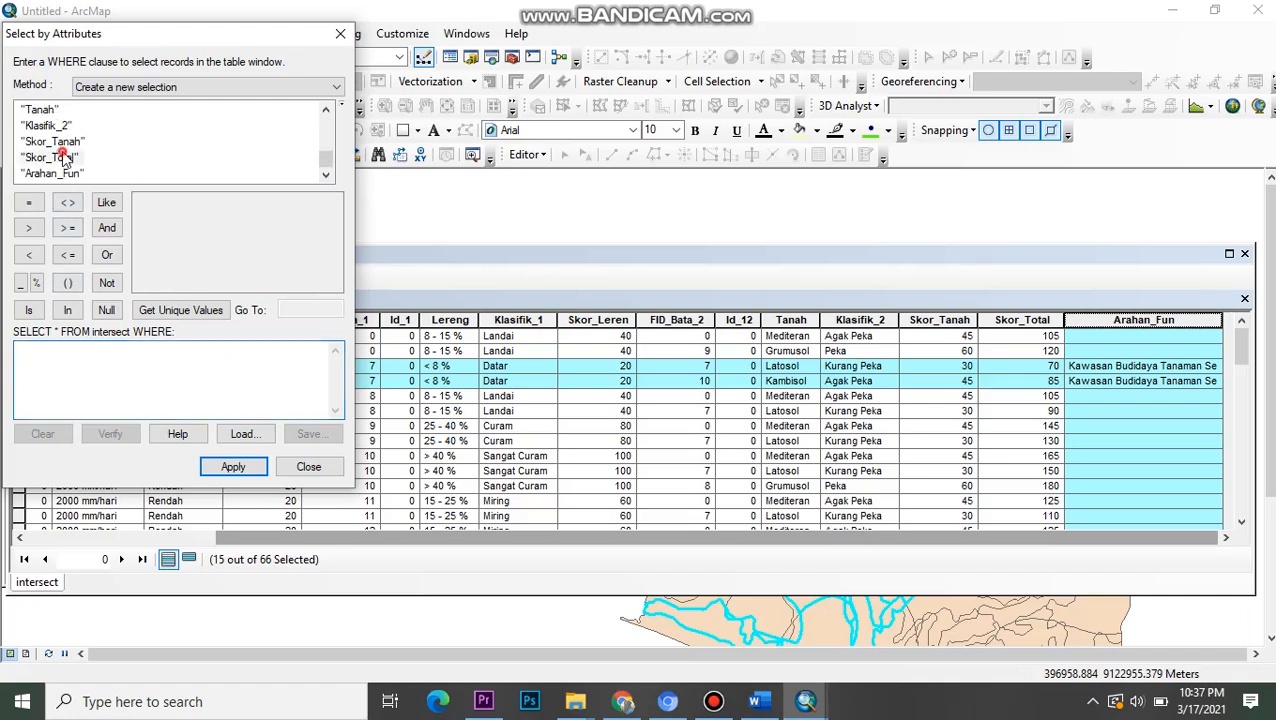
pyautogui.doubleClick(55, 157)
pyautogui.click(757, 701)
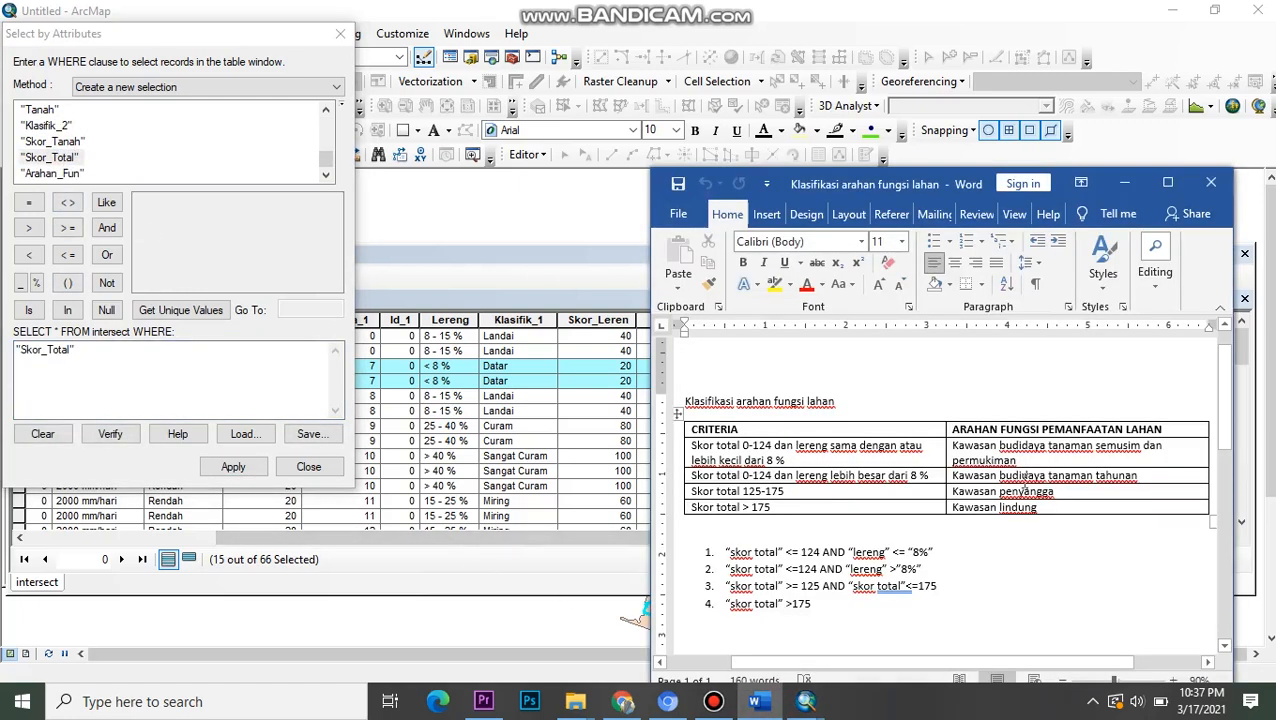
pyautogui.click(713, 701)
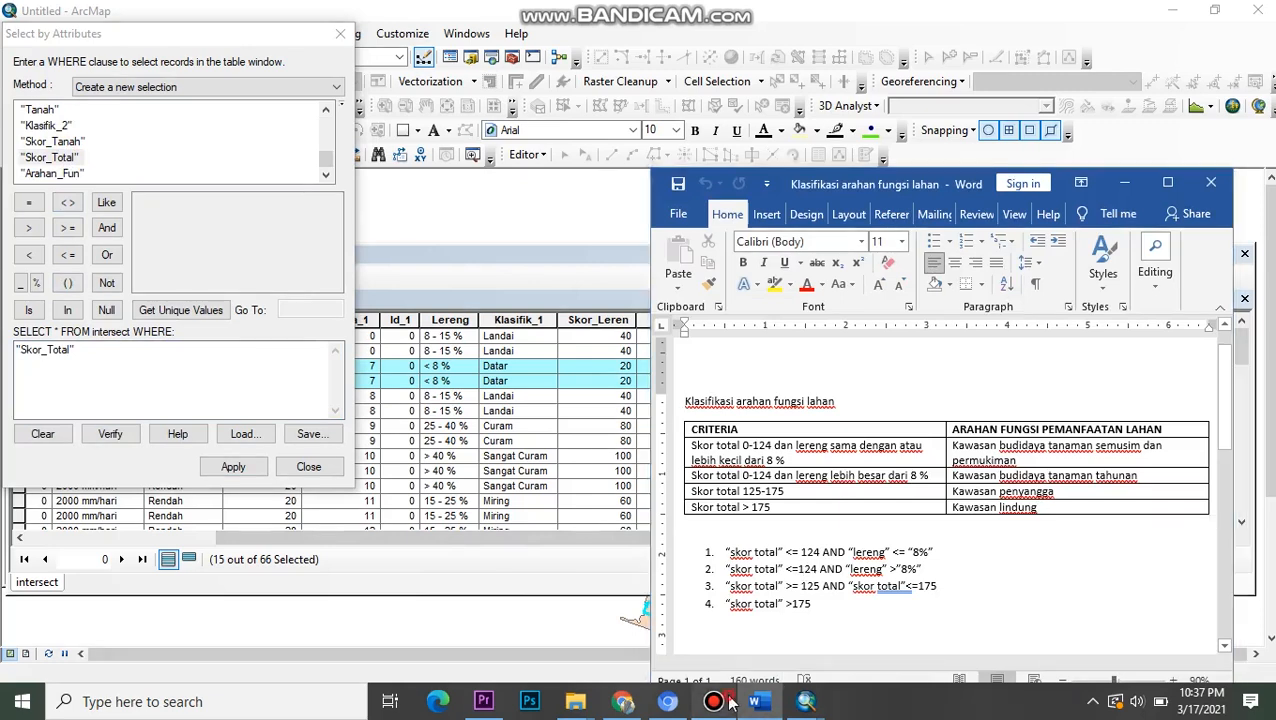
pyautogui.click(649, 172)
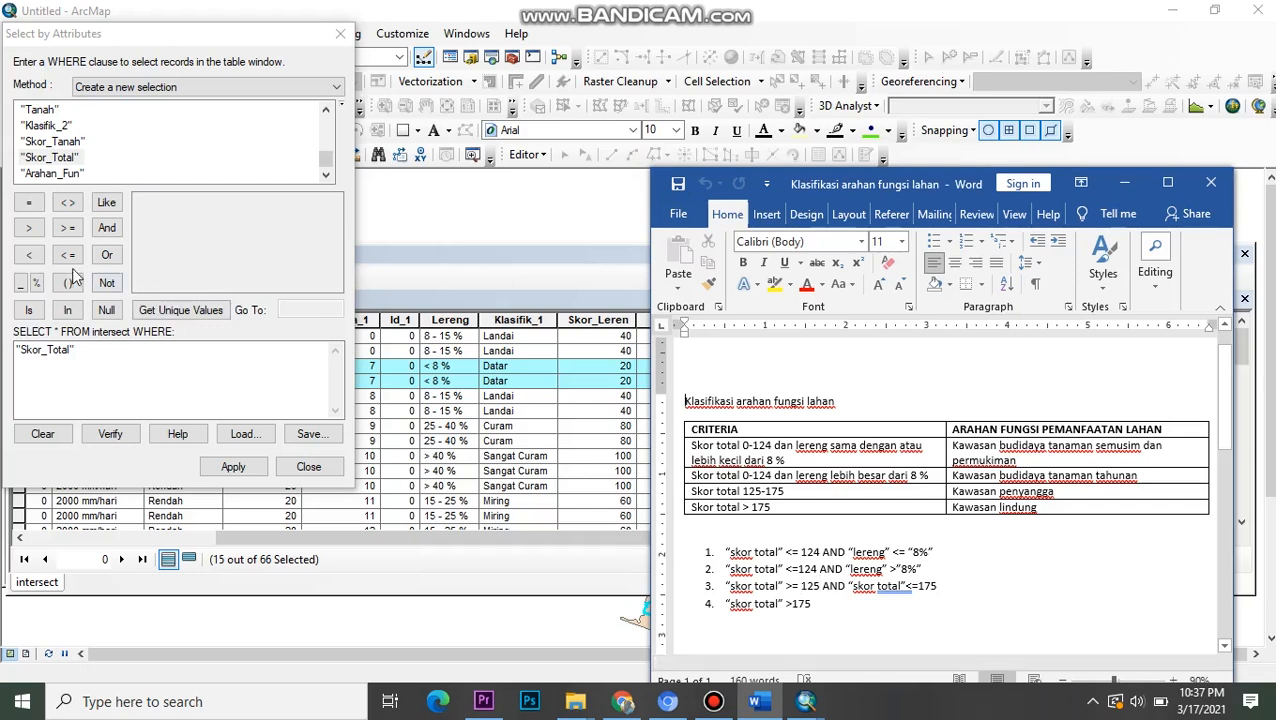
pyautogui.click(67, 255)
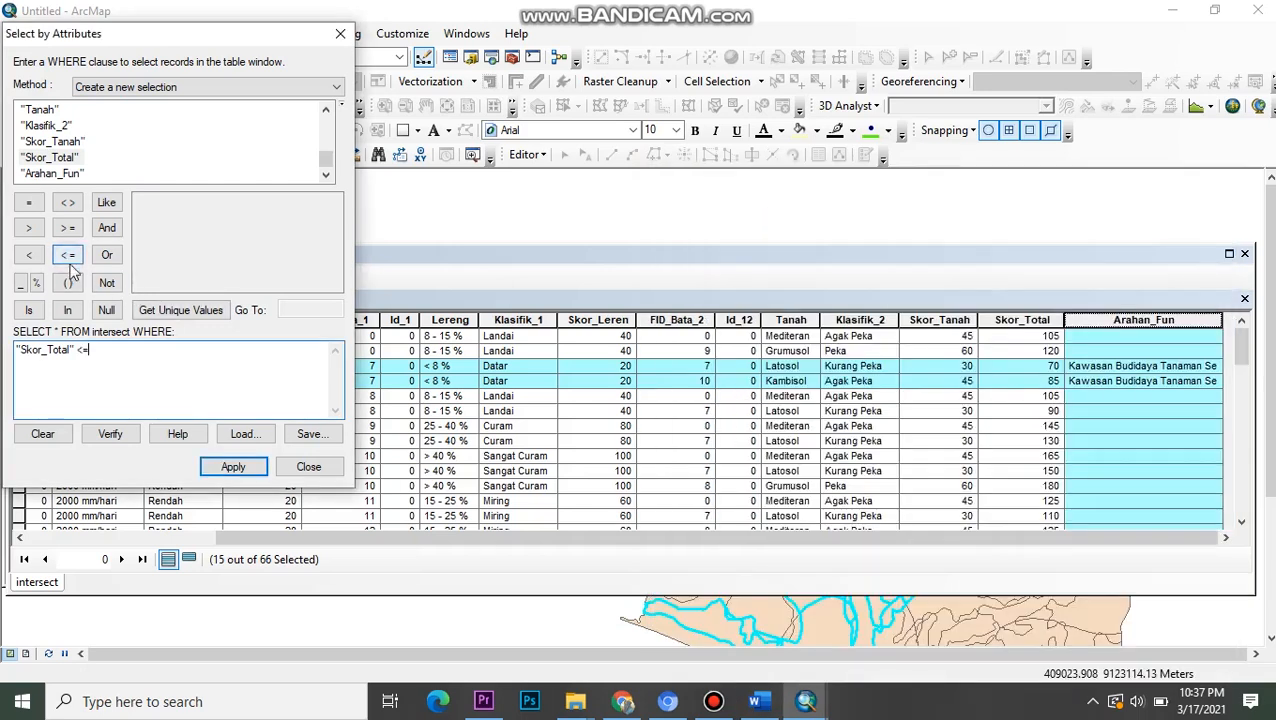
pyautogui.click(755, 701)
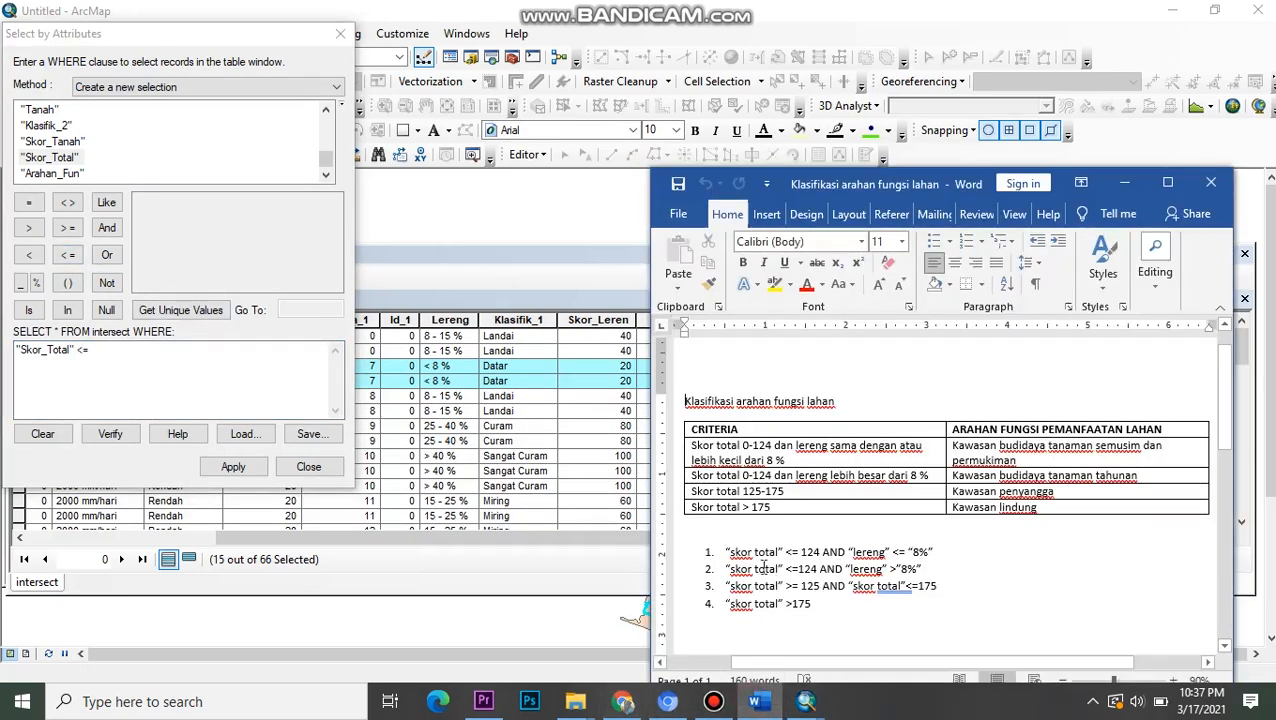
pyautogui.click(162, 354)
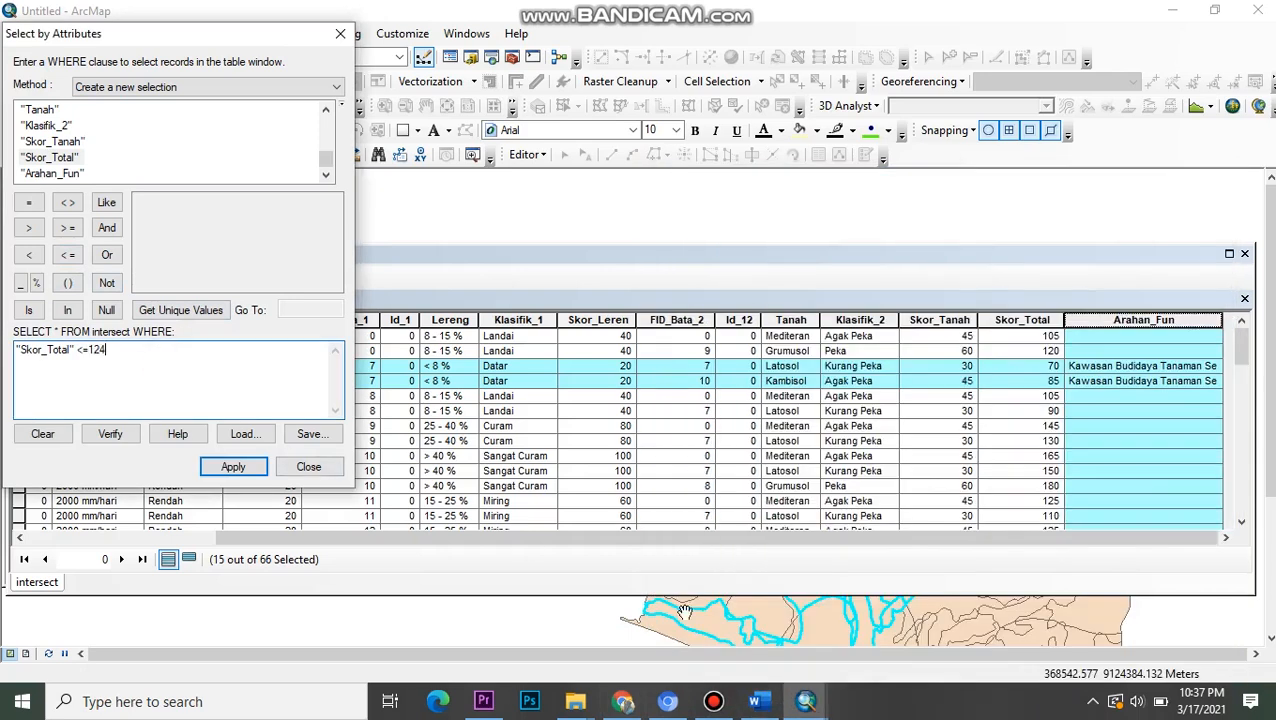
pyautogui.click(755, 701)
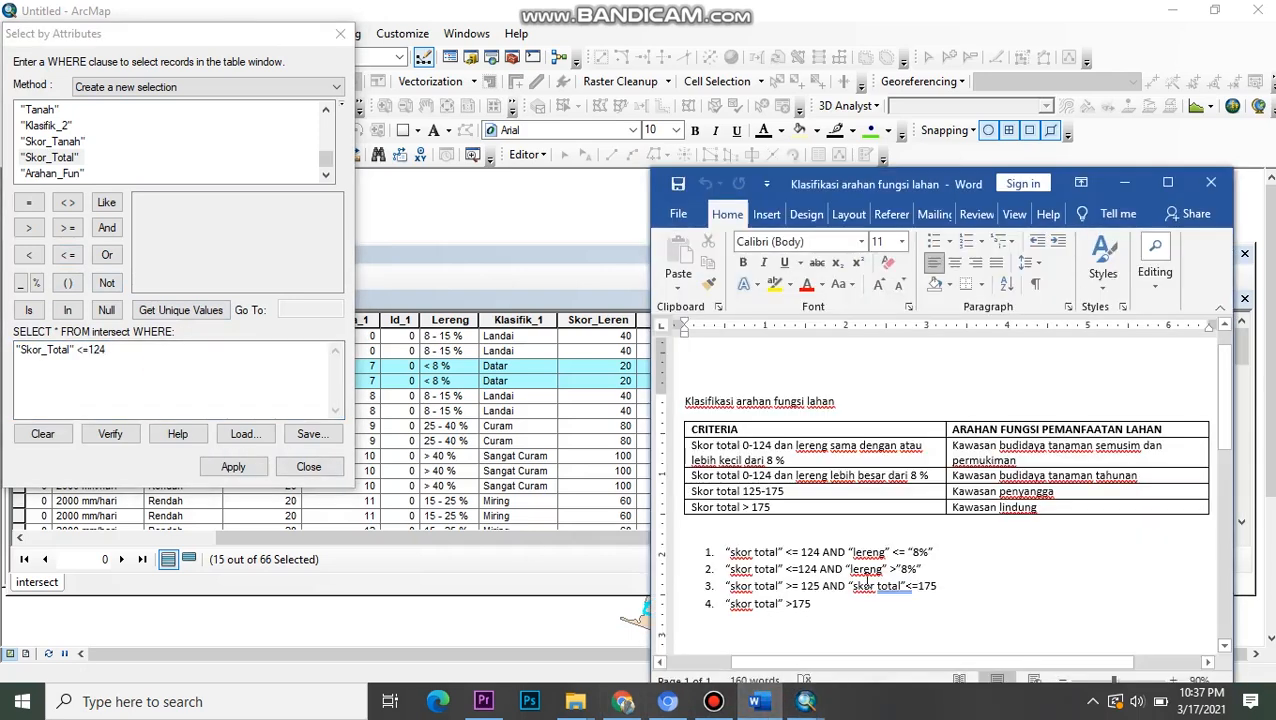
pyautogui.click(155, 368)
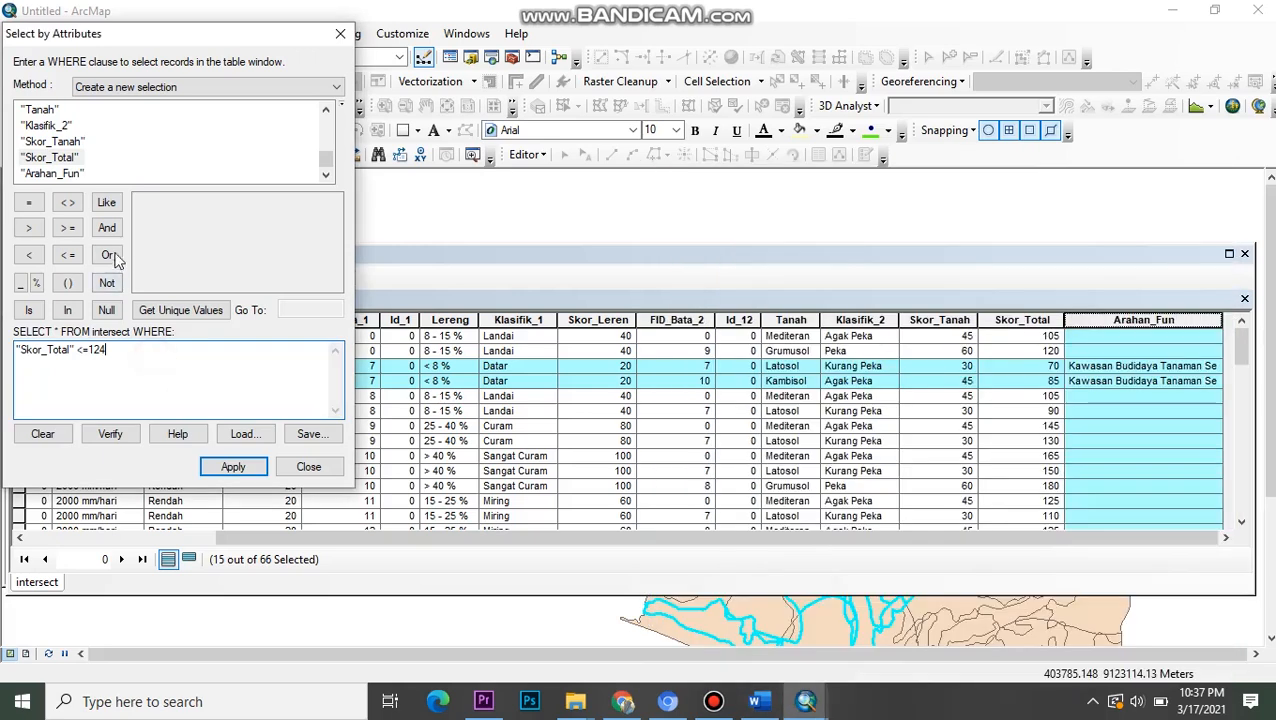
# - Extend the WHERE clause with AND "Lereng" > '< 8 %' and apply the selection to the intersect table
pyautogui.click(106, 227)
pyautogui.scroll(2, 48, 162)
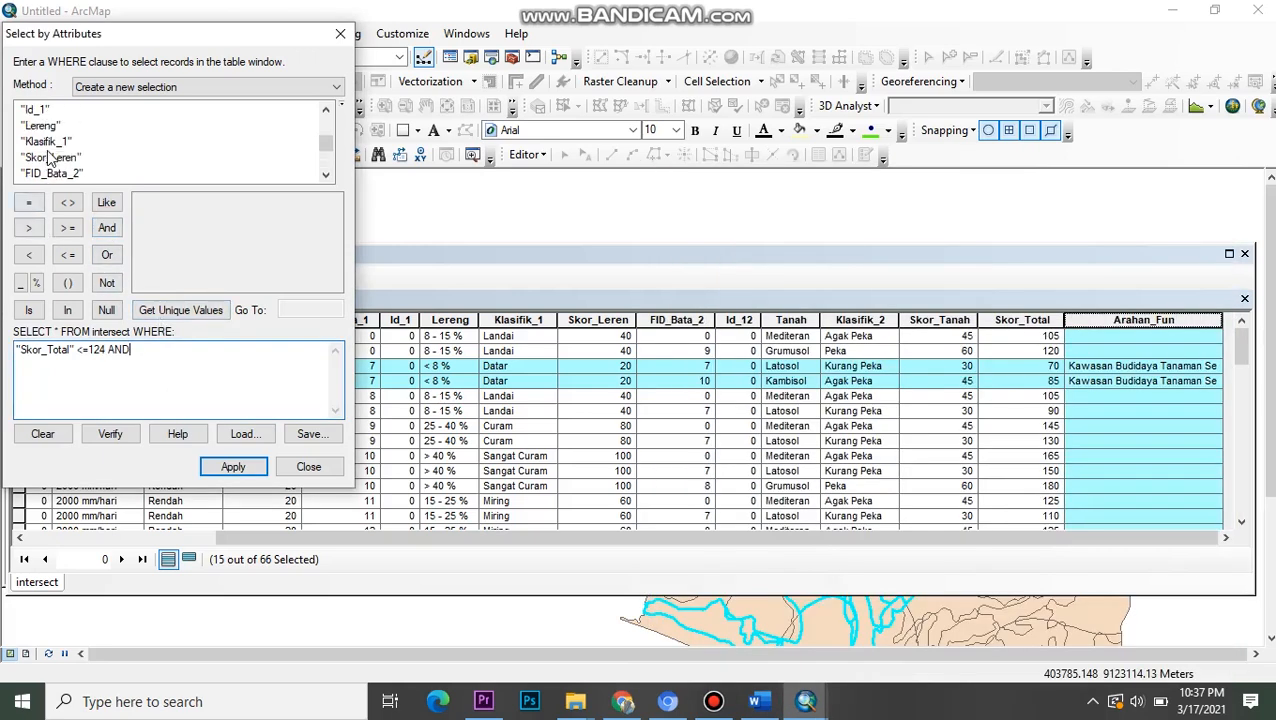
pyautogui.doubleClick(45, 126)
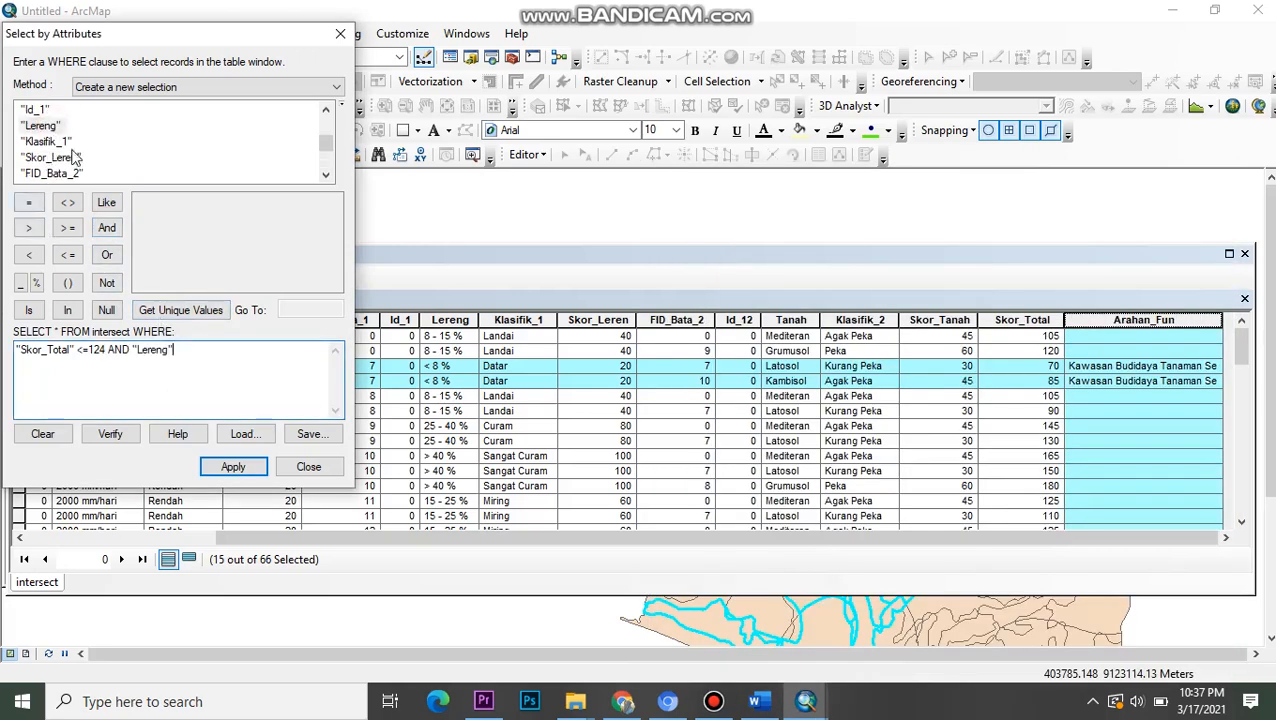
pyautogui.click(759, 701)
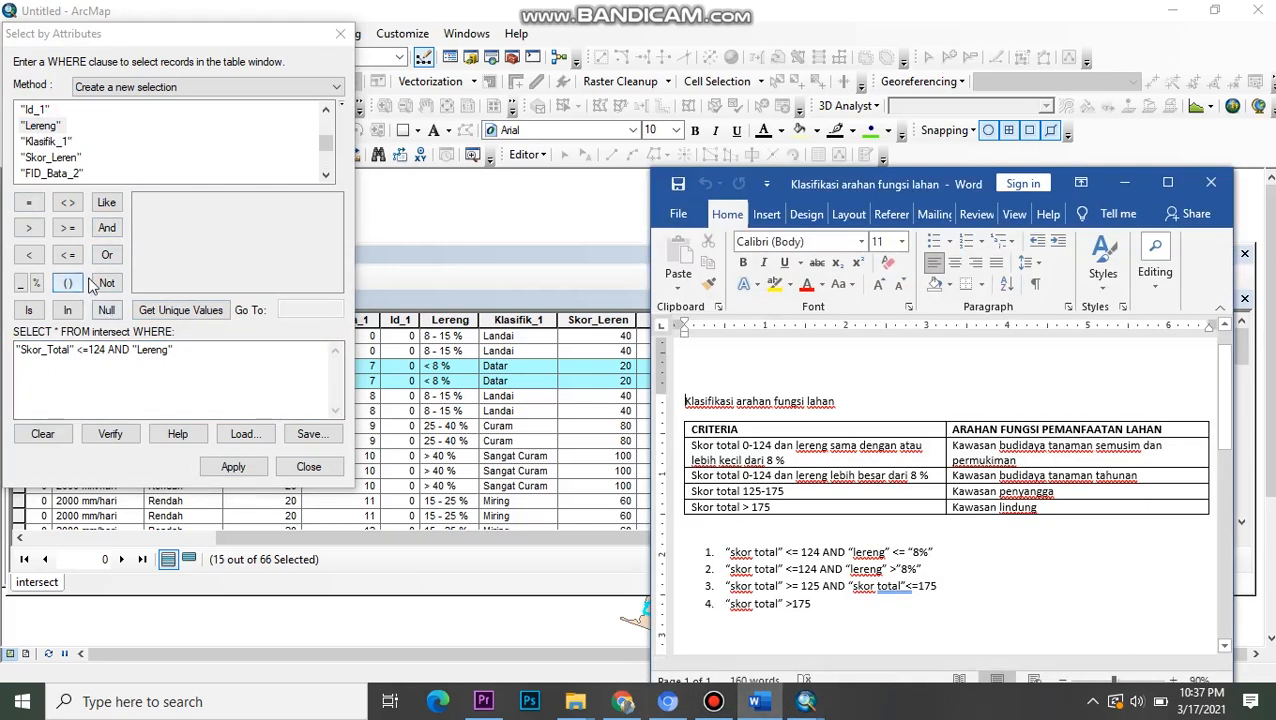
pyautogui.click(30, 228)
pyautogui.click(170, 310)
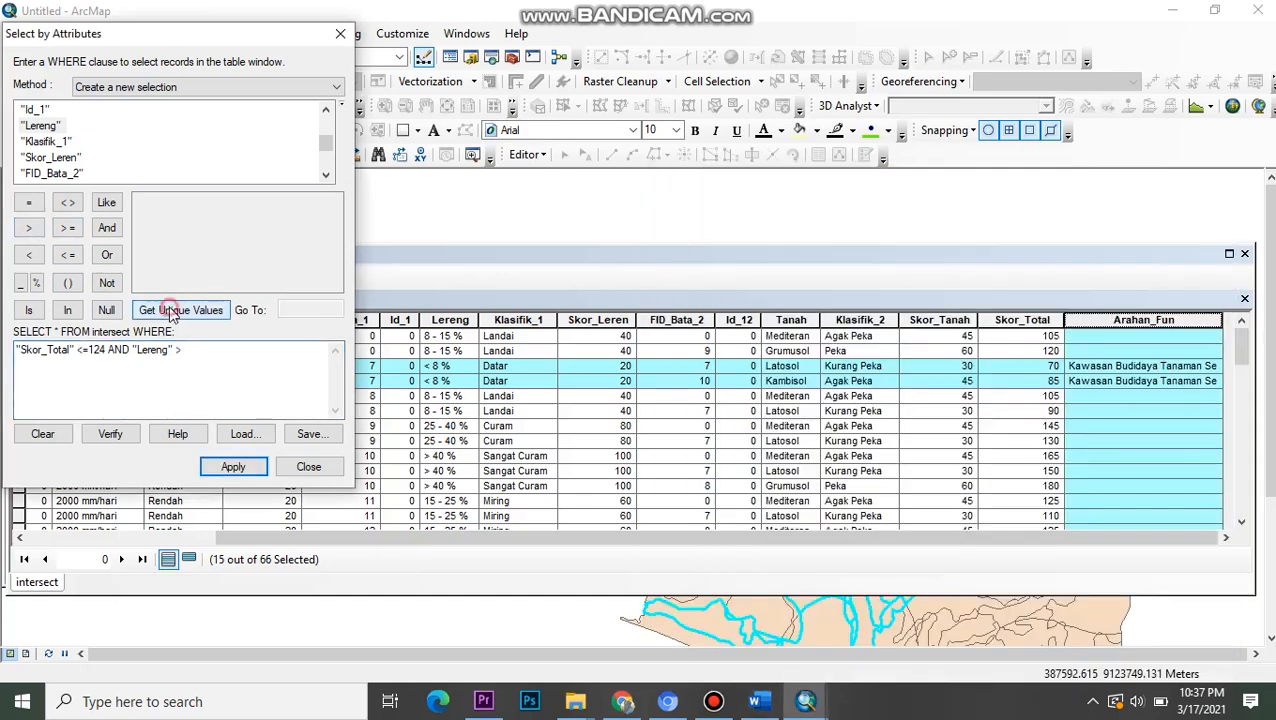
pyautogui.doubleClick(153, 203)
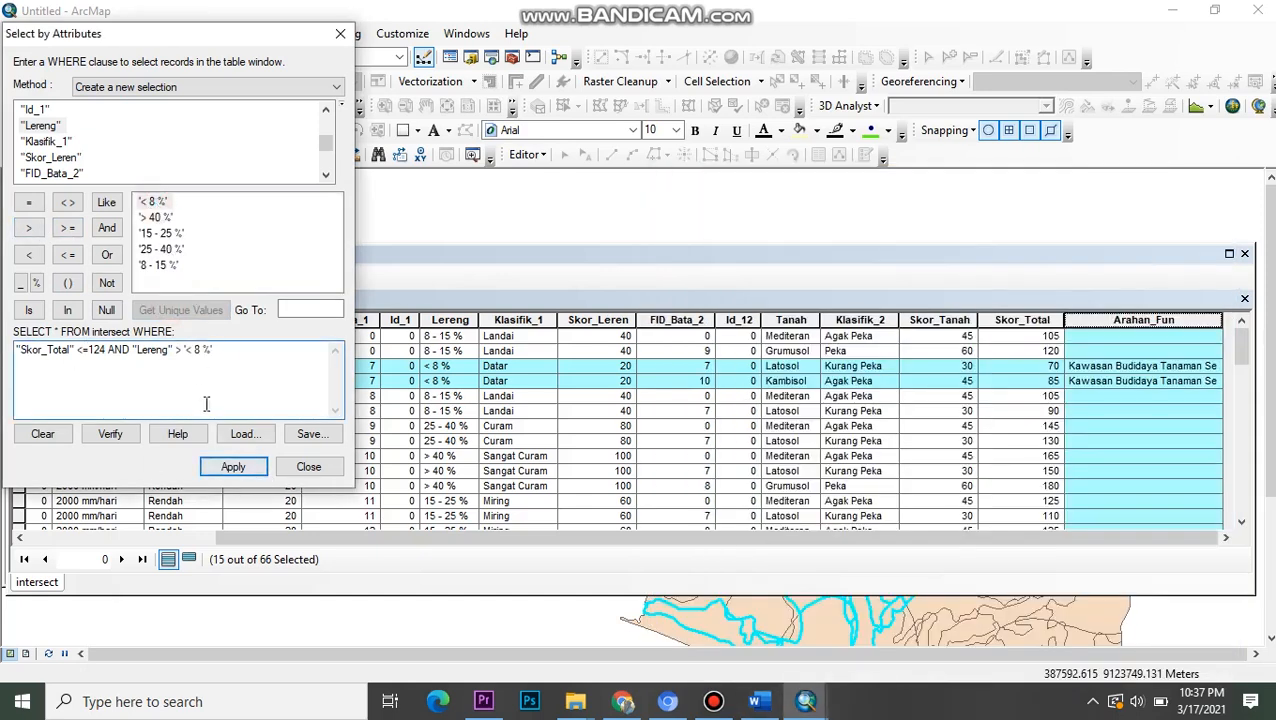
pyautogui.click(233, 466)
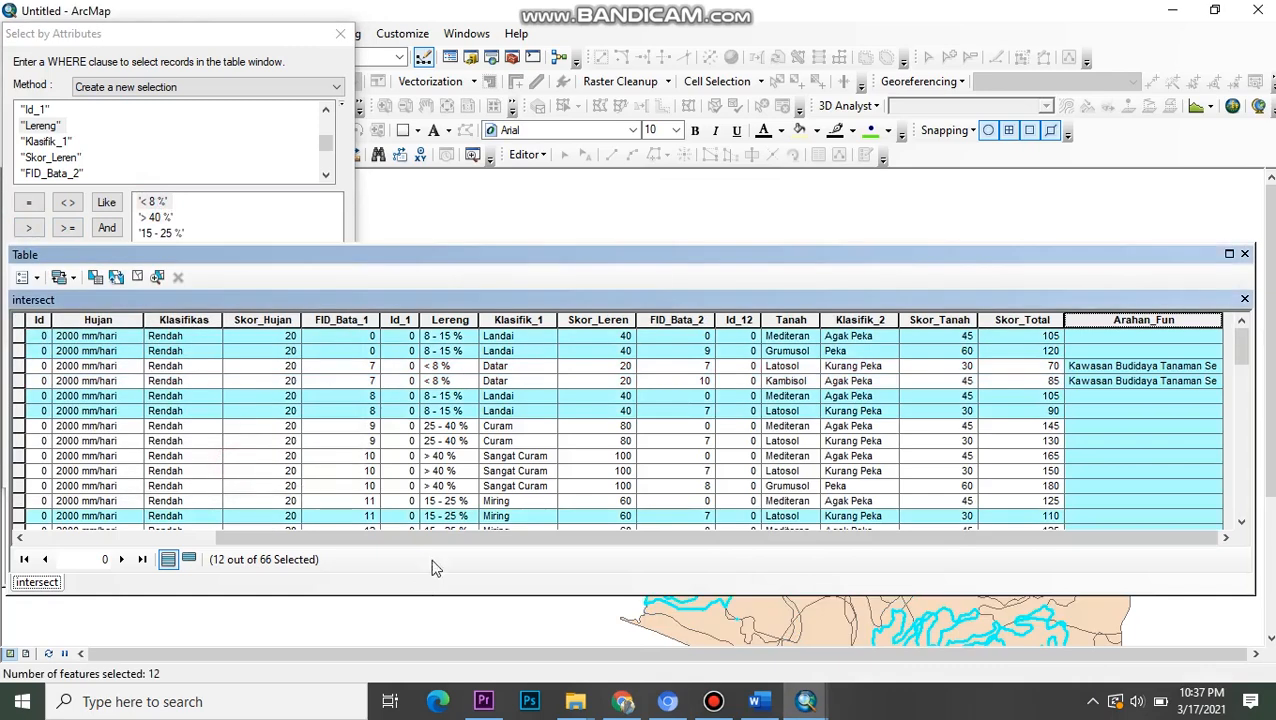
# - Calculate Arahan_Fun for the selected records as "Kawasan Budidaya Tanaman Tahunan", checking the wording in the Word document
pyautogui.rightClick(1116, 321)
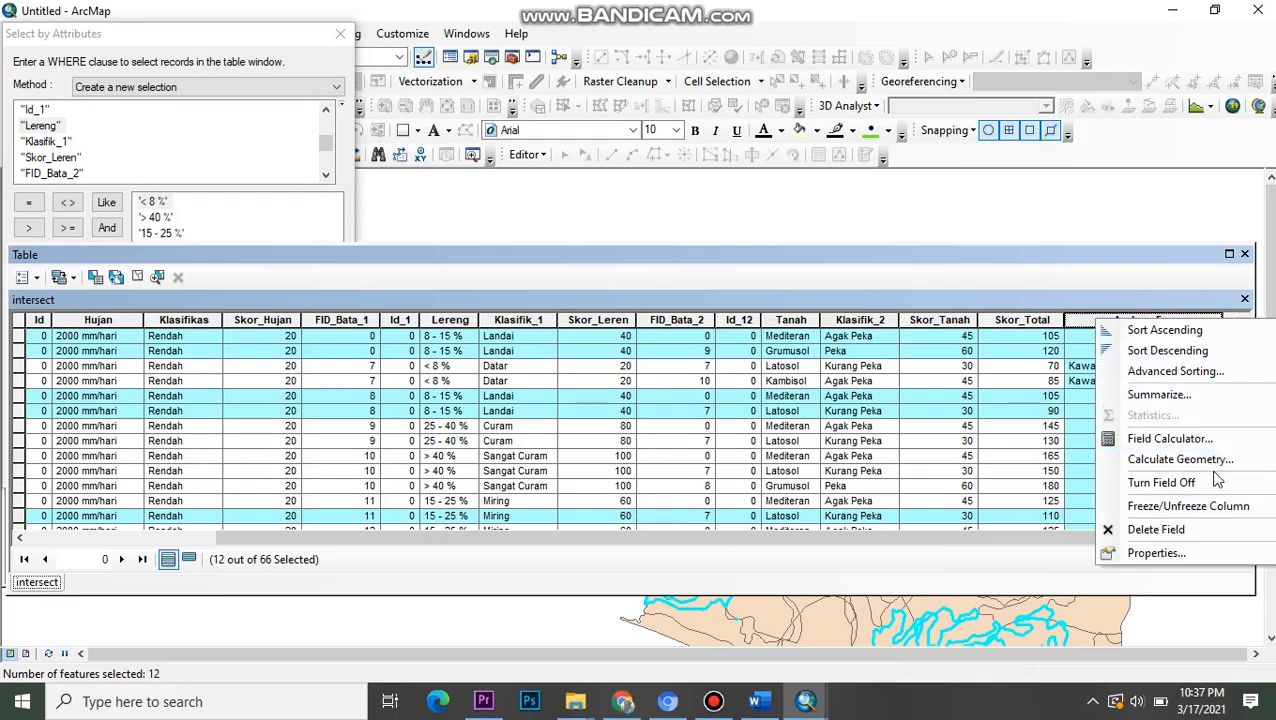
pyautogui.click(1170, 438)
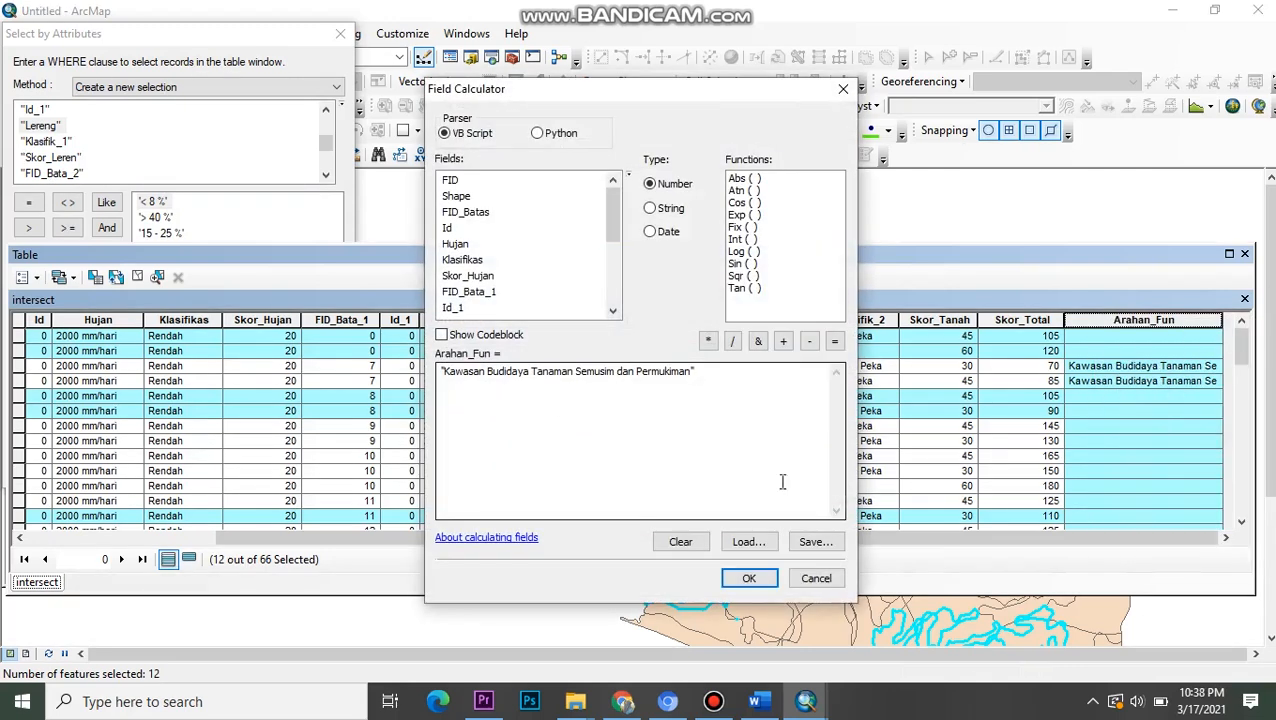
pyautogui.click(755, 701)
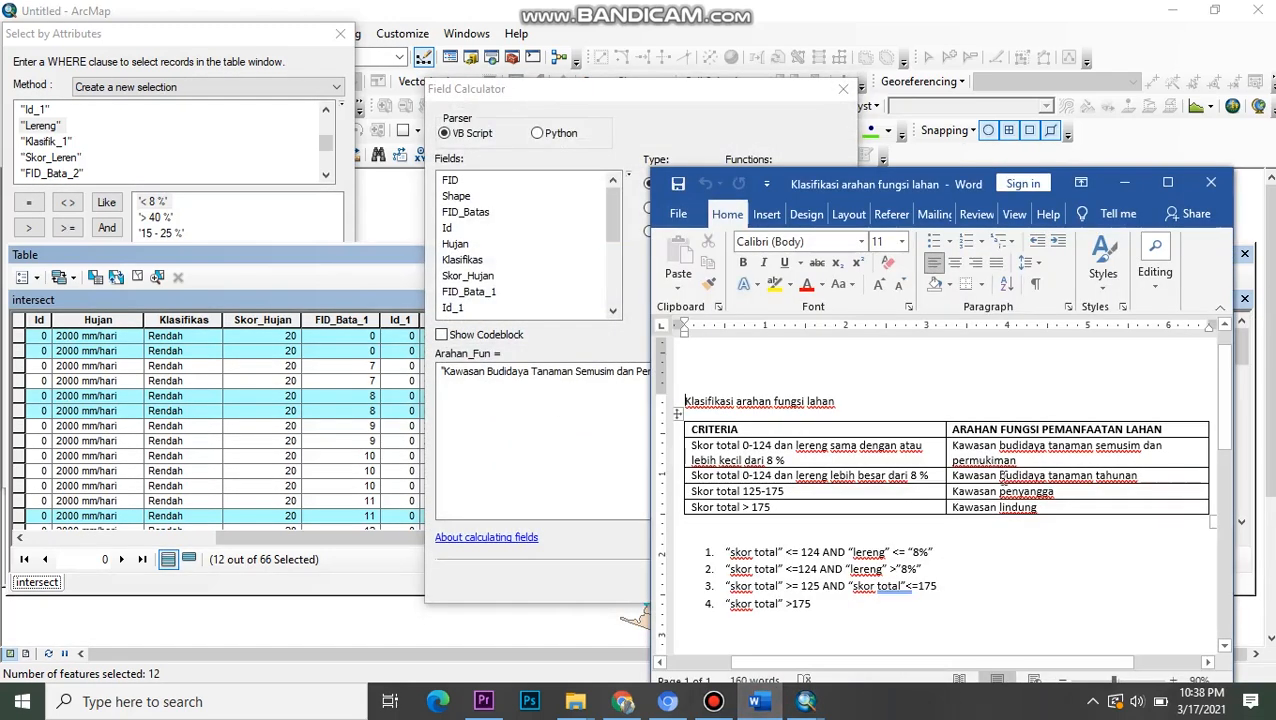
pyautogui.click(1123, 184)
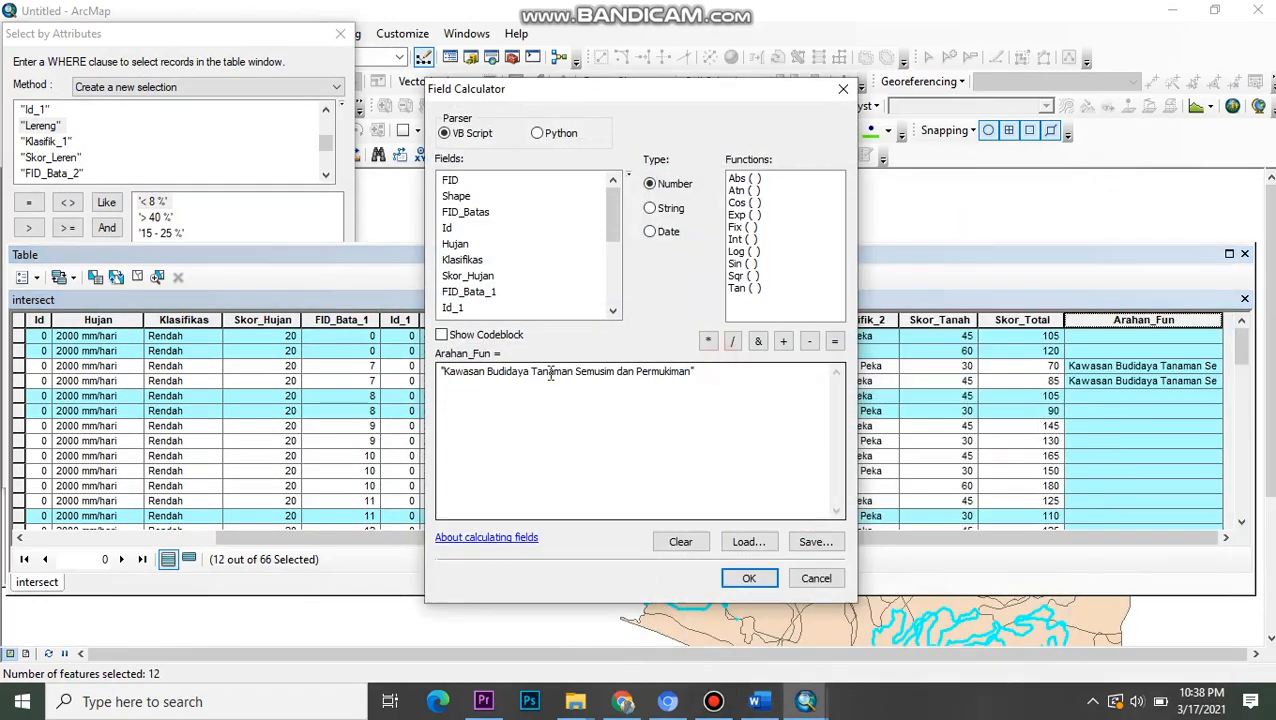
pyautogui.moveTo(700, 368); pyautogui.dragTo(543, 375)
pyautogui.press('BackSpace')
pyautogui.press('BackSpace')
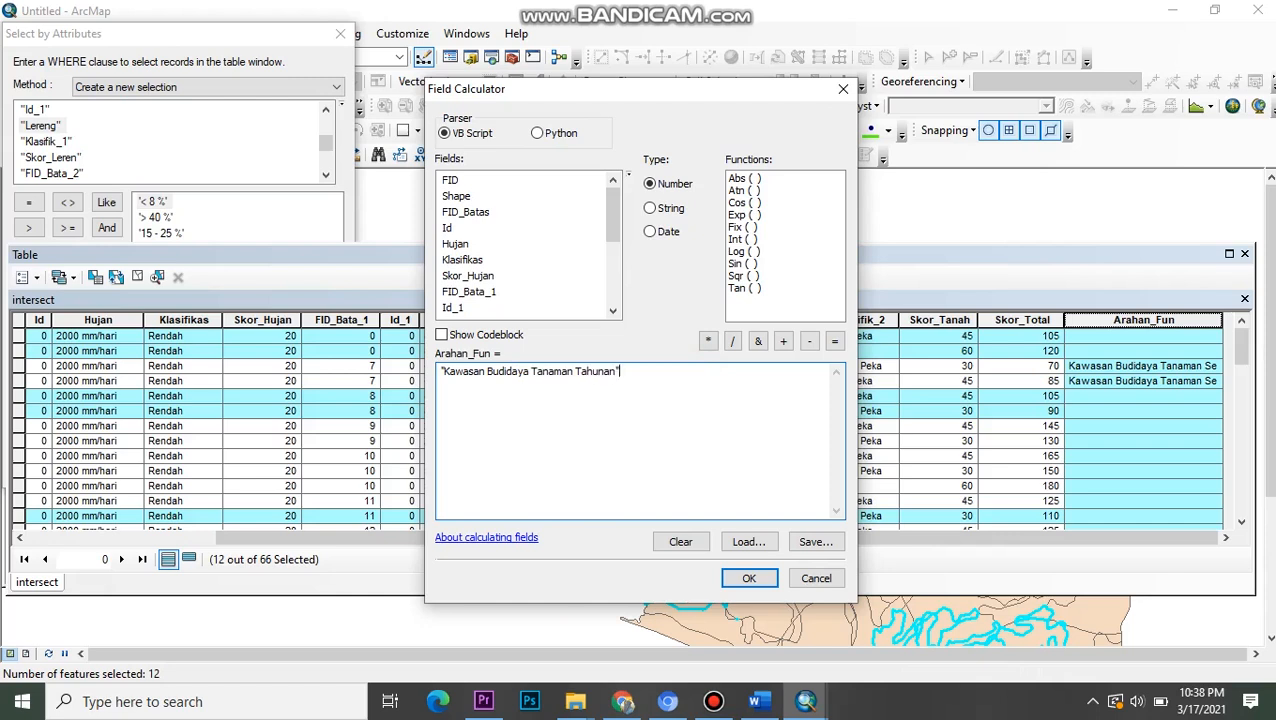
pyautogui.click(748, 578)
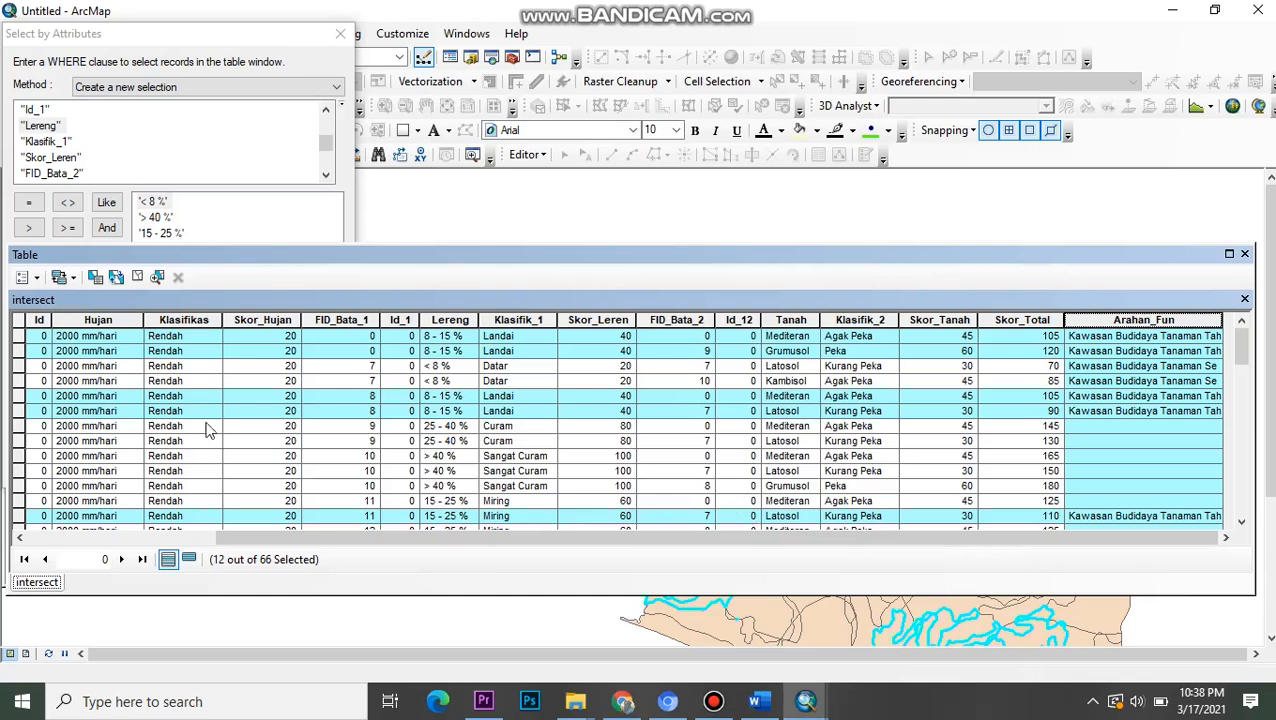
# - Replace the WHERE clause with "Skor_Total" >=125, following the third criterion in the Word document
pyautogui.click(272, 124)
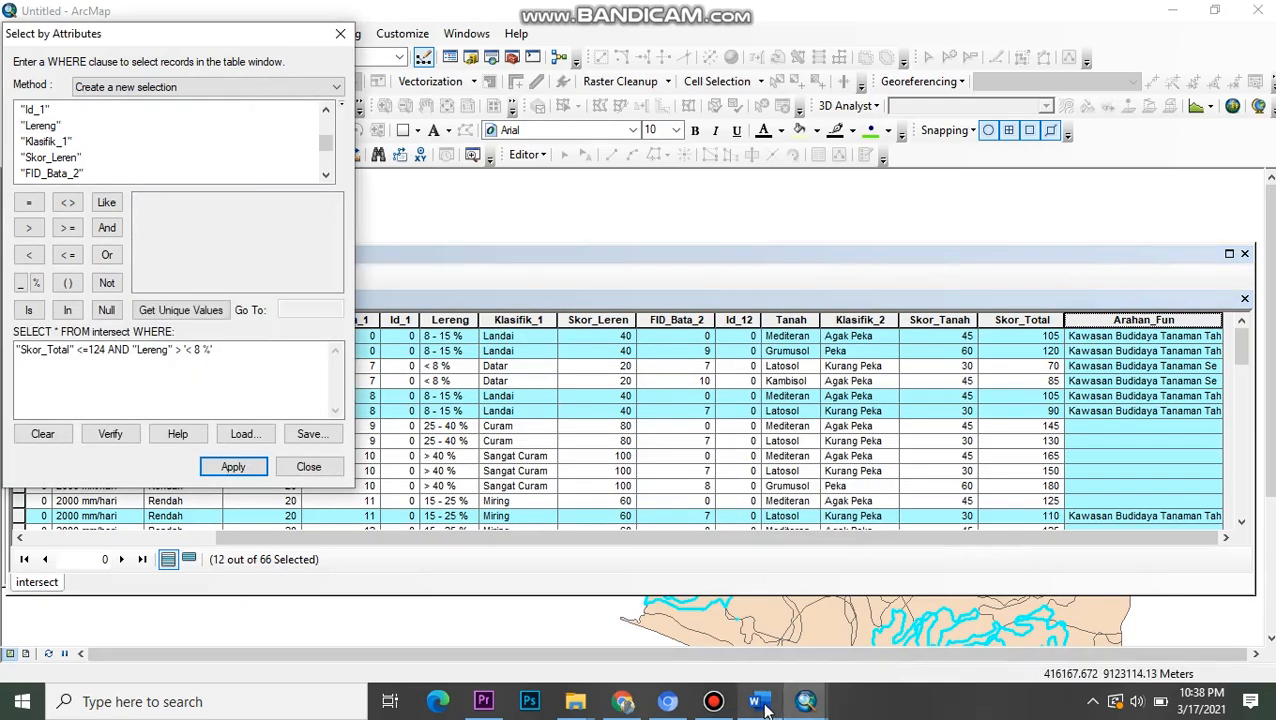
pyautogui.click(762, 704)
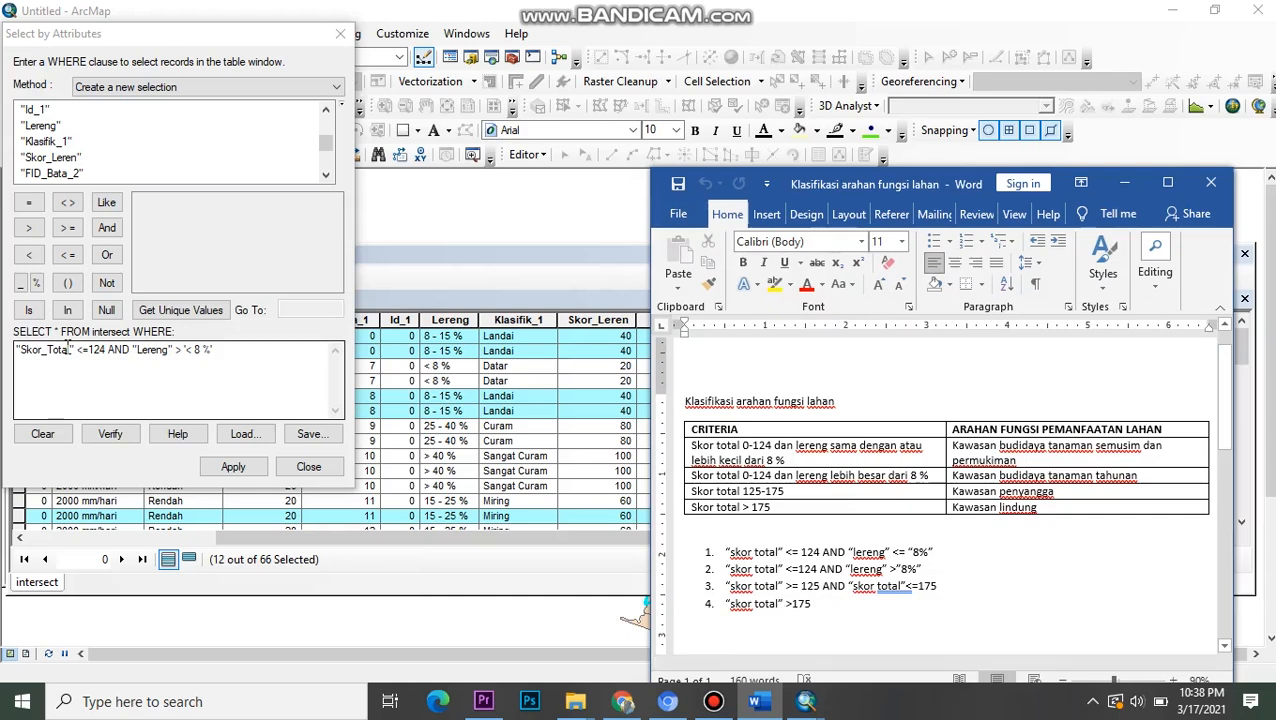
pyautogui.moveTo(232, 352); pyautogui.dragTo(16, 350)
pyautogui.press('BackSpace')
pyautogui.scroll(-2, 68, 157)
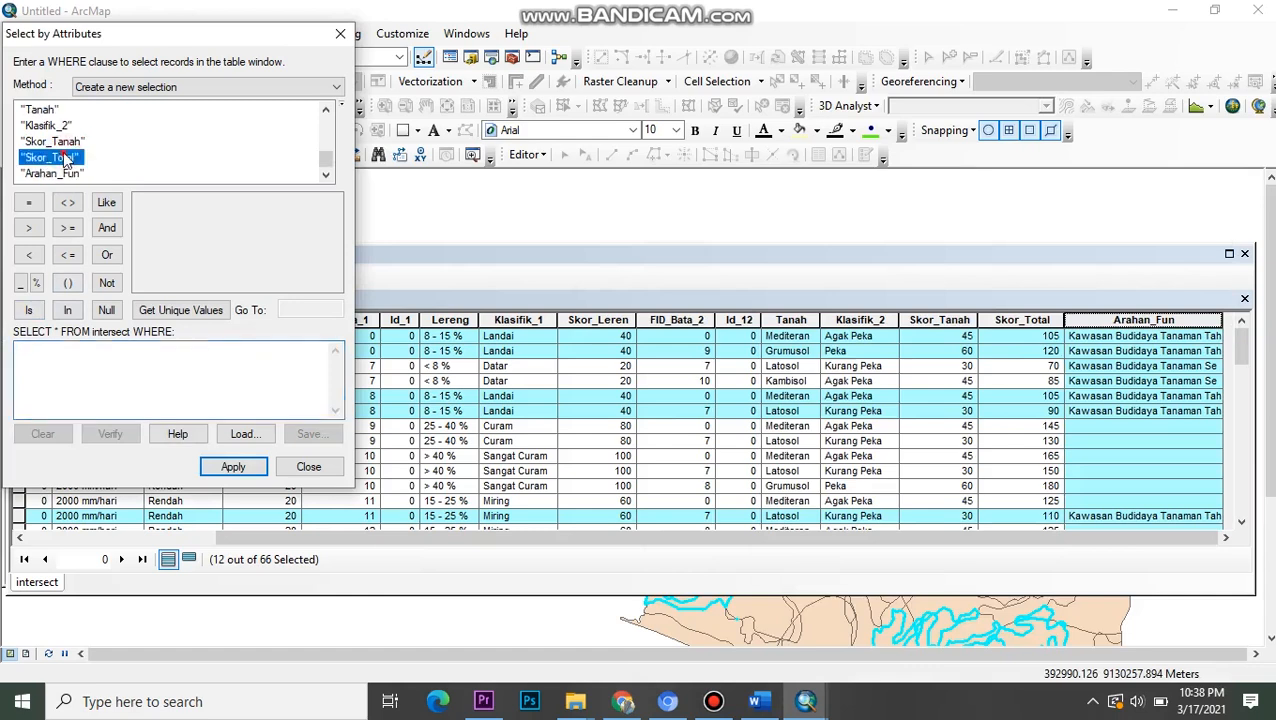
pyautogui.doubleClick(52, 157)
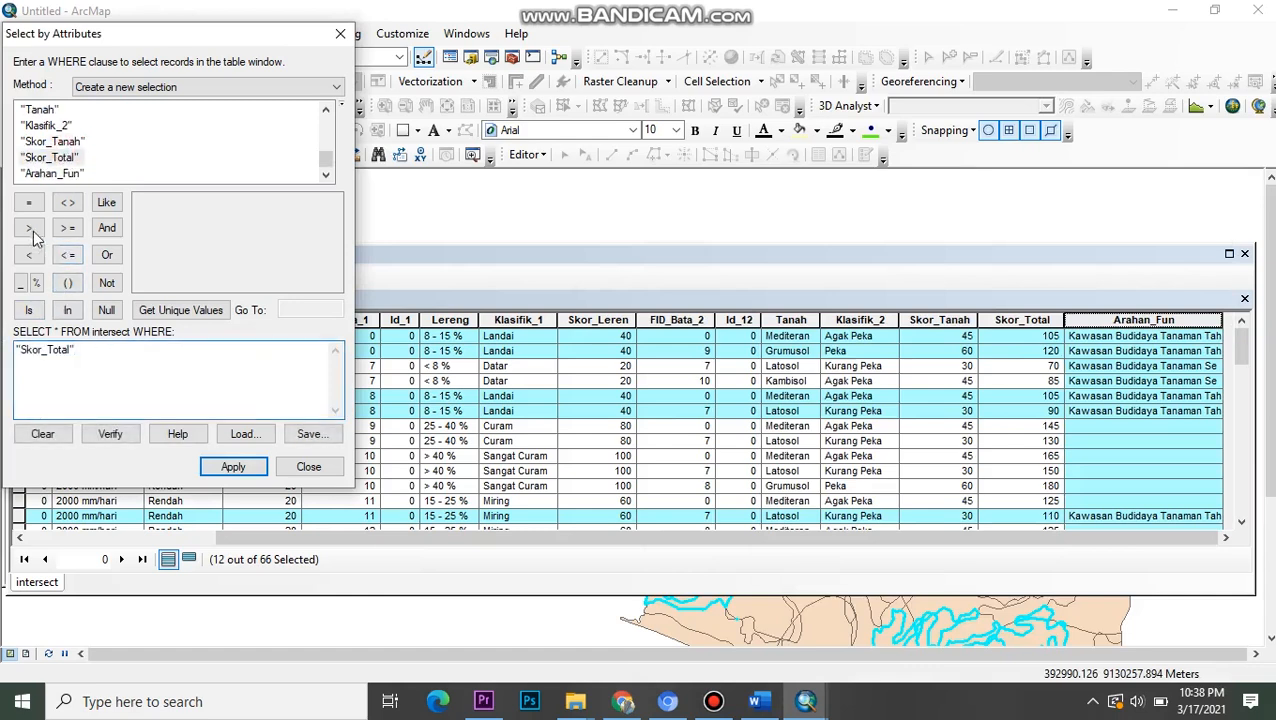
pyautogui.click(68, 230)
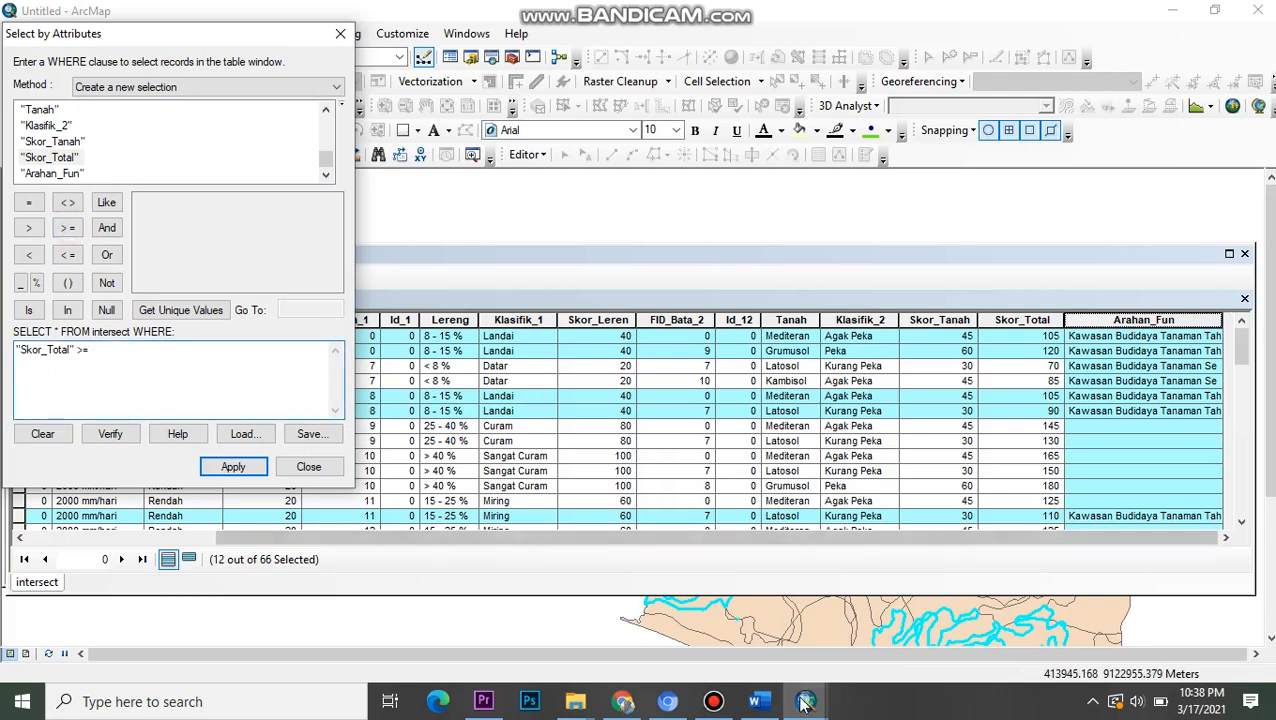
pyautogui.click(760, 700)
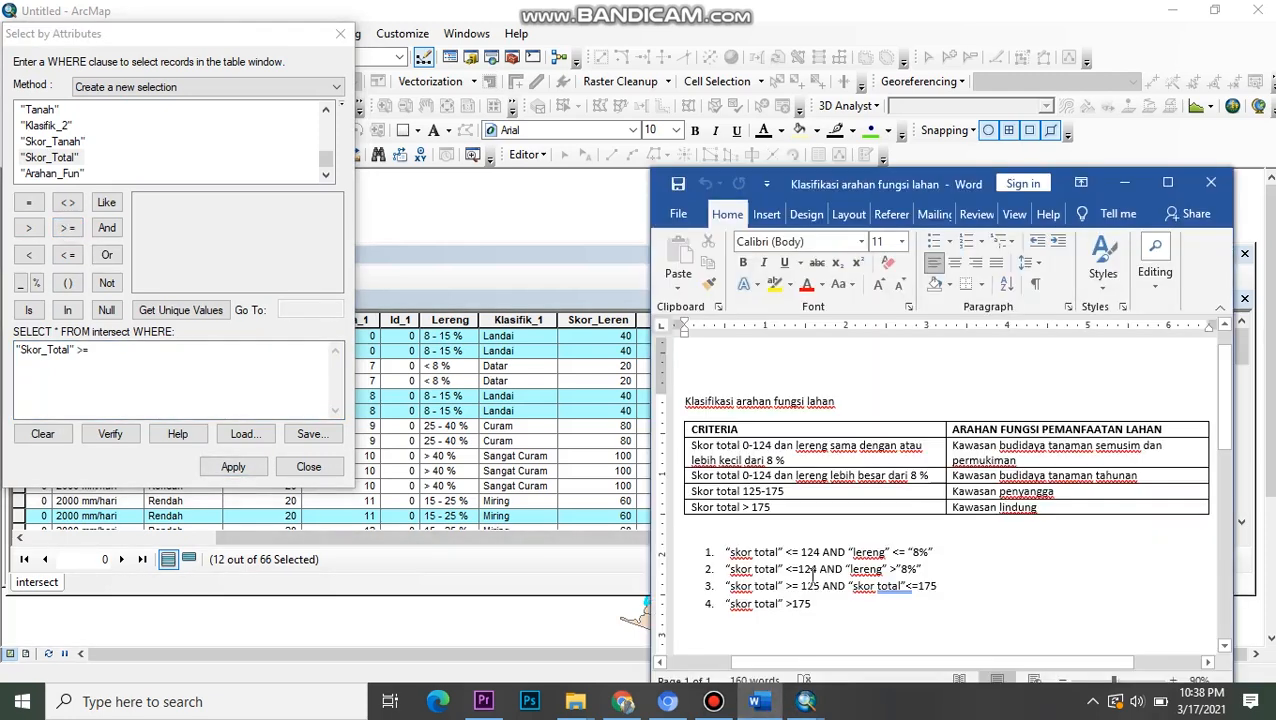
pyautogui.click(194, 354)
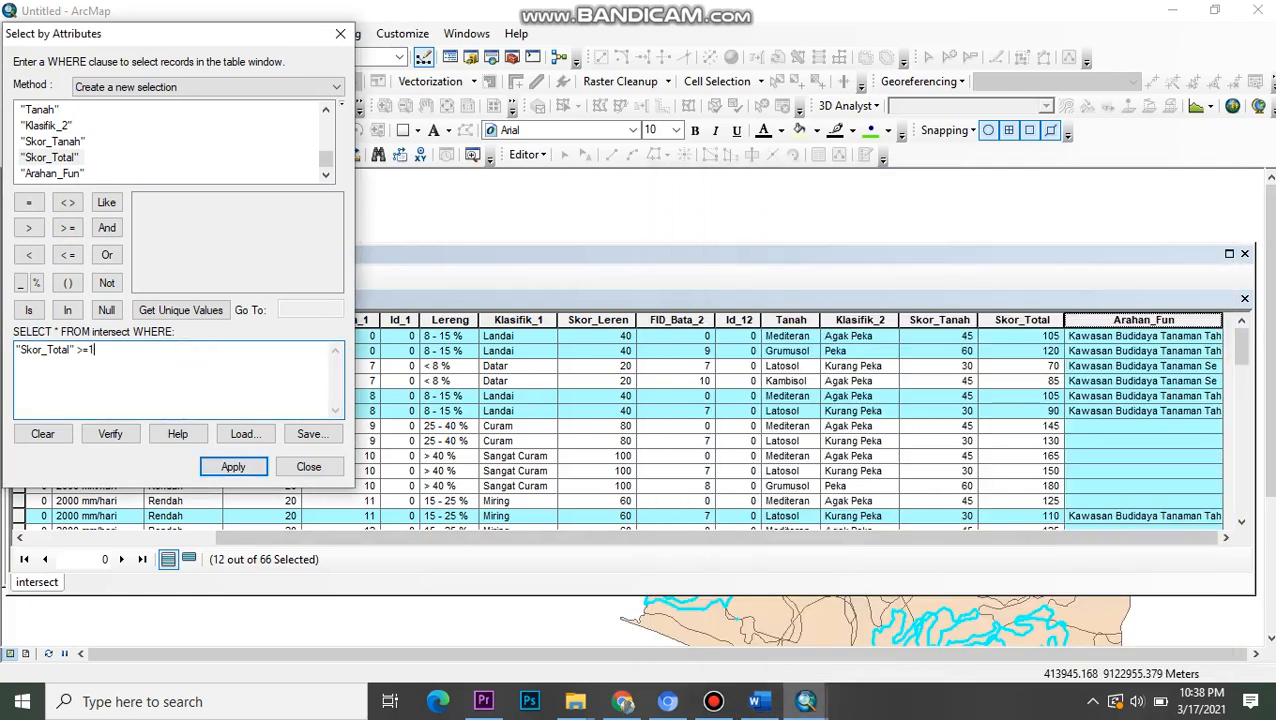
# - Complete the WHERE clause with the upper limit AND "Skor_Total" <=175, consulting the criteria document
pyautogui.click(107, 228)
pyautogui.click(758, 701)
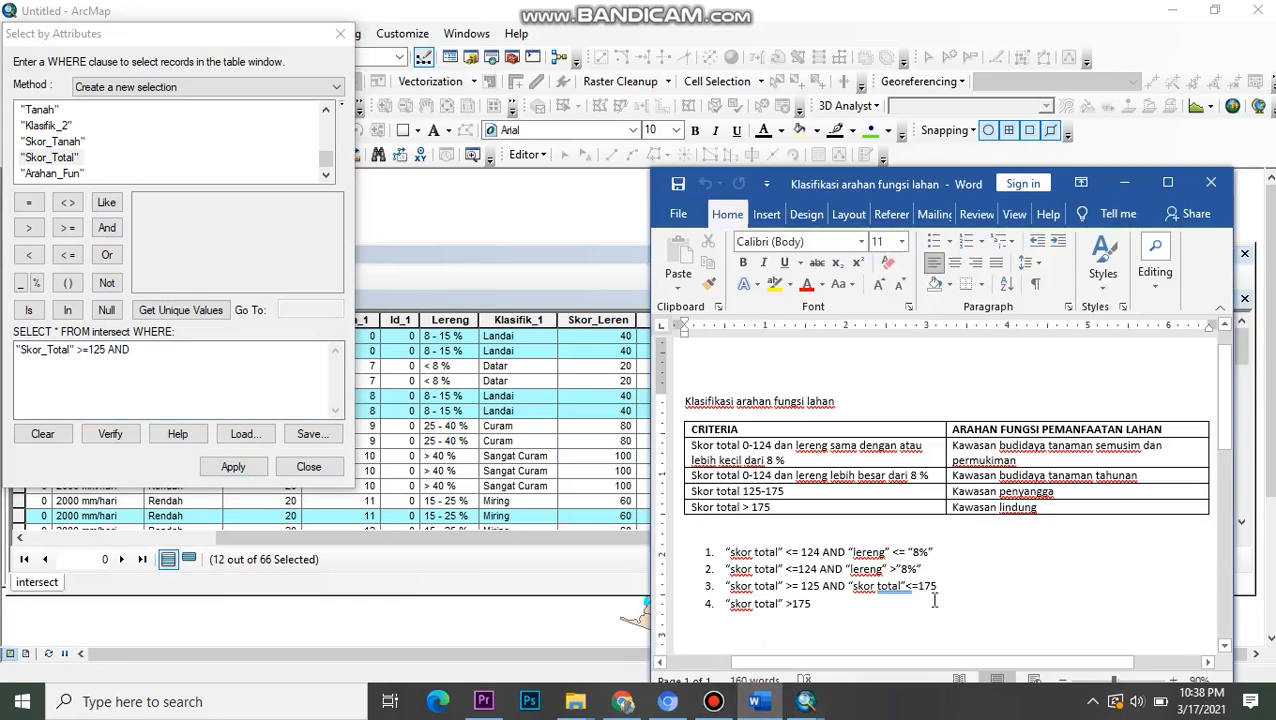
pyautogui.click(180, 349)
pyautogui.doubleClick(63, 158)
pyautogui.click(67, 255)
pyautogui.click(756, 701)
pyautogui.click(233, 355)
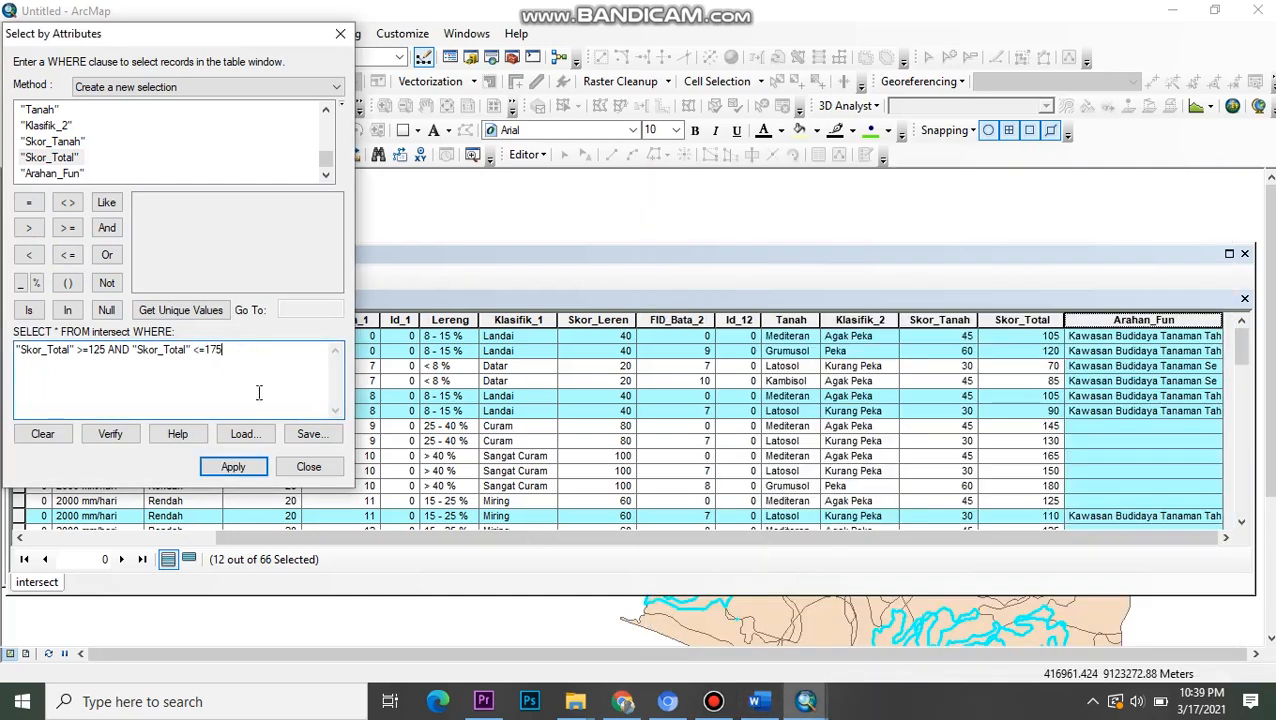
# - Apply the 125–175 total-score selection and calculate Arahan_Fun for those records as "Kawasan Penyangga", following the Word document
pyautogui.click(233, 467)
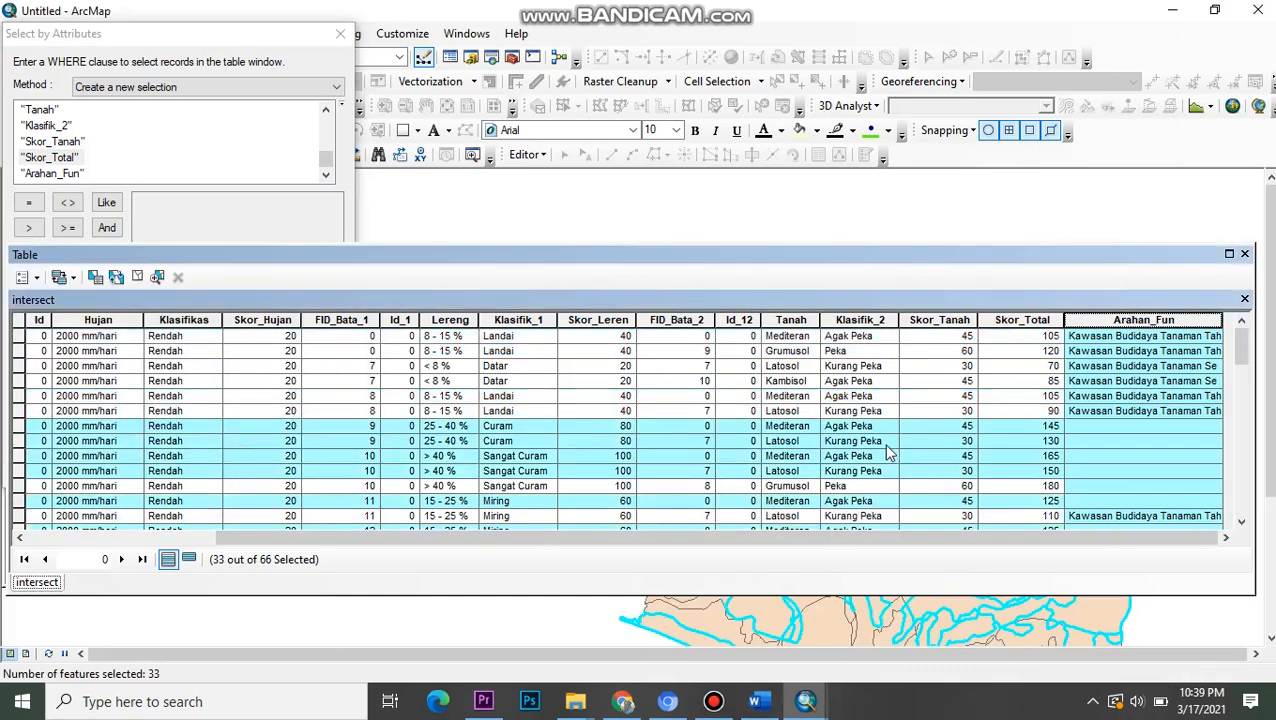
pyautogui.rightClick(1163, 322)
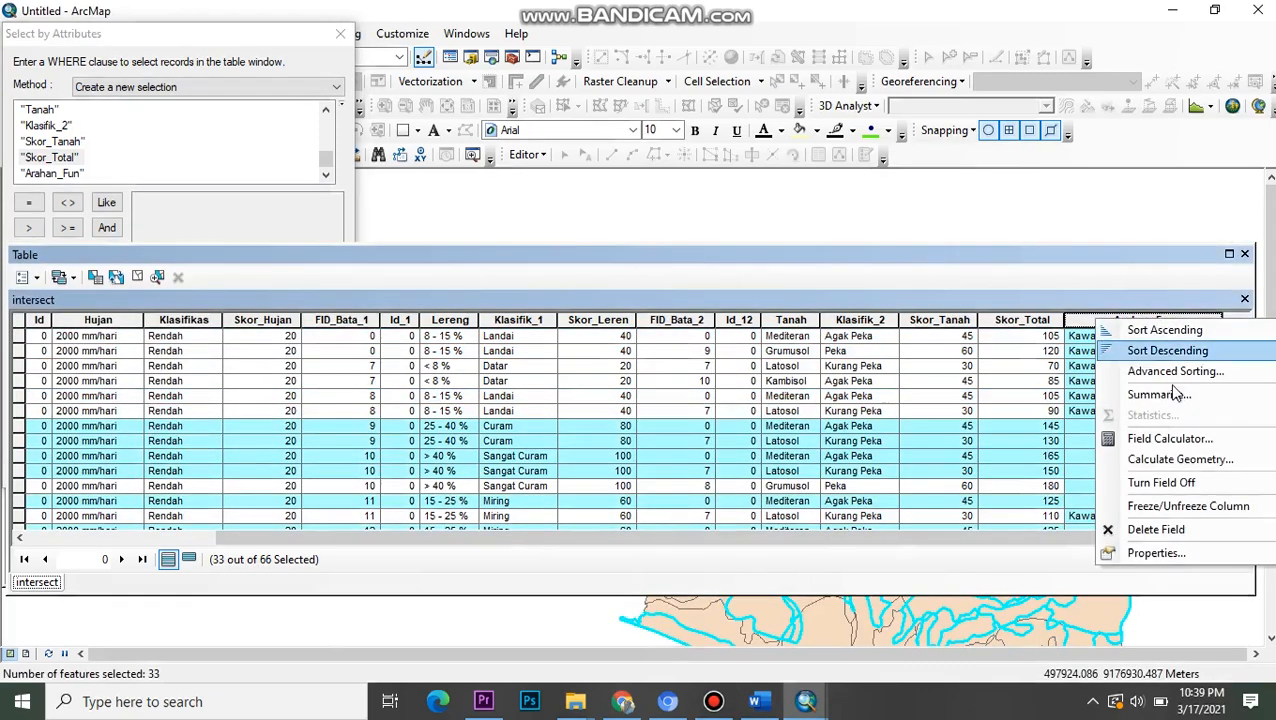
pyautogui.click(1174, 437)
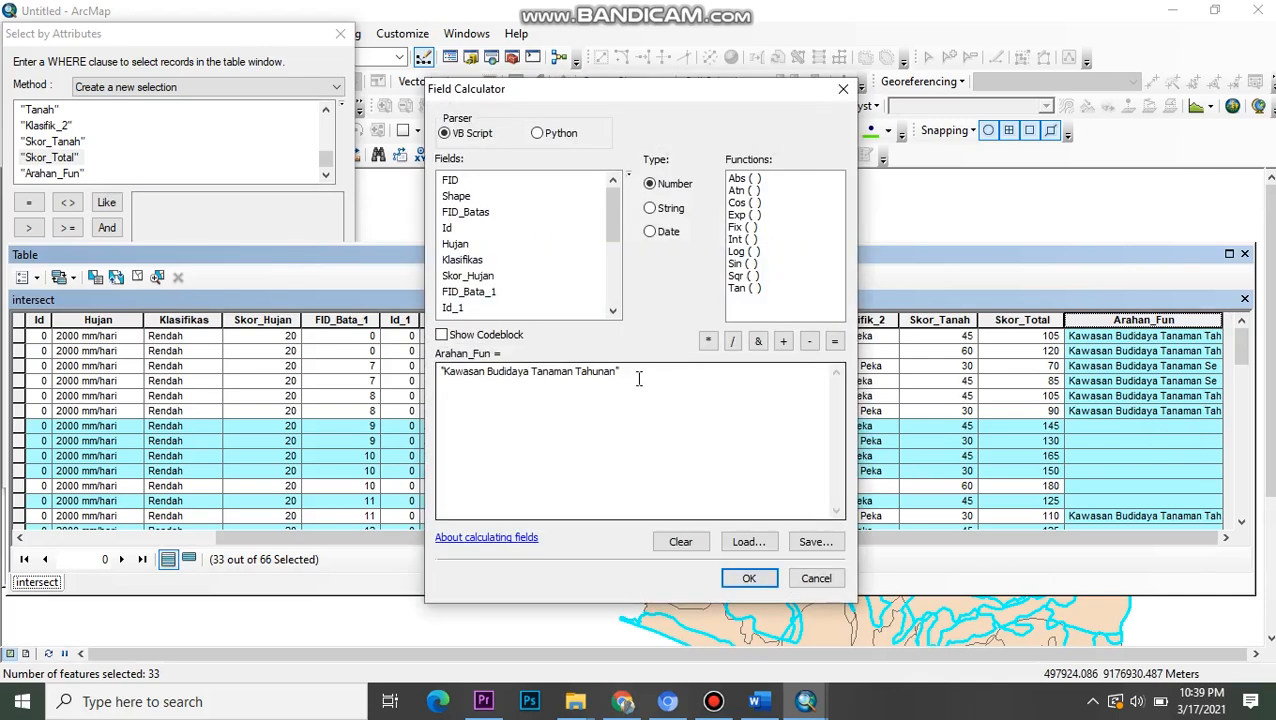
pyautogui.click(768, 704)
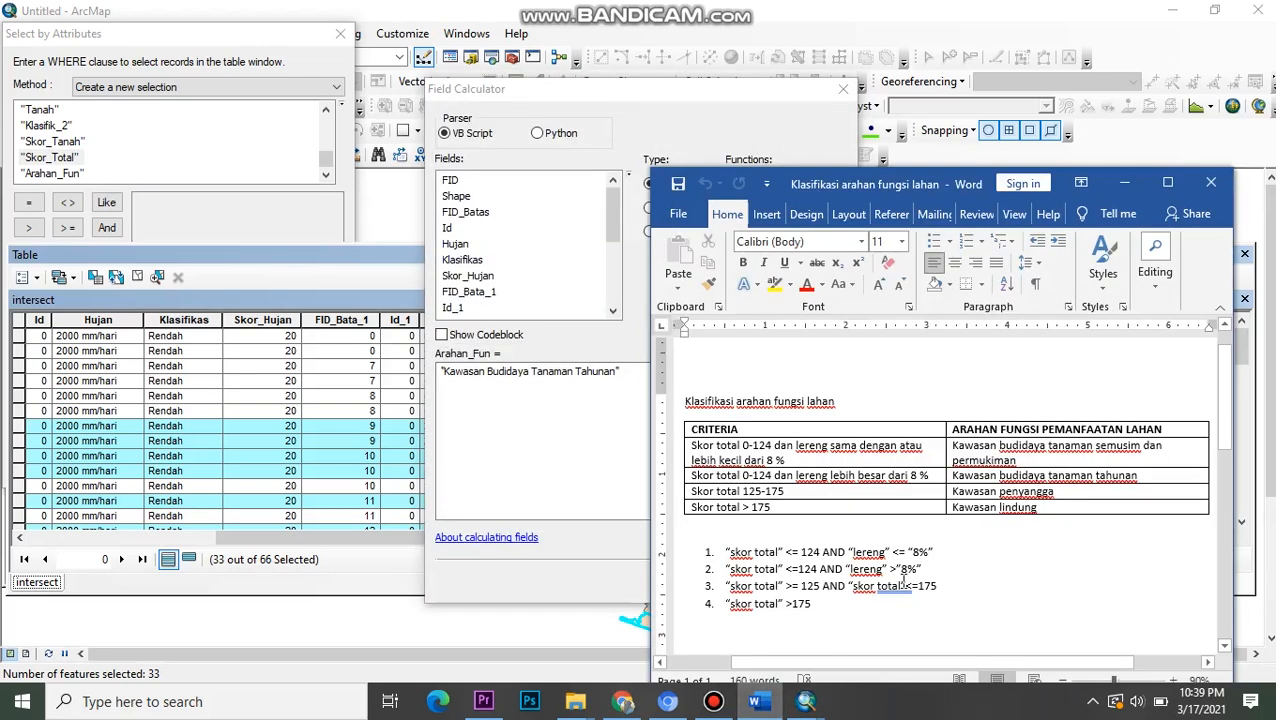
pyautogui.click(1124, 183)
pyautogui.click(640, 370)
pyautogui.moveTo(640, 370); pyautogui.dragTo(490, 372)
pyautogui.write('Penyangga')
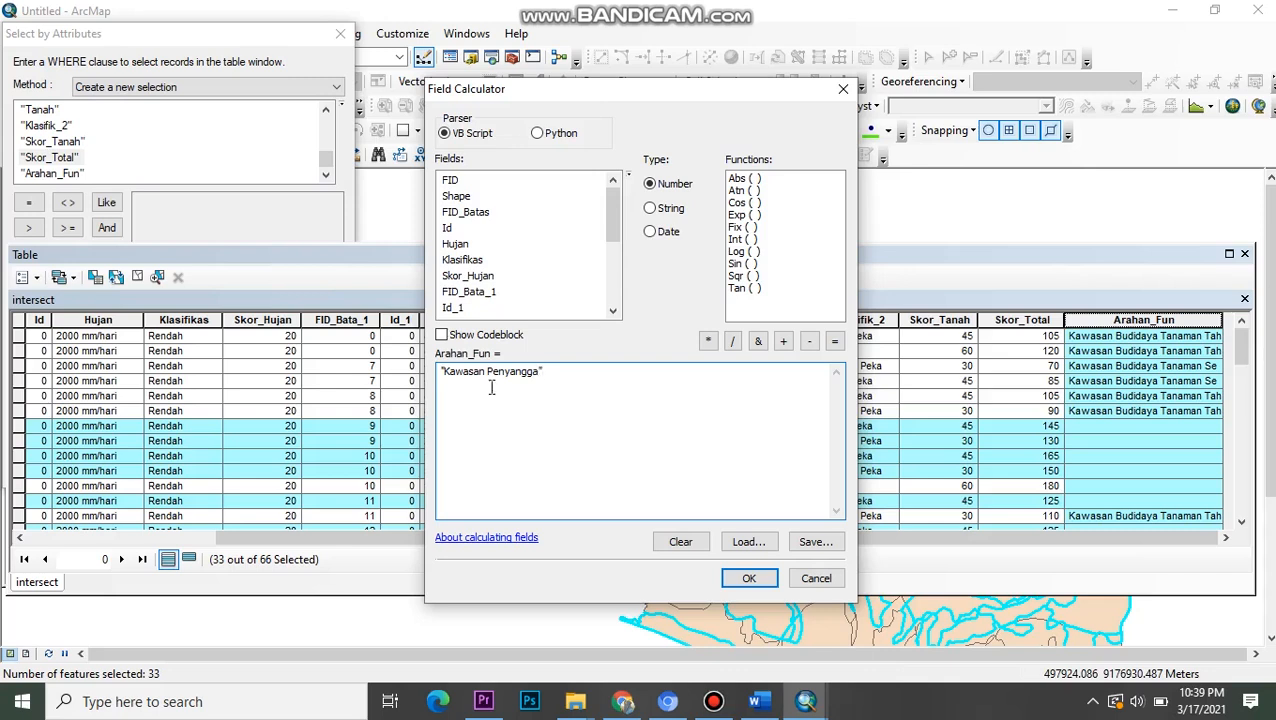
pyautogui.click(743, 577)
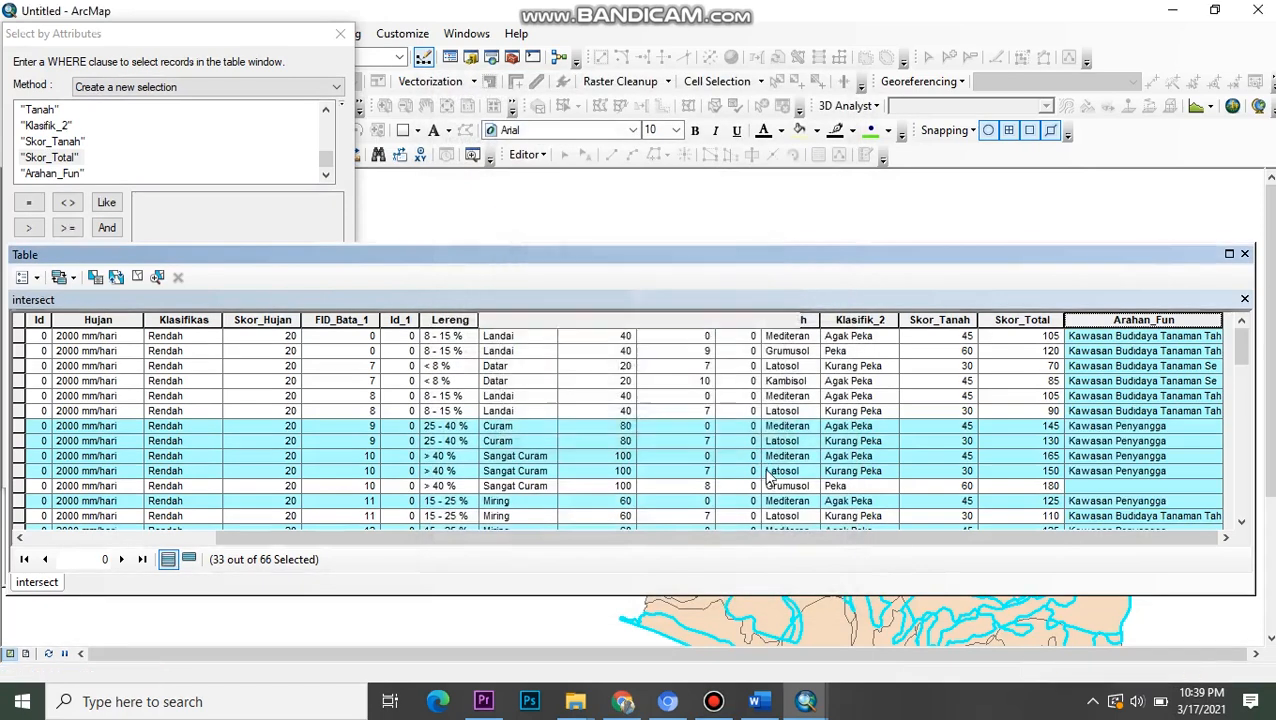
pyautogui.scroll(-1, 537, 408)
pyautogui.scroll(1, 390, 418)
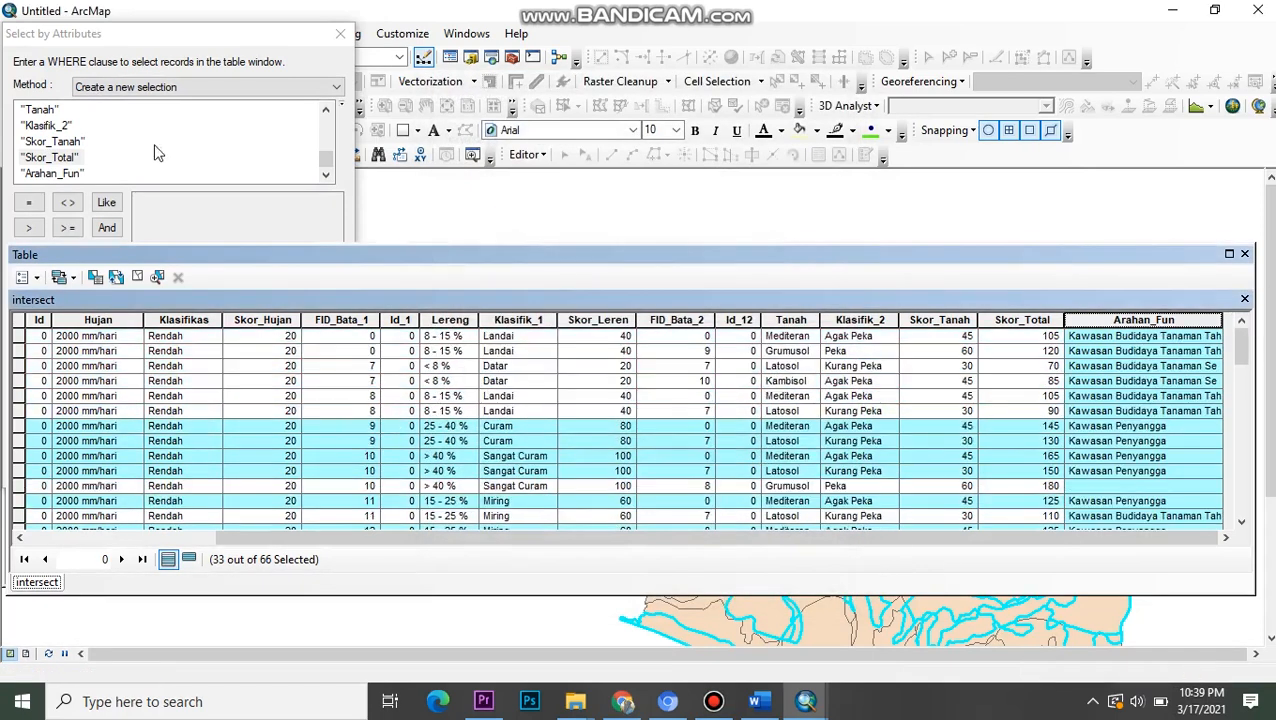
# - Replace the WHERE clause with "Skor_Total" >175, following the fourth criterion in the Word document, and apply the selection
pyautogui.click(228, 210)
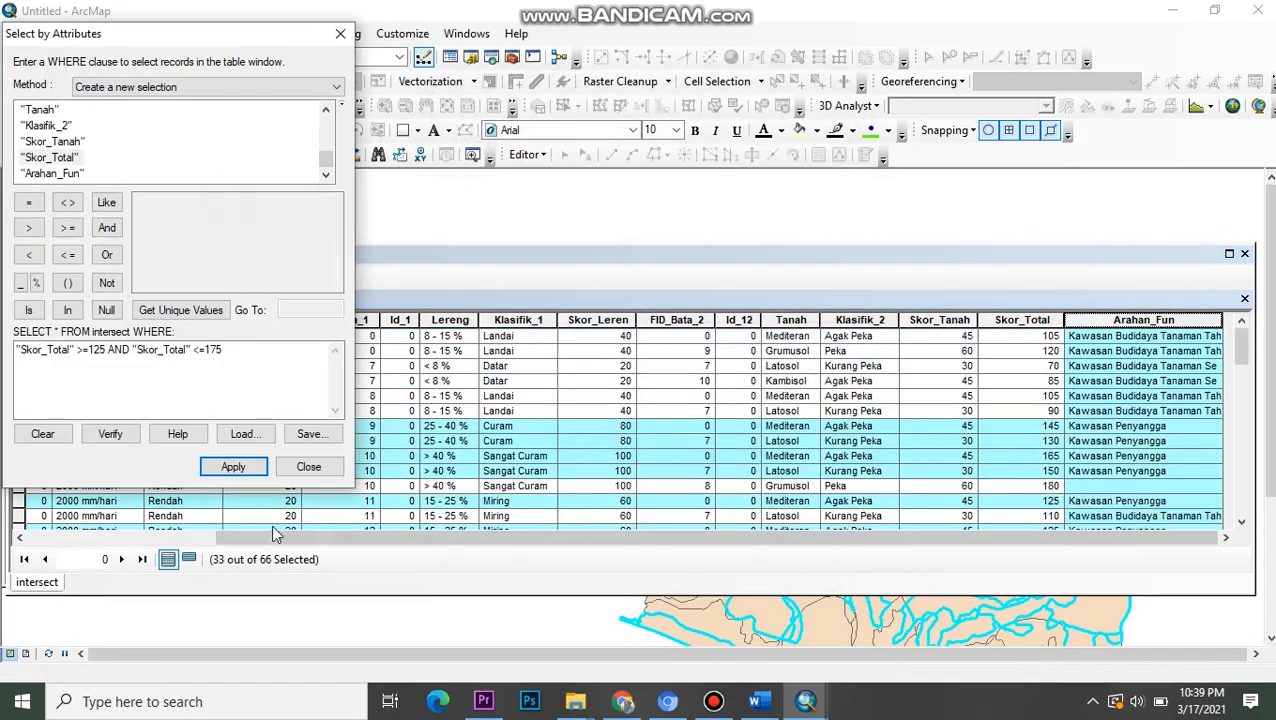
pyautogui.click(762, 704)
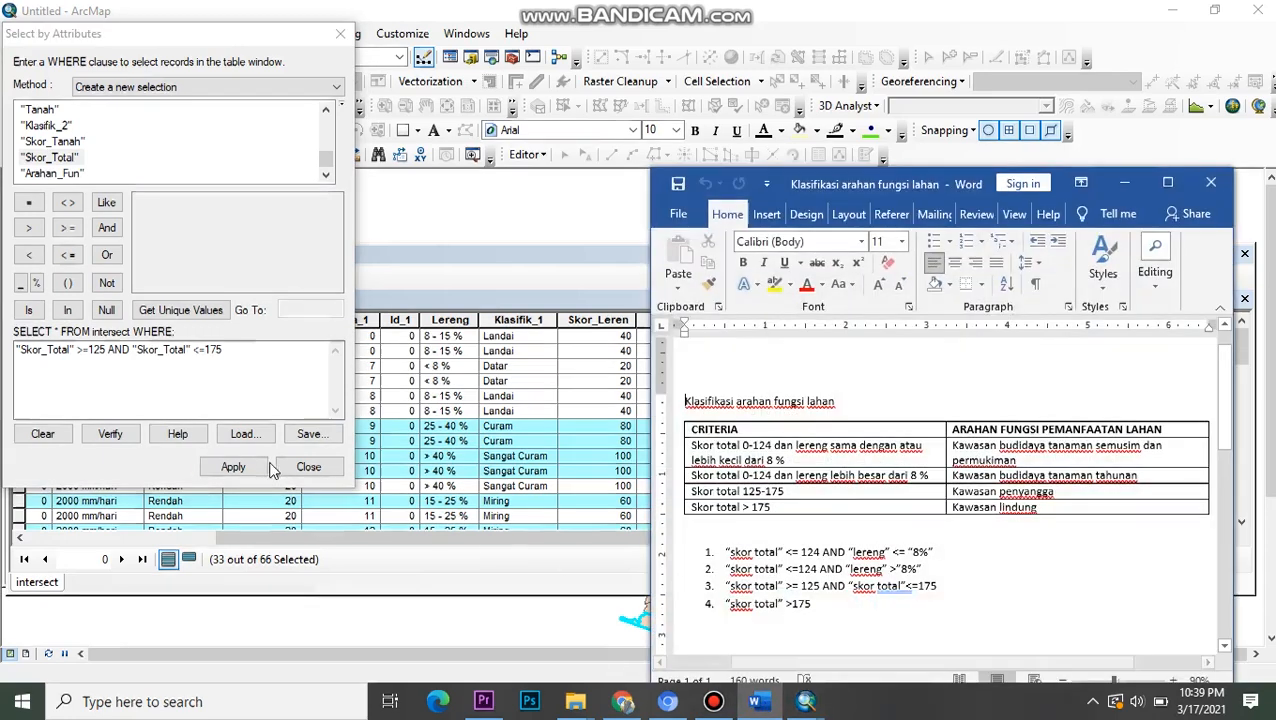
pyautogui.moveTo(229, 356); pyautogui.dragTo(5, 345)
pyautogui.press('Delete')
pyautogui.doubleClick(60, 157)
pyautogui.click(760, 700)
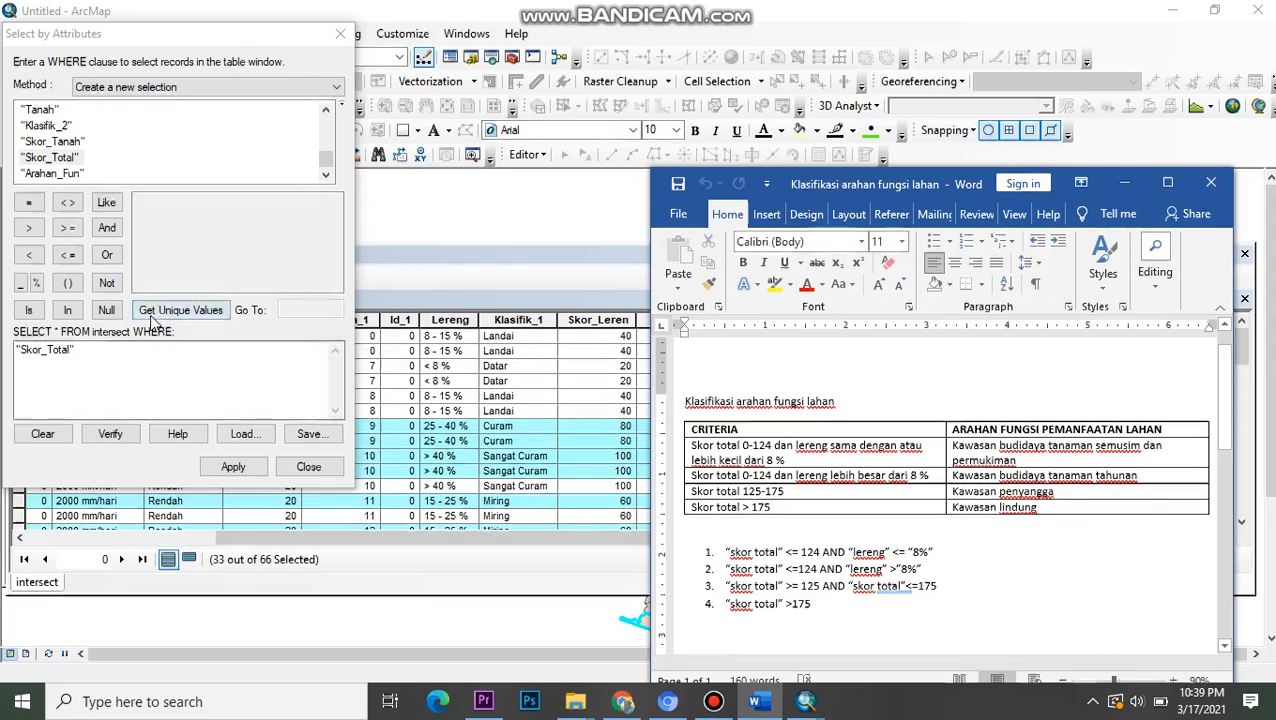
pyautogui.click(130, 346)
pyautogui.click(28, 227)
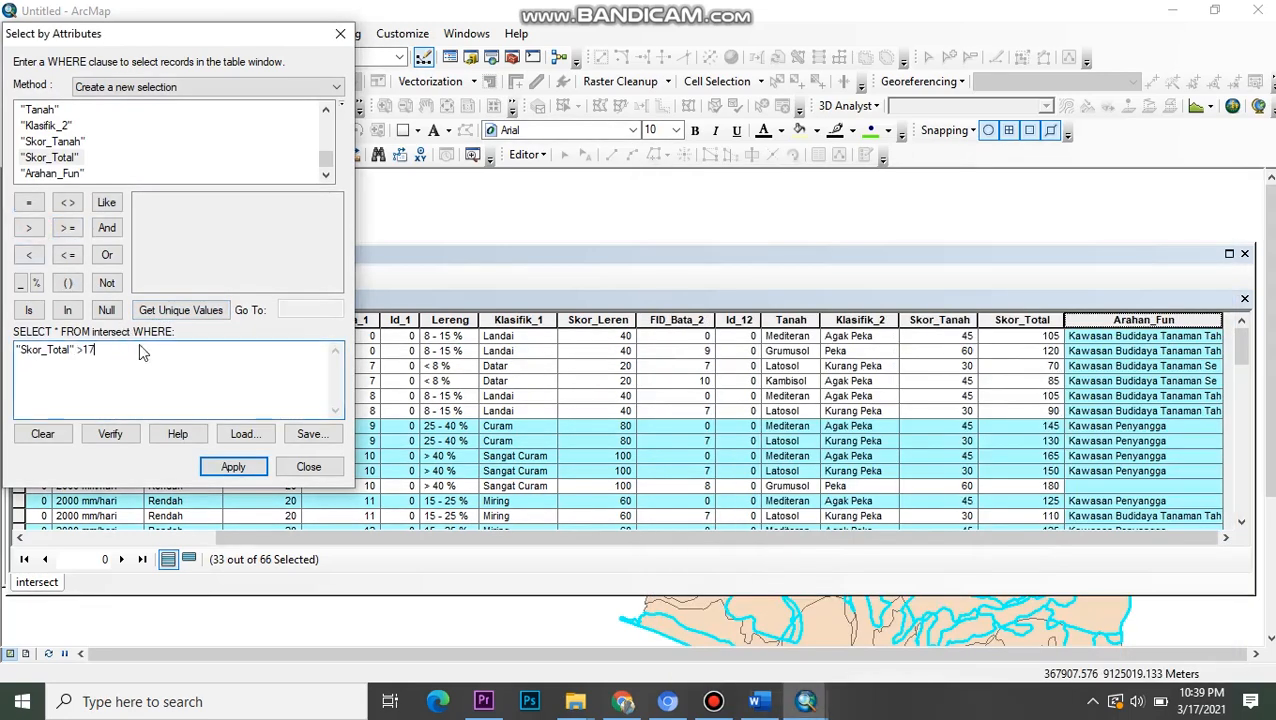
pyautogui.click(233, 466)
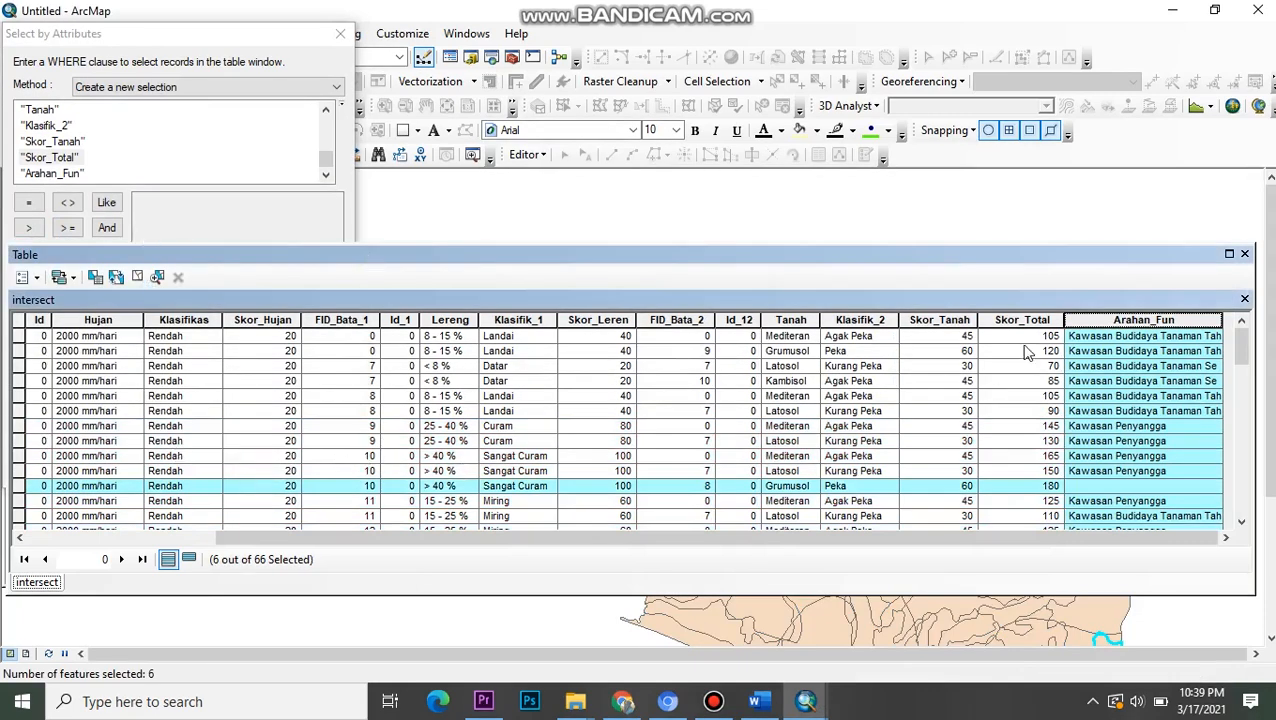
# - Calculate Arahan_Fun for the selected records as "Kawasan Lindung", checking the wording in the Word document, and look over the table
pyautogui.rightClick(1105, 330)
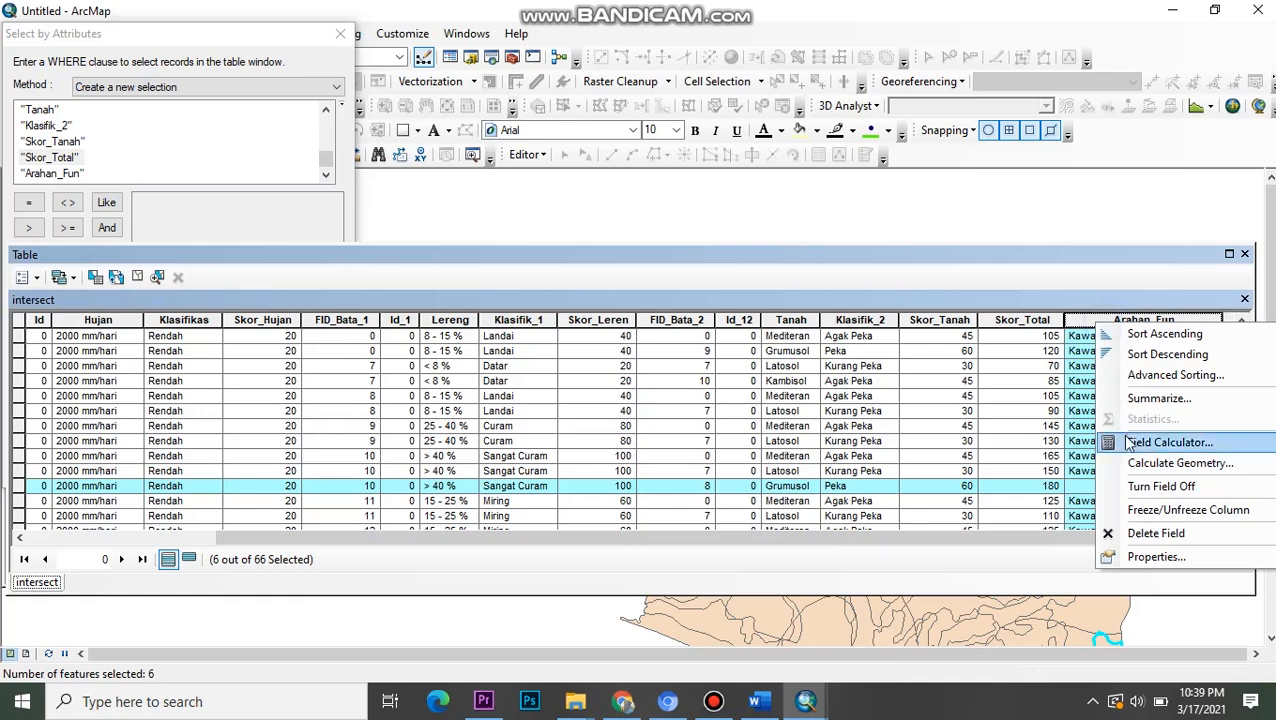
pyautogui.click(1122, 441)
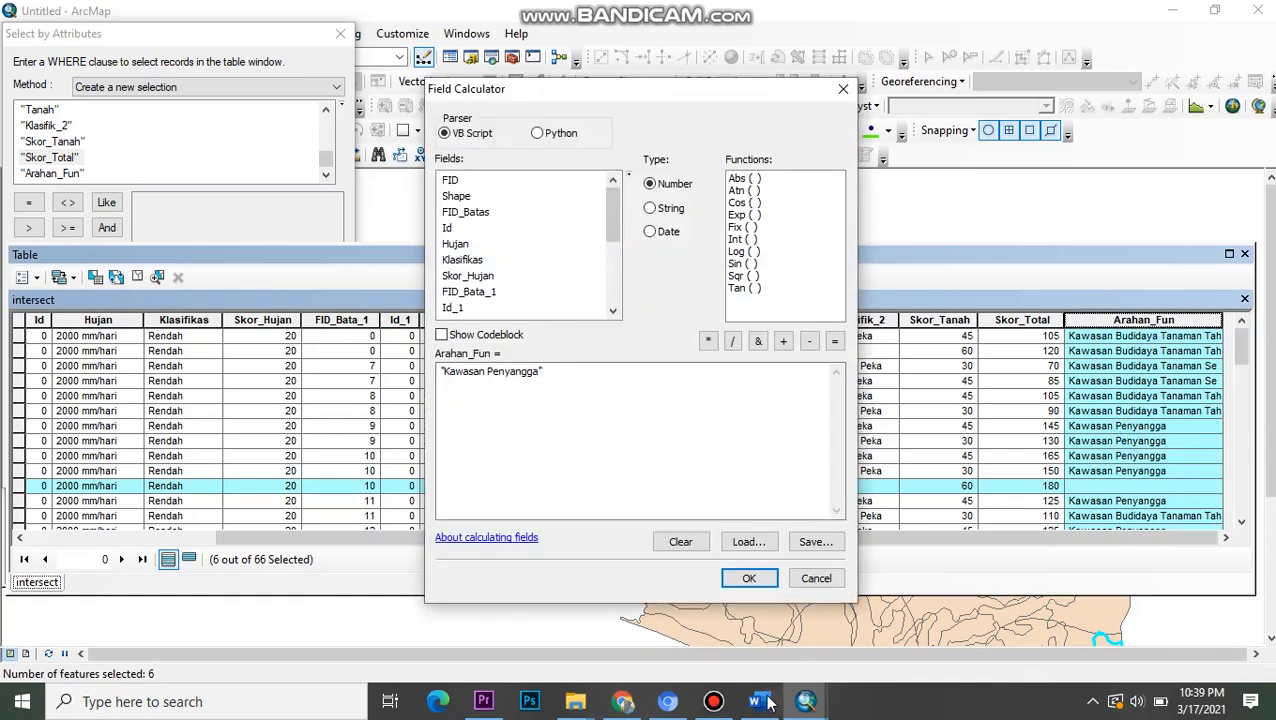
pyautogui.click(759, 701)
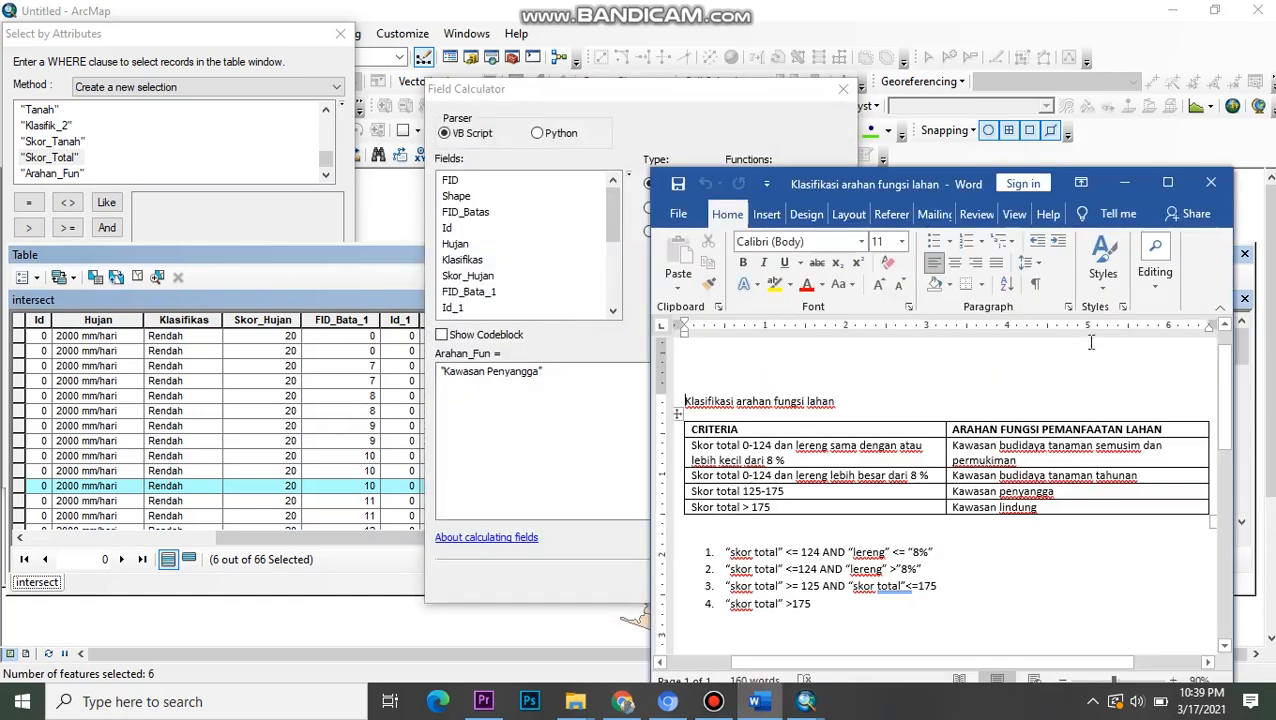
pyautogui.click(1125, 184)
pyautogui.click(549, 369)
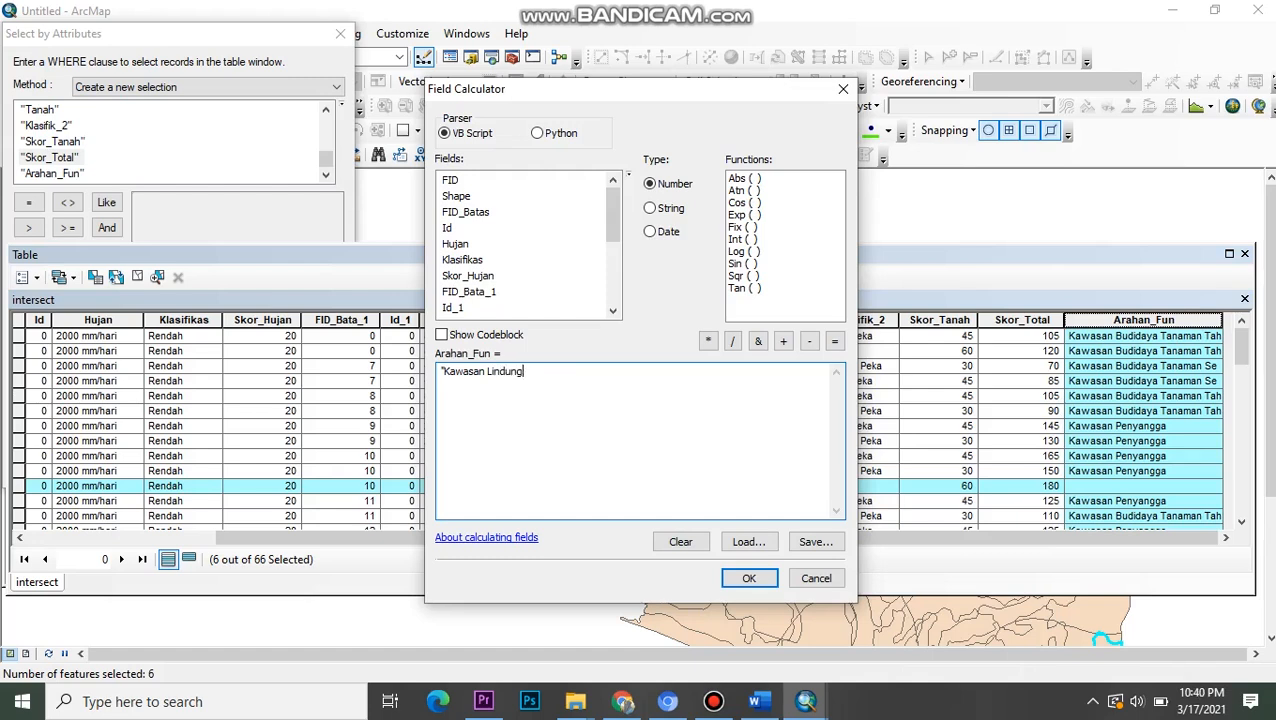
pyautogui.click(744, 578)
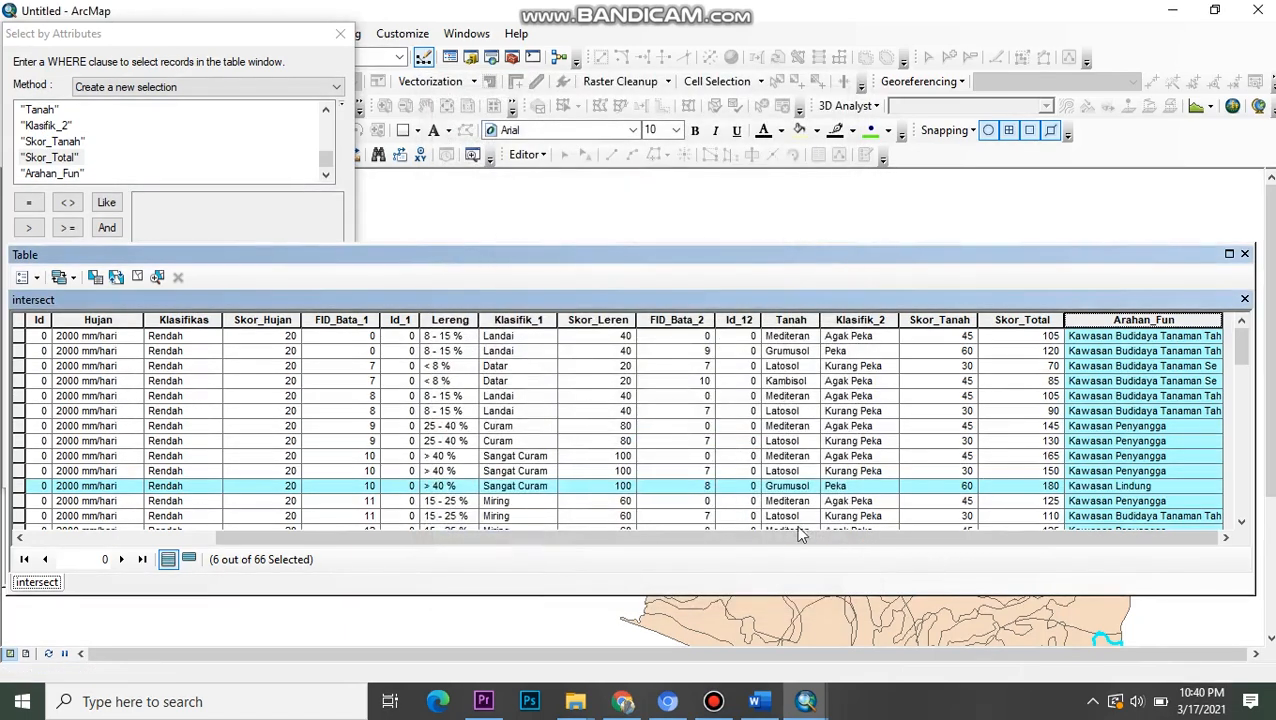
pyautogui.moveTo(648, 538); pyautogui.dragTo(518, 545)
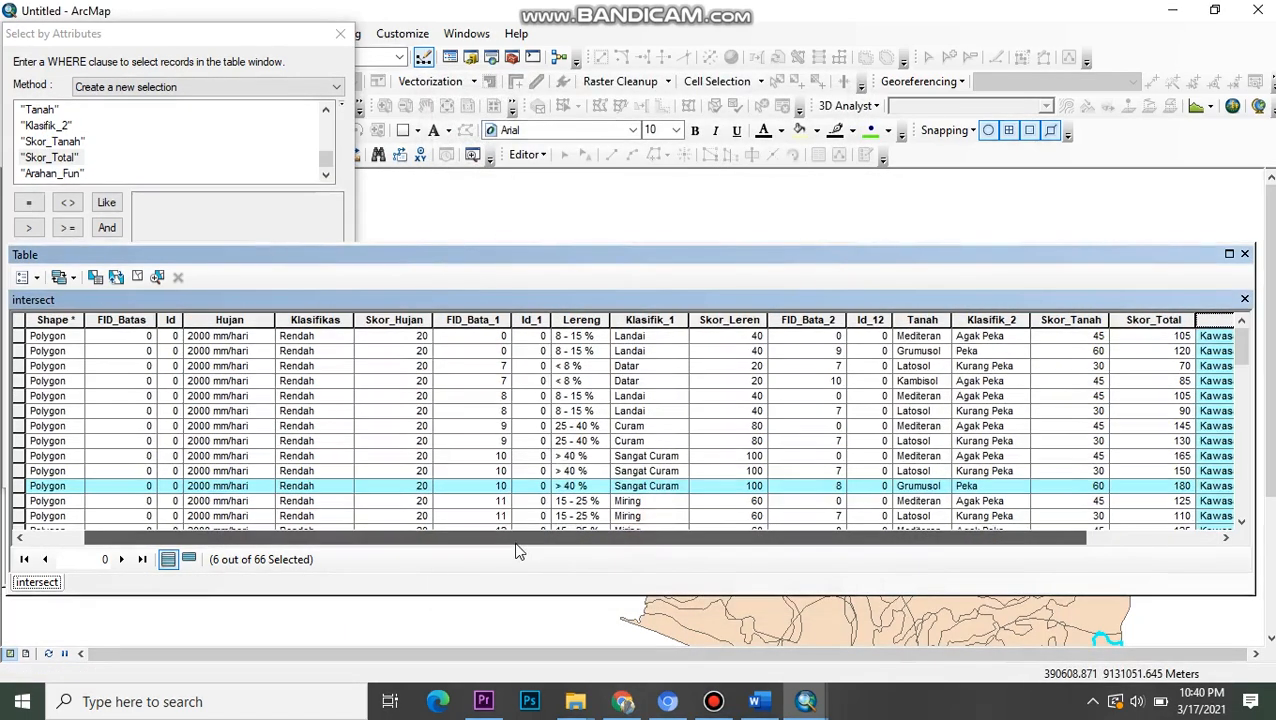
pyautogui.scroll(-10, 583, 462)
pyautogui.scroll(15, 583, 462)
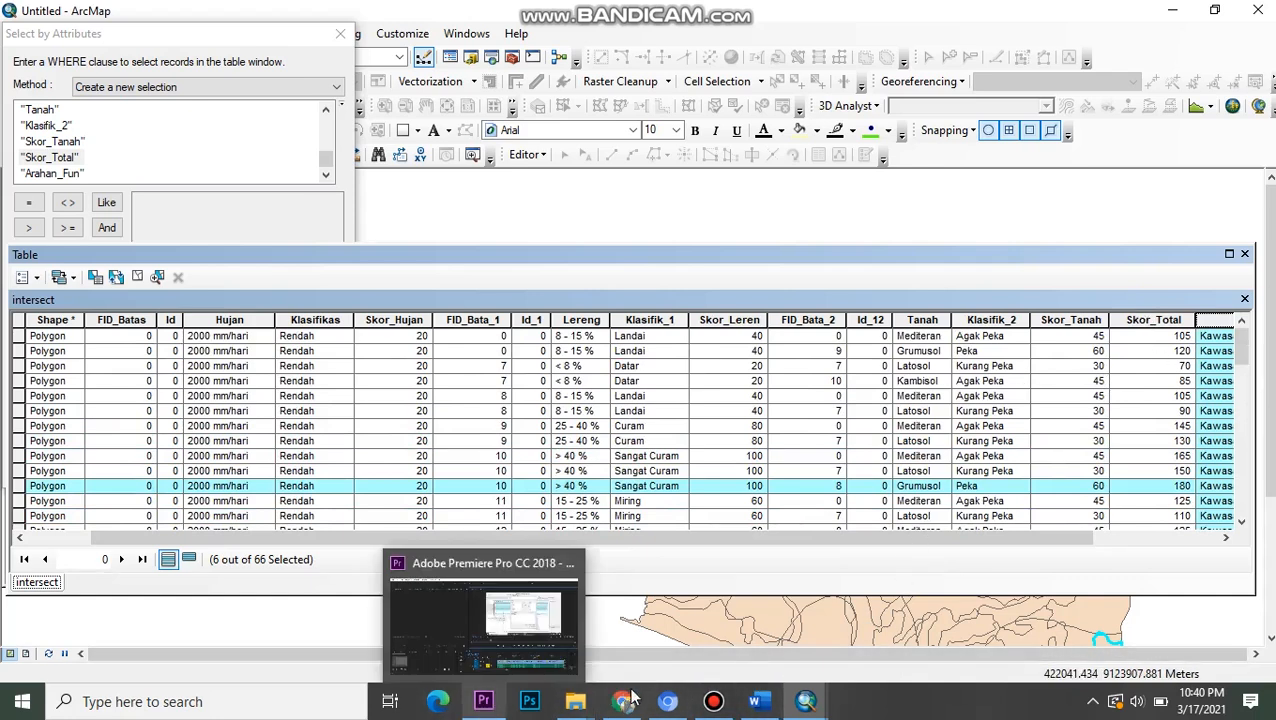
# - Close the Select by Attributes dialog and the intersect attribute table
pyautogui.click(713, 703)
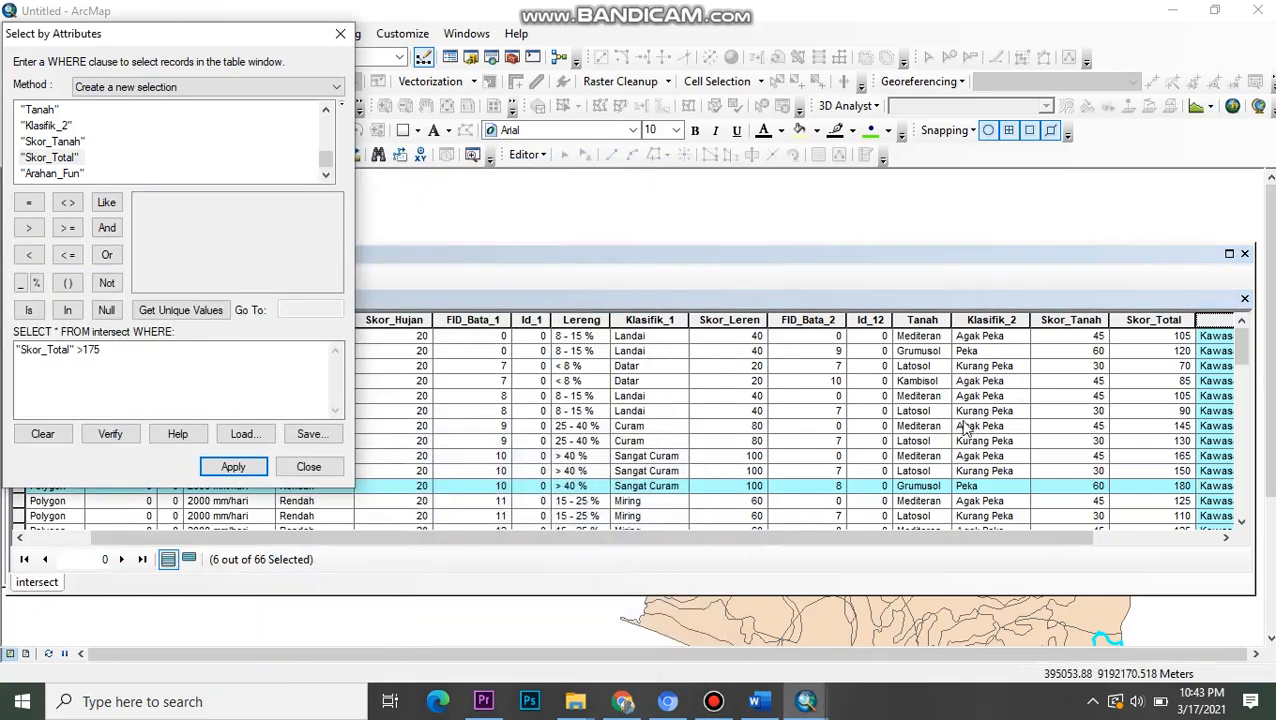
pyautogui.moveTo(876, 253); pyautogui.dragTo(813, 238)
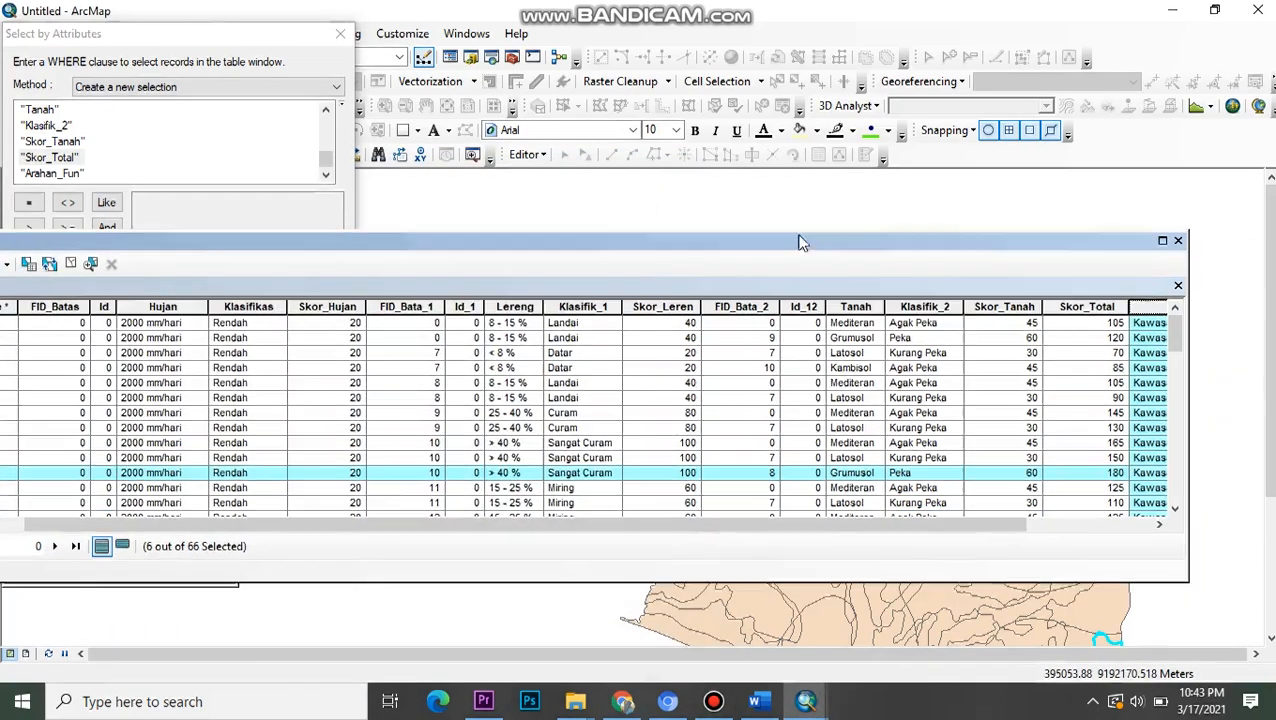
pyautogui.click(345, 37)
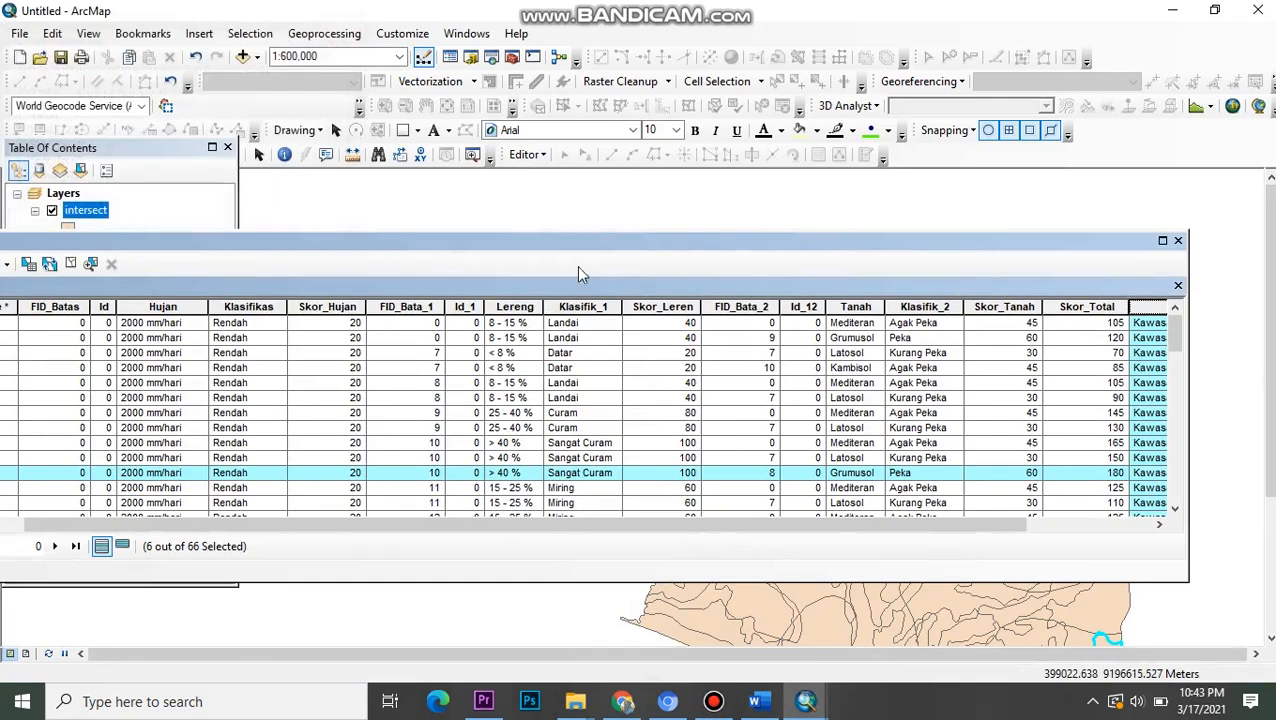
pyautogui.click(528, 158)
pyautogui.click(803, 205)
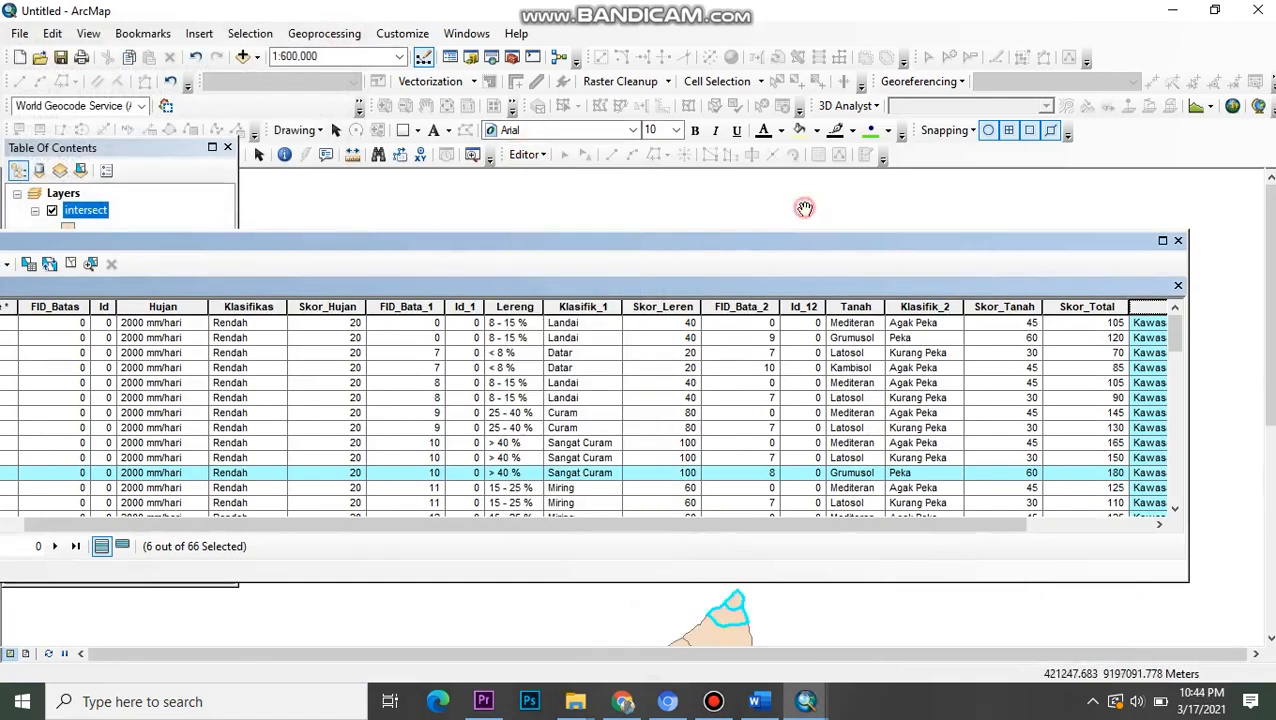
pyautogui.moveTo(863, 242); pyautogui.dragTo(828, 237)
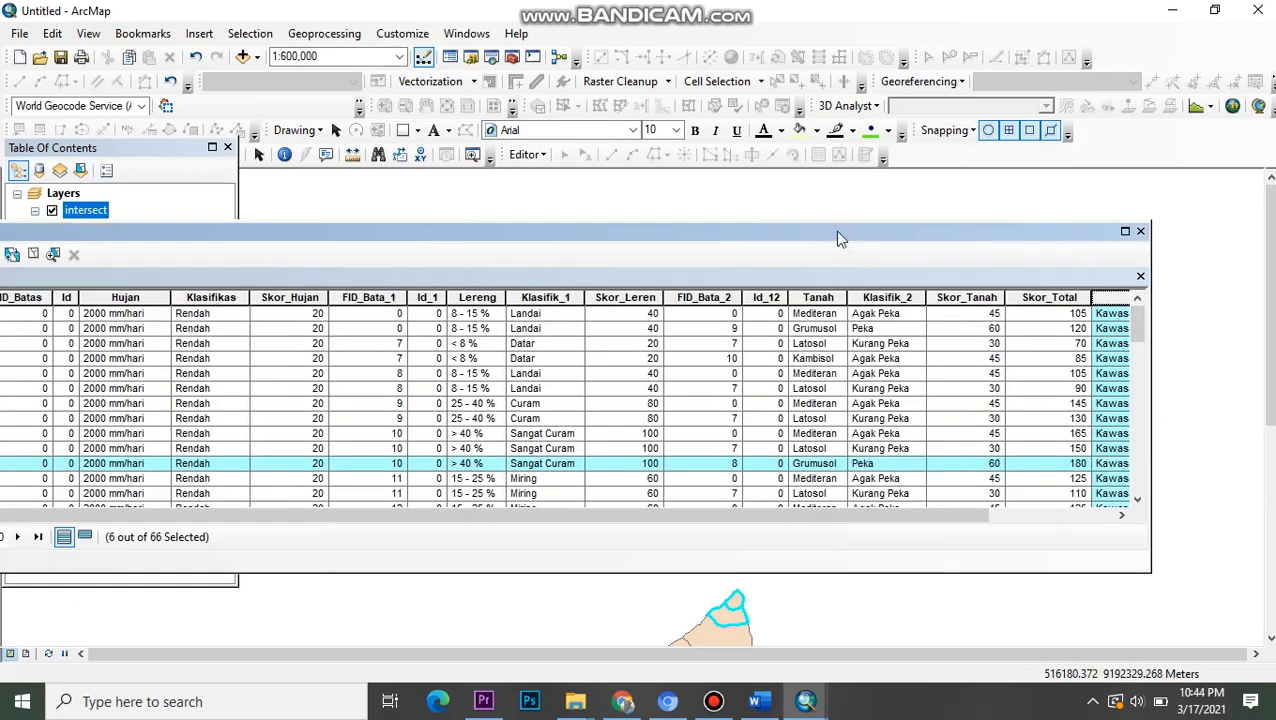
pyautogui.click(1140, 231)
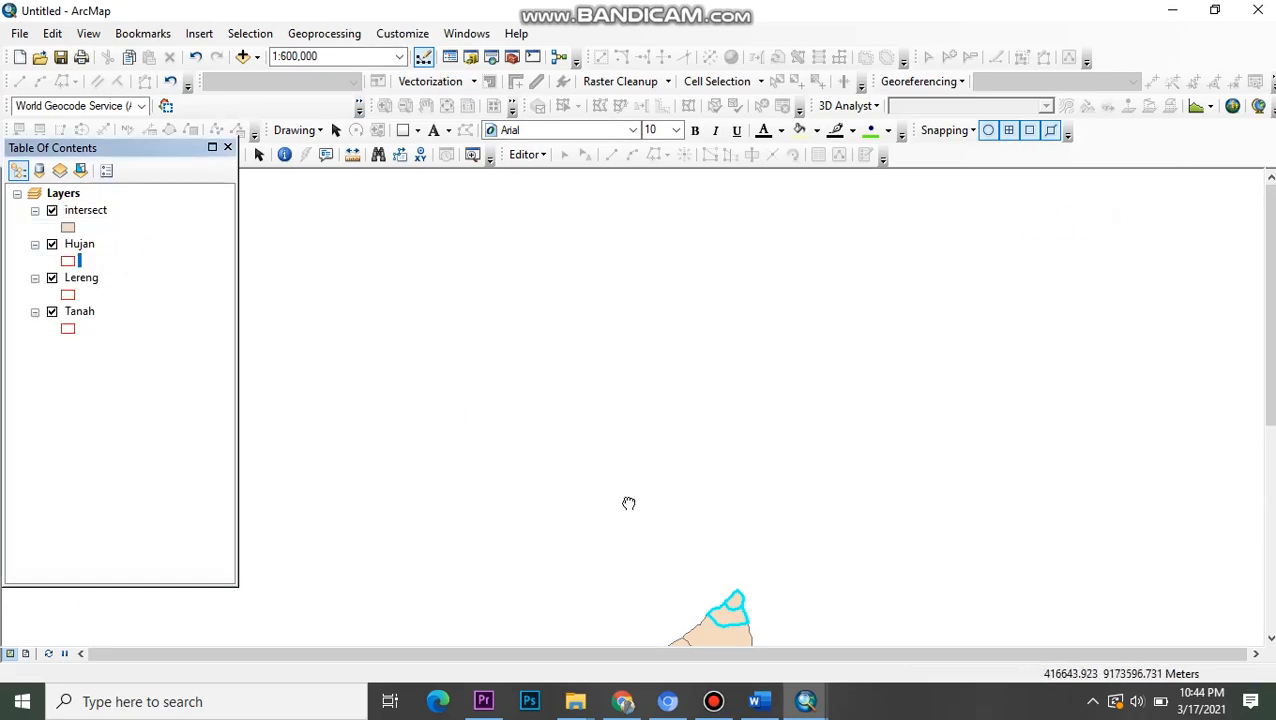
# - Reposition the Table Of Contents window beside the map and clear the selected features
pyautogui.moveTo(621, 538); pyautogui.dragTo(664, 491)
pyautogui.moveTo(678, 545); pyautogui.dragTo(663, 338)
pyautogui.moveTo(743, 567); pyautogui.dragTo(699, 538)
pyautogui.moveTo(167, 147); pyautogui.dragTo(175, 198)
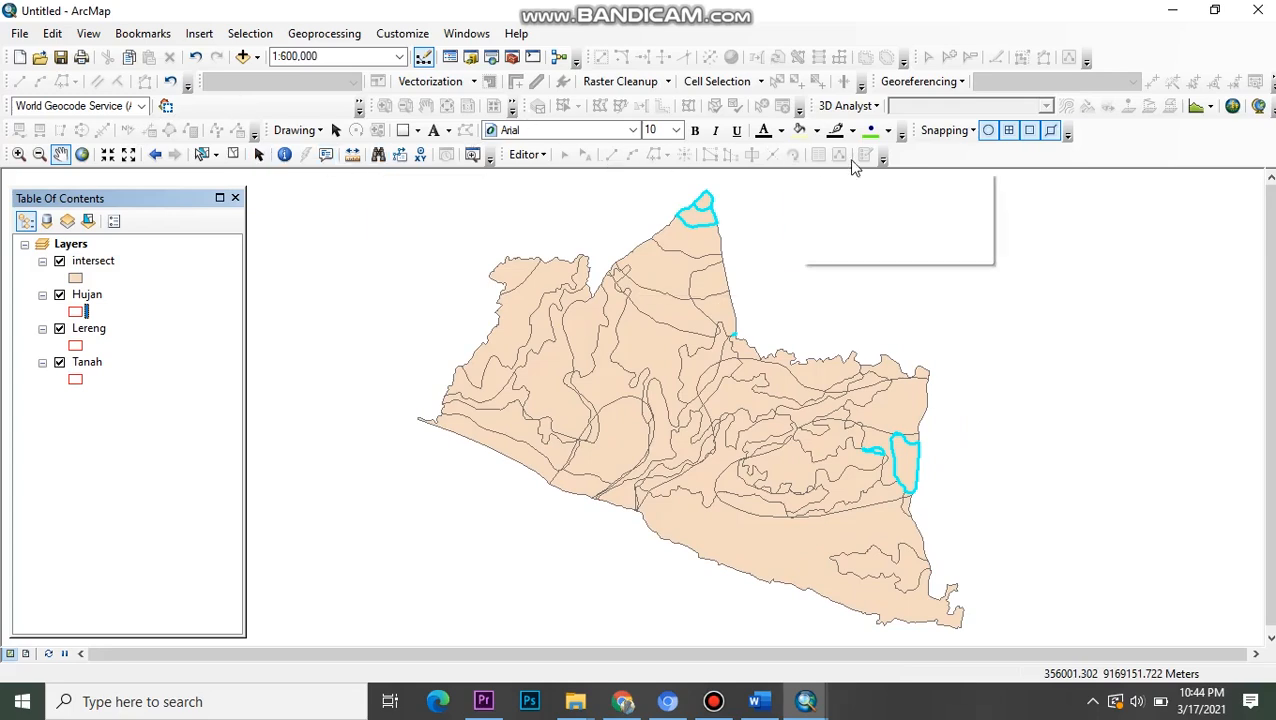
pyautogui.click(232, 154)
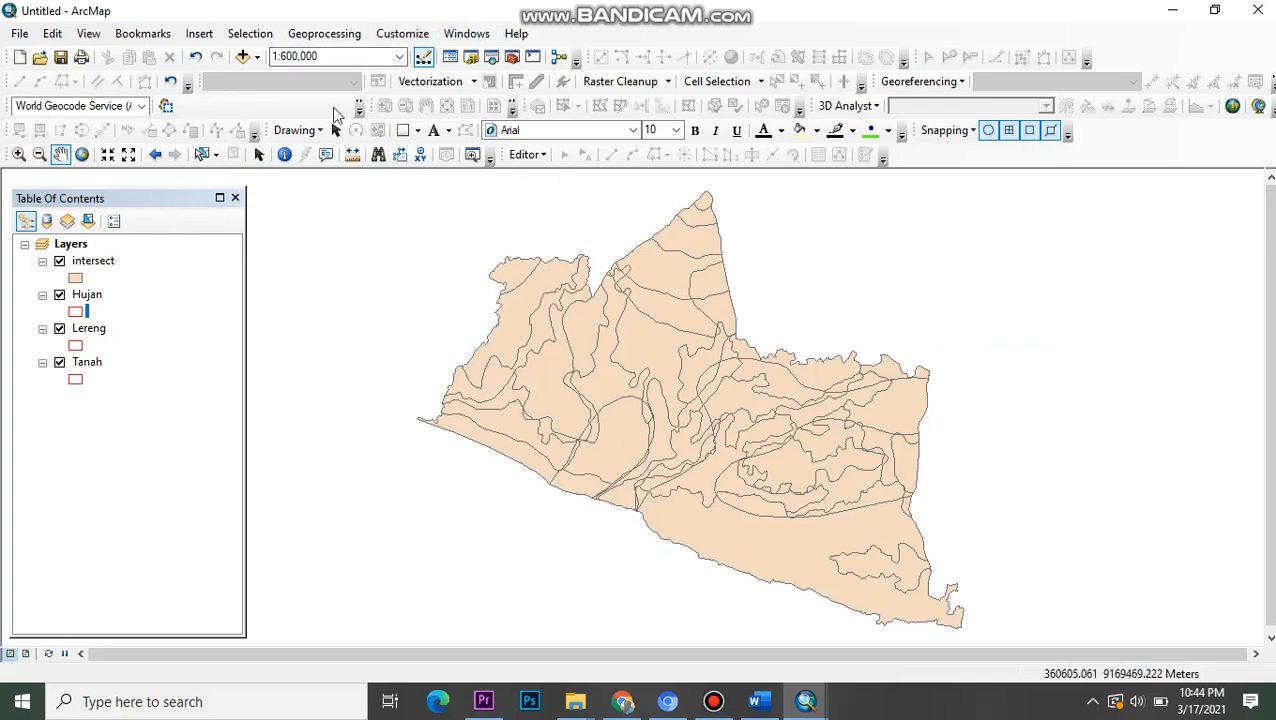
# - Switch to the CURAH HUJAN window in File Explorer and go up to its parent folder KUMPULAN
pyautogui.moveTo(583, 707)
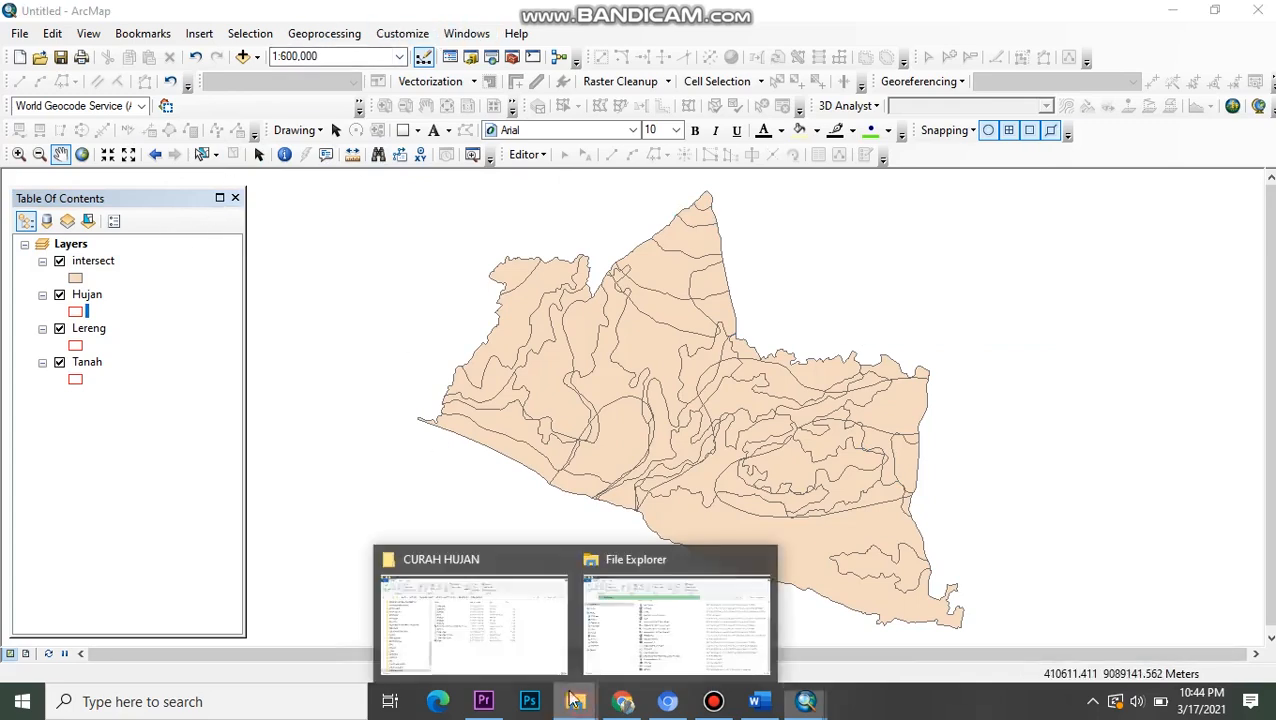
pyautogui.click(540, 630)
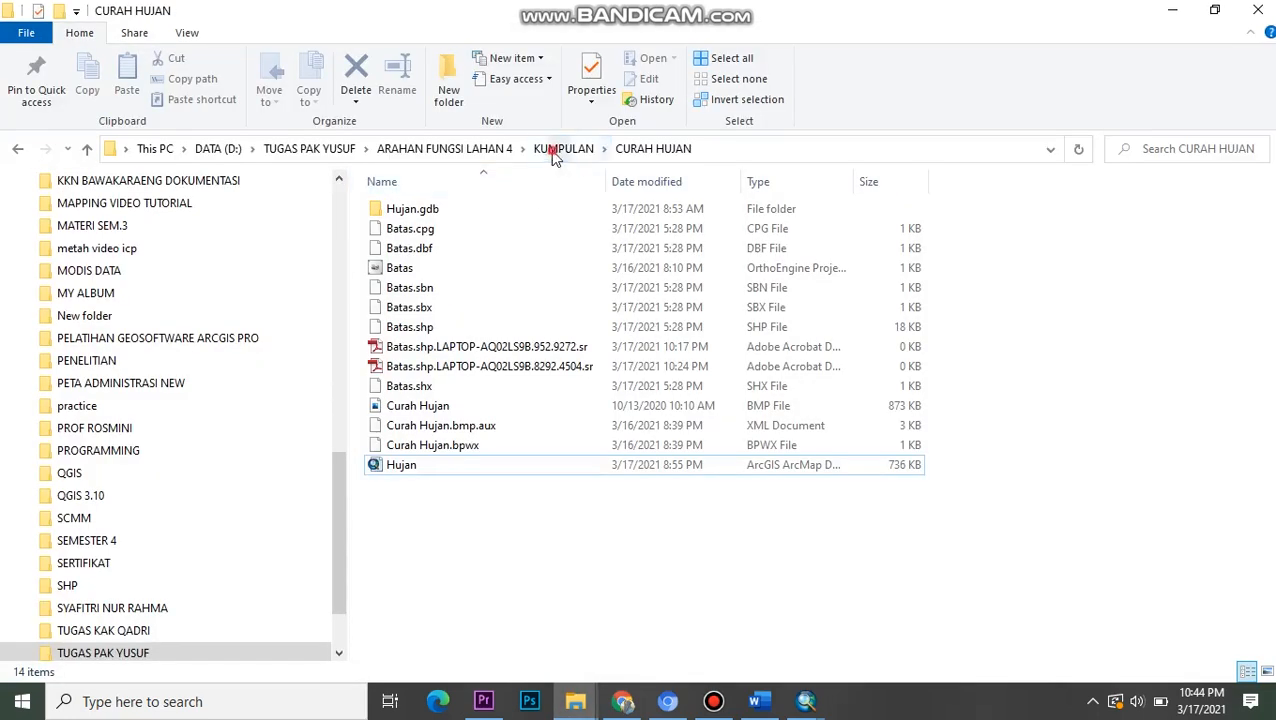
pyautogui.click(560, 150)
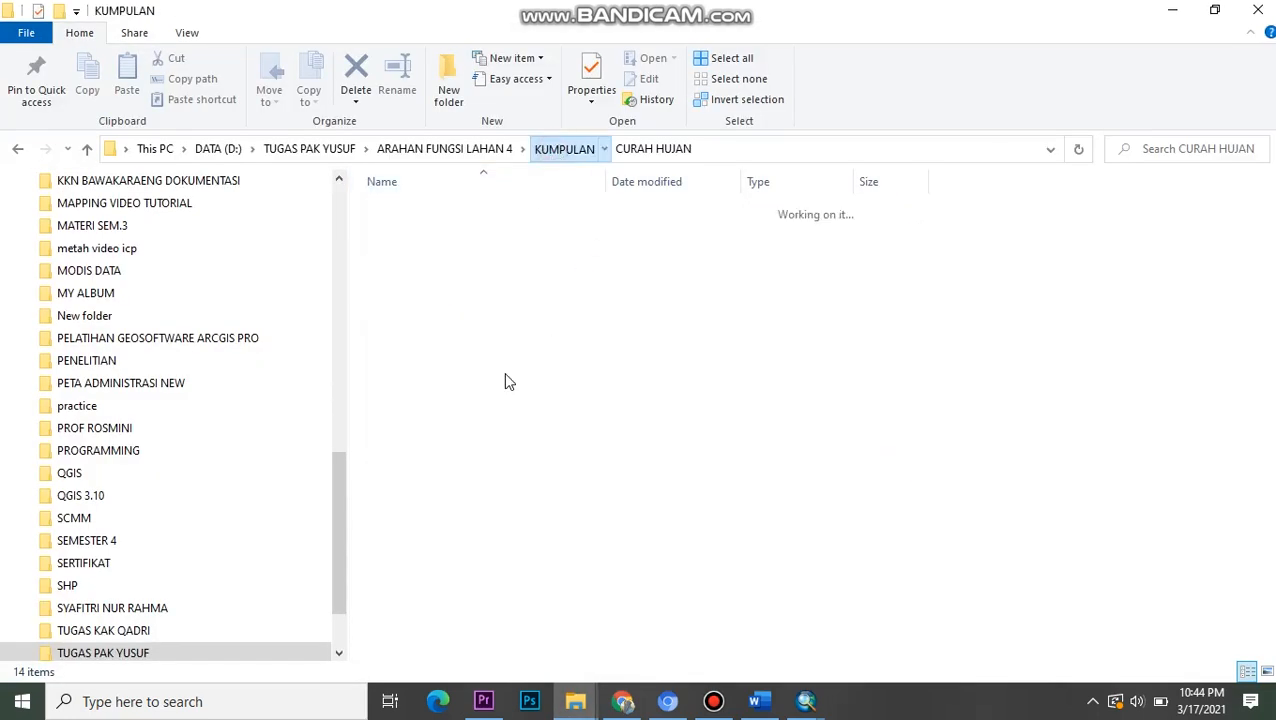
pyautogui.click(560, 390)
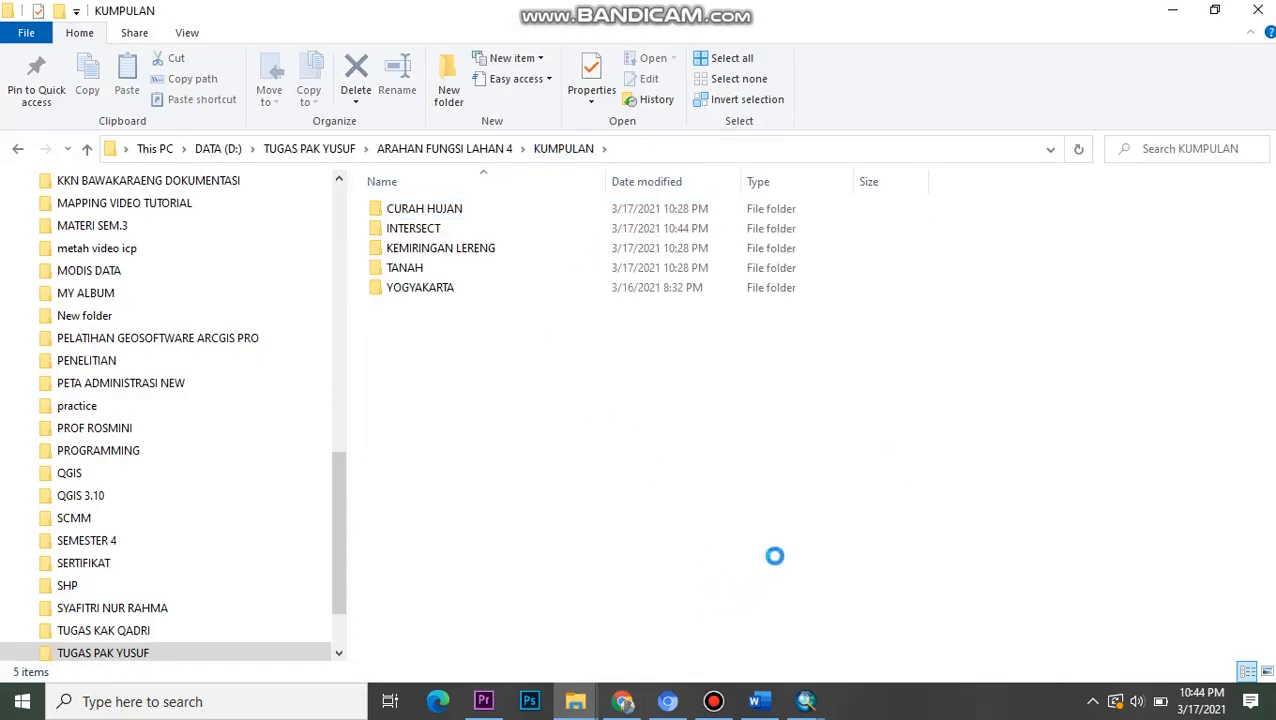
# - Create a new folder named DISSOLVE inside the KUMPULAN folder
pyautogui.rightClick(752, 601)
pyautogui.moveTo(665, 345)
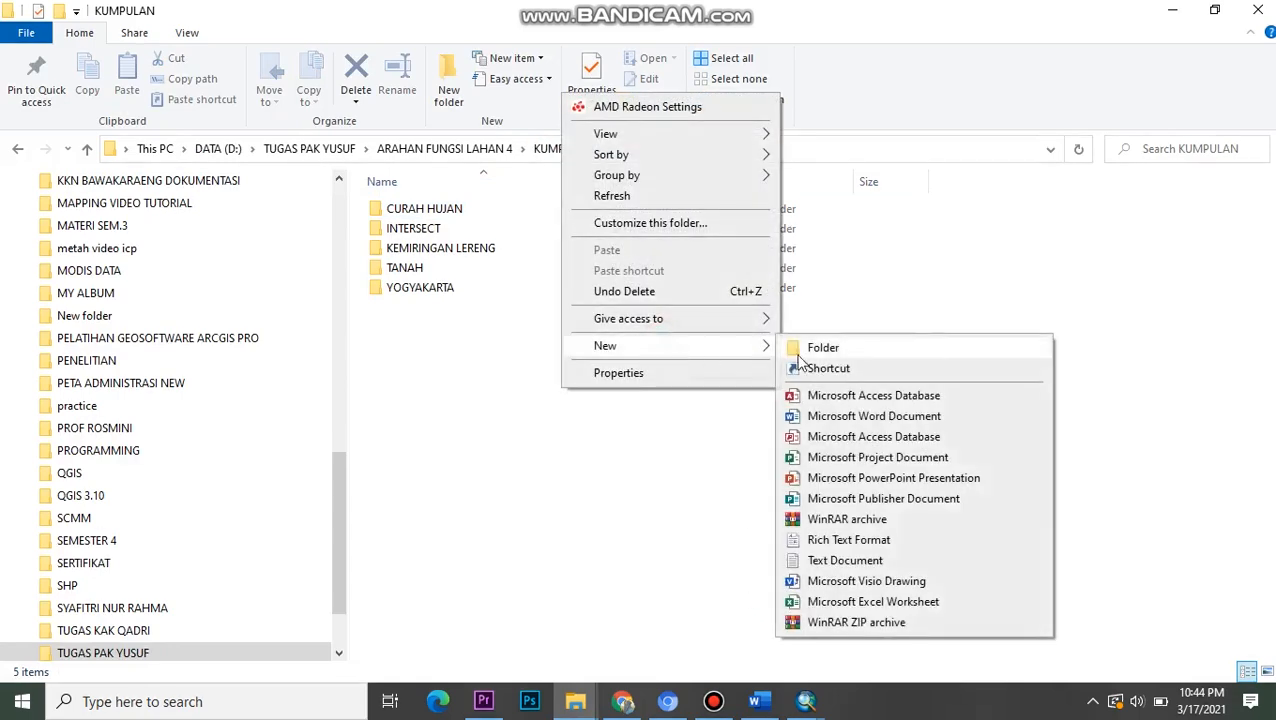
pyautogui.click(812, 347)
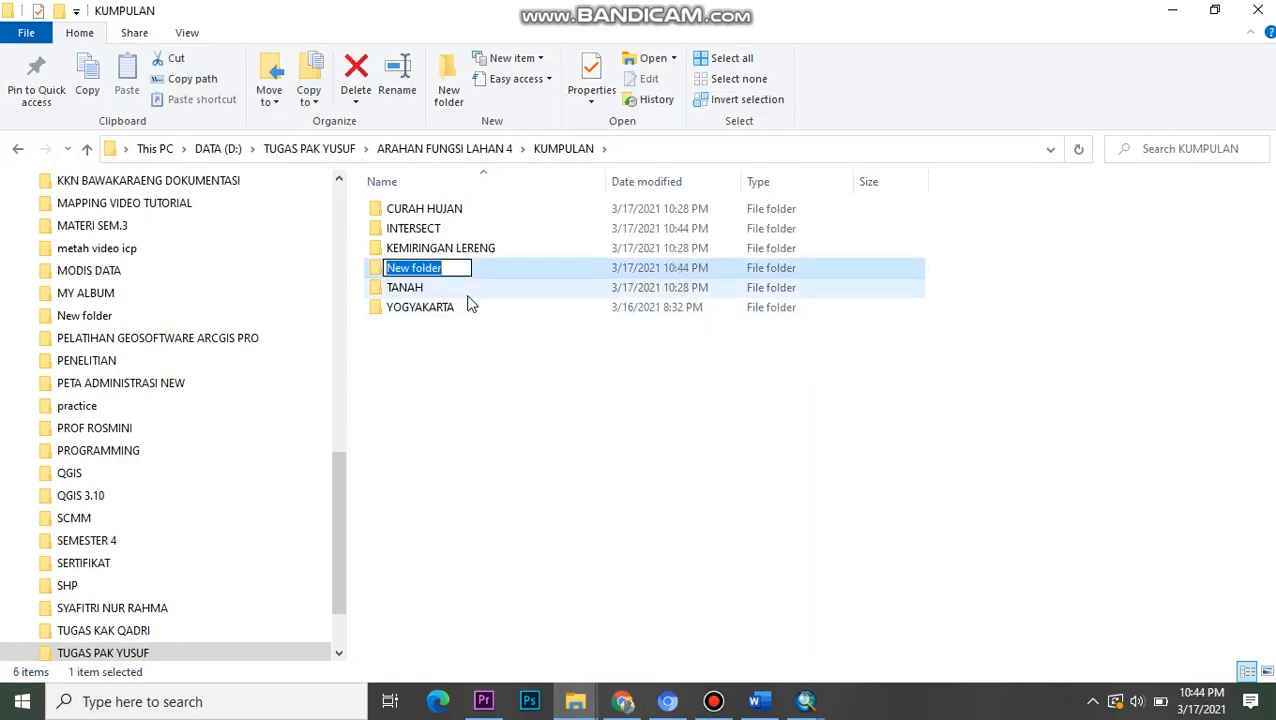
pyautogui.press('BackSpace')
pyautogui.press('capslock')
pyautogui.write('DISOOL')
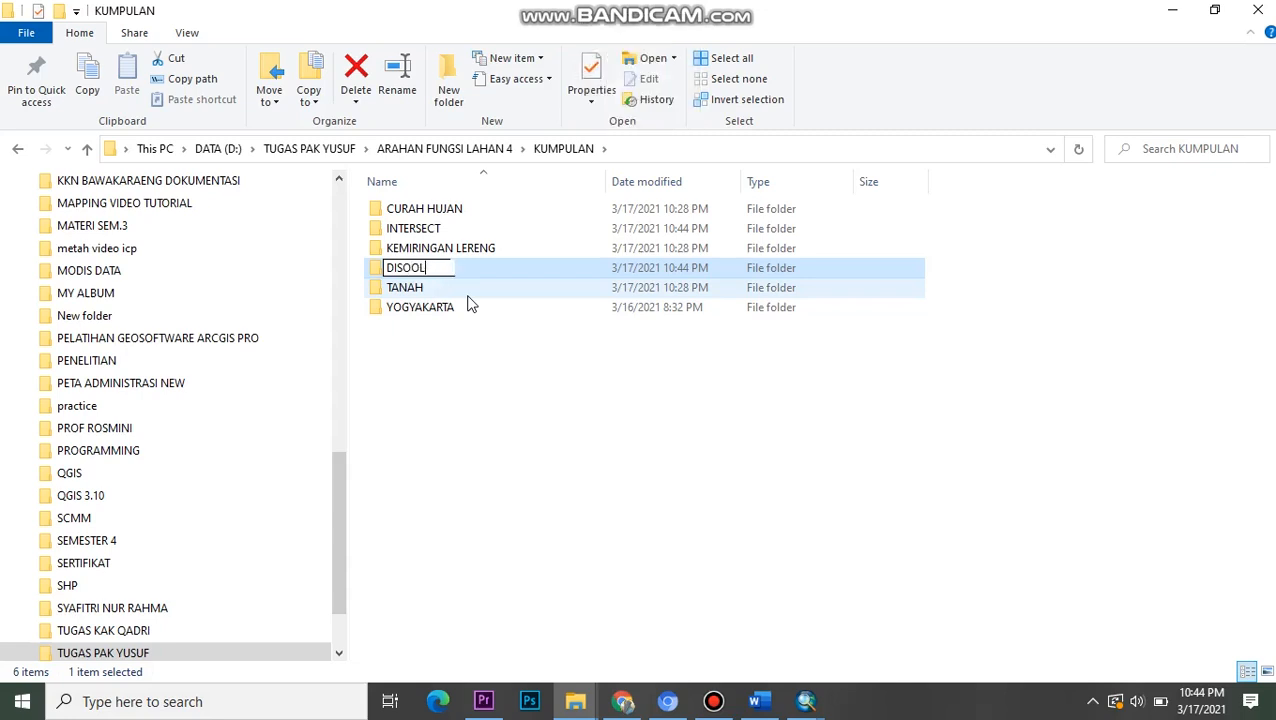
pyautogui.press('BackSpace')
pyautogui.press('BackSpace')
pyautogui.press('BackSpace')
pyautogui.write('SOLVE')
pyautogui.press('Return')
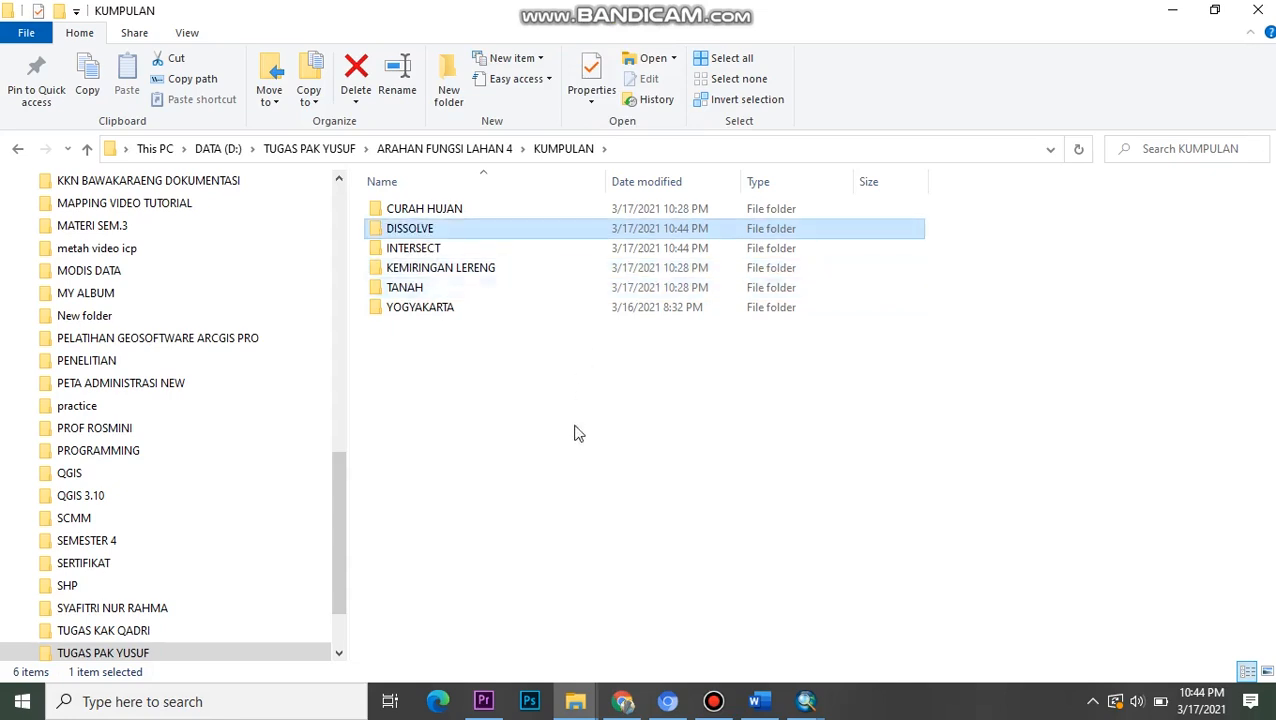
# - Switch to the Untitled ArcMap window and start a Dissolve with intersect as the input features
pyautogui.moveTo(805, 700)
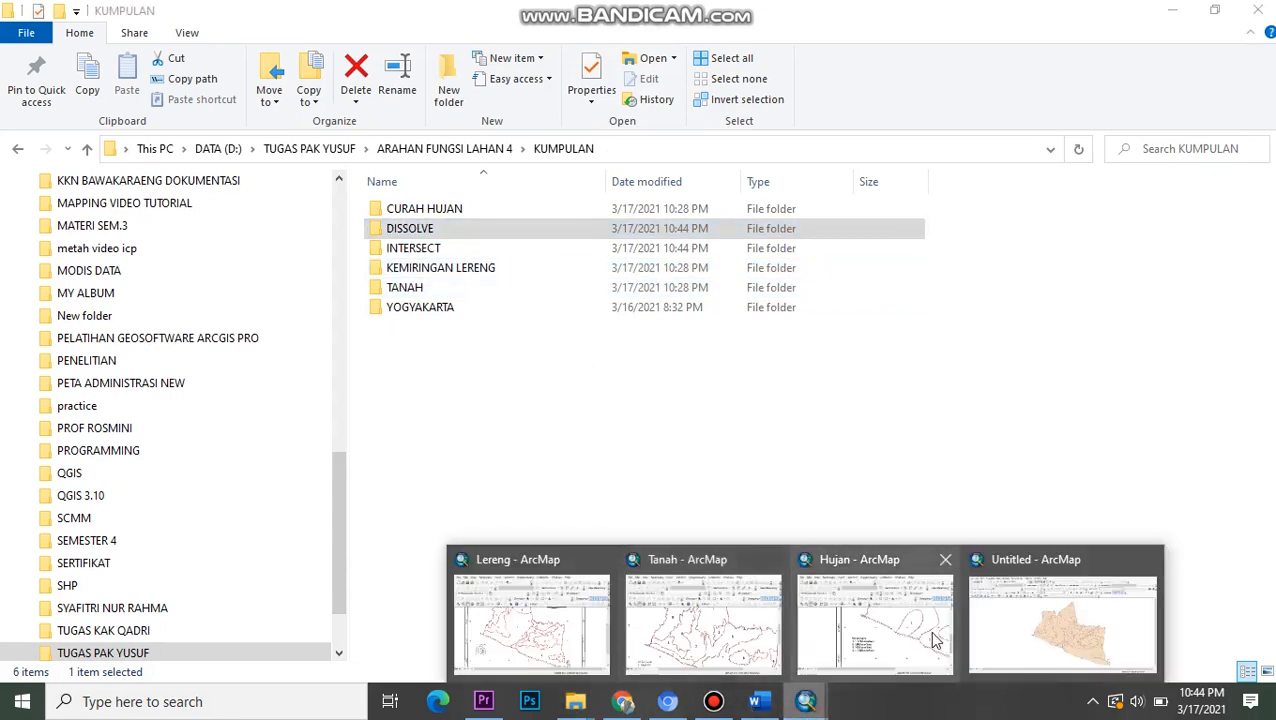
pyautogui.click(980, 638)
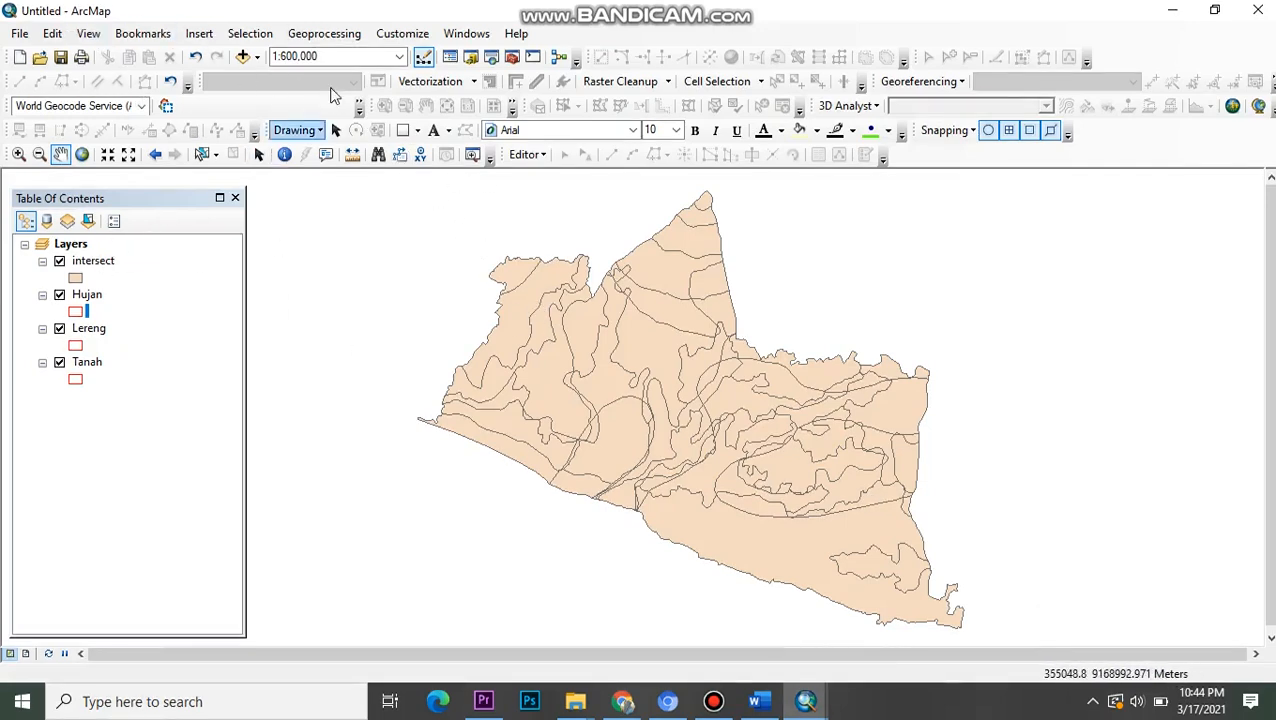
pyautogui.click(292, 34)
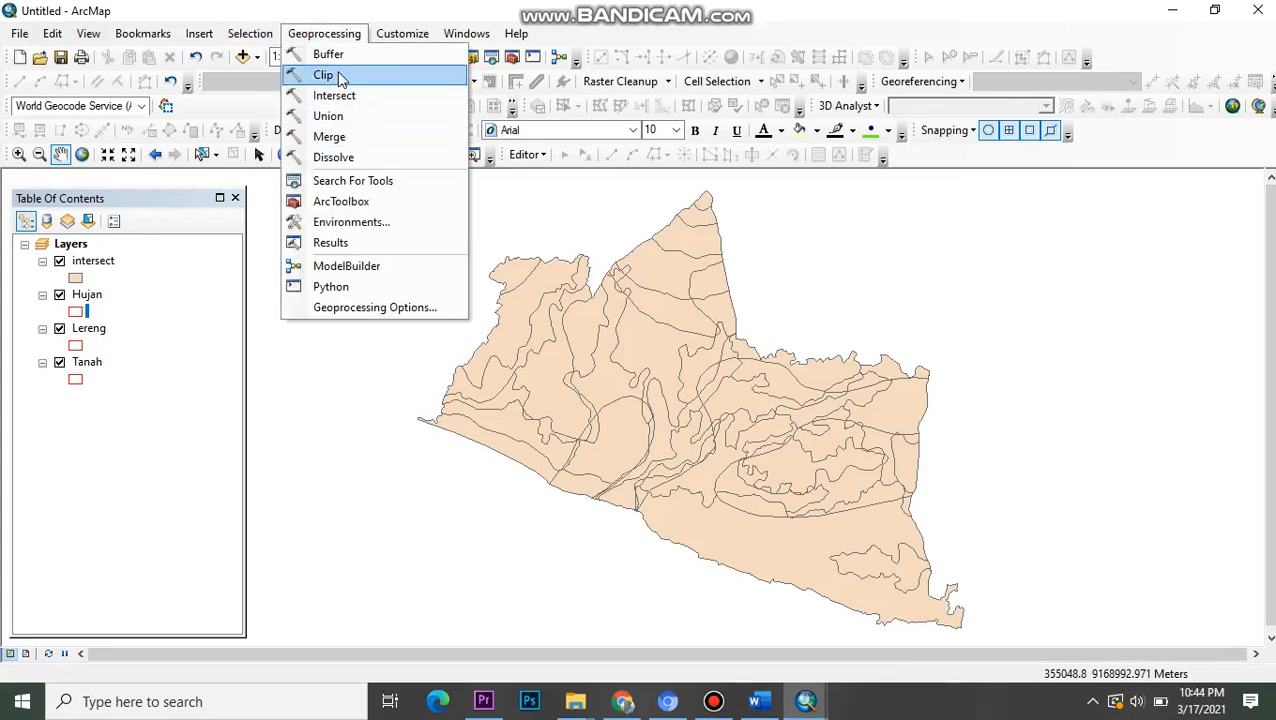
pyautogui.click(345, 157)
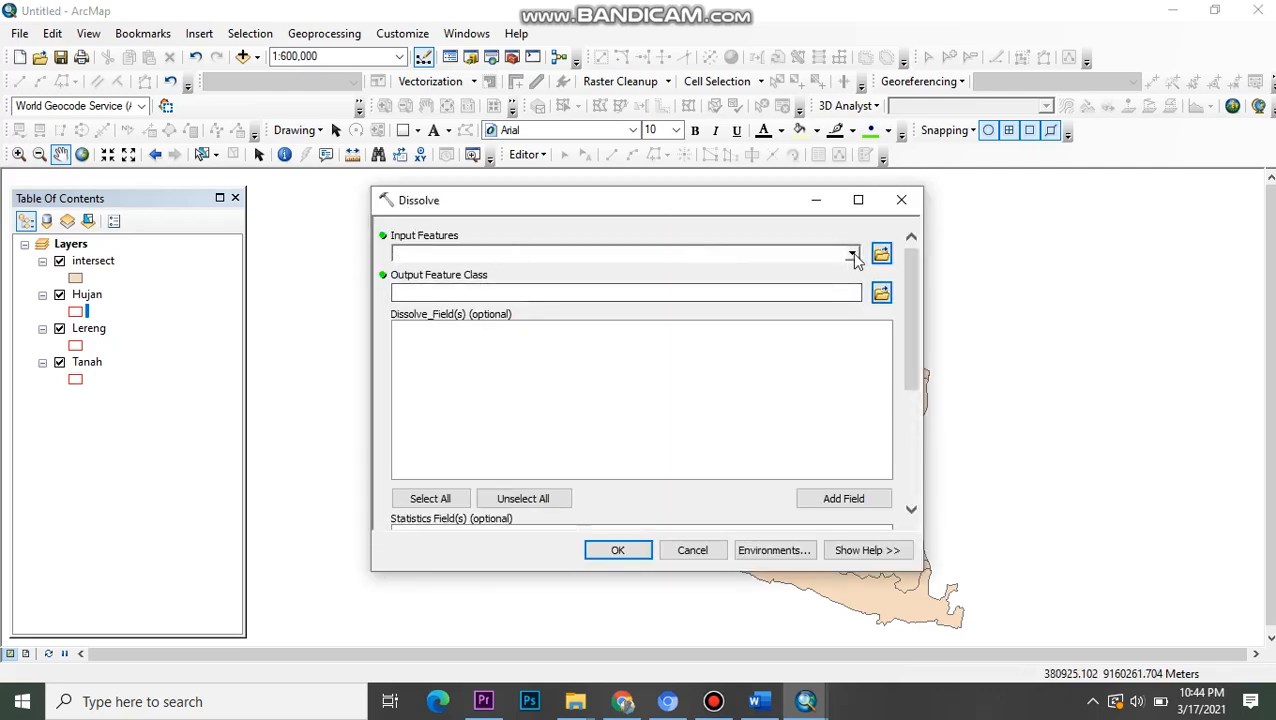
pyautogui.click(852, 254)
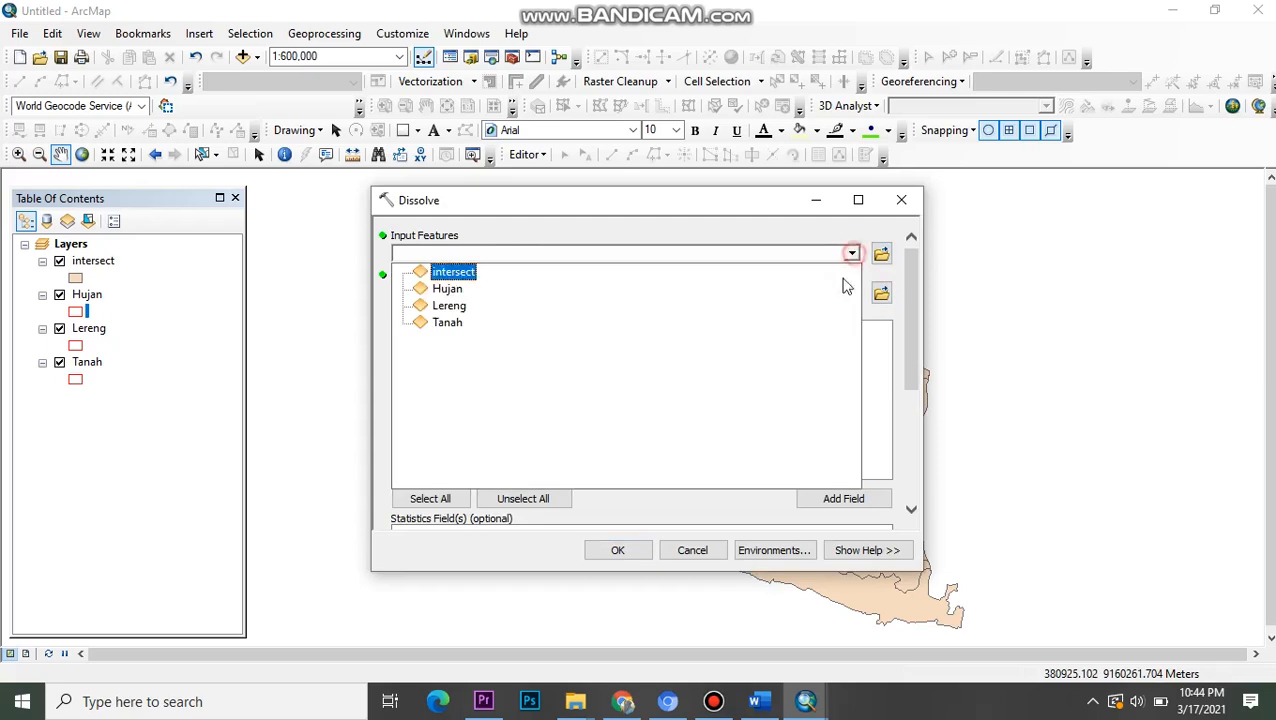
pyautogui.click(462, 280)
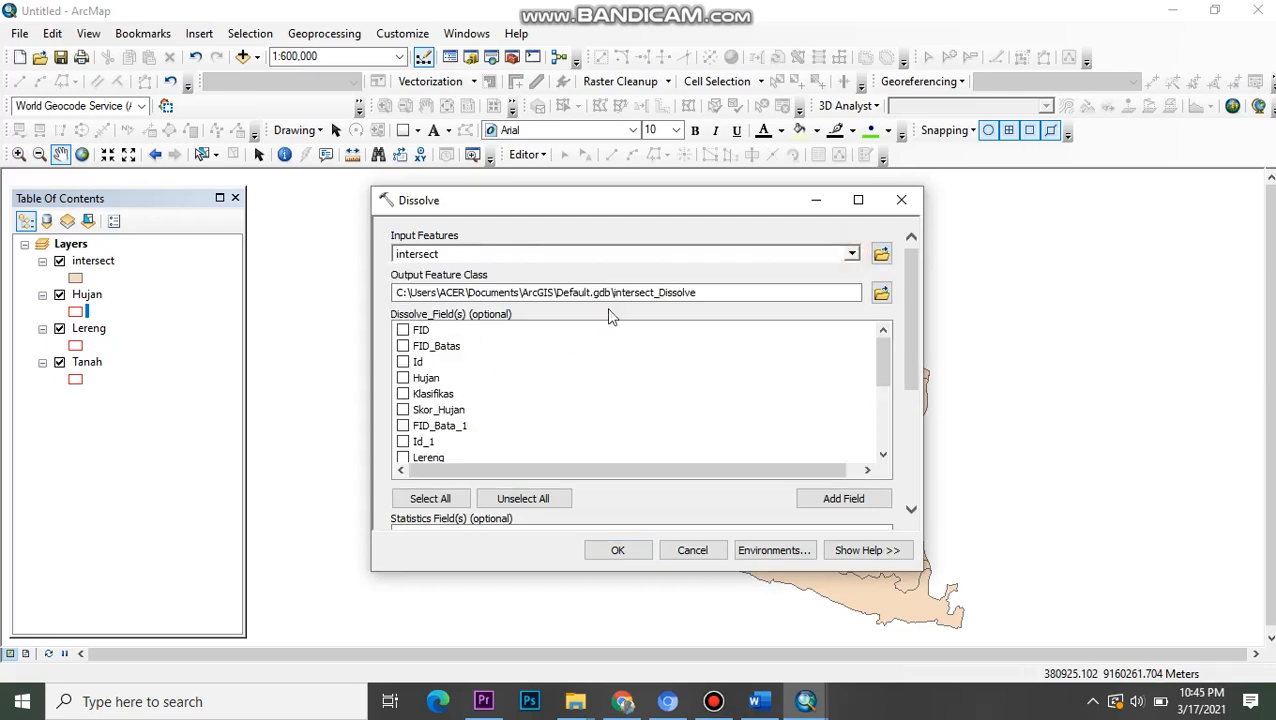
# - Set the Dissolve output to a feature class named Peta_Arahan_Fungsi_Lahan in the DISSOLVE folder inside KUMPULAN
pyautogui.click(881, 293)
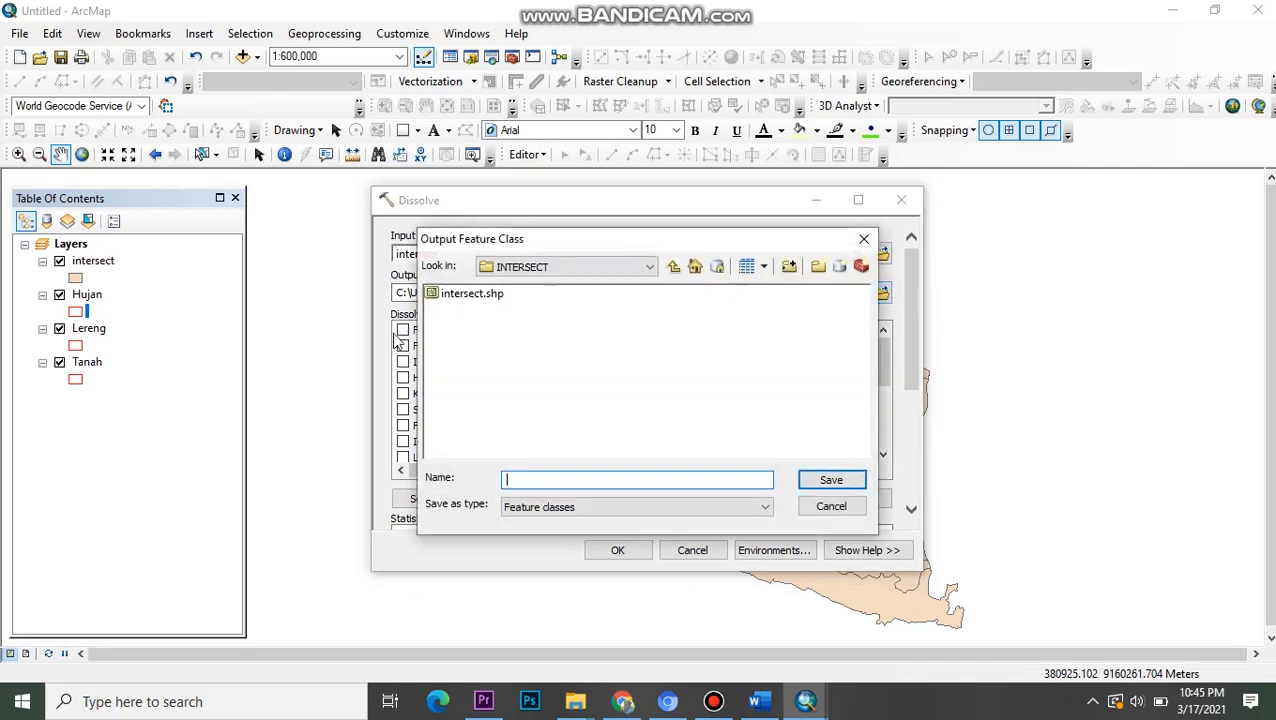
pyautogui.click(621, 265)
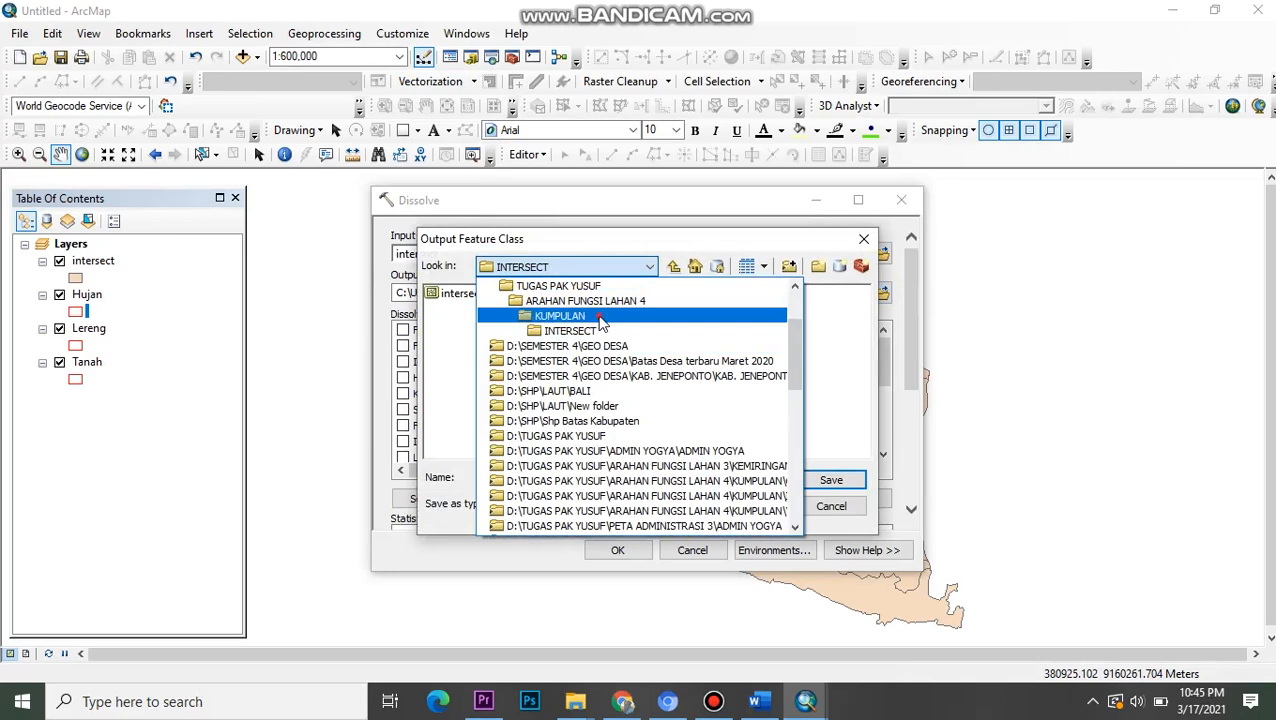
pyautogui.click(602, 316)
pyautogui.doubleClick(466, 309)
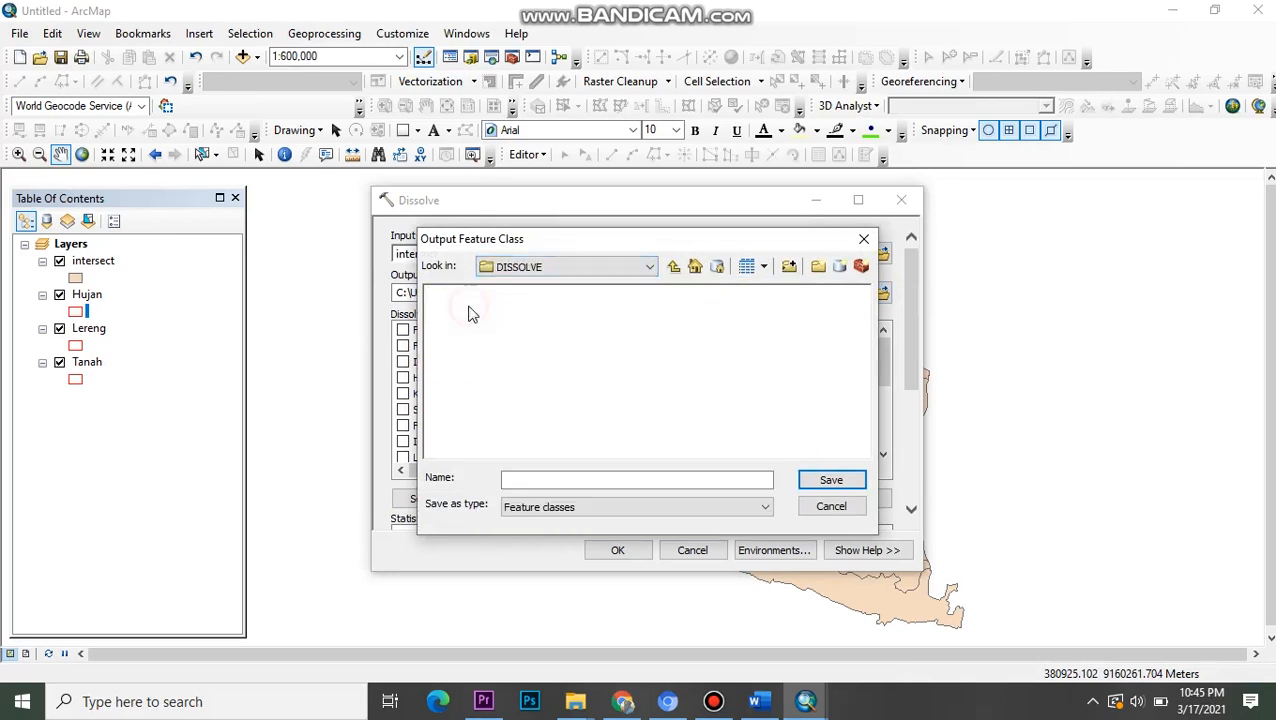
pyautogui.click(673, 266)
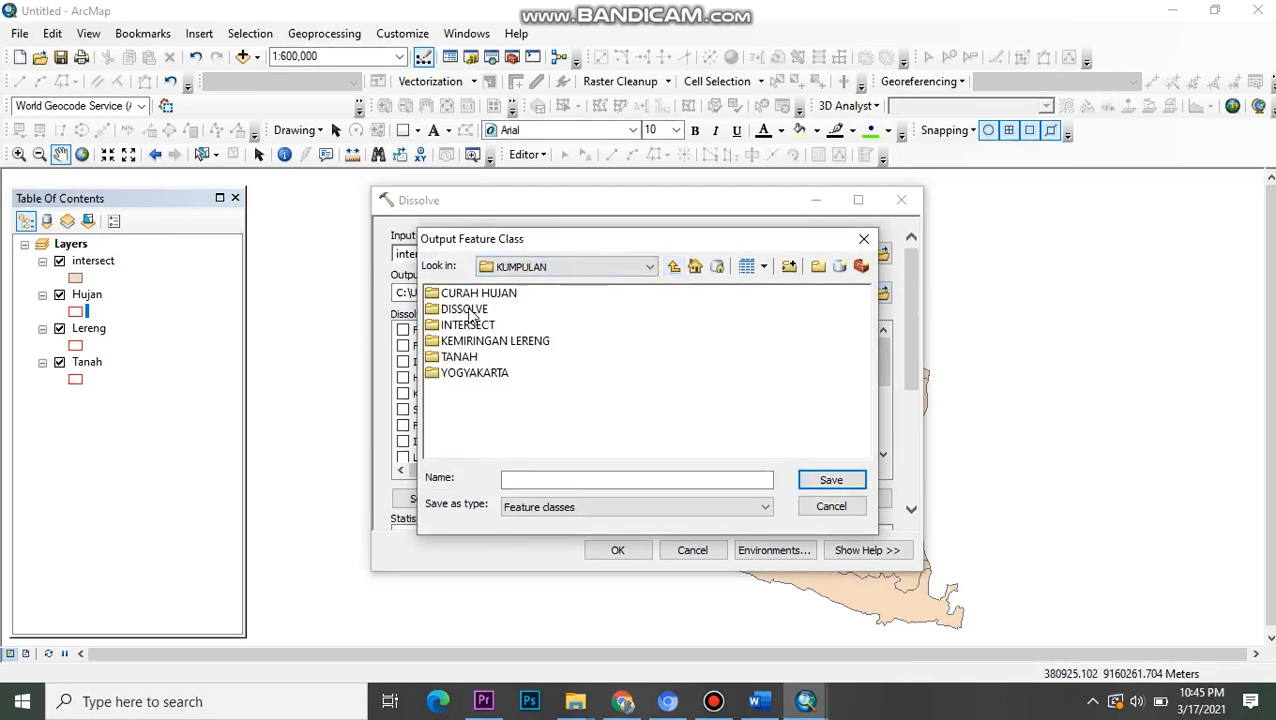
pyautogui.click(466, 310)
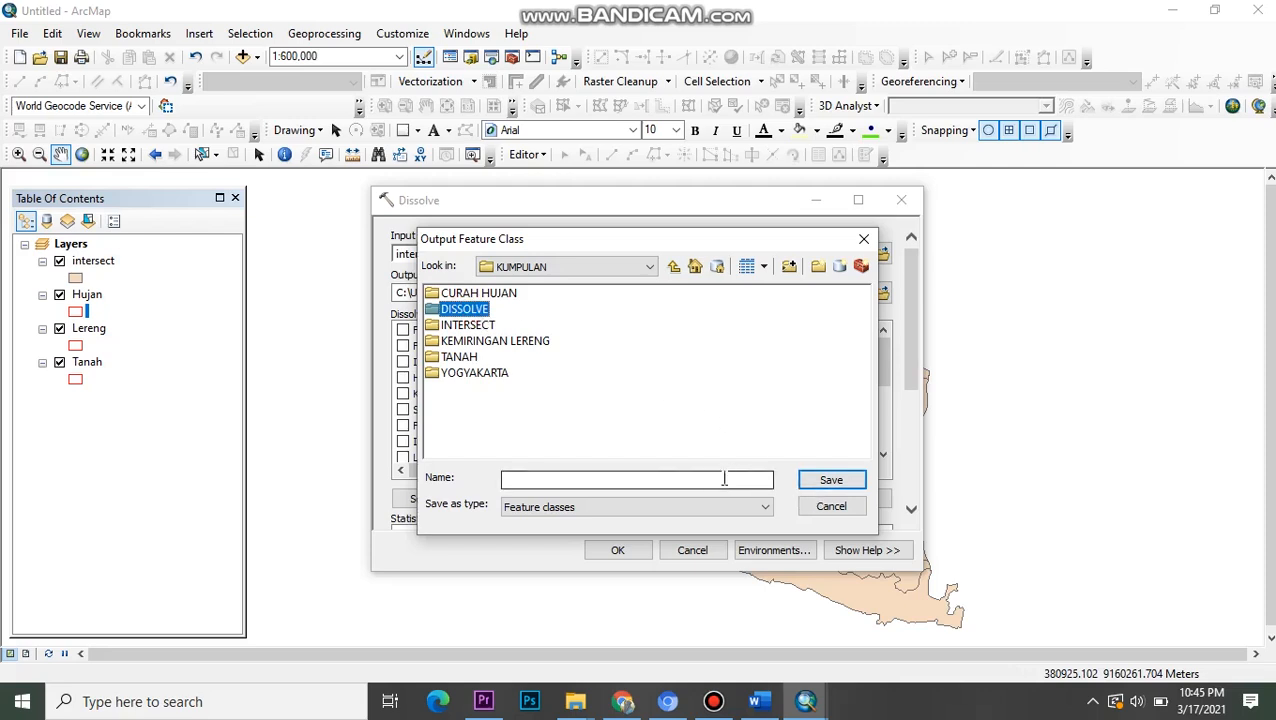
pyautogui.doubleClick(462, 310)
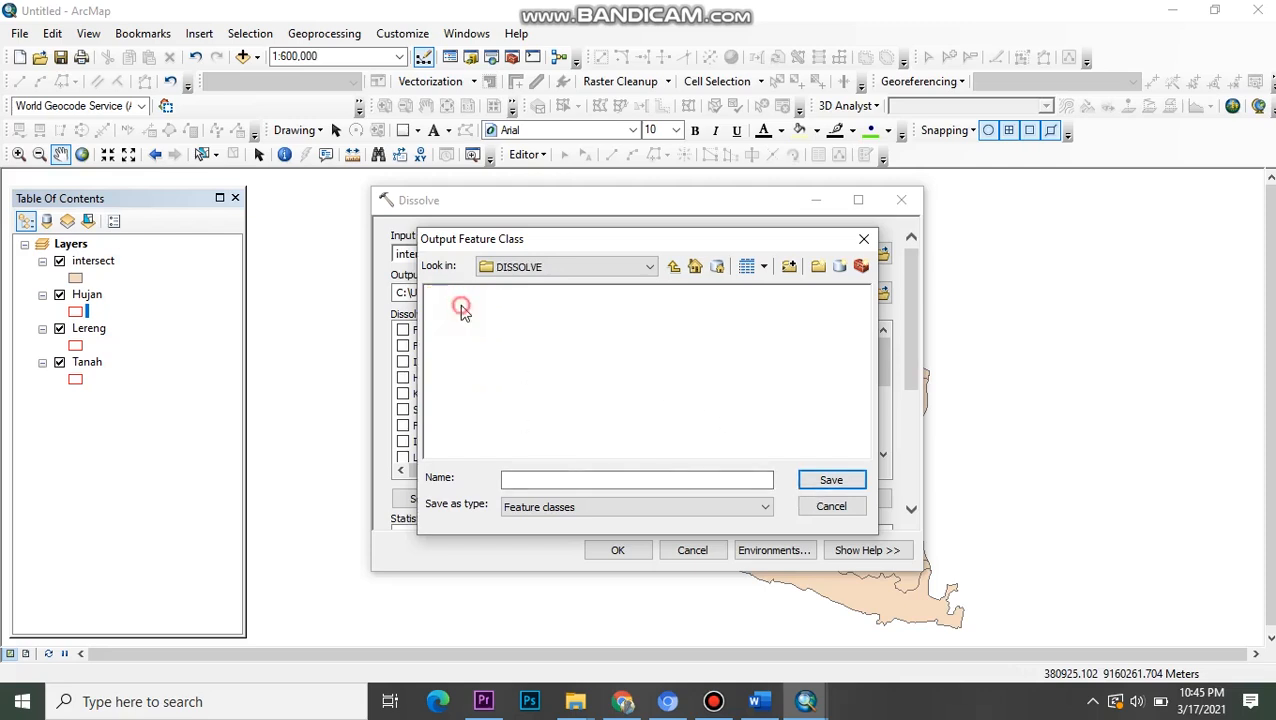
pyautogui.click(564, 480)
pyautogui.press('capslock')
pyautogui.write('Peta_Arahan_Fungsi_Lahan')
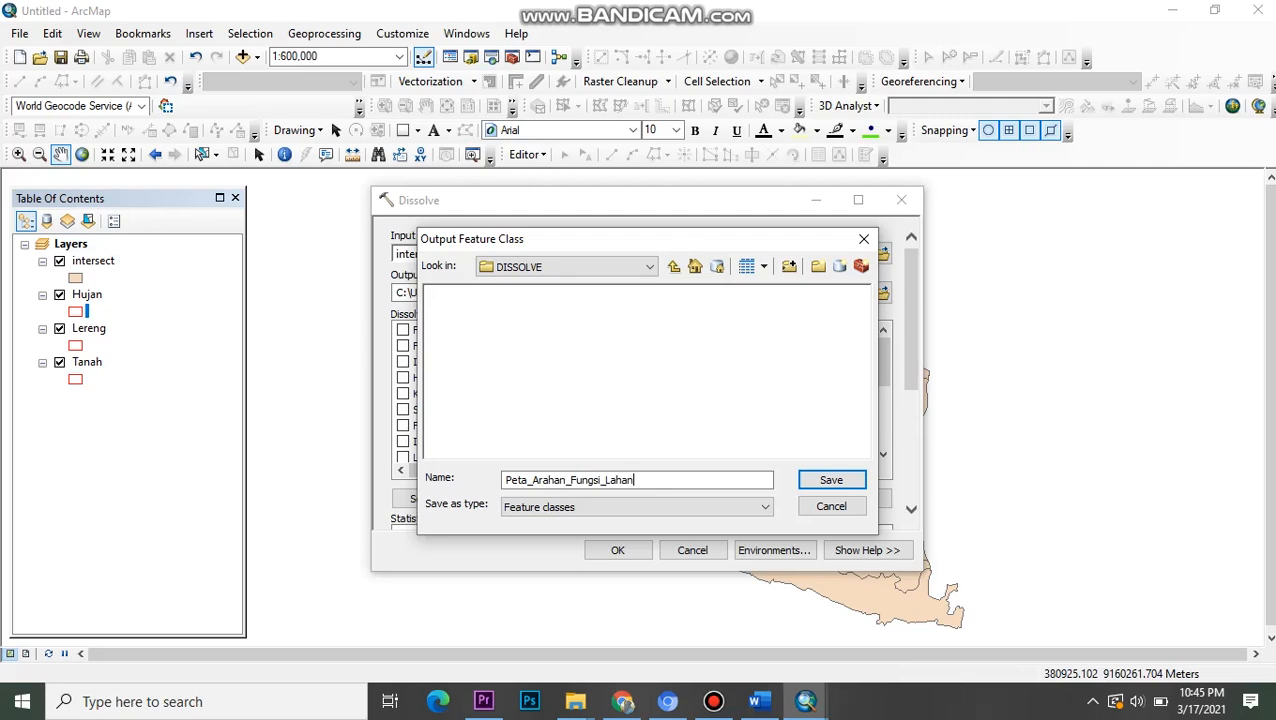
pyautogui.click(826, 482)
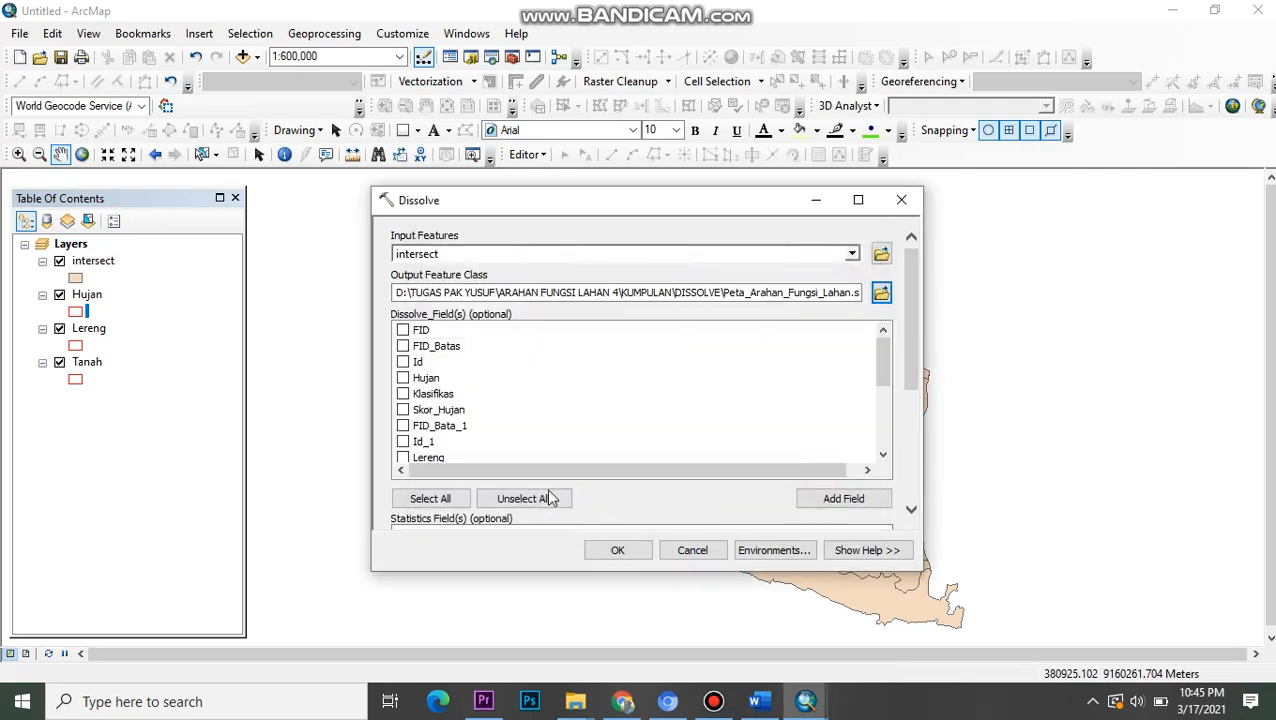
pyautogui.scroll(-4, 427, 402)
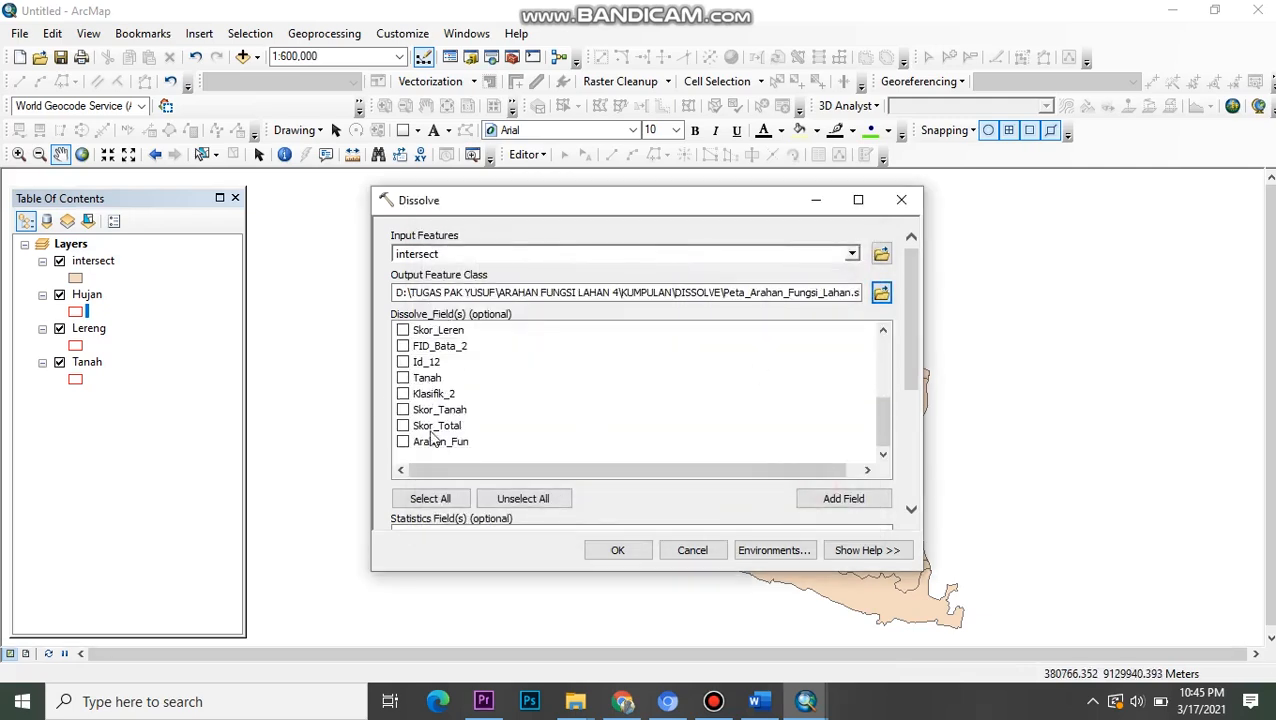
pyautogui.click(430, 498)
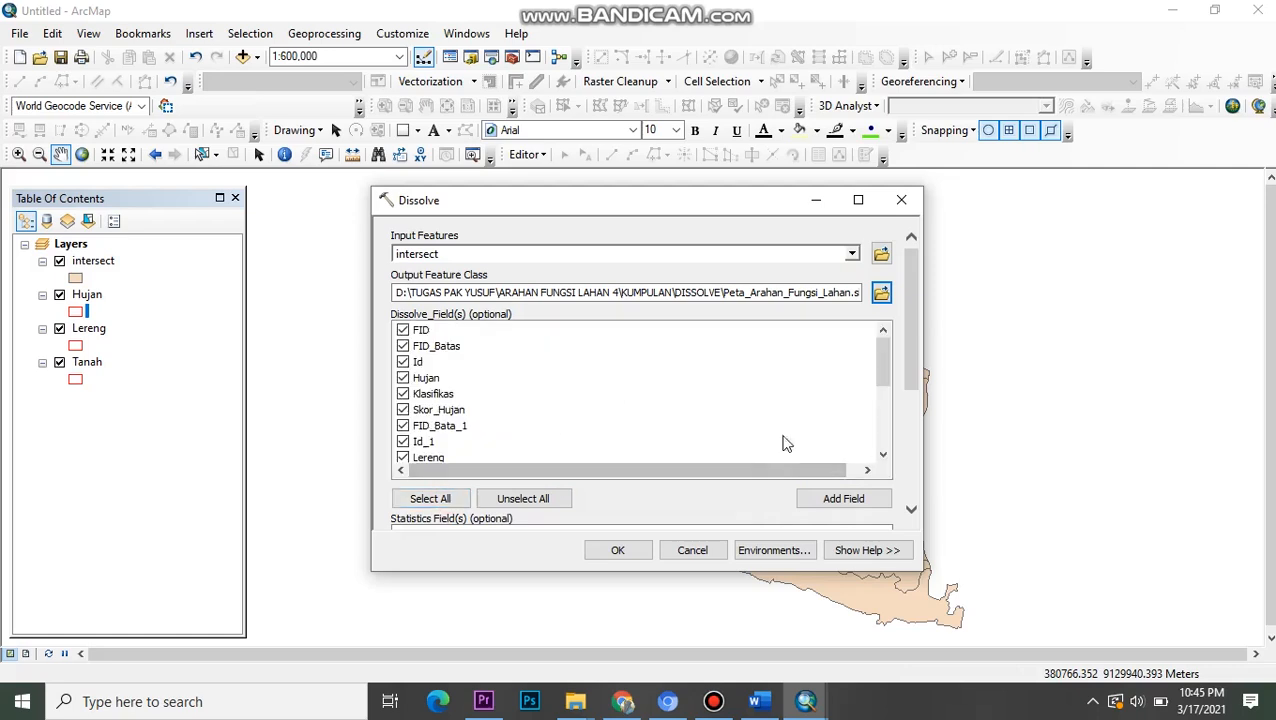
pyautogui.scroll(-4, 783, 441)
pyautogui.scroll(-1, 646, 402)
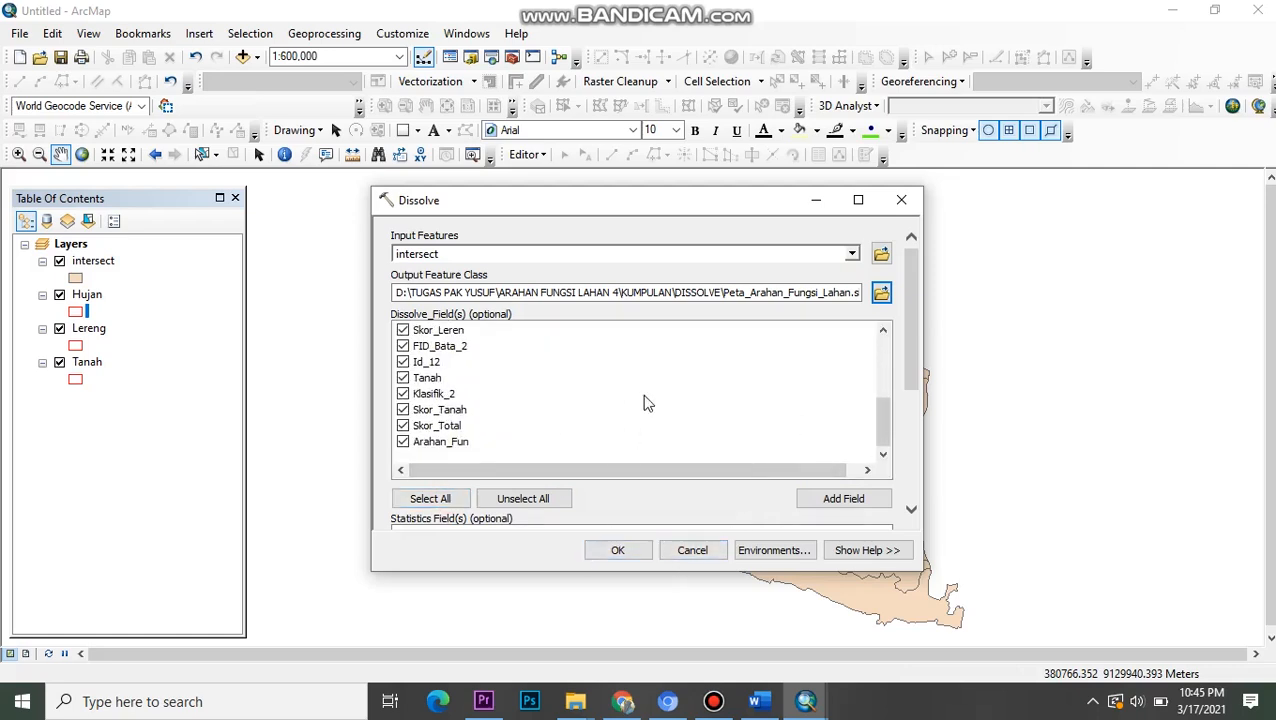
pyautogui.scroll(-1, 630, 490)
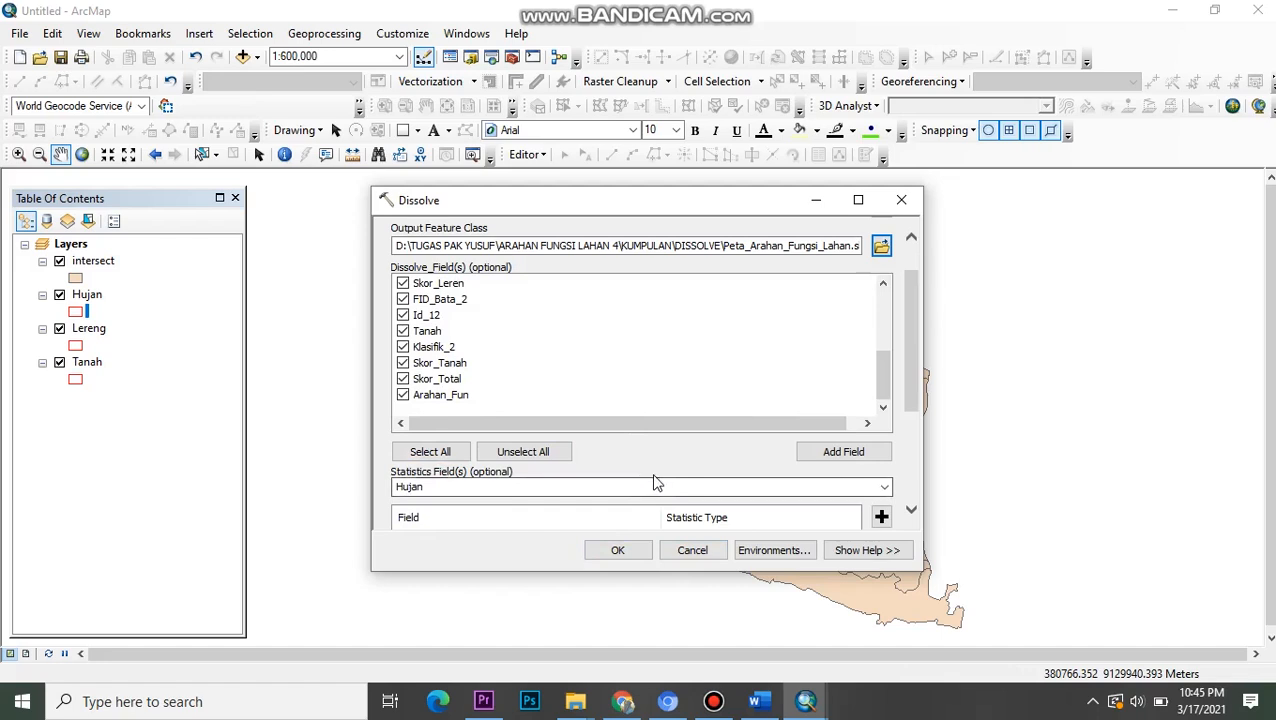
pyautogui.scroll(1, 655, 484)
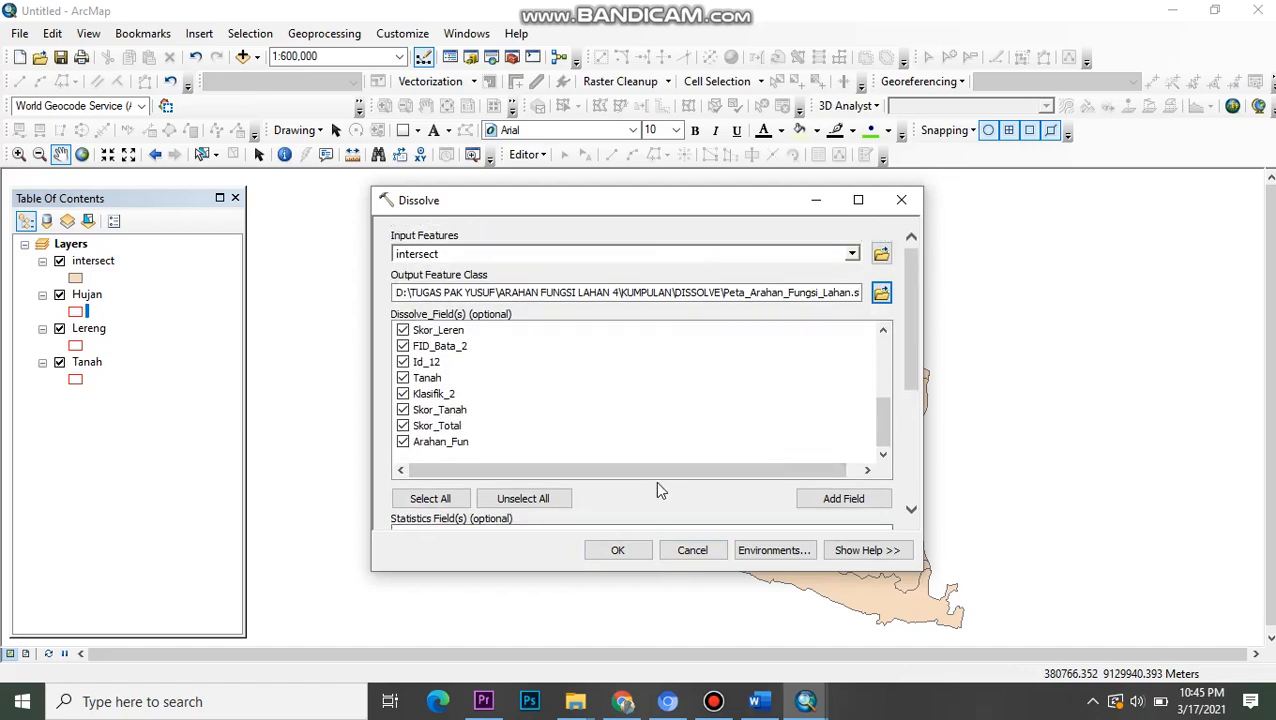
pyautogui.scroll(-2, 650, 492)
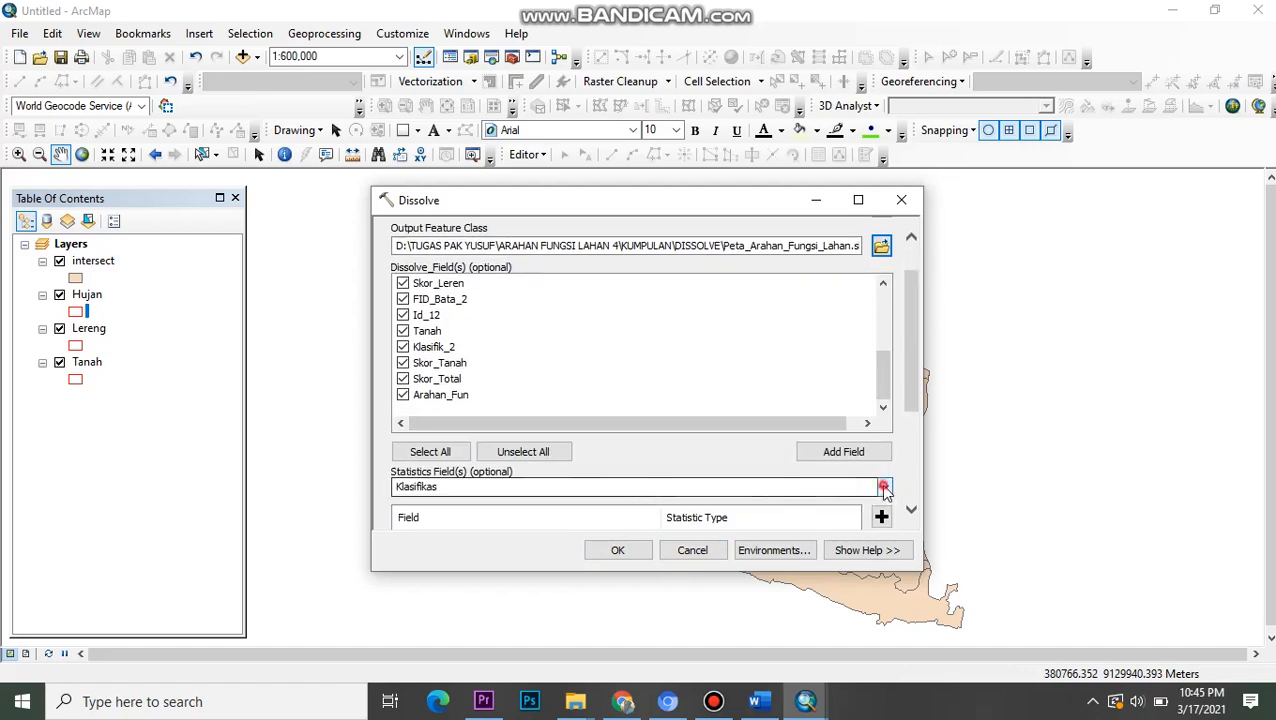
pyautogui.click(884, 487)
pyautogui.click(866, 488)
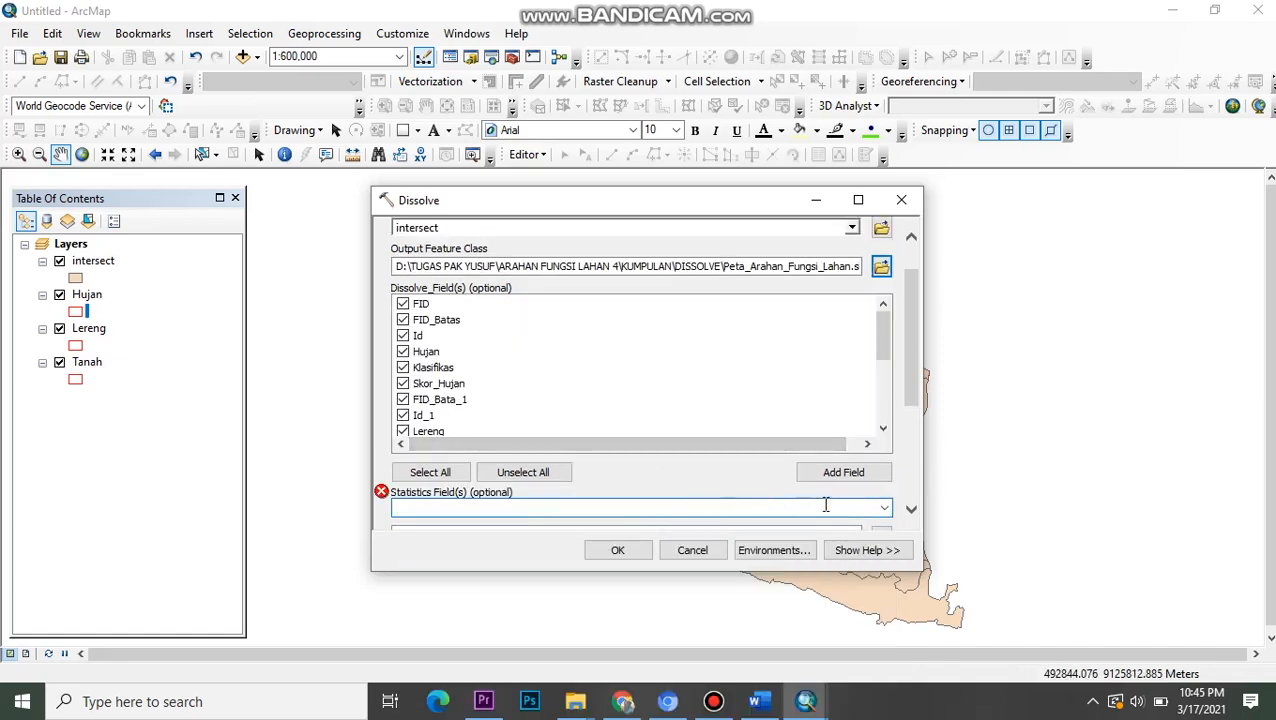
pyautogui.click(884, 509)
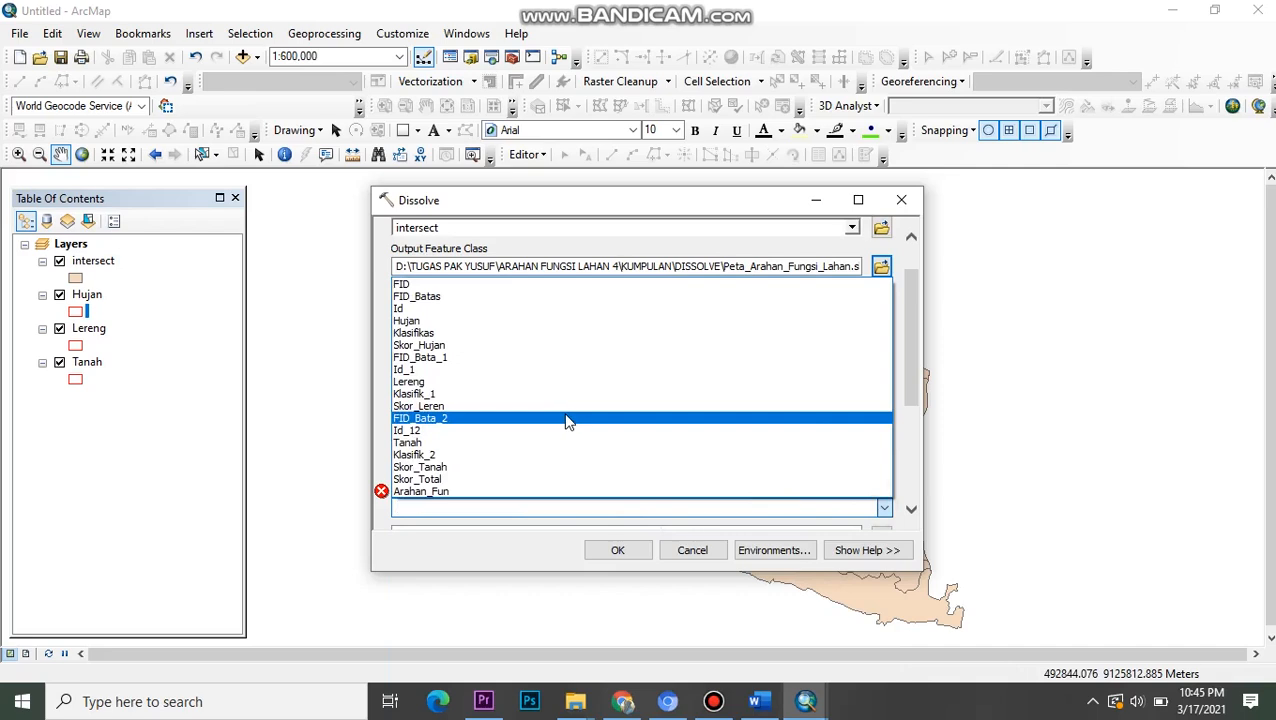
pyautogui.click(819, 372)
pyautogui.scroll(-1, 537, 421)
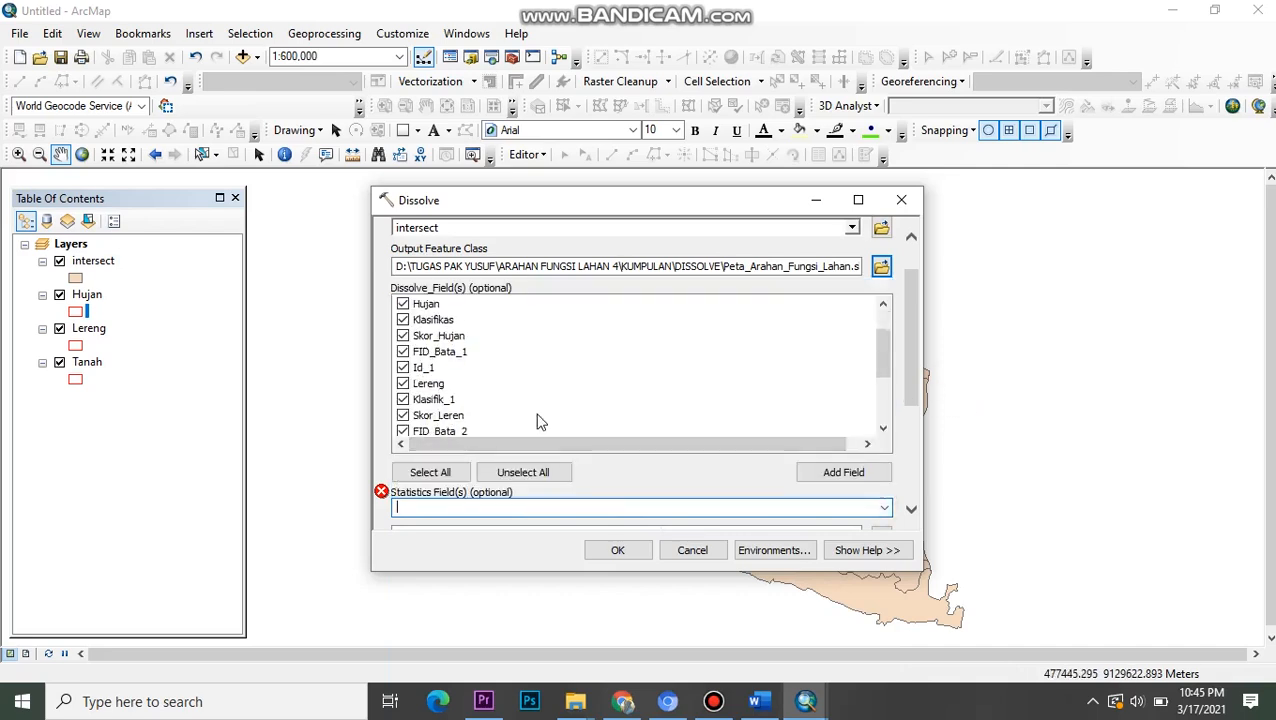
pyautogui.scroll(-1, 537, 421)
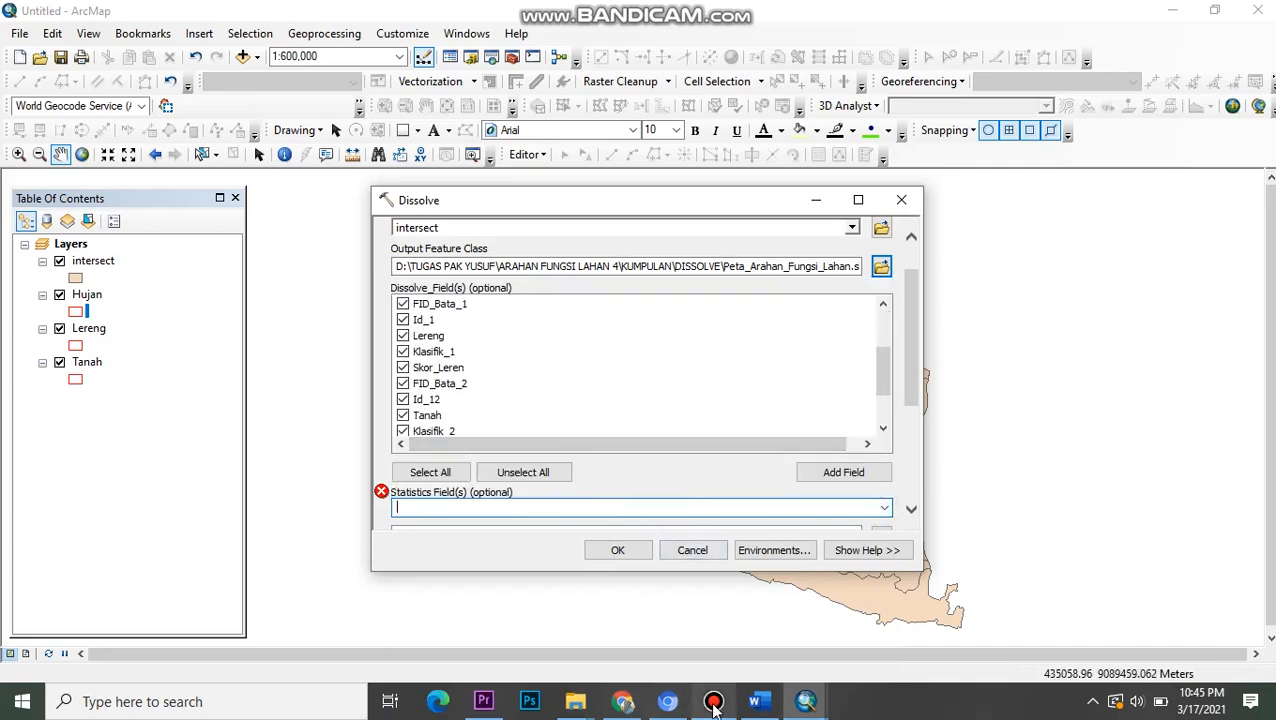
pyautogui.click(899, 202)
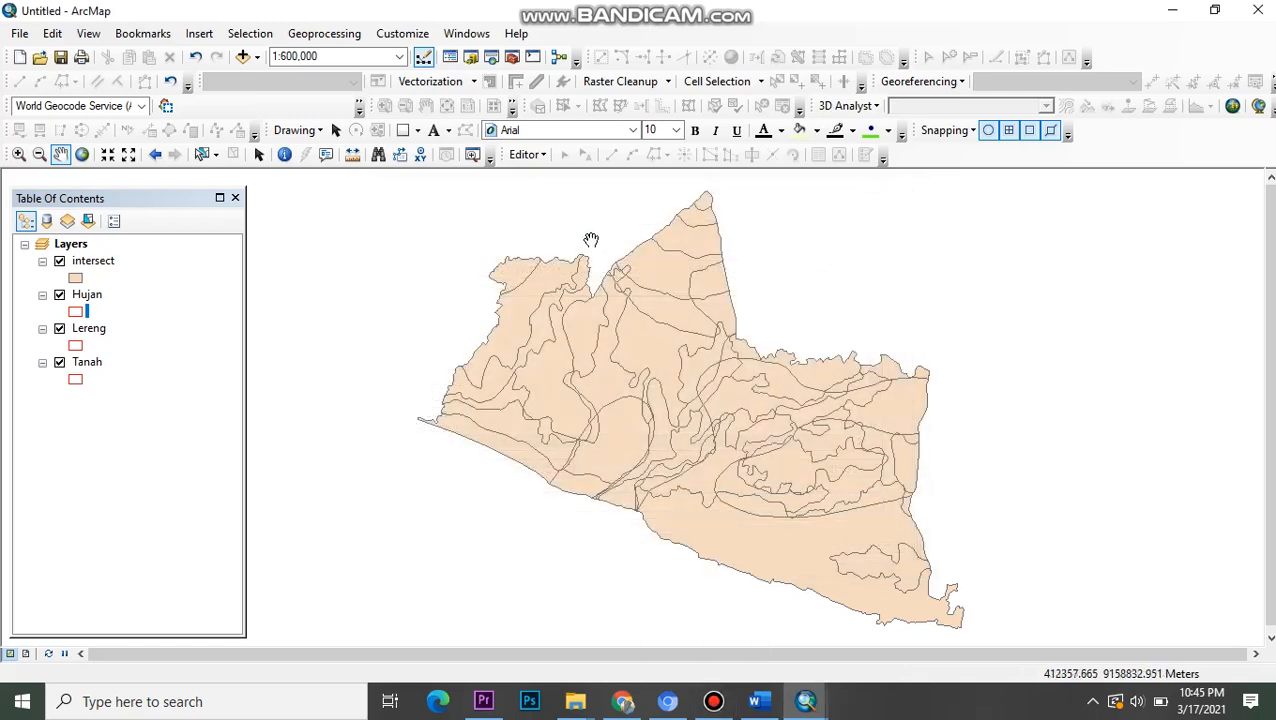
# - Start a new Dissolve of the intersect layer with the output saved as Peta_Arahan_Fungsi_Lahan in the DISSOLVE folder
pyautogui.click(348, 36)
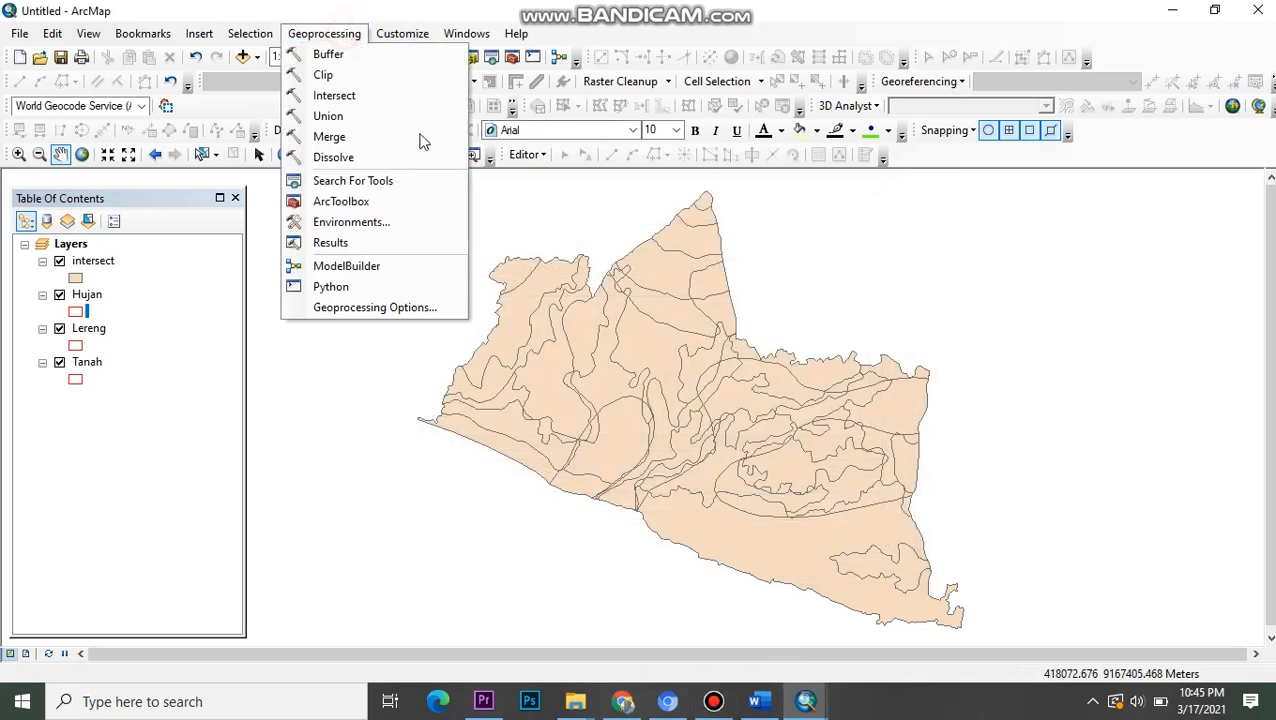
pyautogui.click(352, 159)
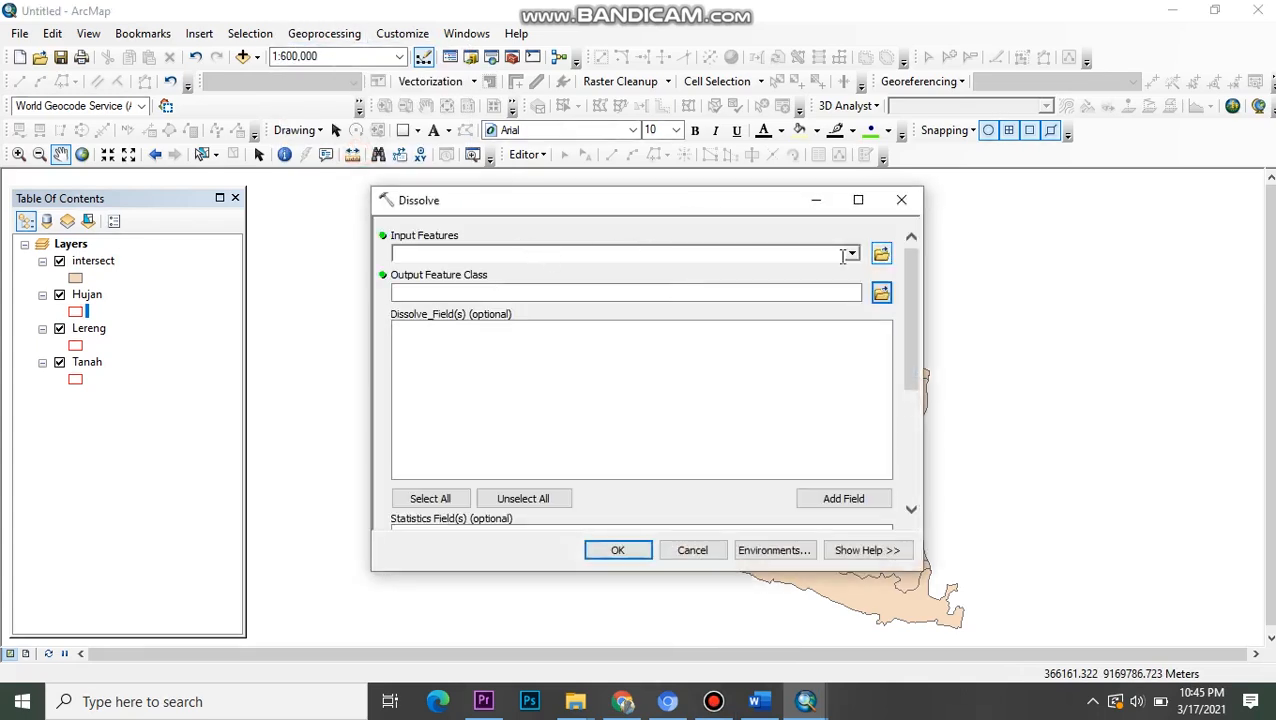
pyautogui.click(852, 254)
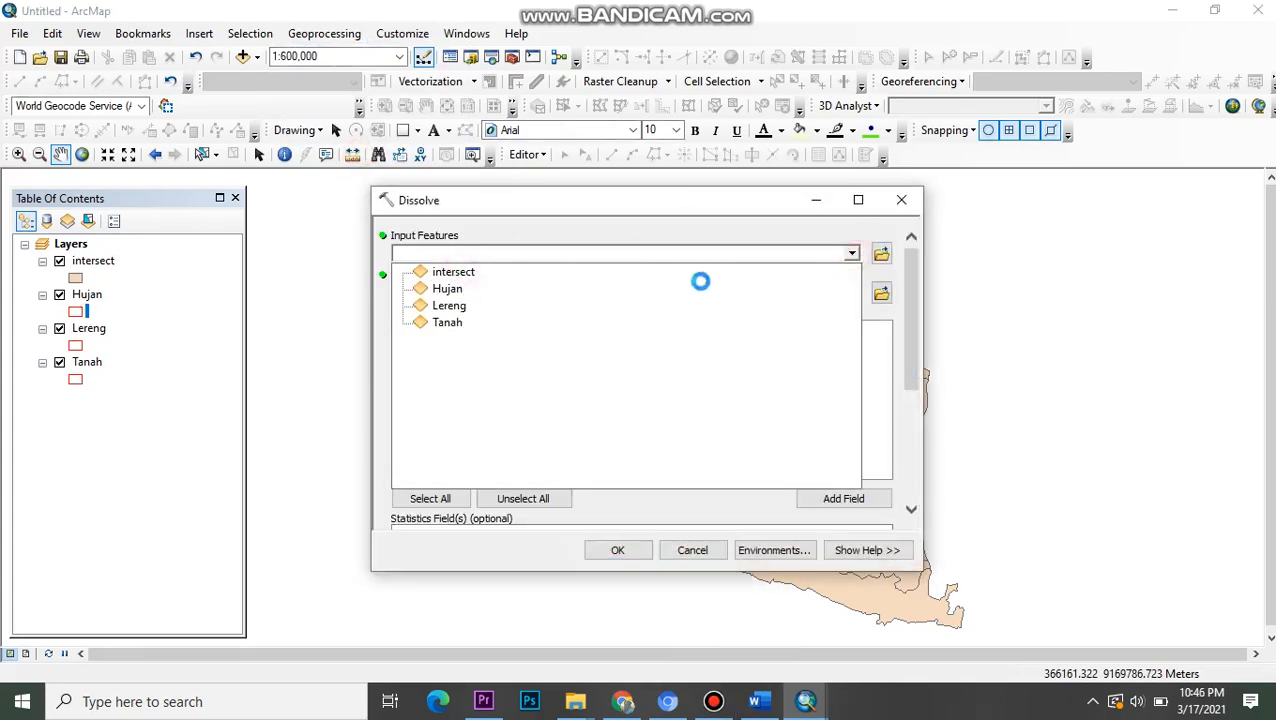
pyautogui.click(453, 272)
pyautogui.click(881, 292)
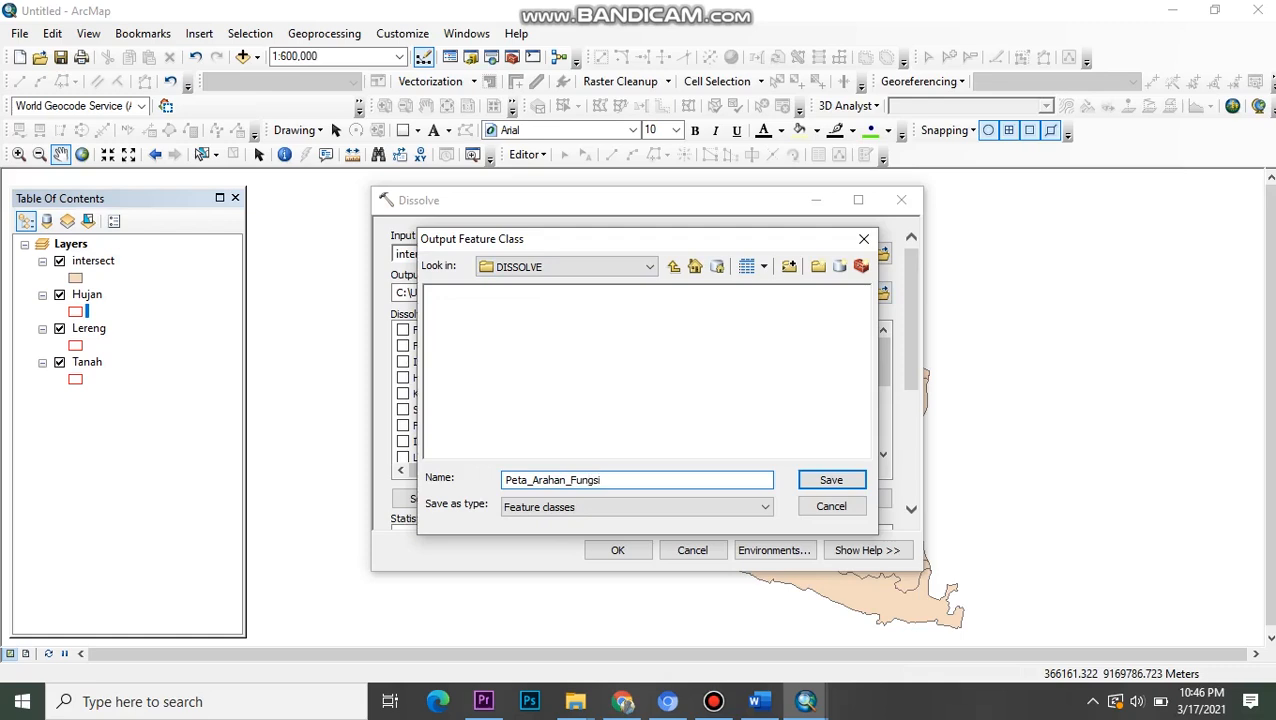
pyautogui.click(832, 481)
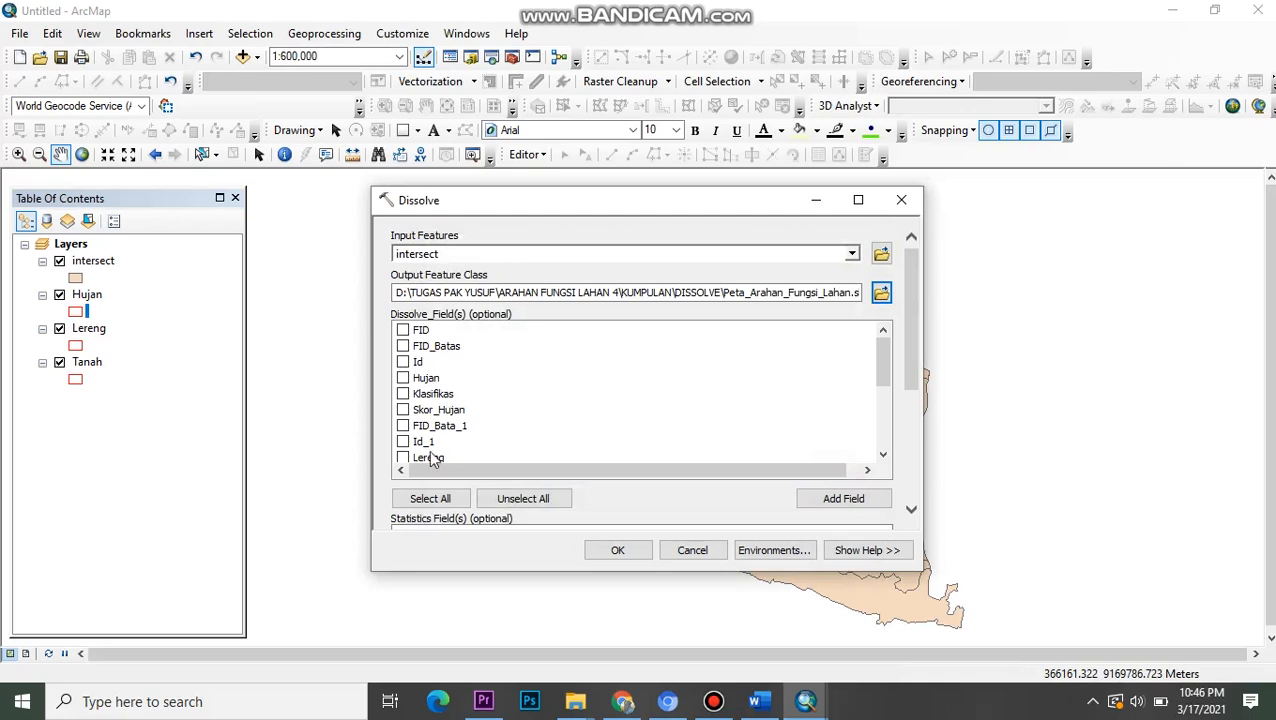
# - Include all attribute fields as dissolve fields and run the Dissolve
pyautogui.click(445, 502)
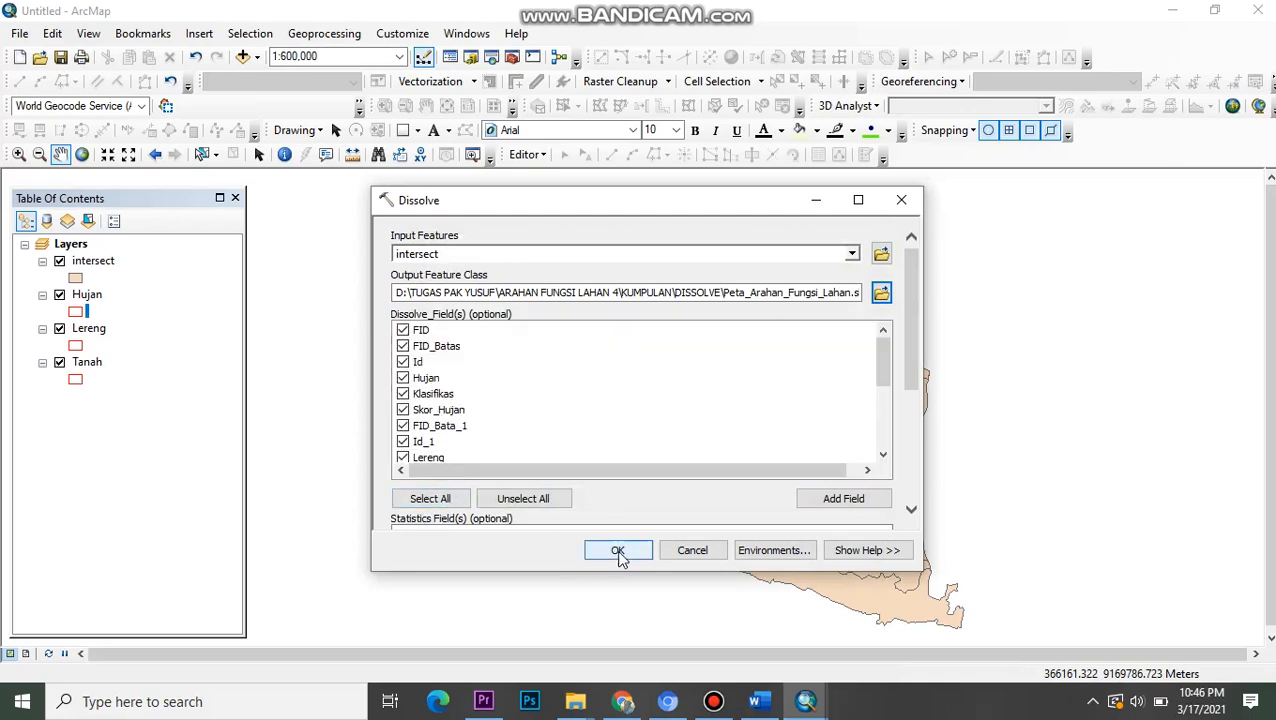
pyautogui.click(619, 552)
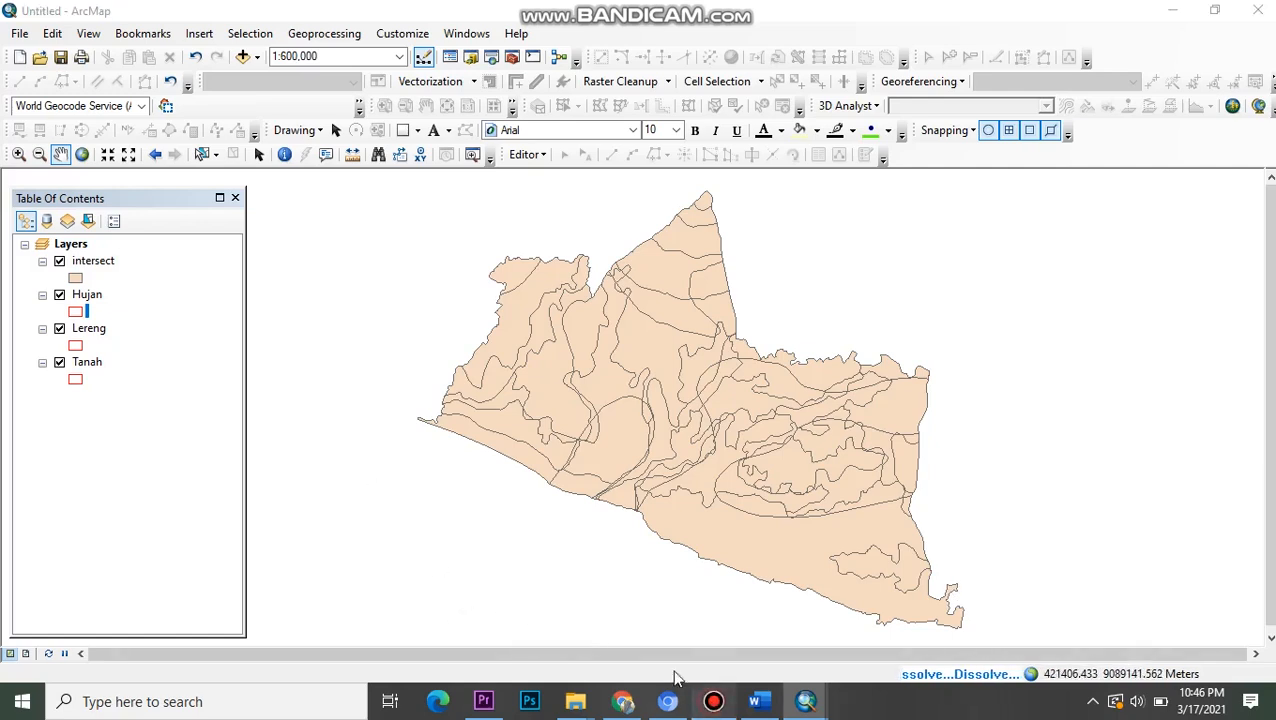
pyautogui.click(713, 701)
pyautogui.click(646, 168)
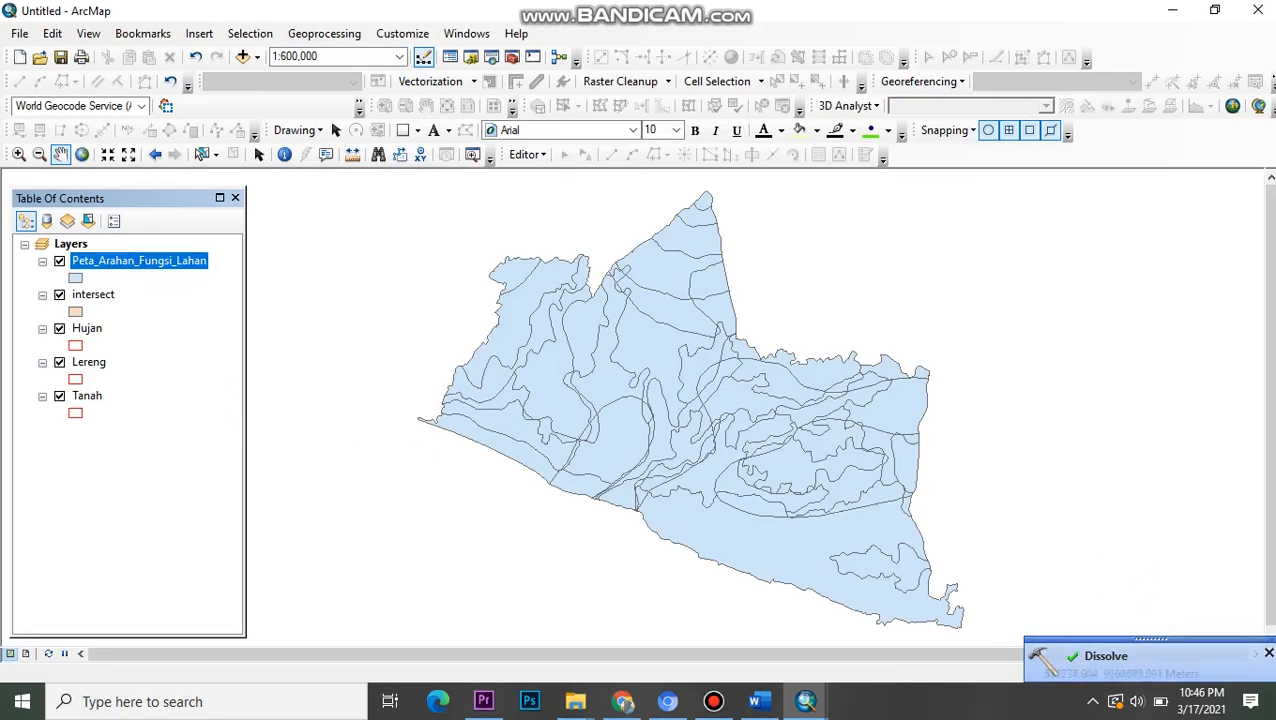
# - Open the attribute table of the Peta_Arahan_Fungsi_Lahan layer
pyautogui.rightClick(143, 263)
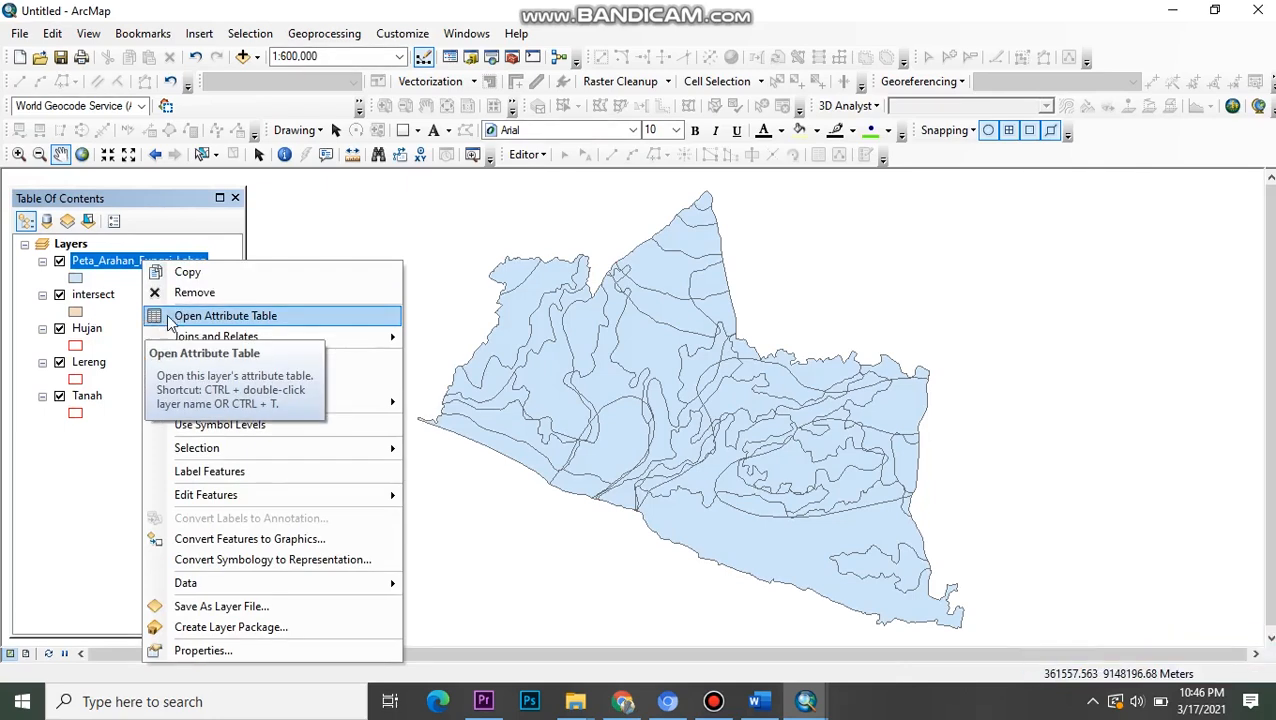
pyautogui.click(168, 320)
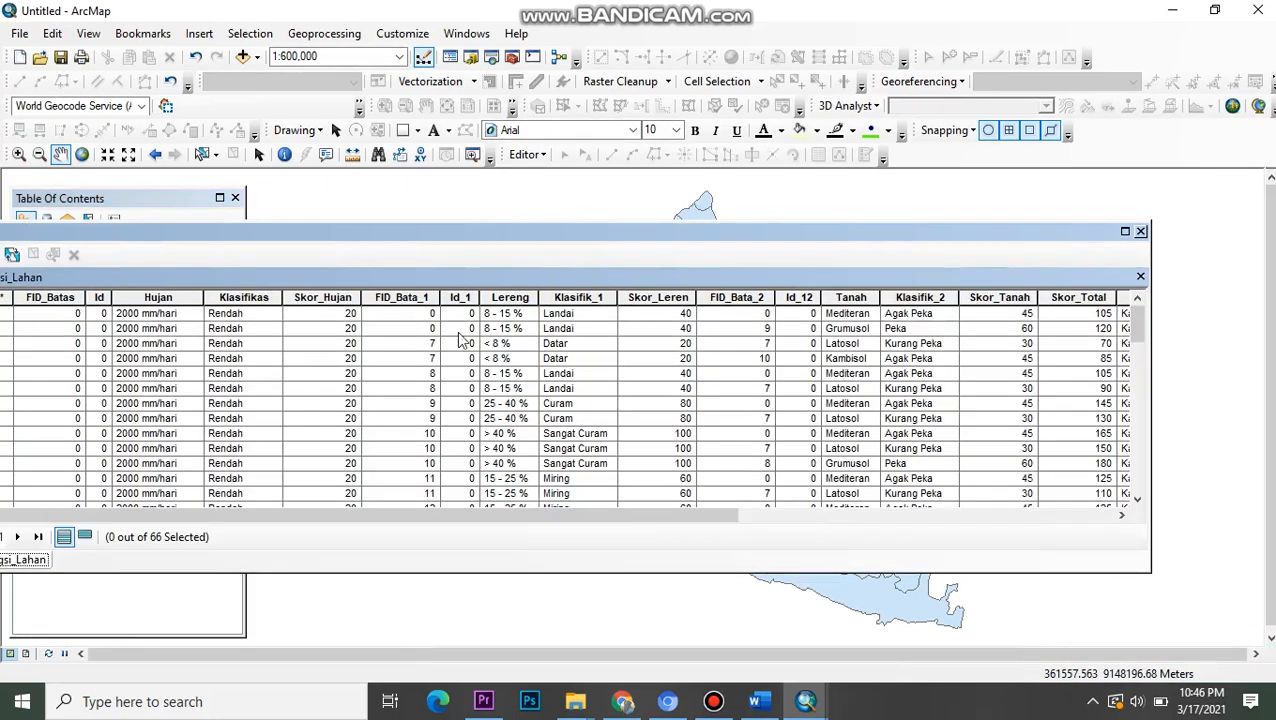
# - Close the attribute table and hide all fields of the Peta_Arahan_Fungsi_Lahan layer except Skor_Total and Arahan_Fun
pyautogui.moveTo(376, 238); pyautogui.dragTo(484, 240)
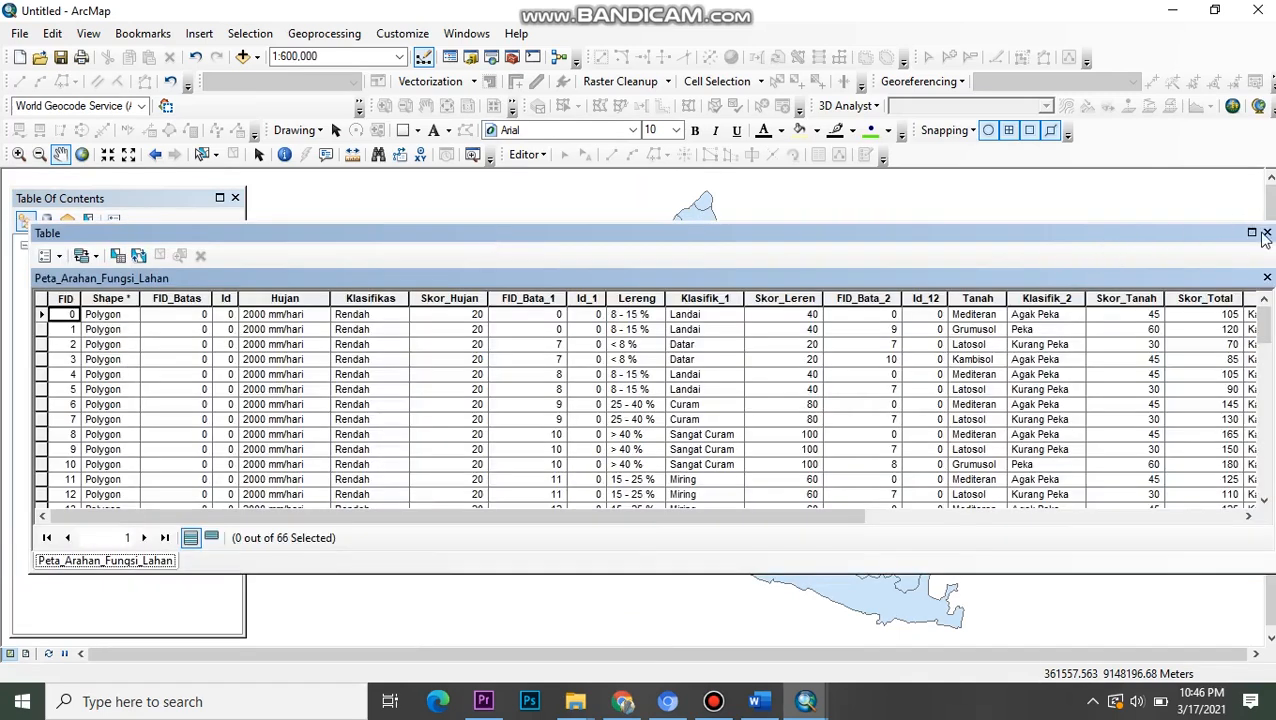
pyautogui.click(1265, 233)
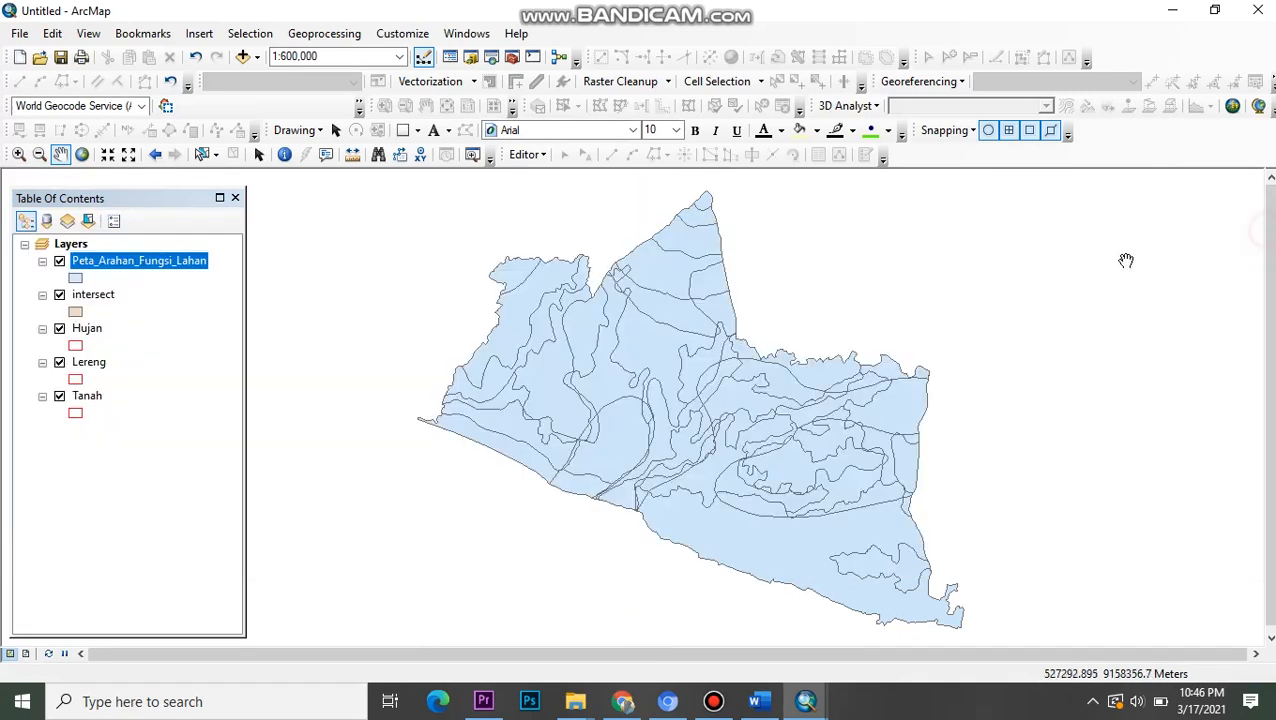
pyautogui.rightClick(125, 262)
pyautogui.click(222, 648)
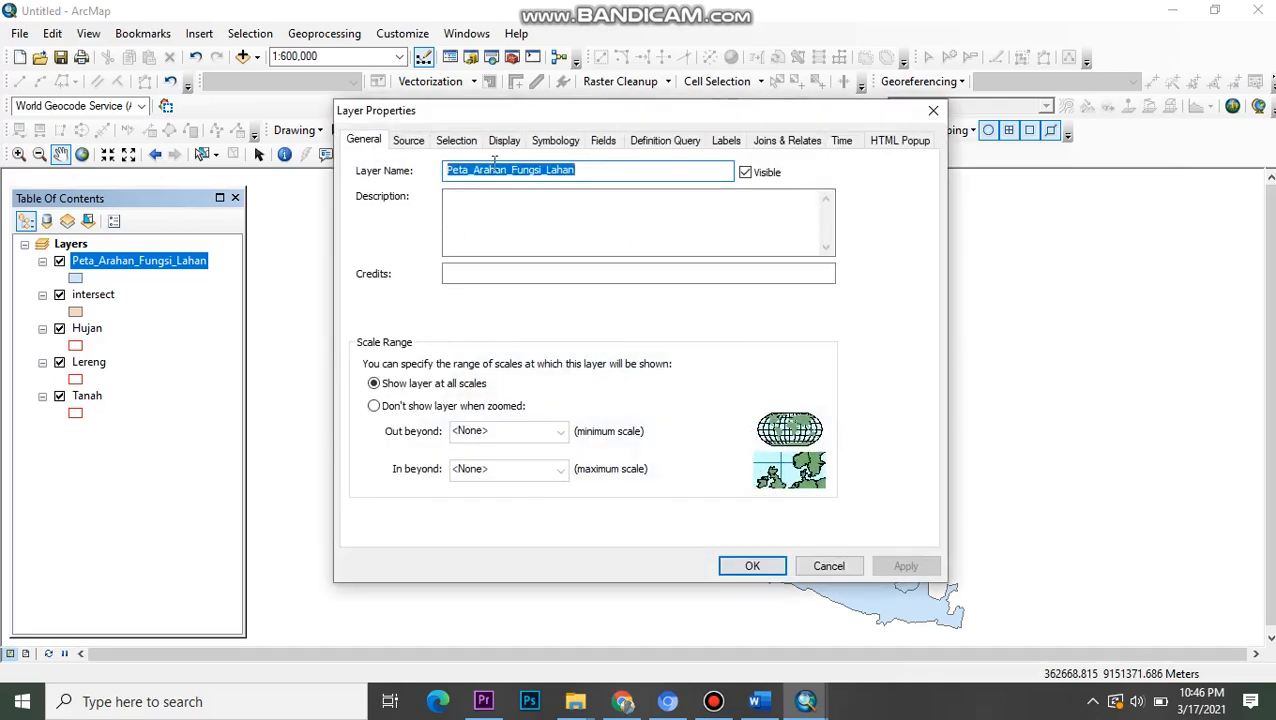
pyautogui.click(595, 142)
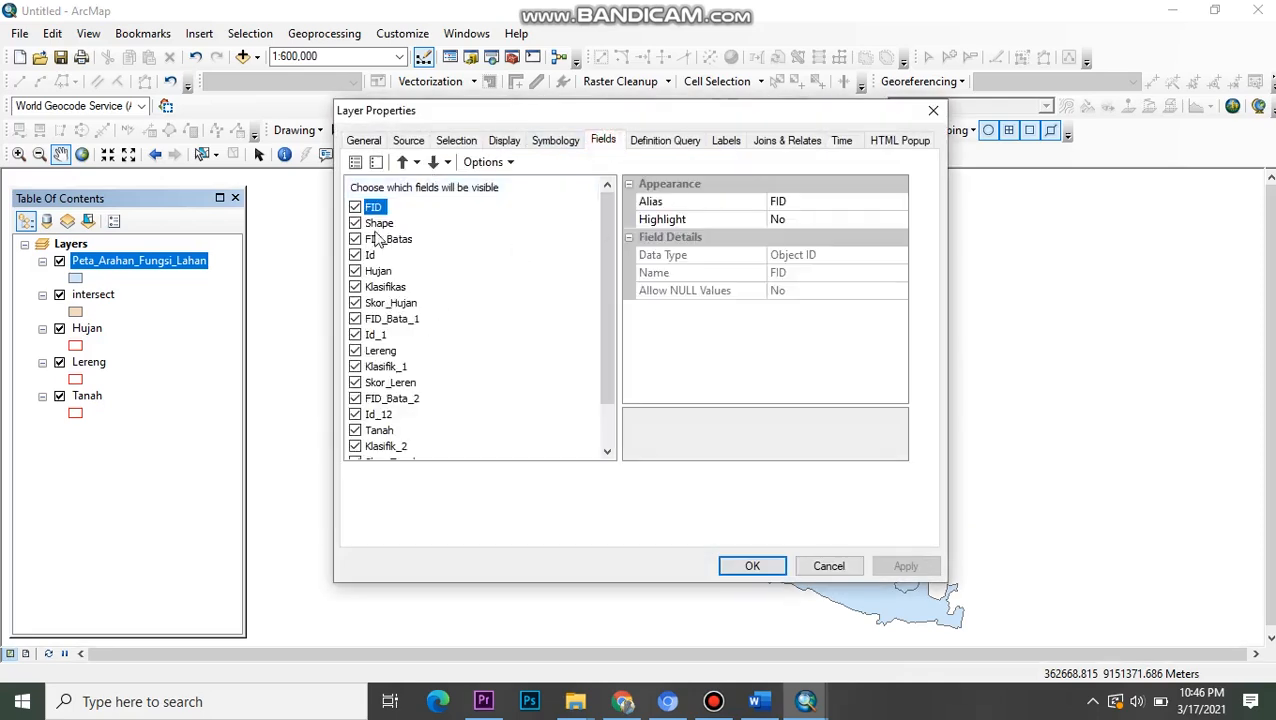
pyautogui.click(355, 208)
pyautogui.click(355, 256)
pyautogui.click(355, 271)
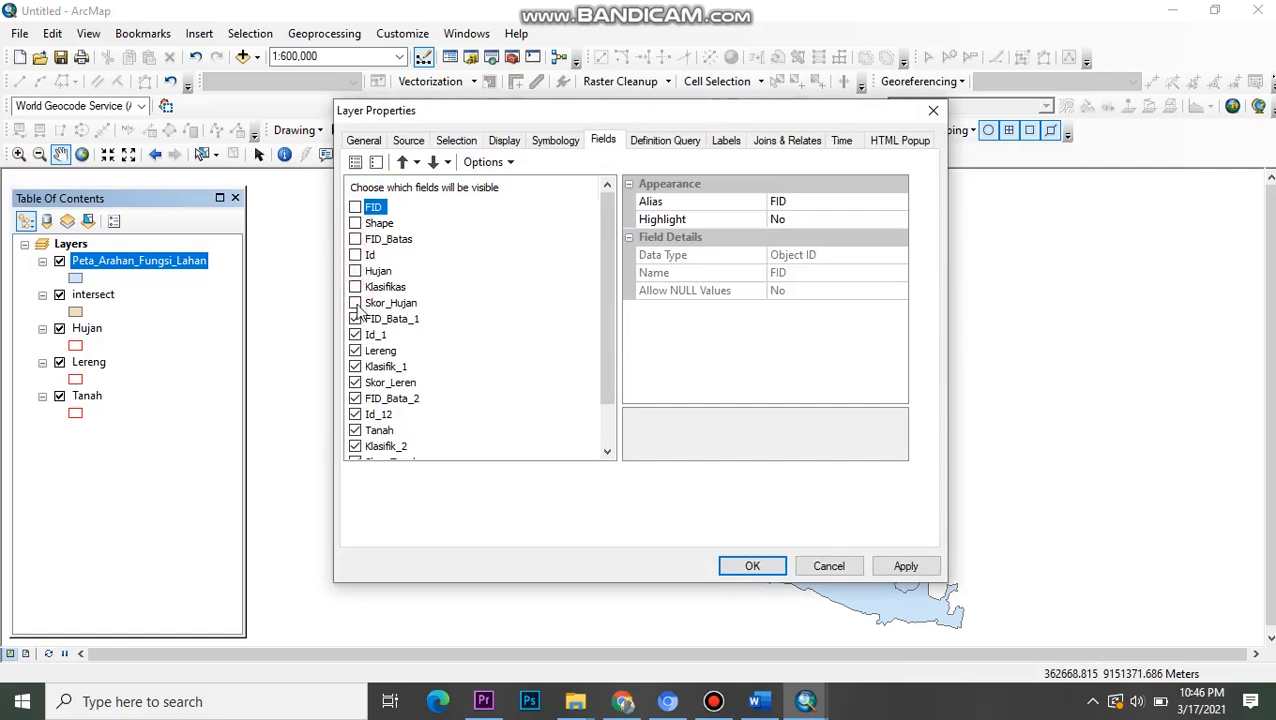
pyautogui.click(355, 335)
pyautogui.click(355, 351)
pyautogui.click(355, 367)
pyautogui.click(355, 383)
pyautogui.click(355, 399)
pyautogui.click(355, 415)
pyautogui.click(355, 431)
pyautogui.scroll(-1, 358, 432)
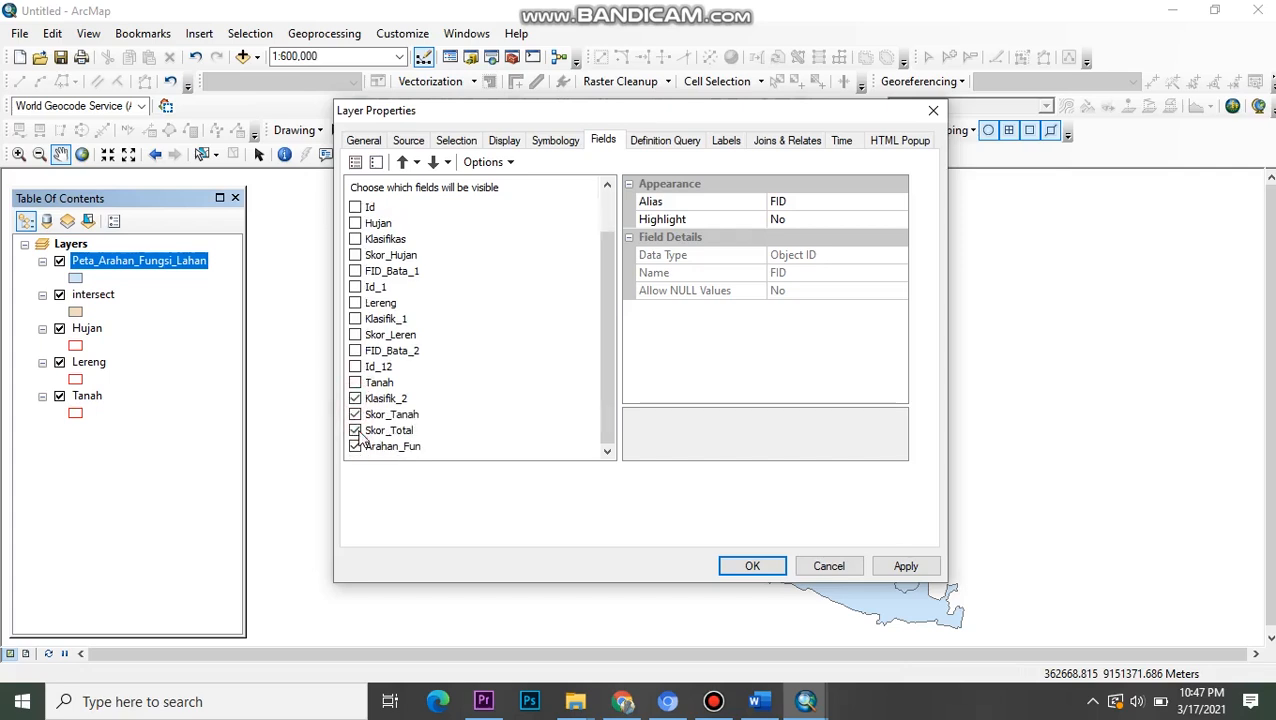
pyautogui.click(355, 415)
pyautogui.click(751, 566)
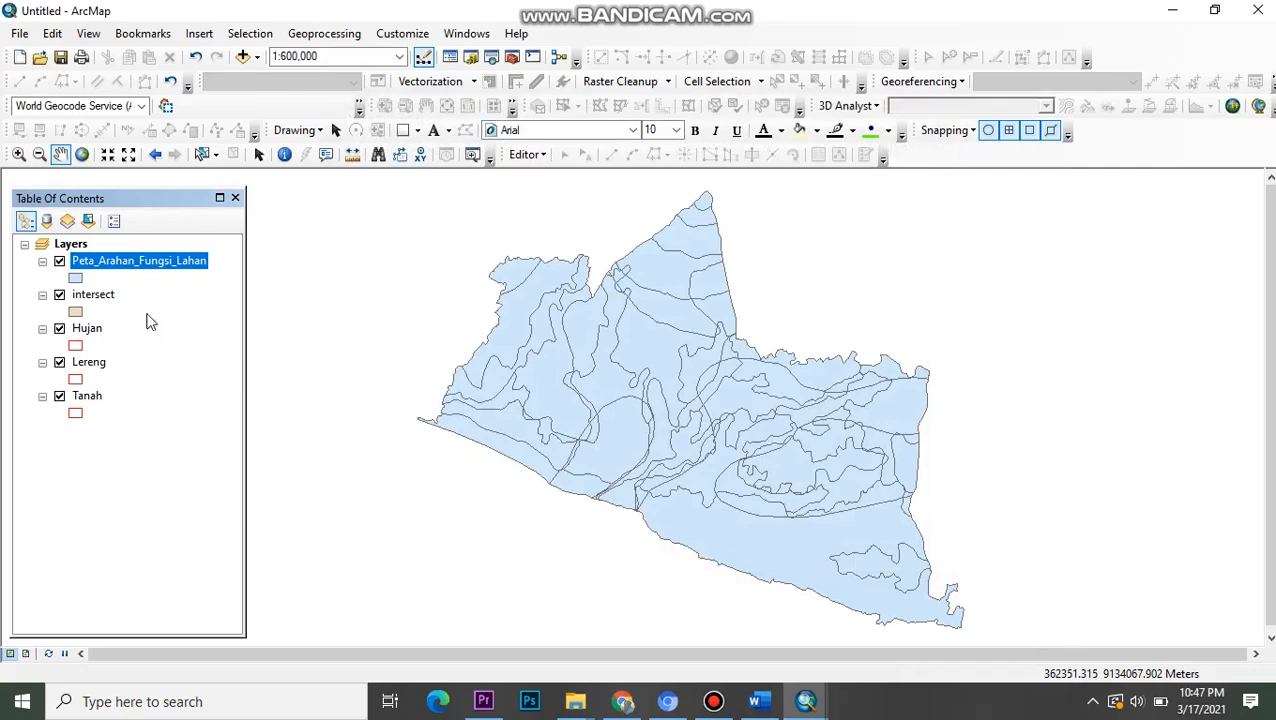
# - Set the Peta_Arahan_Fungsi_Lahan symbol's outline width to 0 and its outline color to No Color
pyautogui.click(75, 278)
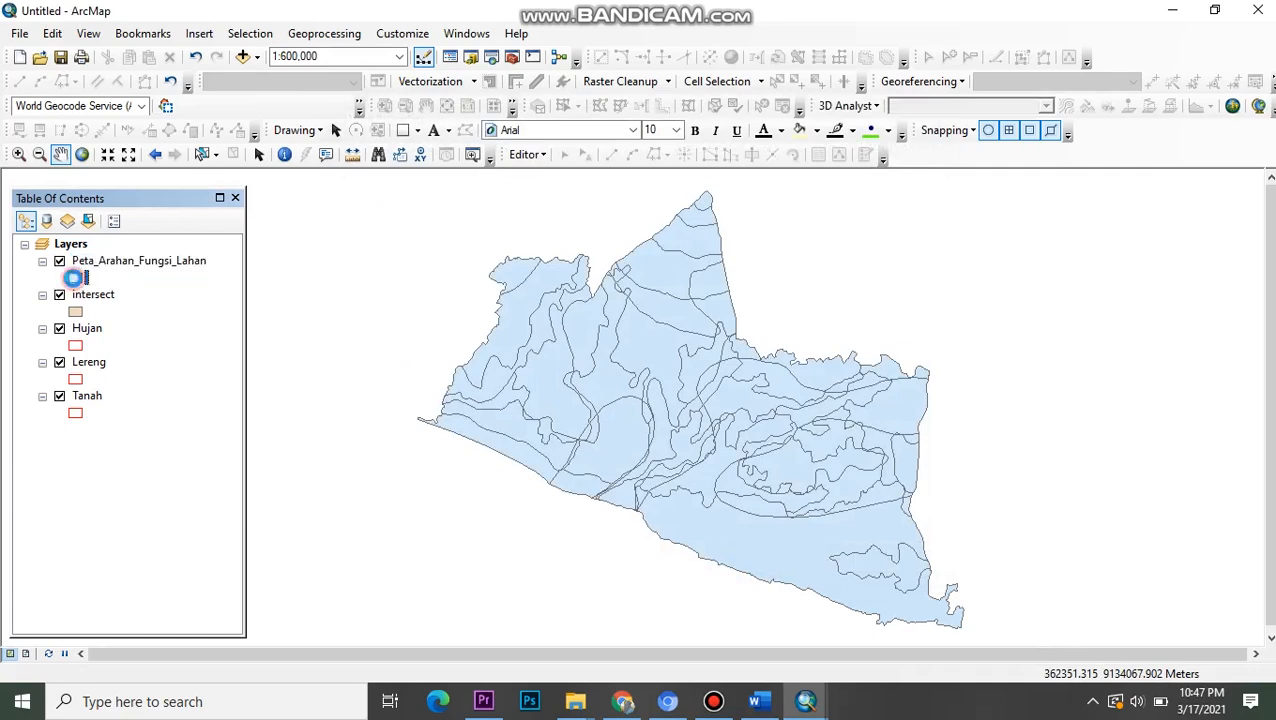
pyautogui.click(541, 366)
pyautogui.click(541, 374)
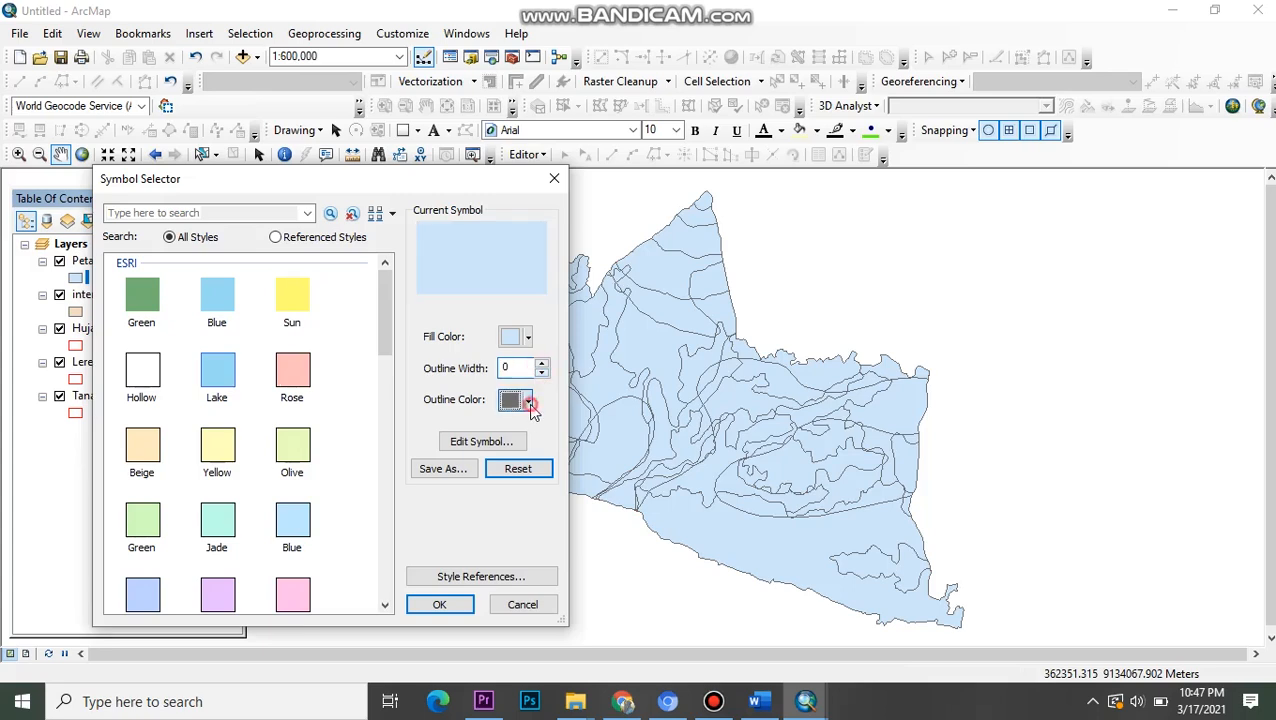
pyautogui.click(528, 401)
pyautogui.click(571, 431)
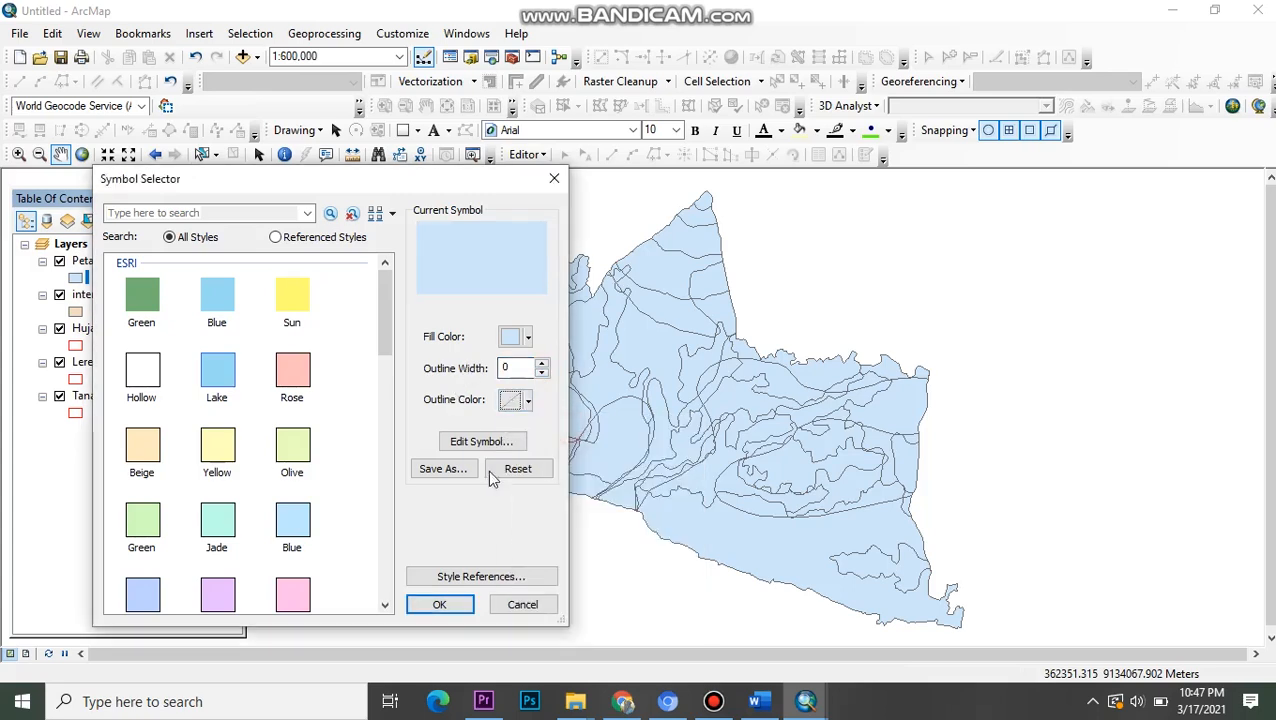
pyautogui.click(446, 603)
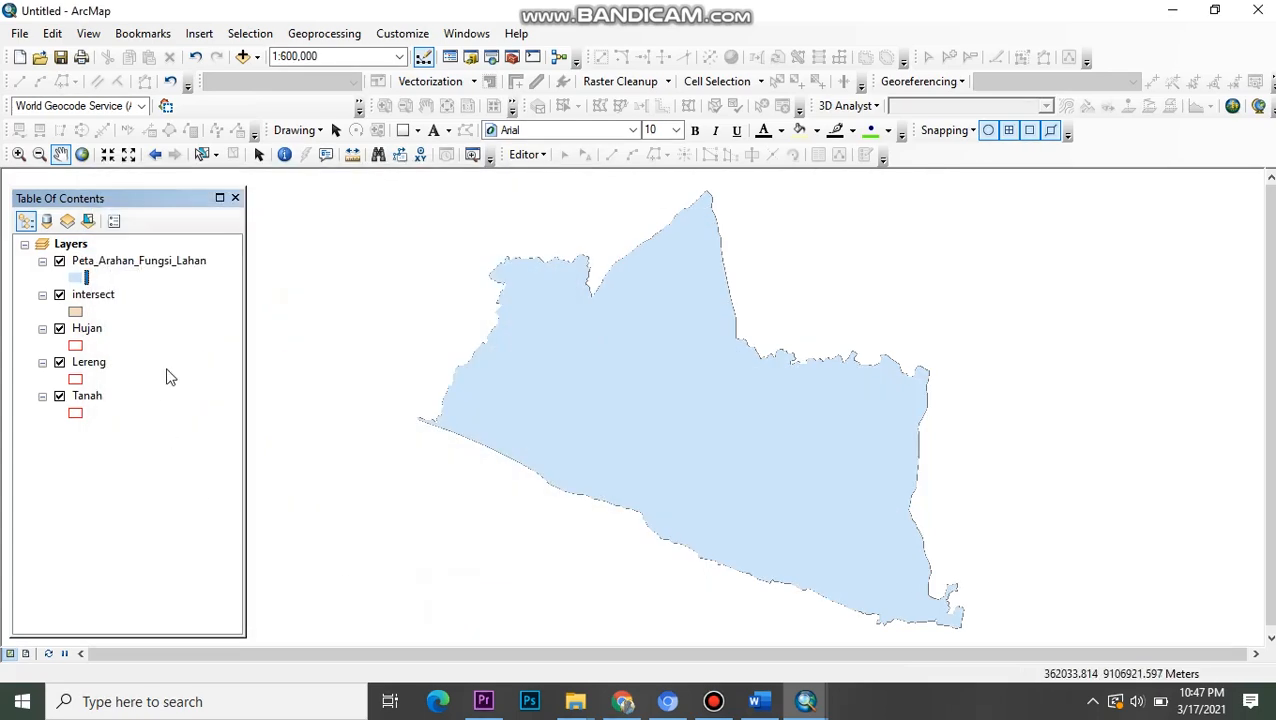
# - Symbolize Peta_Arahan_Fungsi_Lahan by unique values of Arahan_Fun, using a vivid multicolor ramp and adding all values
pyautogui.click(103, 261)
pyautogui.rightClick(103, 261)
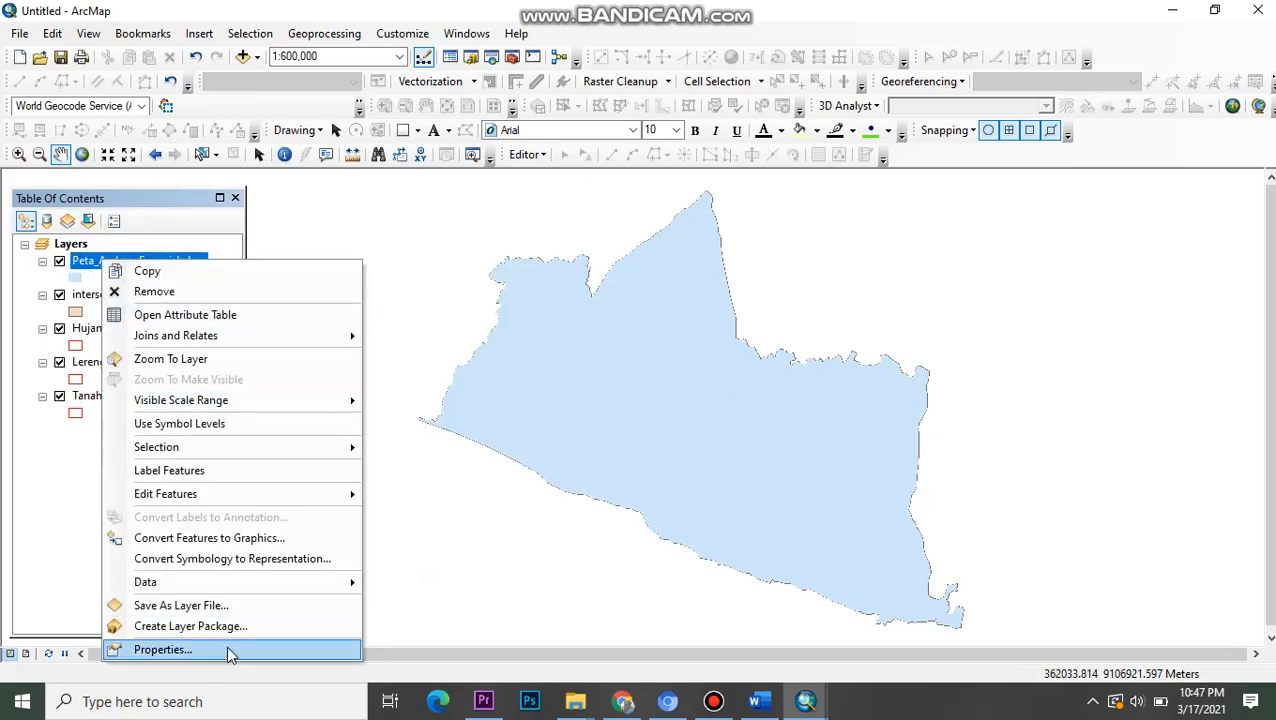
pyautogui.click(228, 649)
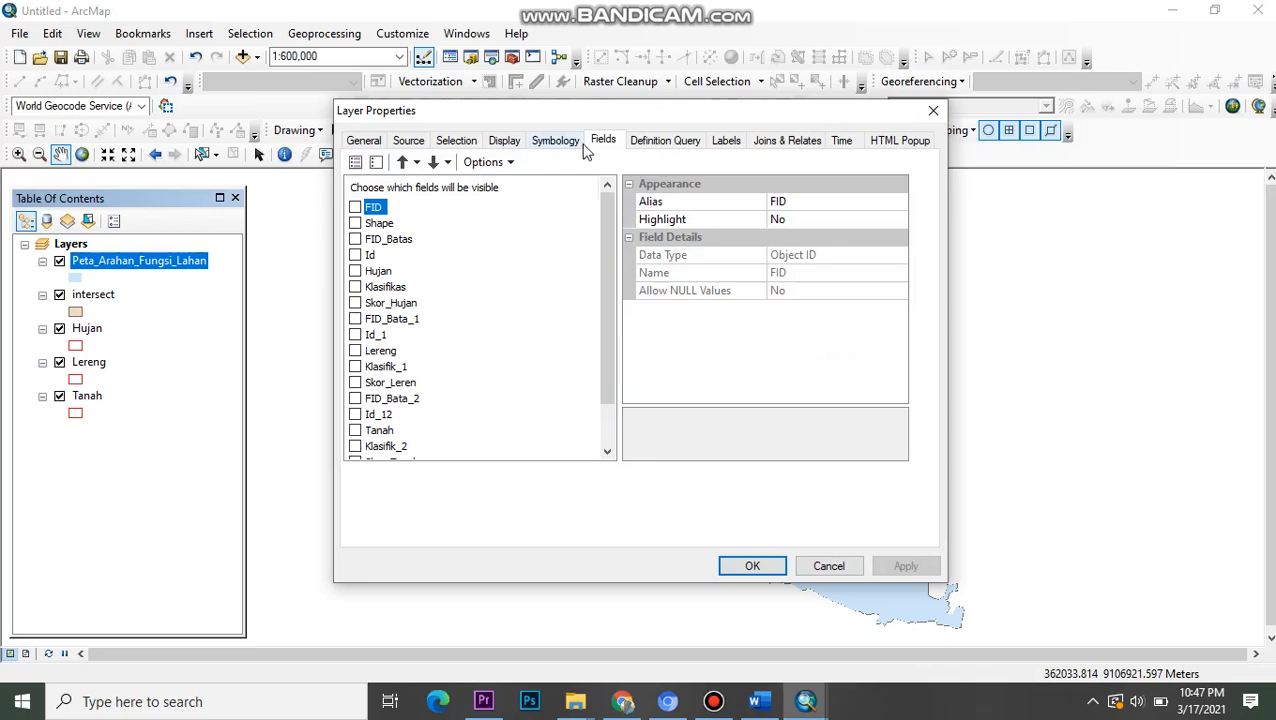
pyautogui.click(570, 142)
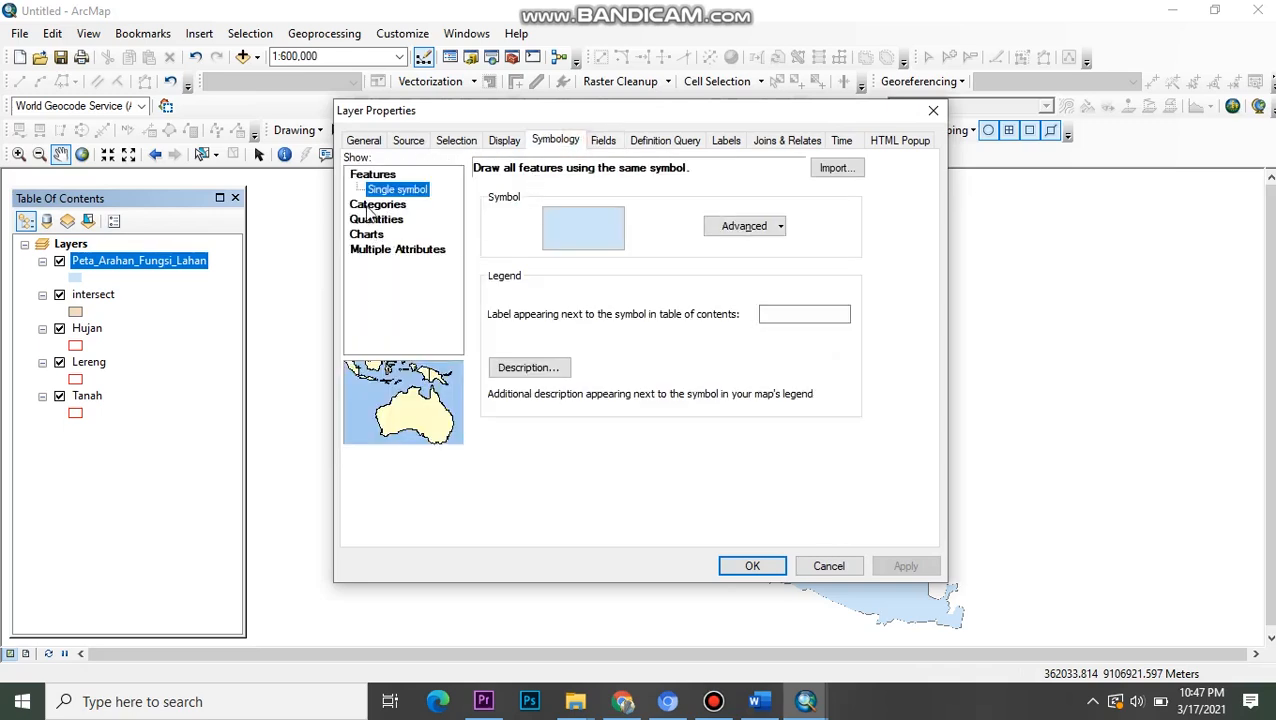
pyautogui.click(368, 207)
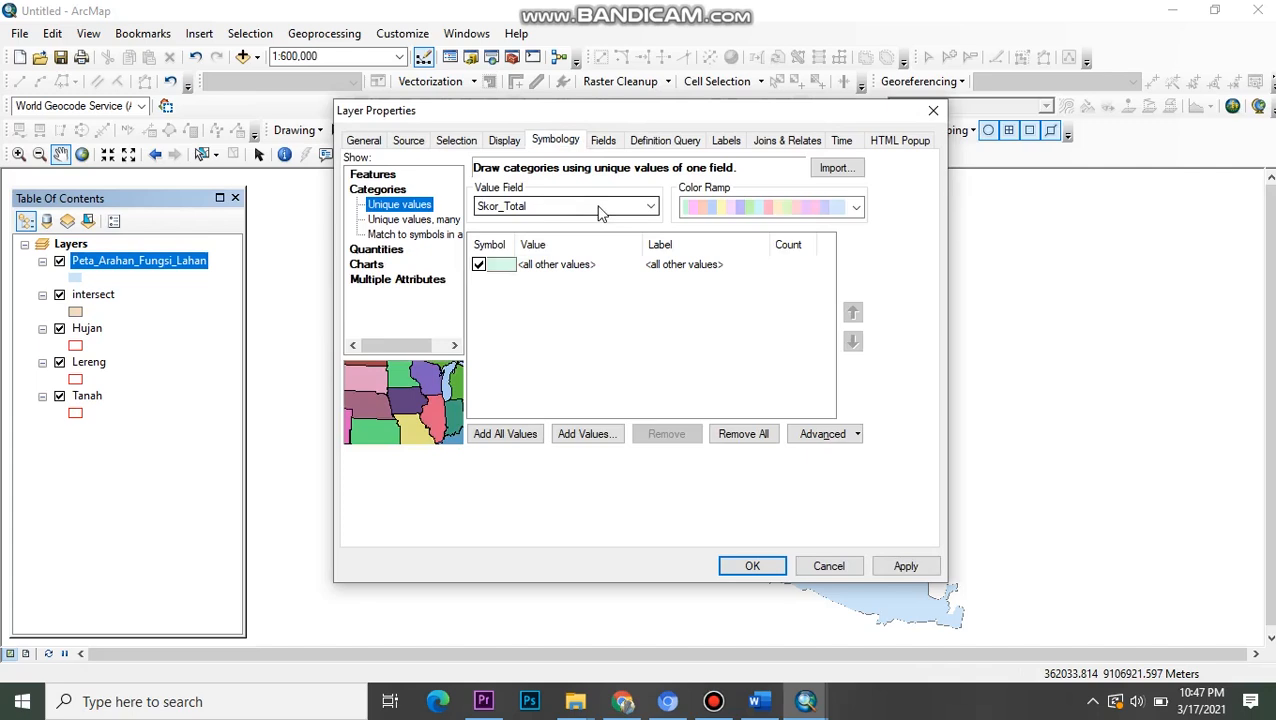
pyautogui.click(601, 210)
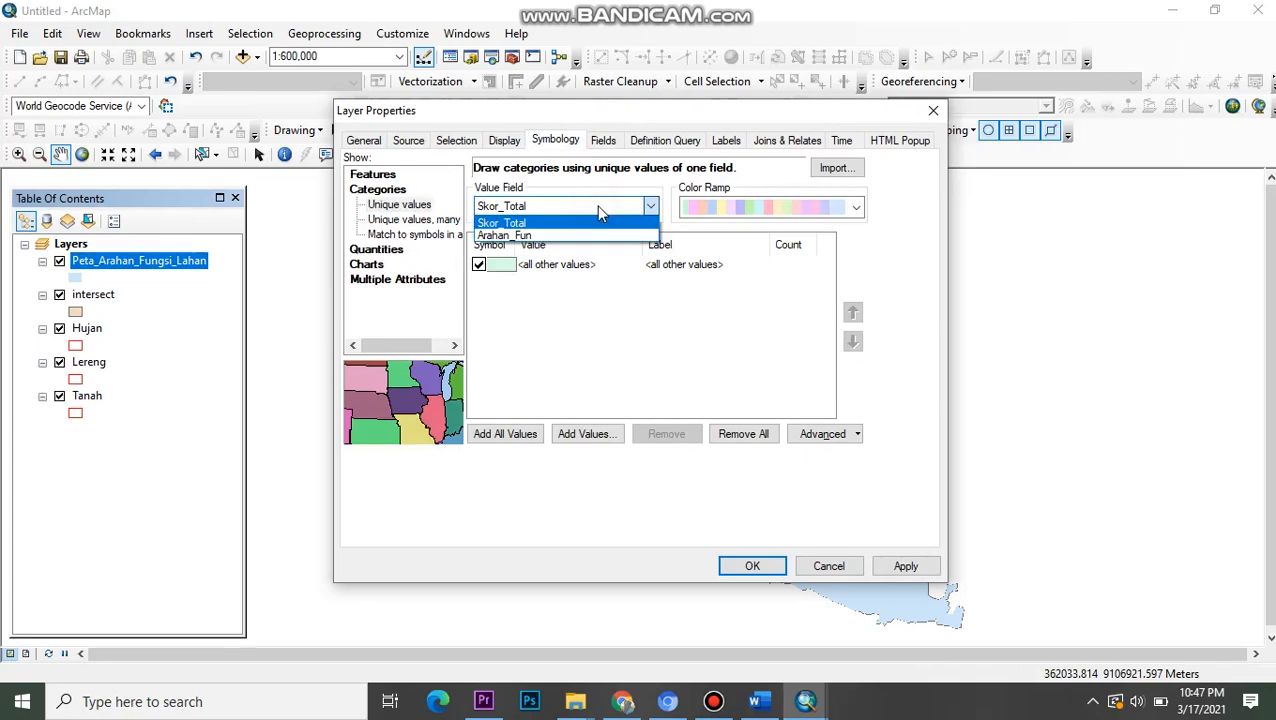
pyautogui.click(536, 237)
pyautogui.click(720, 210)
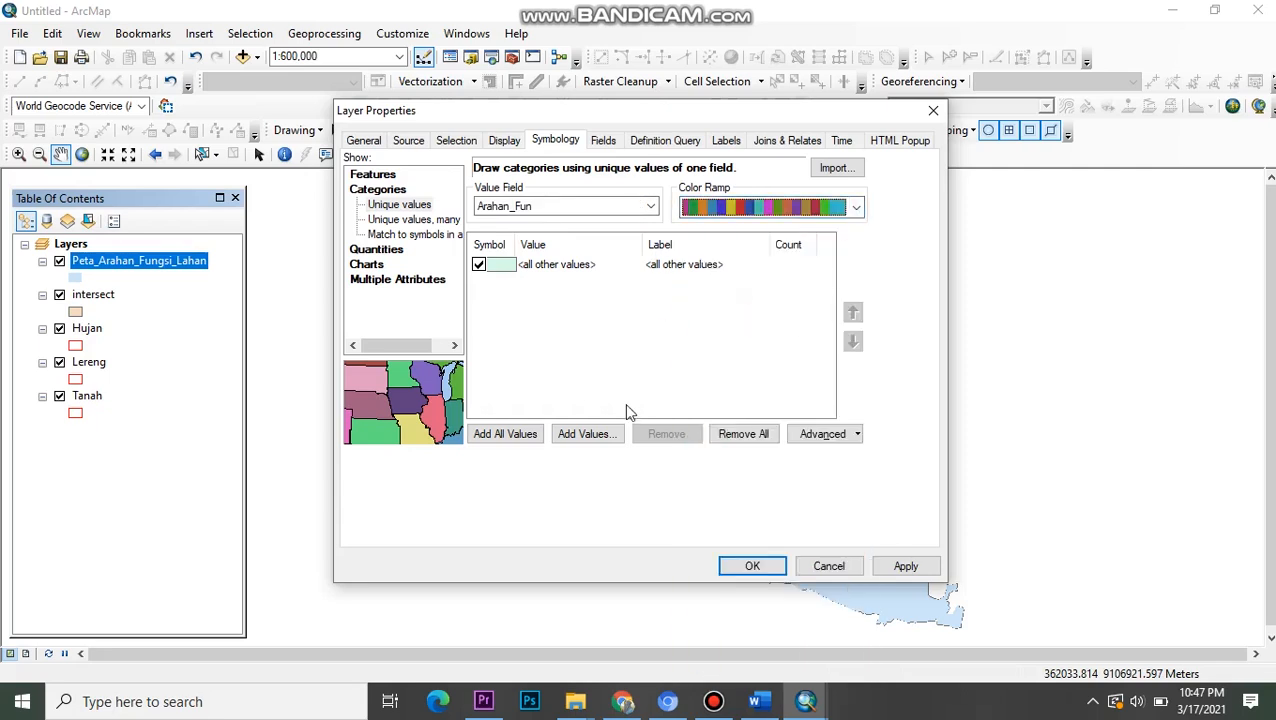
pyautogui.click(480, 432)
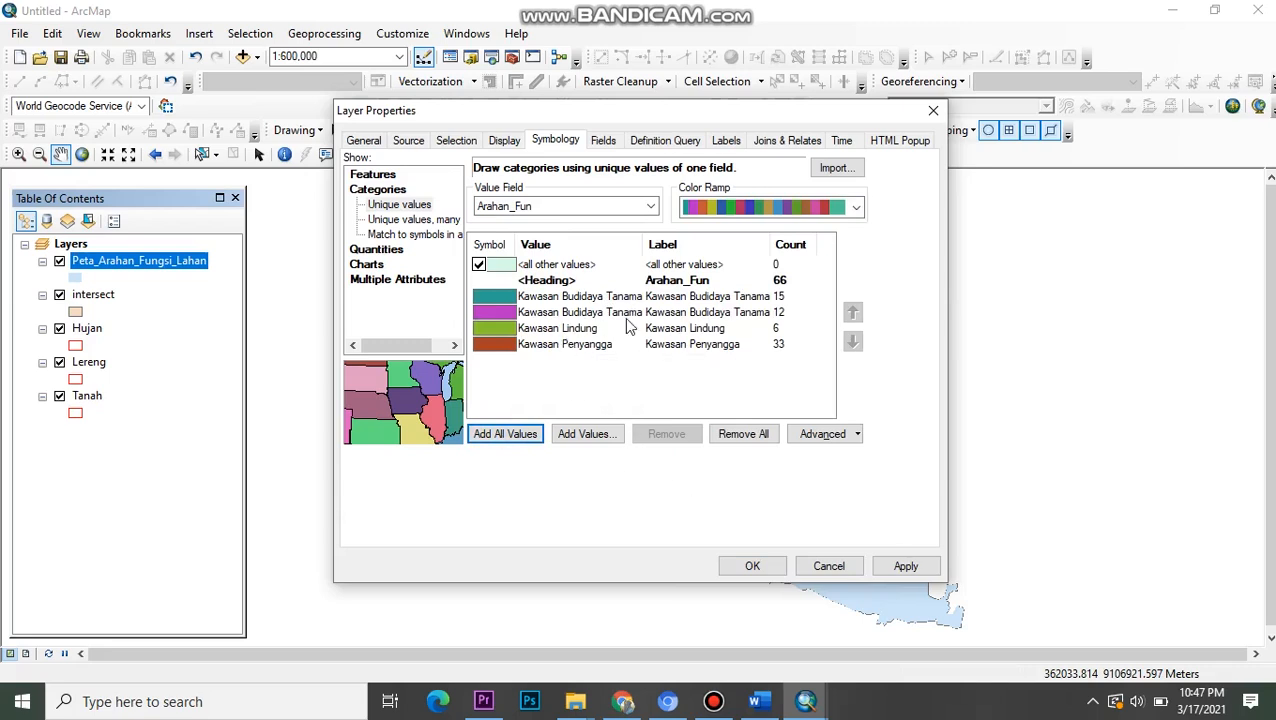
pyautogui.click(775, 566)
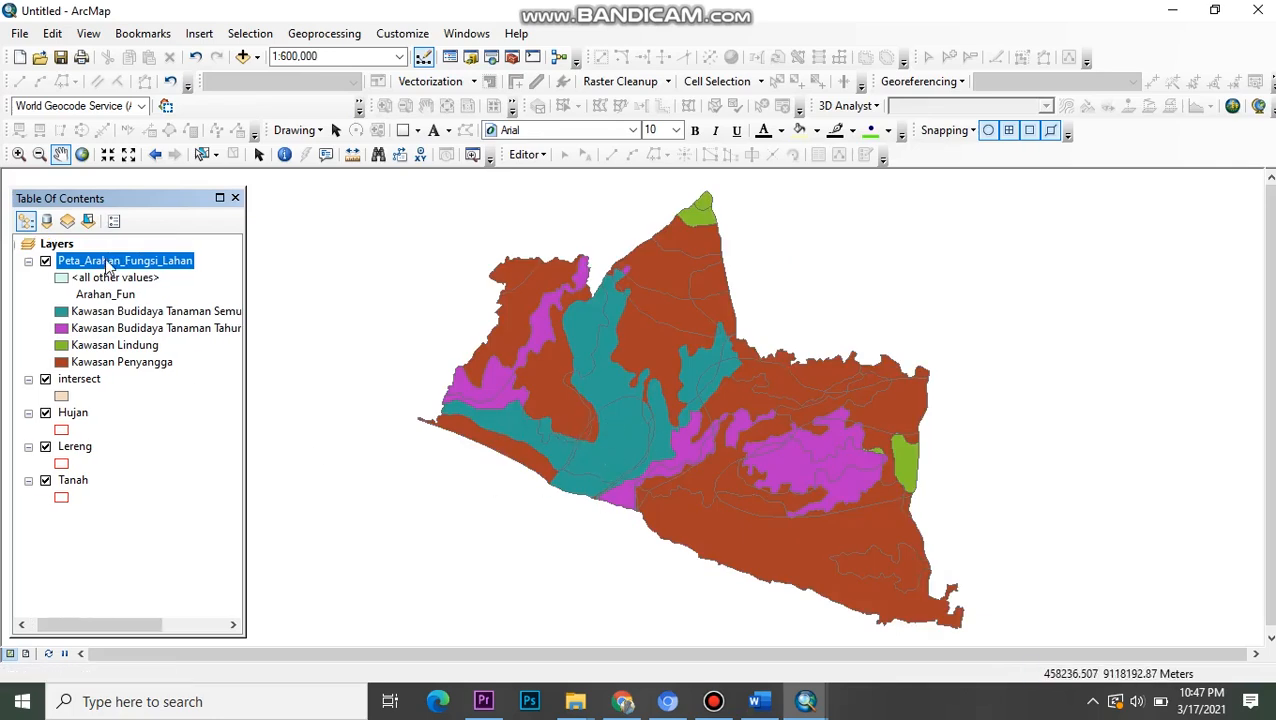
# - Remove the outline color from the <all other values> symbol of Peta_Arahan_Fungsi_Lahan
pyautogui.click(61, 278)
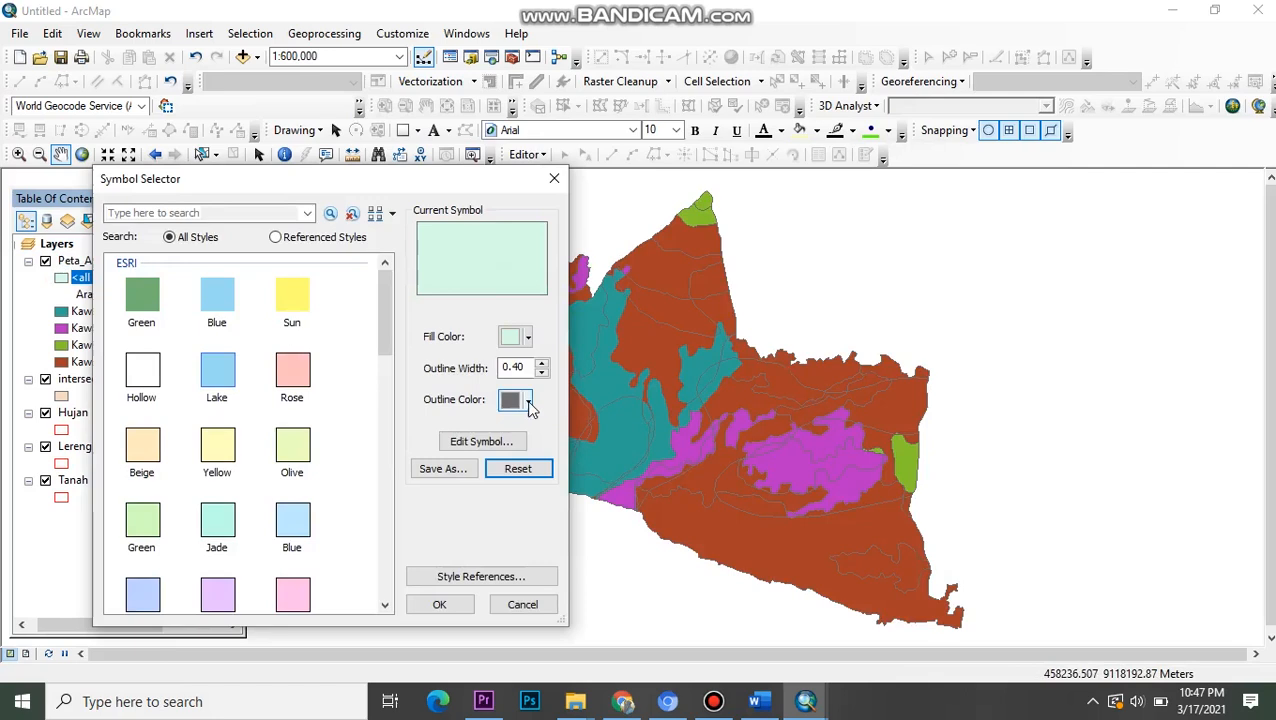
pyautogui.click(531, 400)
pyautogui.click(542, 432)
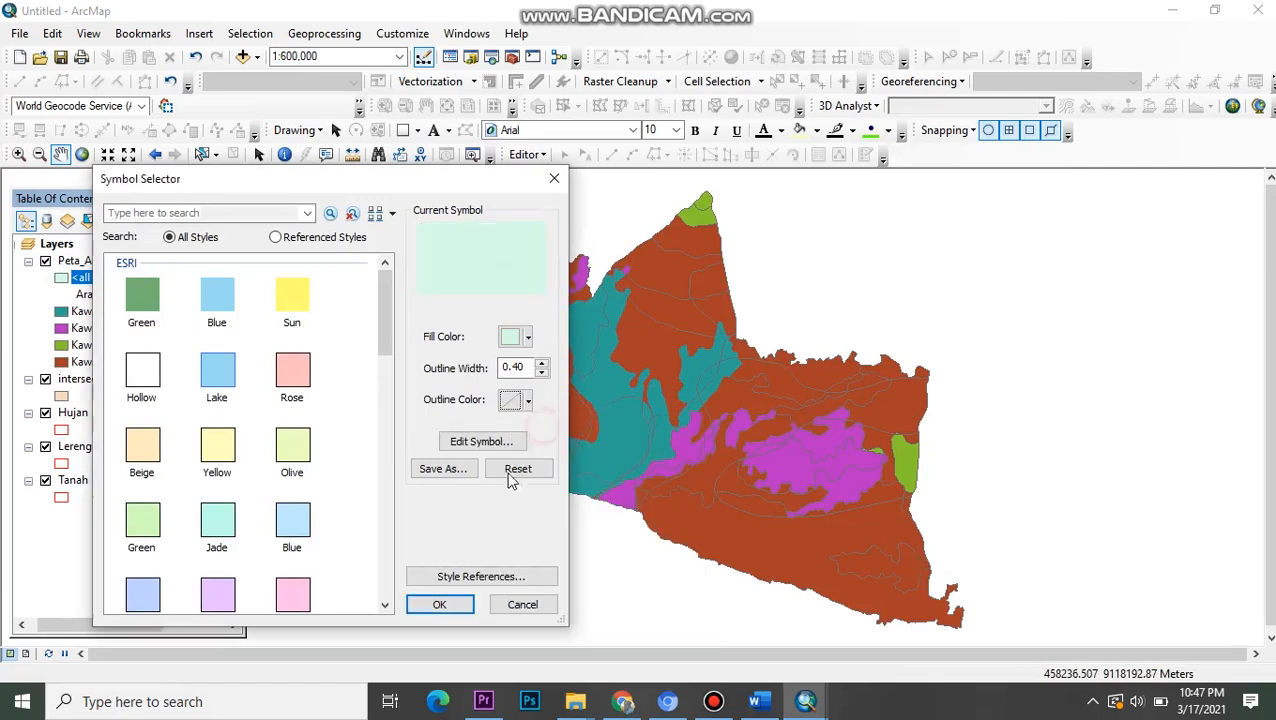
pyautogui.click(439, 604)
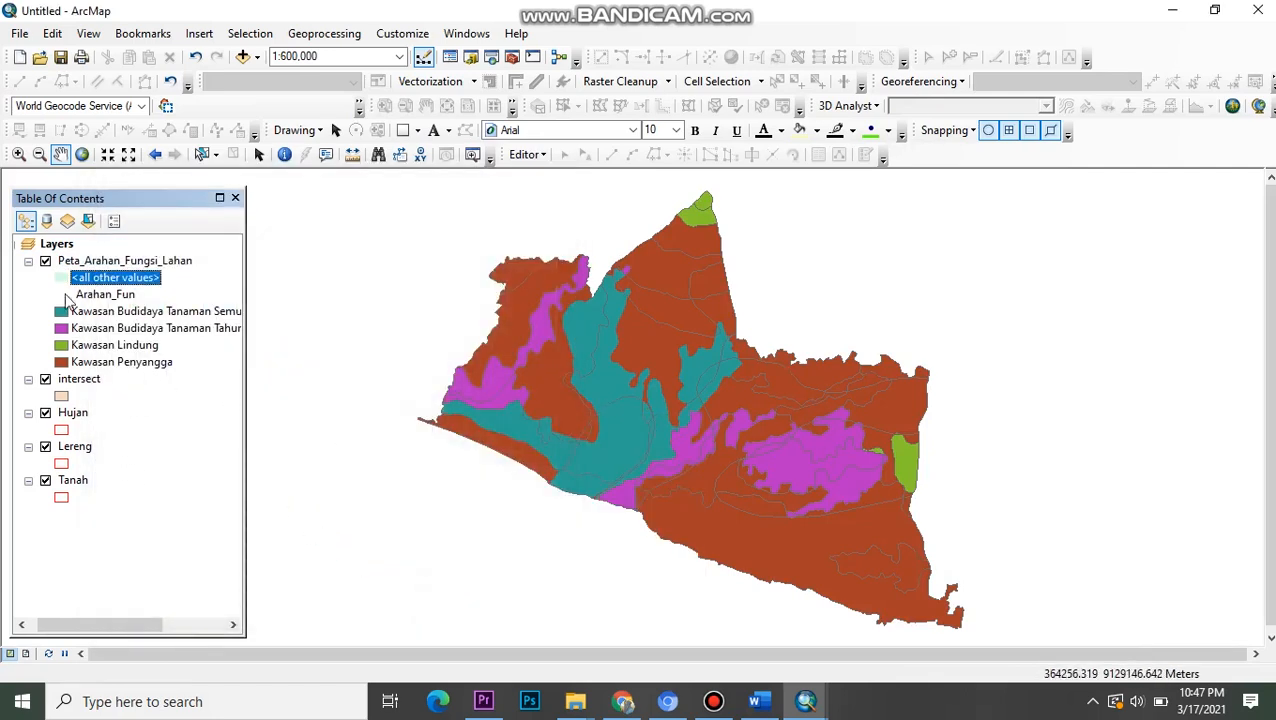
pyautogui.click(91, 260)
pyautogui.rightClick(92, 259)
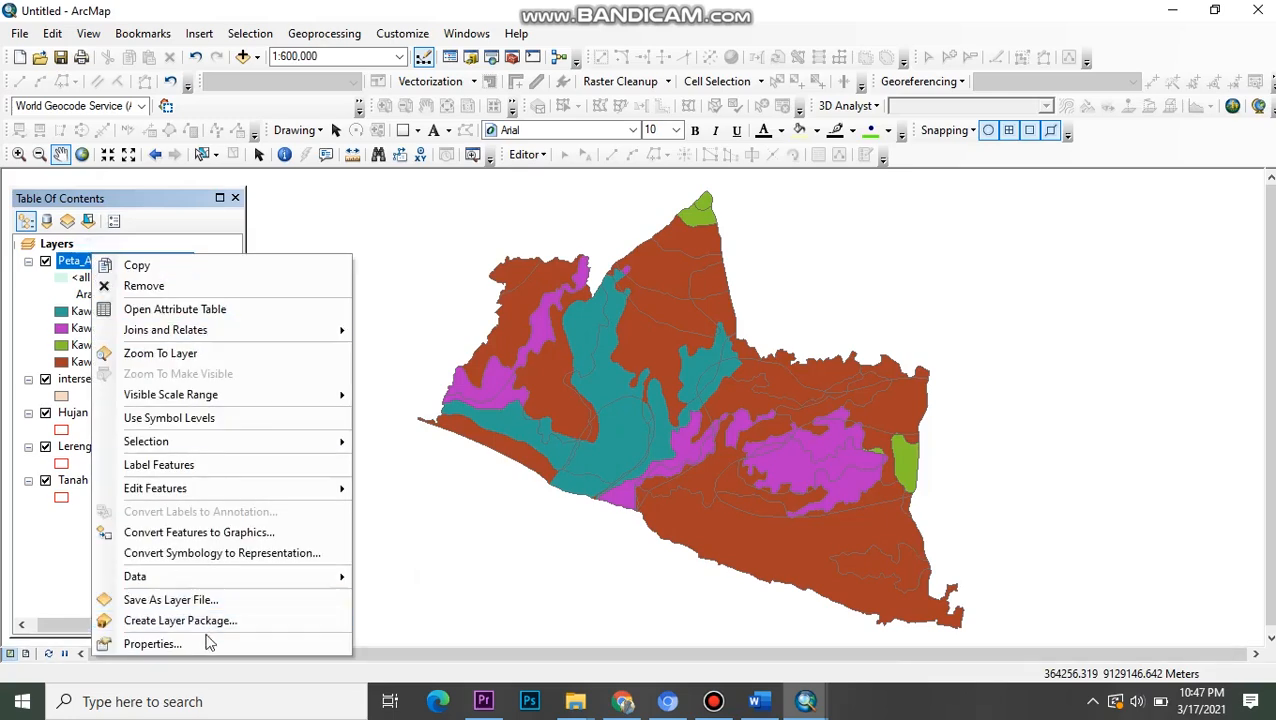
pyautogui.click(62, 555)
# - Turn off the visibility of the intersect, Hujan, Lereng and Tanah layers
pyautogui.click(45, 379)
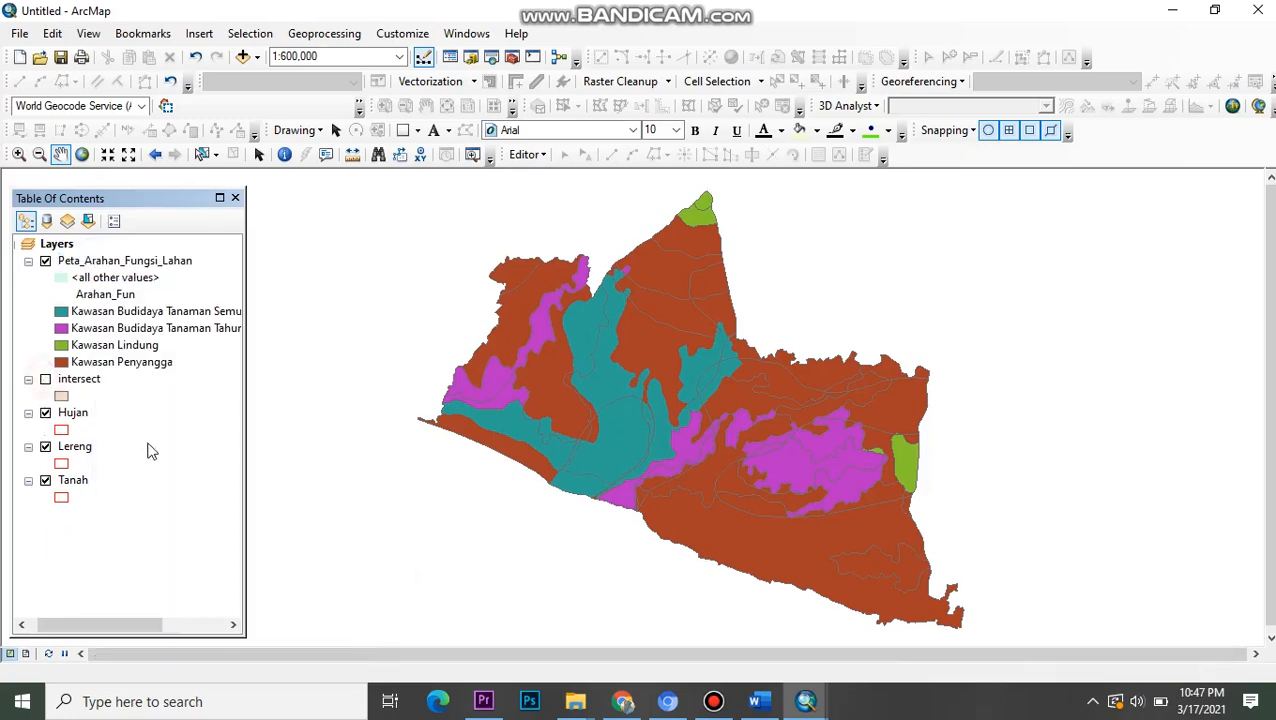
pyautogui.click(45, 413)
pyautogui.click(45, 447)
pyautogui.click(45, 481)
# - Remove the outline color from all category symbols of the Peta_Arahan_Fungsi_Lahan layer at once
pyautogui.click(140, 262)
pyautogui.rightClick(137, 259)
pyautogui.click(244, 652)
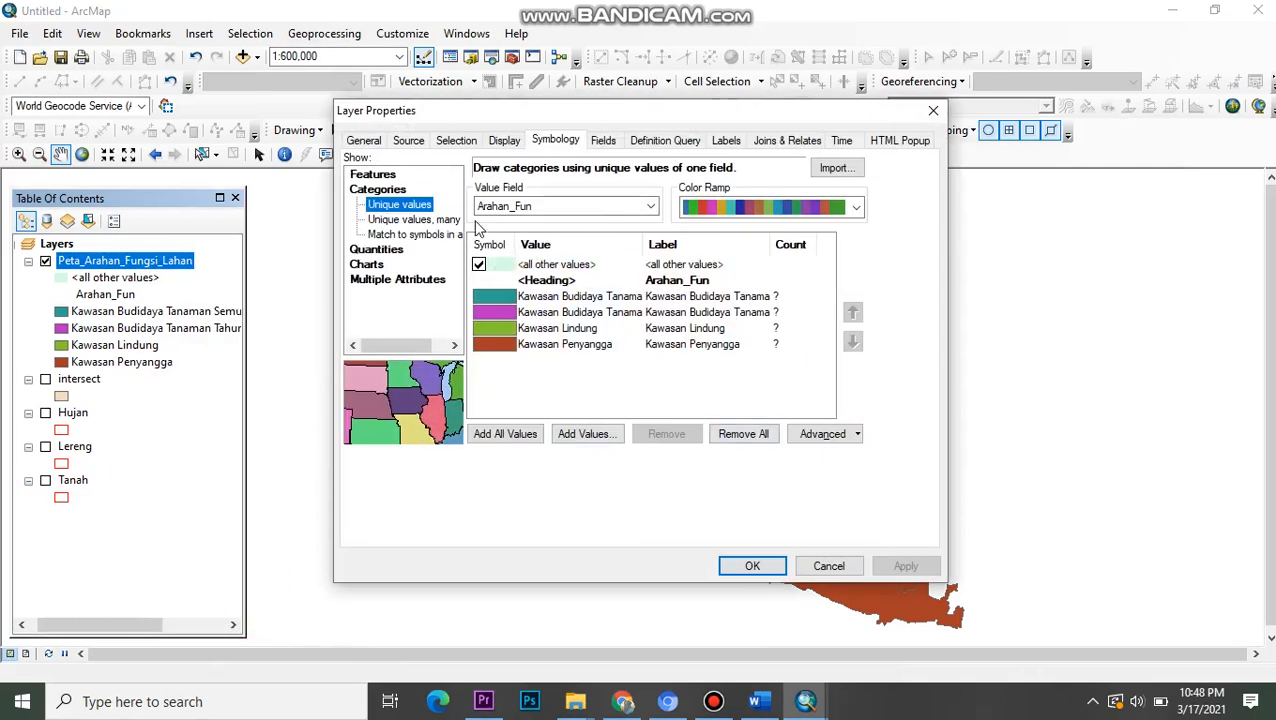
pyautogui.click(503, 266)
pyautogui.click(489, 246)
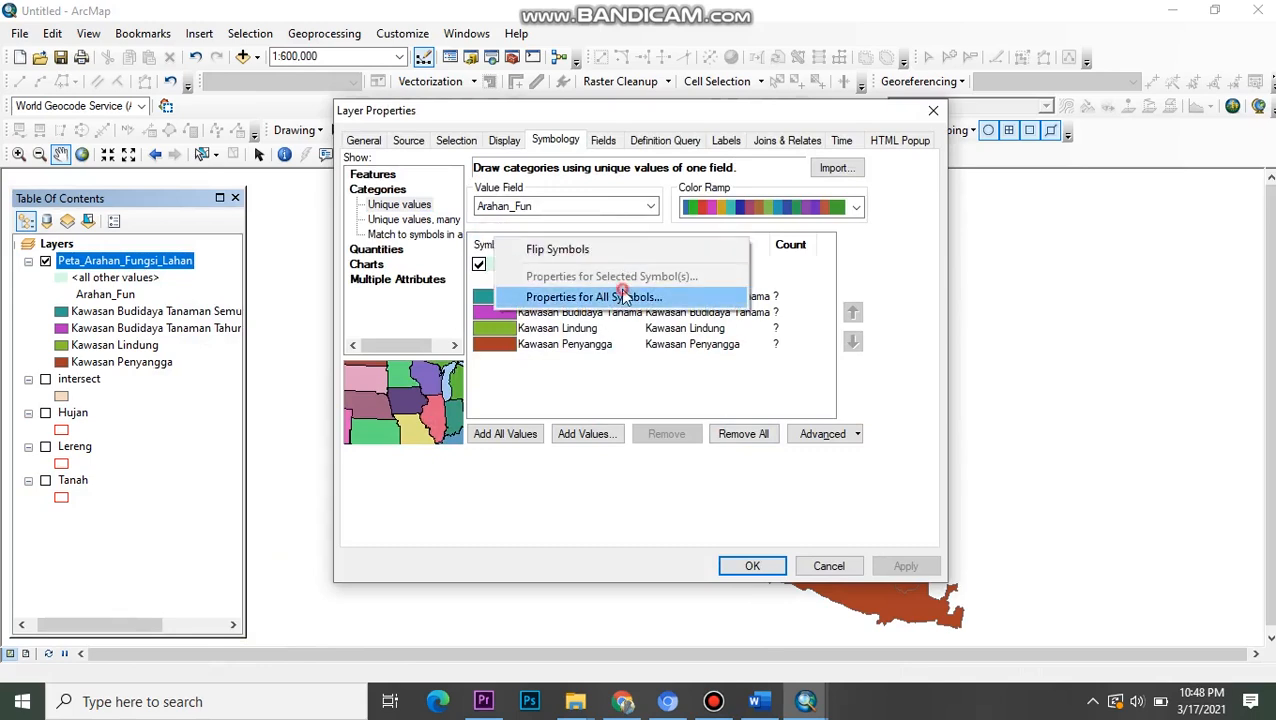
pyautogui.click(622, 297)
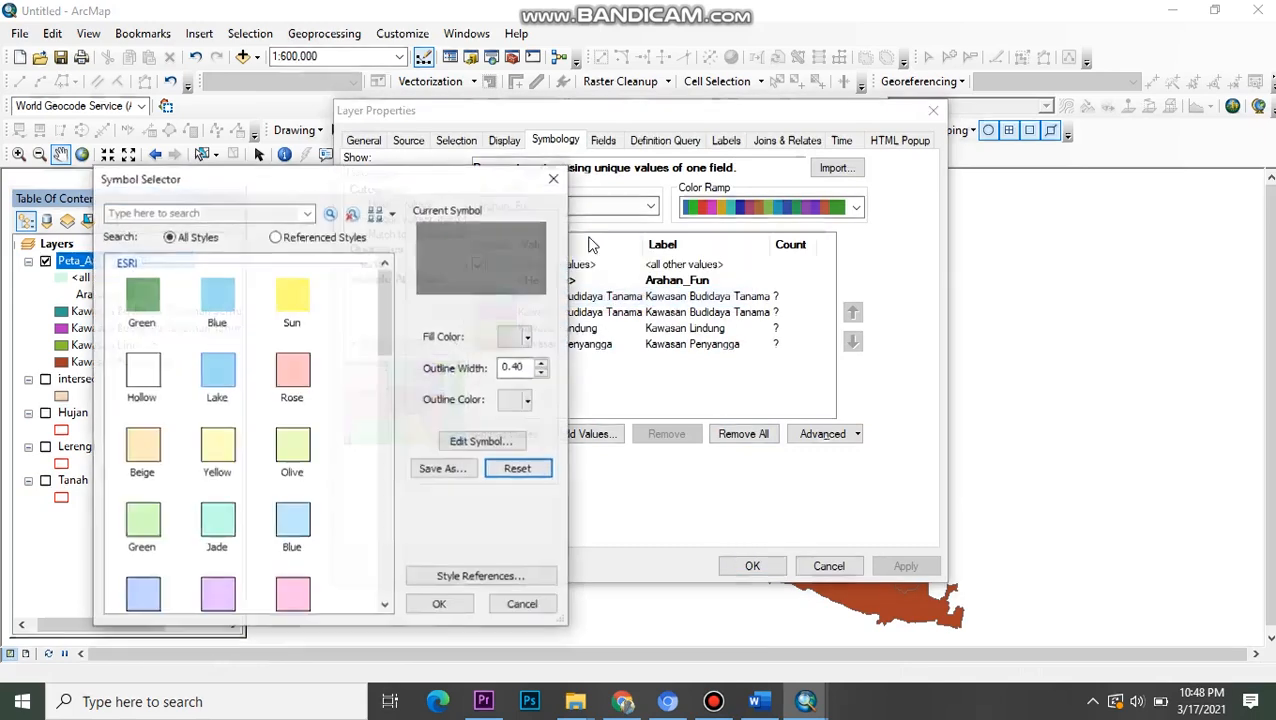
pyautogui.click(527, 400)
pyautogui.click(565, 428)
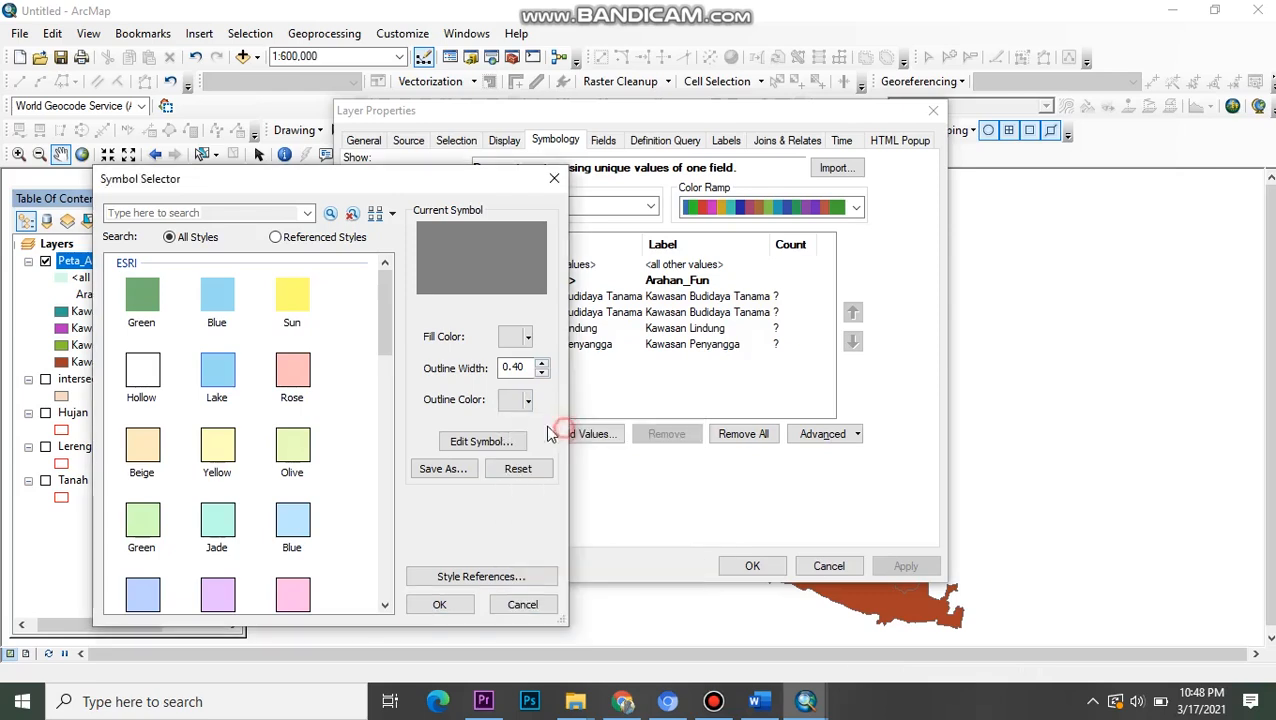
pyautogui.click(452, 604)
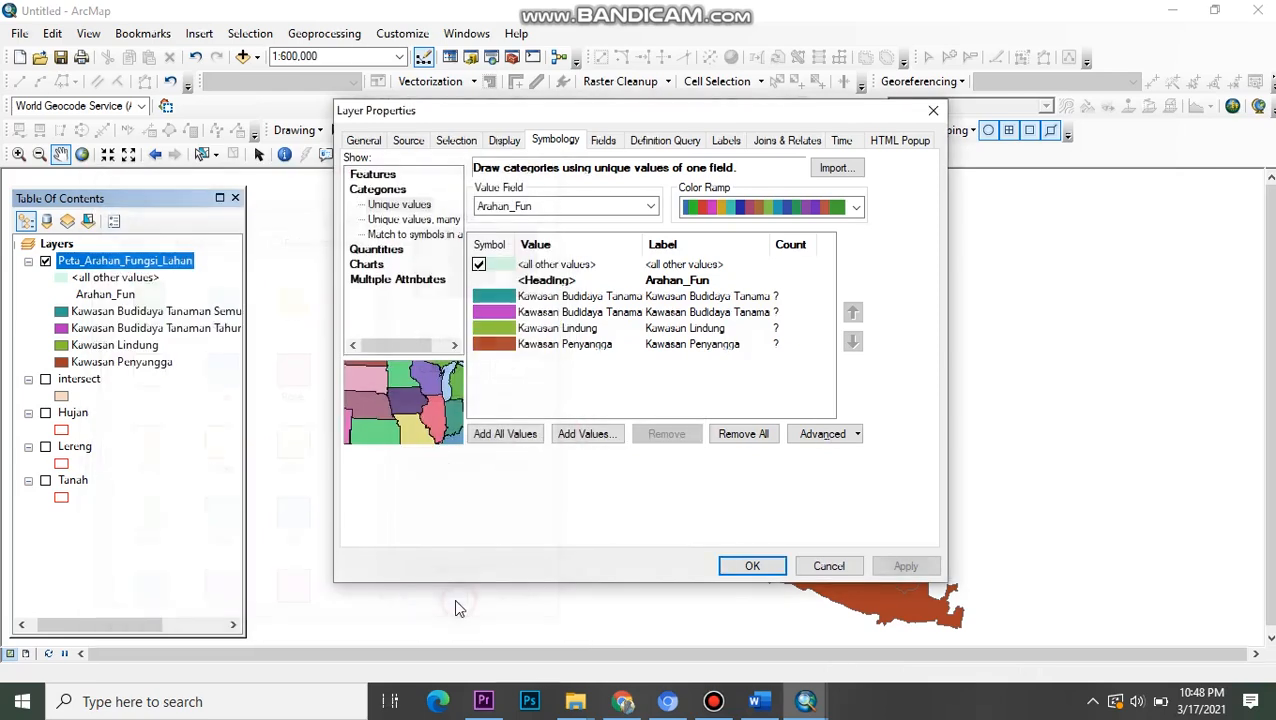
pyautogui.click(732, 568)
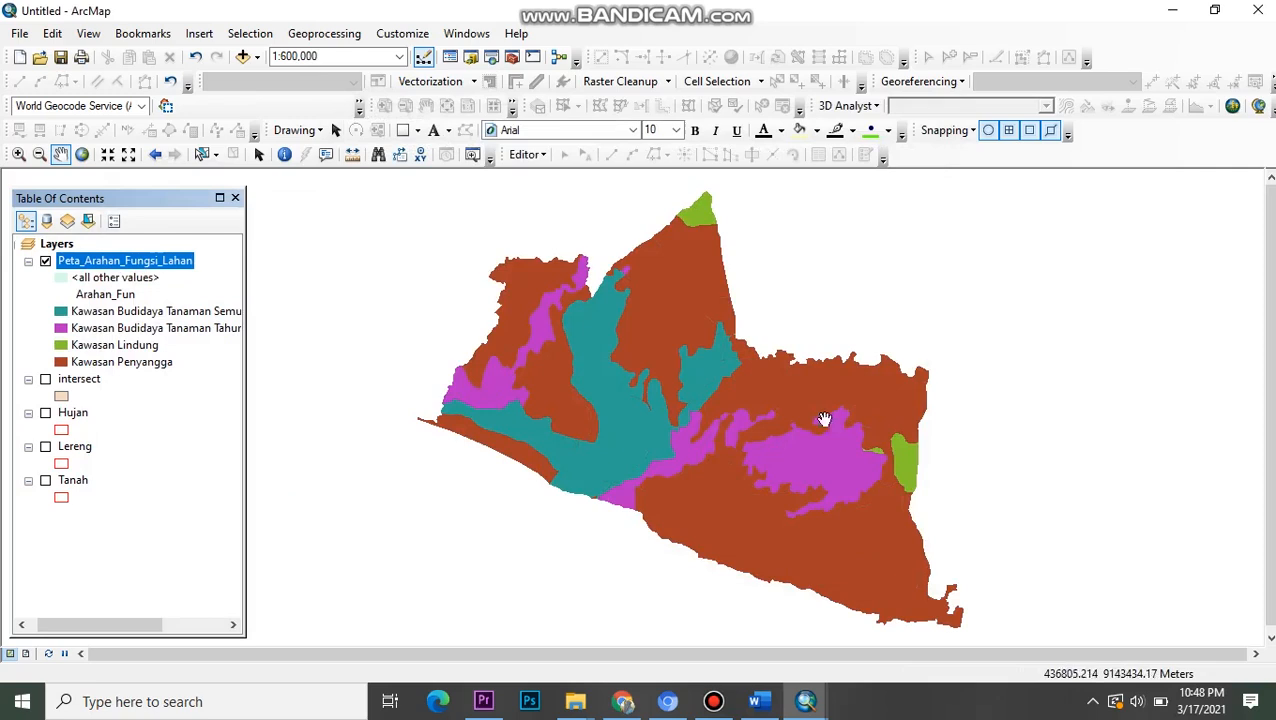
# - Widen the table of contents to fit the full class labels and examine the classified land-function map
pyautogui.scroll(-2, 752, 466)
pyautogui.scroll(2, 754, 468)
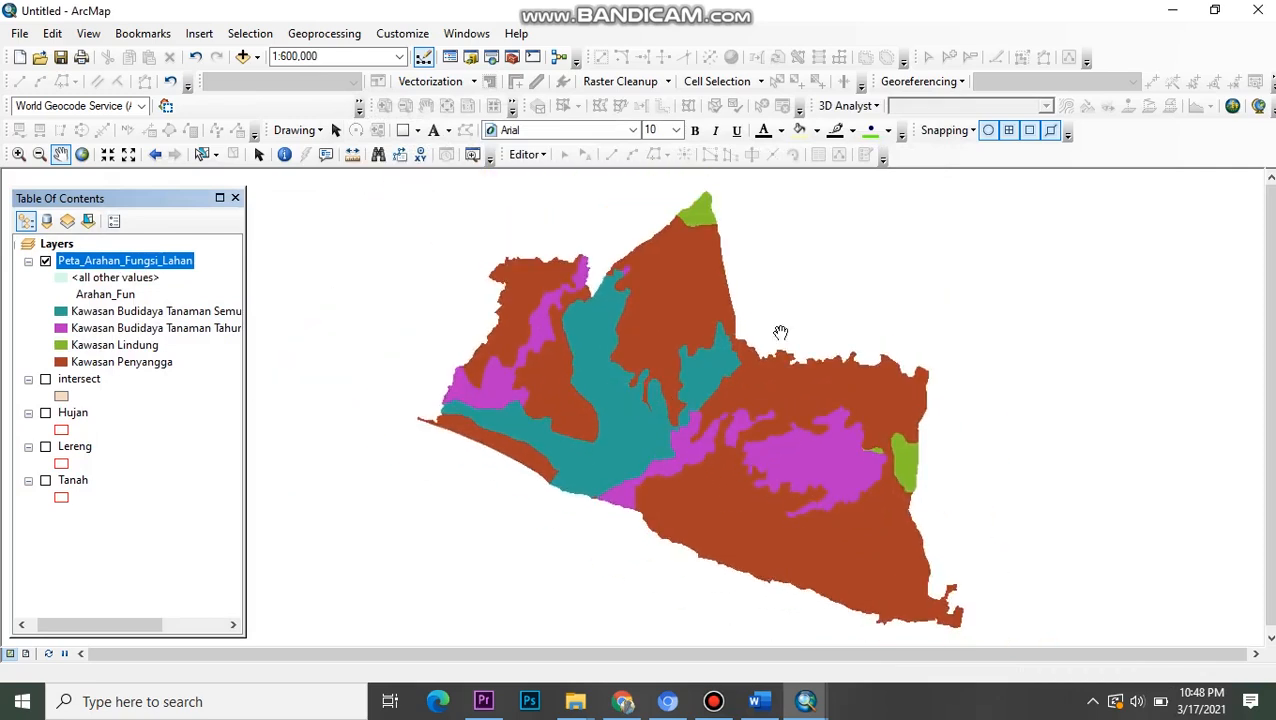
pyautogui.scroll(1, 775, 461)
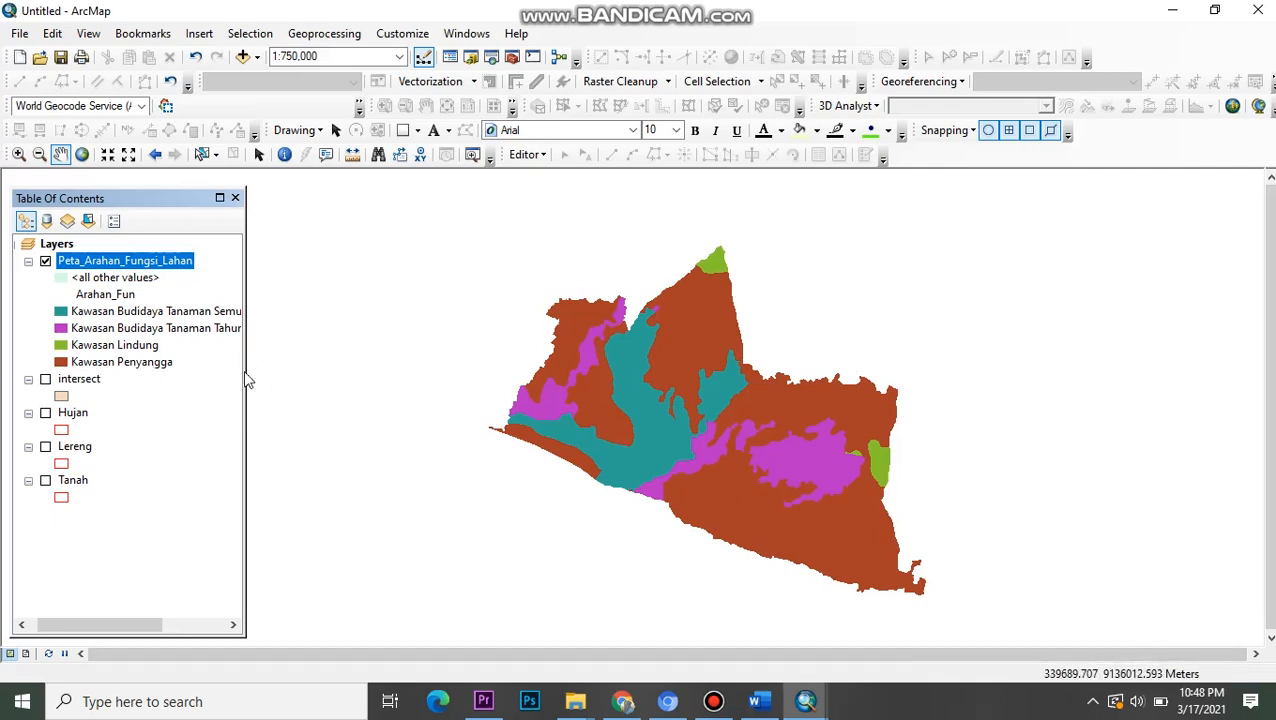
pyautogui.moveTo(245, 368); pyautogui.dragTo(388, 385)
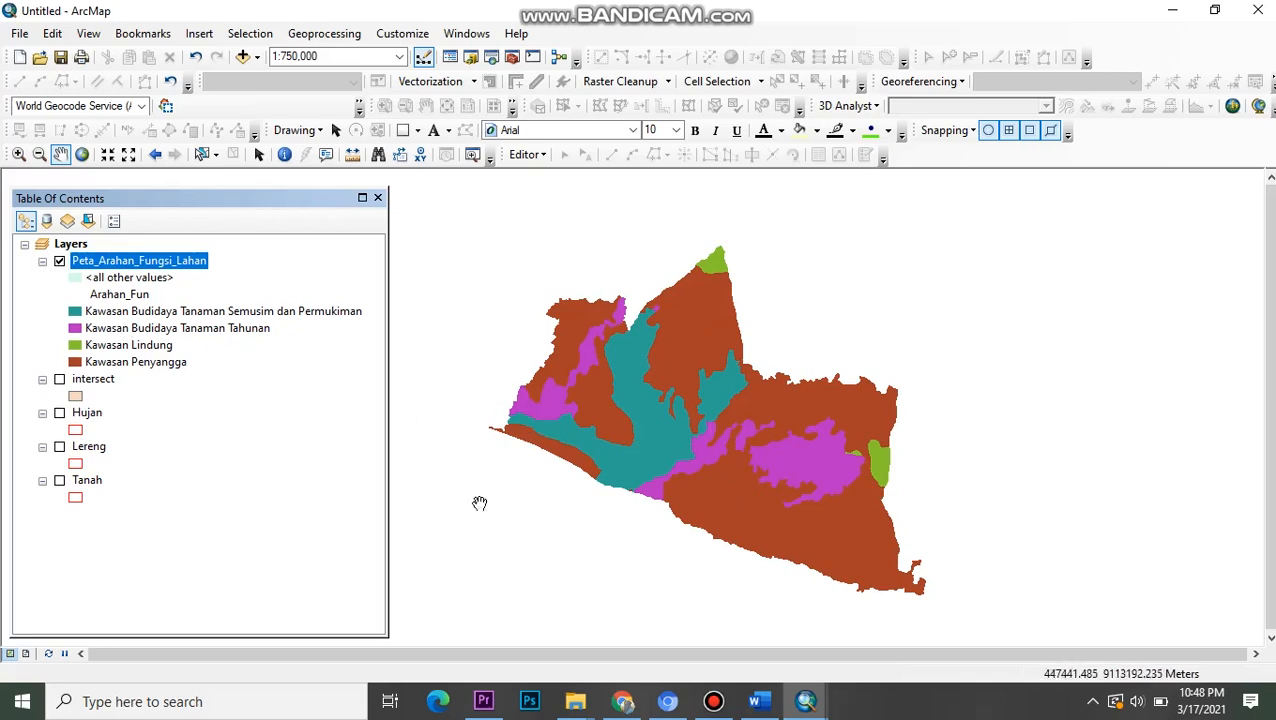
pyautogui.scroll(-1, 770, 457)
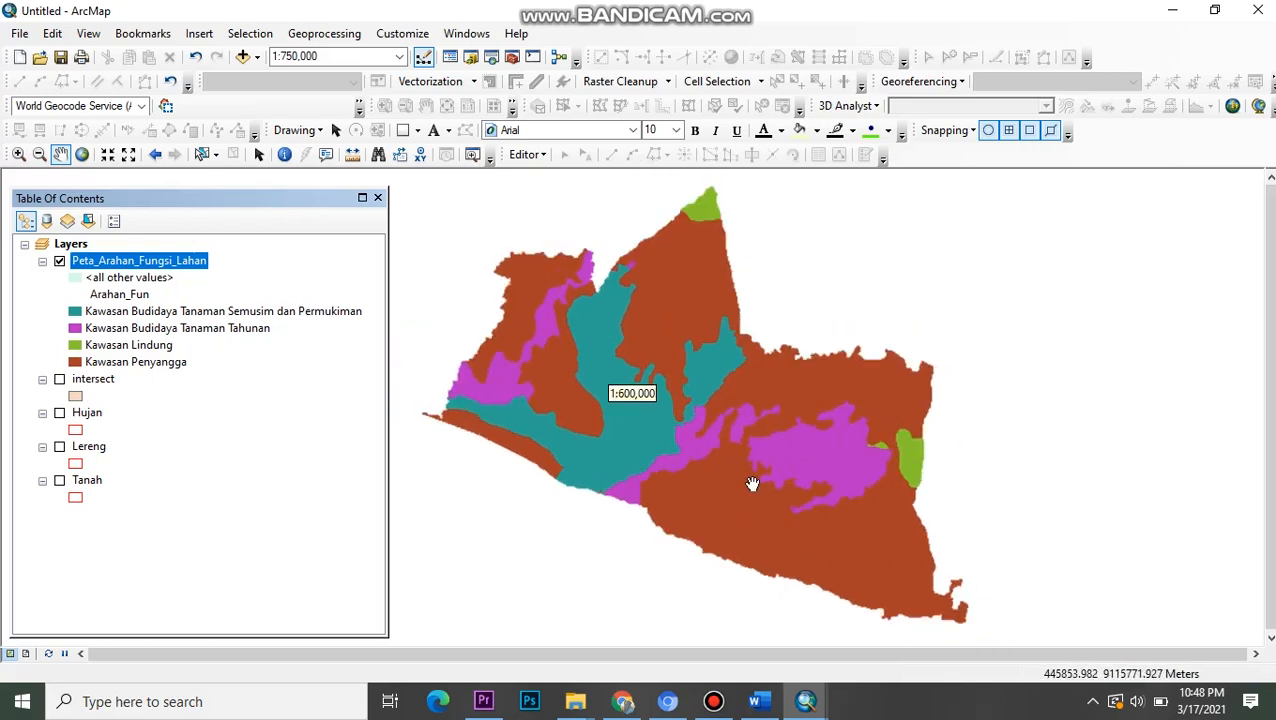
pyautogui.scroll(1, 541, 338)
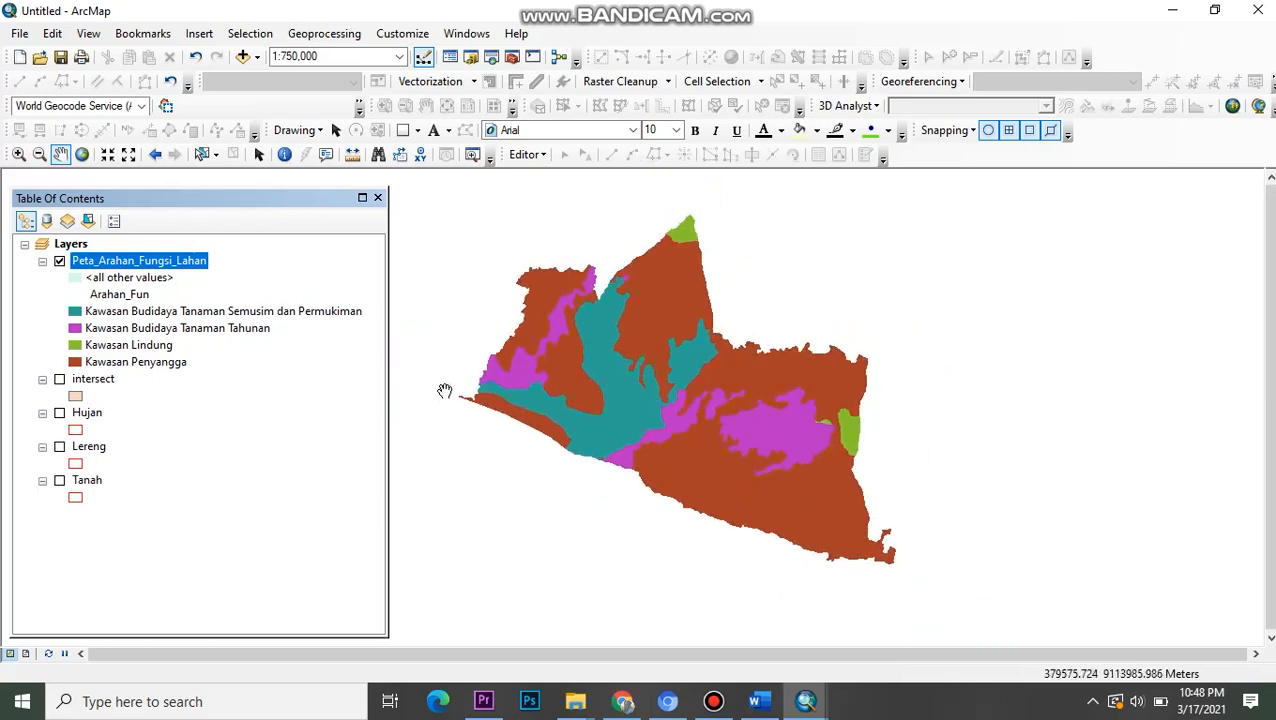
pyautogui.scroll(1, 740, 455)
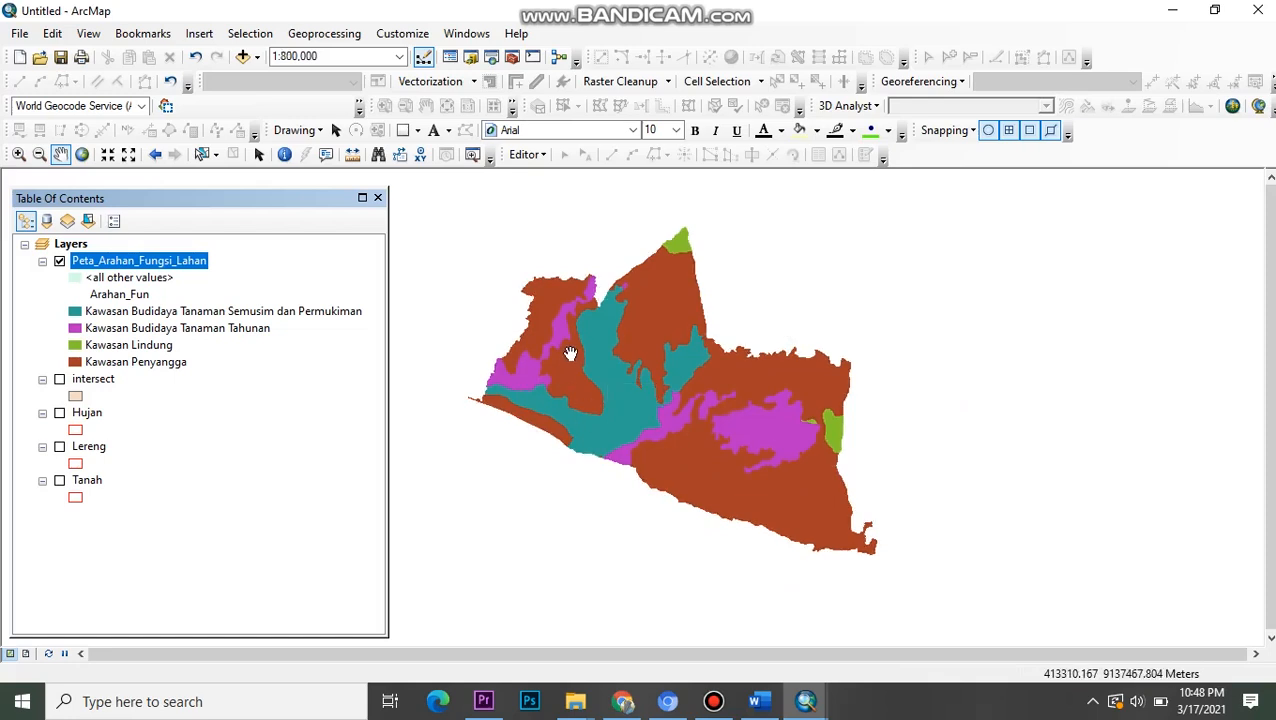
pyautogui.moveTo(569, 353); pyautogui.dragTo(658, 405)
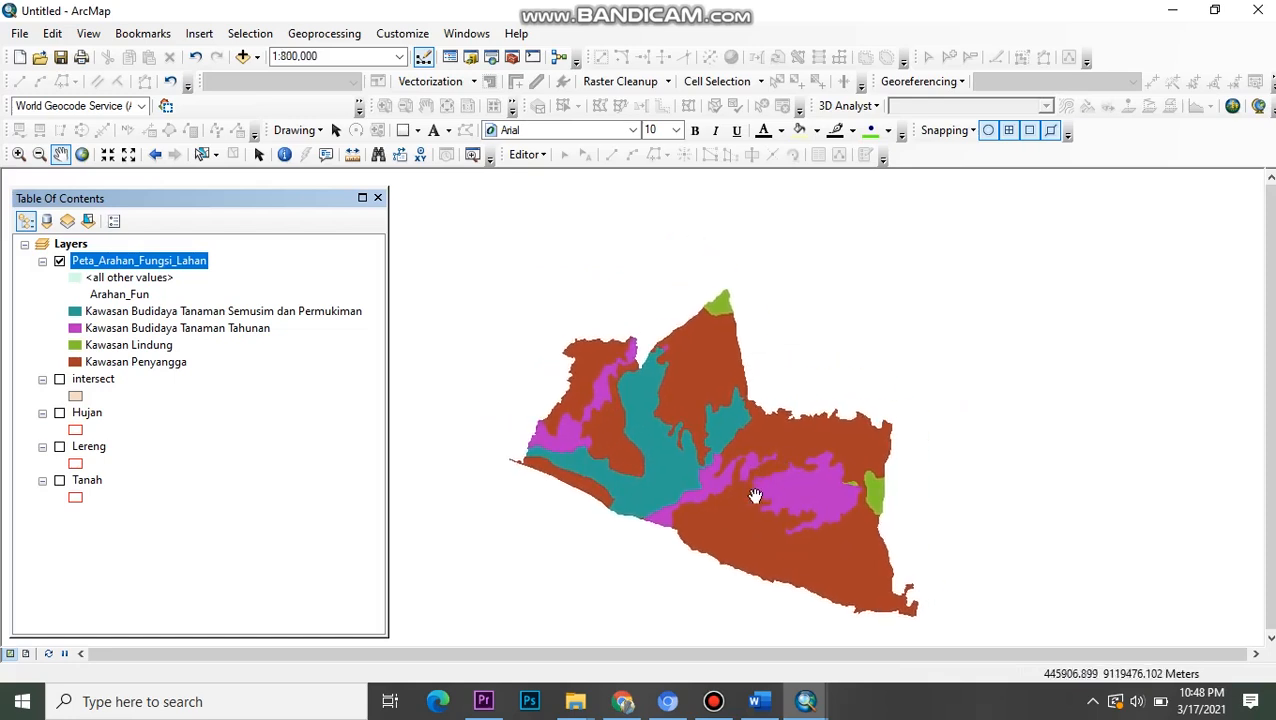